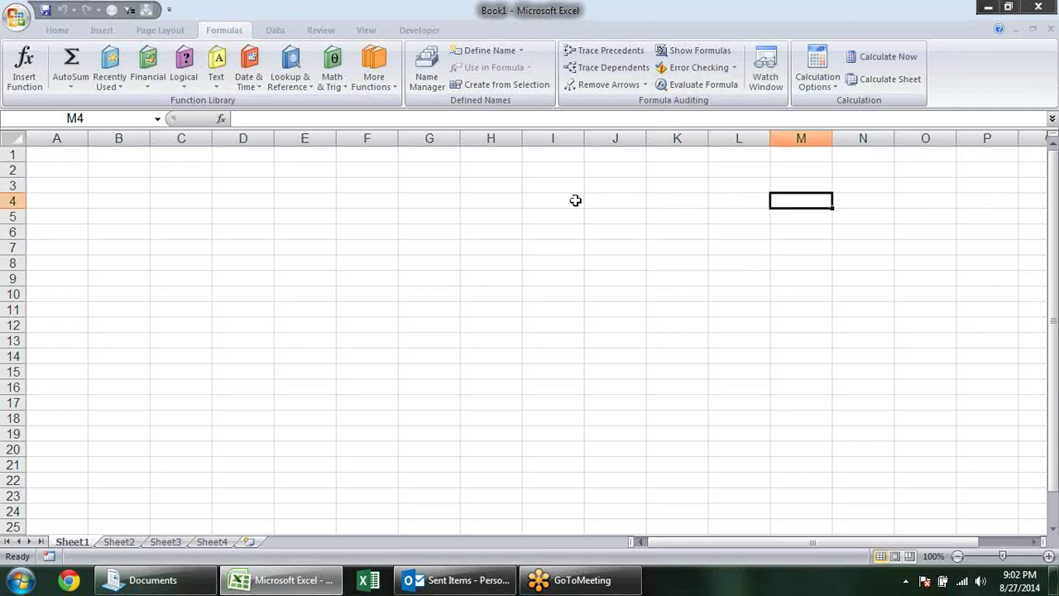
Step: Browse the Logical and Text function lists on the Formulas ribbon
{"action": "left_click", "coordinate": [424, 182]}
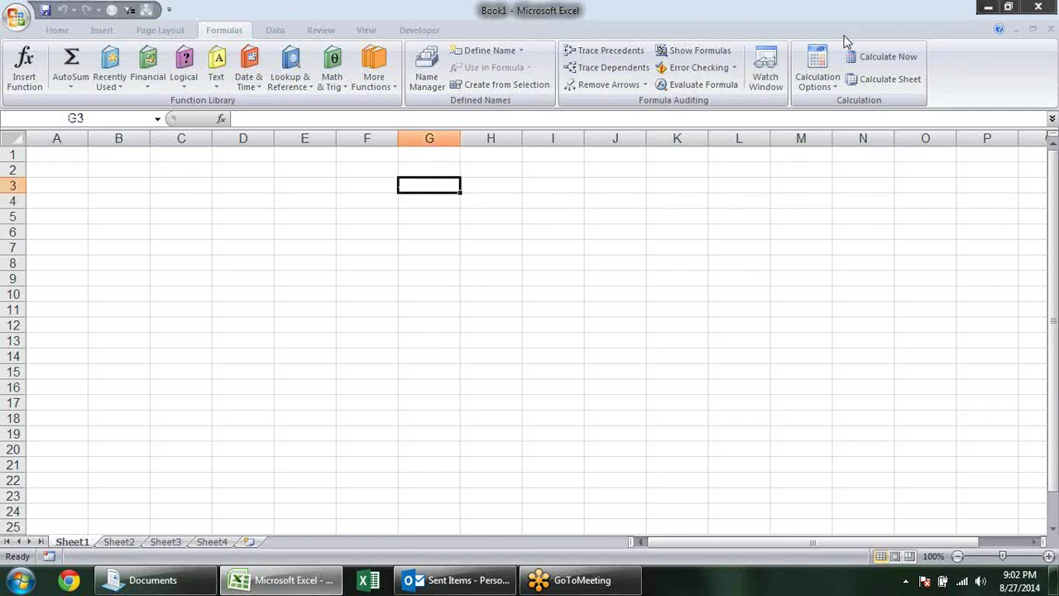
{"action": "left_click", "coordinate": [84, 169]}
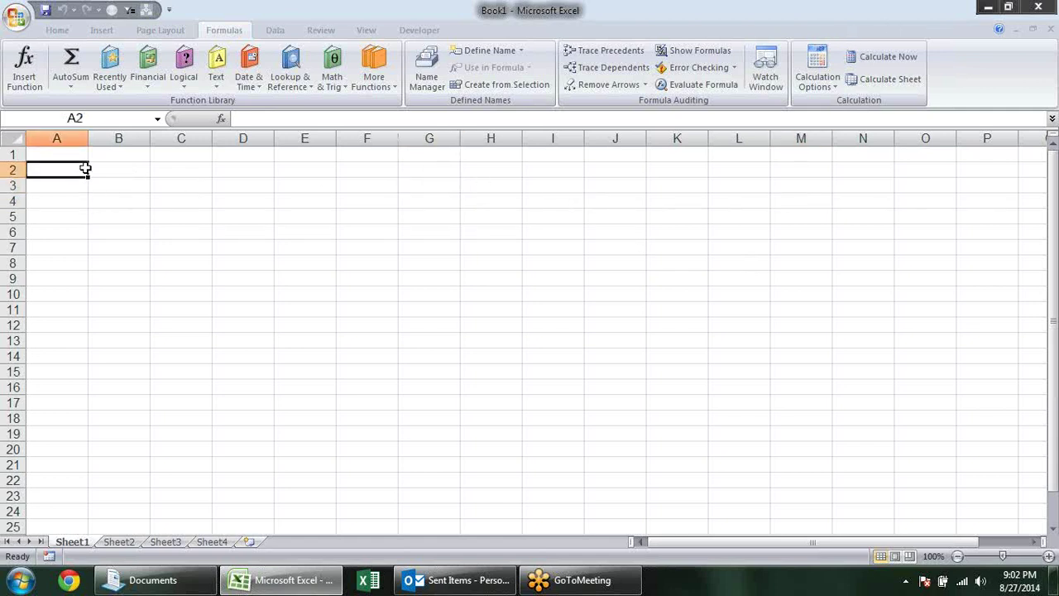
{"action": "left_click", "coordinate": [189, 81]}
{"action": "left_click", "coordinate": [215, 79]}
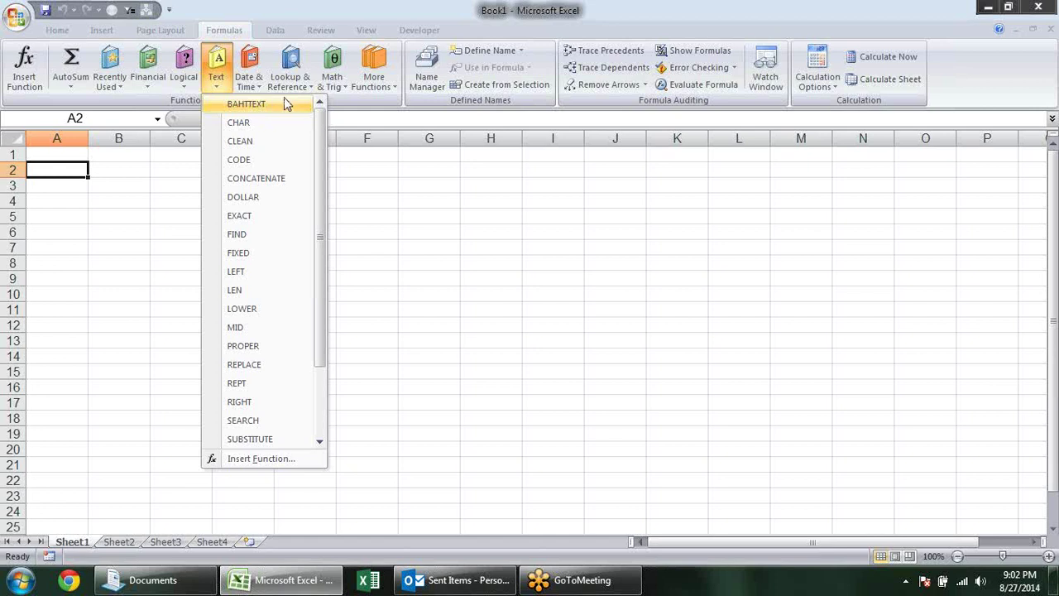
{"action": "left_click", "coordinate": [58, 135]}
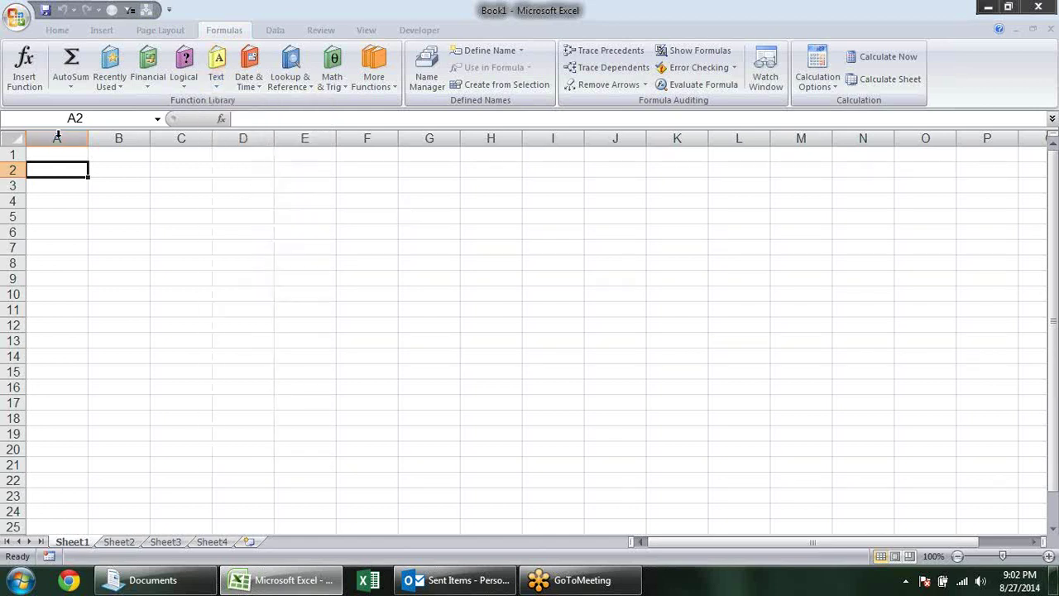
Step: Enter the number 1233 in B2
{"action": "left_click", "coordinate": [101, 173]}
{"action": "type", "text": "123"}
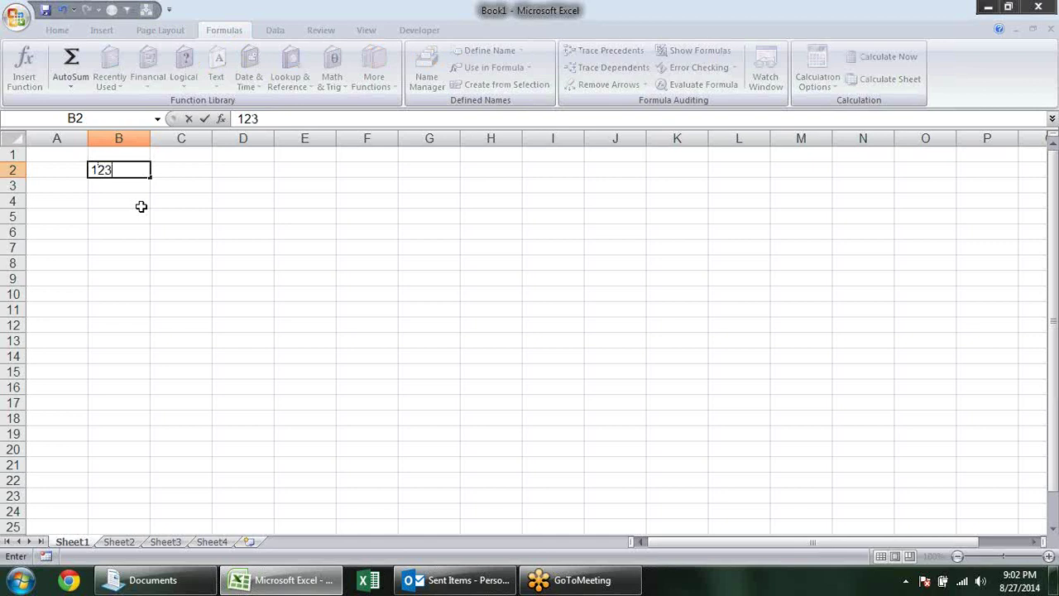
{"action": "key", "text": "Tab"}
{"action": "type", "text": "4"}
{"action": "key", "text": "shift+Tab"}
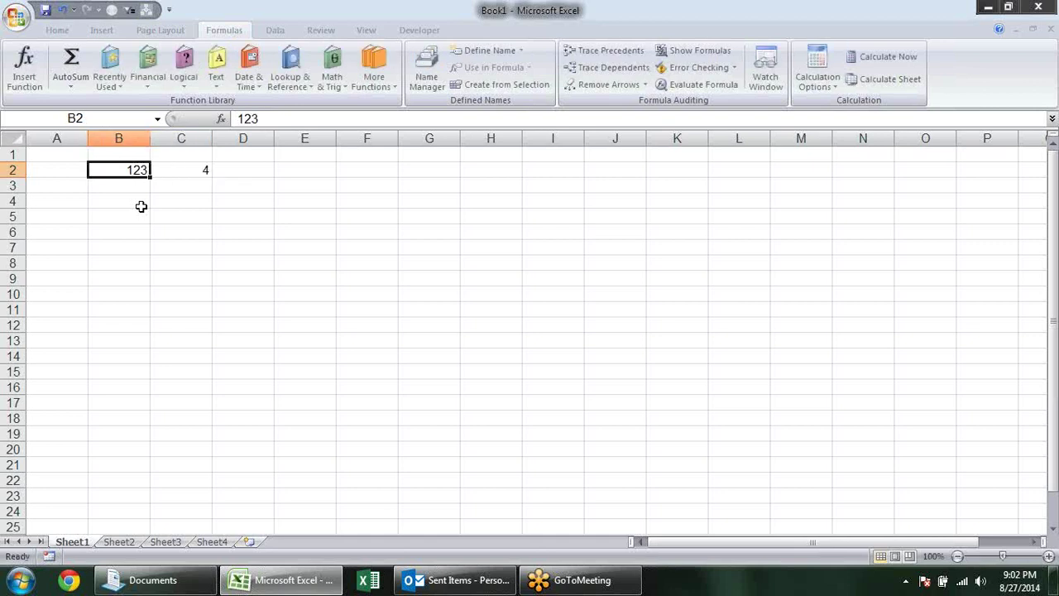
{"action": "key", "text": "F2"}
{"action": "type", "text": "3"}
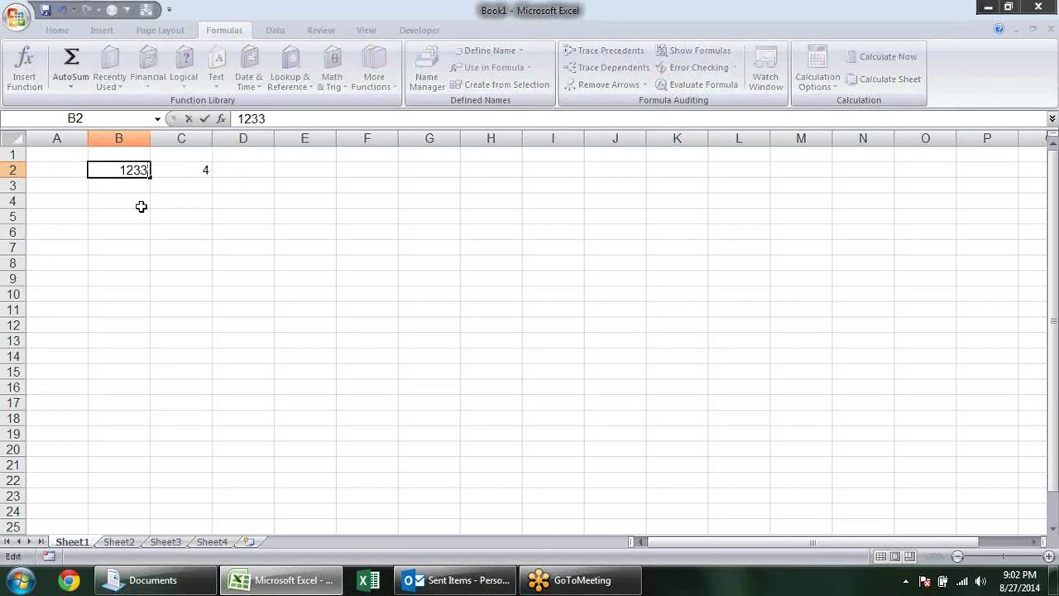
{"action": "key", "text": "Return"}
Step: Start a BAHTTEXT formula in C2 that refers to B2
{"action": "key", "text": "Up"}
{"action": "key", "text": "Right"}
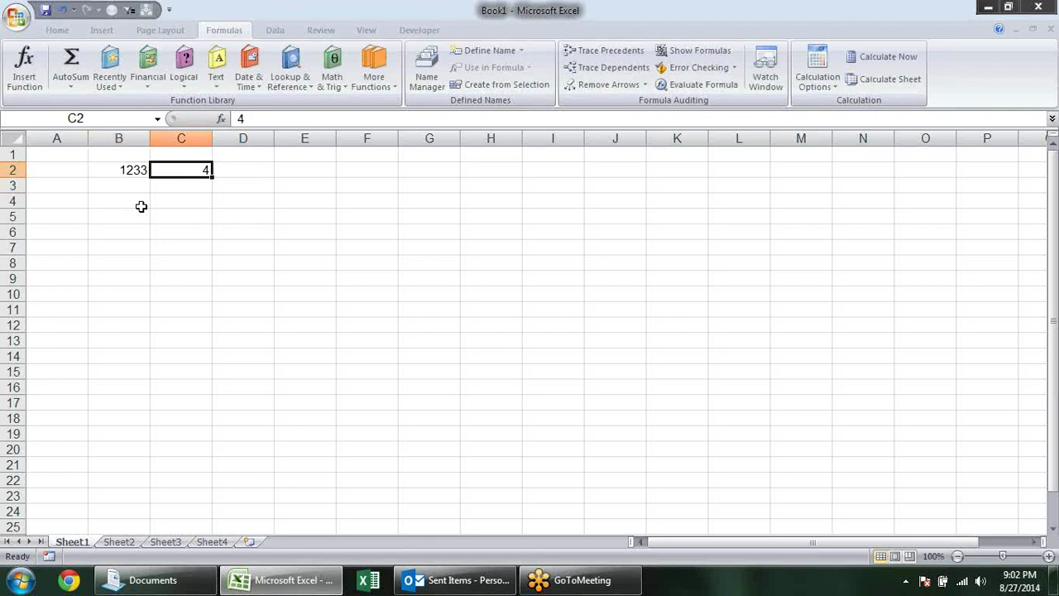
{"action": "type", "text": "-"}
{"action": "type", "text": "="}
{"action": "type", "text": "bh"}
{"action": "key", "text": "BackSpace"}
{"action": "key", "text": "Tab"}
{"action": "key", "text": "Left"}
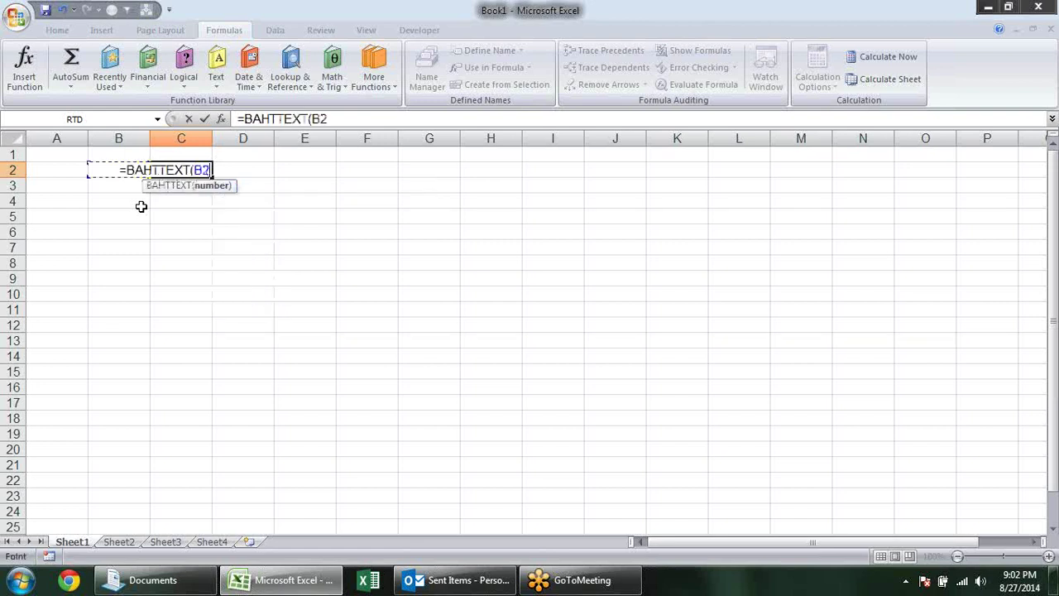
{"action": "type", "text": "+"}
{"action": "key", "text": "Return"}
Step: Fix the formula to =BAHTTEXT(B2) so C2 shows Thai words, then copy C2
{"action": "key", "text": "Tab"}
{"action": "key", "text": "Return"}
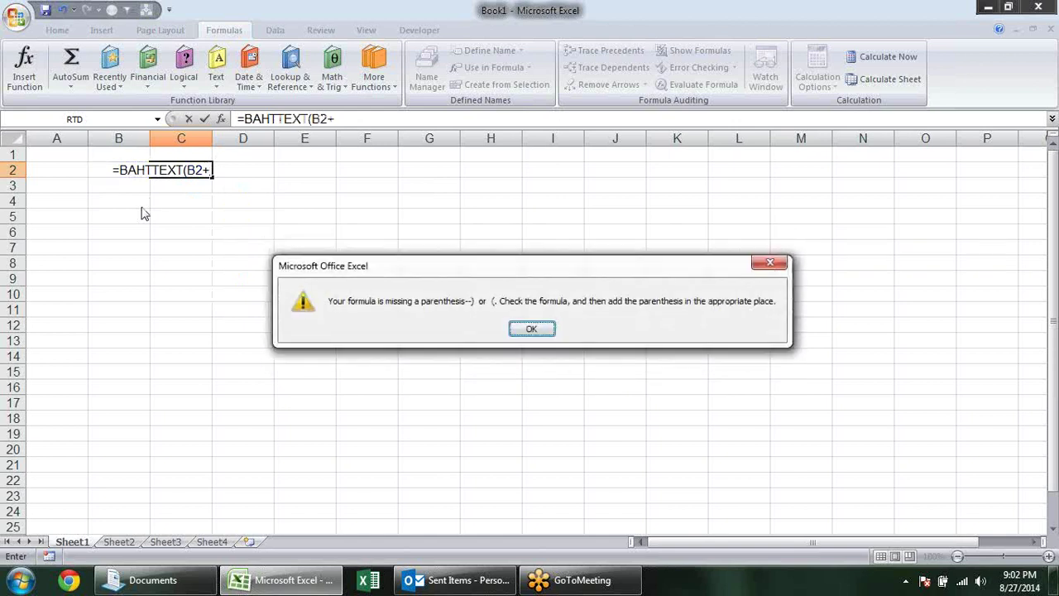
{"action": "key", "text": "Return"}
{"action": "key", "text": "End"}
{"action": "key", "text": "BackSpace"}
{"action": "key", "text": "Return"}
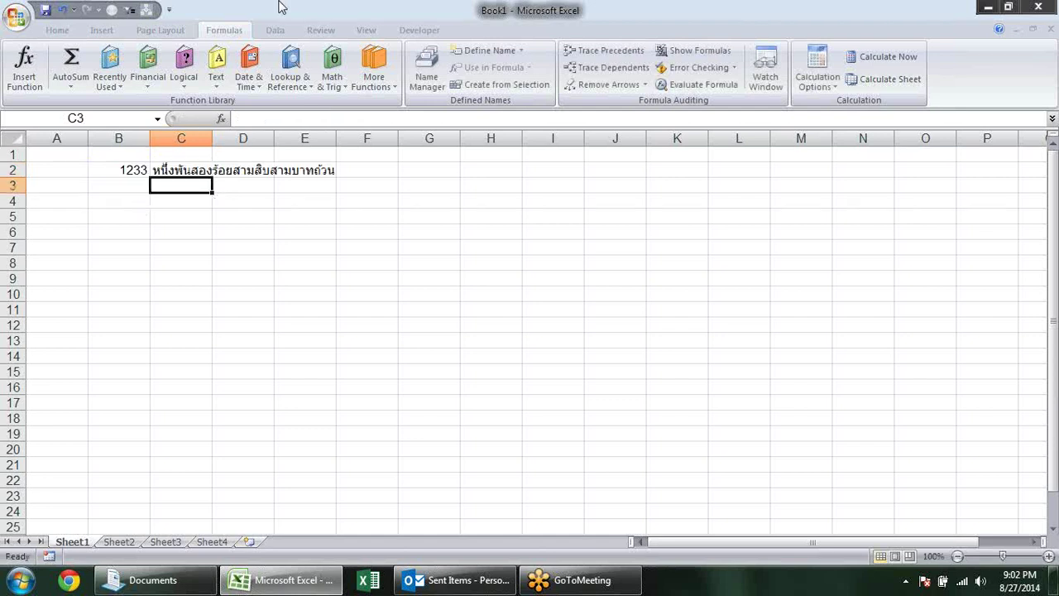
{"action": "left_click", "coordinate": [166, 171]}
{"action": "key", "text": "ctrl+c"}
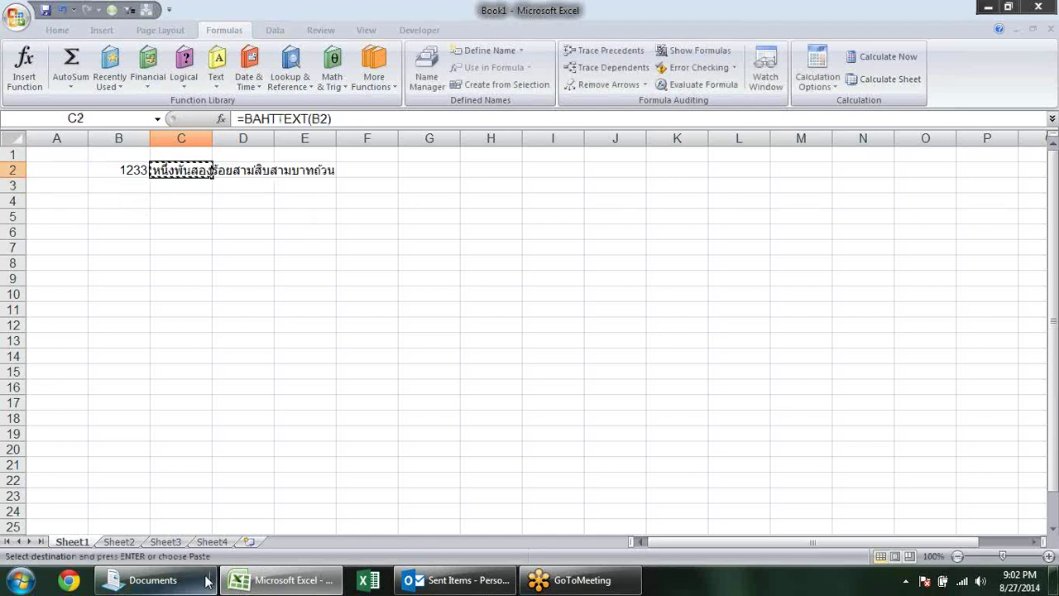
Step: Paste the copied Thai baht text into Google Translate in Chrome
{"action": "left_click", "coordinate": [68, 580]}
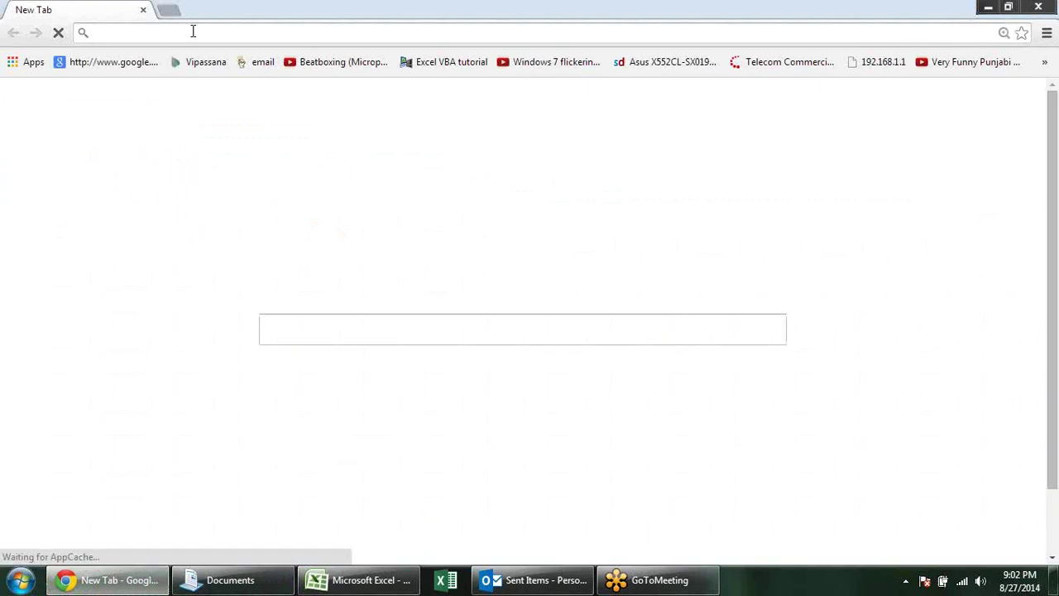
{"action": "type", "text": "google.com"}
{"action": "key", "text": "Return"}
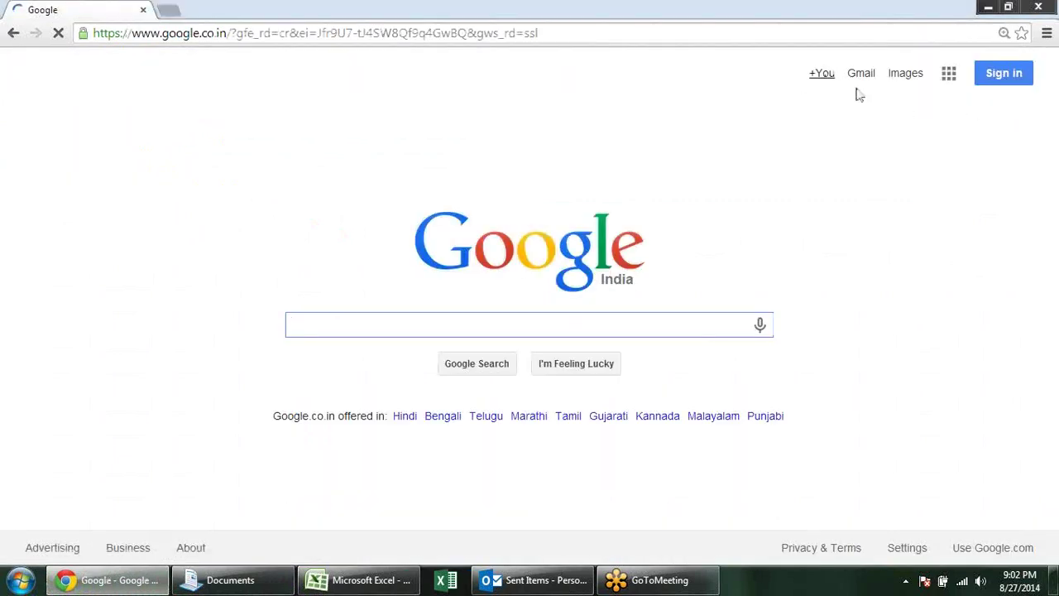
{"action": "left_click", "coordinate": [950, 73]}
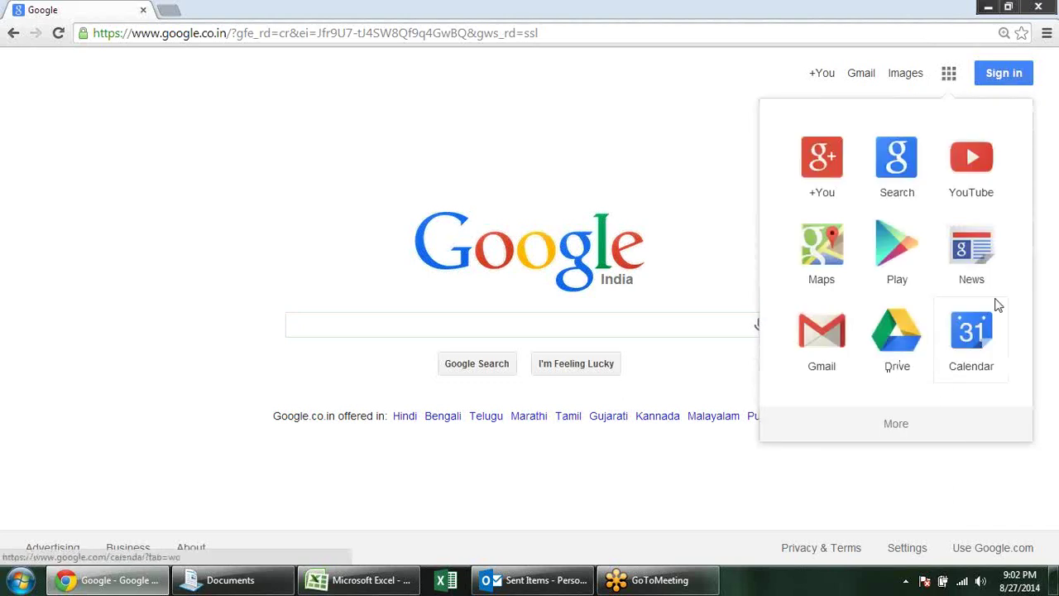
{"action": "left_click", "coordinate": [898, 426]}
{"action": "left_click", "coordinate": [844, 163]}
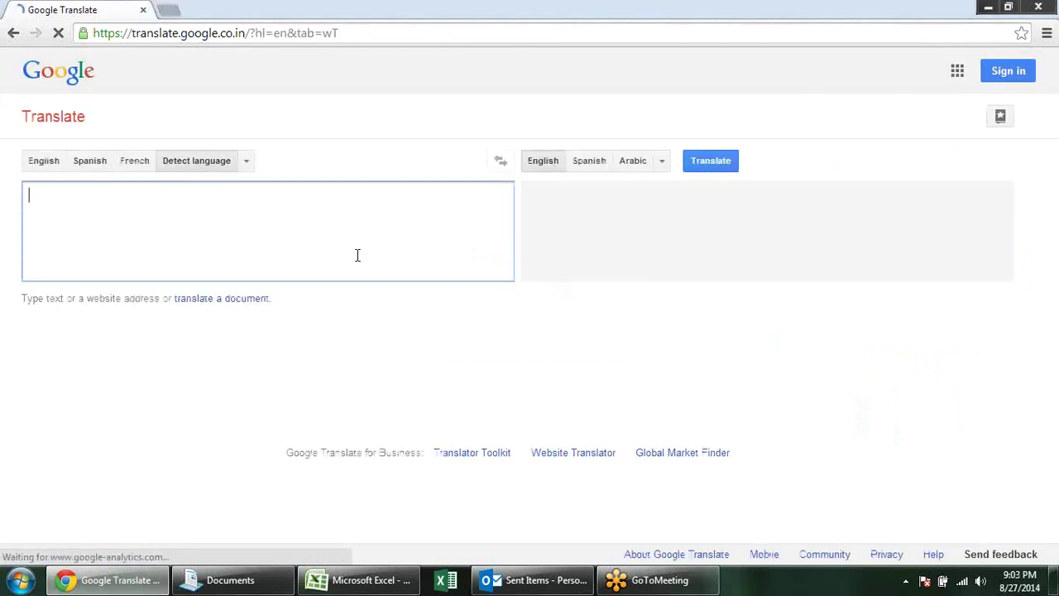
{"action": "key", "text": "ctrl+v"}
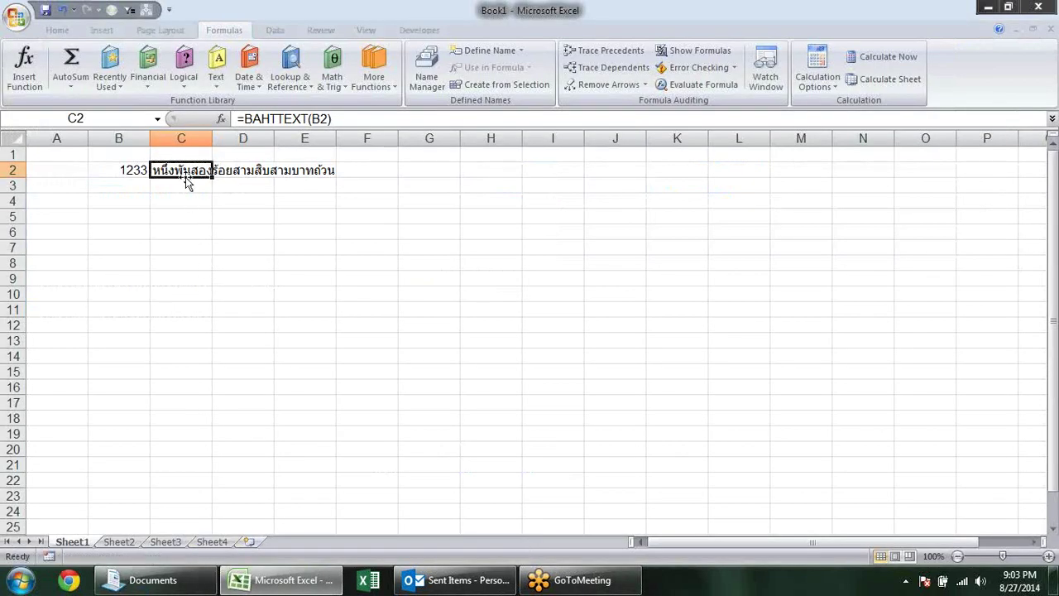
Step: Clear the 1233 and BAHTTEXT cells in B2:C2 and glance at the Text functions list
{"action": "left_click_drag", "start_coordinate": [149, 170], "coordinate": [186, 182]}
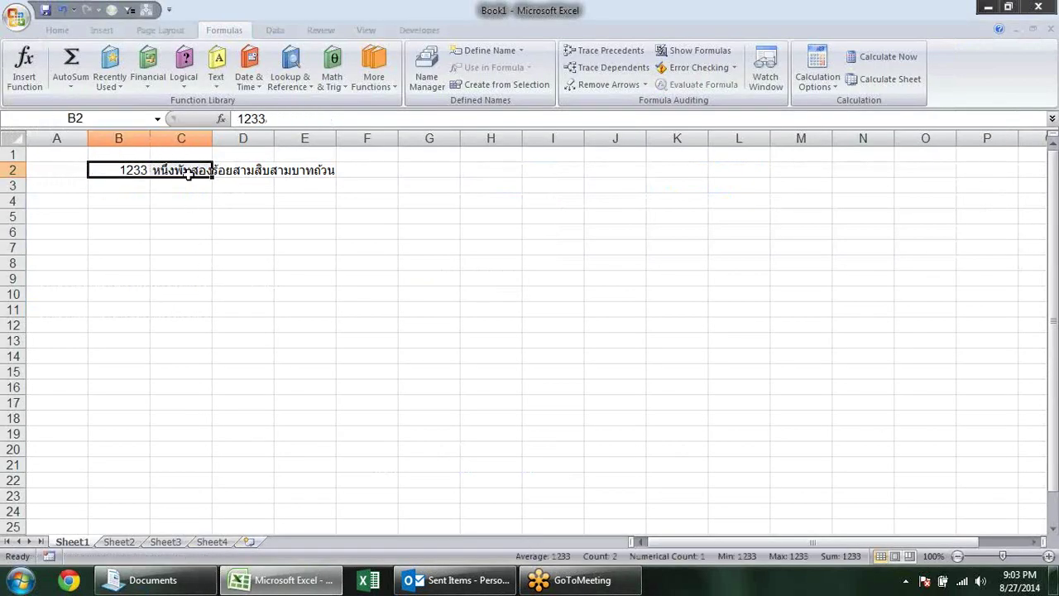
{"action": "key", "text": "Delete"}
{"action": "left_click", "coordinate": [147, 214]}
{"action": "left_click", "coordinate": [123, 169]}
{"action": "left_click", "coordinate": [215, 83]}
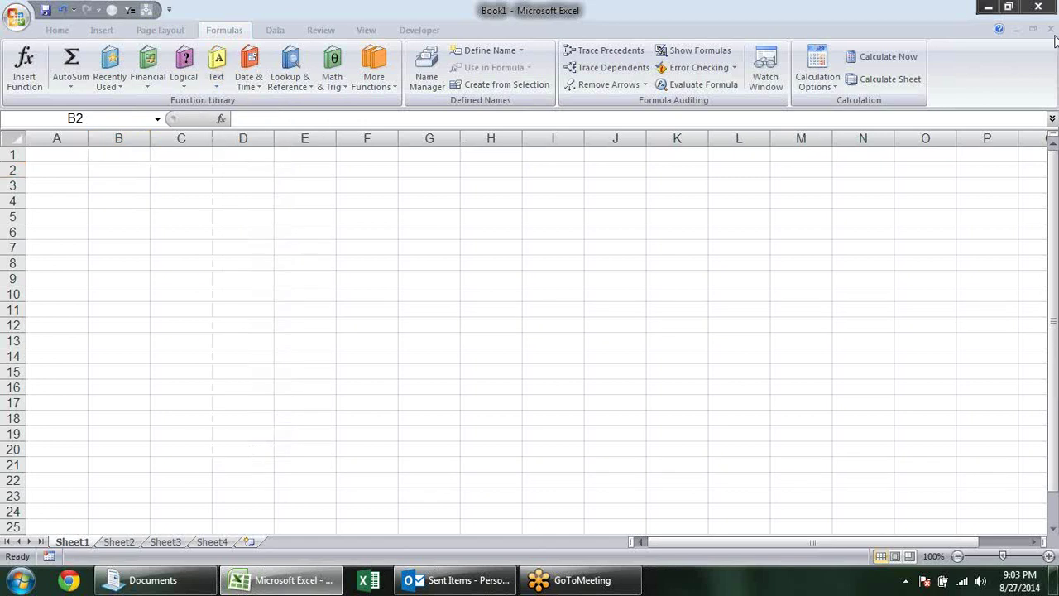
{"action": "left_click", "coordinate": [146, 175]}
Step: Type the headings char in B2 and code in C2, abandoning a formula in B3
{"action": "type", "text": "char"}
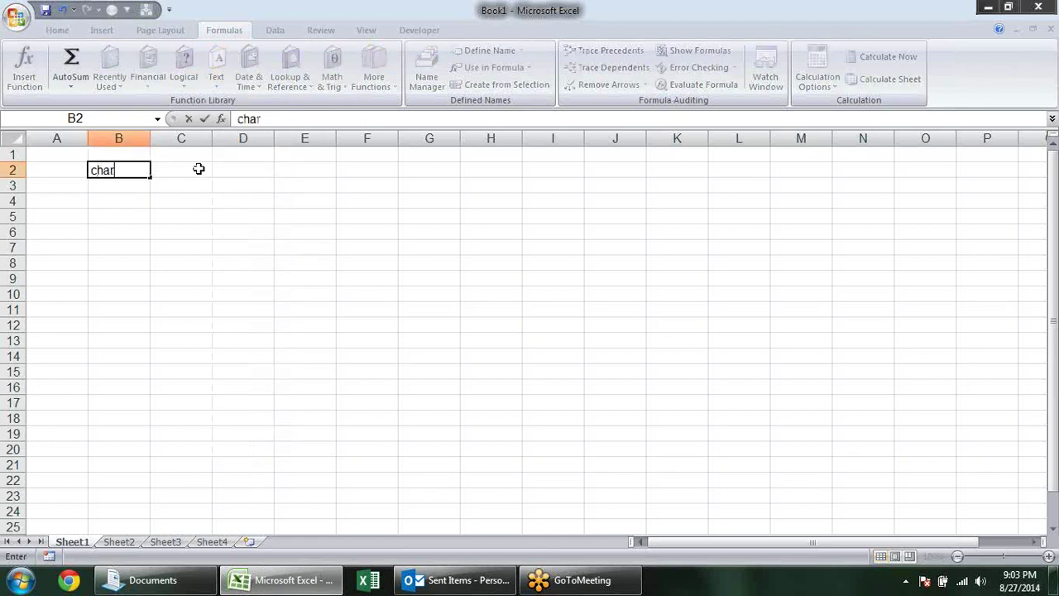
{"action": "key", "text": "Tab"}
{"action": "type", "text": "code"}
{"action": "key", "text": "Return"}
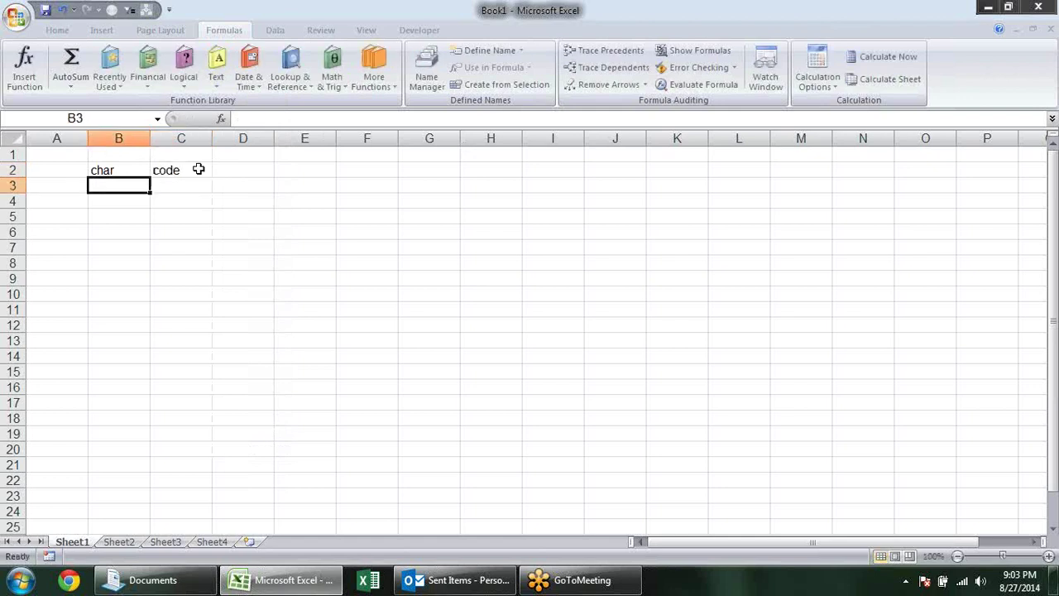
{"action": "type", "text": "=c"}
{"action": "key", "text": "Escape"}
{"action": "key", "text": "Escape"}
{"action": "left_click", "coordinate": [69, 580]}
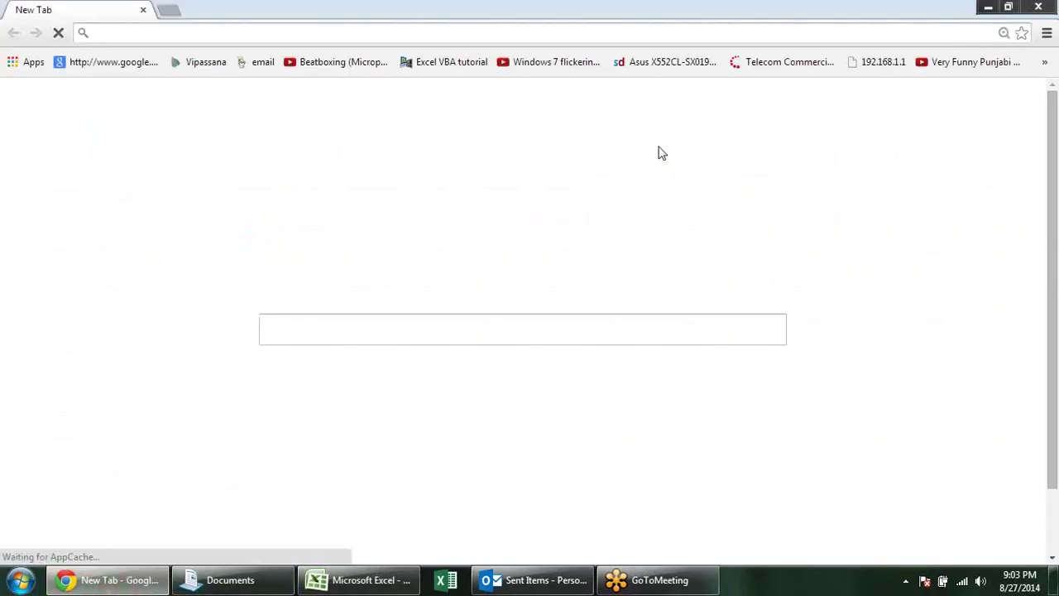
Step: Search Google for 'ascii table', view the table on asciitable.com, then return to Excel
{"action": "type", "text": "google.com"}
{"action": "key", "text": "Return"}
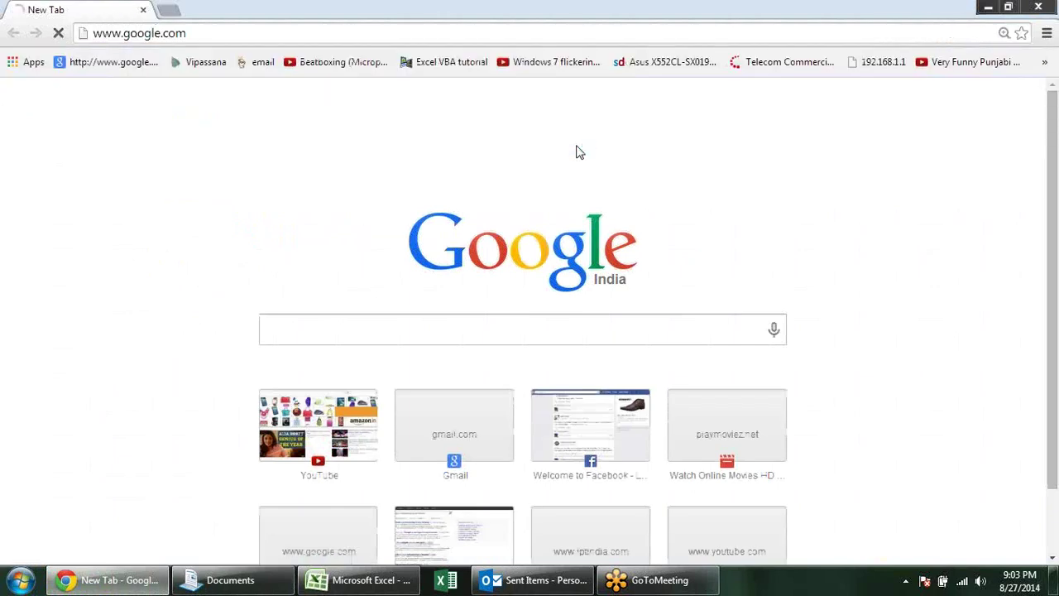
{"action": "type", "text": "as"}
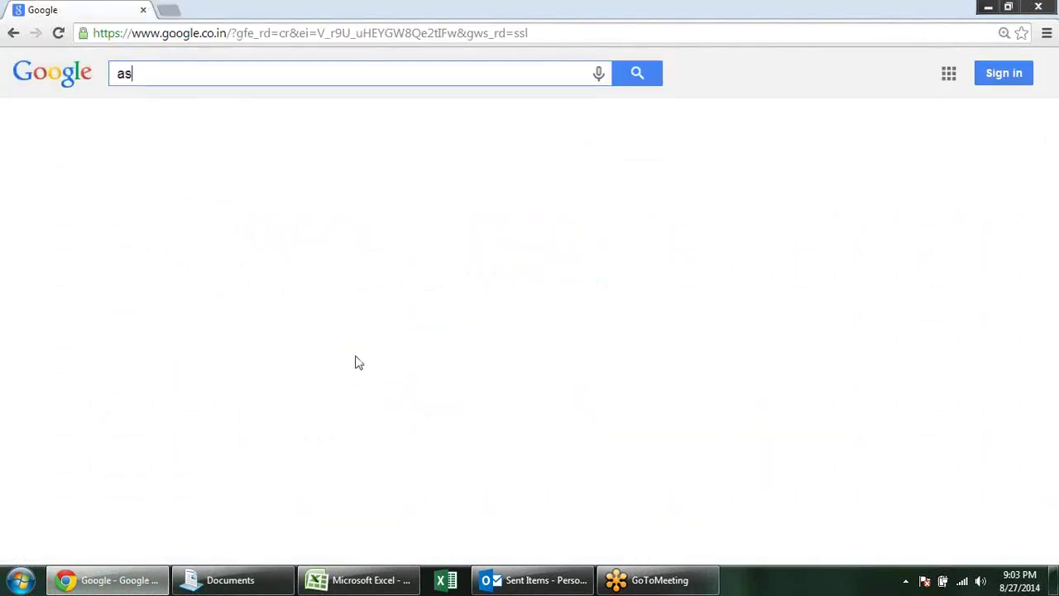
{"action": "type", "text": "cii"}
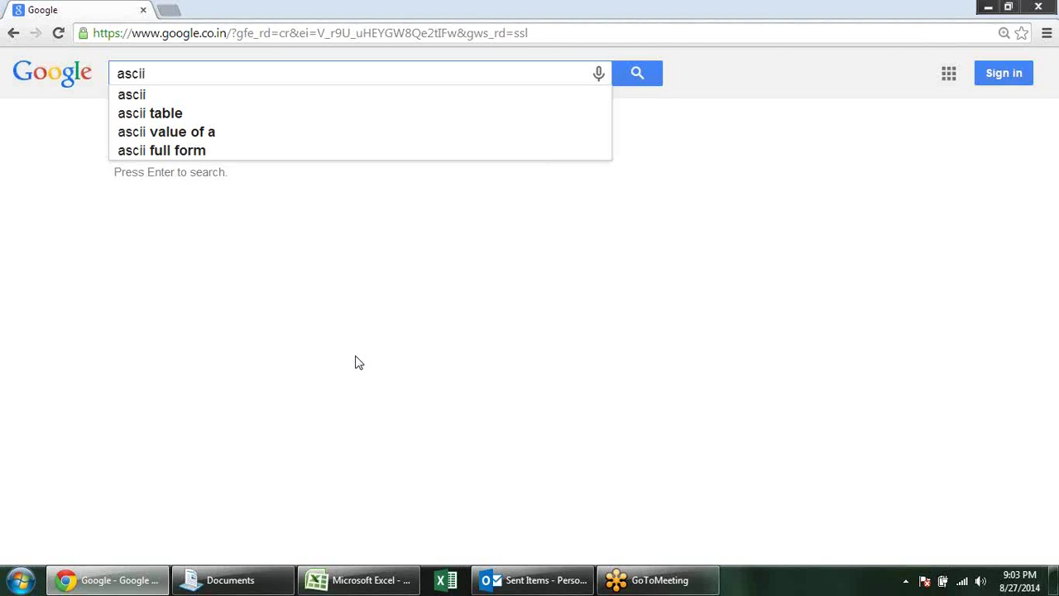
{"action": "key", "text": "Down"}
{"action": "key", "text": "Down"}
{"action": "key", "text": "Return"}
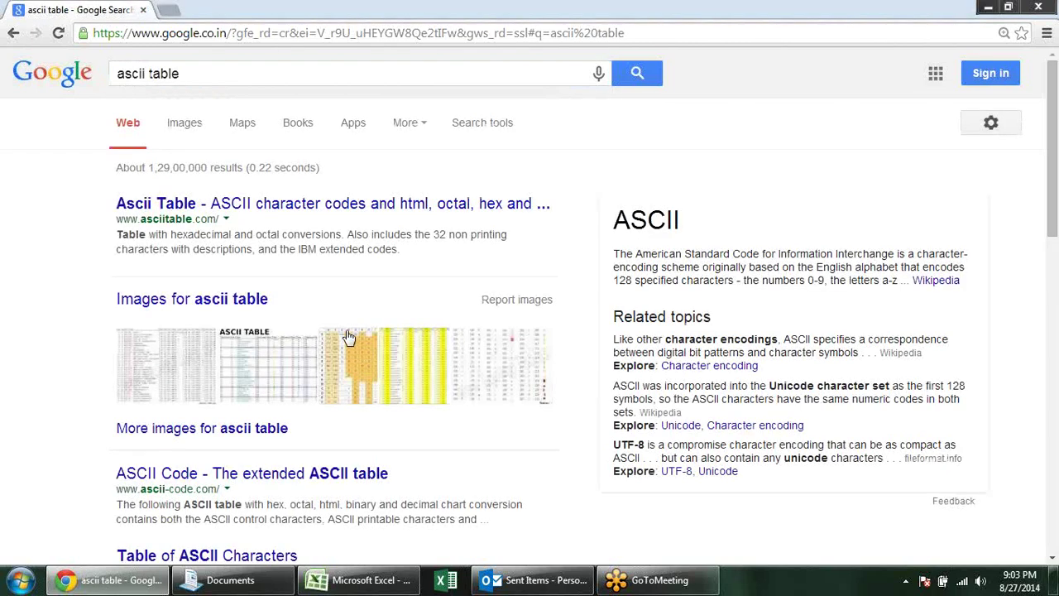
{"action": "left_click", "coordinate": [268, 202]}
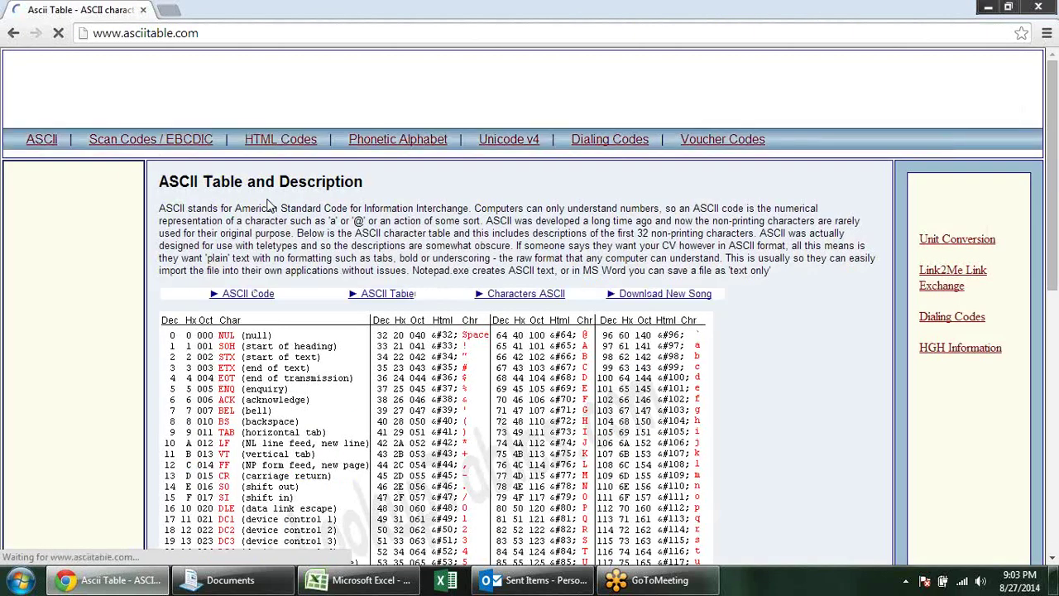
{"action": "scroll", "coordinate": [174, 159], "scroll_direction": "down", "scroll_amount": 2}
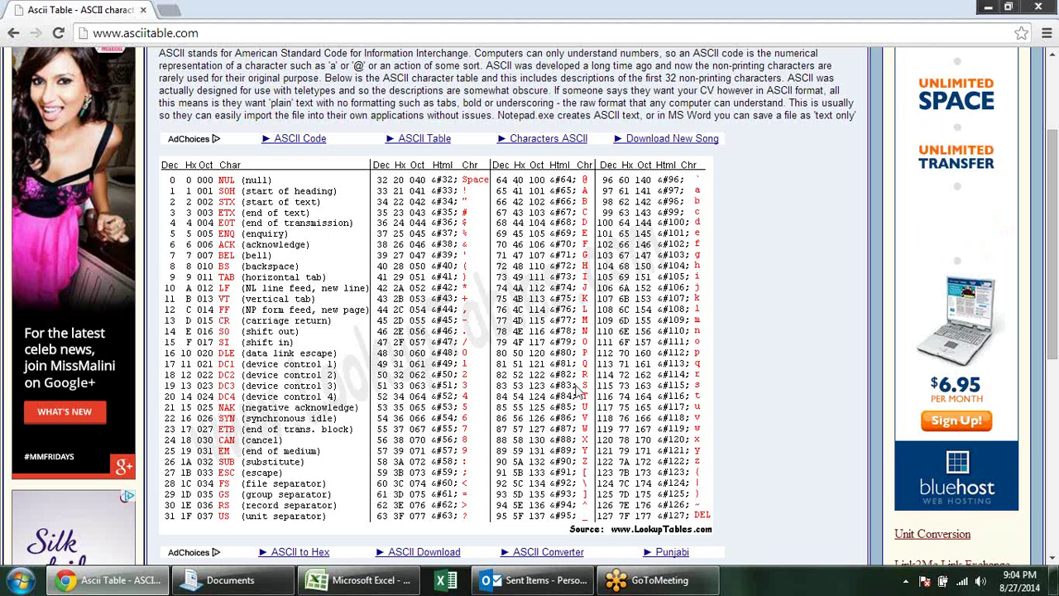
{"action": "key", "text": "alt+Tab"}
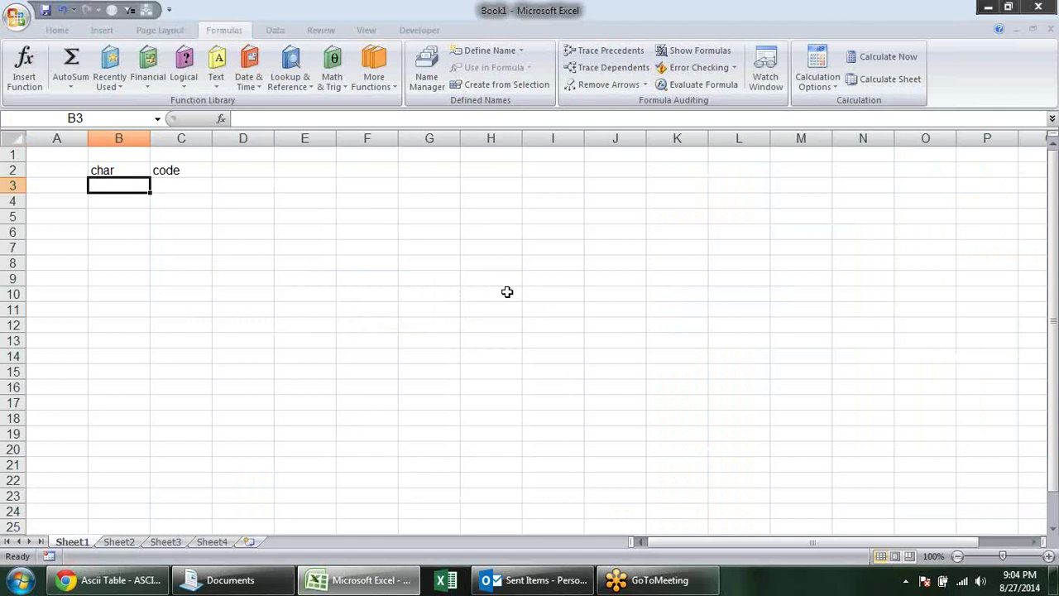
Step: Type A in A3 and enter =CHAR(A3) in B3, which returns #VALUE!
{"action": "left_click", "coordinate": [63, 189]}
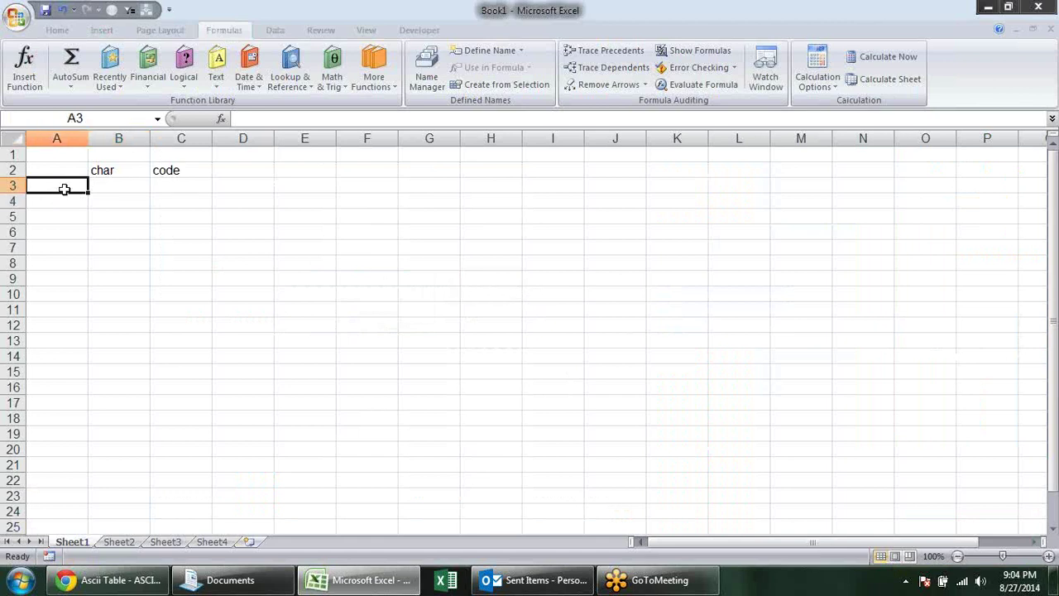
{"action": "type", "text": "A"}
{"action": "key", "text": "Tab"}
{"action": "type", "text": "="}
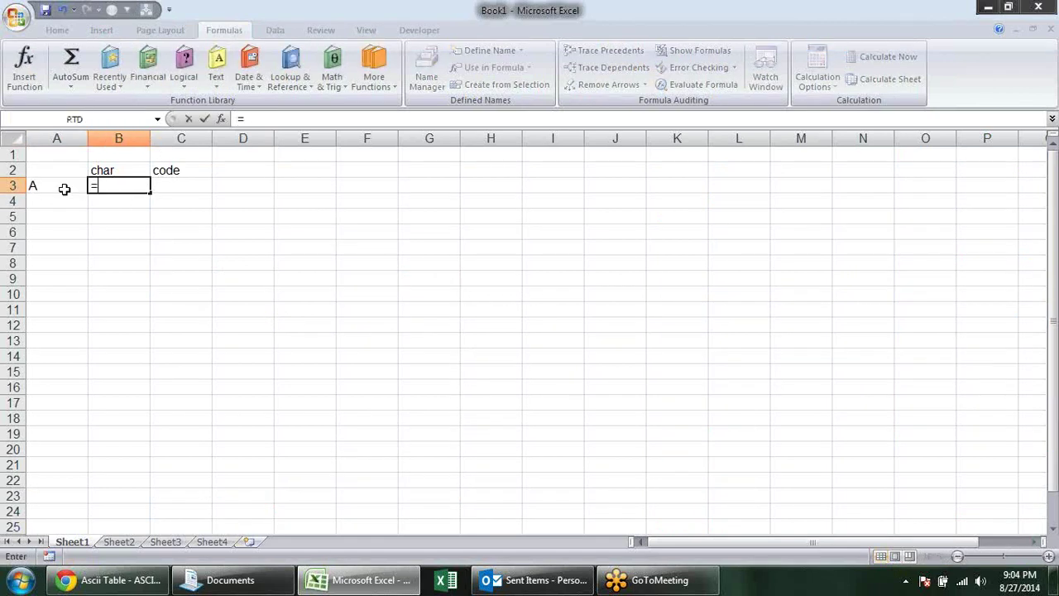
{"action": "type", "text": "cha"}
{"action": "key", "text": "Tab"}
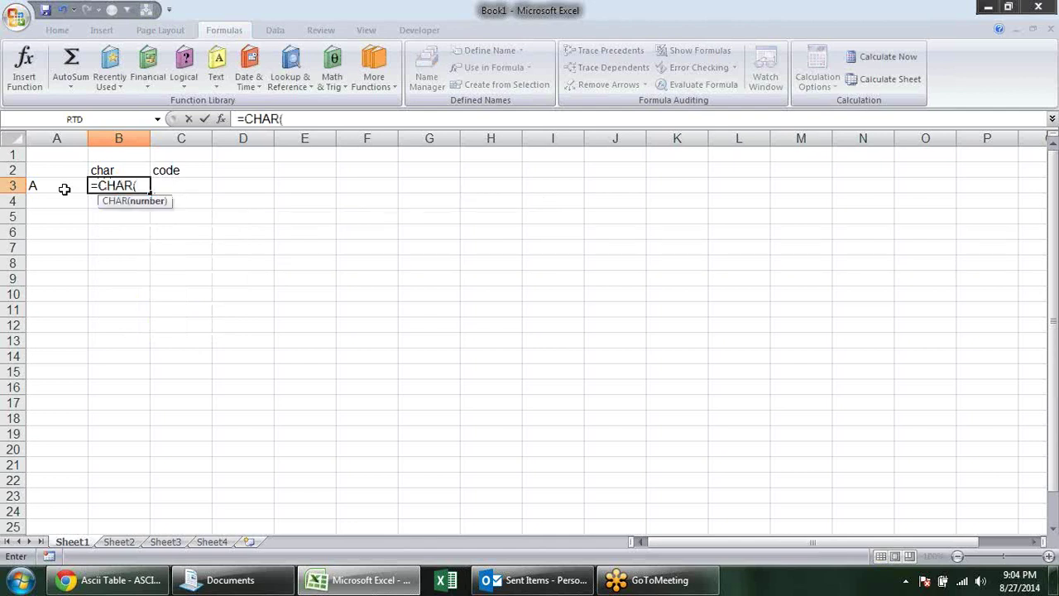
{"action": "left_click", "coordinate": [64, 188]}
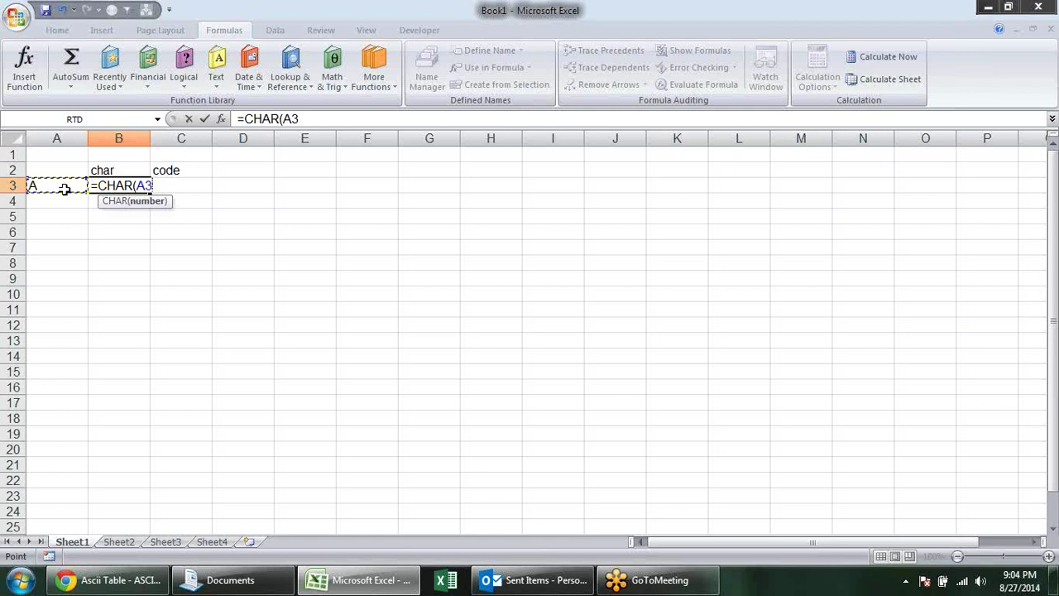
{"action": "type", "text": ")"}
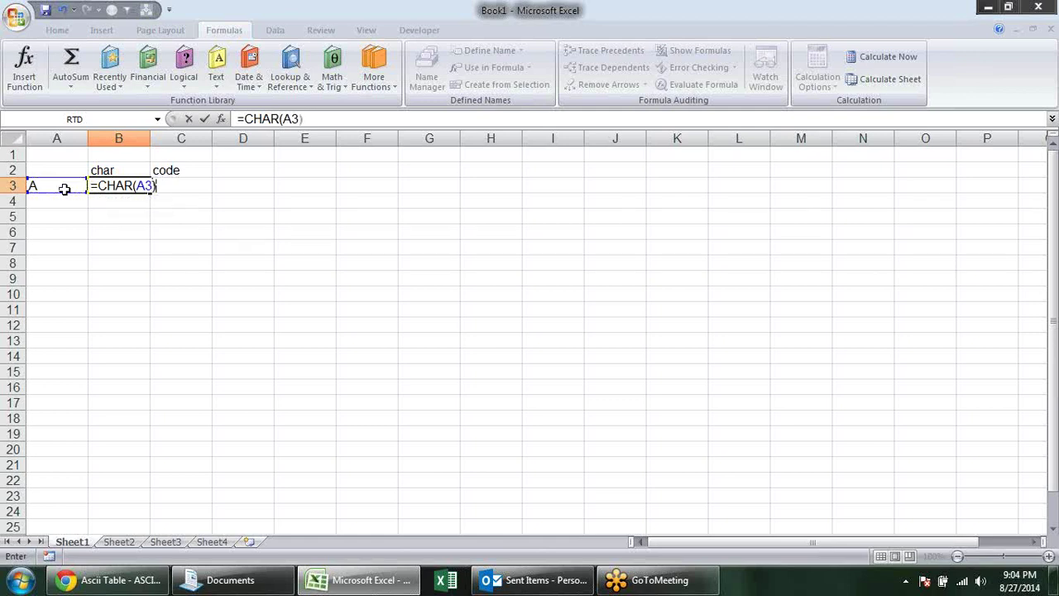
{"action": "key", "text": "Return"}
{"action": "key", "text": "Up"}
{"action": "key", "text": "F2"}
{"action": "key", "text": "Escape"}
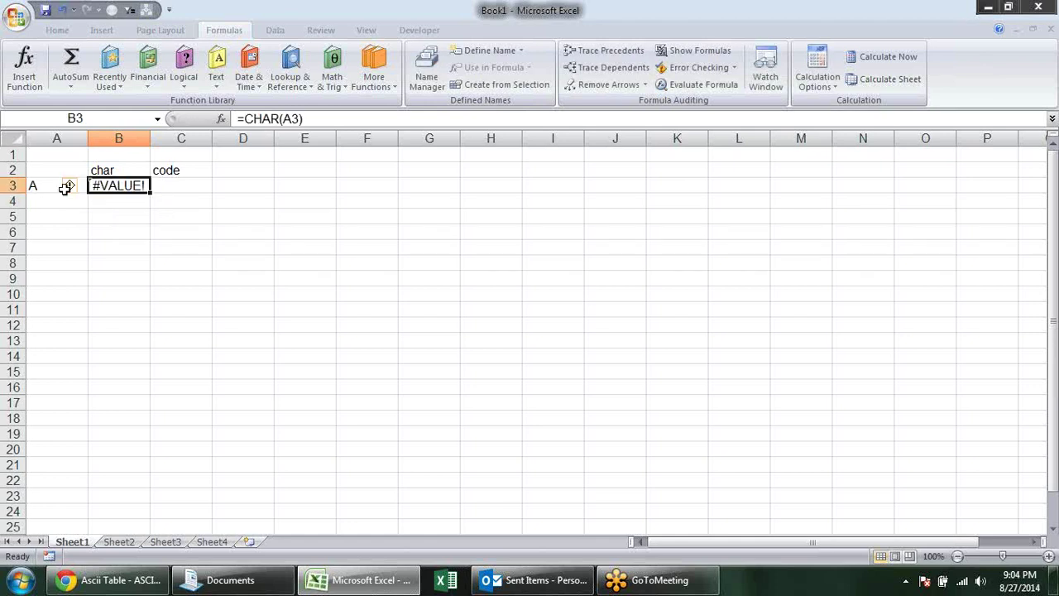
Step: Enter =CODE(A3) in C3, returning 65
{"action": "key", "text": "Right"}
{"action": "type", "text": "=cod"}
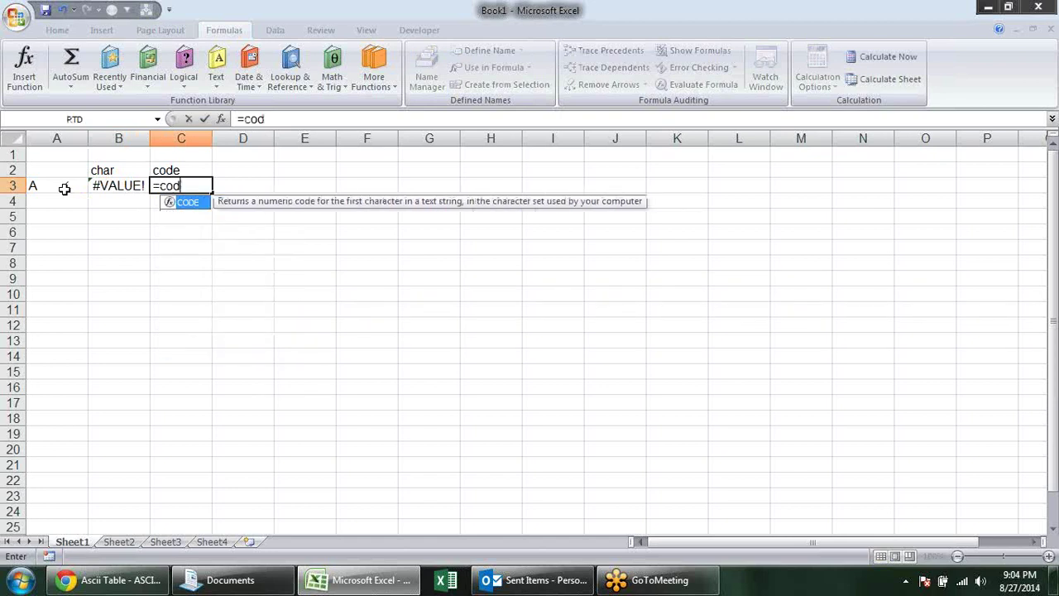
{"action": "key", "text": "Tab"}
{"action": "left_click", "coordinate": [53, 182]}
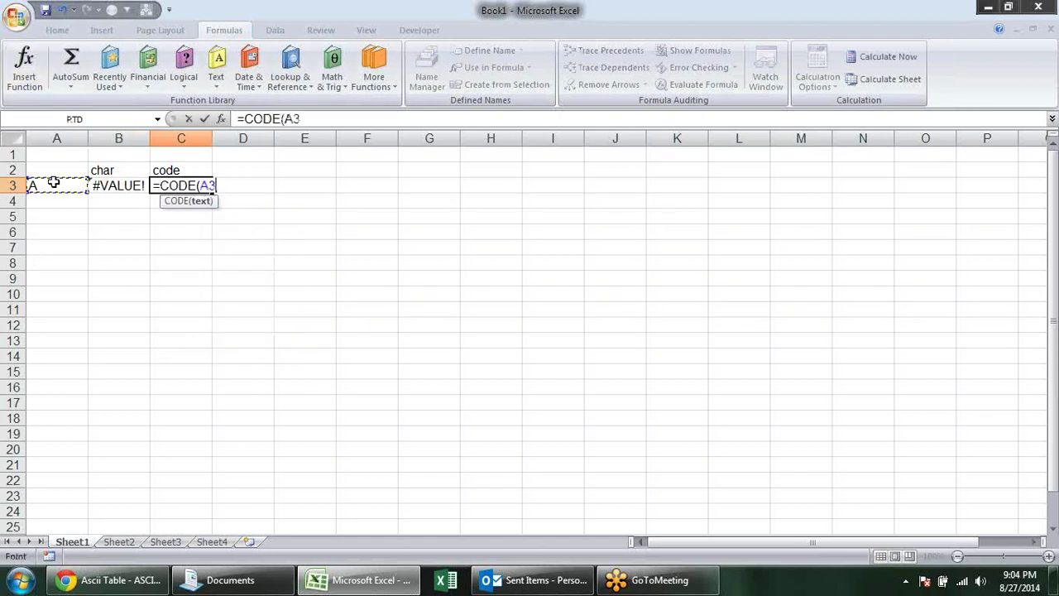
{"action": "key", "text": "Return"}
{"action": "left_click", "coordinate": [192, 186]}
Step: Rewrite B3 as =CHAR(C3) so it returns A
{"action": "left_click", "coordinate": [122, 182]}
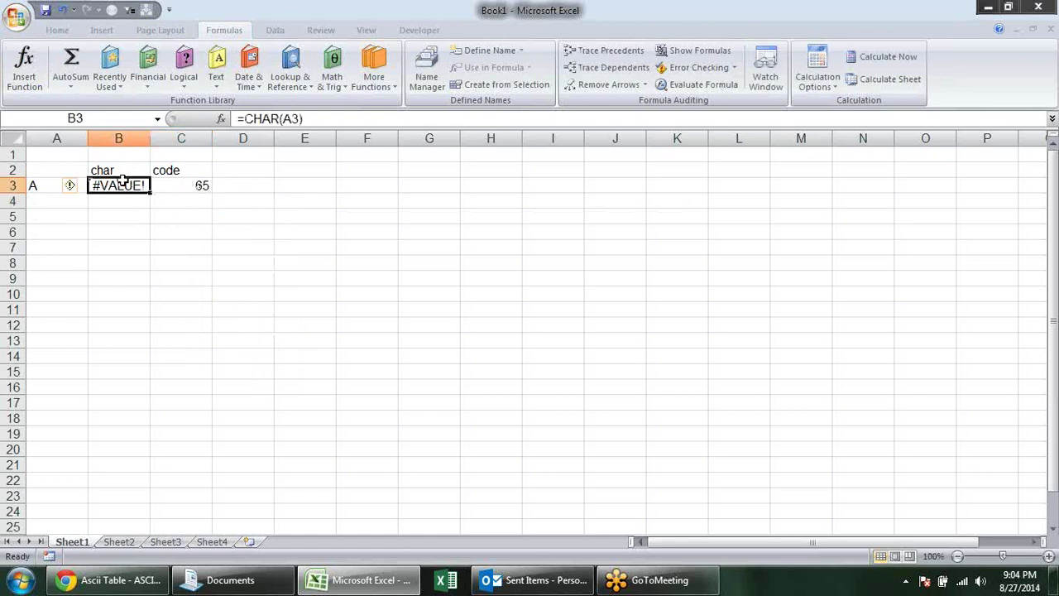
{"action": "type", "text": "=char"}
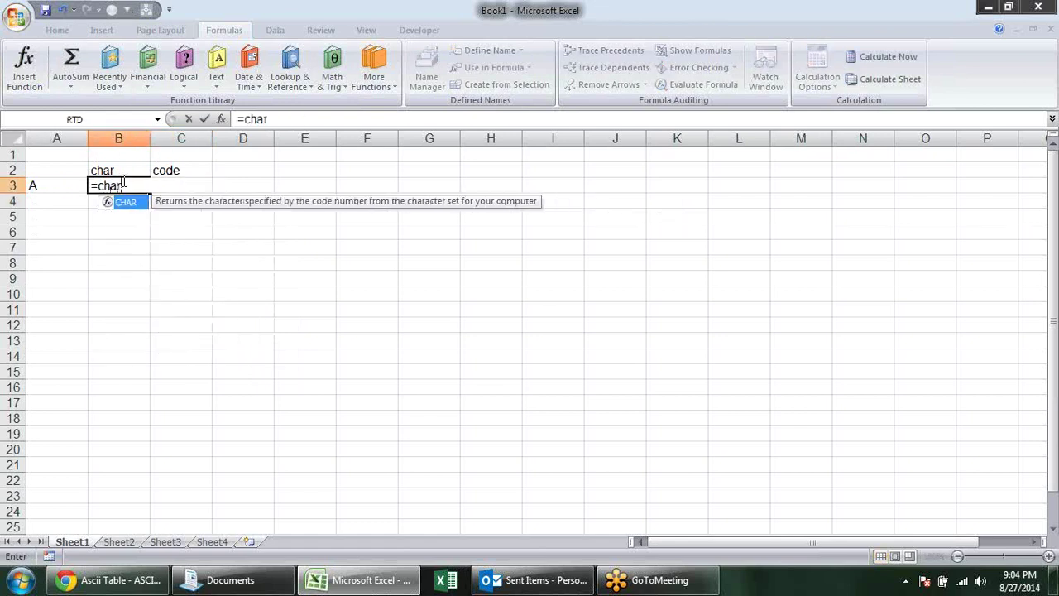
{"action": "key", "text": "Tab"}
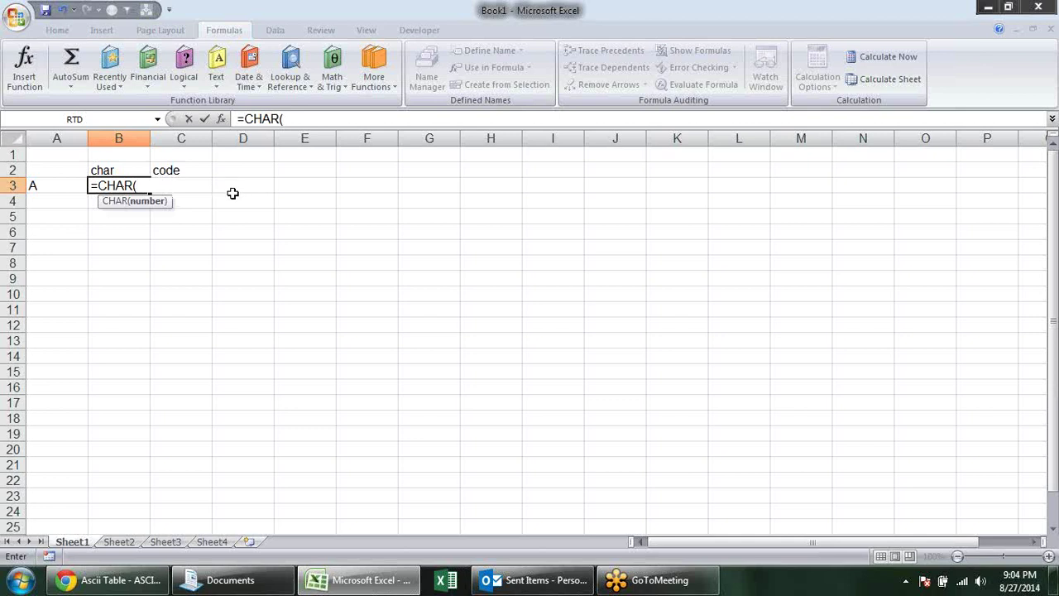
{"action": "type", "text": "c3"}
{"action": "key", "text": "Return"}
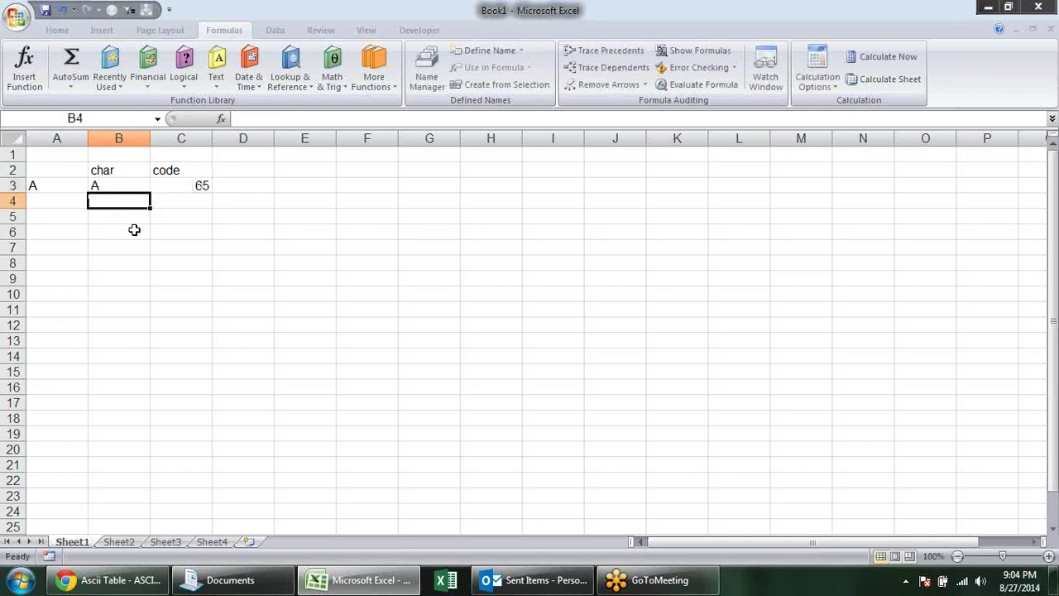
{"action": "left_click", "coordinate": [108, 186]}
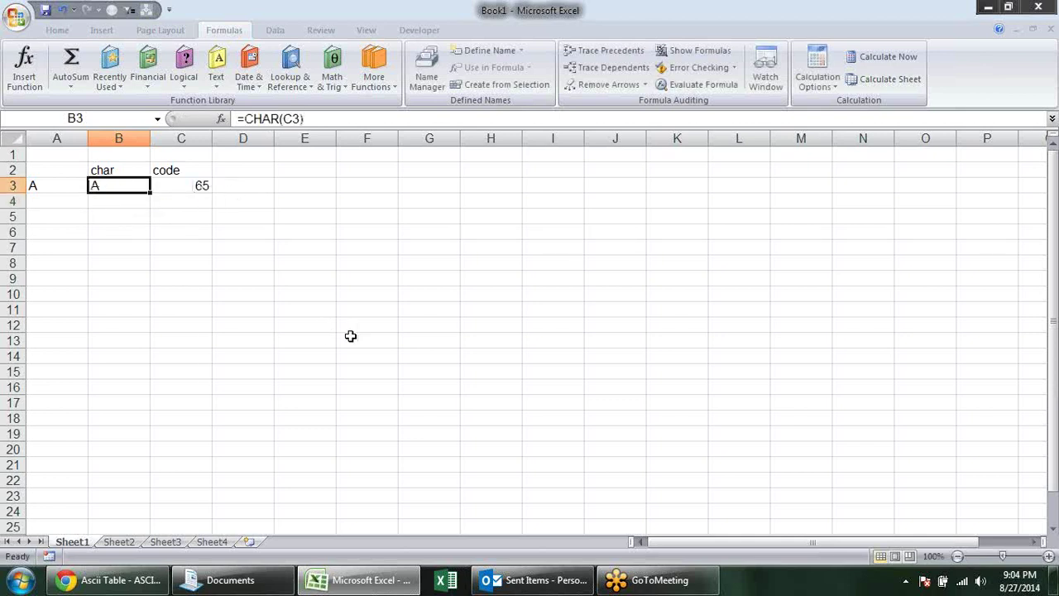
Step: Clear the contents of row 3
{"action": "left_click", "coordinate": [13, 185]}
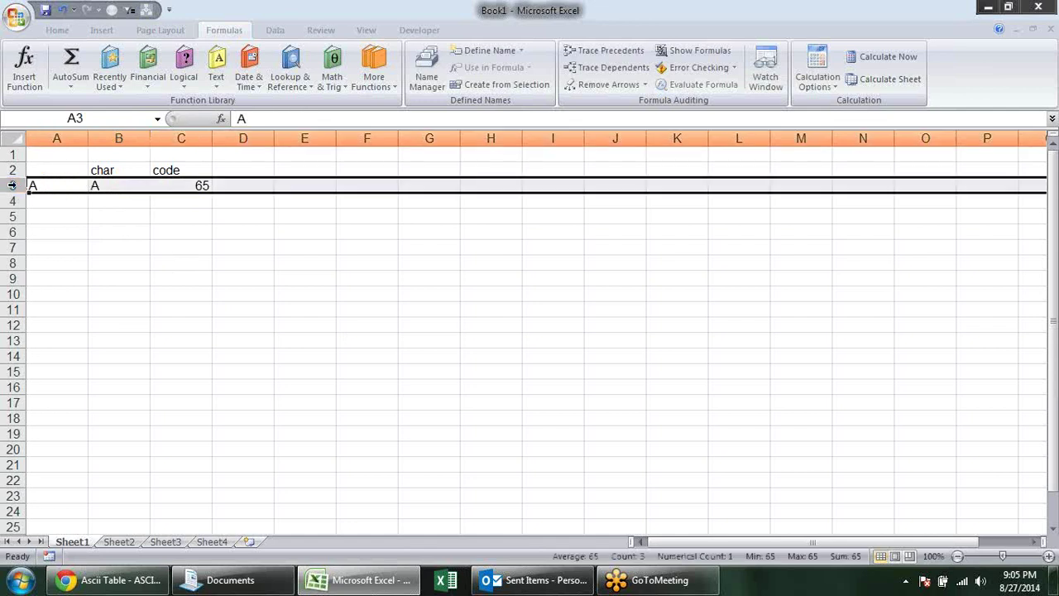
{"action": "key", "text": "alt+e"}
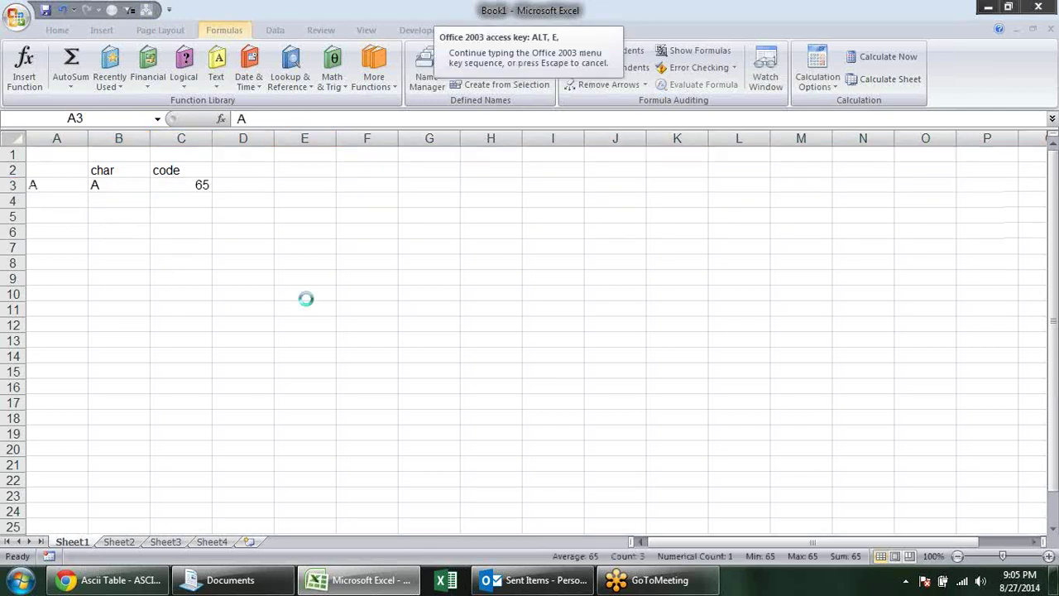
{"action": "key", "text": "d"}
{"action": "left_click", "coordinate": [305, 294]}
Step: Enter a in E3 and b in E4, then fill the alternating pair down to E14
{"action": "left_click", "coordinate": [290, 184]}
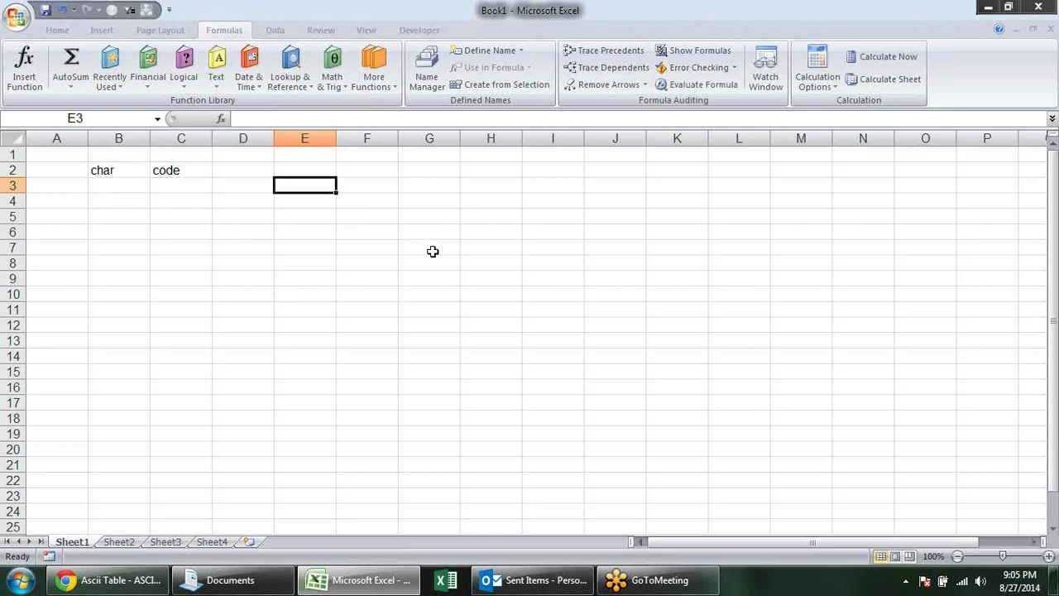
{"action": "type", "text": "a"}
{"action": "key", "text": "Return"}
{"action": "type", "text": "b"}
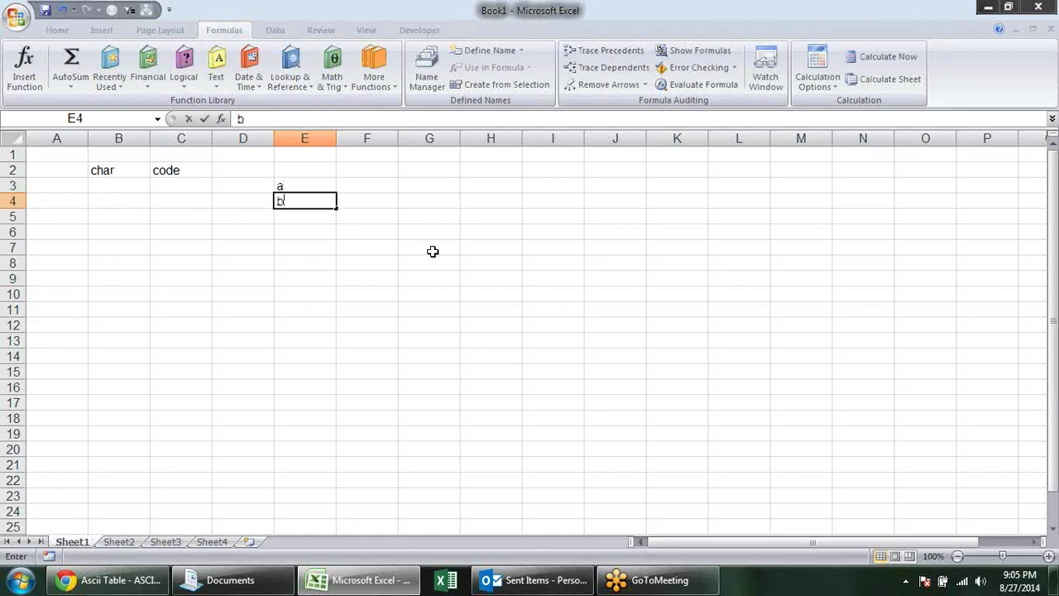
{"action": "key", "text": "Return"}
{"action": "mouse_move", "coordinate": [306, 186]}
{"action": "left_mouse_down"}
{"action": "mouse_move", "coordinate": [327, 202]}
{"action": "mouse_move", "coordinate": [337, 362]}
{"action": "left_mouse_up"}
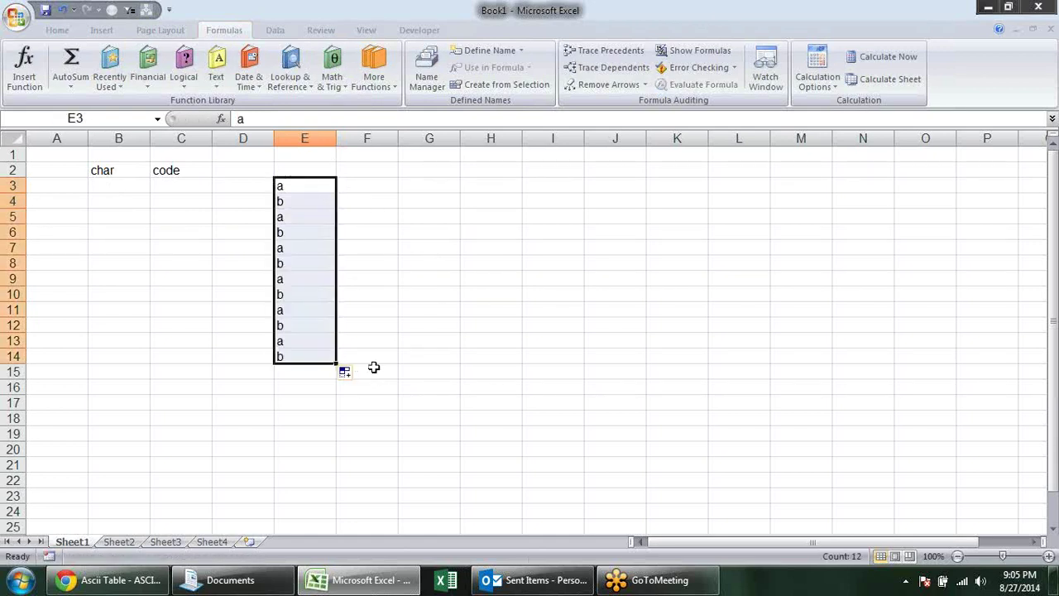
Step: Clear the a/b series and type the starting letter A in E3
{"action": "key", "text": "Delete"}
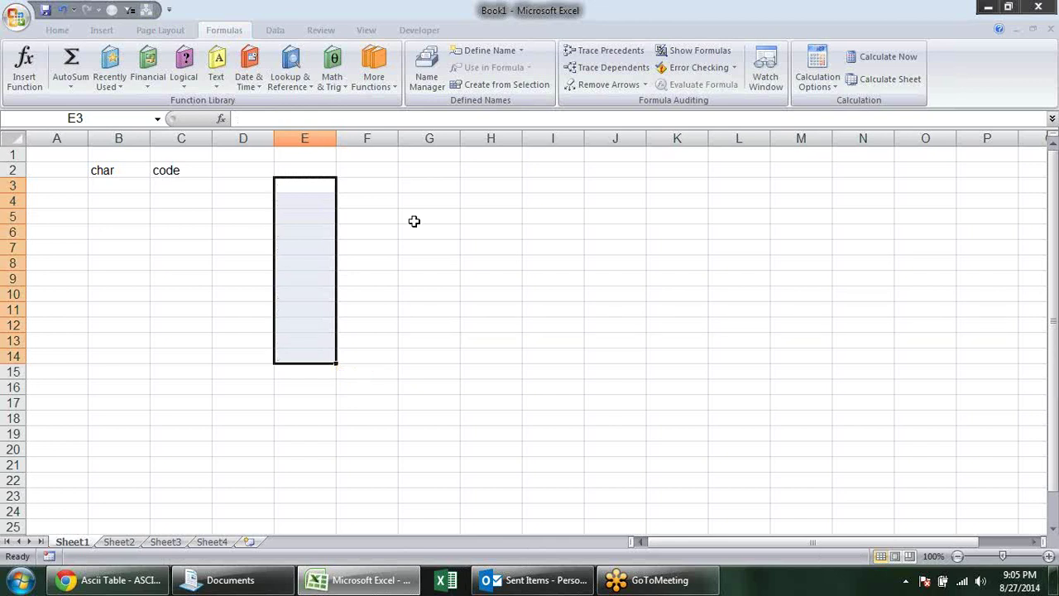
{"action": "left_click", "coordinate": [414, 222]}
{"action": "left_click", "coordinate": [323, 190]}
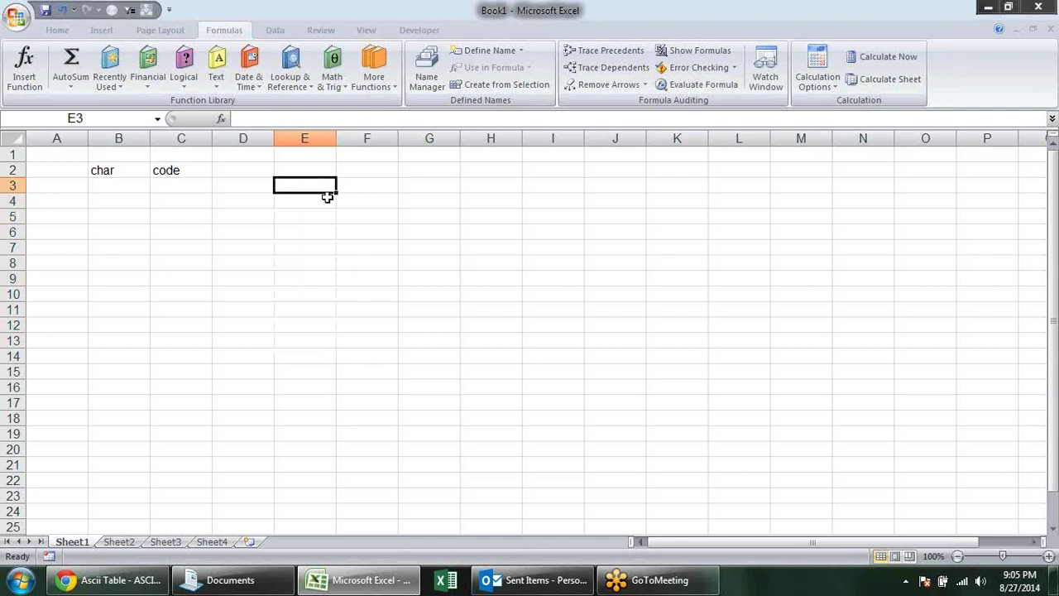
{"action": "type", "text": "A"}
{"action": "key", "text": "Return"}
Step: Enter =CHAR(CODE(E3)+1) in E4 so it shows B
{"action": "type", "text": "=cha"}
{"action": "key", "text": "Tab"}
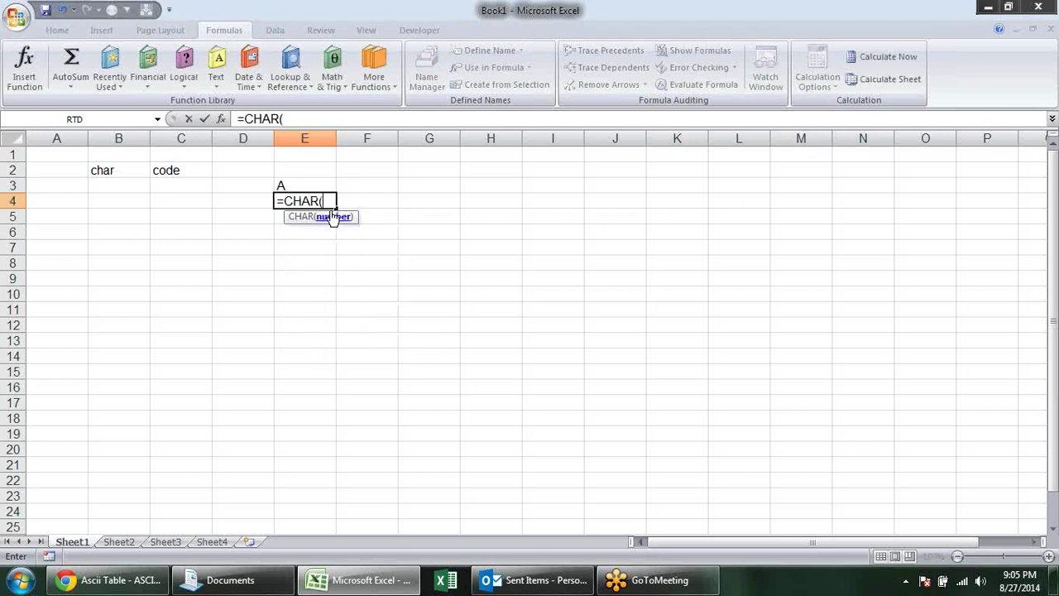
{"action": "type", "text": "c0"}
{"action": "key", "text": "BackSpace"}
{"action": "type", "text": "o"}
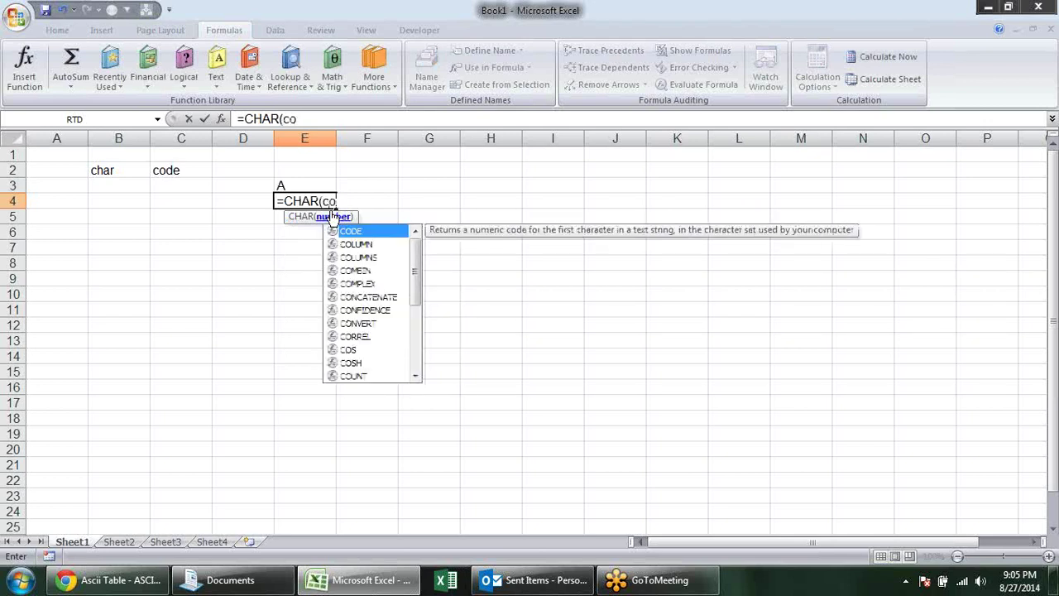
{"action": "key", "text": "Tab"}
{"action": "left_click", "coordinate": [315, 185]}
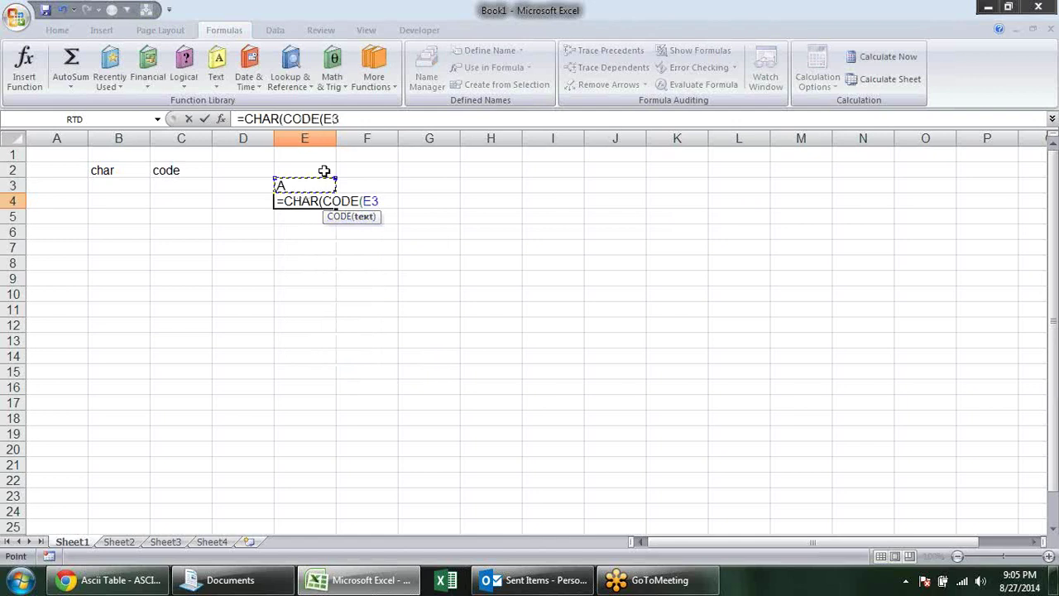
{"action": "type", "text": ")+1)"}
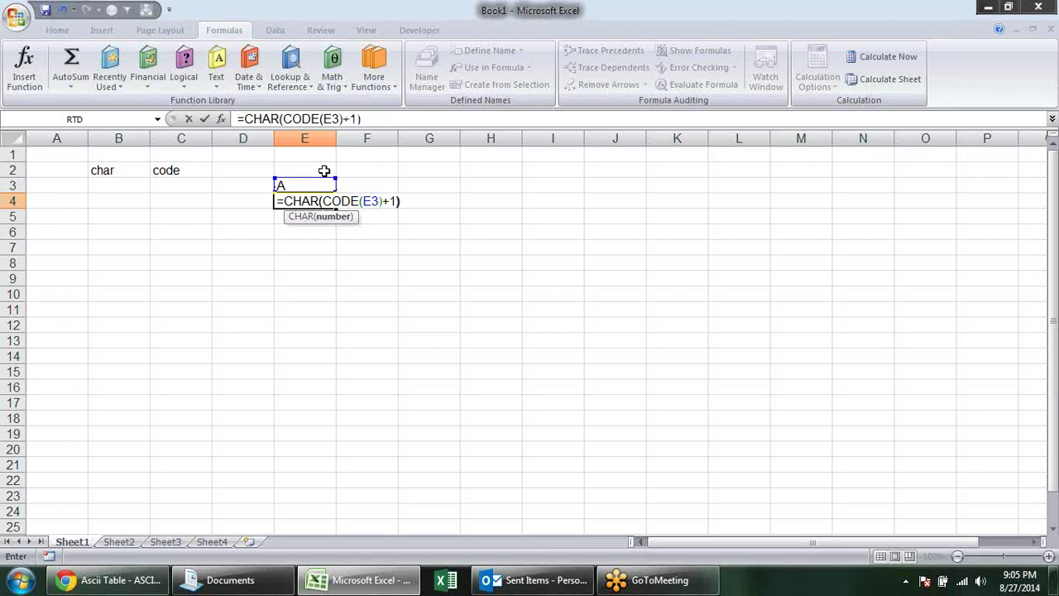
{"action": "key", "text": "Return"}
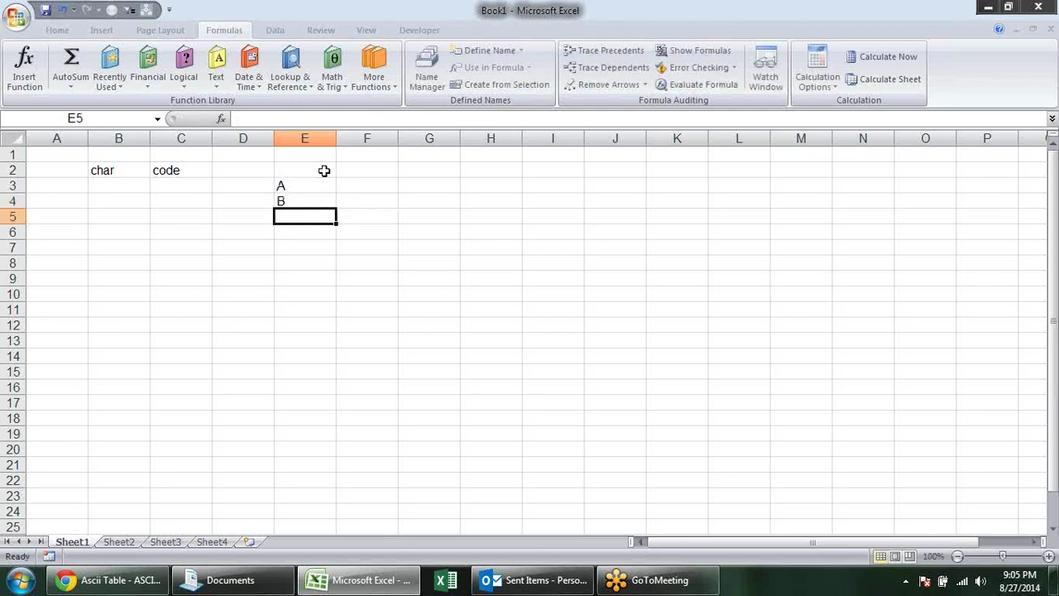
Step: Fill the next-letter formula from E4 down to E18, giving letters through P
{"action": "left_click", "coordinate": [331, 203]}
{"action": "left_click_drag", "start_coordinate": [337, 207], "coordinate": [337, 423]}
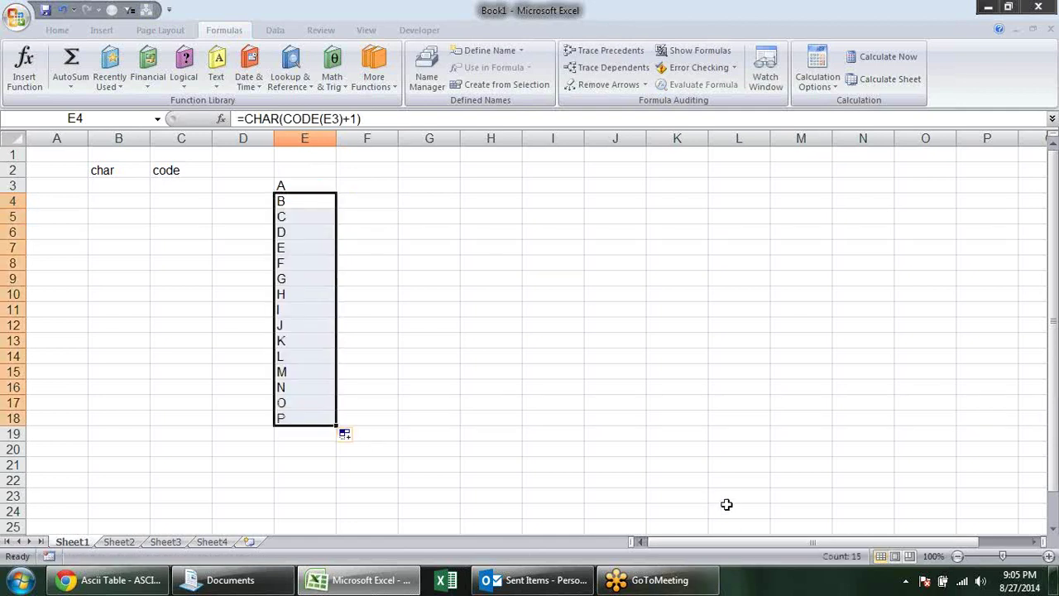
{"action": "left_click", "coordinate": [370, 200]}
{"action": "double_click", "coordinate": [313, 200]}
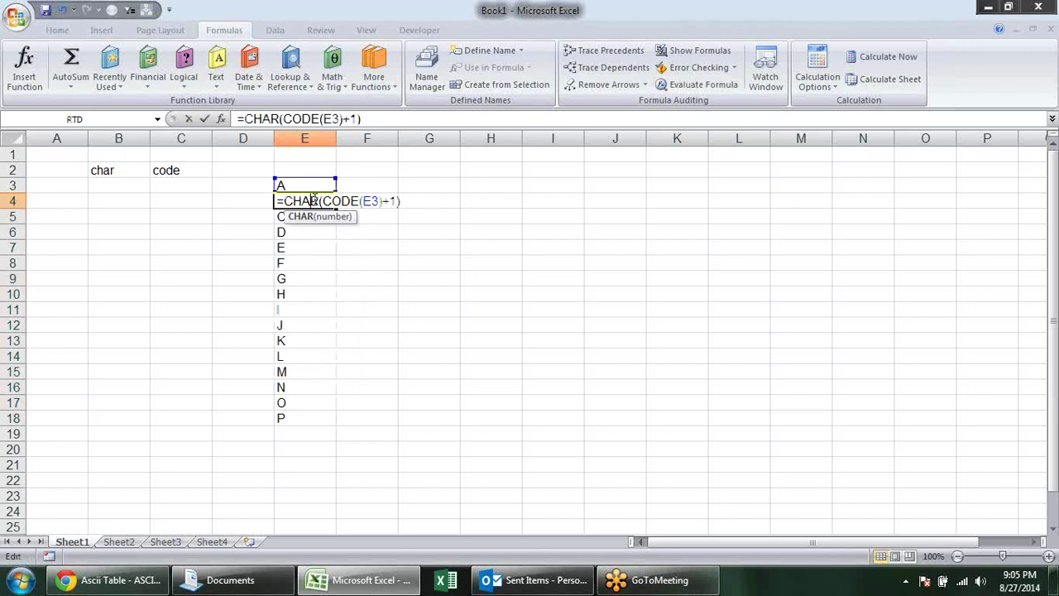
{"action": "key", "text": "Escape"}
{"action": "left_click", "coordinate": [314, 185]}
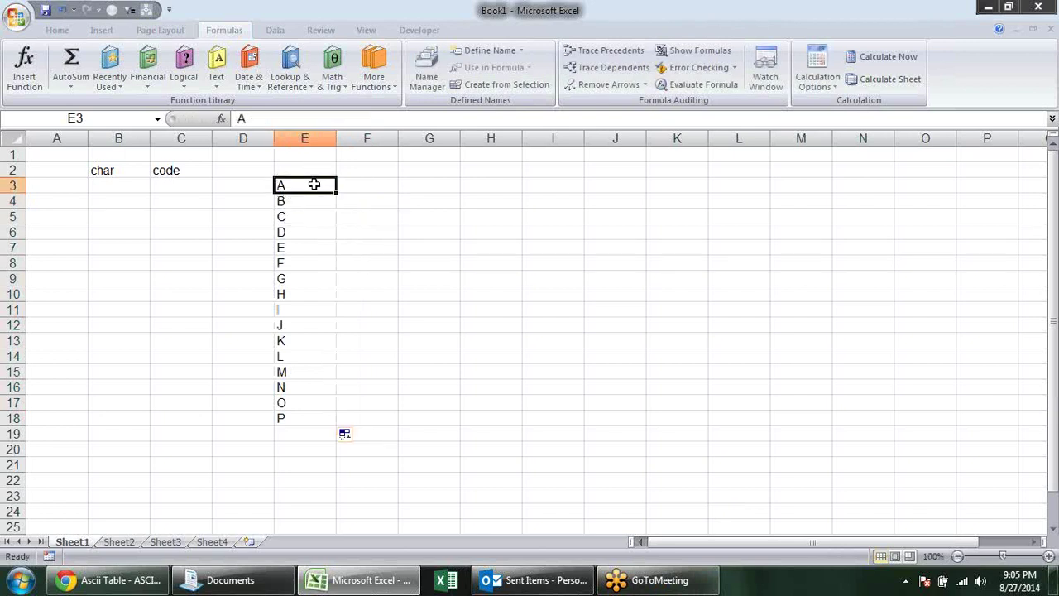
{"action": "left_click", "coordinate": [350, 184]}
{"action": "left_click", "coordinate": [217, 66]}
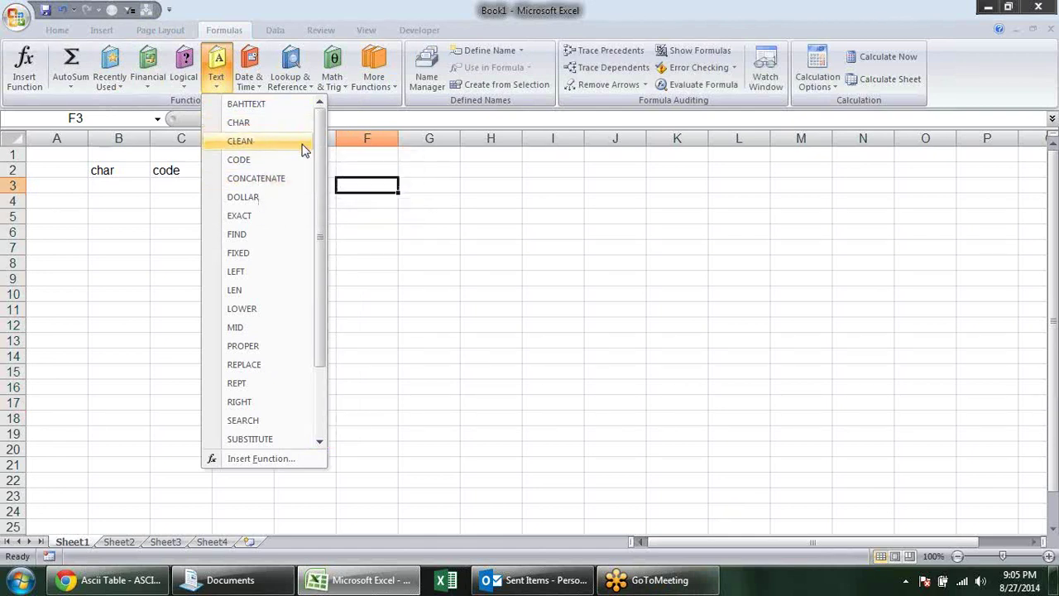
{"action": "mouse_move", "coordinate": [240, 141]}
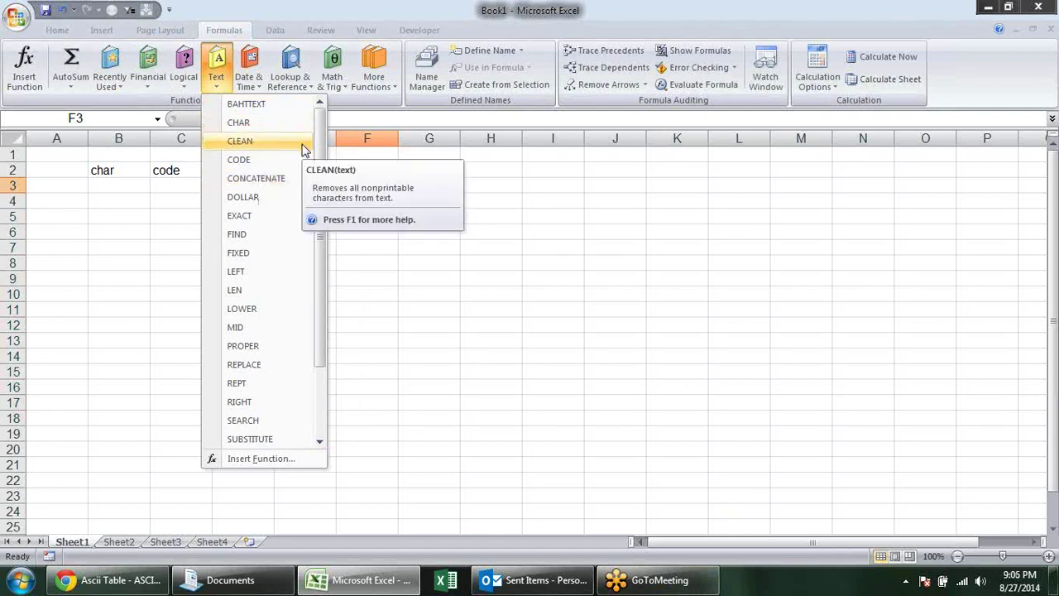
Step: Close the Text function list without inserting a function
{"action": "left_click", "coordinate": [595, 266]}
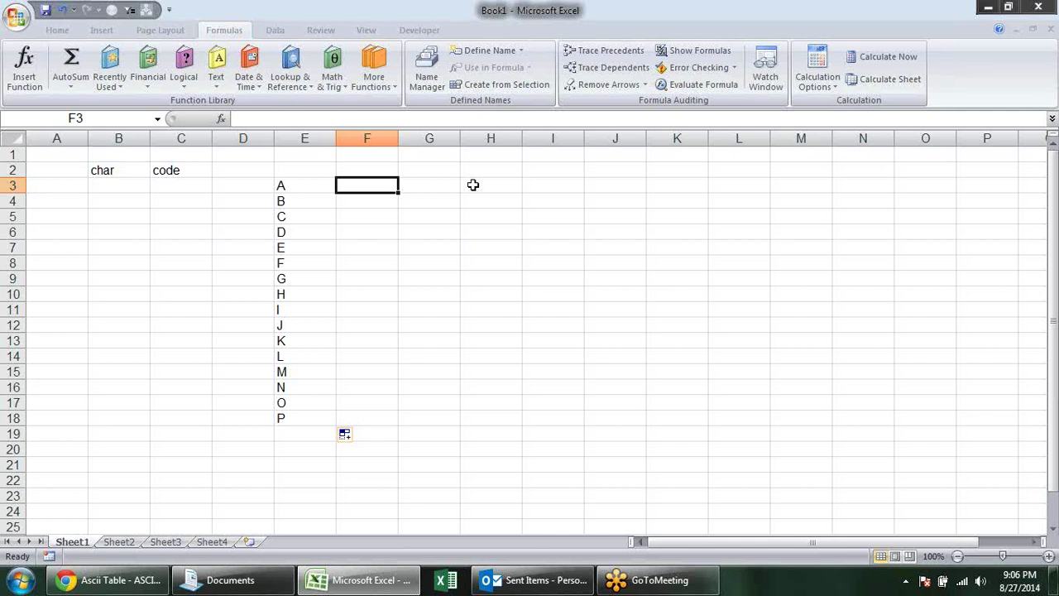
Step: Enter E001 in F3 followed by an in-cell line break
{"action": "type", "text": "Eoo1"}
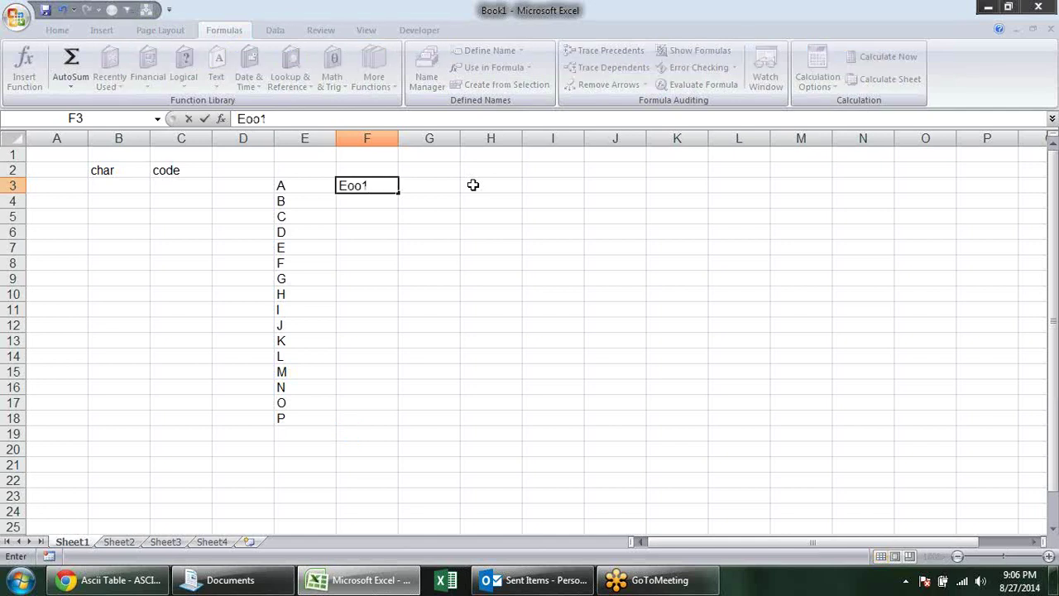
{"action": "key", "text": "BackSpace"}
{"action": "key", "text": "BackSpace"}
{"action": "key", "text": "BackSpace"}
{"action": "key", "text": "BackSpace"}
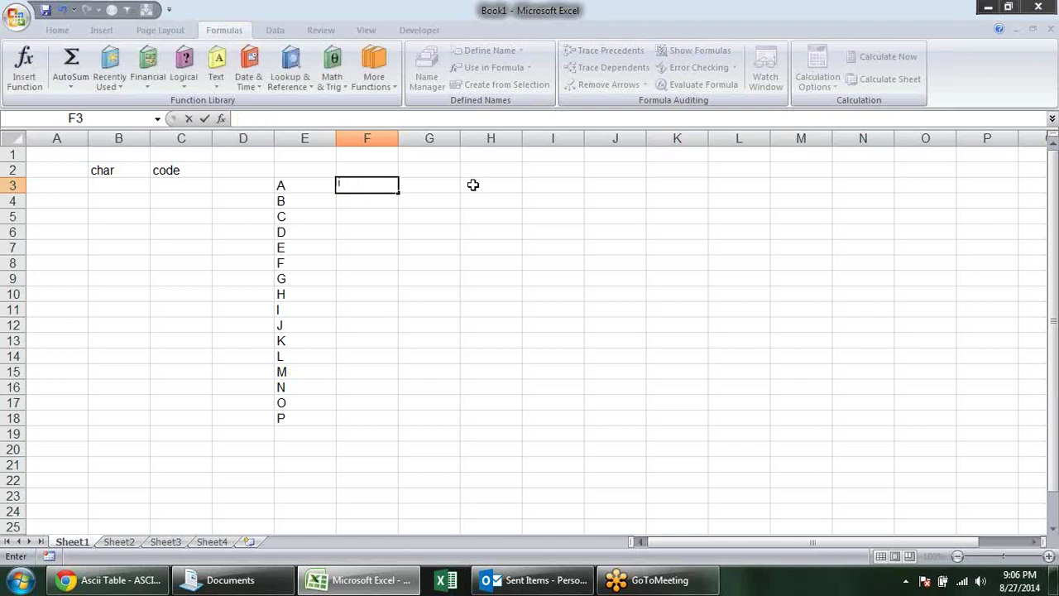
{"action": "type", "text": "E001"}
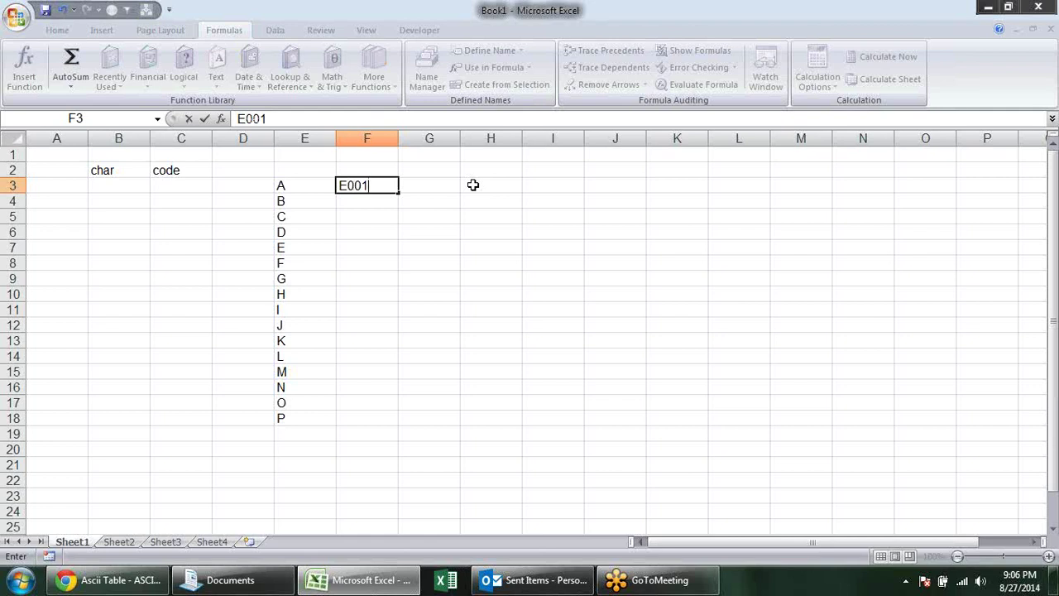
{"action": "key", "text": "alt+Return"}
{"action": "key", "text": "Return"}
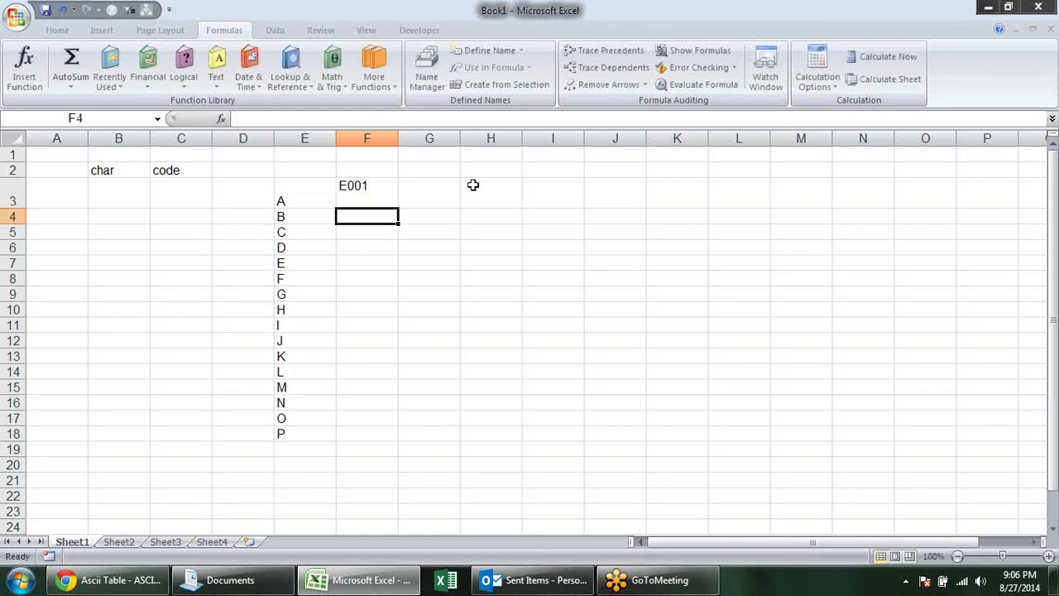
Step: Enter =LEN(F3) in G3 to measure the length of F3
{"action": "key", "text": "Up"}
{"action": "key", "text": "Right"}
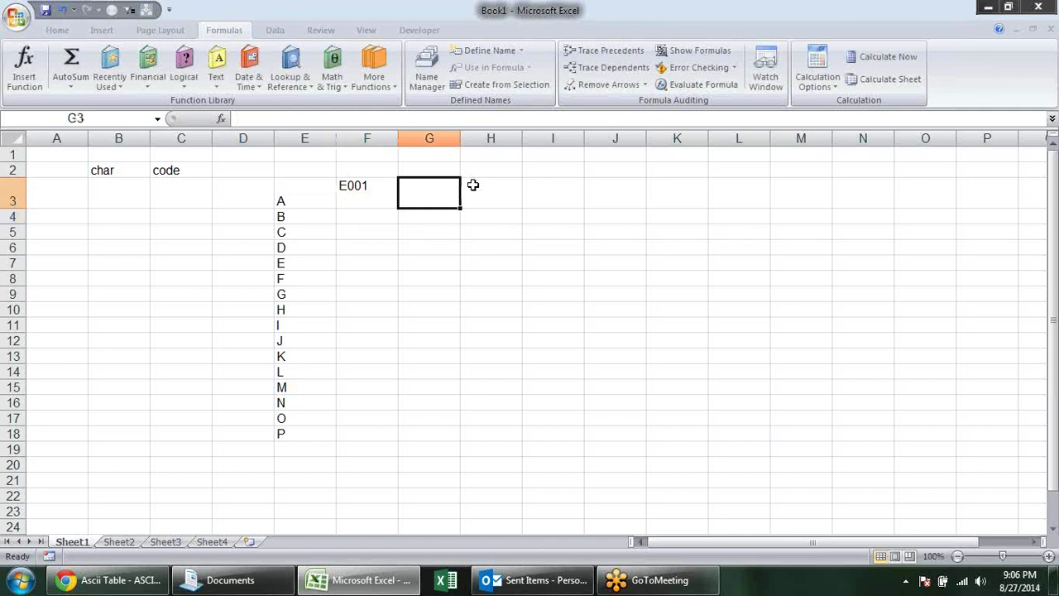
{"action": "type", "text": "=le"}
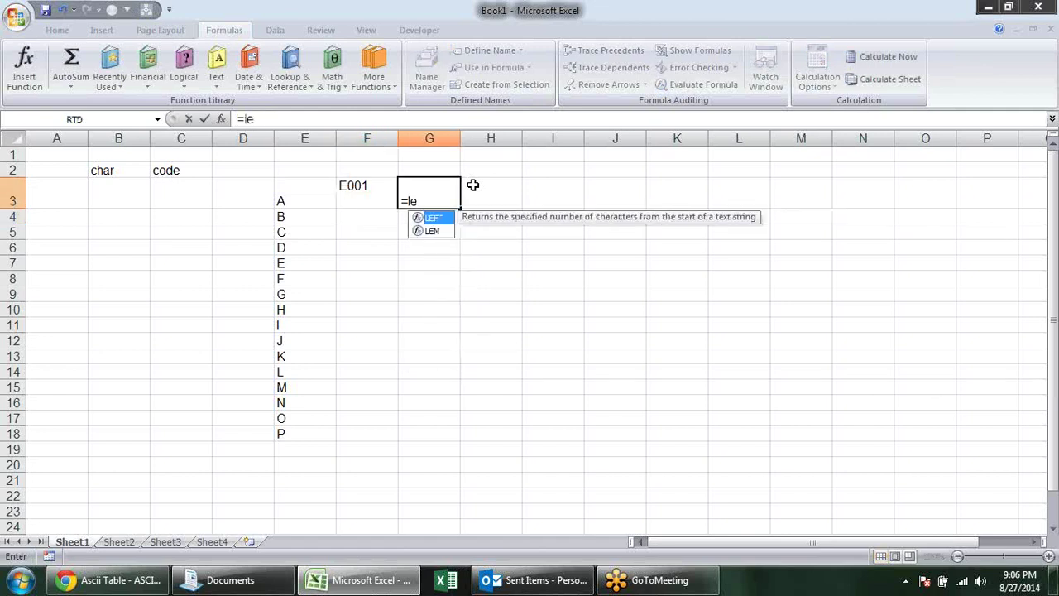
{"action": "type", "text": "n"}
{"action": "key", "text": "Tab"}
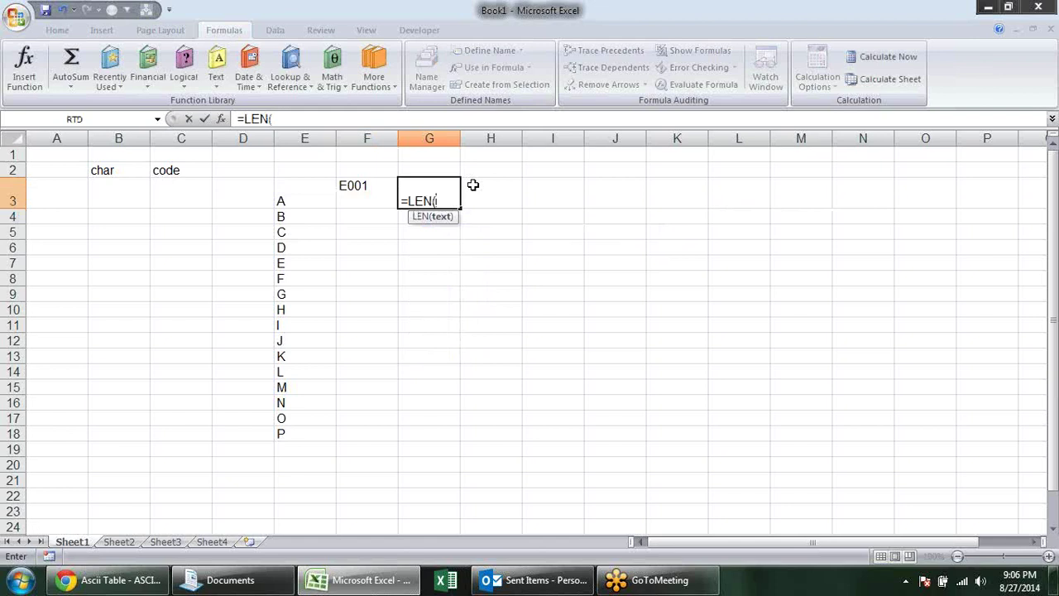
{"action": "key", "text": "Left"}
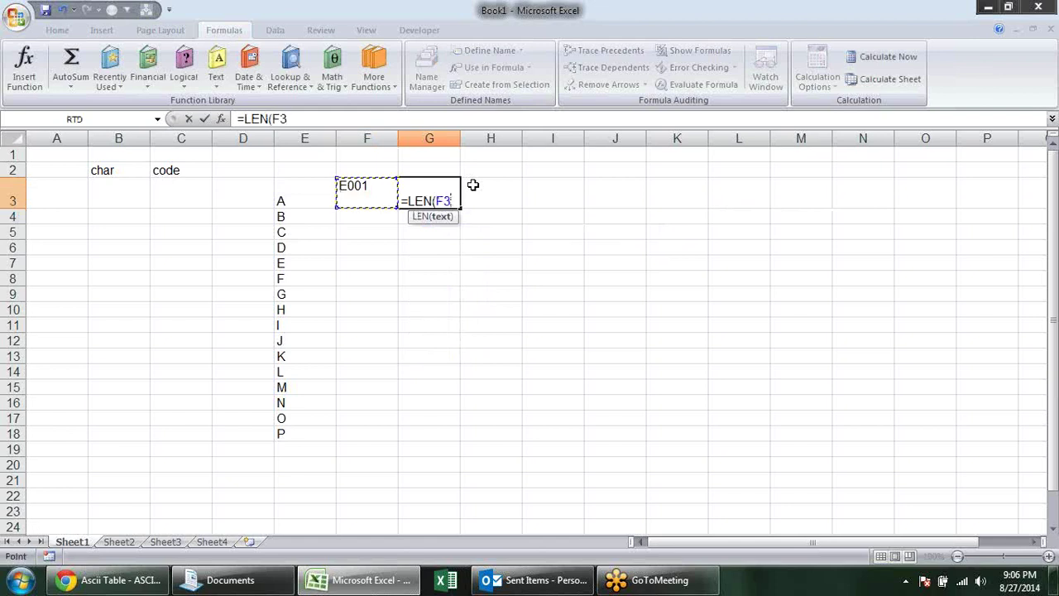
{"action": "type", "text": ")"}
{"action": "key", "text": "ctrl+Return"}
{"action": "key", "text": "Return"}
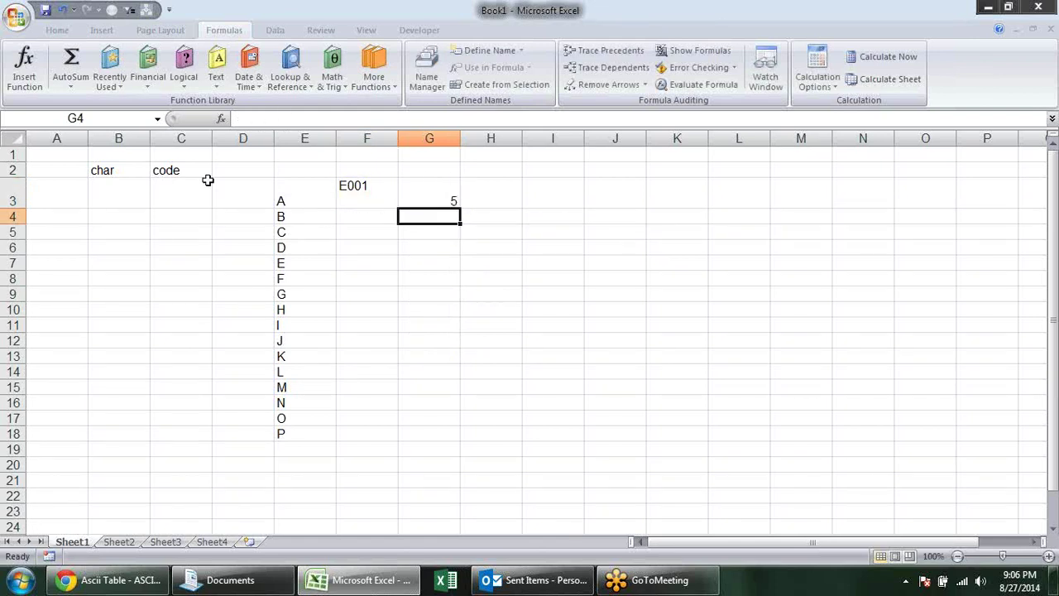
Step: Enter =CLEAN(F3) in F4 to strip the line break from E001
{"action": "left_click", "coordinate": [372, 190]}
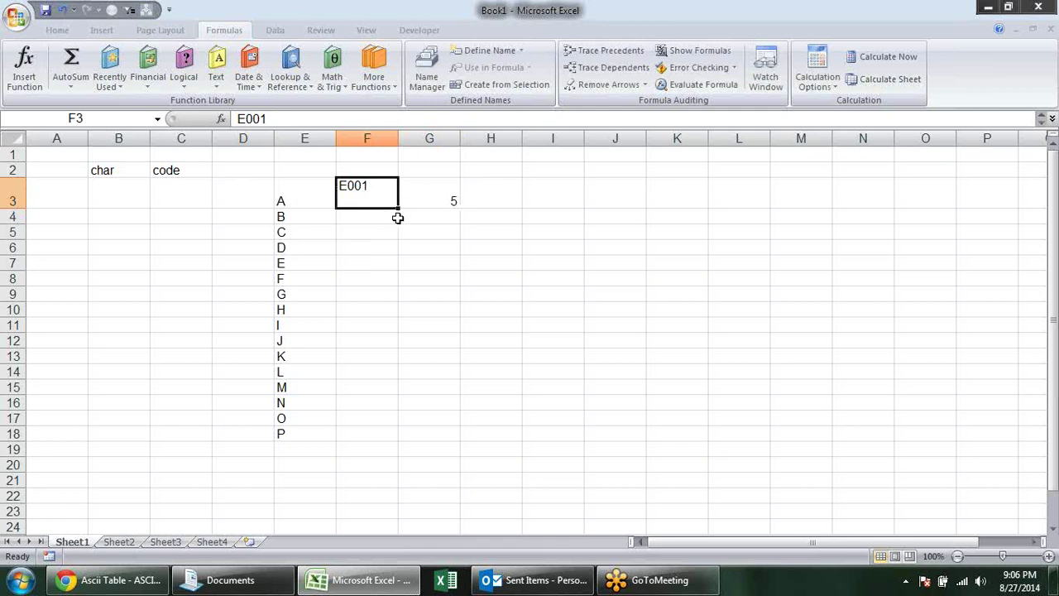
{"action": "left_click", "coordinate": [404, 218]}
{"action": "left_click", "coordinate": [370, 216]}
{"action": "type", "text": "=c"}
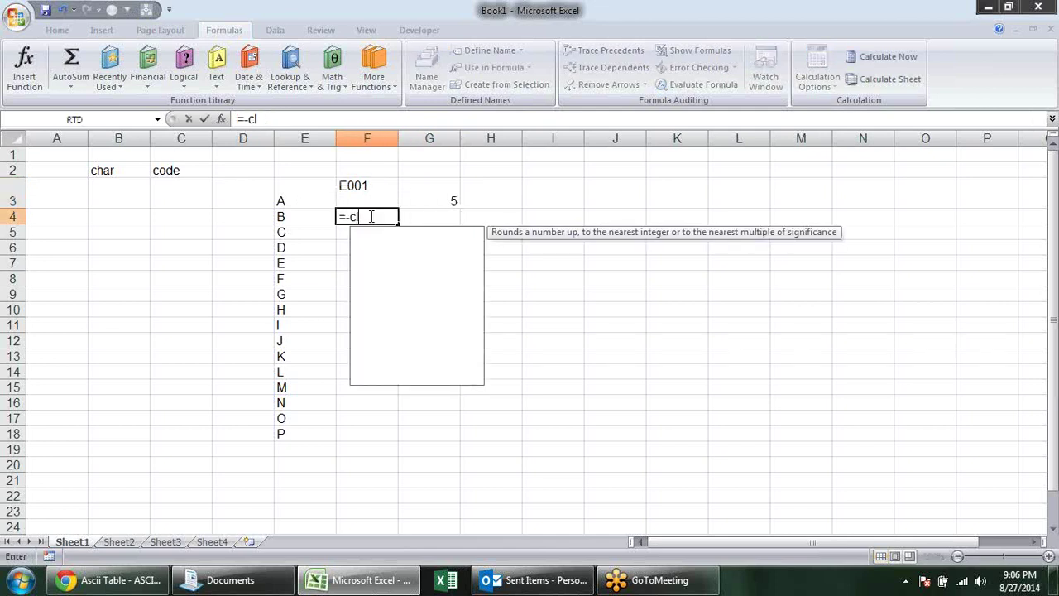
{"action": "type", "text": "l"}
{"action": "key", "text": "BackSpace"}
{"action": "key", "text": "BackSpace"}
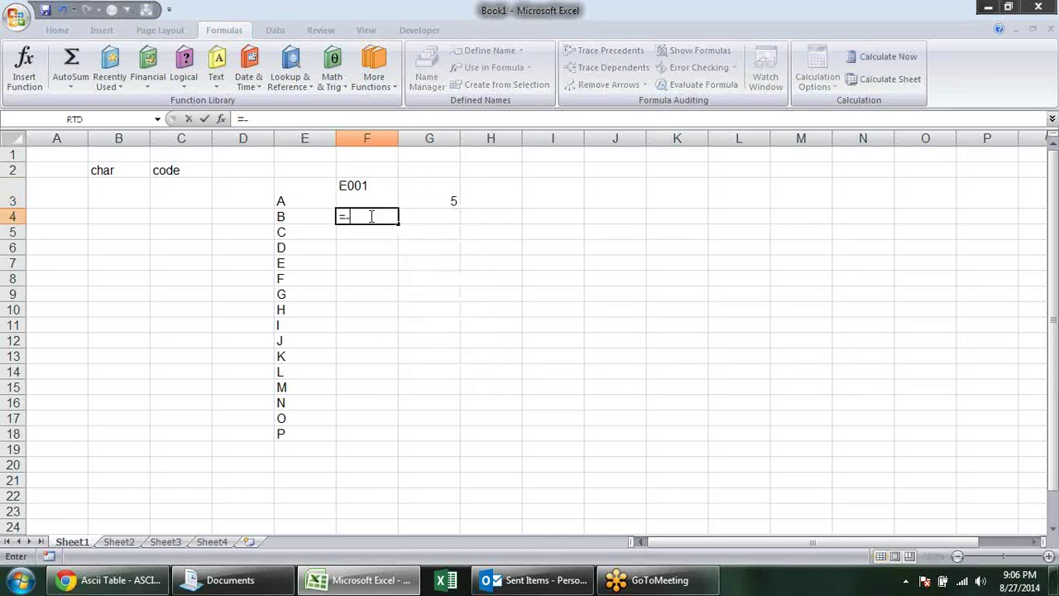
{"action": "type", "text": "cl"}
{"action": "key", "text": "Tab"}
{"action": "key", "text": "Up"}
{"action": "type", "text": ")"}
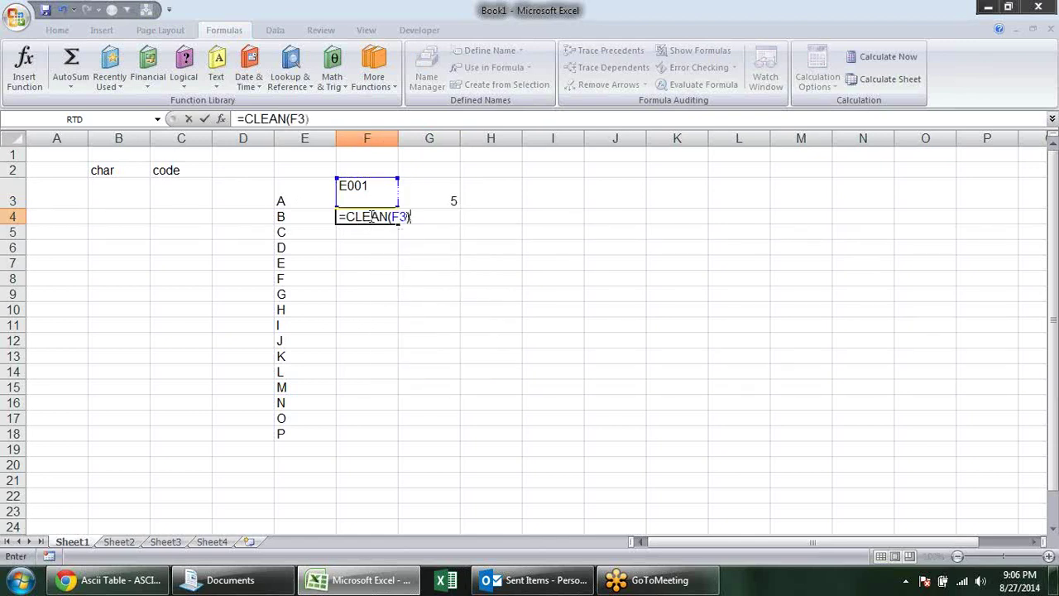
{"action": "key", "text": "Return"}
Step: Fill the LEN formula down into G4 so it measures F4
{"action": "key", "text": "Up"}
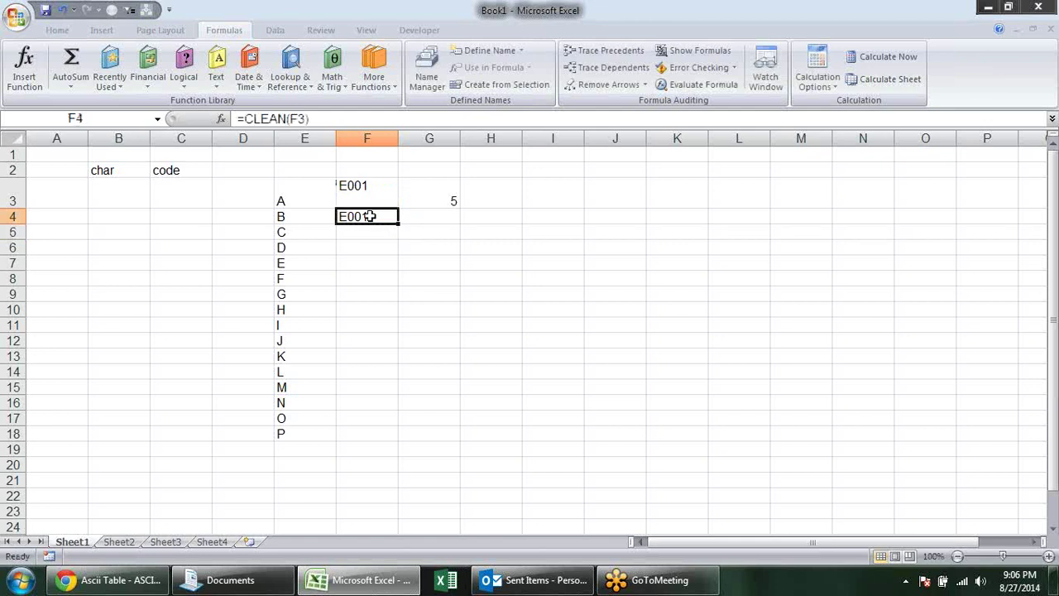
{"action": "key", "text": "Right"}
{"action": "key", "text": "ctrl+d"}
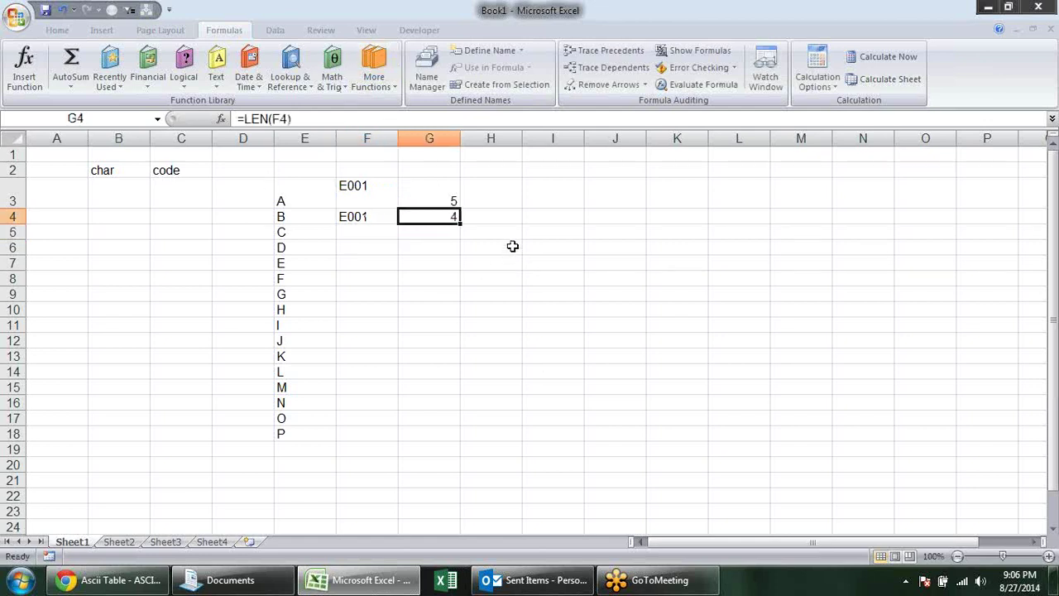
Step: Type a sample first name in F5 and a surname in G5
{"action": "left_click", "coordinate": [513, 244]}
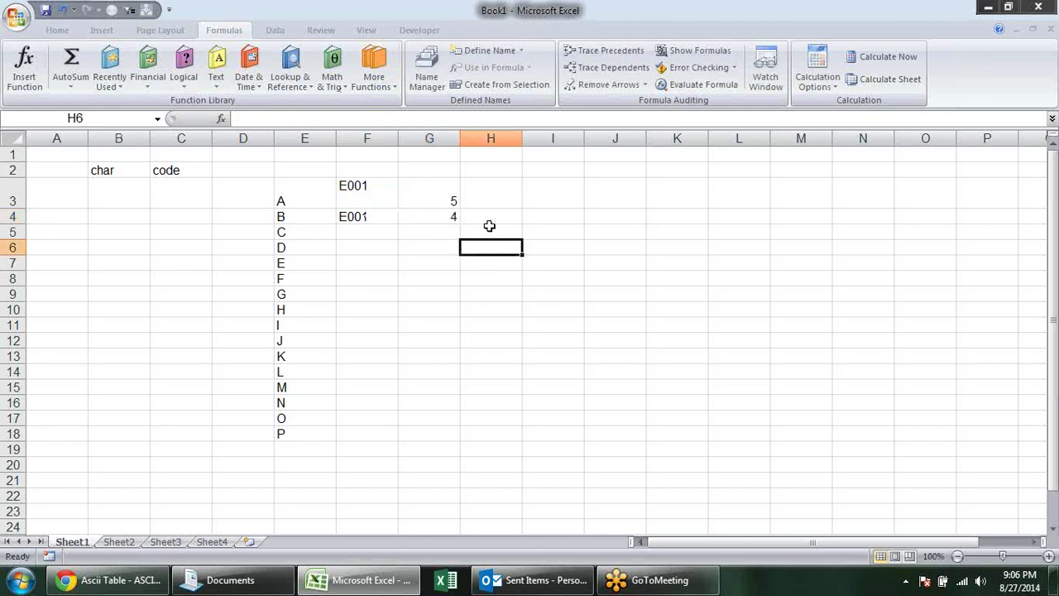
{"action": "left_click", "coordinate": [218, 73]}
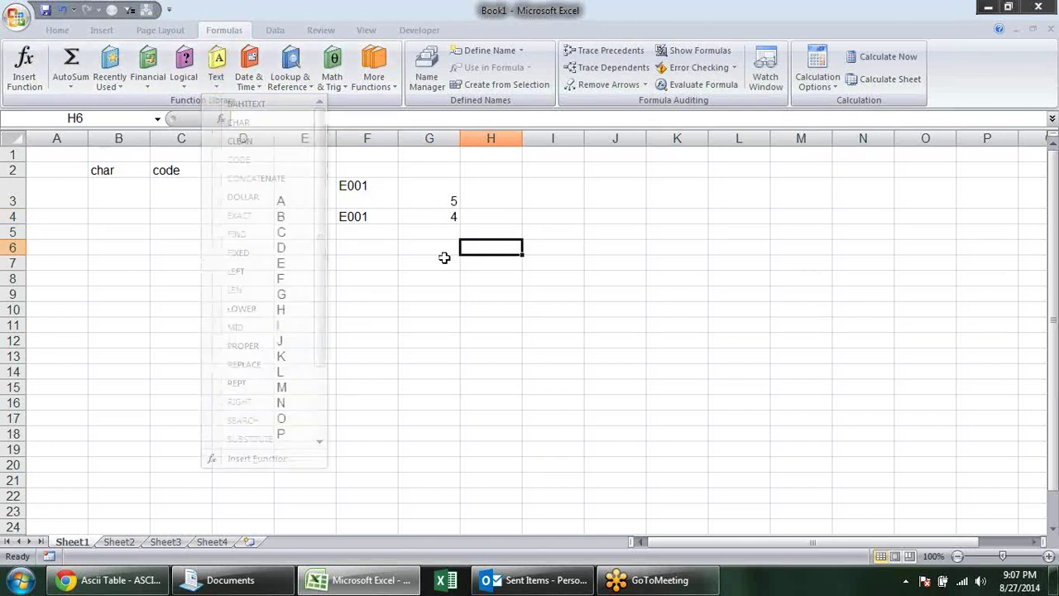
{"action": "left_click", "coordinate": [350, 230]}
{"action": "type", "text": "sandeep"}
{"action": "key", "text": "Tab"}
{"action": "type", "text": "singh"}
{"action": "key", "text": "Tab"}
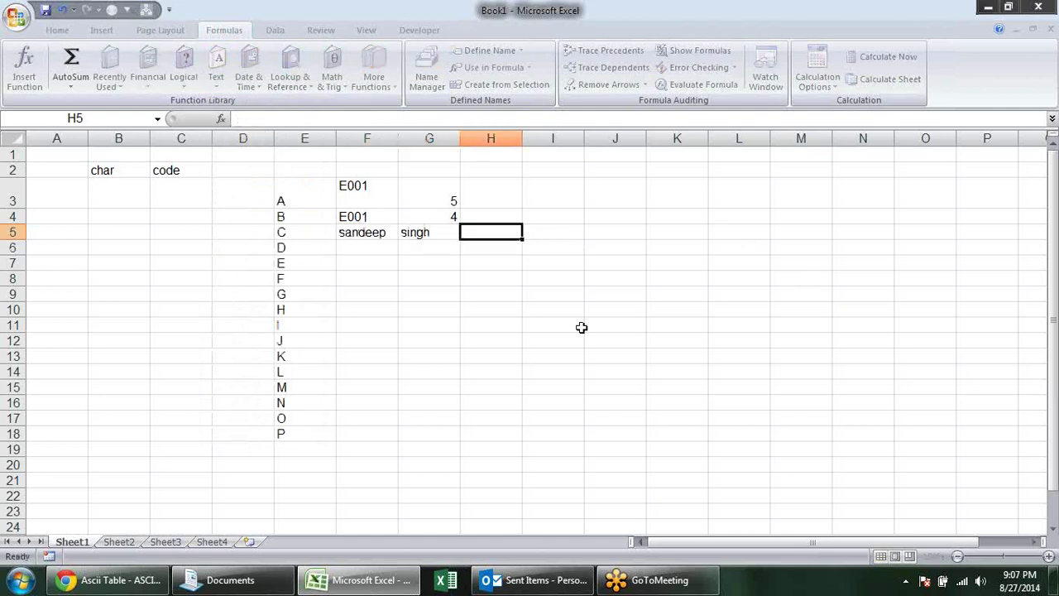
Step: Join them in H5 with the formula =F5&G5
{"action": "type", "text": "="}
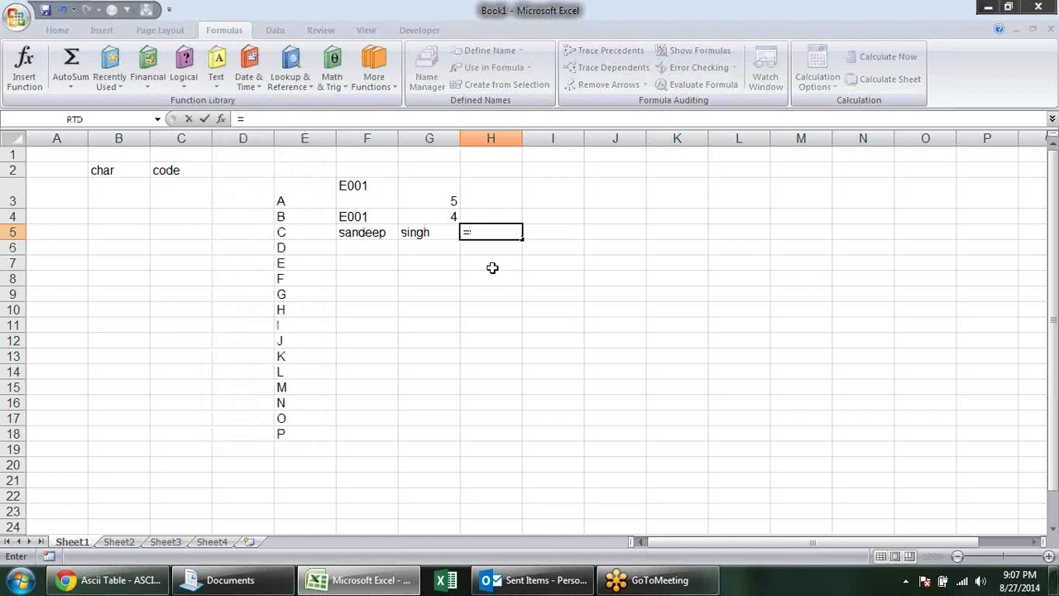
{"action": "left_click", "coordinate": [373, 234]}
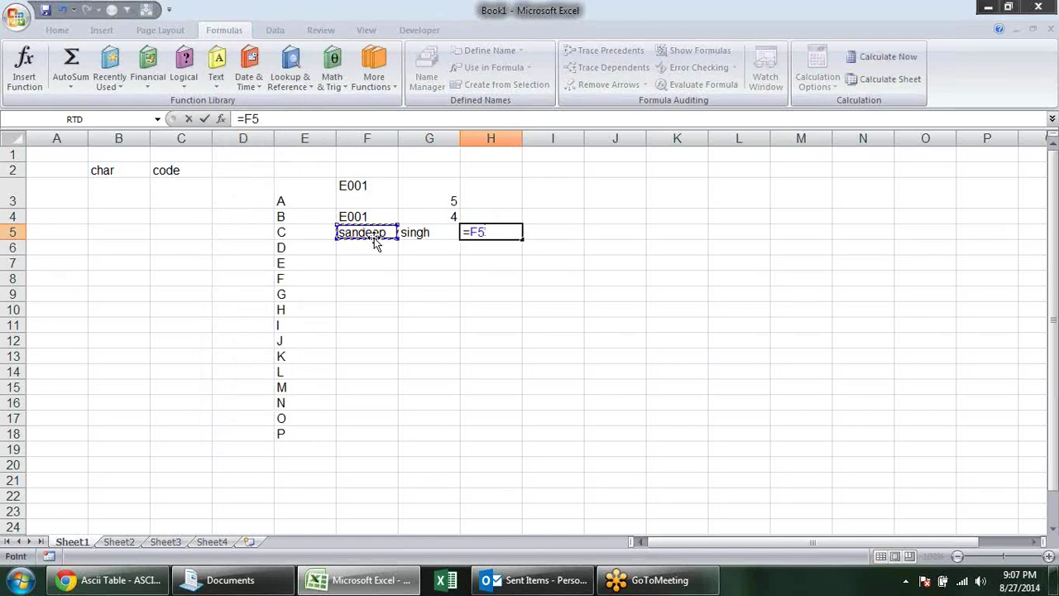
{"action": "type", "text": "&"}
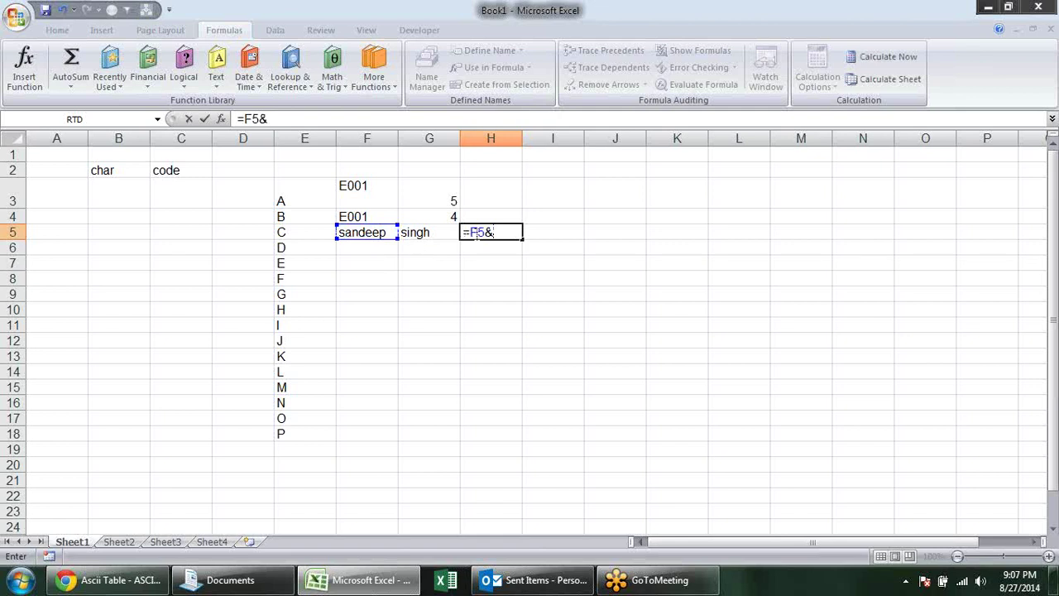
{"action": "left_click", "coordinate": [433, 232]}
{"action": "key", "text": "Return"}
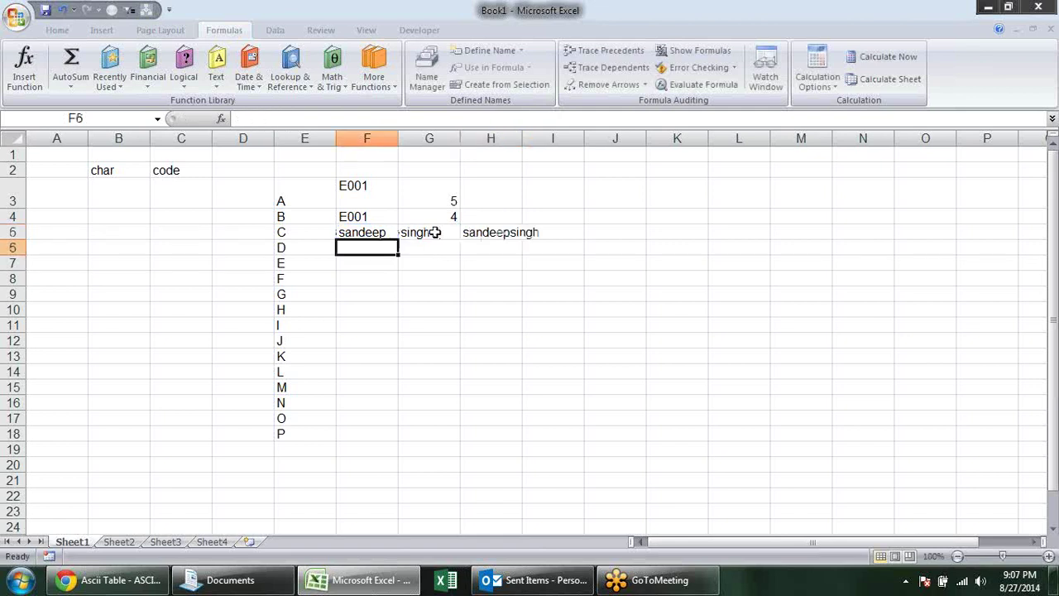
{"action": "left_click", "coordinate": [485, 250]}
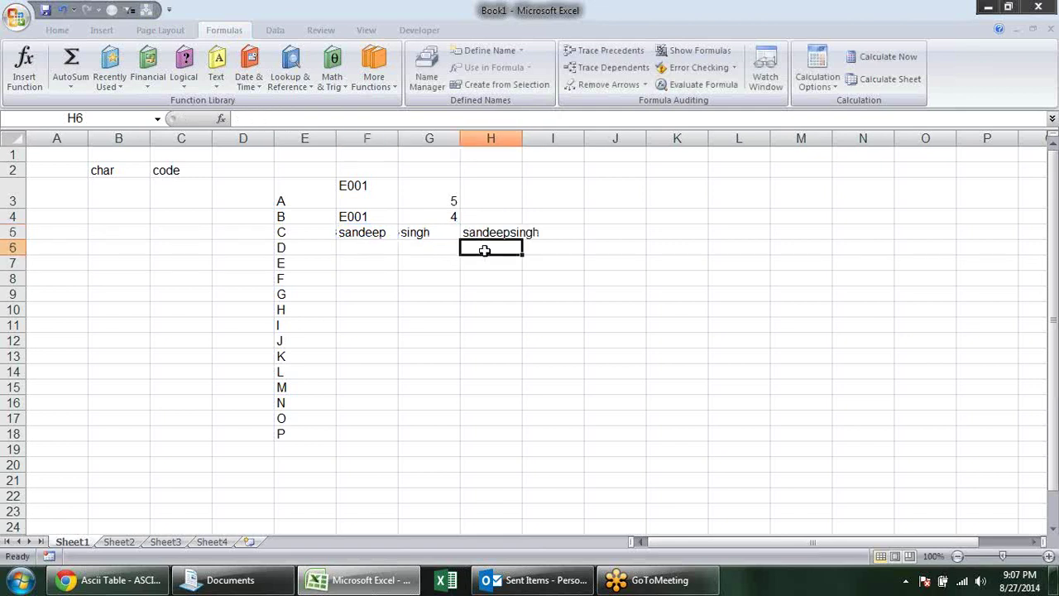
Step: Enter =CONCATENATE(F5,G5) in H6
{"action": "type", "text": "=cont"}
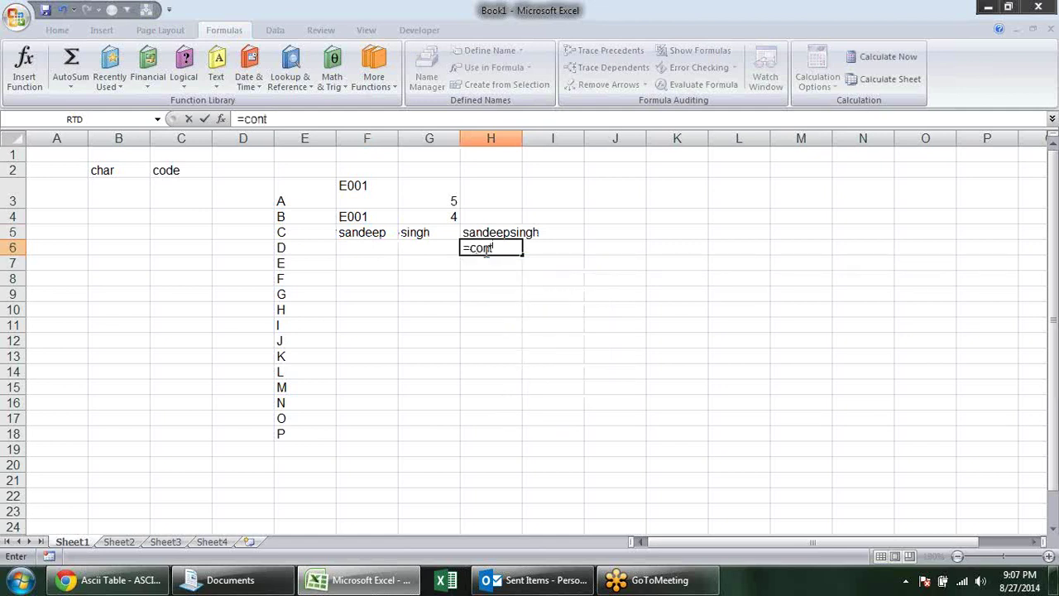
{"action": "key", "text": "BackSpace"}
{"action": "key", "text": "Tab"}
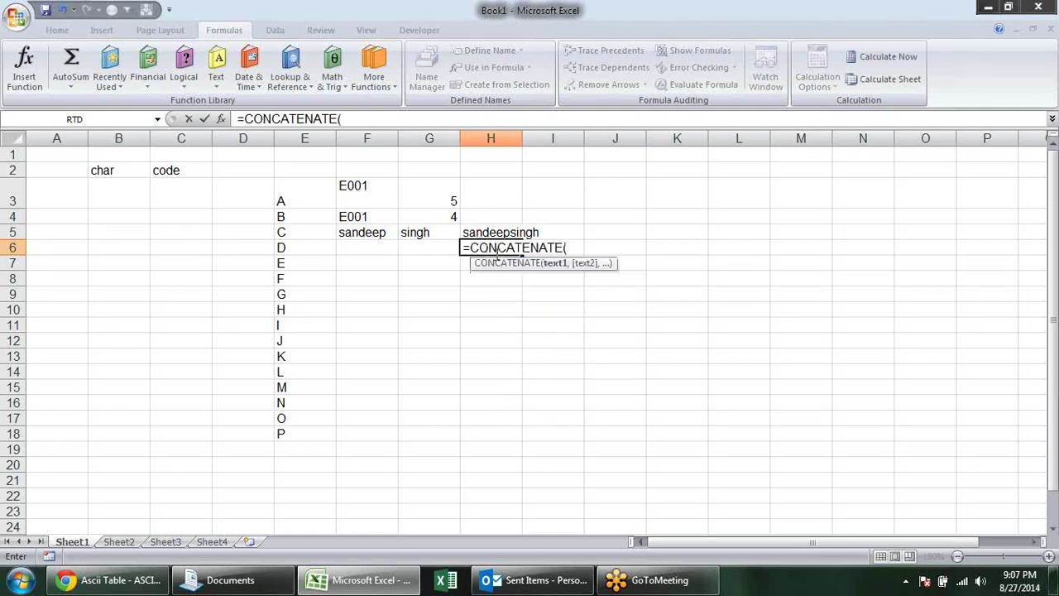
{"action": "left_click", "coordinate": [351, 232]}
{"action": "type", "text": ","}
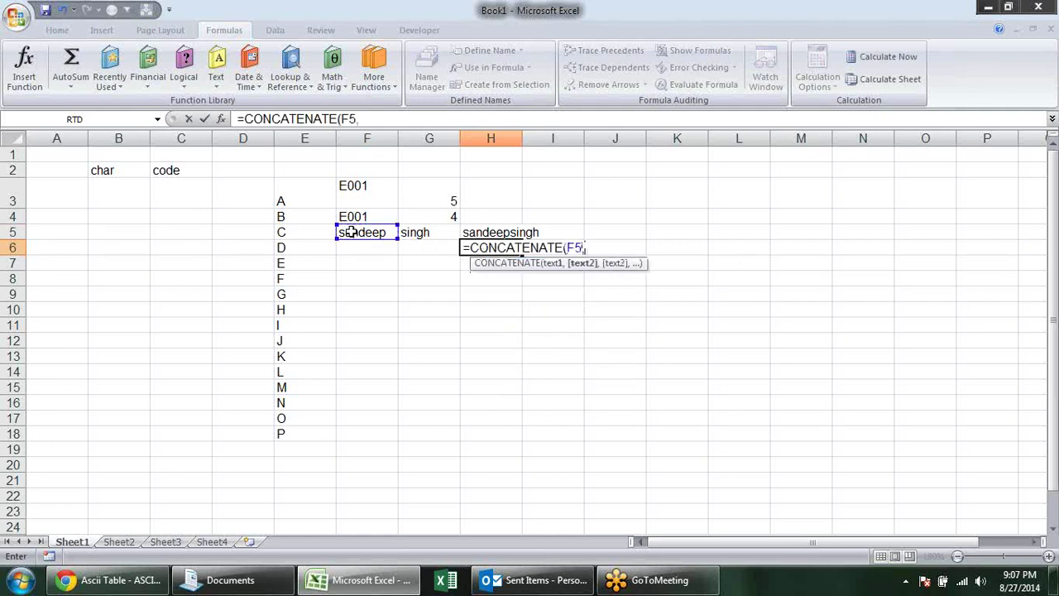
{"action": "left_click", "coordinate": [452, 232]}
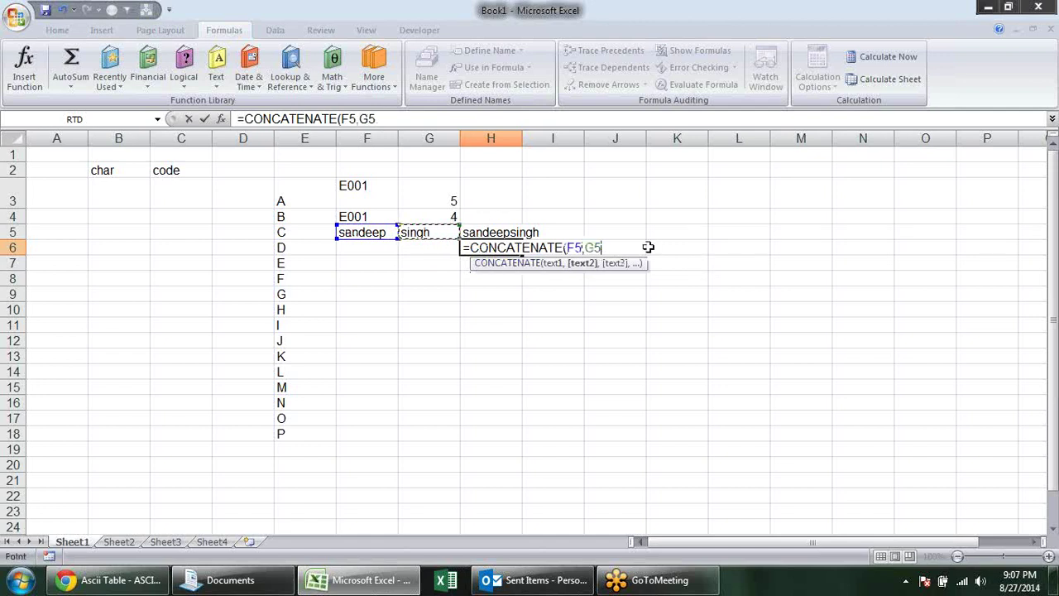
{"action": "type", "text": ")"}
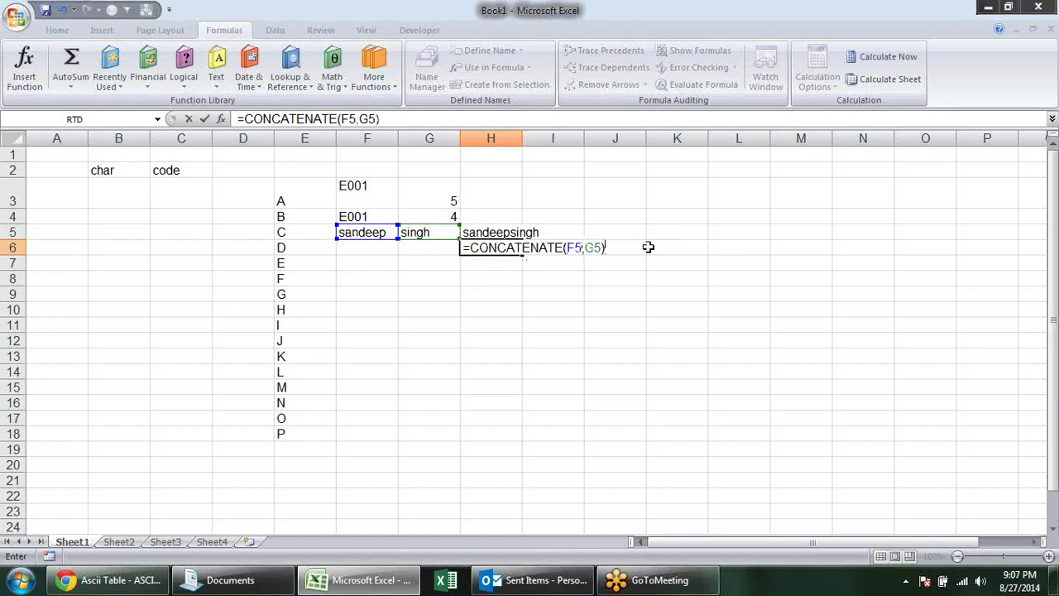
{"action": "key", "text": "Return"}
Step: Edit H6 to =CONCATENATE(F5," ",G5) so a space separates the names
{"action": "left_click", "coordinate": [496, 234]}
{"action": "left_click", "coordinate": [499, 249]}
{"action": "type", "text": "2"}
{"action": "key", "text": "Escape"}
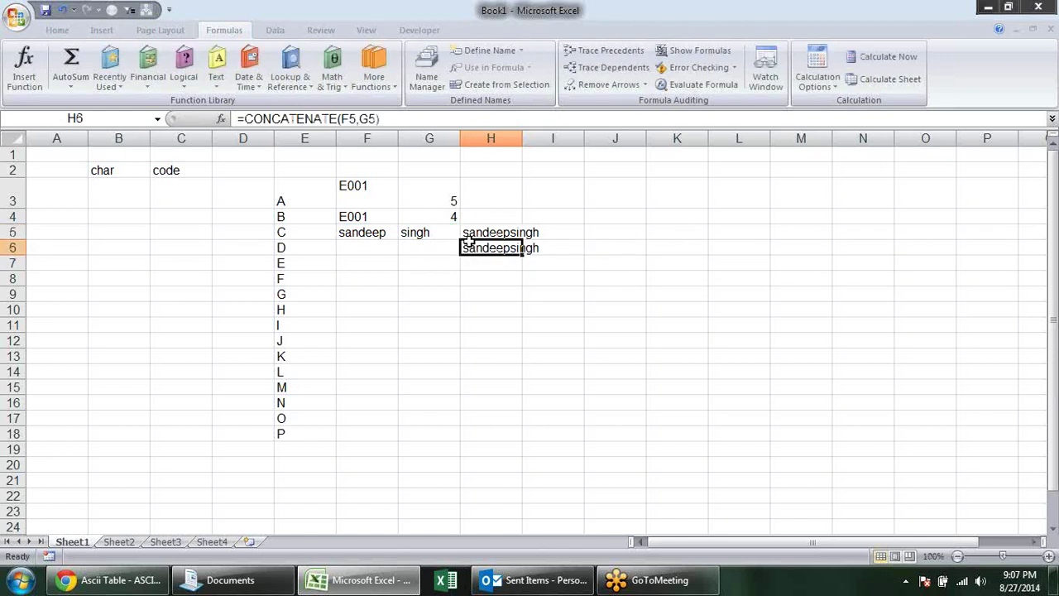
{"action": "key", "text": "F2"}
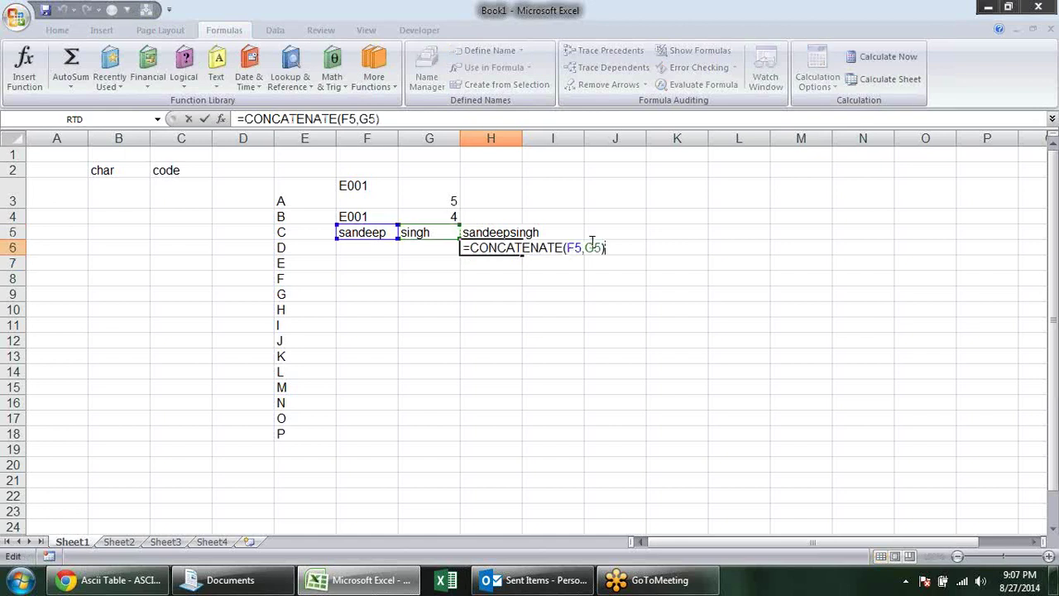
{"action": "left_click", "coordinate": [586, 247]}
{"action": "type", "text": "\" \""}
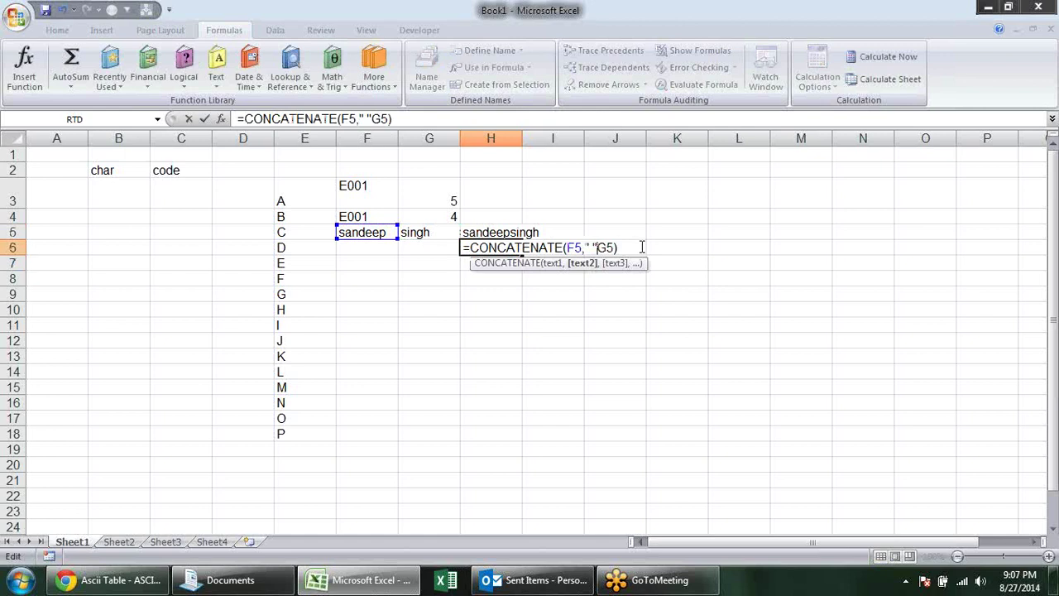
{"action": "type", "text": ","}
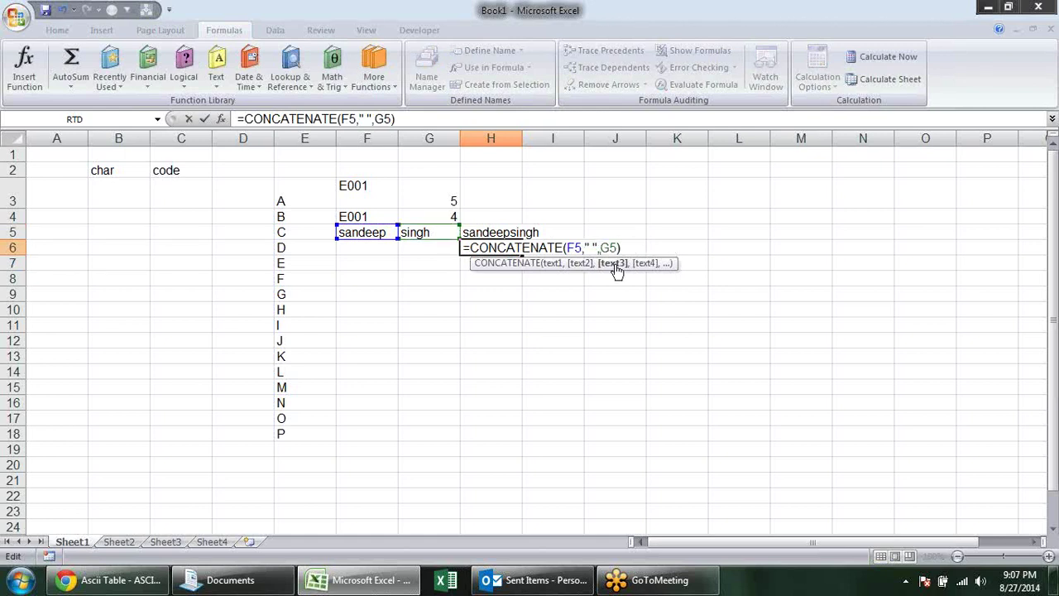
{"action": "left_click", "coordinate": [552, 263]}
{"action": "left_click", "coordinate": [583, 263]}
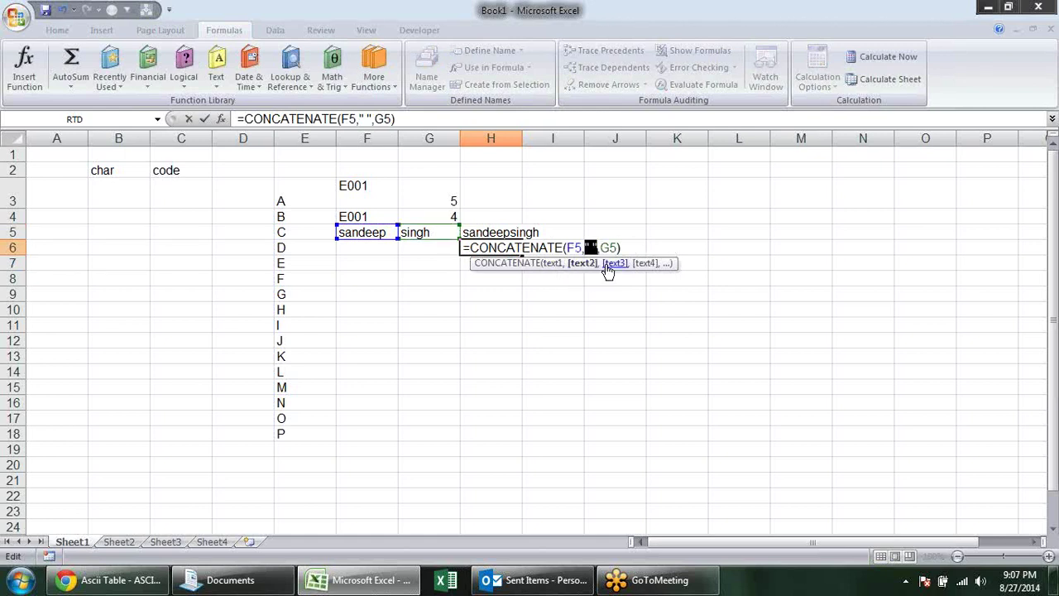
{"action": "left_click", "coordinate": [612, 263]}
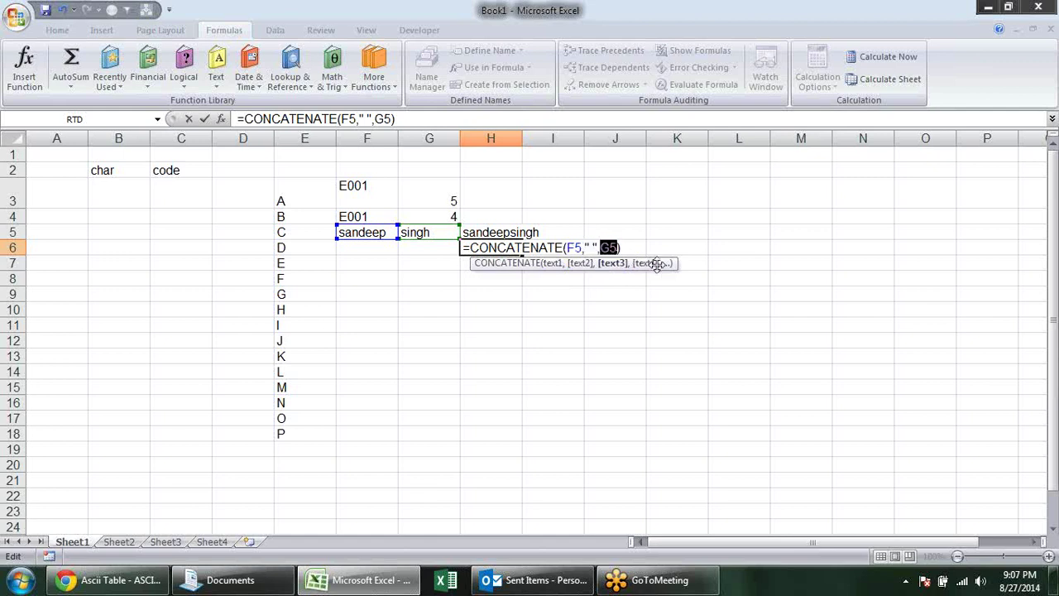
{"action": "key", "text": "Return"}
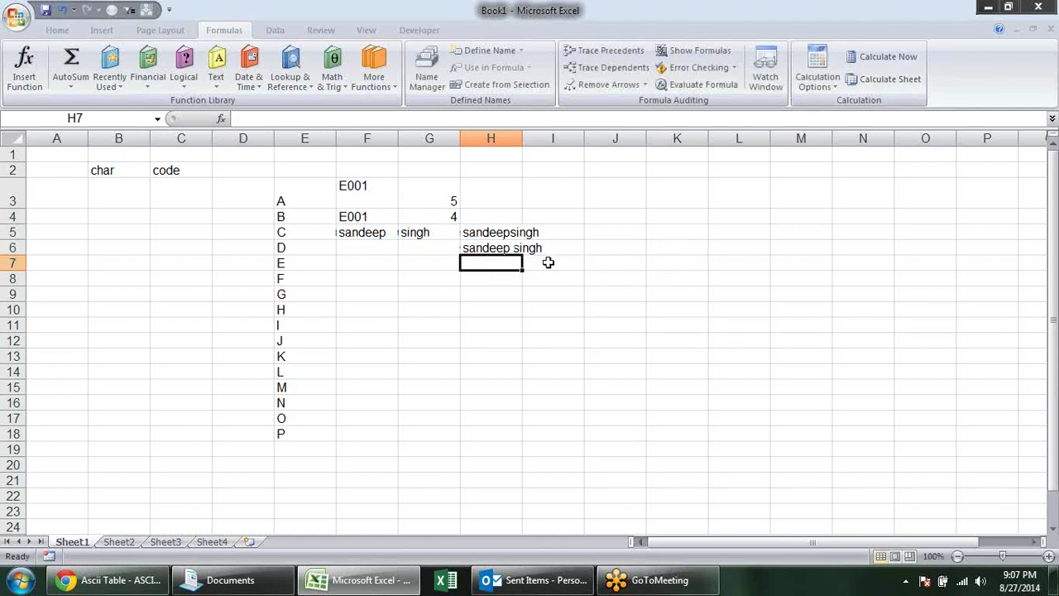
{"action": "left_click", "coordinate": [506, 310]}
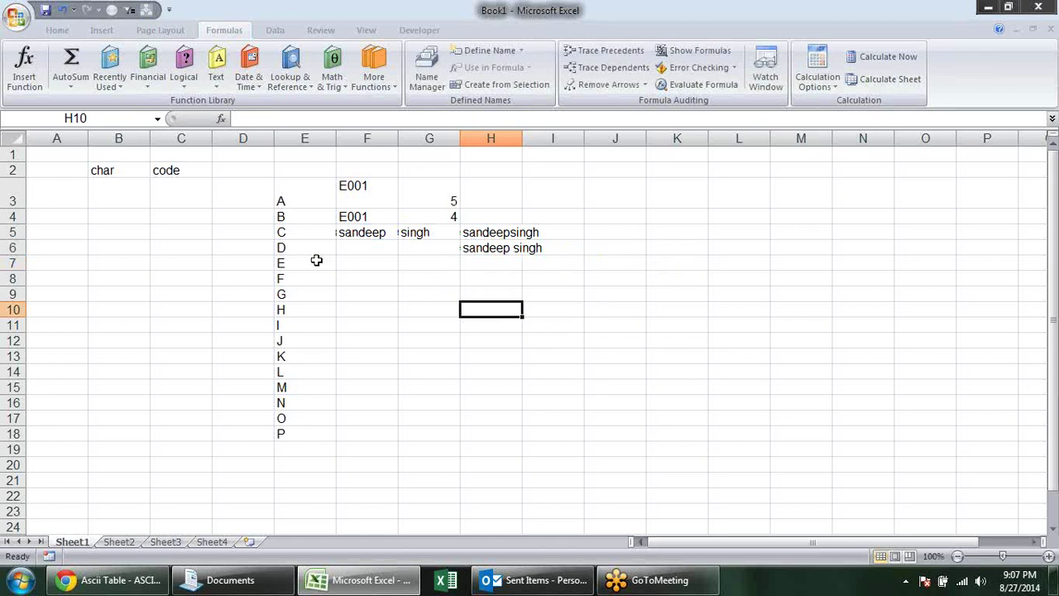
{"action": "left_click_drag", "start_coordinate": [240, 200], "coordinate": [779, 446]}
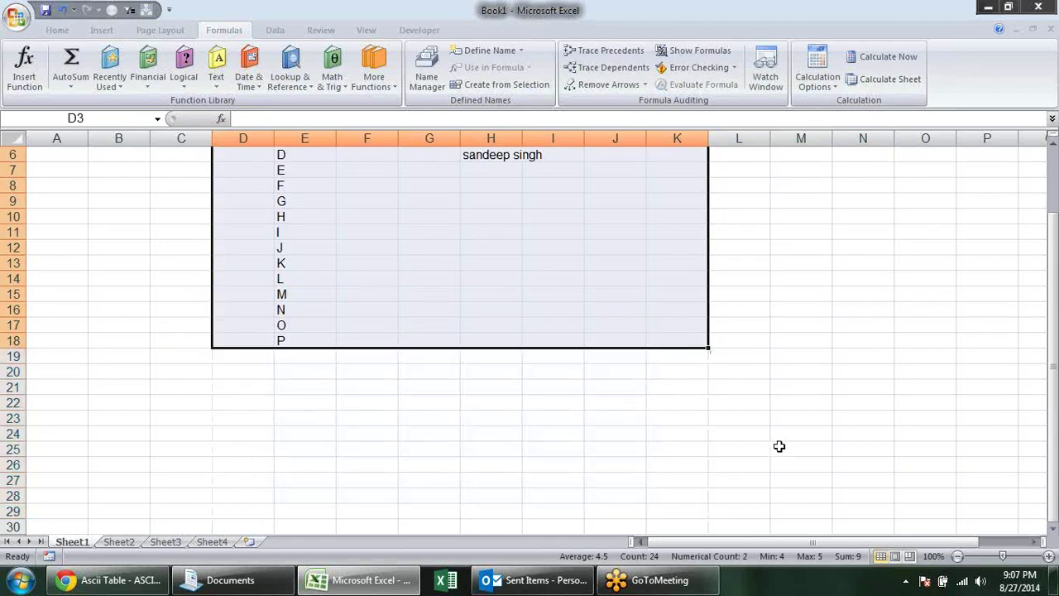
{"action": "scroll", "coordinate": [779, 446], "scroll_direction": "up", "scroll_amount": 2}
{"action": "left_click", "coordinate": [764, 232]}
{"action": "left_click", "coordinate": [303, 295]}
{"action": "left_click_drag", "start_coordinate": [427, 387], "coordinate": [429, 356]}
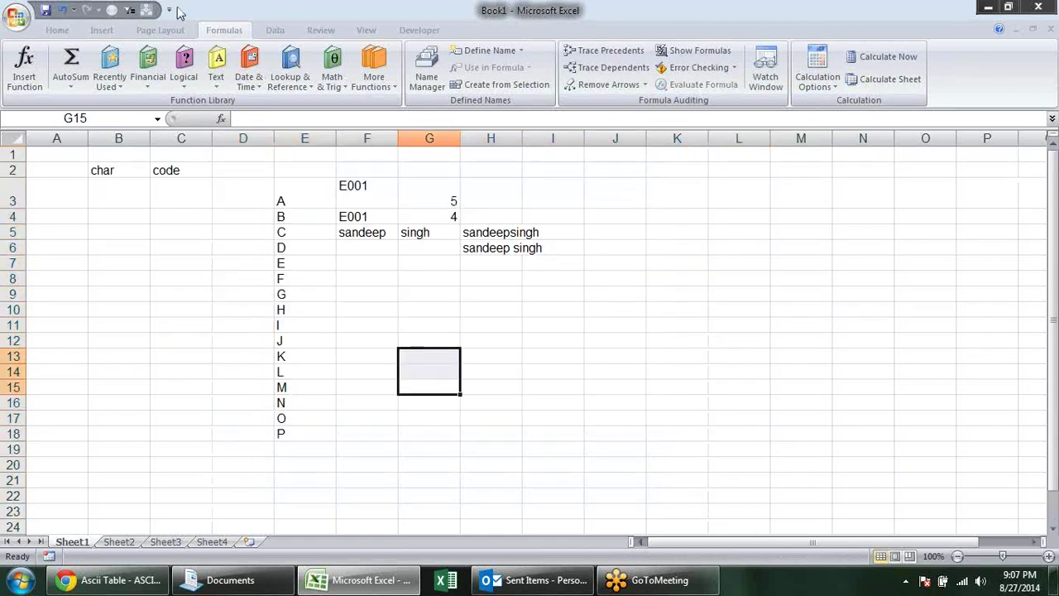
{"action": "left_click", "coordinate": [216, 79]}
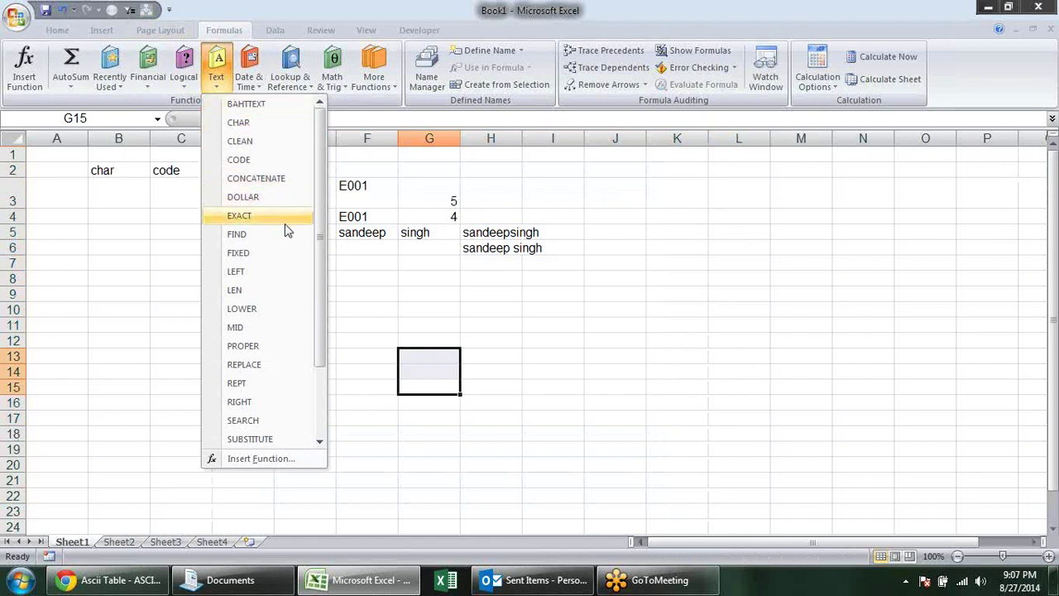
{"action": "mouse_move", "coordinate": [243, 197]}
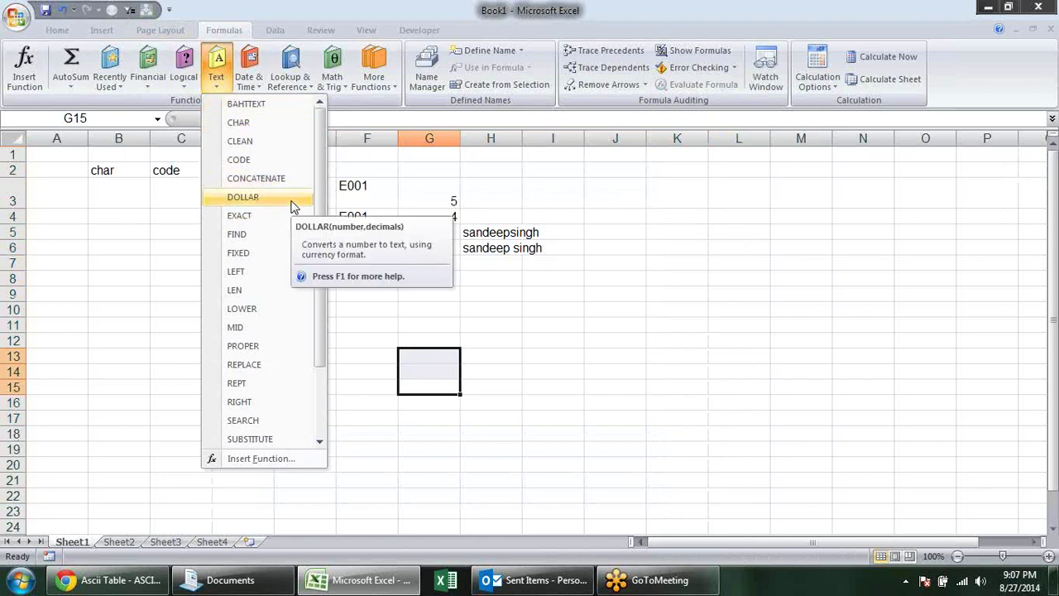
{"action": "left_click", "coordinate": [592, 269]}
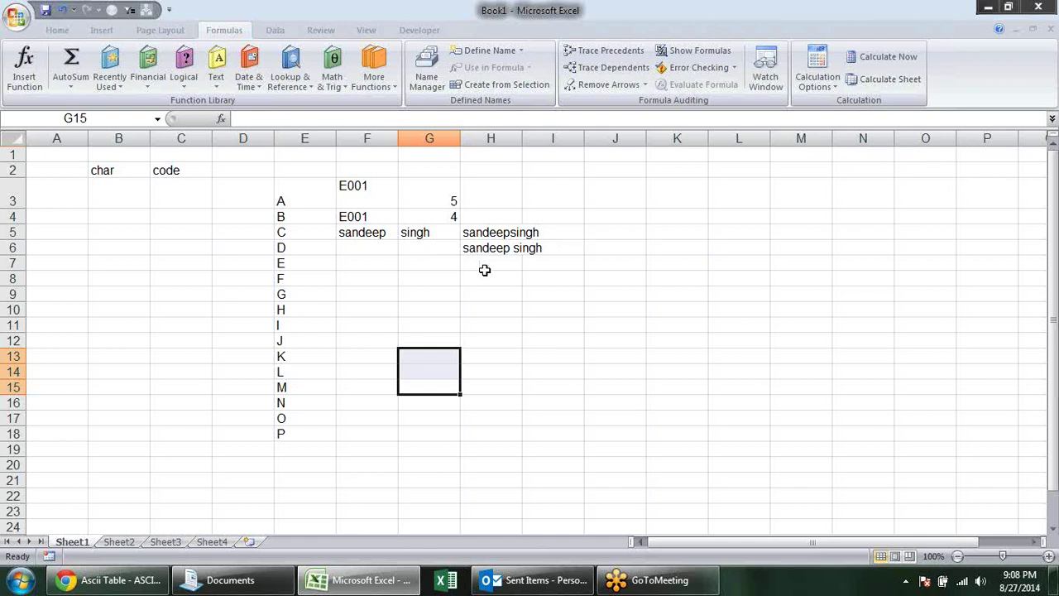
{"action": "double_click", "coordinate": [516, 248]}
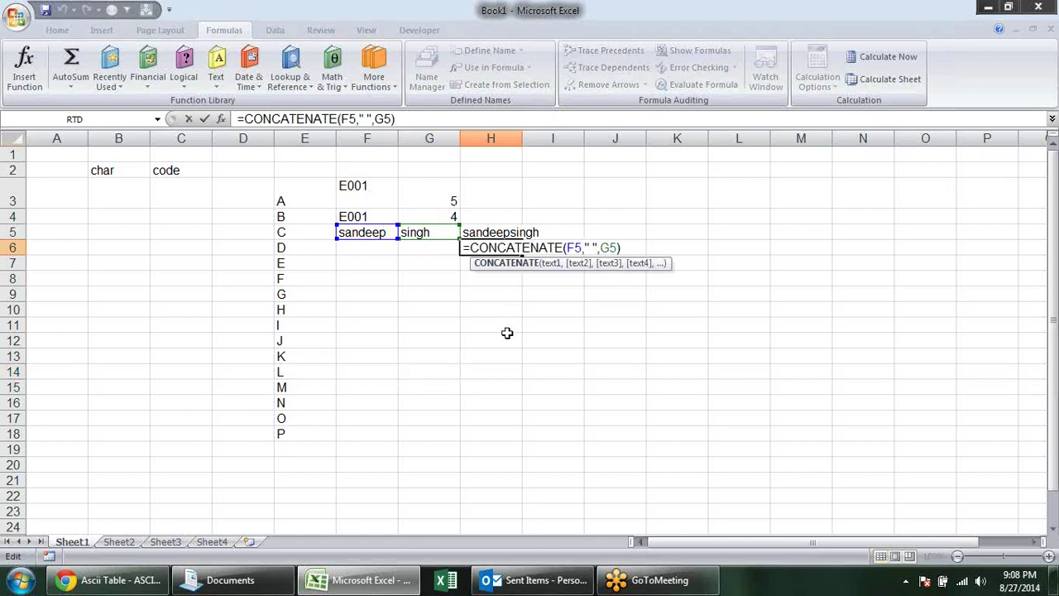
{"action": "key", "text": "Return"}
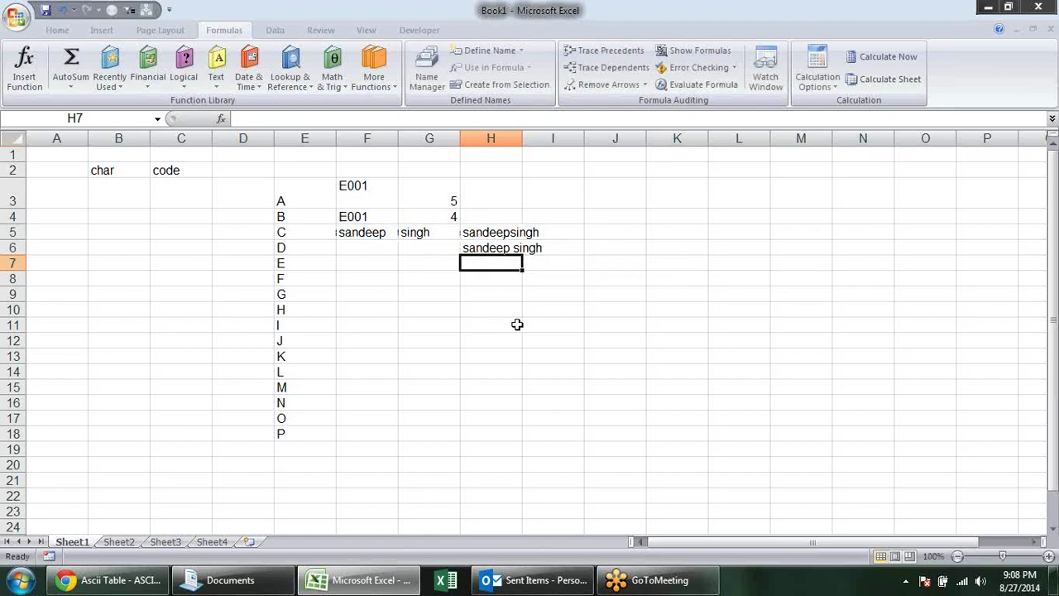
{"action": "left_click", "coordinate": [520, 237]}
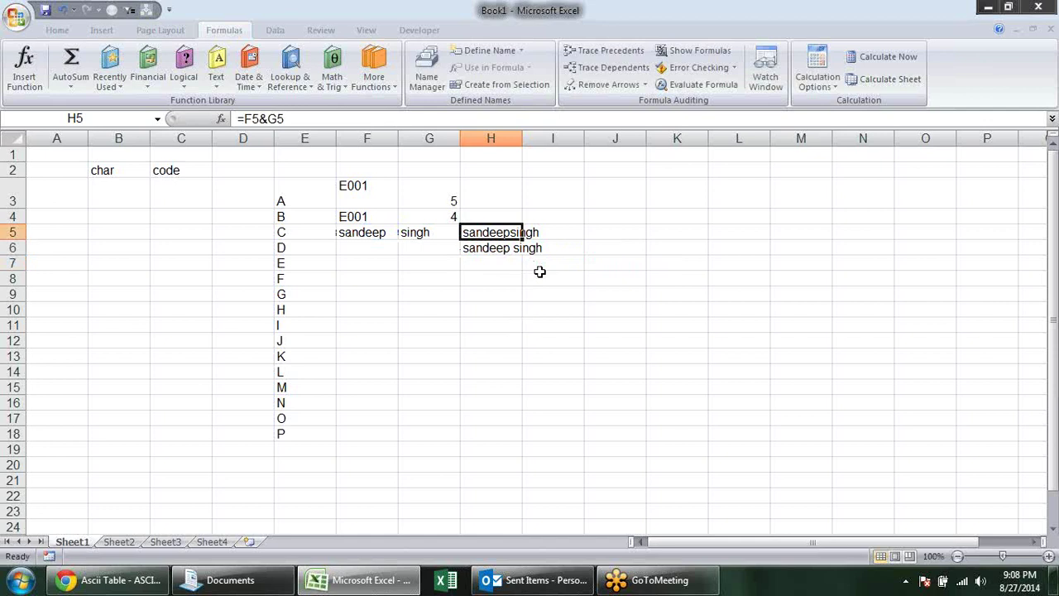
{"action": "left_click", "coordinate": [384, 234]}
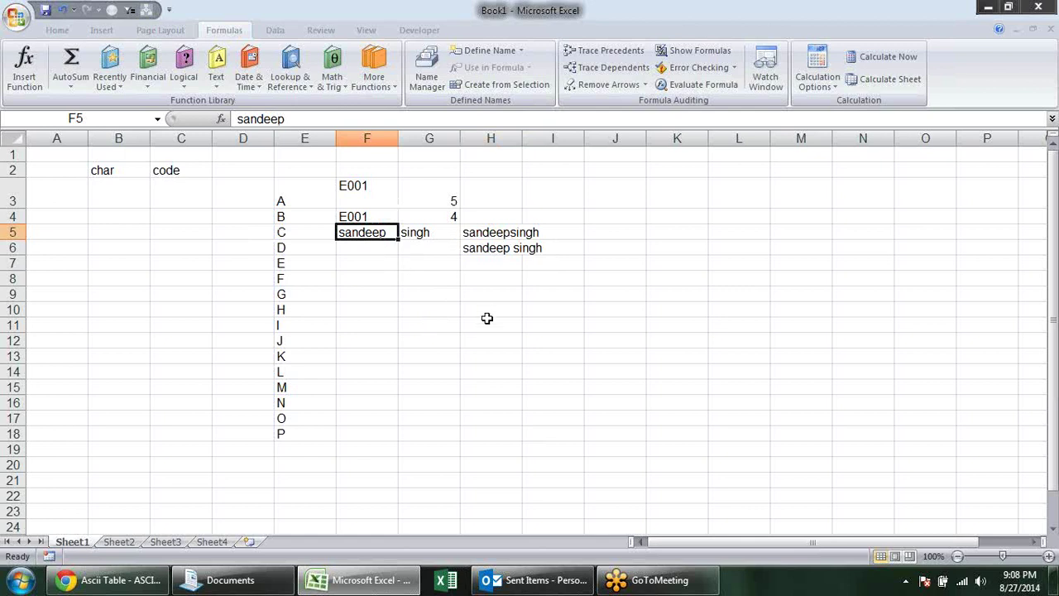
{"action": "left_click", "coordinate": [606, 229]}
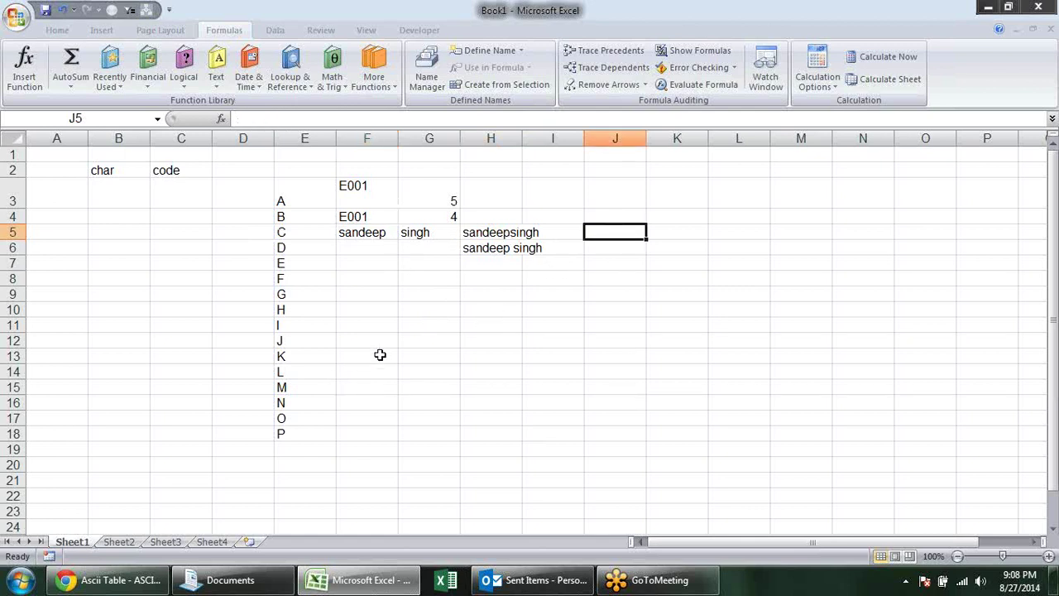
{"action": "left_click", "coordinate": [420, 310]}
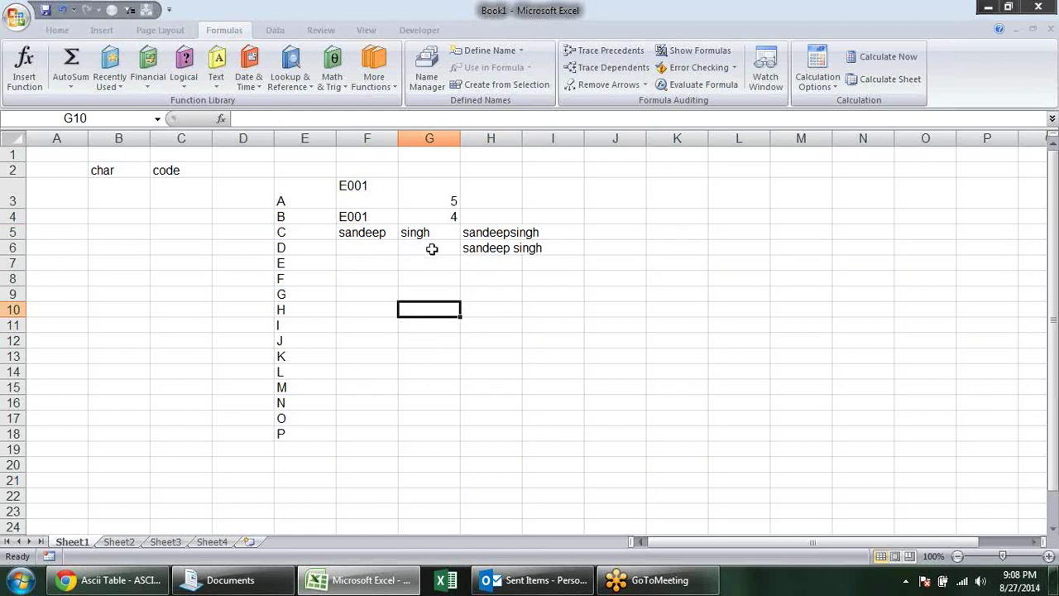
Step: Add the labels dollar in G7 and Fixed in H7, and 12354 in F8
{"action": "left_click", "coordinate": [216, 68]}
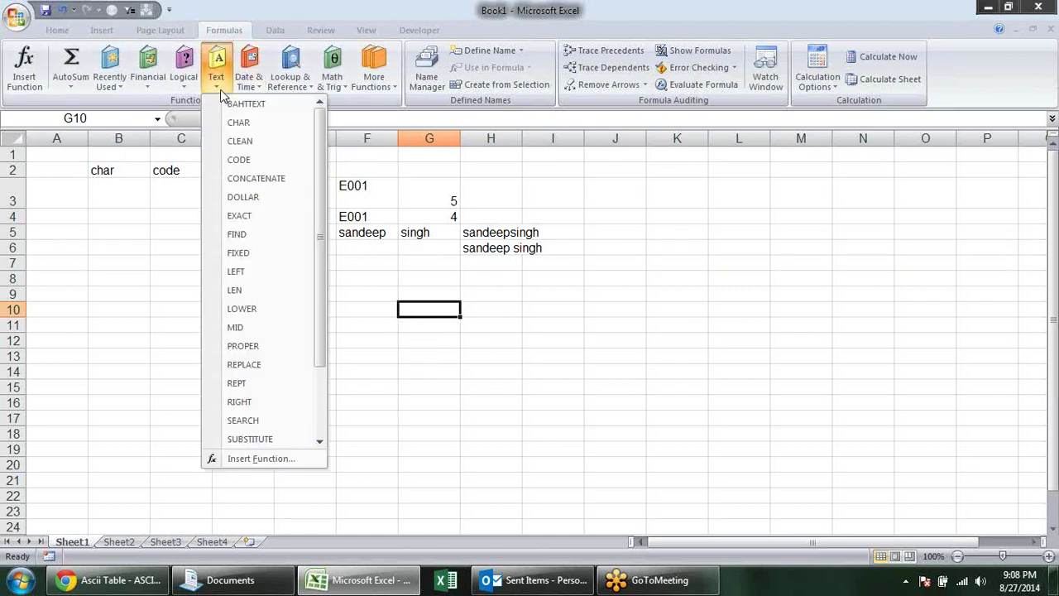
{"action": "left_click", "coordinate": [366, 263]}
{"action": "left_click", "coordinate": [443, 263]}
{"action": "type", "text": "dollar"}
{"action": "key", "text": "Tab"}
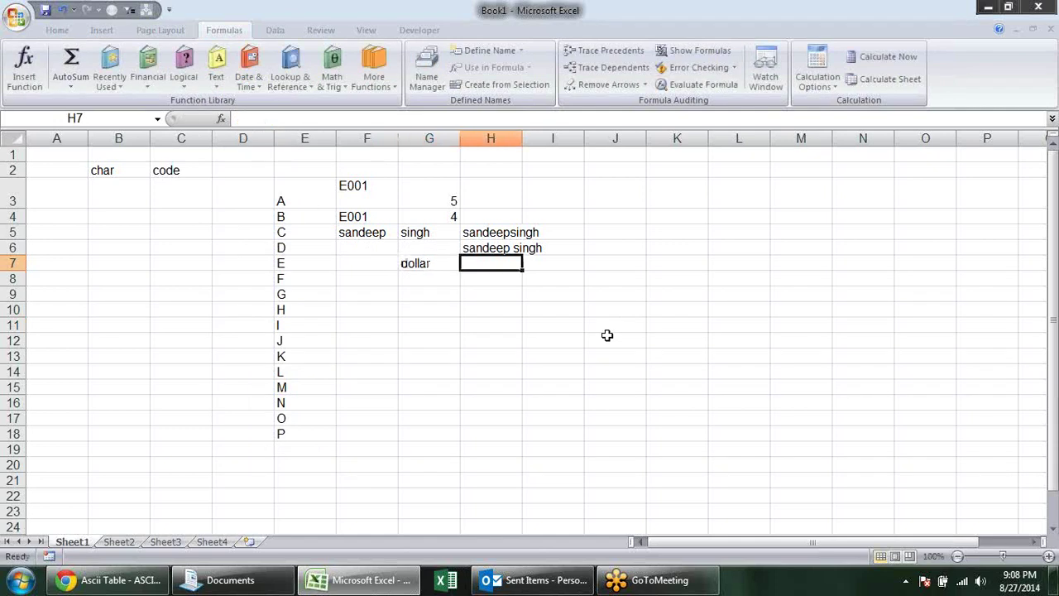
{"action": "type", "text": "Fixed"}
{"action": "key", "text": "Return"}
{"action": "key", "text": "Left"}
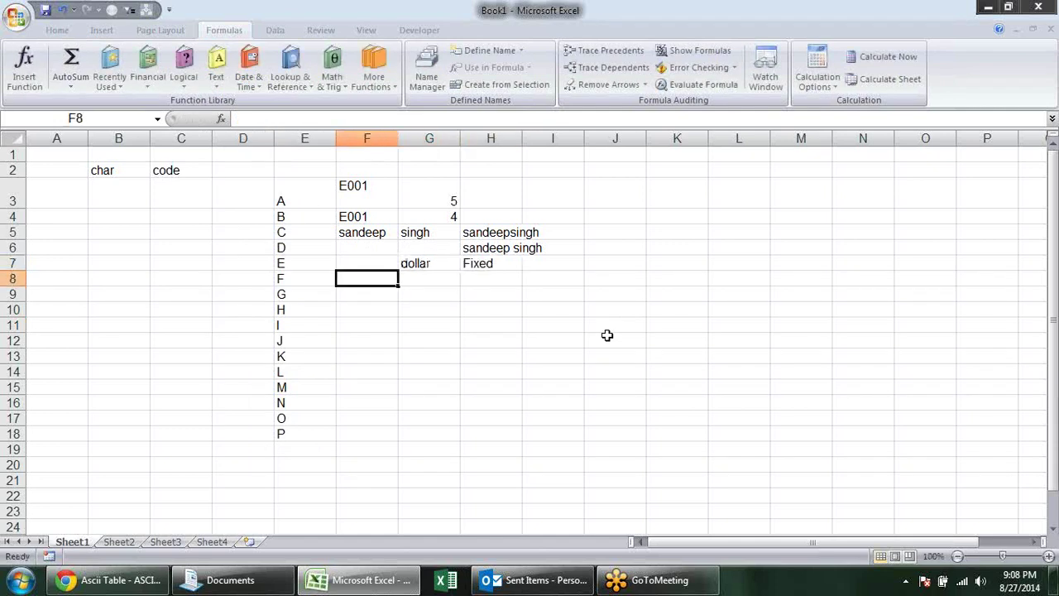
{"action": "type", "text": "12354"}
{"action": "key", "text": "Return"}
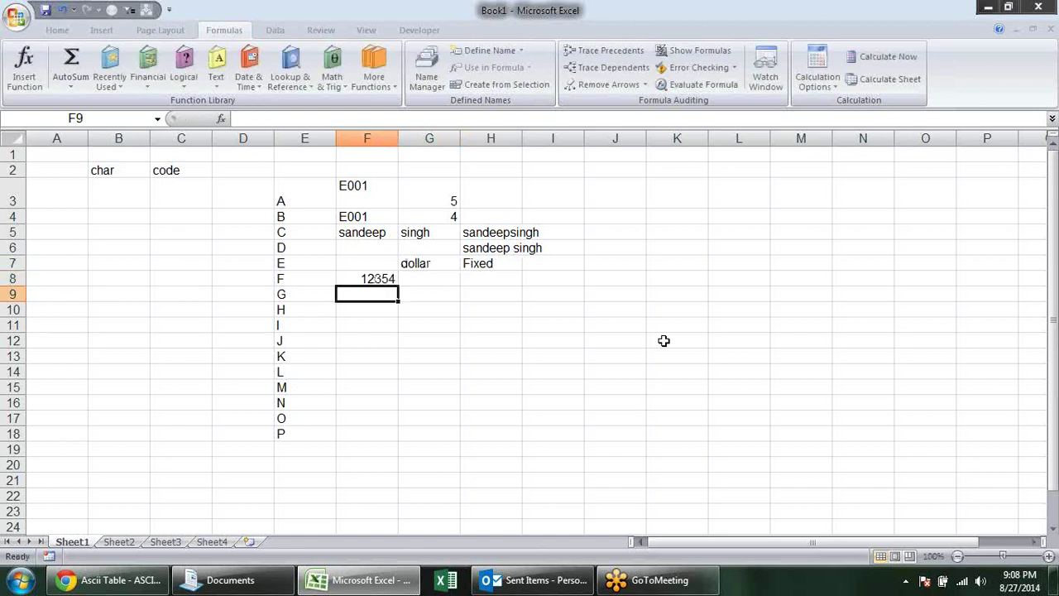
Step: Enter =DOLLAR(F8,2) in G8 to show 12354 as currency text
{"action": "key", "text": "Up"}
{"action": "key", "text": "Right"}
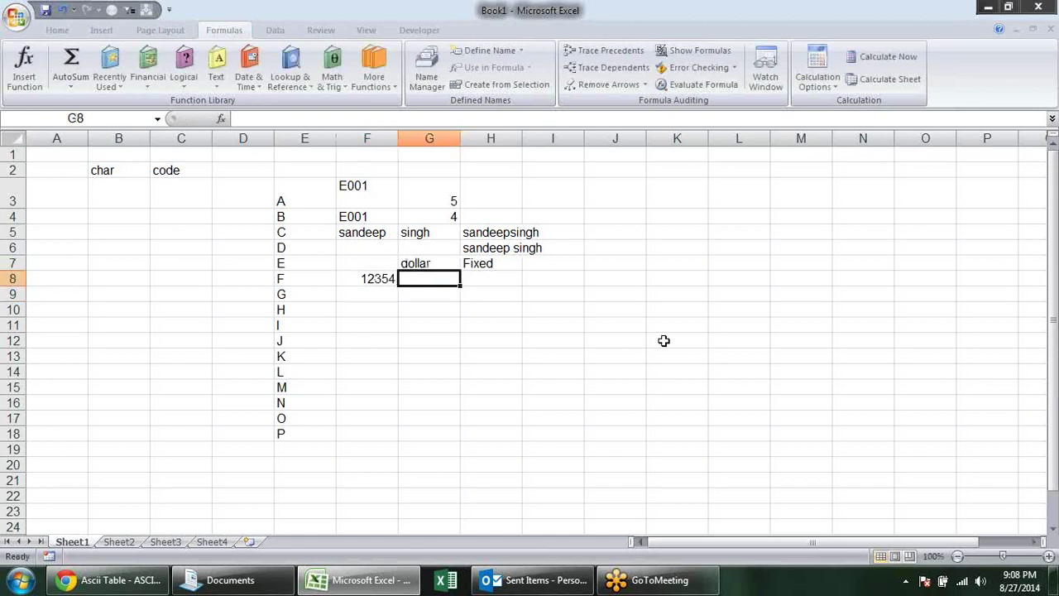
{"action": "type", "text": "=dol"}
{"action": "key", "text": "Tab"}
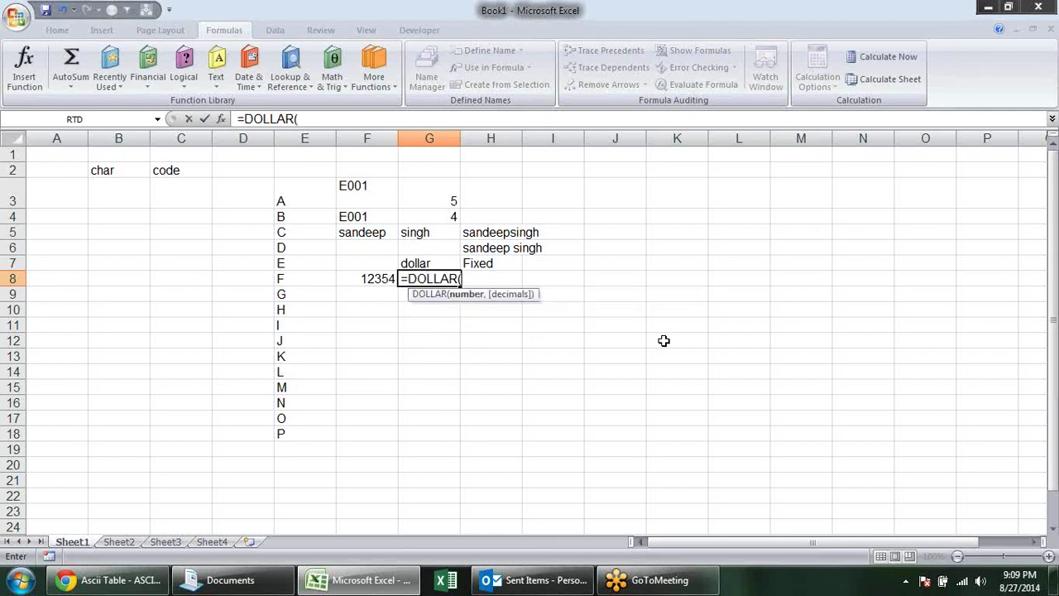
{"action": "key", "text": "Left"}
{"action": "type", "text": ","}
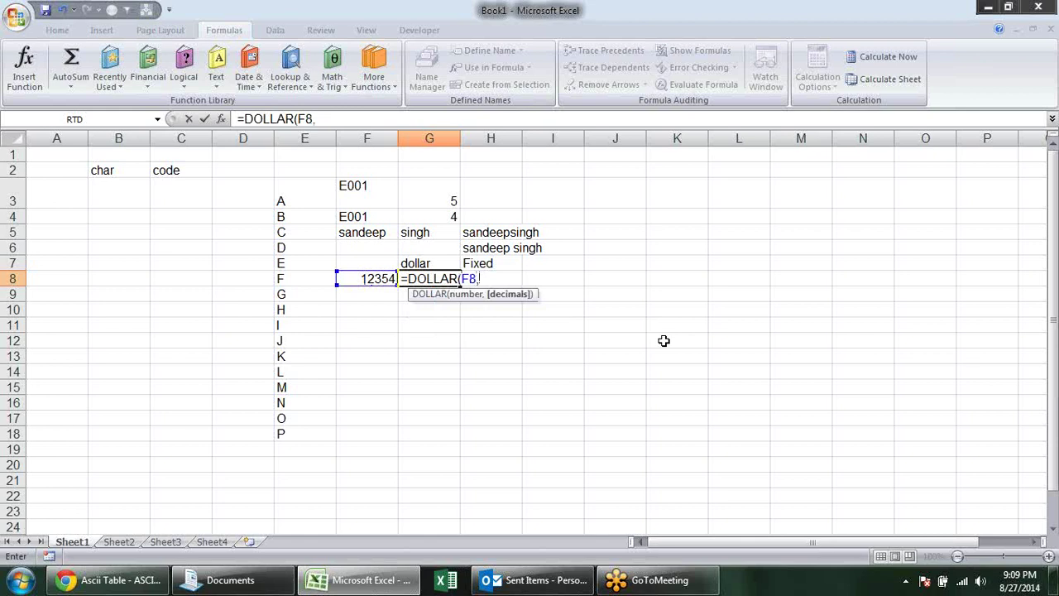
{"action": "type", "text": "2)"}
{"action": "key", "text": "Return"}
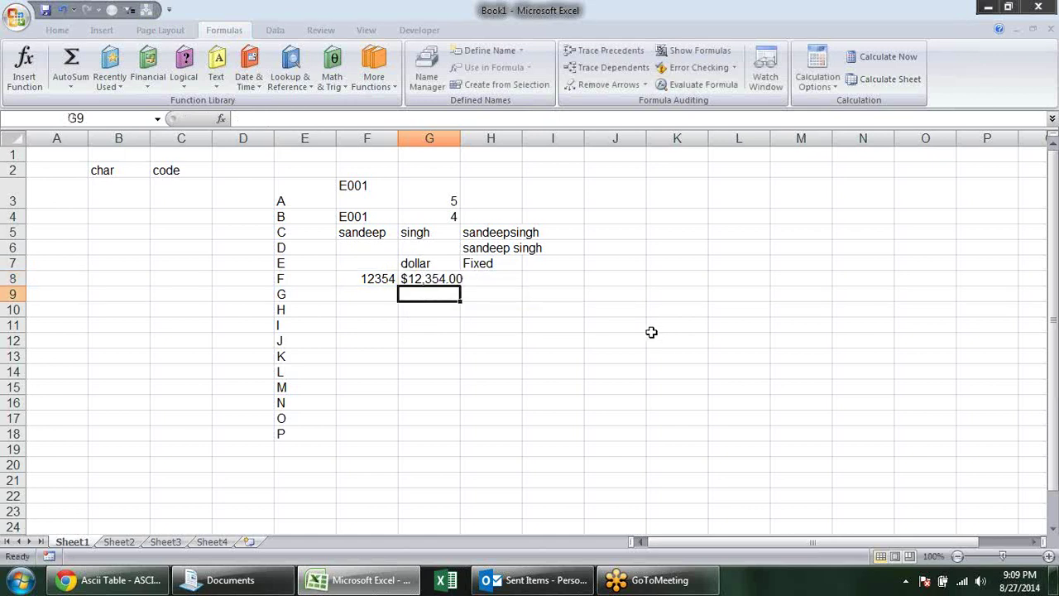
Step: Widen column G and enter a FIXED formula on F8 with 2 decimals in H8
{"action": "left_click_drag", "start_coordinate": [463, 131], "coordinate": [470, 130]}
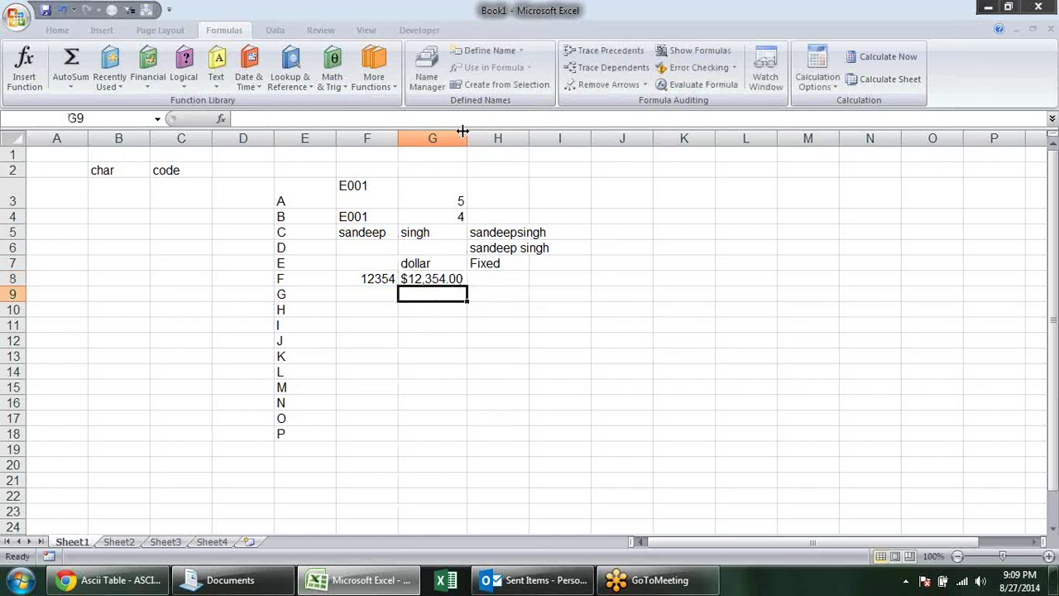
{"action": "left_click", "coordinate": [501, 263]}
{"action": "left_click", "coordinate": [515, 282]}
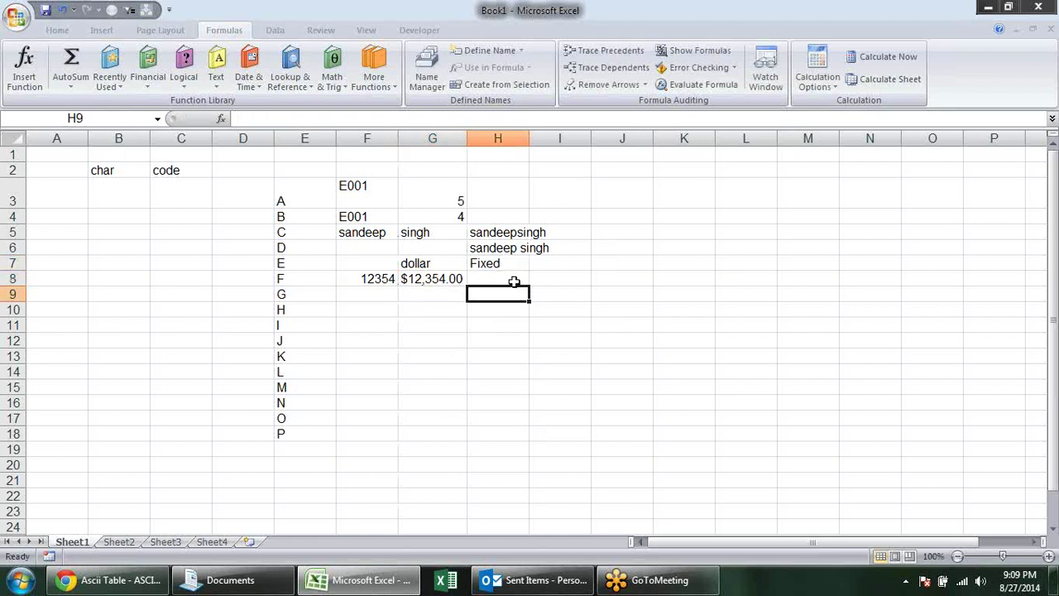
{"action": "type", "text": "=f"}
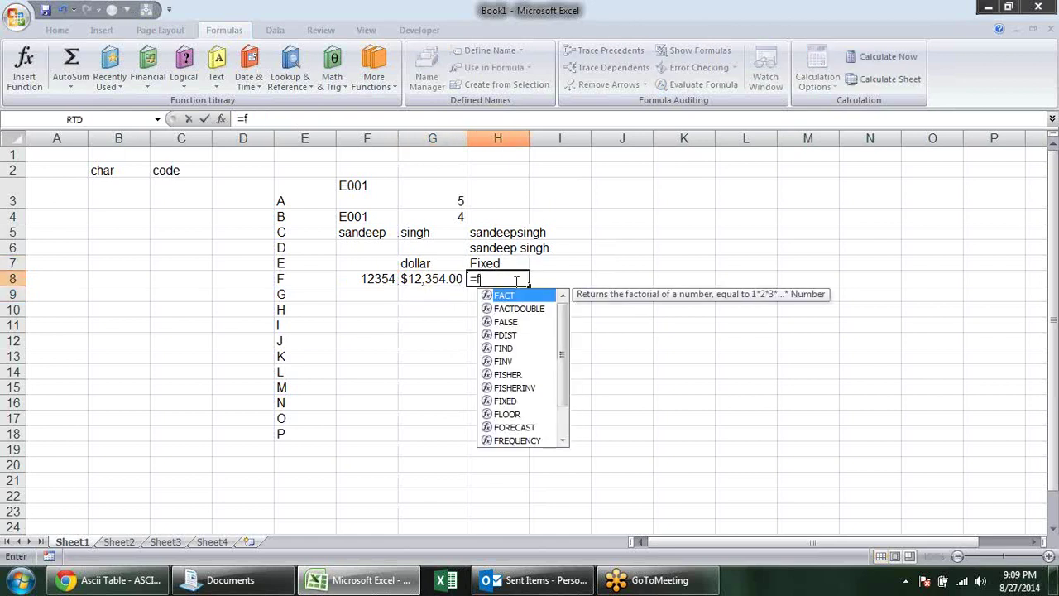
{"action": "type", "text": "ix"}
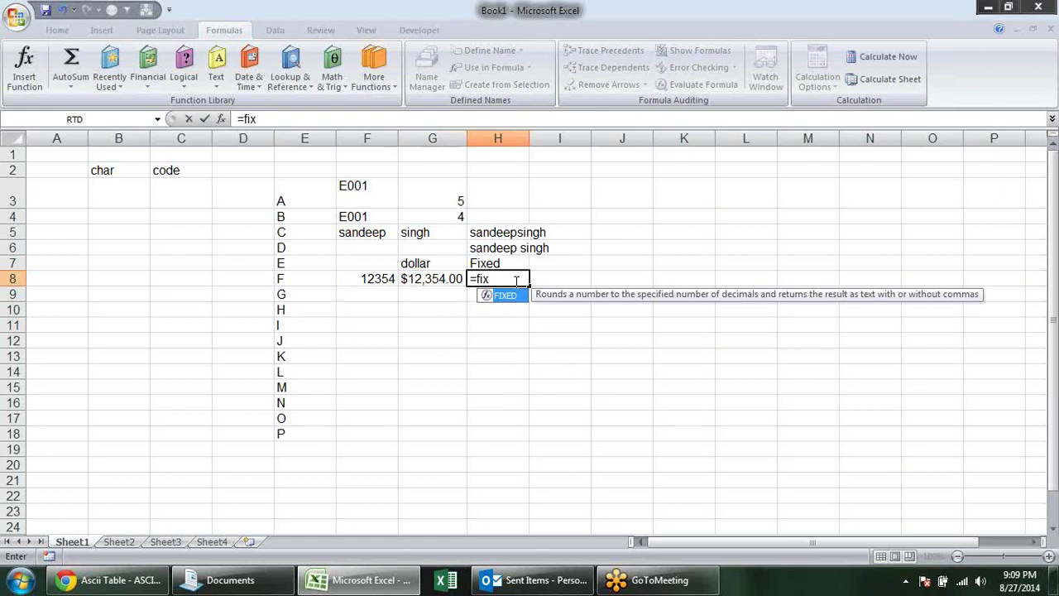
{"action": "key", "text": "Tab"}
{"action": "left_click", "coordinate": [364, 278]}
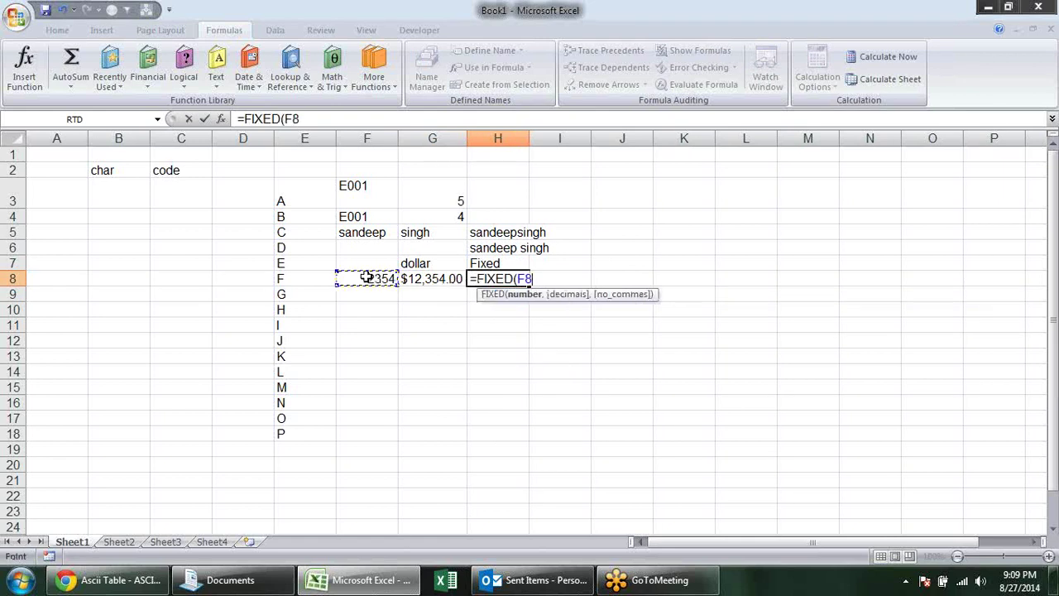
{"action": "type", "text": ","}
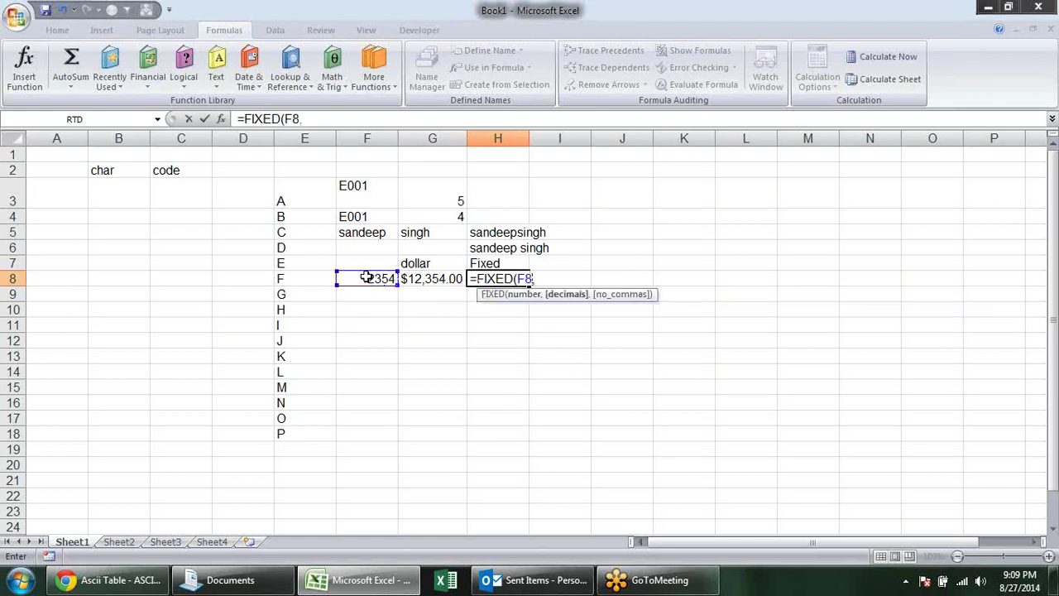
{"action": "type", "text": "2,"}
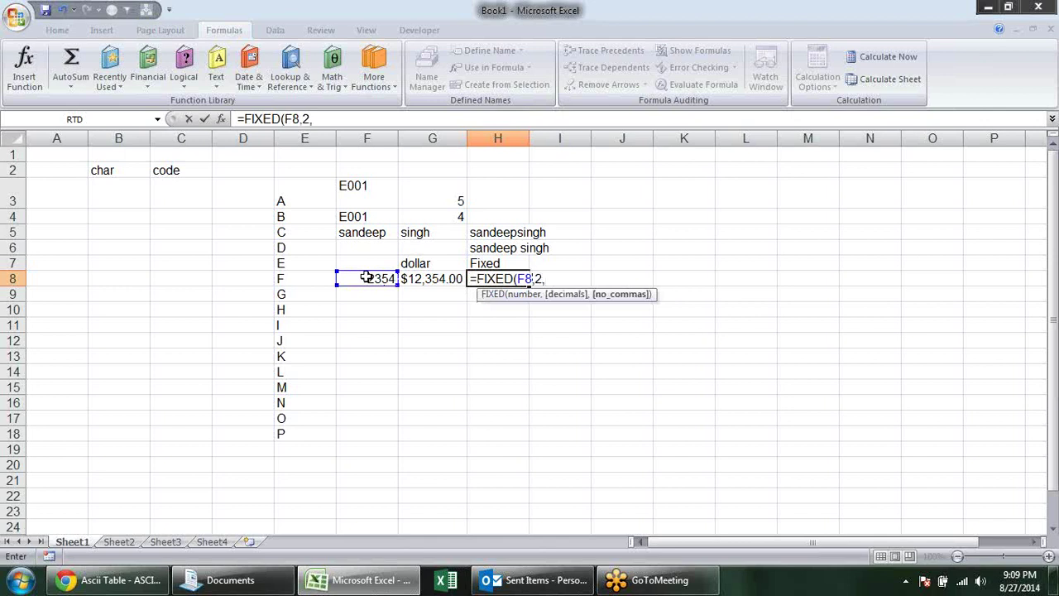
{"action": "type", "text": "ture"}
{"action": "key", "text": "Return"}
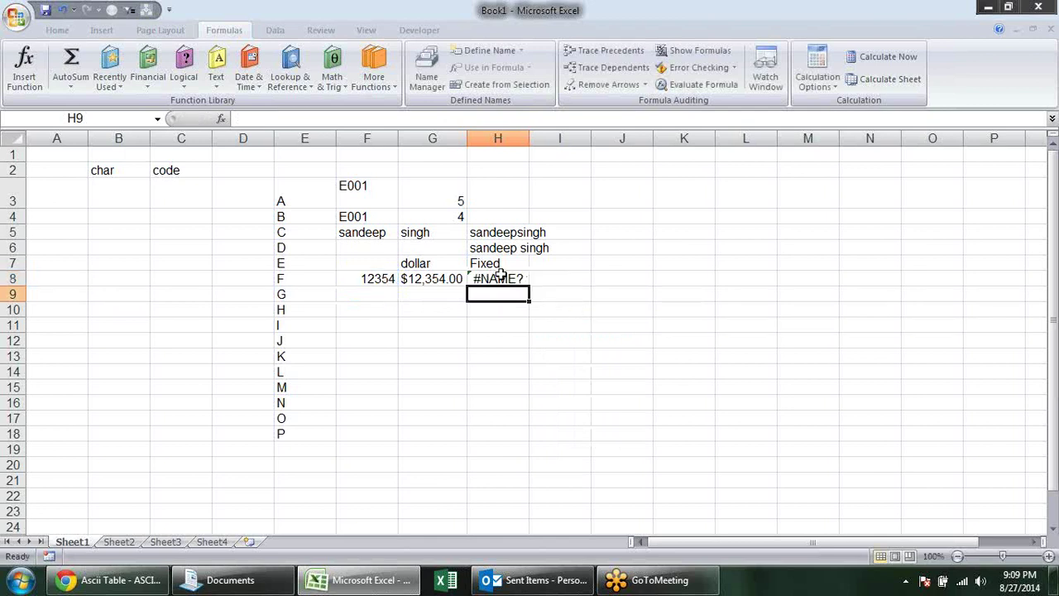
Step: Fix the #NAME? error by correcting the misspelled ture to TRUE in H8
{"action": "left_click", "coordinate": [501, 276]}
{"action": "left_click", "coordinate": [220, 118]}
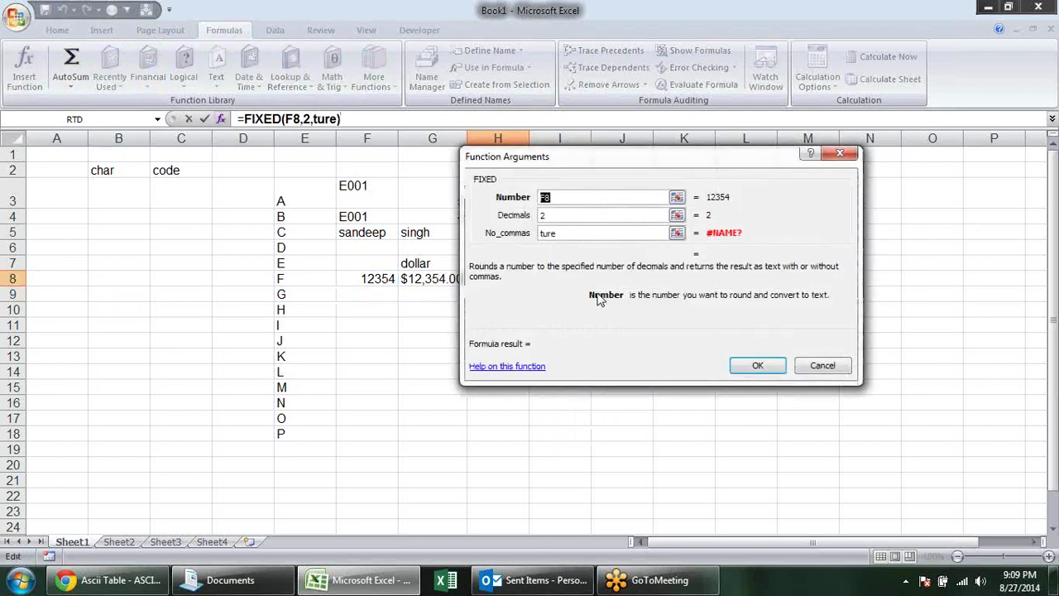
{"action": "key", "text": "Escape"}
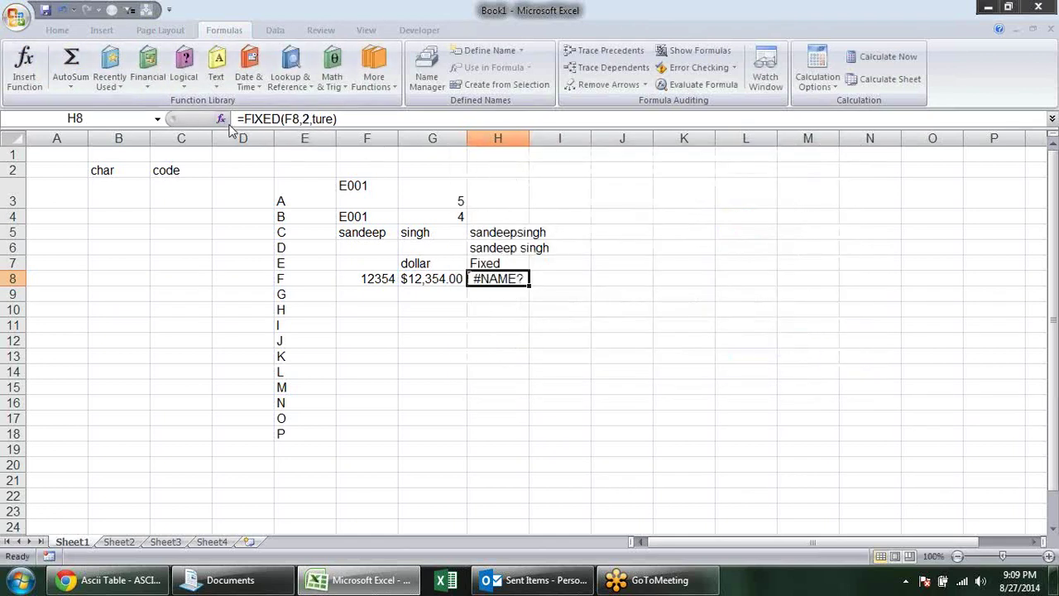
{"action": "left_click", "coordinate": [223, 123]}
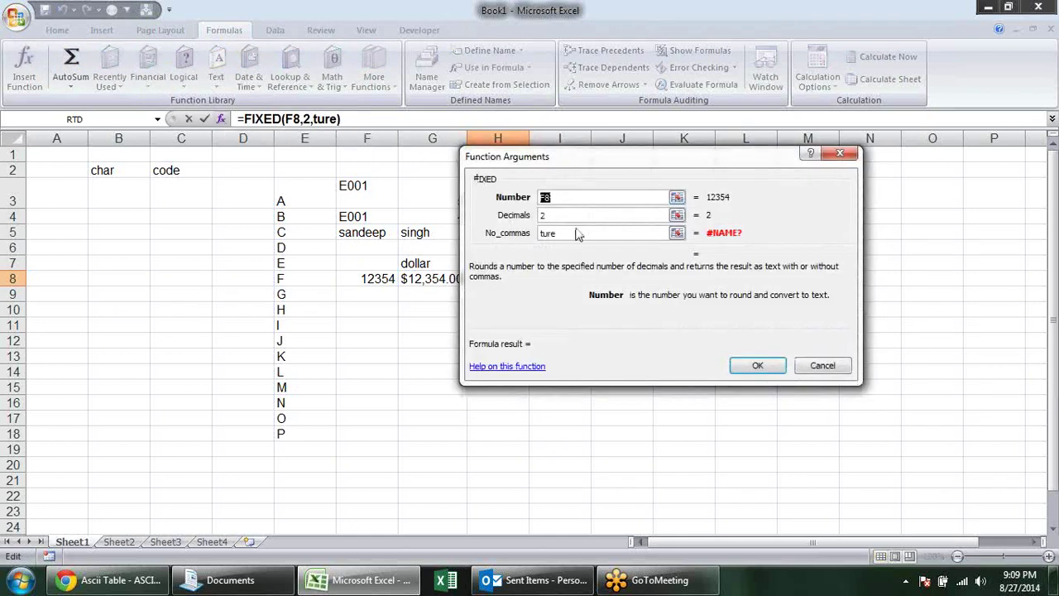
{"action": "left_click", "coordinate": [576, 234]}
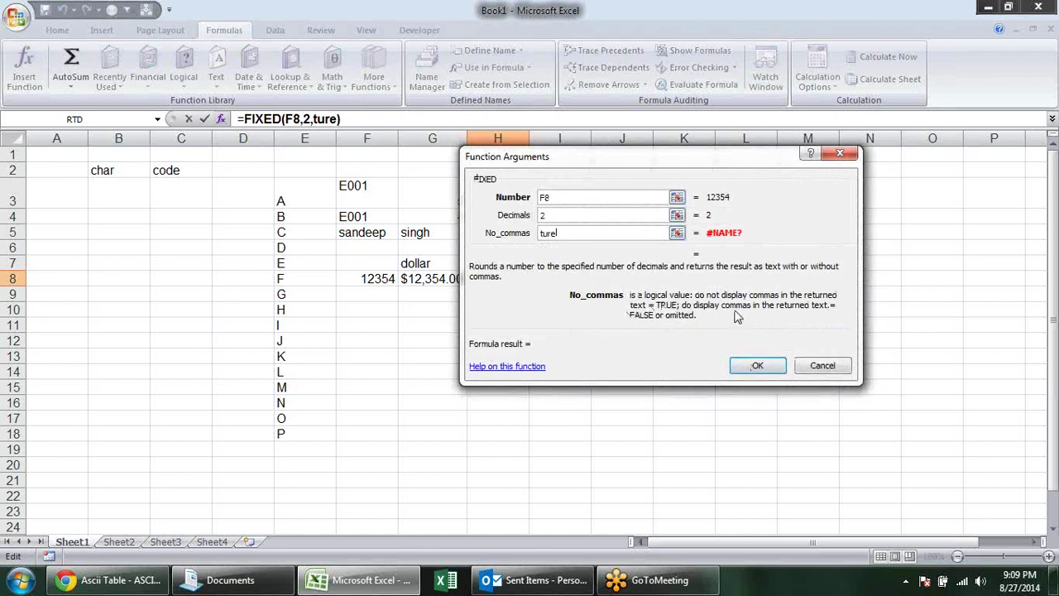
{"action": "key", "text": "BackSpace"}
{"action": "key", "text": "BackSpace"}
{"action": "key", "text": "BackSpace"}
{"action": "type", "text": "rue"}
{"action": "key", "text": "Return"}
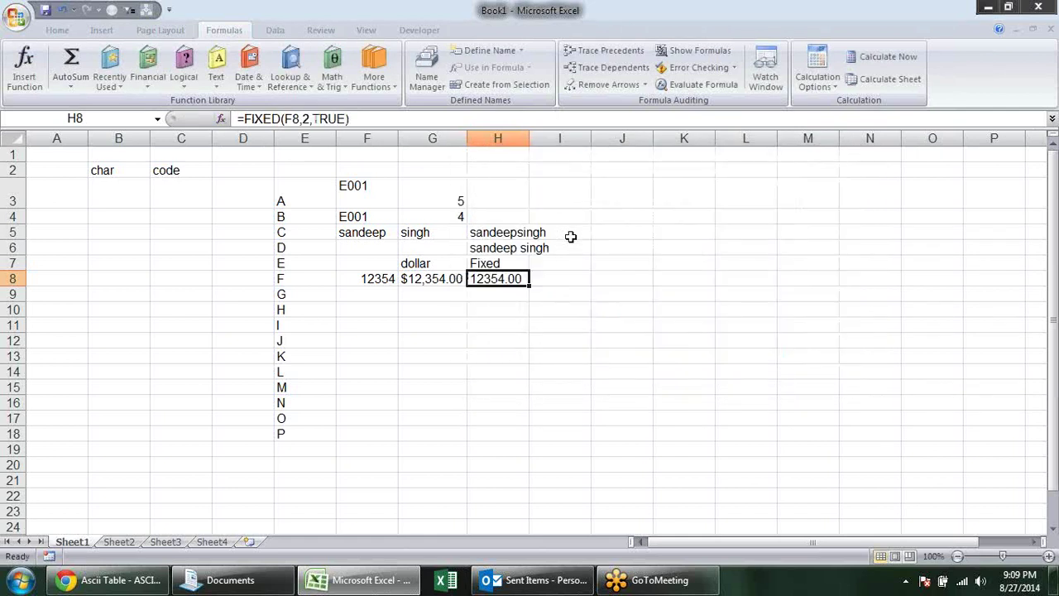
Step: Change the FIXED No_commas argument from TRUE to FALSE in H8
{"action": "key", "text": "F2"}
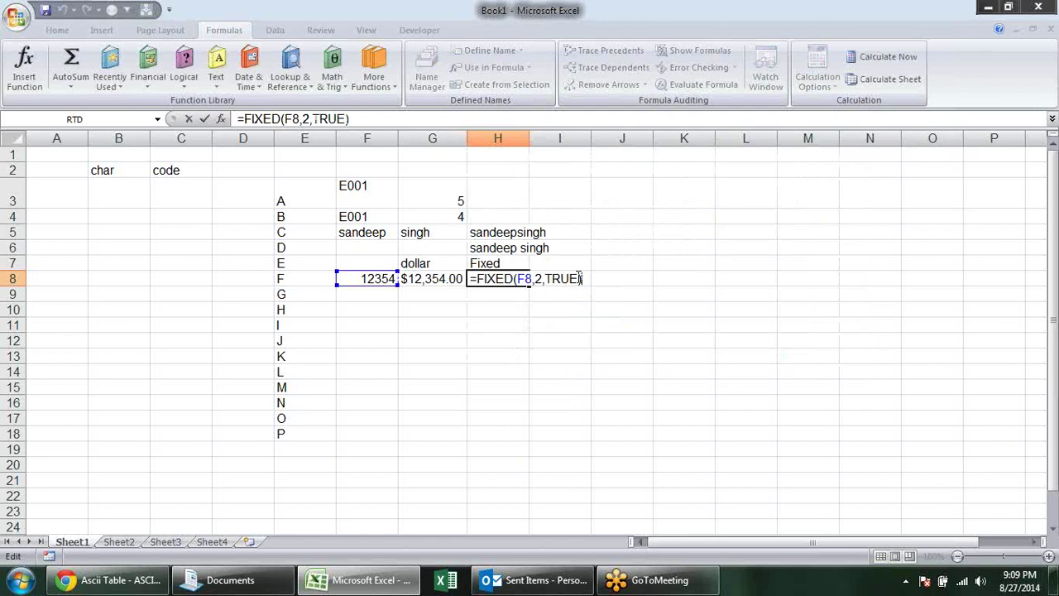
{"action": "key", "text": "Left"}
{"action": "key", "text": "BackSpace"}
{"action": "key", "text": "BackSpace"}
{"action": "key", "text": "BackSpace"}
{"action": "key", "text": "BackSpace"}
{"action": "type", "text": "f"}
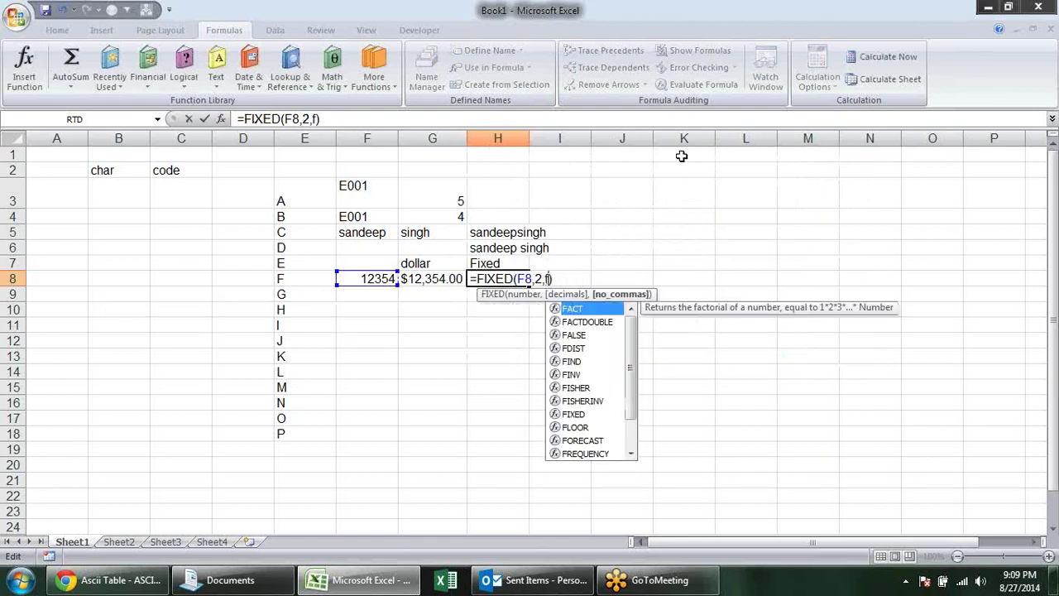
{"action": "type", "text": "alse"}
{"action": "key", "text": "Return"}
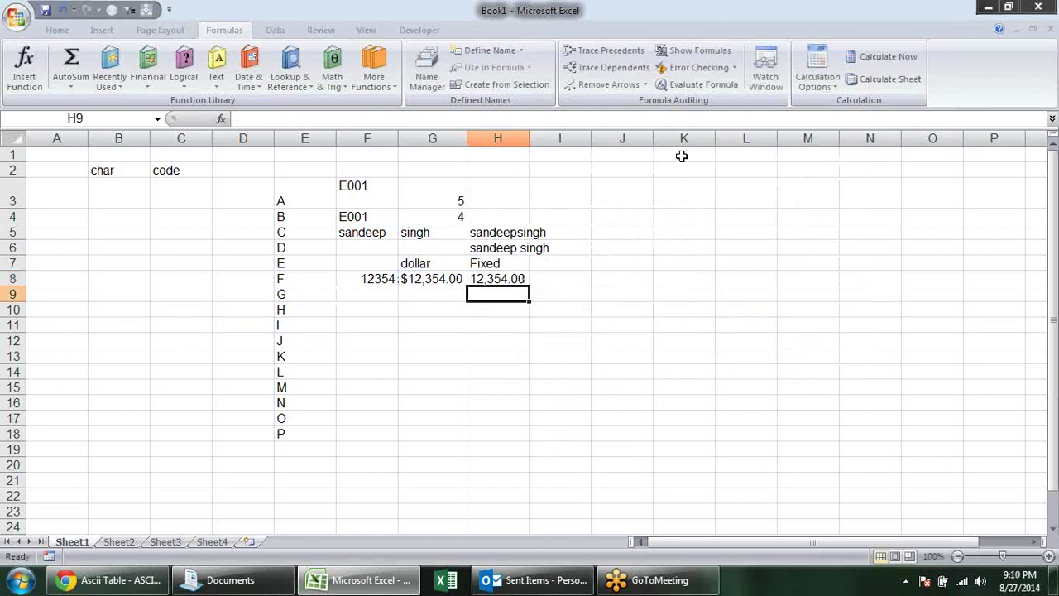
Step: Review the DOLLAR and FIXED formulas in G8 and H8 and browse the text functions
{"action": "left_click", "coordinate": [583, 304]}
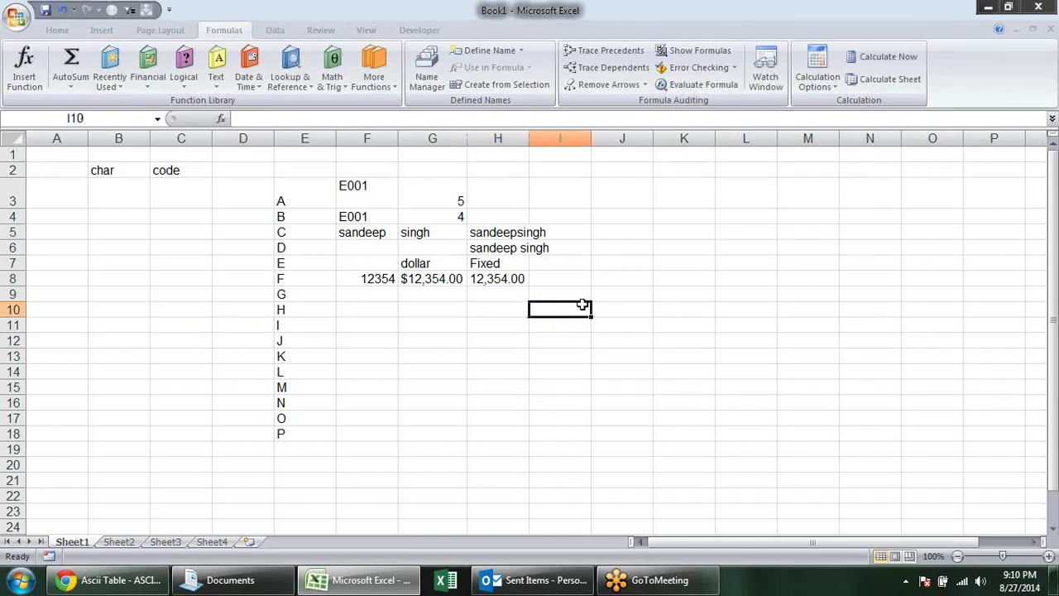
{"action": "left_click", "coordinate": [476, 280]}
{"action": "left_click", "coordinate": [447, 292]}
{"action": "left_click", "coordinate": [440, 281]}
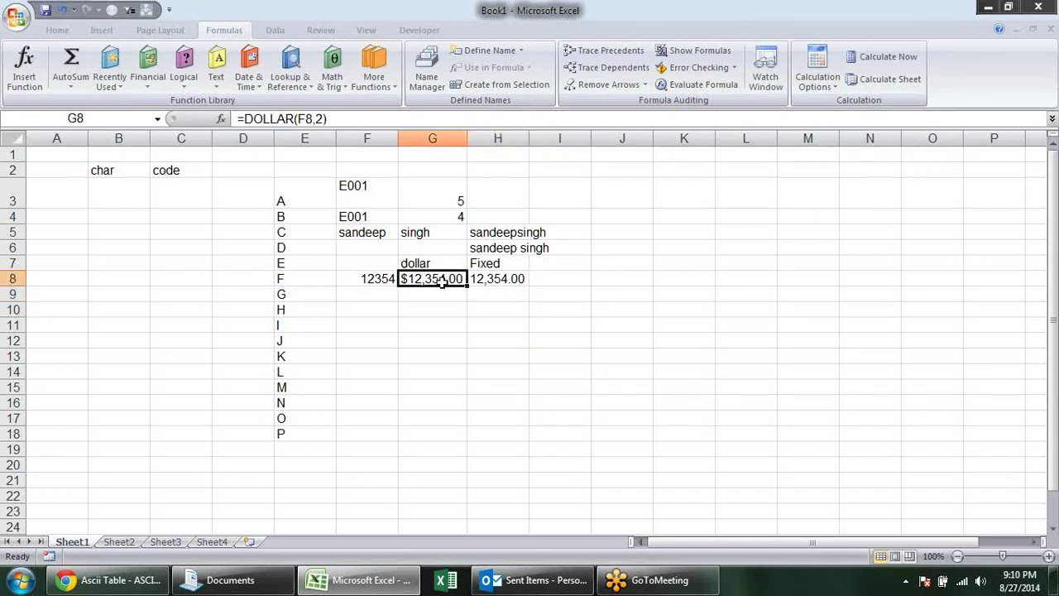
{"action": "left_click", "coordinate": [216, 71]}
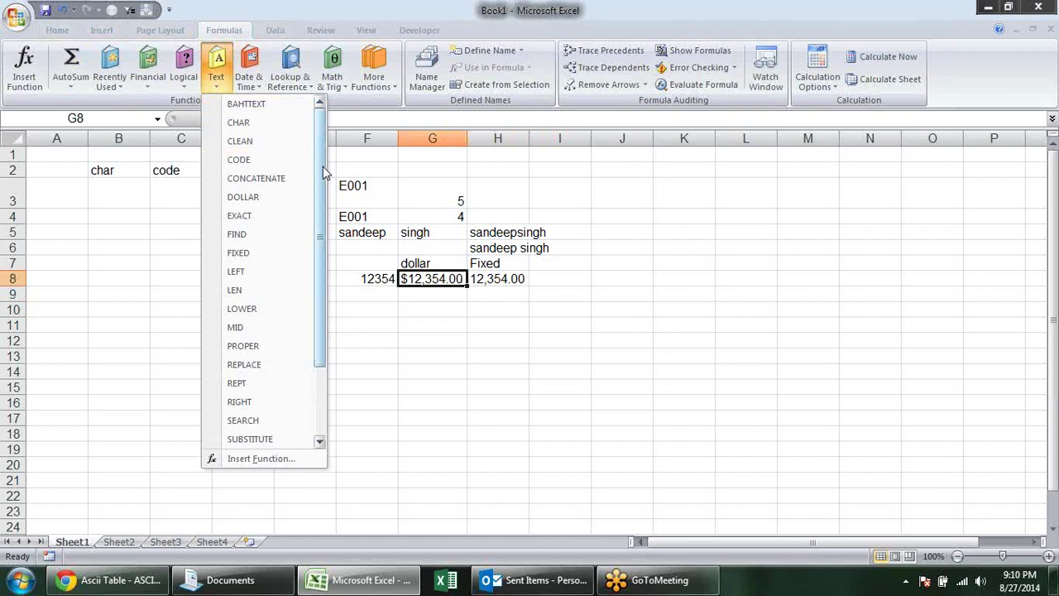
{"action": "left_click_drag", "start_coordinate": [325, 173], "coordinate": [315, 285]}
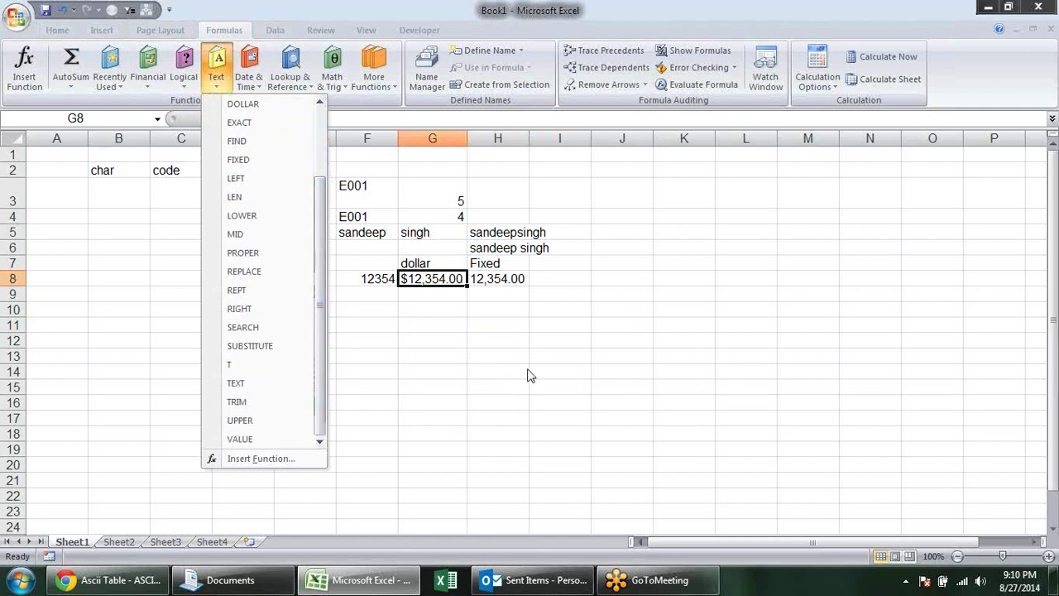
{"action": "left_click", "coordinate": [395, 293]}
{"action": "left_click", "coordinate": [429, 298]}
Step: Type the first name in lowercase in G10 and capitalised in H10
{"action": "left_click", "coordinate": [415, 314]}
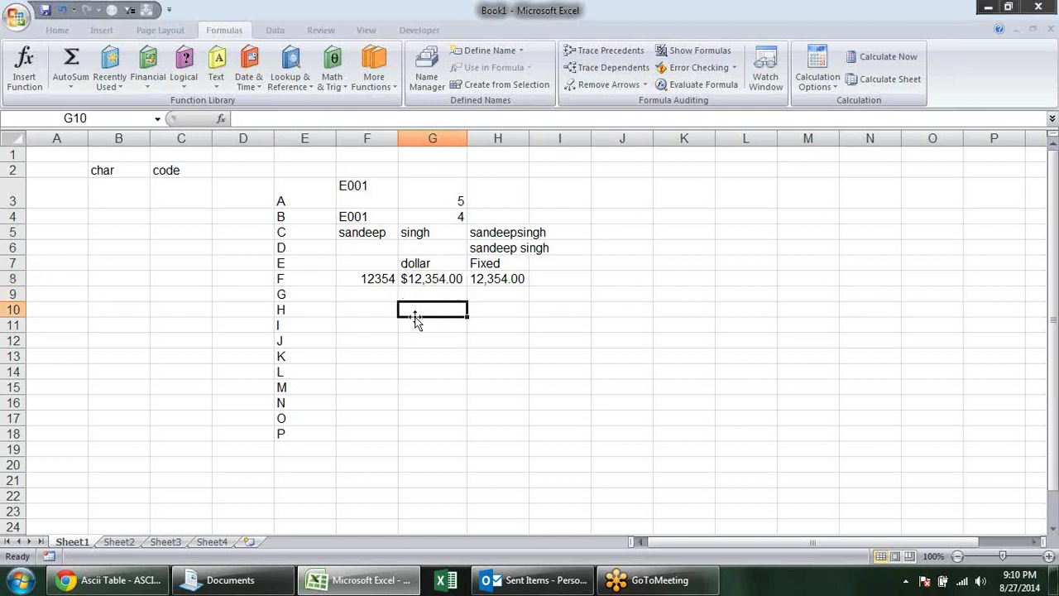
{"action": "type", "text": "sandee"}
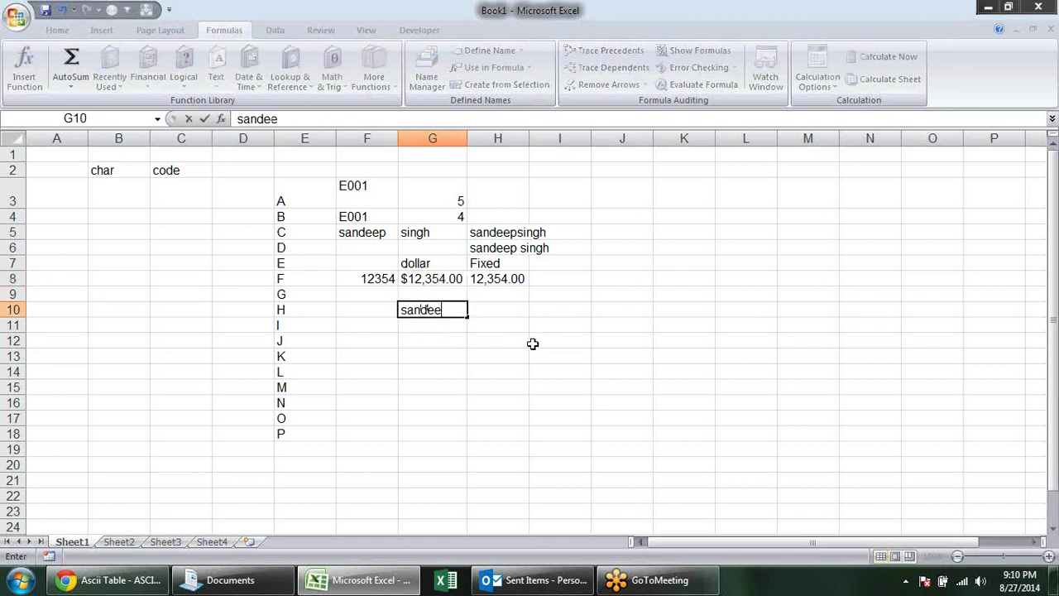
{"action": "type", "text": "p"}
{"action": "key", "text": "Tab"}
{"action": "type", "text": "Sand"}
{"action": "key", "text": "BackSpace"}
{"action": "key", "text": "BackSpace"}
{"action": "key", "text": "BackSpace"}
{"action": "type", "text": "andeep"}
{"action": "key", "text": "Tab"}
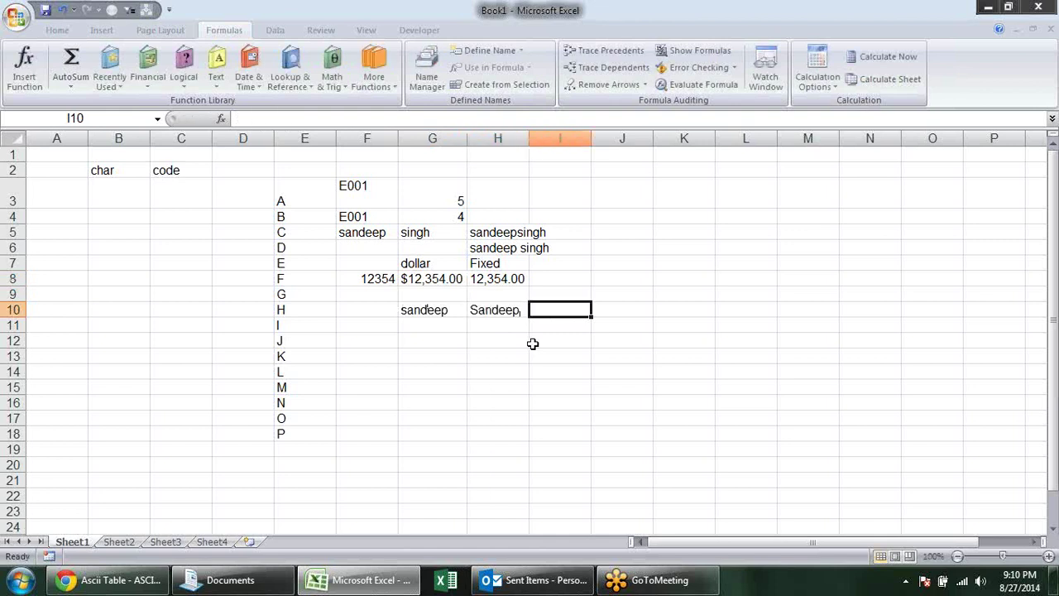
Step: Enter =G10=H10 in I10 to compare the two names, returning TRUE
{"action": "type", "text": "="}
{"action": "key", "text": "Left"}
{"action": "key", "text": "Left"}
{"action": "type", "text": "="}
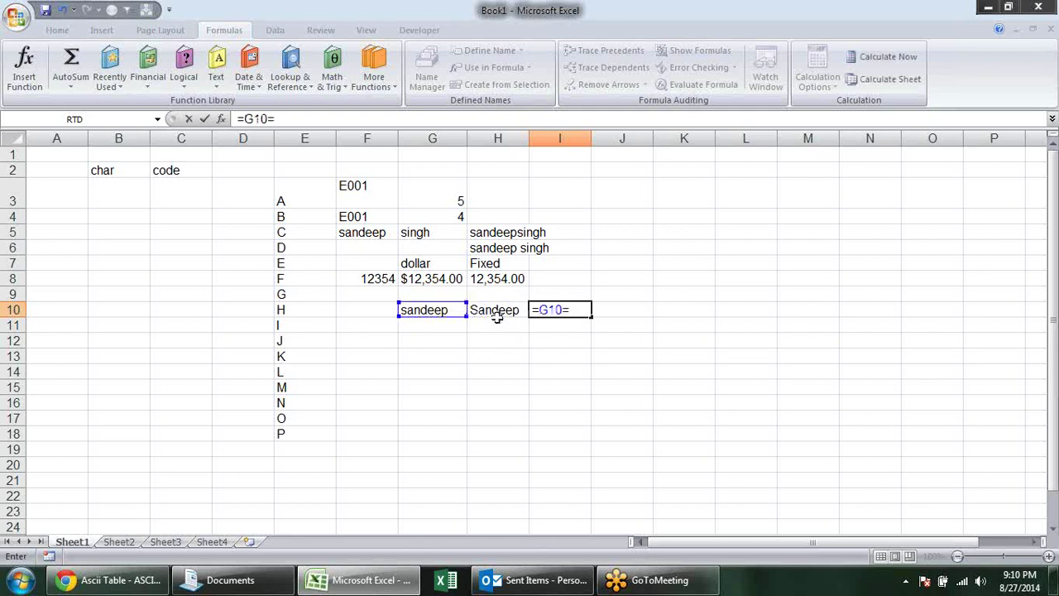
{"action": "left_click", "coordinate": [505, 324]}
{"action": "left_click", "coordinate": [506, 312]}
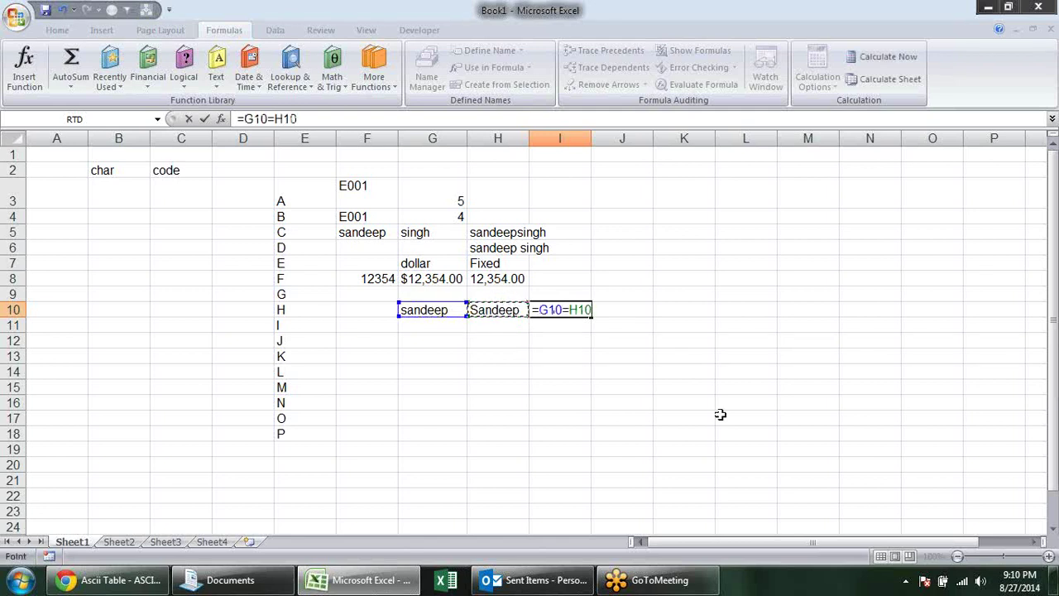
{"action": "key", "text": "Return"}
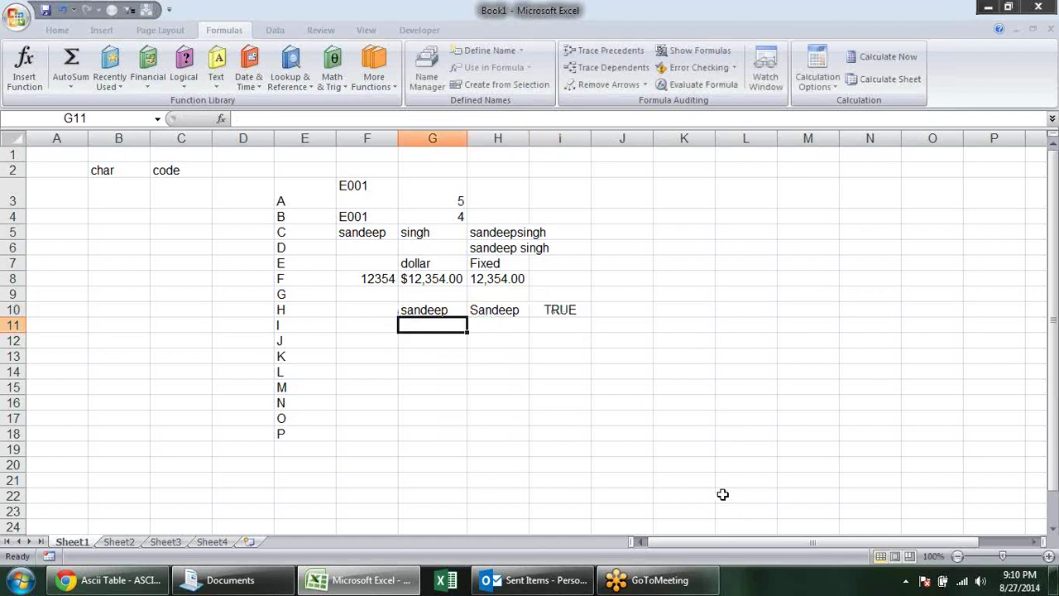
{"action": "left_click", "coordinate": [480, 306]}
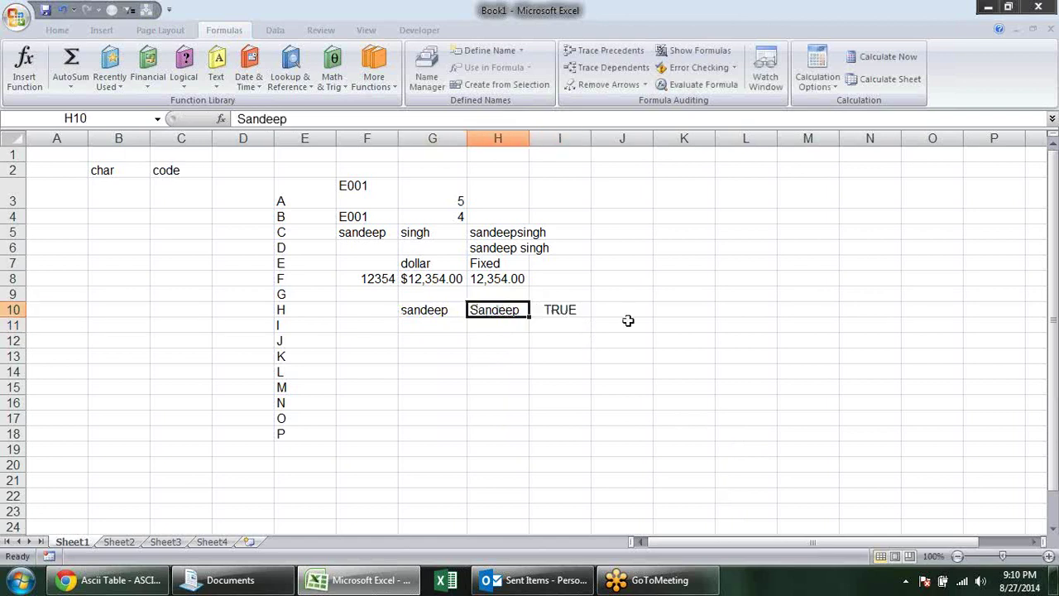
{"action": "left_click", "coordinate": [568, 308]}
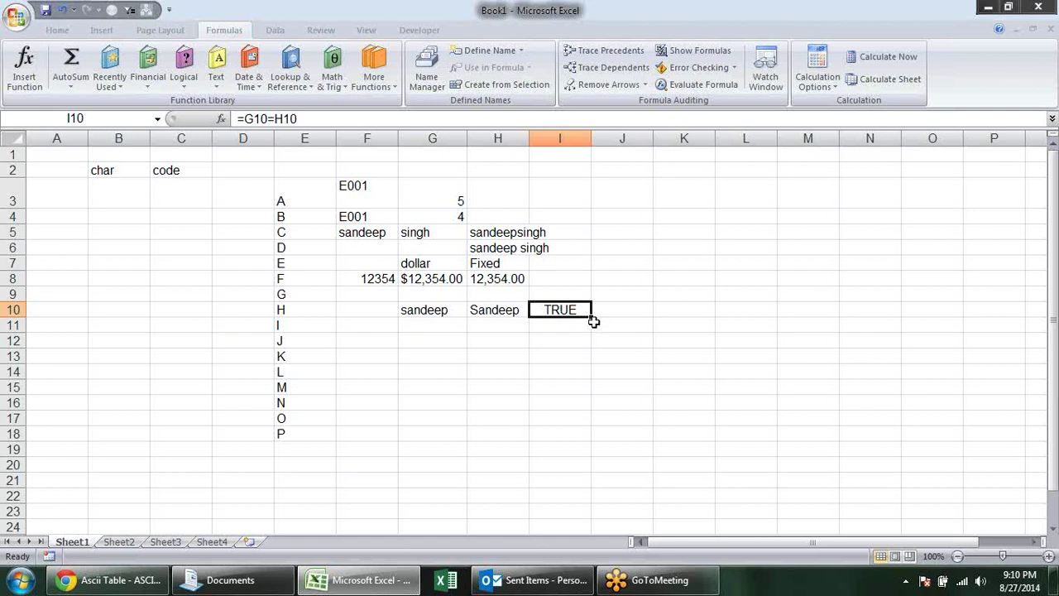
Step: Enter =EXACT(G10,H10) in I11 for a case-sensitive comparison
{"action": "left_click", "coordinate": [587, 324]}
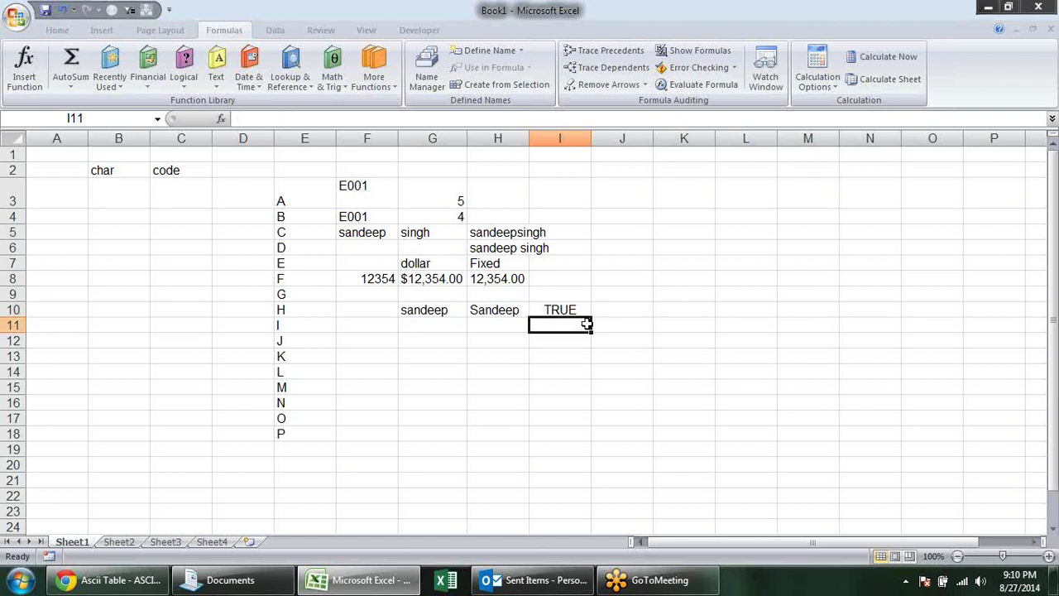
{"action": "type", "text": "=e"}
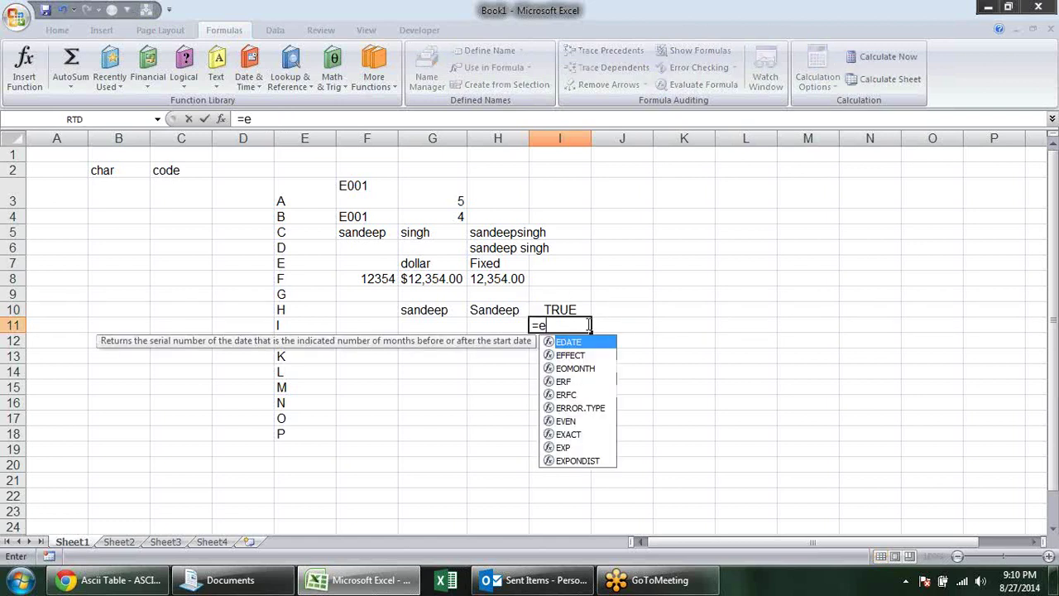
{"action": "type", "text": "x"}
{"action": "key", "text": "Tab"}
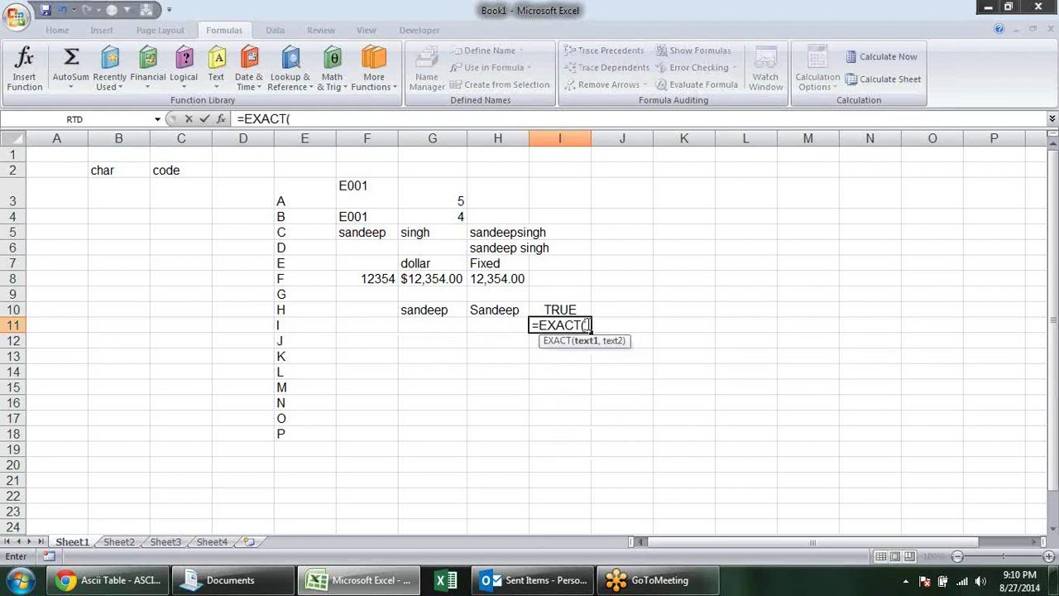
{"action": "left_click", "coordinate": [458, 315]}
{"action": "type", "text": ","}
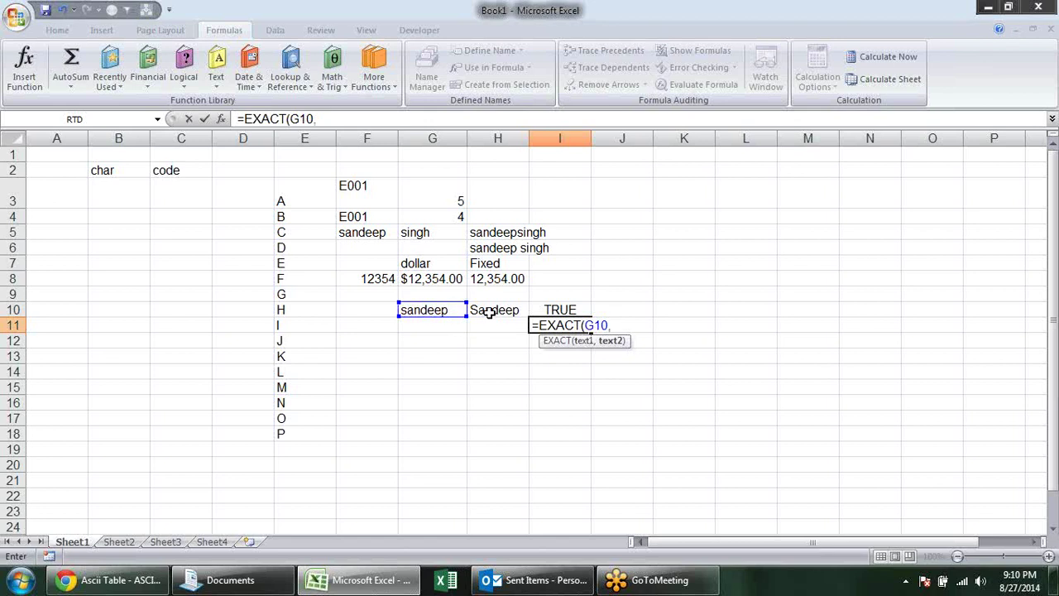
{"action": "left_click", "coordinate": [491, 311]}
{"action": "key", "text": "Return"}
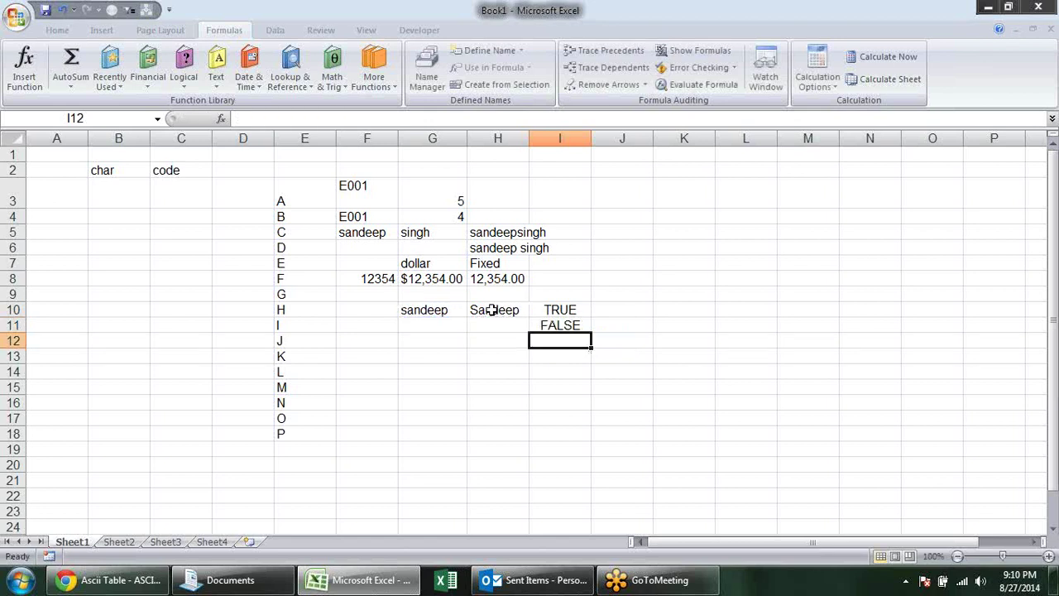
{"action": "left_click", "coordinate": [553, 325]}
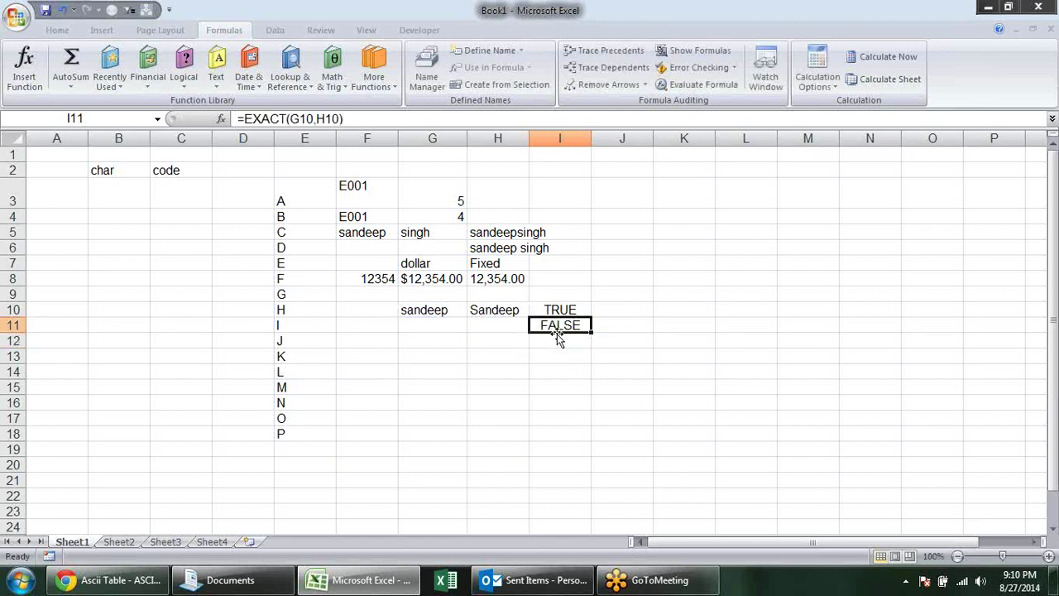
Step: Capitalise the first letter of the name in G10 and confirm EXACT returns TRUE
{"action": "left_click", "coordinate": [404, 307]}
{"action": "double_click", "coordinate": [405, 307]}
{"action": "key", "text": "BackSpace"}
{"action": "type", "text": "S"}
{"action": "key", "text": "Return"}
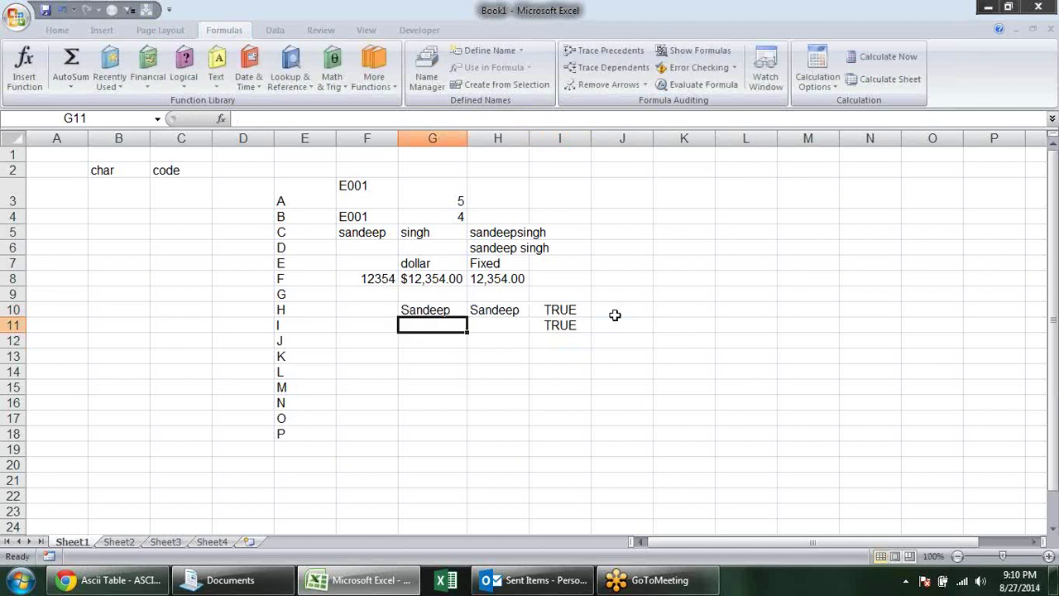
{"action": "left_click", "coordinate": [523, 309]}
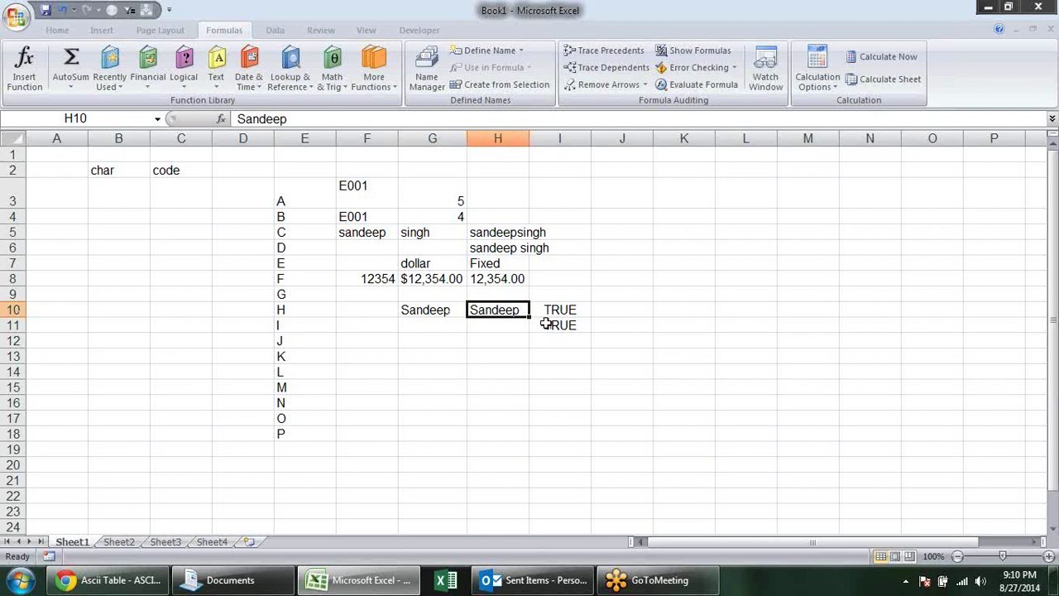
{"action": "double_click", "coordinate": [550, 323]}
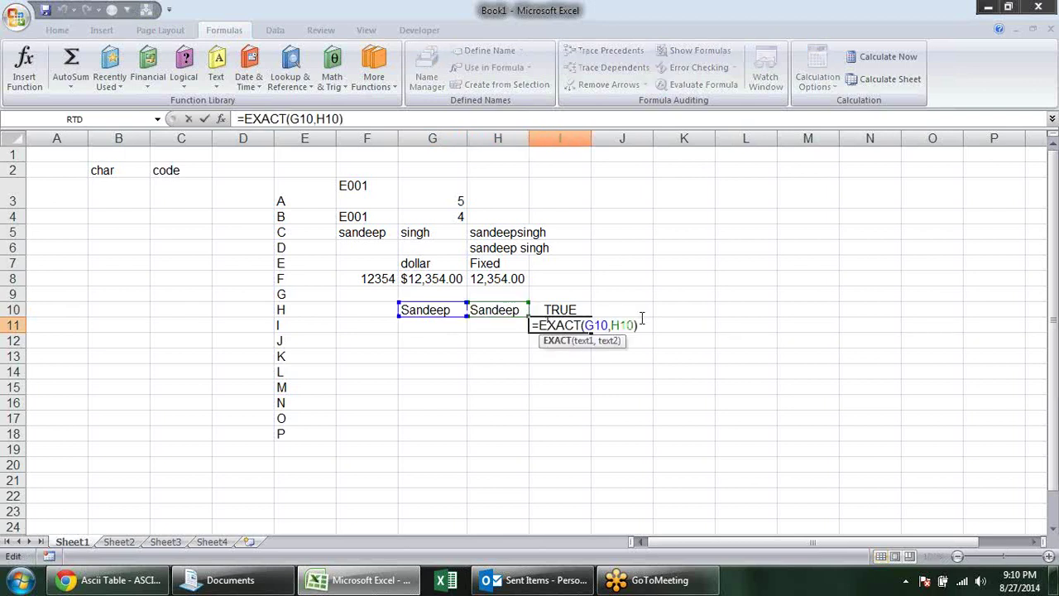
{"action": "key", "text": "Escape"}
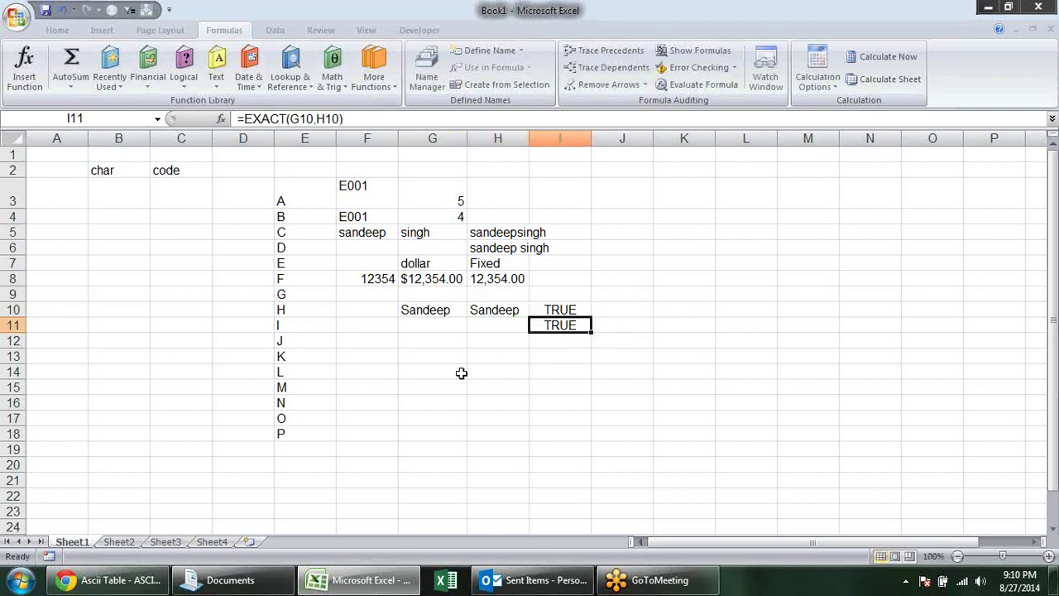
{"action": "left_click", "coordinate": [443, 338]}
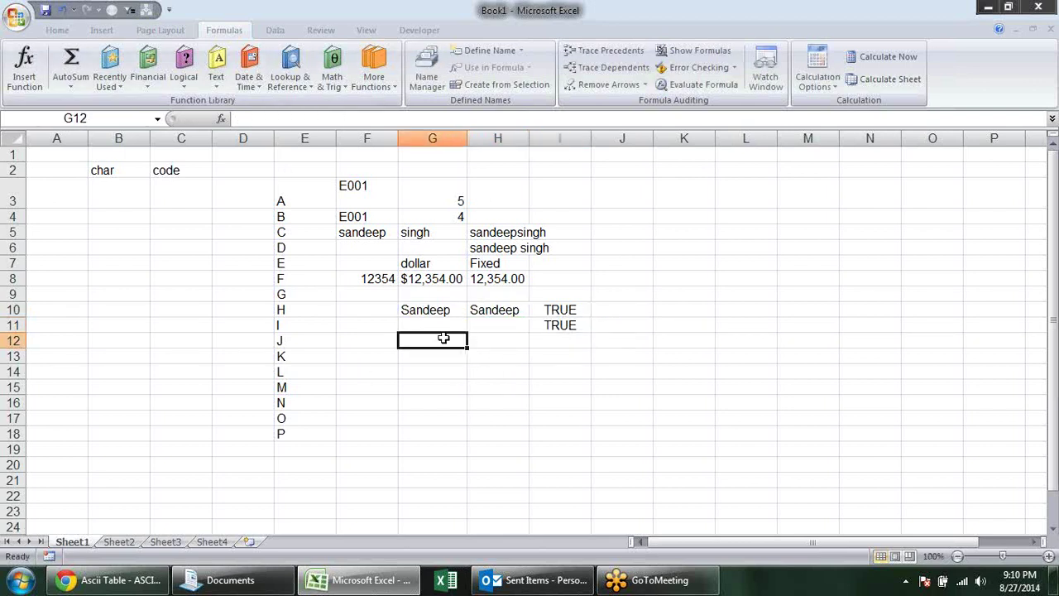
{"action": "left_click", "coordinate": [222, 86]}
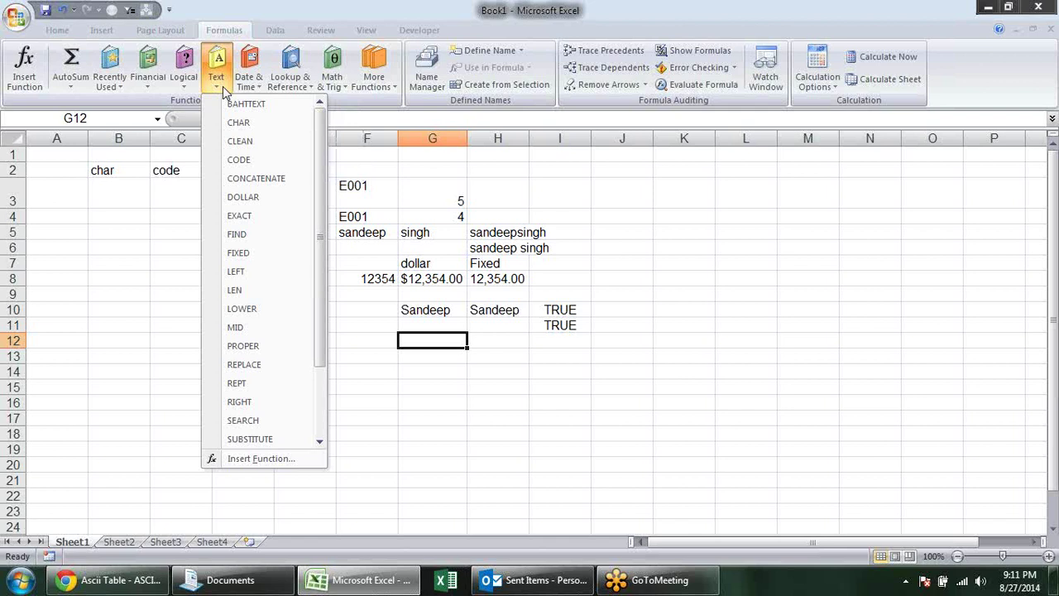
{"action": "left_click_drag", "start_coordinate": [321, 240], "coordinate": [323, 307]}
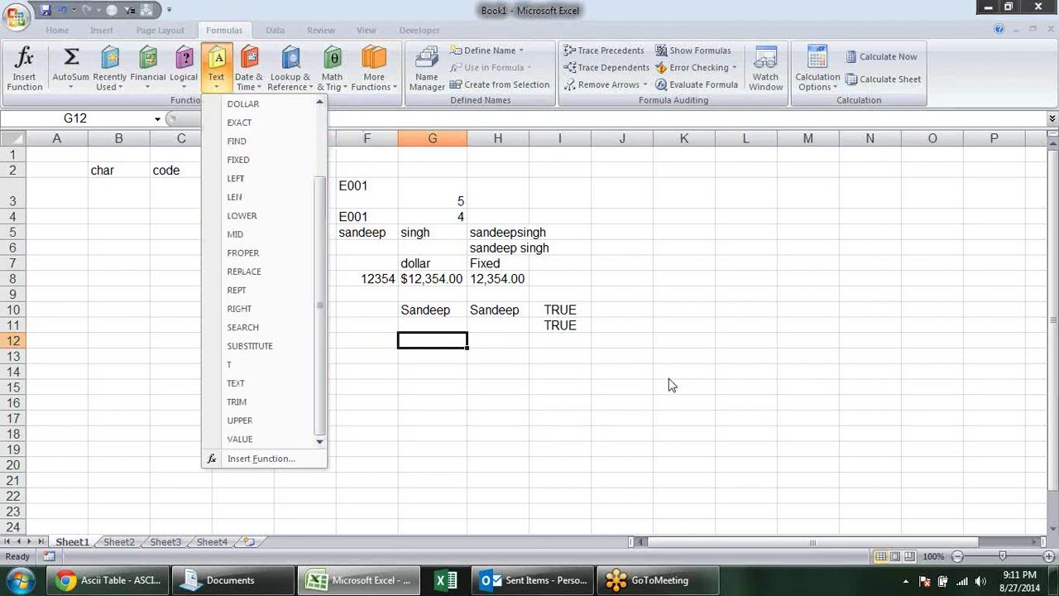
{"action": "left_click", "coordinate": [598, 340]}
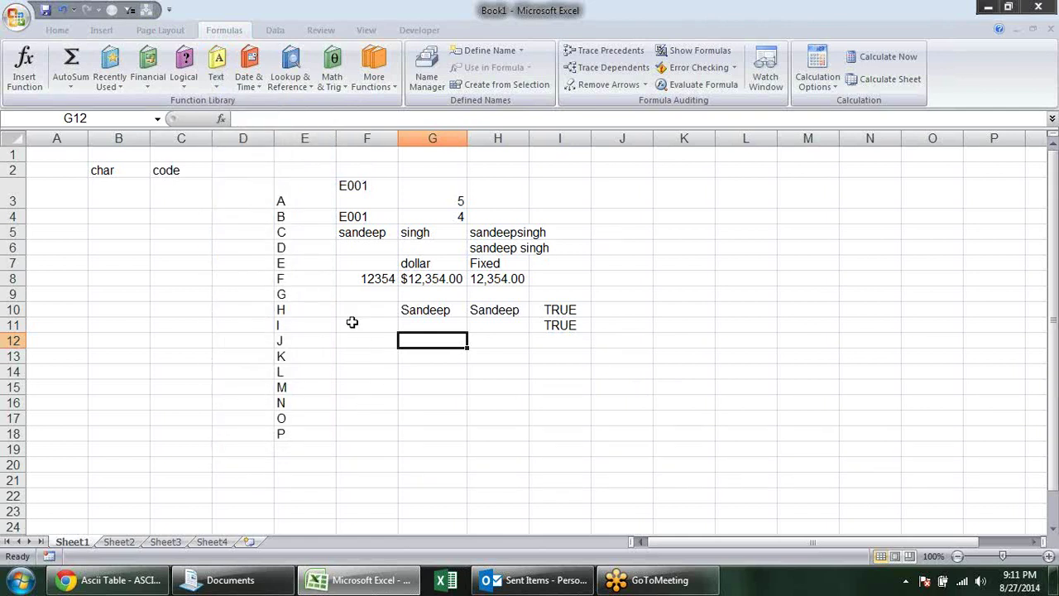
{"action": "left_click", "coordinate": [359, 351]}
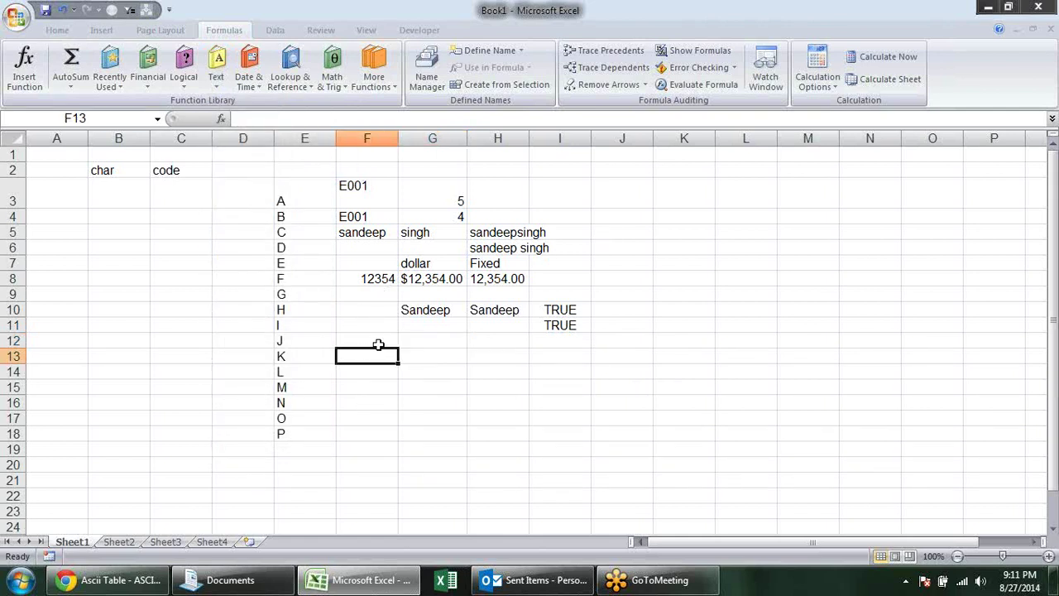
Step: Enter sandeep with extra spaces in F13 and =LEN(F13) in G13, showing 9
{"action": "type", "text": "sandeep"}
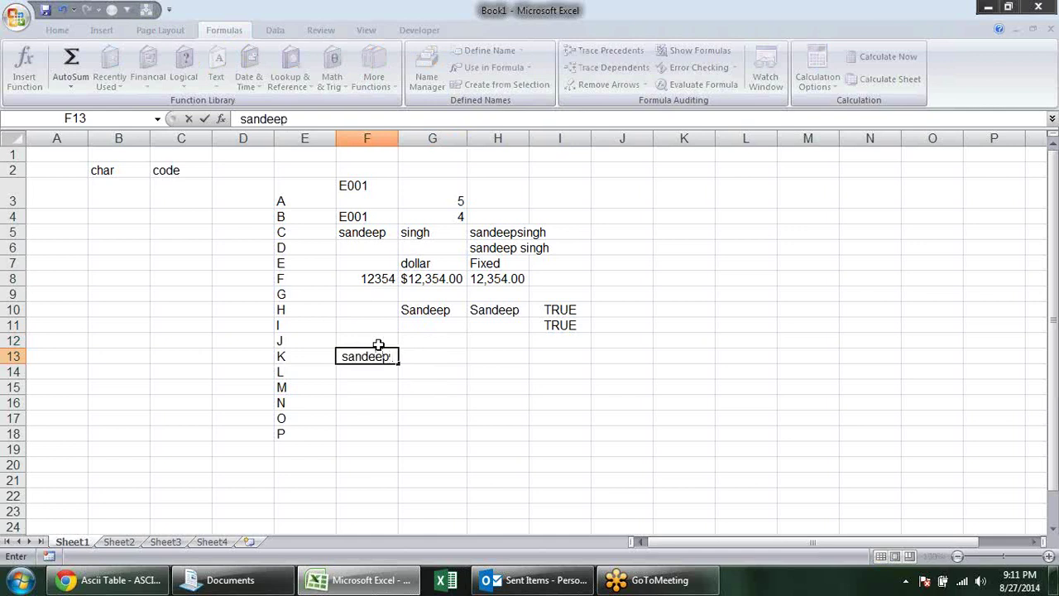
{"action": "key", "text": "Return"}
{"action": "key", "text": "Up"}
{"action": "key", "text": "Right"}
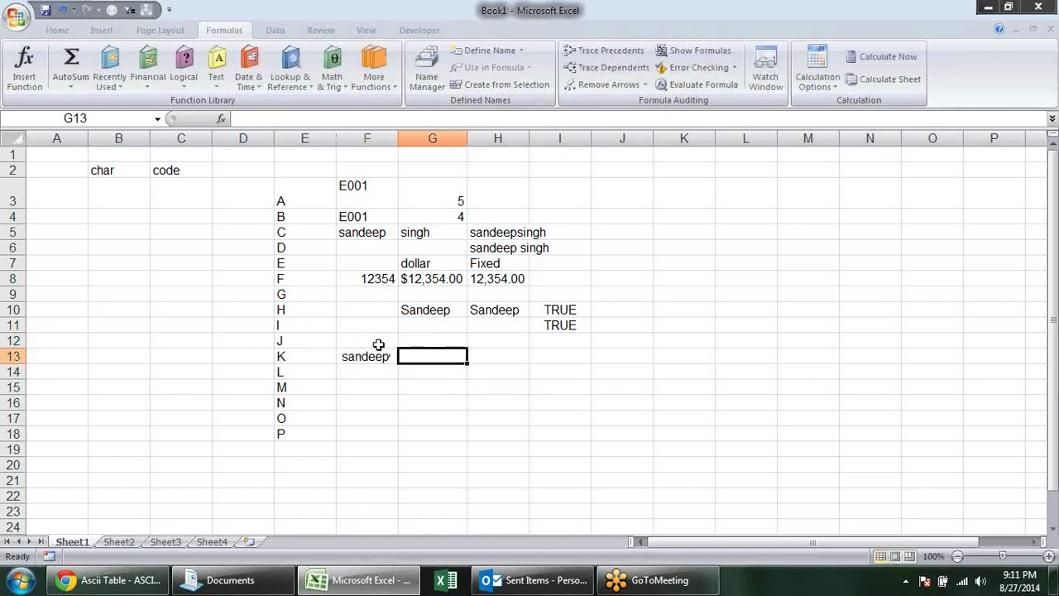
{"action": "type", "text": "=le"}
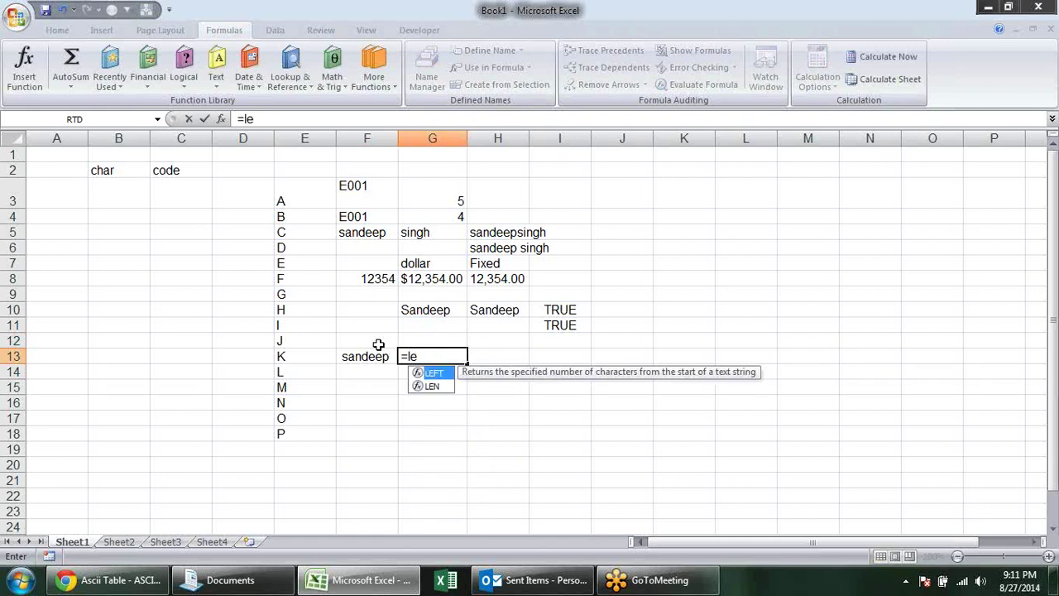
{"action": "key", "text": "Down"}
{"action": "key", "text": "Tab"}
{"action": "key", "text": "Left"}
{"action": "key", "text": "Return"}
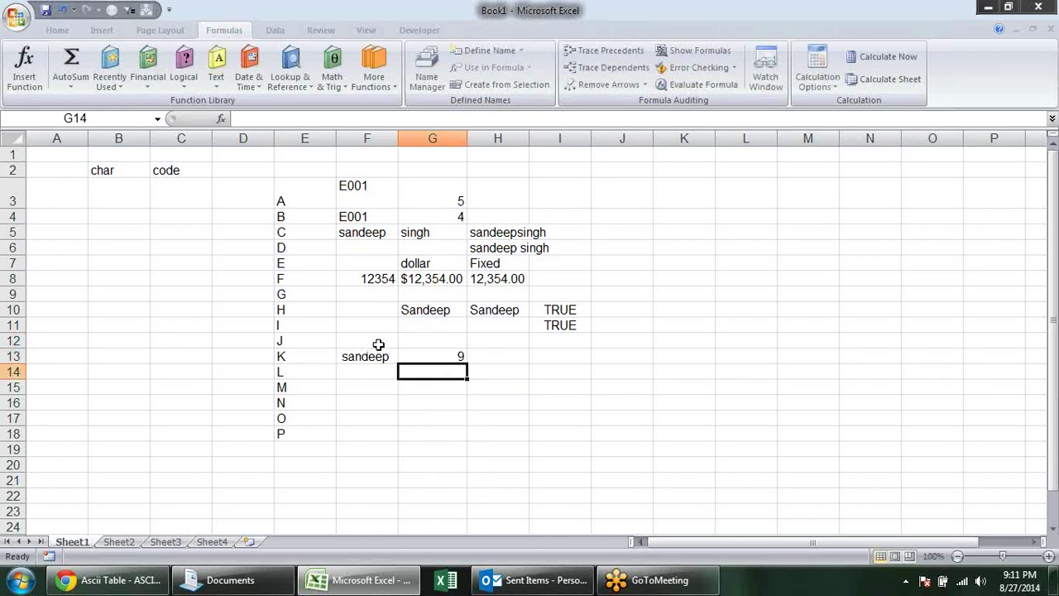
Step: Put =TRIM(F13) in F14 and fill the LEN formula into G14, showing 7
{"action": "type", "text": "="}
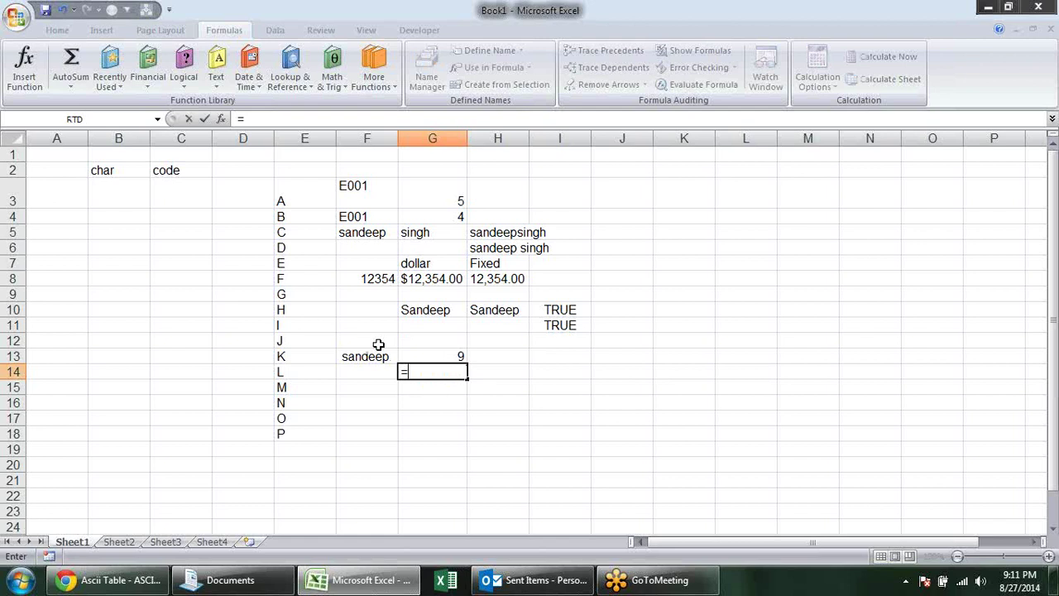
{"action": "type", "text": "tri"}
{"action": "key", "text": "Escape"}
{"action": "key", "text": "Escape"}
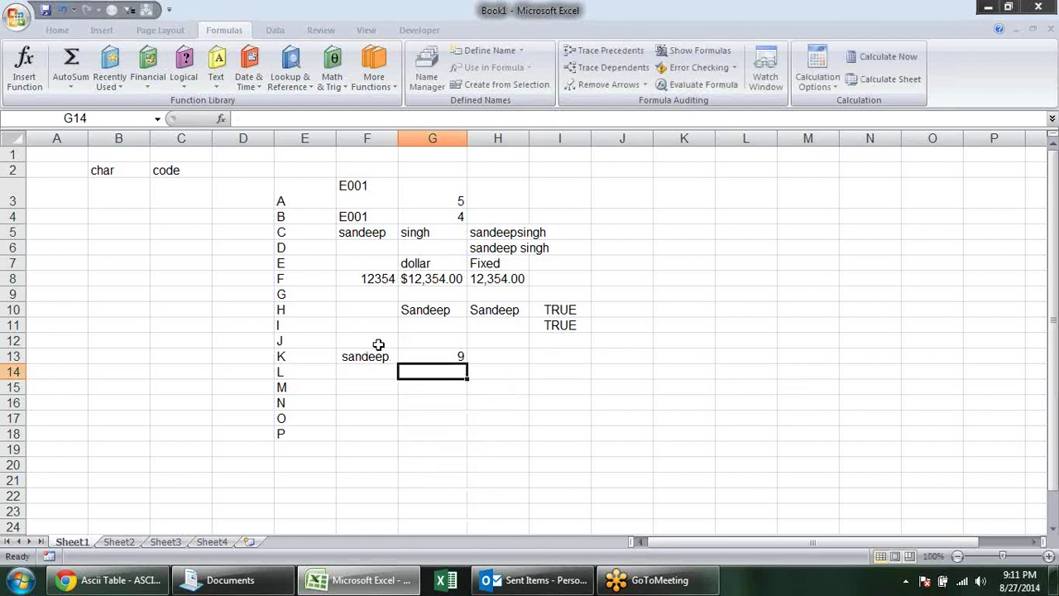
{"action": "key", "text": "Left"}
{"action": "type", "text": "=tri"}
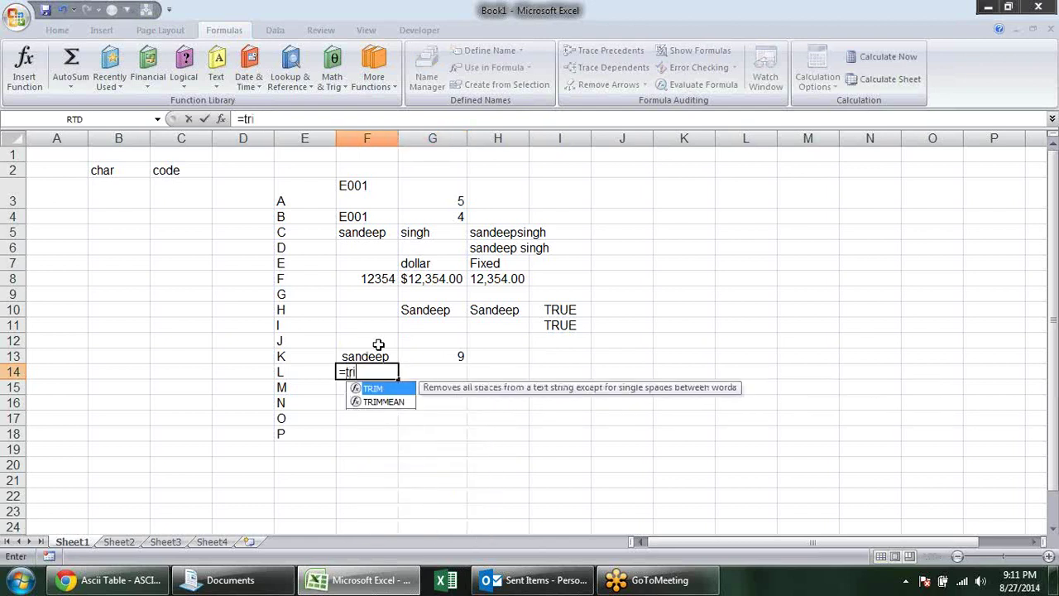
{"action": "key", "text": "Tab"}
{"action": "key", "text": "Up"}
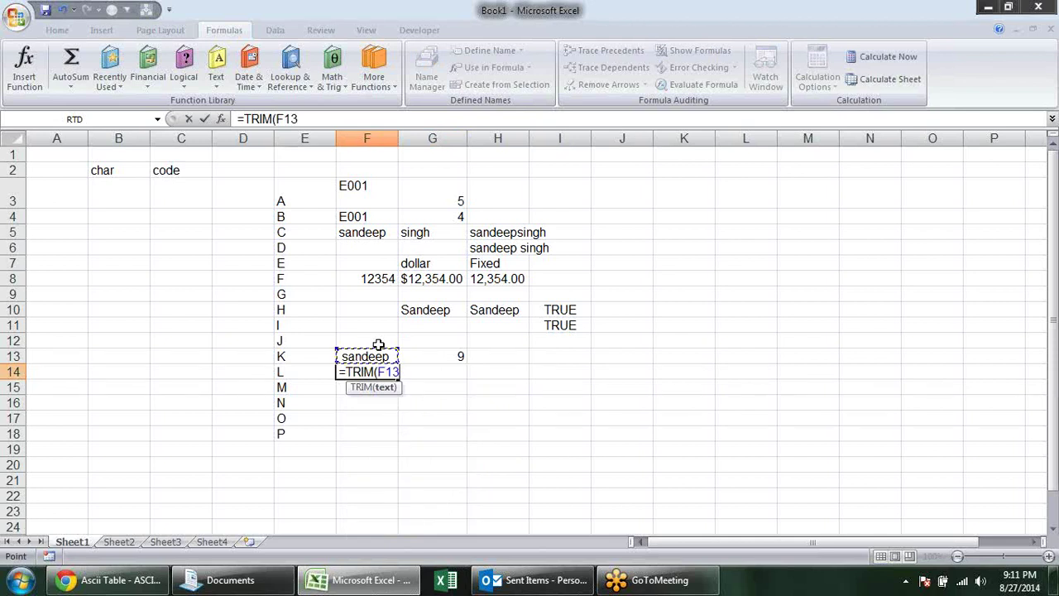
{"action": "type", "text": ")"}
{"action": "key", "text": "Return"}
{"action": "key", "text": "Return"}
{"action": "key", "text": "End"}
{"action": "key", "text": "BackSpace"}
{"action": "key", "text": "Return"}
{"action": "key", "text": "Up"}
{"action": "key", "text": "Right"}
{"action": "key", "text": "ctrl+d"}
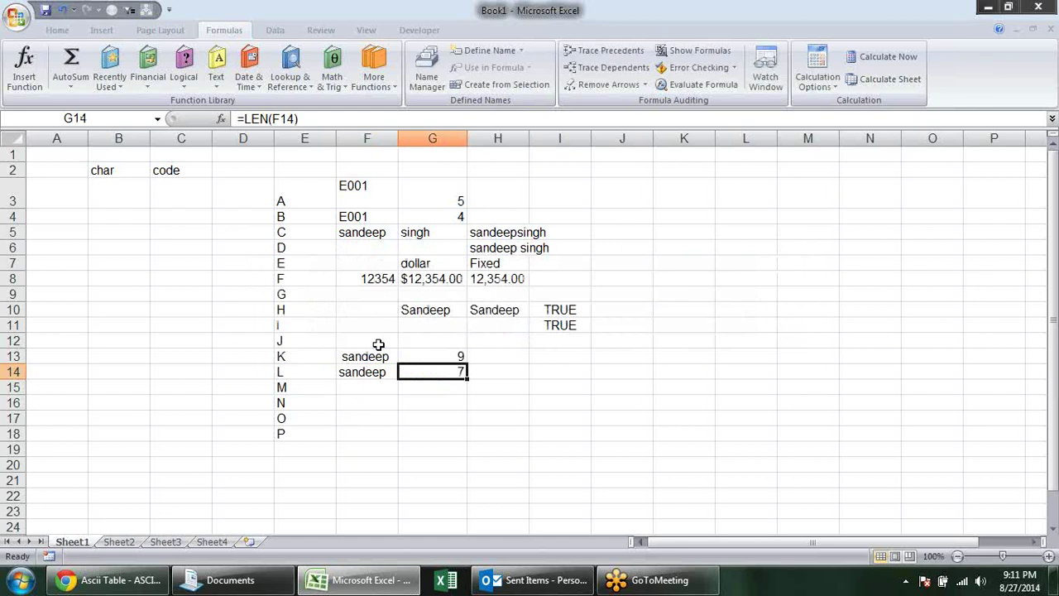
Step: Browse the Text functions list on the Formulas tab, then select J5
{"action": "left_click", "coordinate": [216, 68]}
{"action": "left_click_drag", "start_coordinate": [319, 174], "coordinate": [331, 238]}
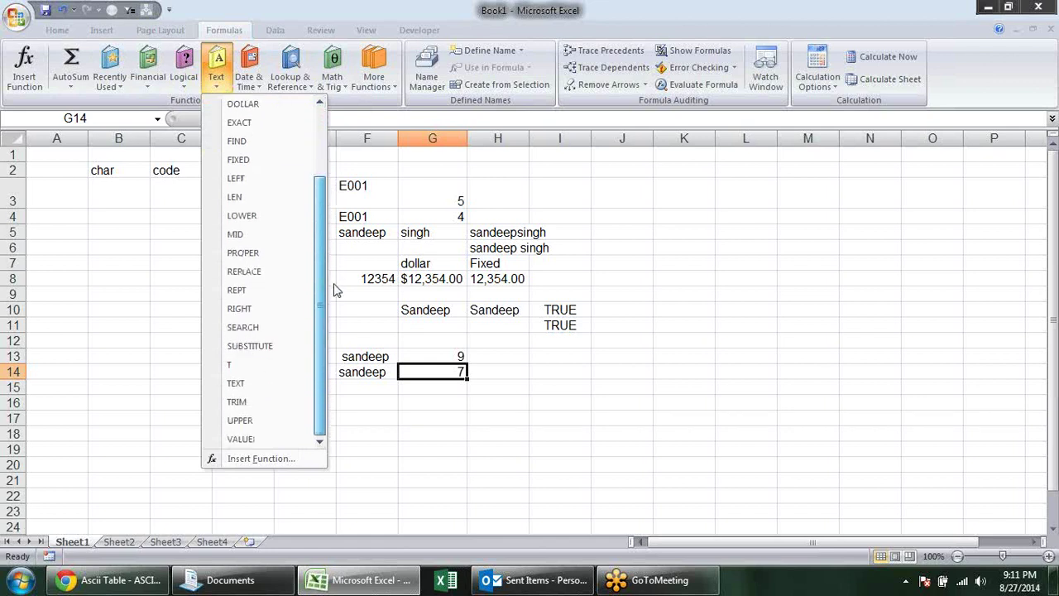
{"action": "left_click_drag", "start_coordinate": [336, 290], "coordinate": [768, 330]}
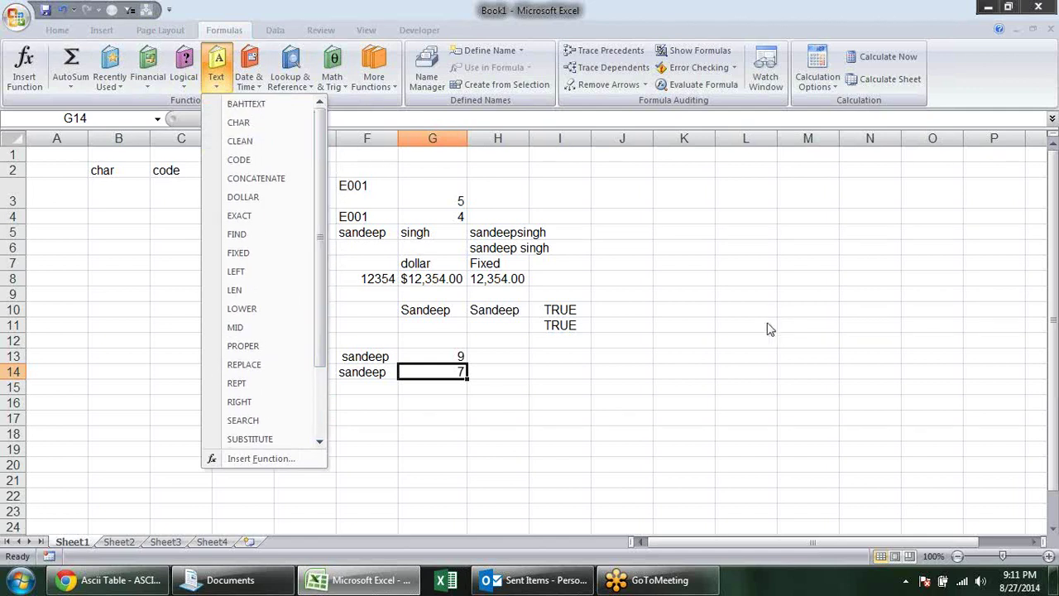
{"action": "left_click", "coordinate": [690, 316]}
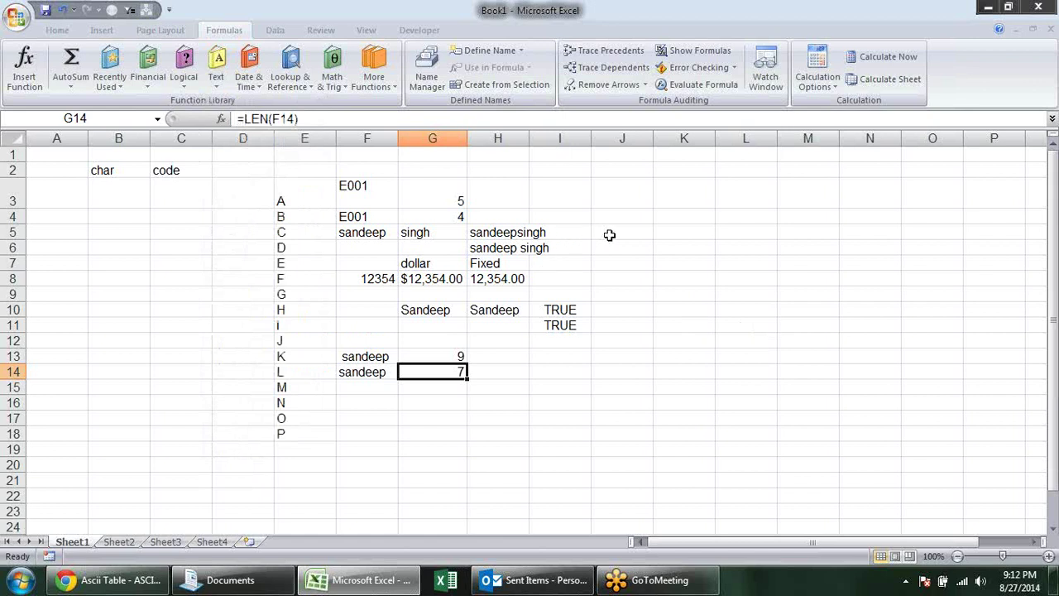
{"action": "left_click", "coordinate": [609, 235]}
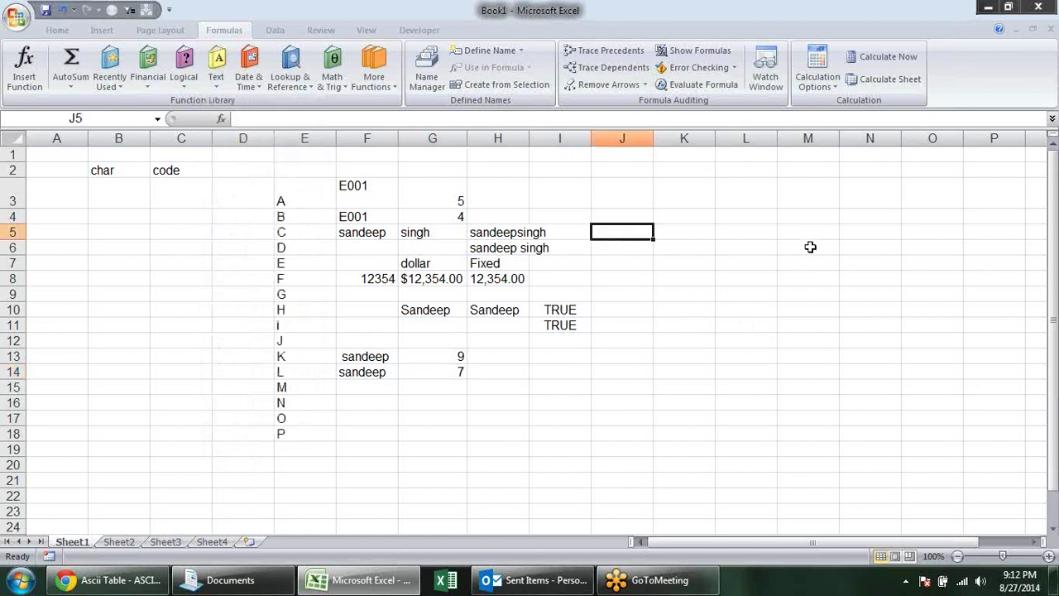
{"action": "type", "text": "="}
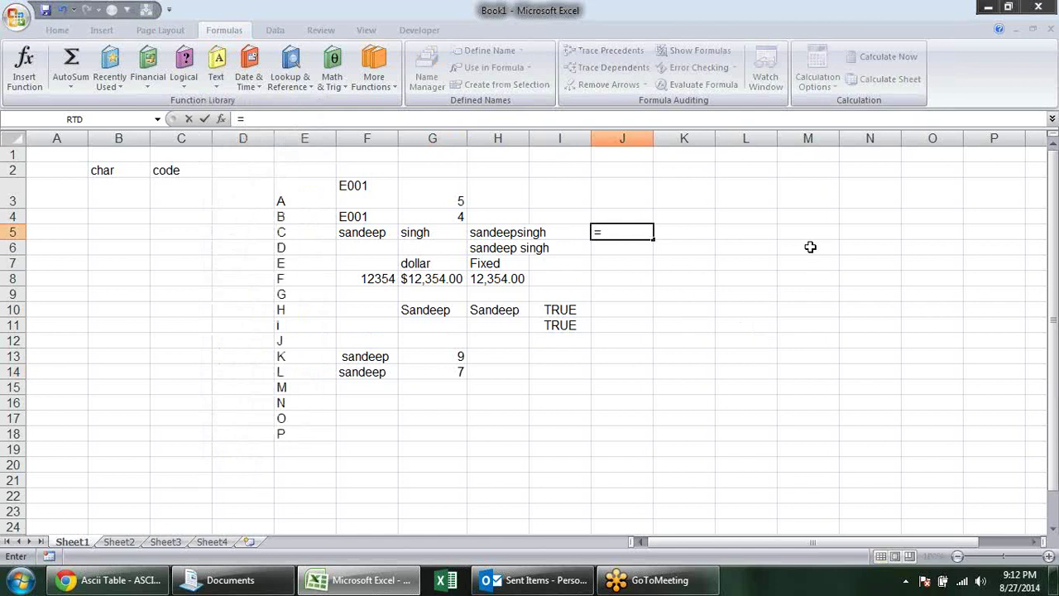
{"action": "type", "text": "up"}
{"action": "key", "text": "Tab"}
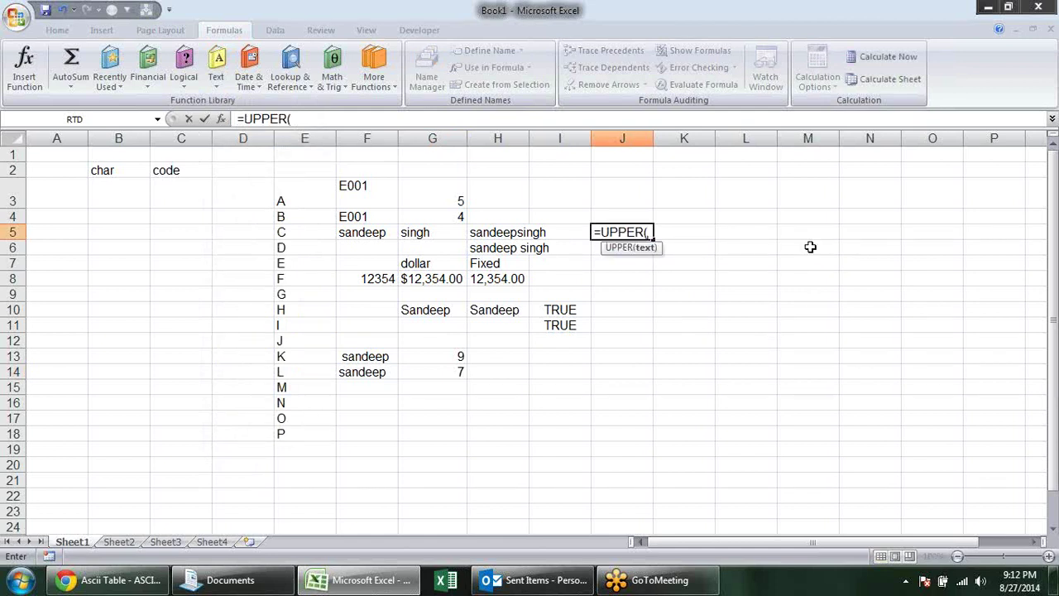
{"action": "left_click", "coordinate": [518, 239]}
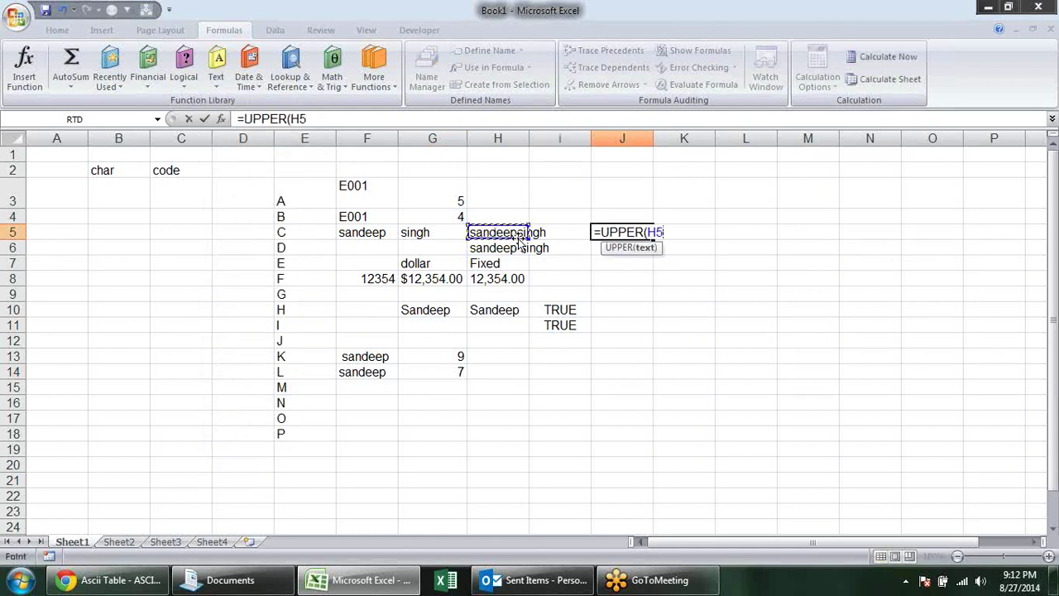
{"action": "key", "text": "Return"}
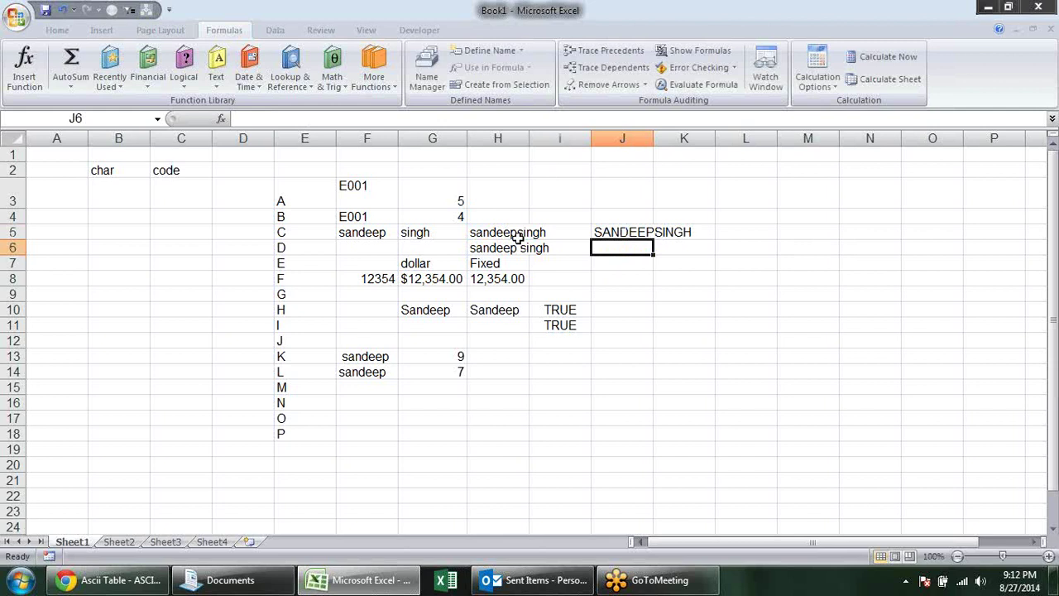
{"action": "type", "text": "=lo"}
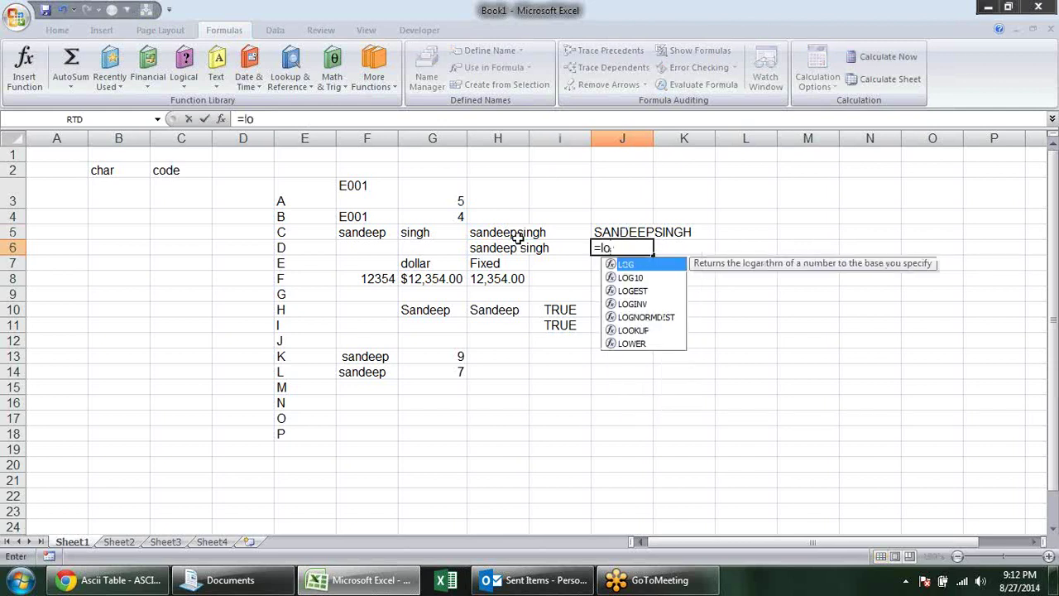
{"action": "type", "text": "w"}
{"action": "key", "text": "Tab"}
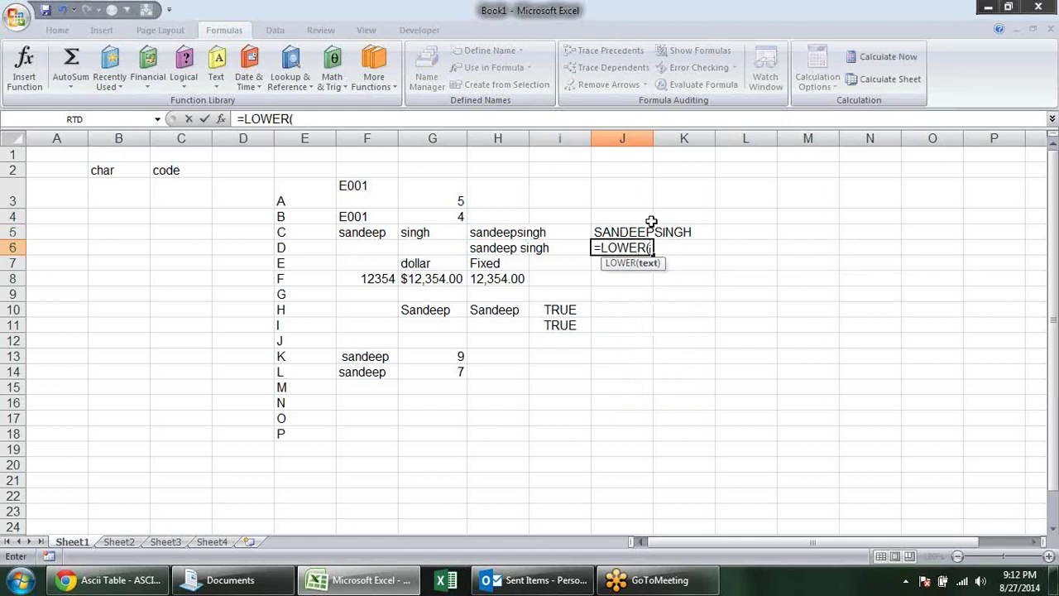
{"action": "left_click", "coordinate": [647, 232]}
{"action": "key", "text": "Return"}
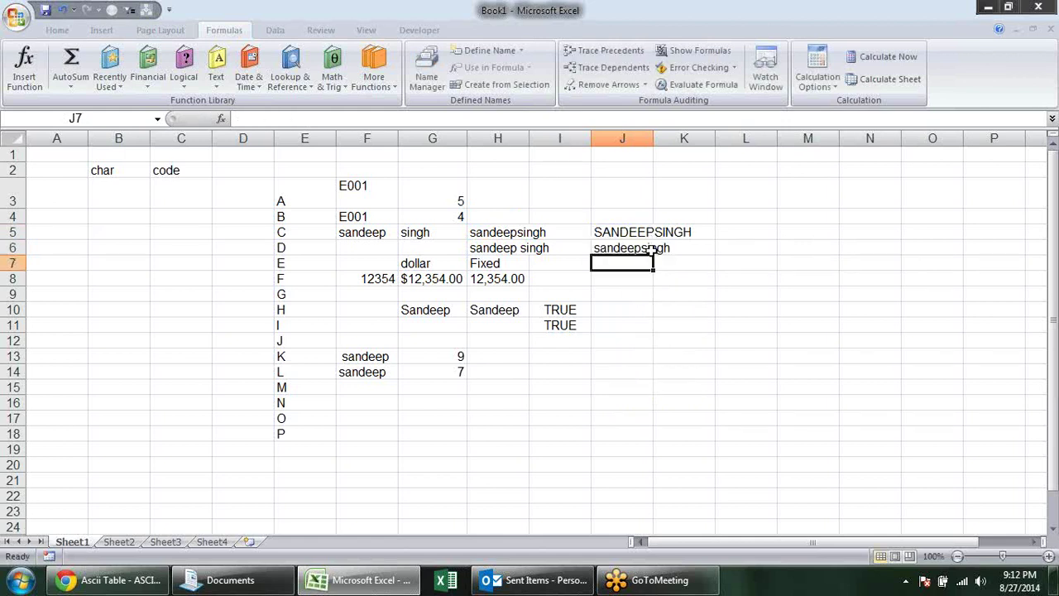
{"action": "type", "text": "="}
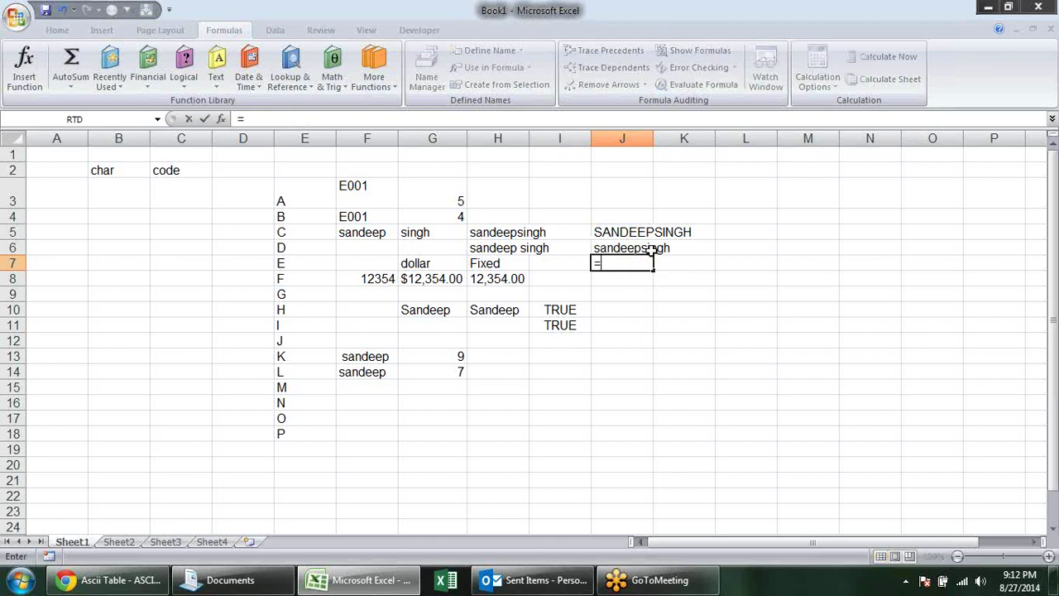
{"action": "type", "text": "pr"}
{"action": "key", "text": "Tab"}
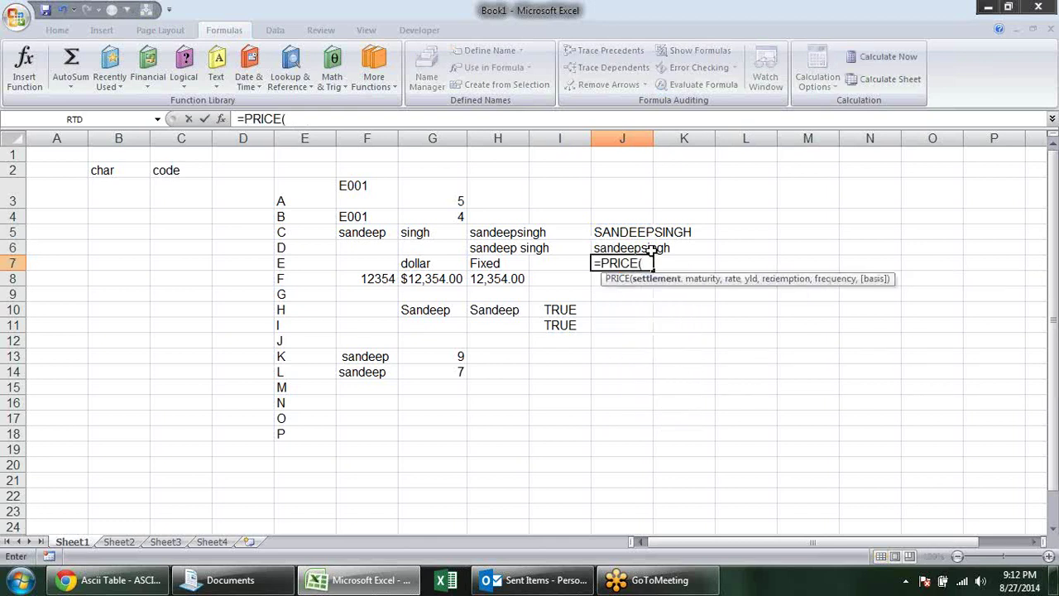
{"action": "key", "text": "BackSpace"}
{"action": "key", "text": "BackSpace"}
{"action": "key", "text": "BackSpace"}
{"action": "key", "text": "BackSpace"}
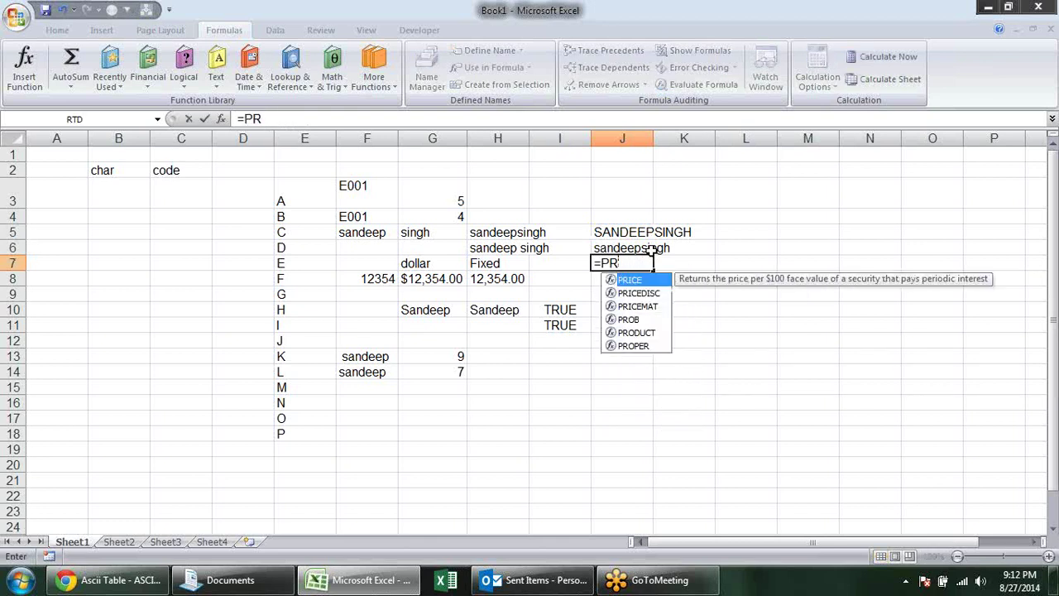
{"action": "type", "text": "o"}
{"action": "key", "text": "Down"}
{"action": "key", "text": "Down"}
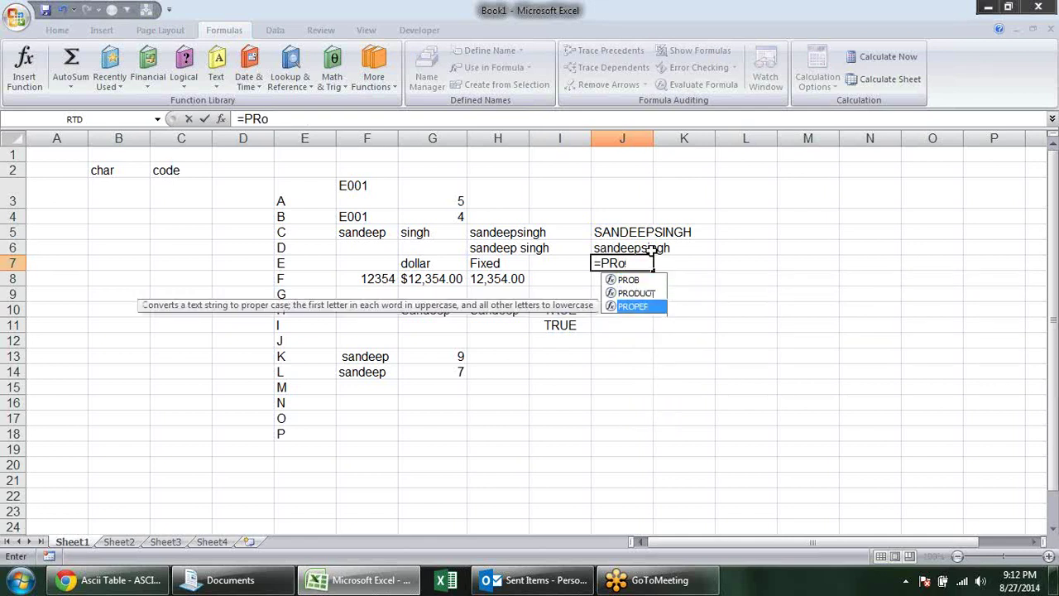
{"action": "key", "text": "Tab"}
{"action": "left_click", "coordinate": [499, 246]}
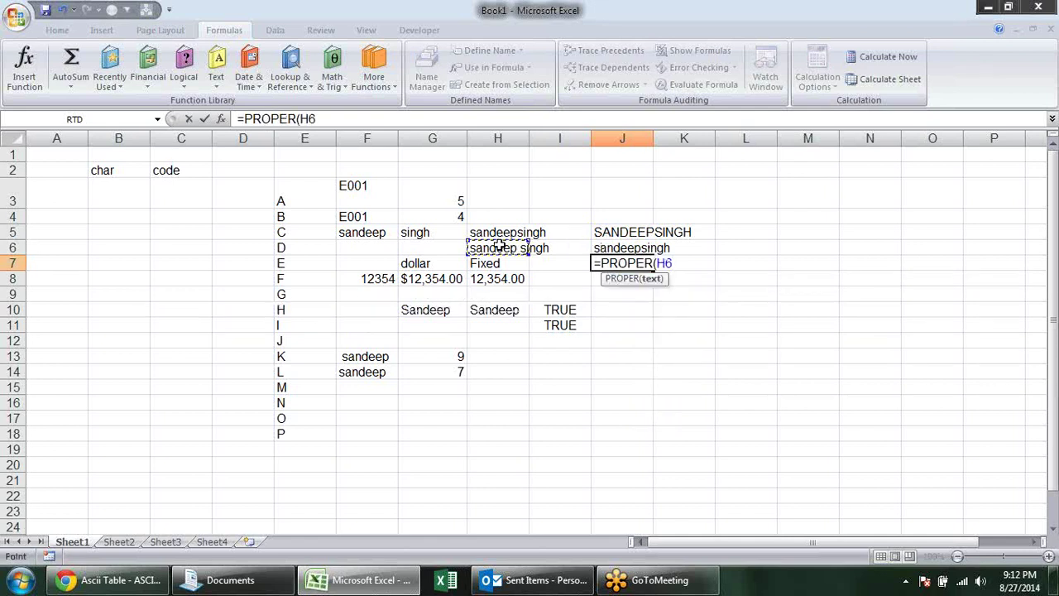
{"action": "key", "text": "Return"}
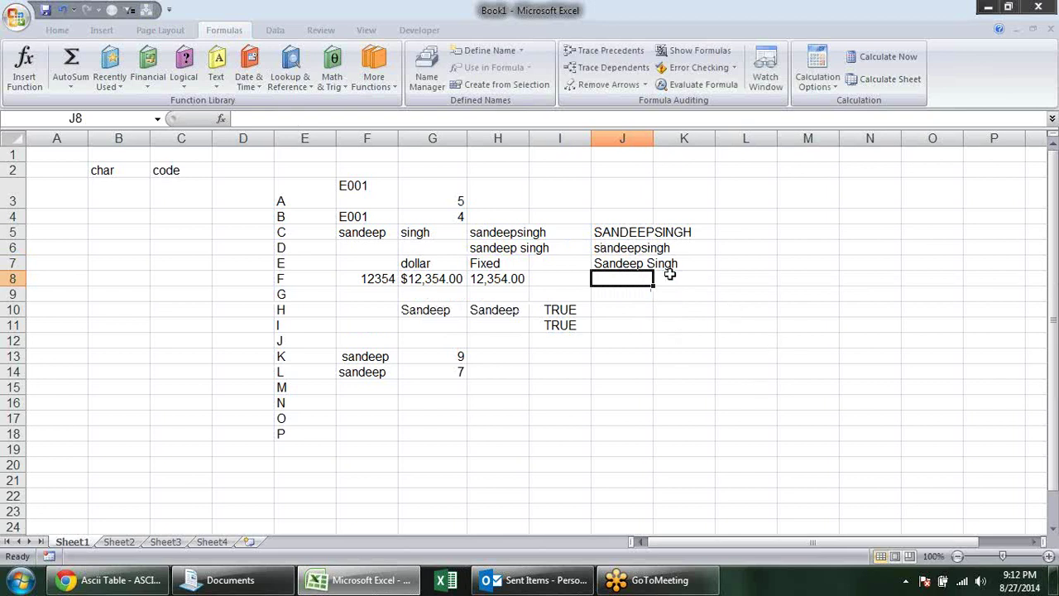
Step: Review the case formulas in J5:J7, then browse the Text functions list
{"action": "double_click", "coordinate": [645, 262]}
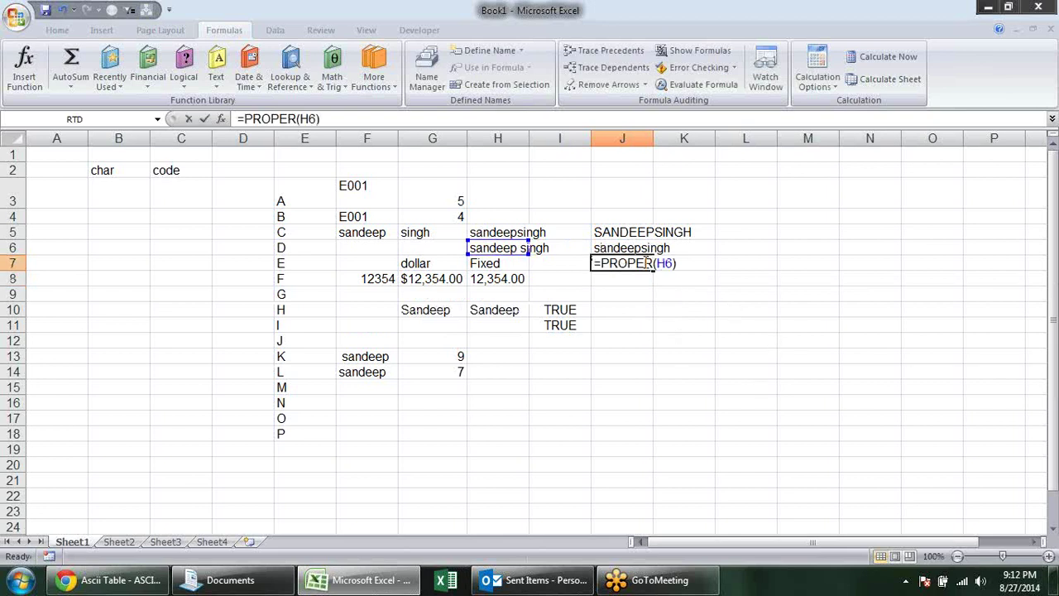
{"action": "double_click", "coordinate": [633, 232]}
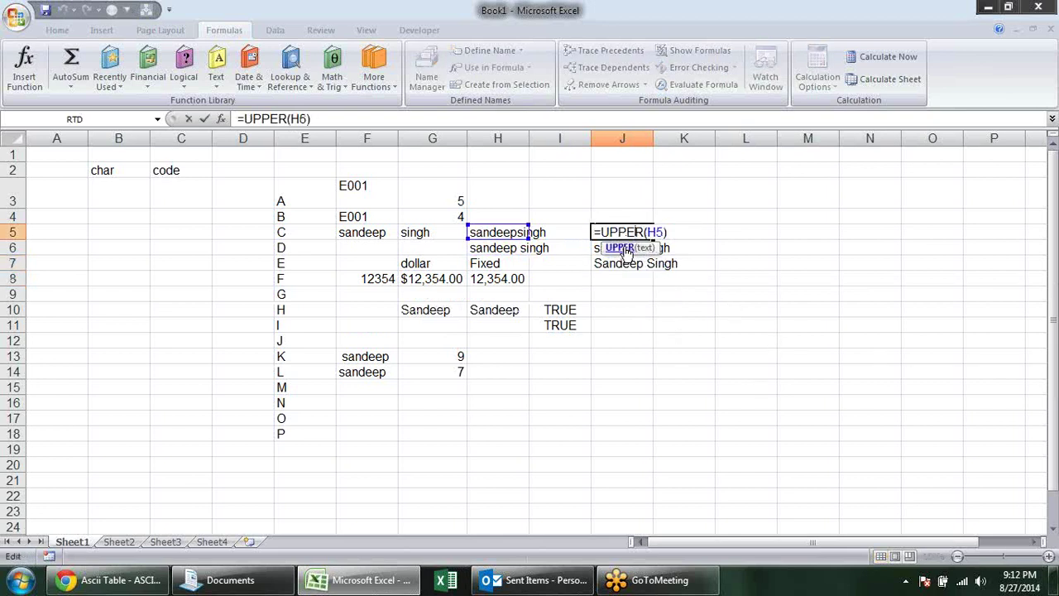
{"action": "key", "text": "Escape"}
{"action": "left_click", "coordinate": [602, 249]}
{"action": "left_click", "coordinate": [605, 263]}
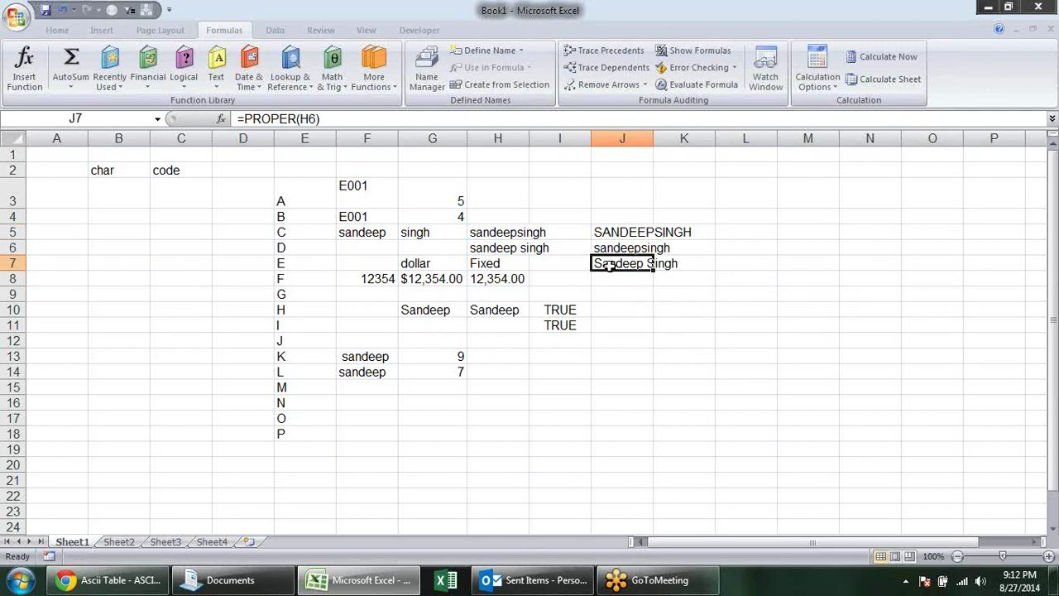
{"action": "left_click", "coordinate": [587, 354]}
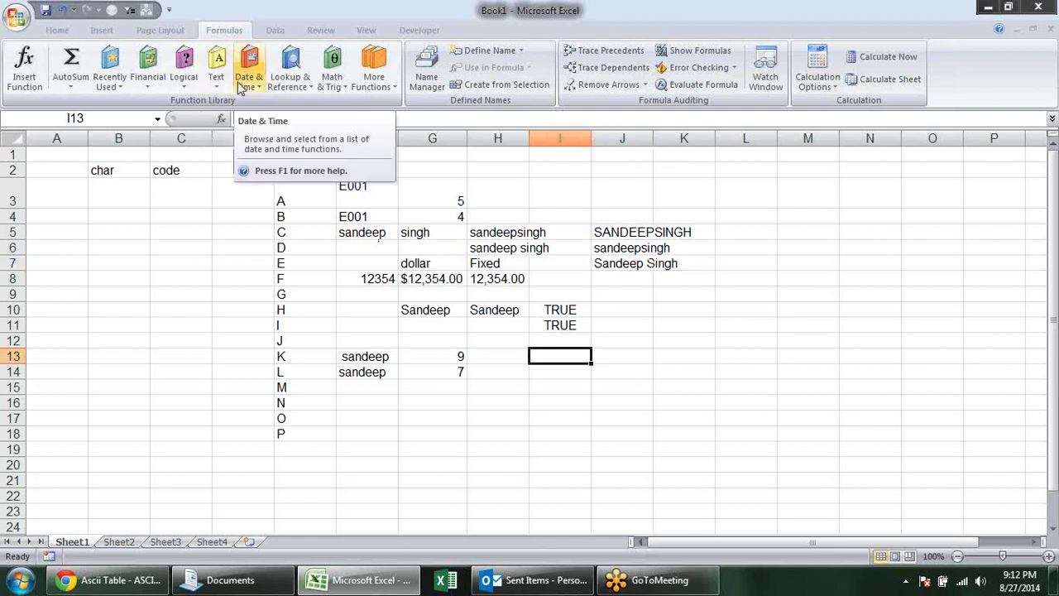
{"action": "left_click", "coordinate": [216, 70]}
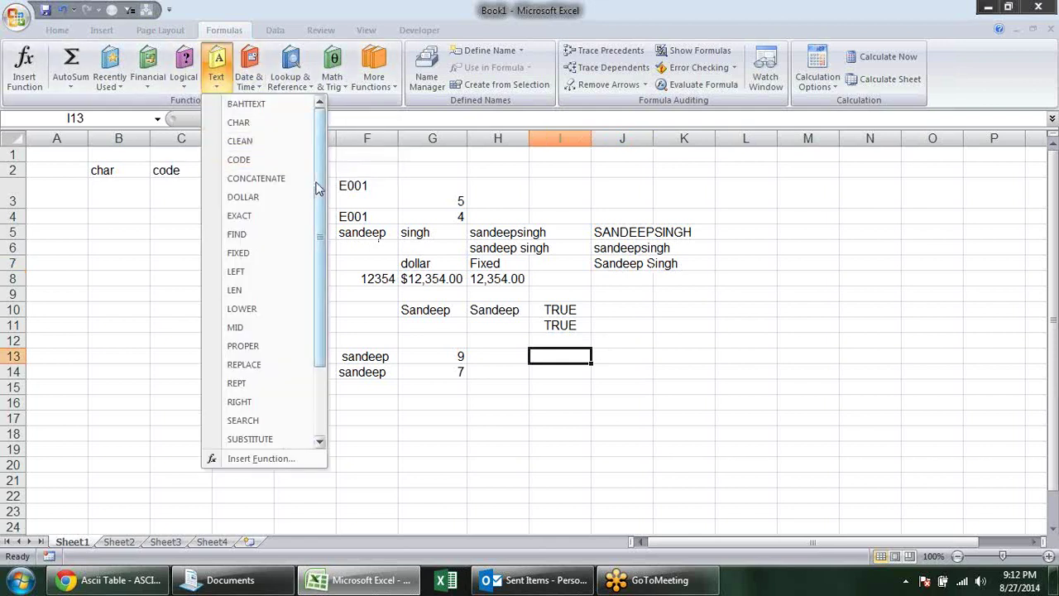
{"action": "left_click_drag", "start_coordinate": [319, 189], "coordinate": [322, 285]}
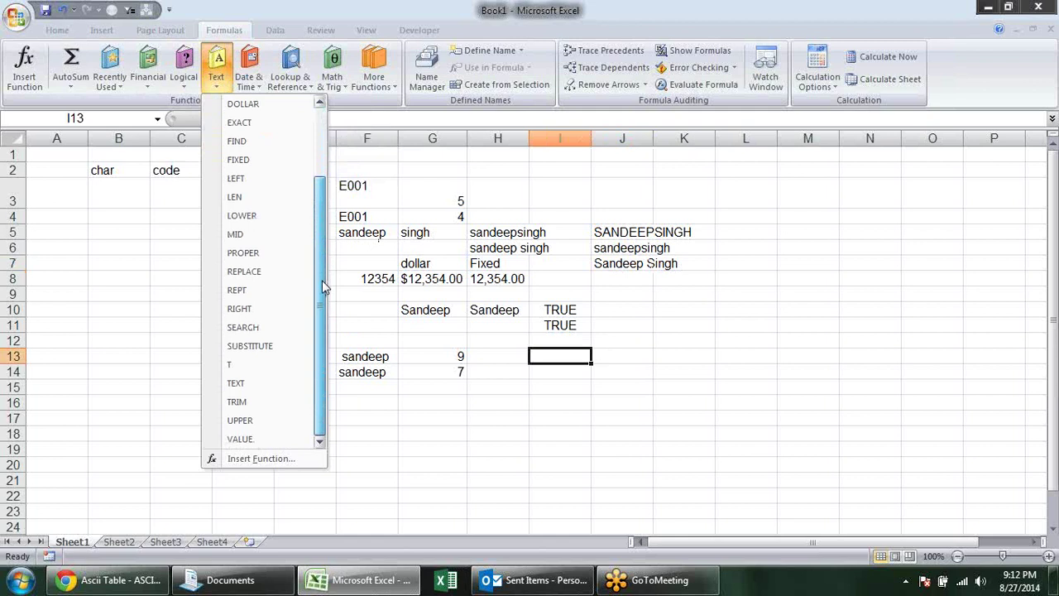
Step: Close the Text functions list and select cell J10
{"action": "key", "text": "Escape"}
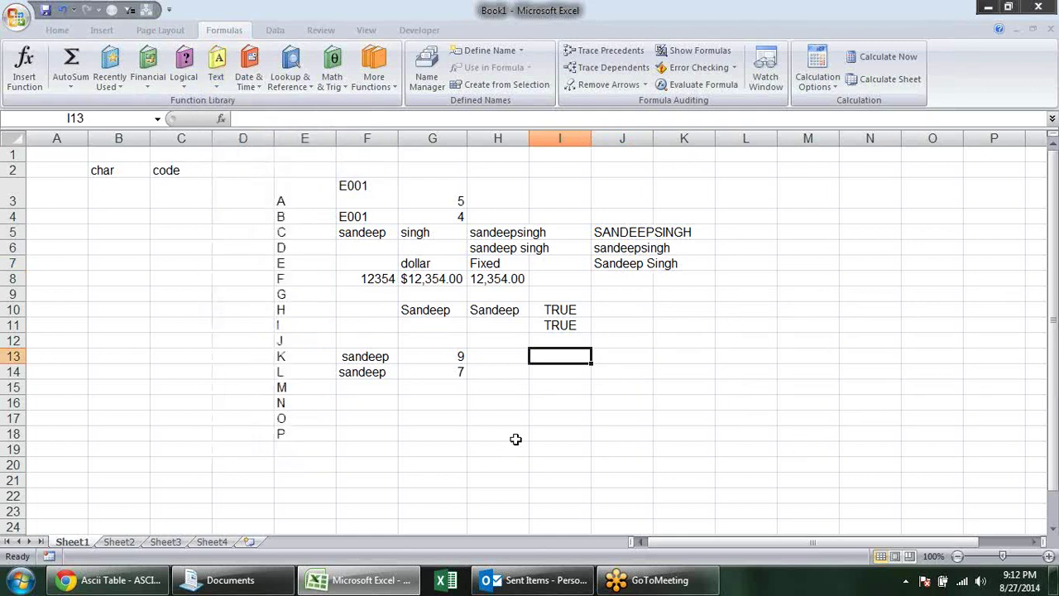
{"action": "left_click_drag", "start_coordinate": [672, 312], "coordinate": [684, 389]}
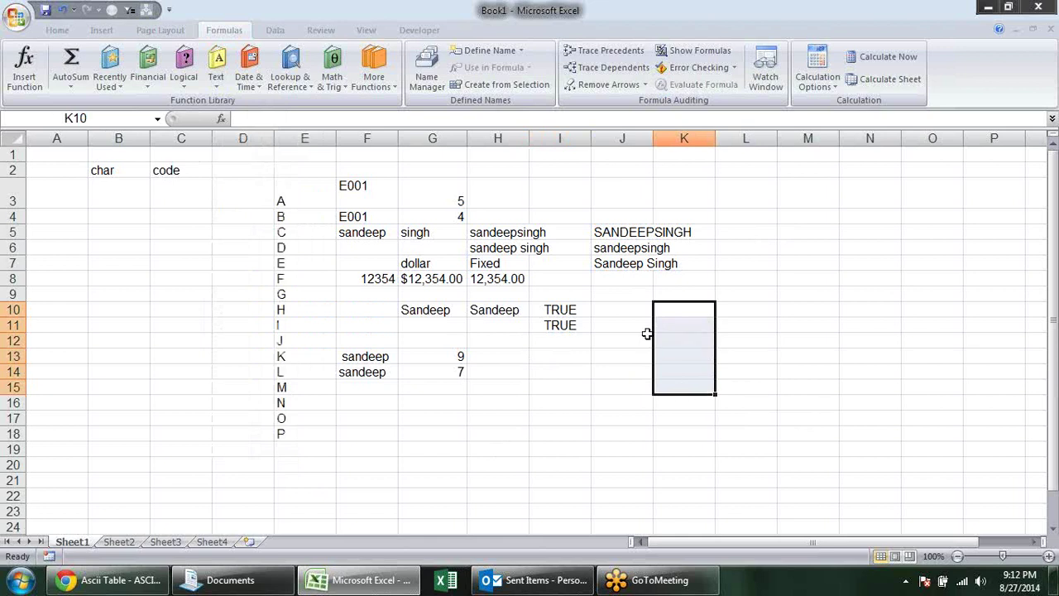
{"action": "left_click", "coordinate": [631, 310]}
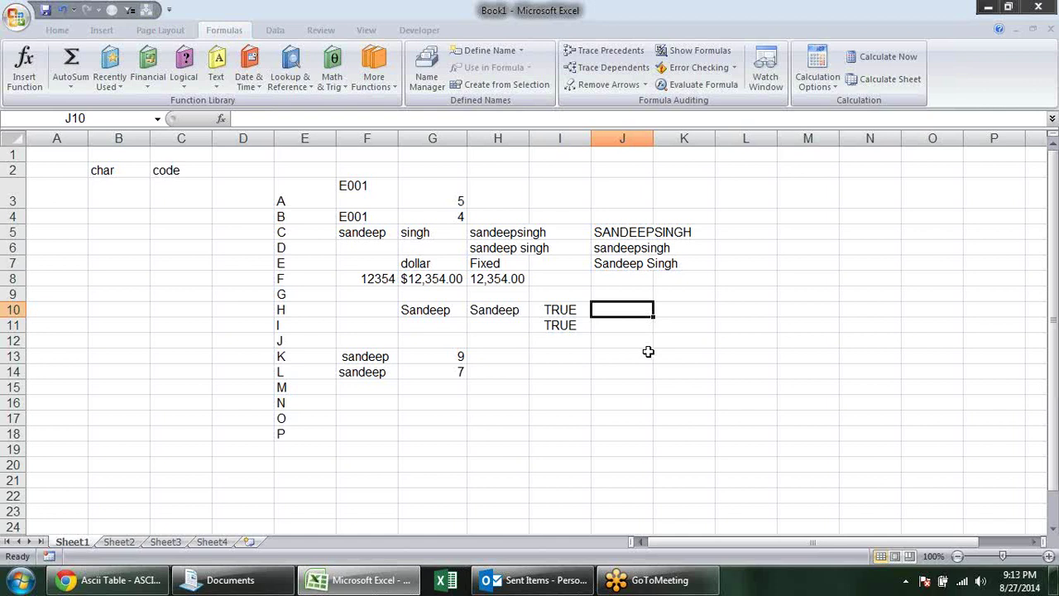
Step: Enter the numbers 123 and 12 in J10 and J11
{"action": "type", "text": "123"}
{"action": "key", "text": "Return"}
{"action": "type", "text": "12"}
{"action": "key", "text": "Return"}
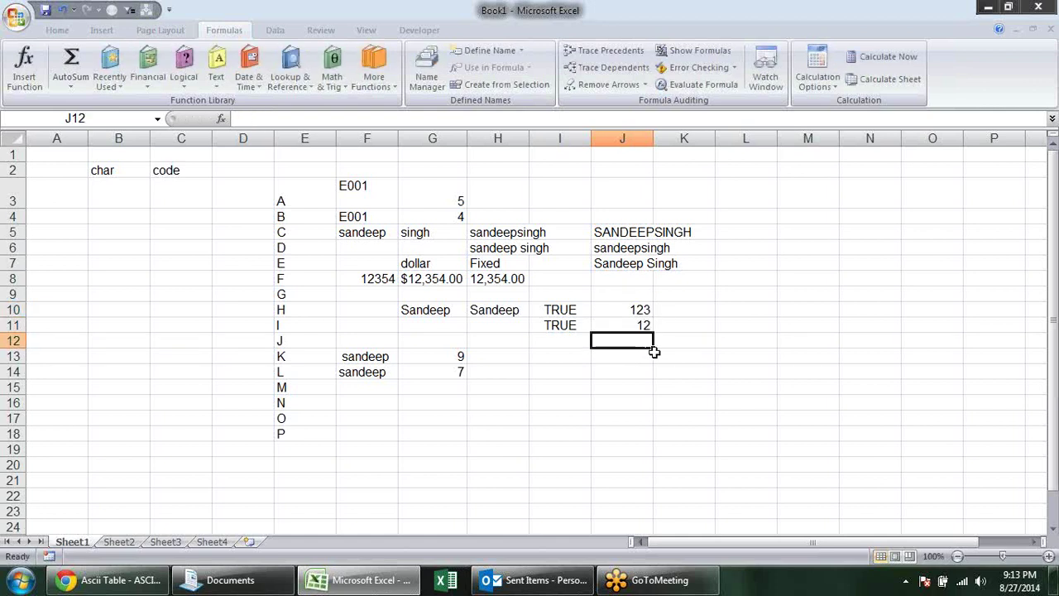
Step: Enter =TEXT(J10,"#.00") in K10 to show 123.00
{"action": "left_click", "coordinate": [690, 307]}
{"action": "type", "text": "=te"}
{"action": "key", "text": "Tab"}
{"action": "key", "text": "Left"}
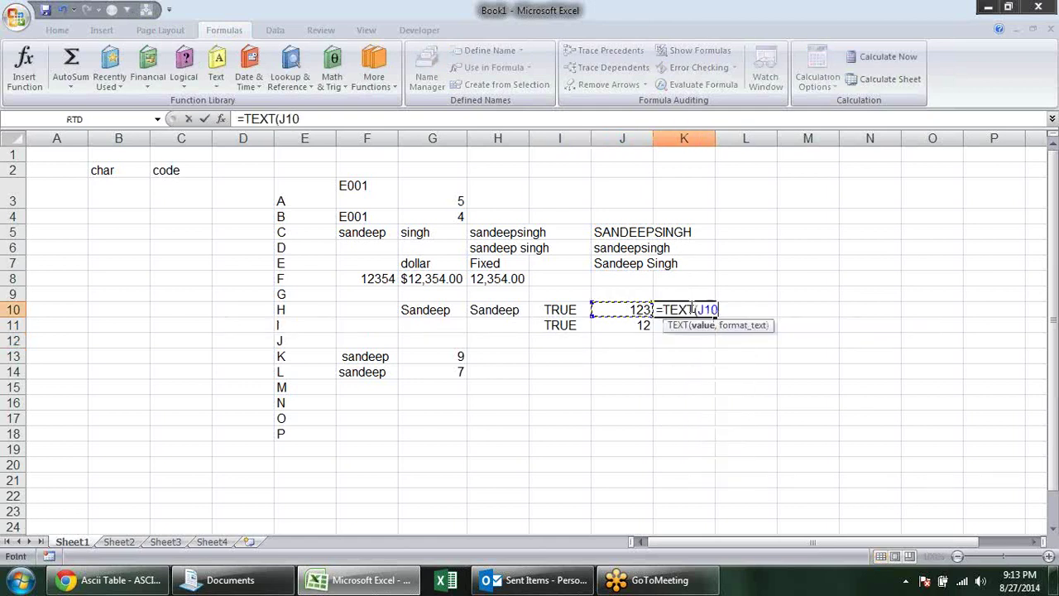
{"action": "key", "text": "F8"}
{"action": "key", "text": "BackSpace"}
{"action": "key", "text": "BackSpace"}
{"action": "key", "text": "BackSpace"}
{"action": "key", "text": "BackSpace"}
{"action": "type", "text": ","}
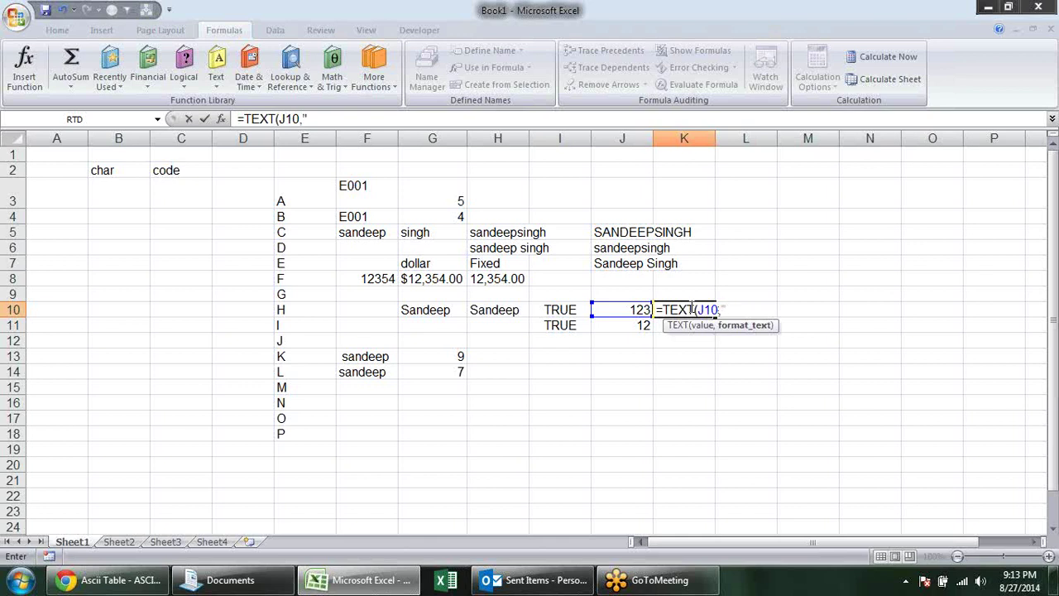
{"action": "type", "text": "#"}
{"action": "type", "text": ".00\")"}
{"action": "key", "text": "Return"}
Step: Copy the K10 formula to K11 (12.00), clear K12, and insert today's date in I13
{"action": "left_click", "coordinate": [686, 311]}
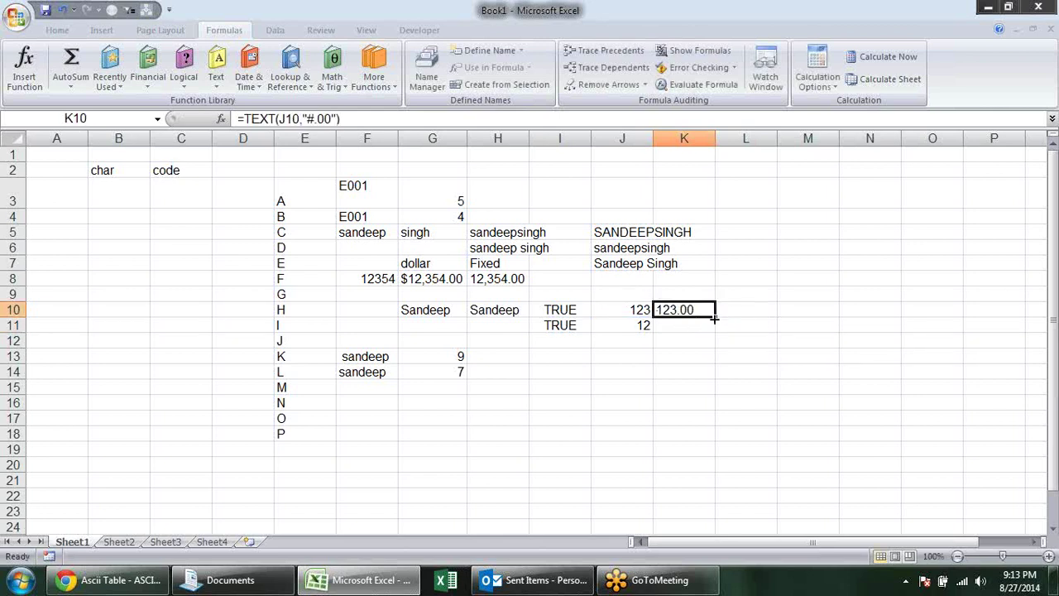
{"action": "left_click_drag", "start_coordinate": [717, 317], "coordinate": [717, 348]}
{"action": "left_click", "coordinate": [683, 339]}
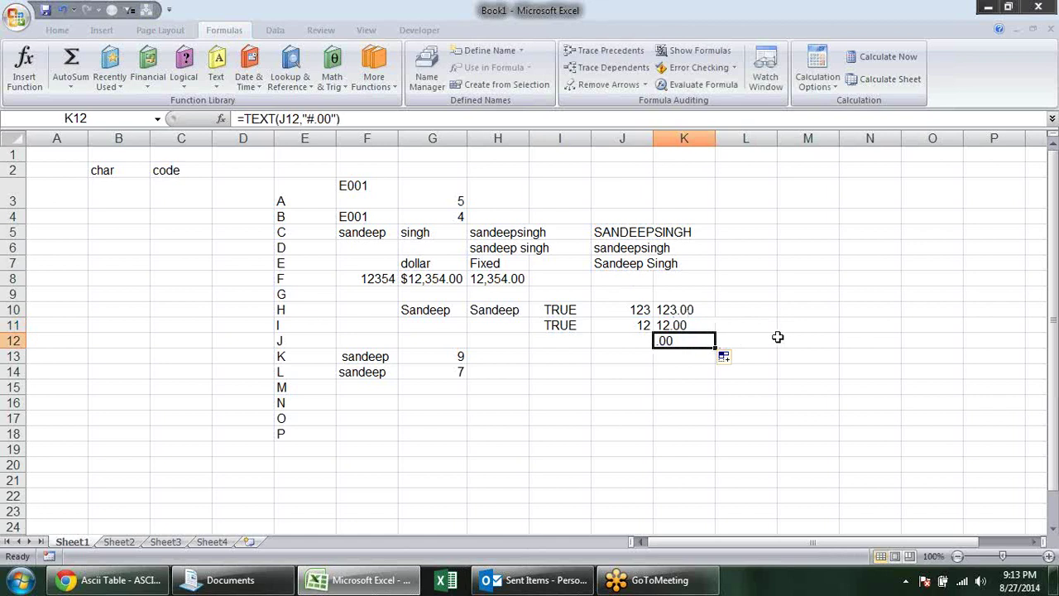
{"action": "key", "text": "Delete"}
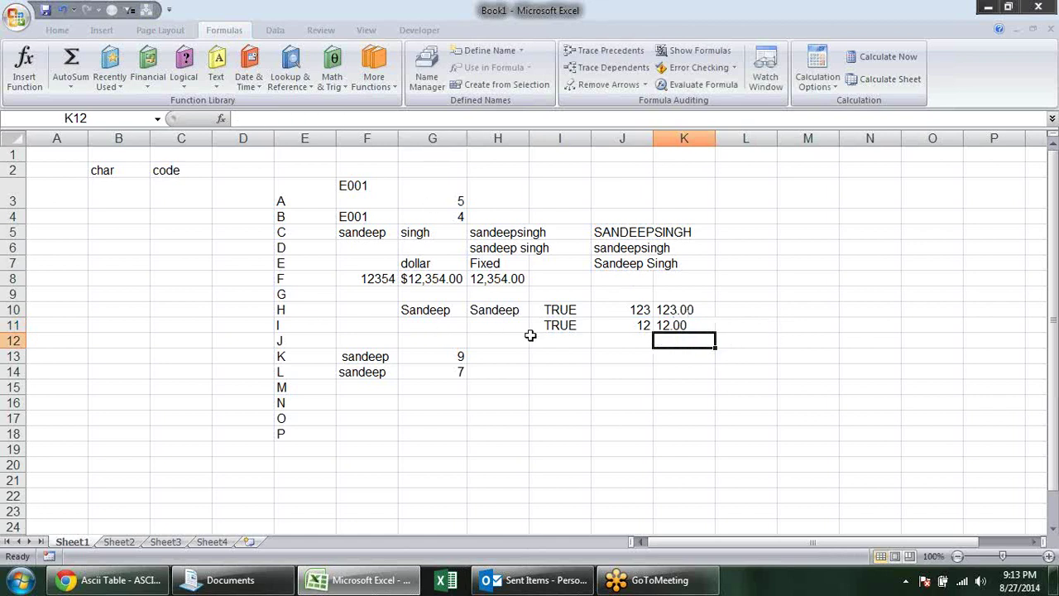
{"action": "left_click", "coordinate": [546, 356]}
{"action": "key", "text": "ctrl+semicolon"}
Step: Enter =TEXT(I13,"dd-mmm-yy") in J13 to show 27-Aug-14, then review the formula
{"action": "key", "text": "Return"}
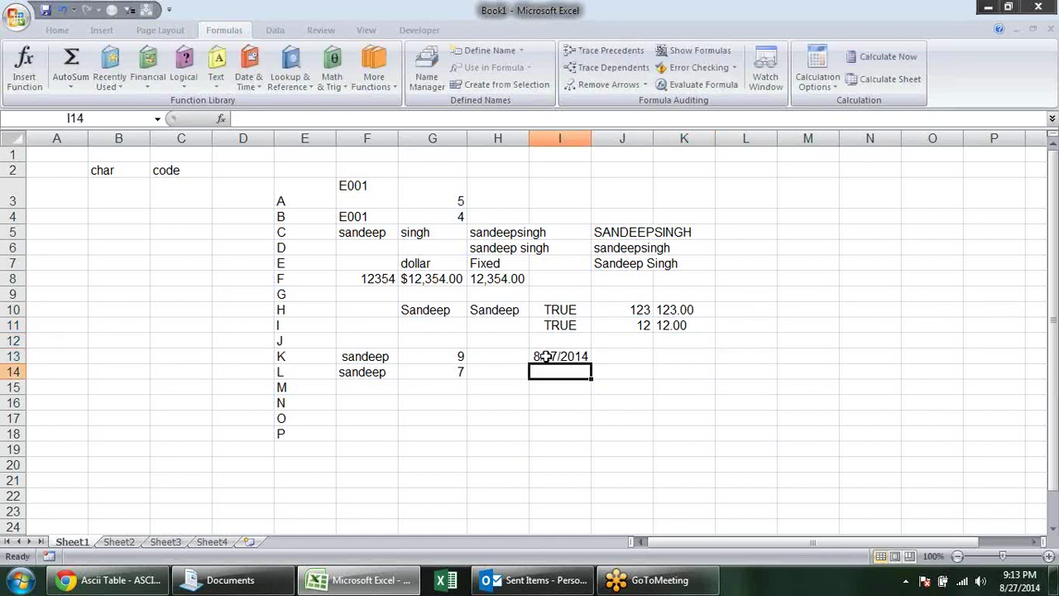
{"action": "left_click", "coordinate": [642, 357]}
{"action": "type", "text": "="}
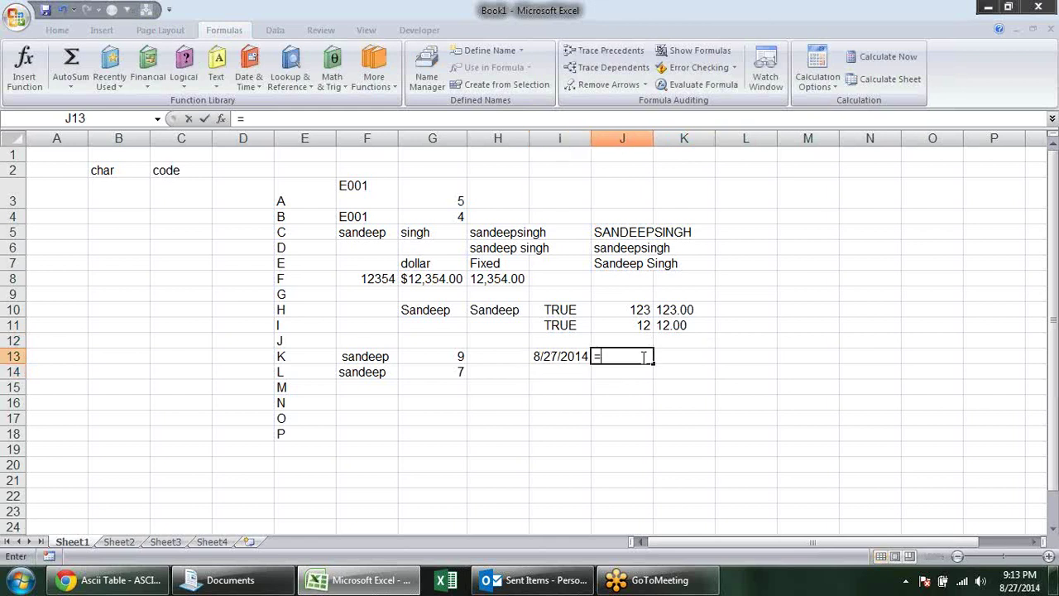
{"action": "type", "text": "tex"}
{"action": "key", "text": "Tab"}
{"action": "left_click", "coordinate": [565, 355]}
{"action": "type", "text": ","}
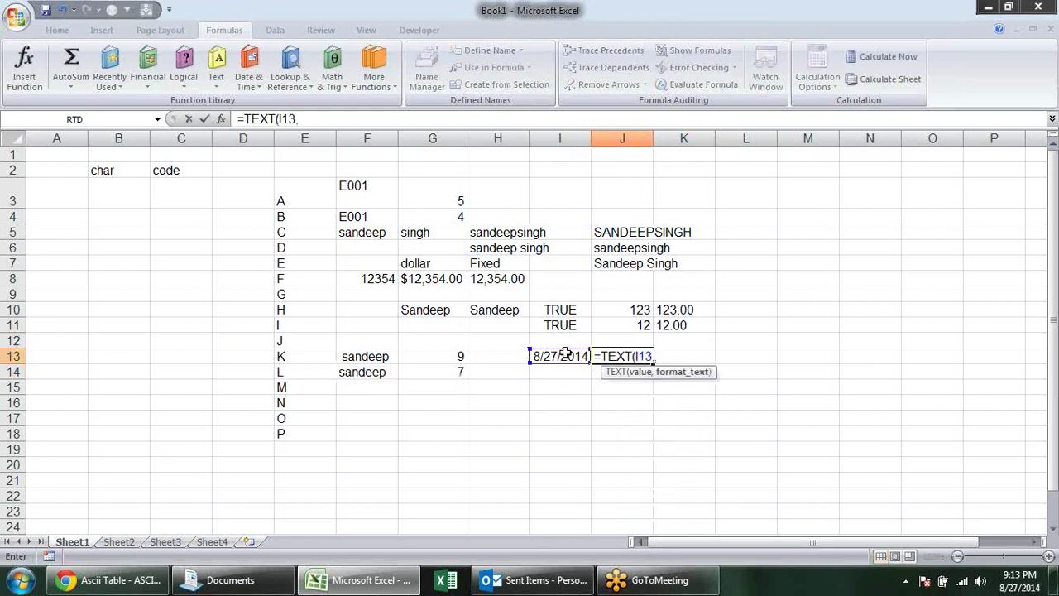
{"action": "type", "text": "dd"}
{"action": "type", "text": "-mmm"}
{"action": "type", "text": "-yy"}
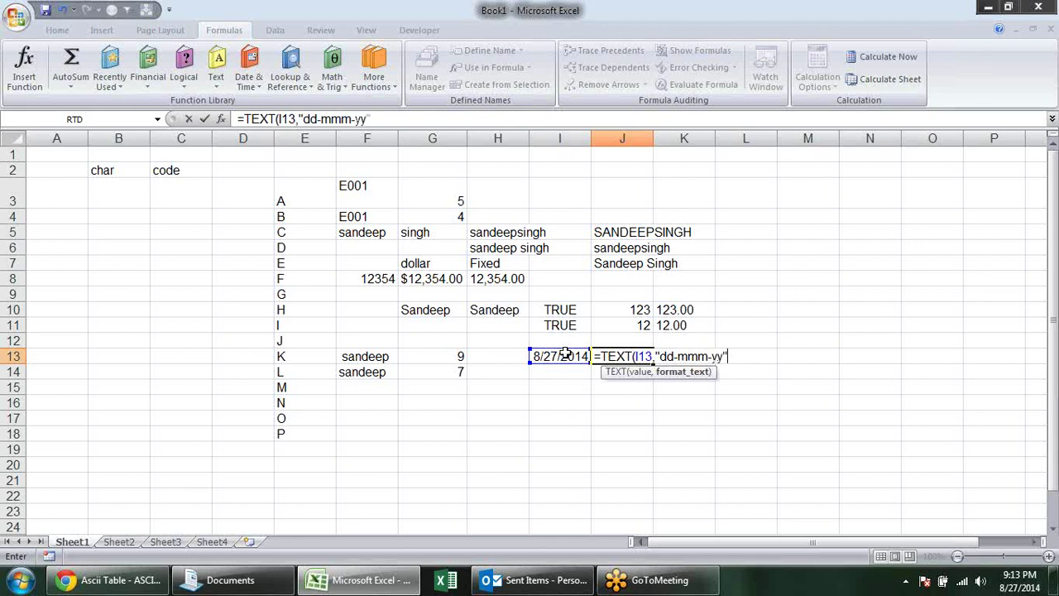
{"action": "type", "text": ")"}
{"action": "key", "text": "Return"}
{"action": "left_click", "coordinate": [627, 357]}
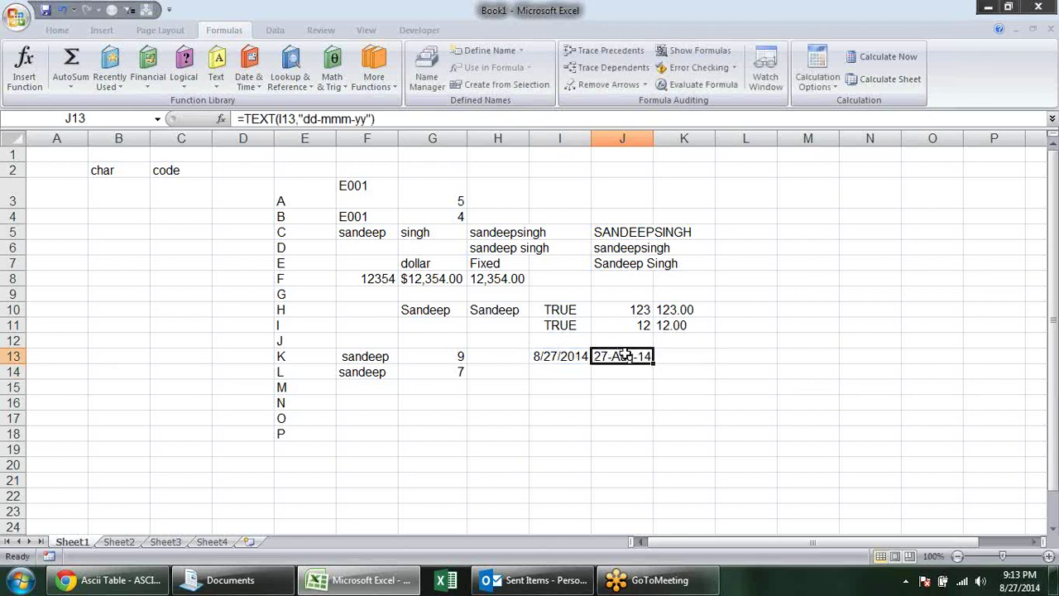
{"action": "double_click", "coordinate": [633, 357]}
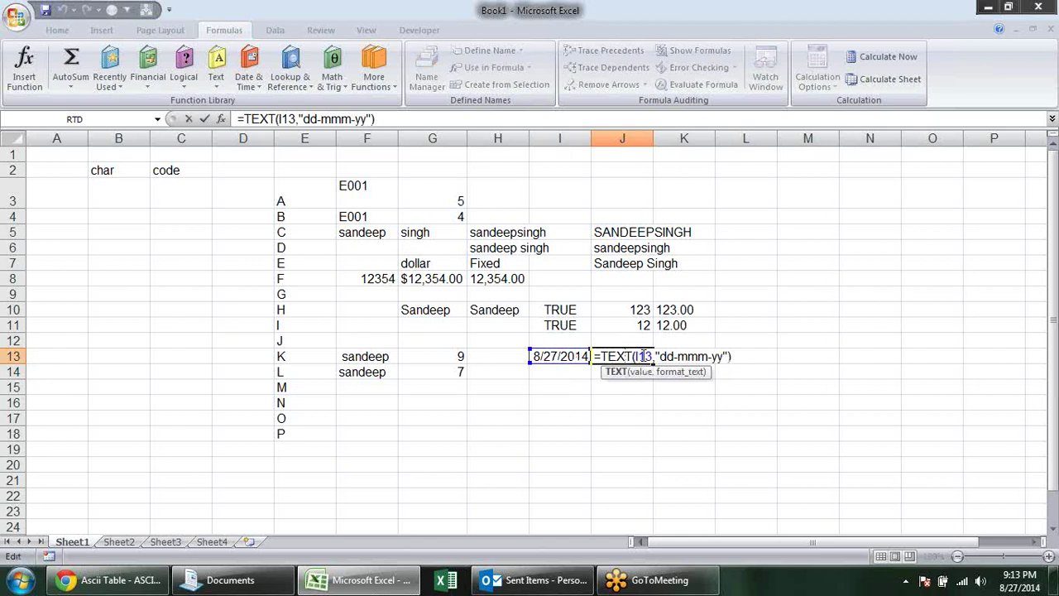
{"action": "key", "text": "Return"}
{"action": "left_click", "coordinate": [700, 312]}
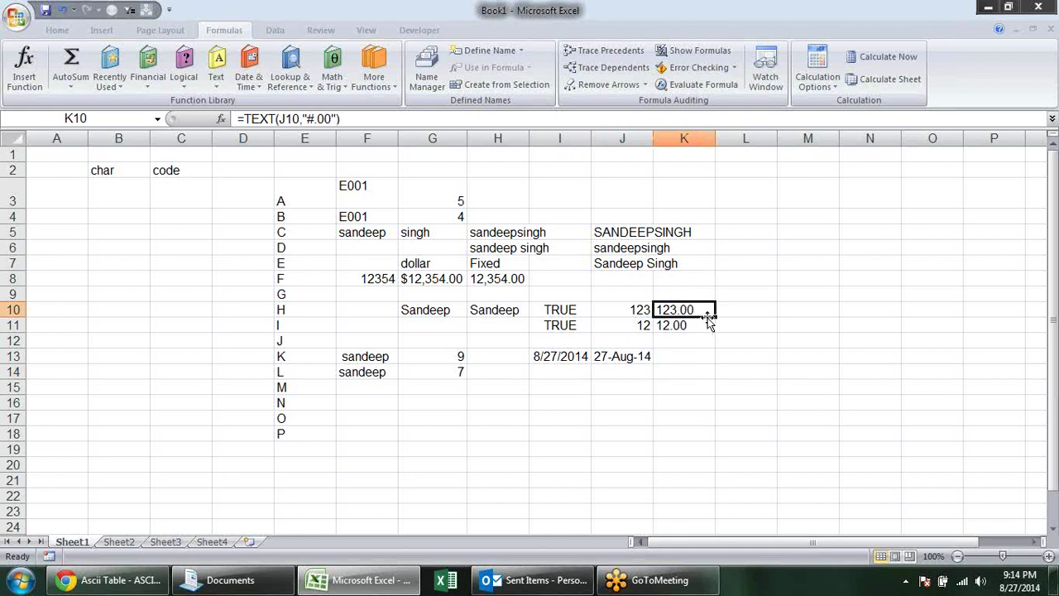
Step: Enter 10 in L10 and the product =K10*L10 in M10, giving 1230
{"action": "left_click", "coordinate": [767, 307]}
{"action": "type", "text": "123.0"}
{"action": "key", "text": "Return"}
{"action": "left_click", "coordinate": [767, 307]}
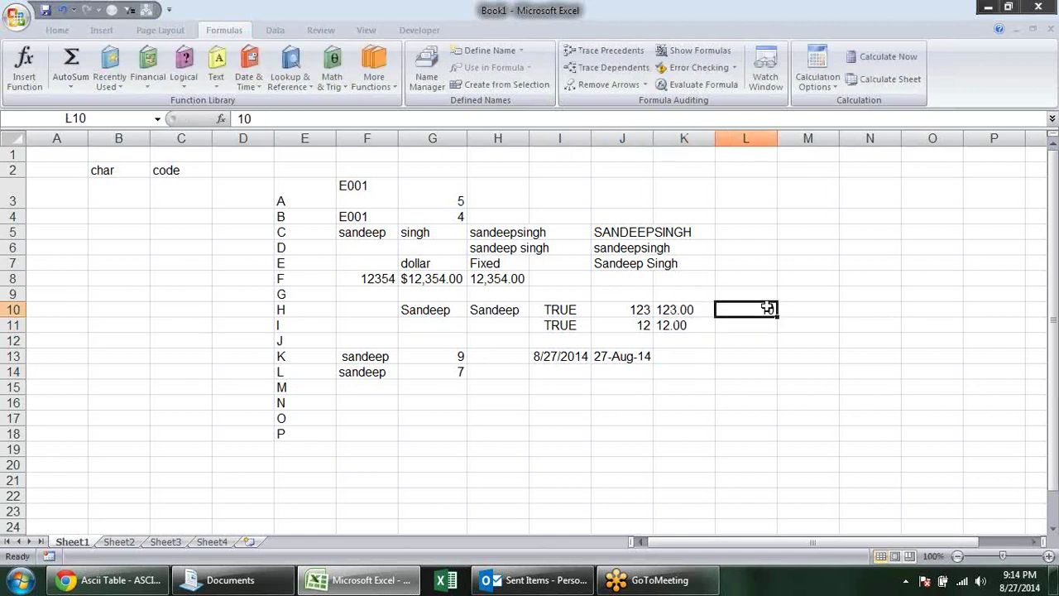
{"action": "key", "text": "Right"}
{"action": "type", "text": "="}
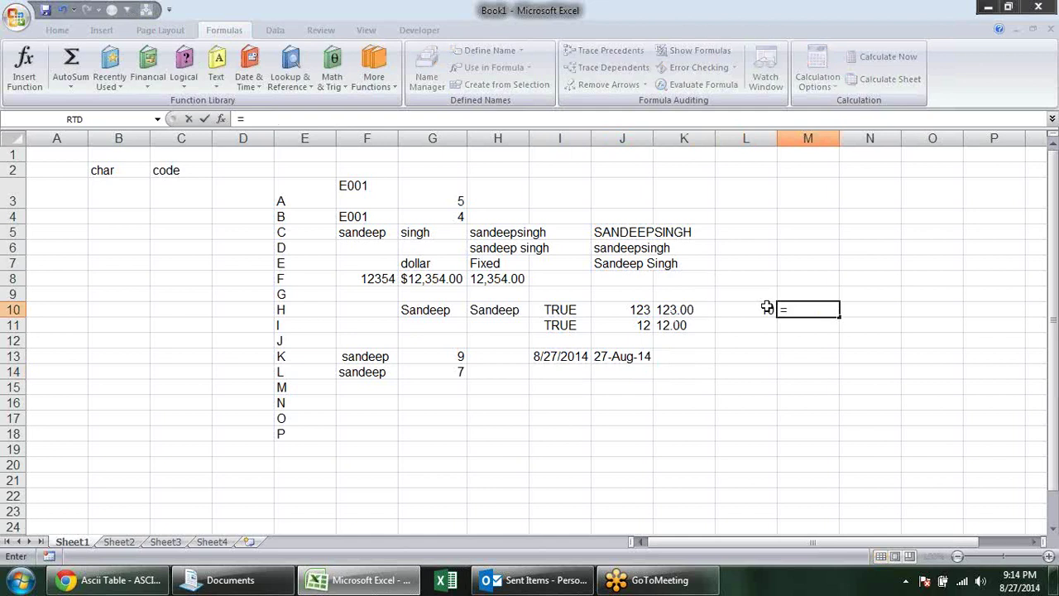
{"action": "key", "text": "Left"}
{"action": "key", "text": "Left"}
{"action": "type", "text": "*"}
{"action": "left_click", "coordinate": [740, 298]}
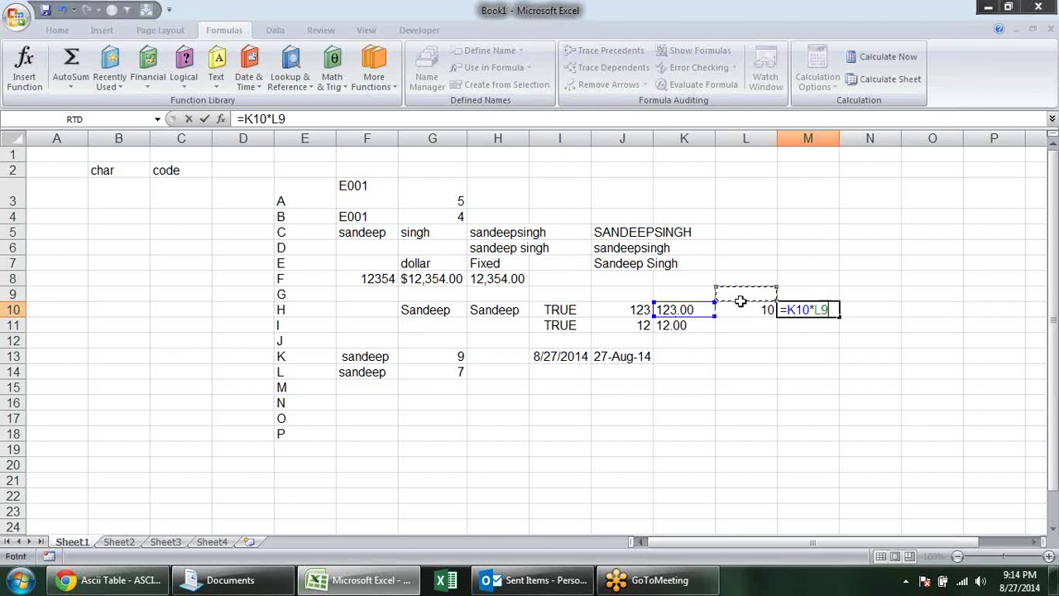
{"action": "left_click", "coordinate": [737, 310]}
{"action": "key", "text": "Return"}
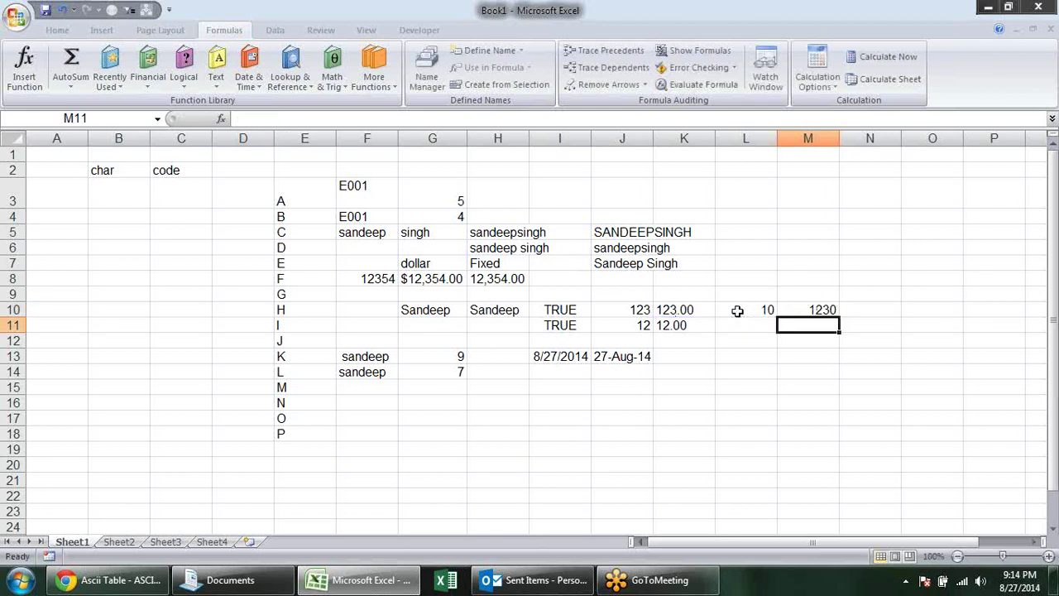
Step: Replace the M10 formula with =VALUE(L10), showing 10
{"action": "left_click", "coordinate": [794, 304]}
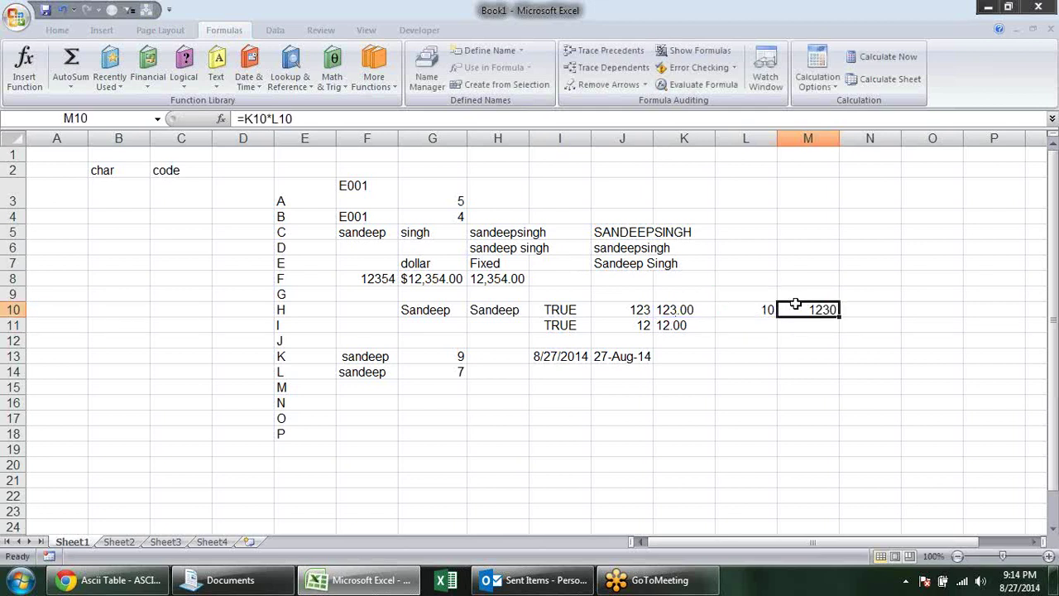
{"action": "type", "text": "=vl"}
{"action": "key", "text": "BackSpace"}
{"action": "type", "text": "al"}
{"action": "key", "text": "Tab"}
{"action": "left_click", "coordinate": [756, 309]}
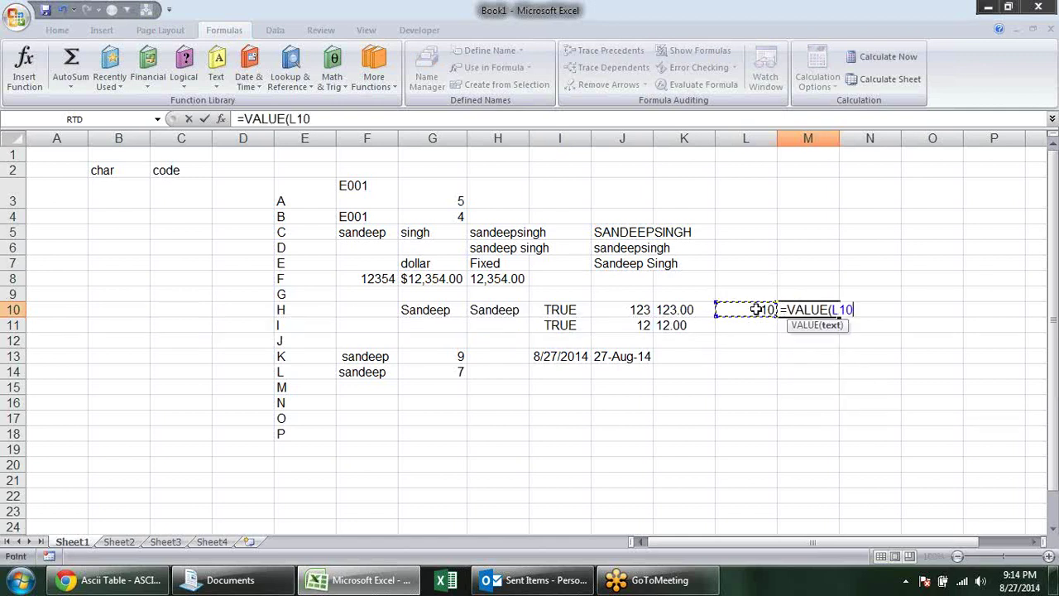
{"action": "type", "text": ")"}
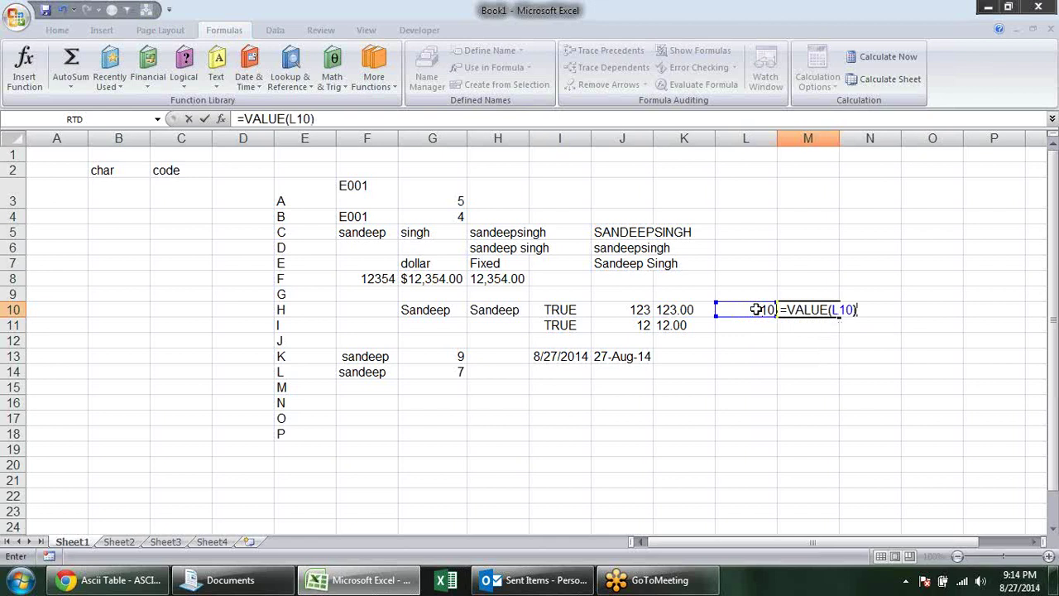
{"action": "key", "text": "Return"}
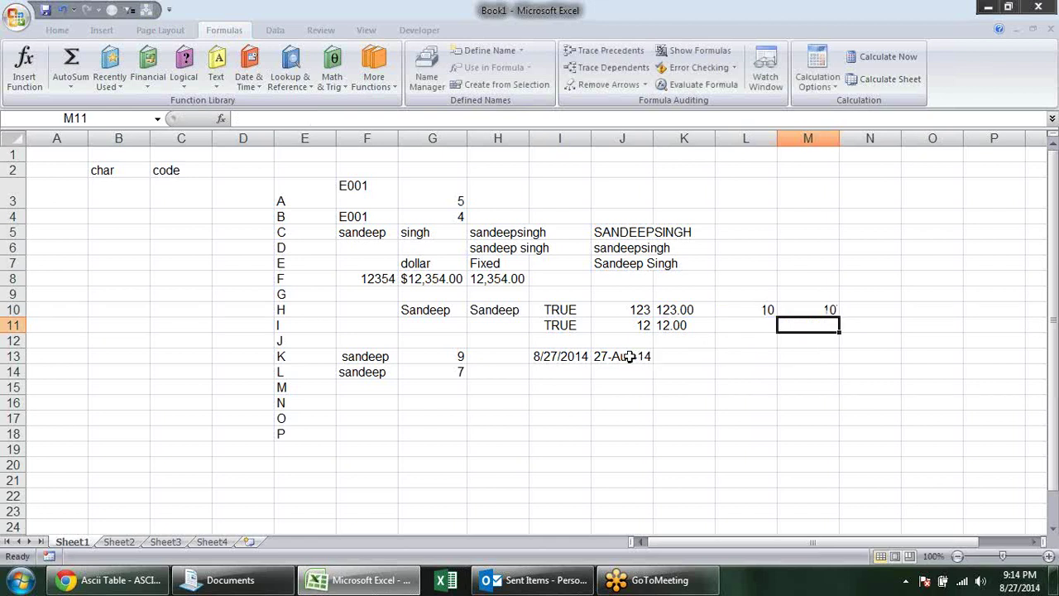
{"action": "left_click", "coordinate": [627, 356]}
{"action": "left_click", "coordinate": [699, 359]}
Step: Enter 2 in K13, test =J13+K13 in L13 as a date, then clear L13
{"action": "type", "text": "2"}
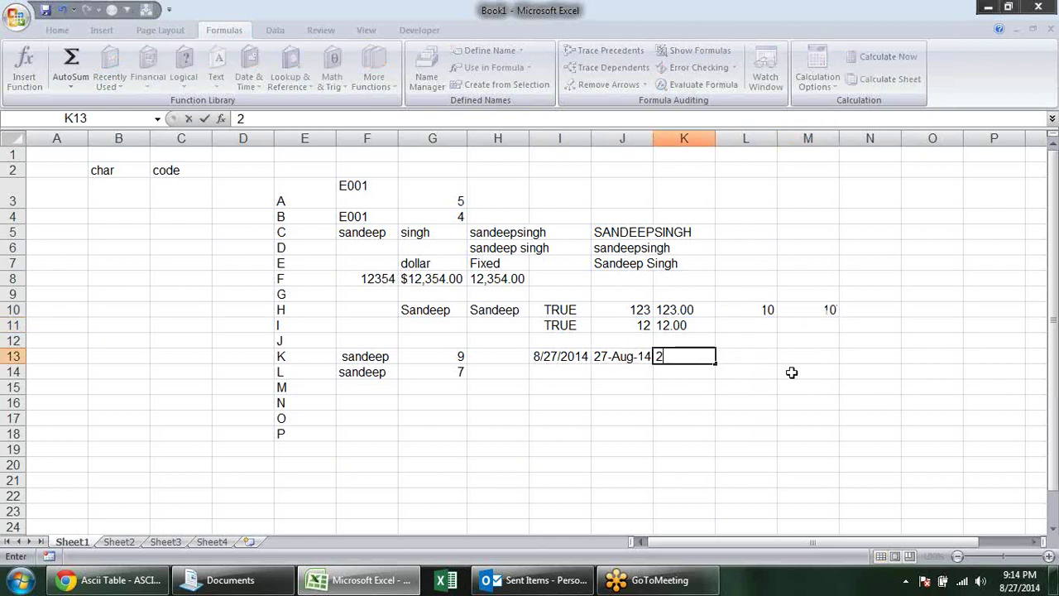
{"action": "key", "text": "Tab"}
{"action": "type", "text": "="}
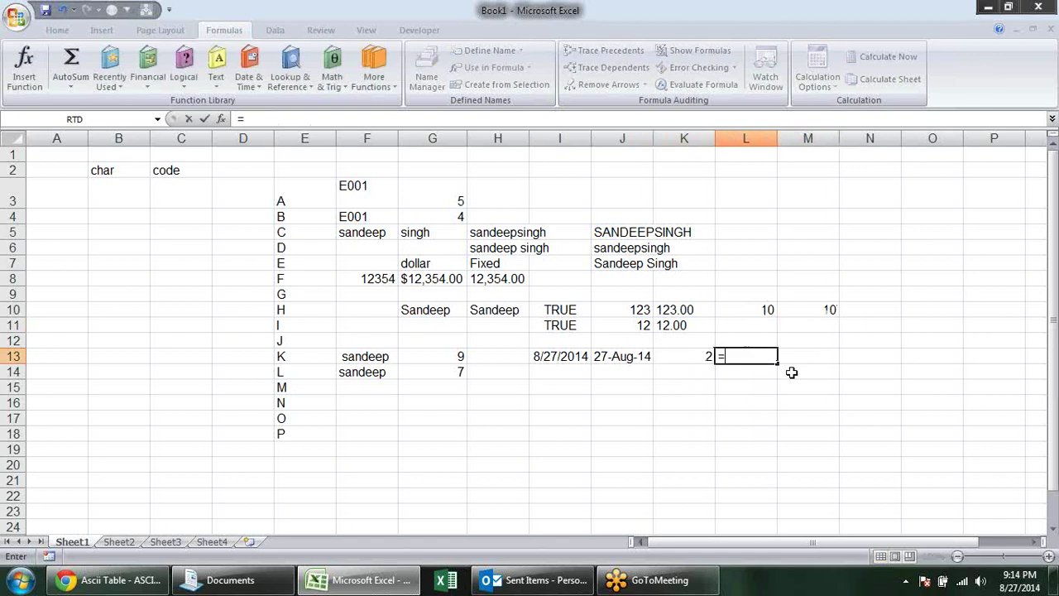
{"action": "key", "text": "Left"}
{"action": "key", "text": "Left"}
{"action": "type", "text": "+"}
{"action": "key", "text": "Left"}
{"action": "key", "text": "Return"}
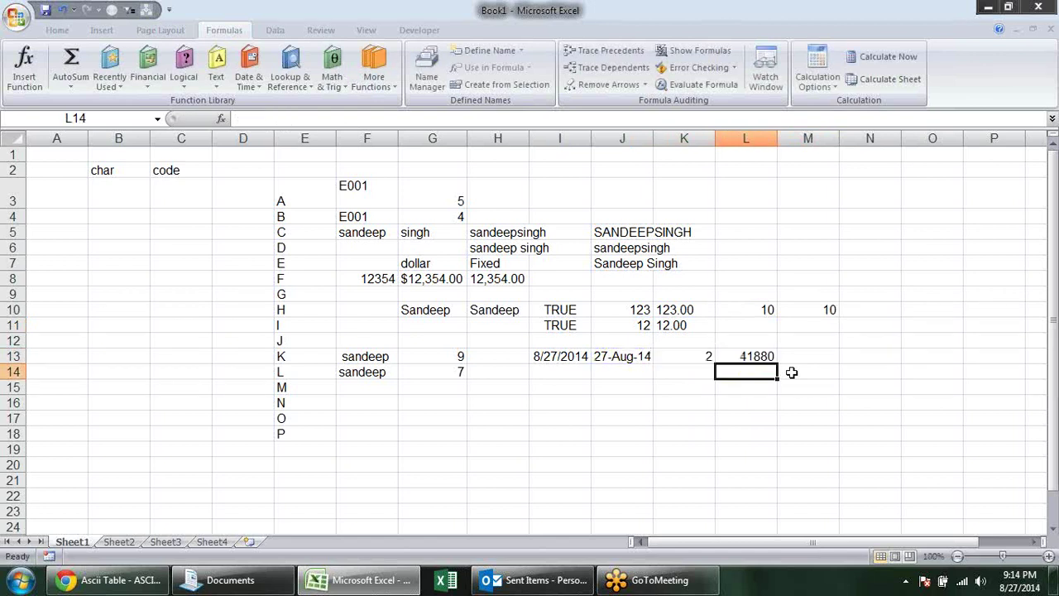
{"action": "key", "text": "Up"}
{"action": "key", "text": "ctrl+shift+3"}
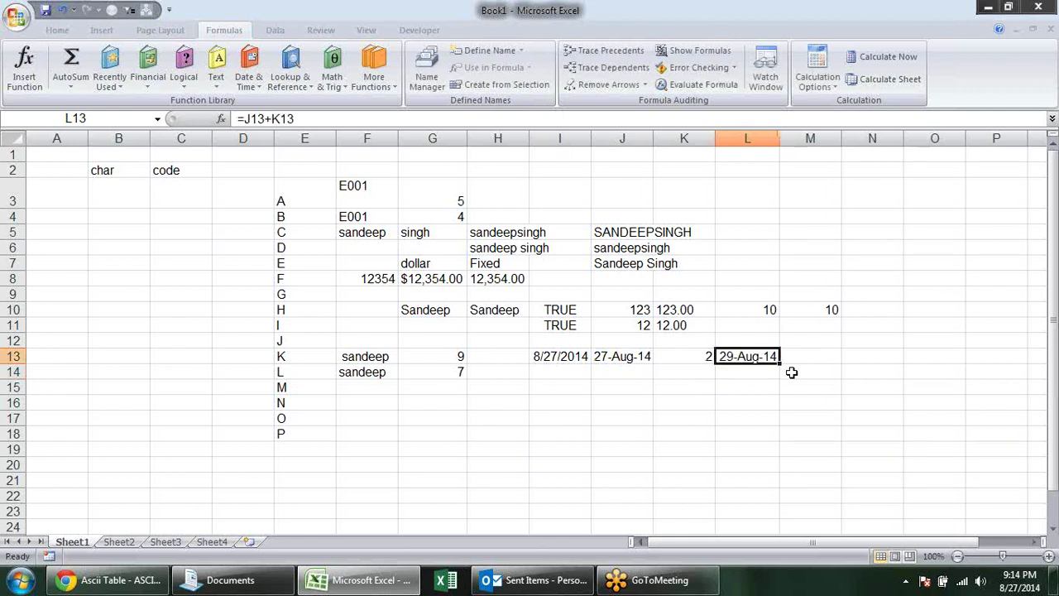
{"action": "key", "text": "Delete"}
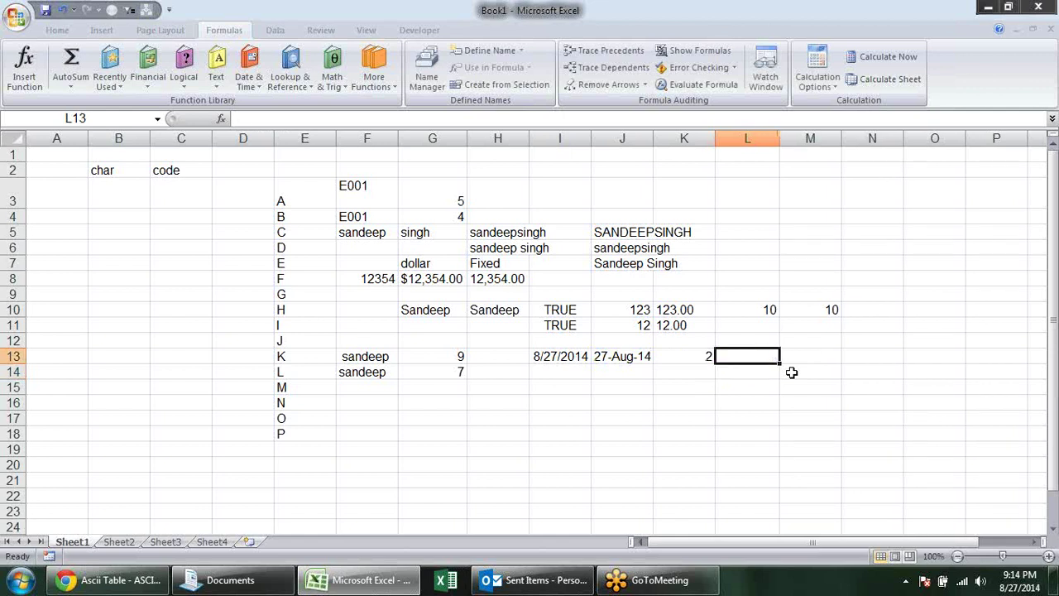
Step: Browse the Text functions list again, then select K15 for sample values
{"action": "left_click", "coordinate": [494, 391]}
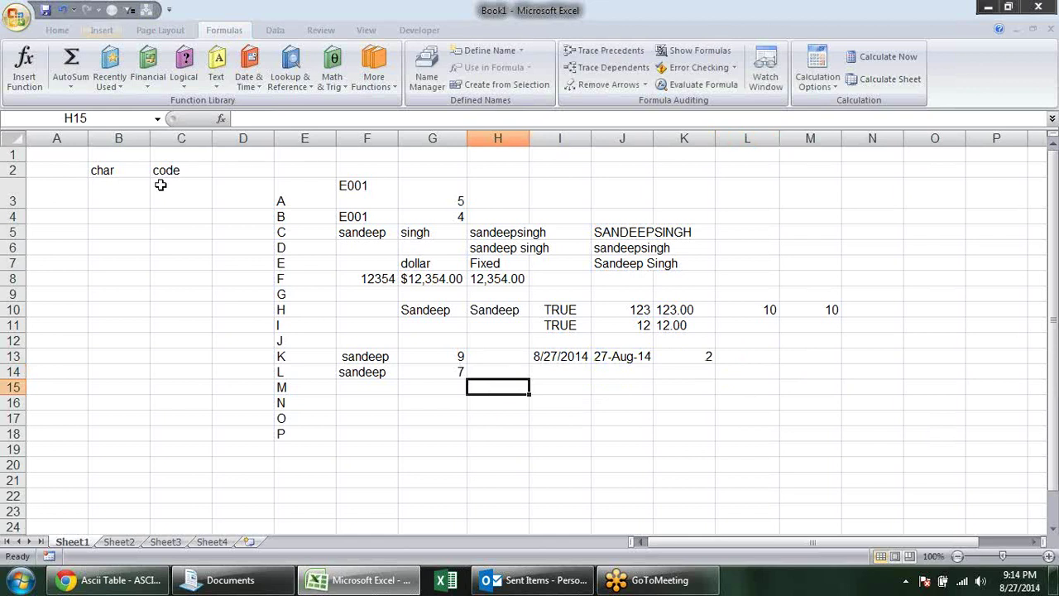
{"action": "left_click", "coordinate": [217, 66]}
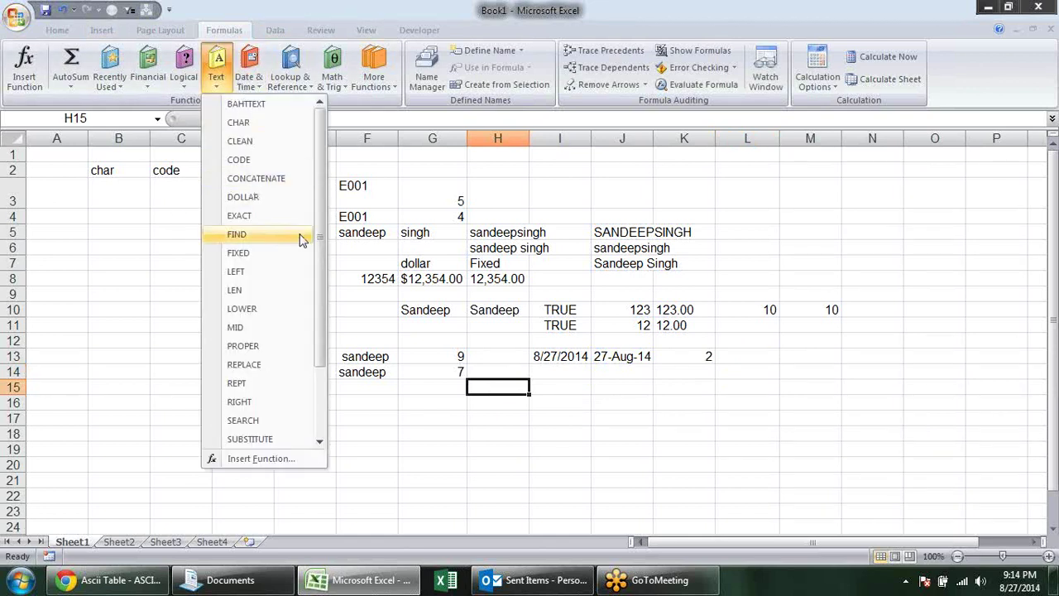
{"action": "left_click_drag", "start_coordinate": [322, 224], "coordinate": [326, 295]}
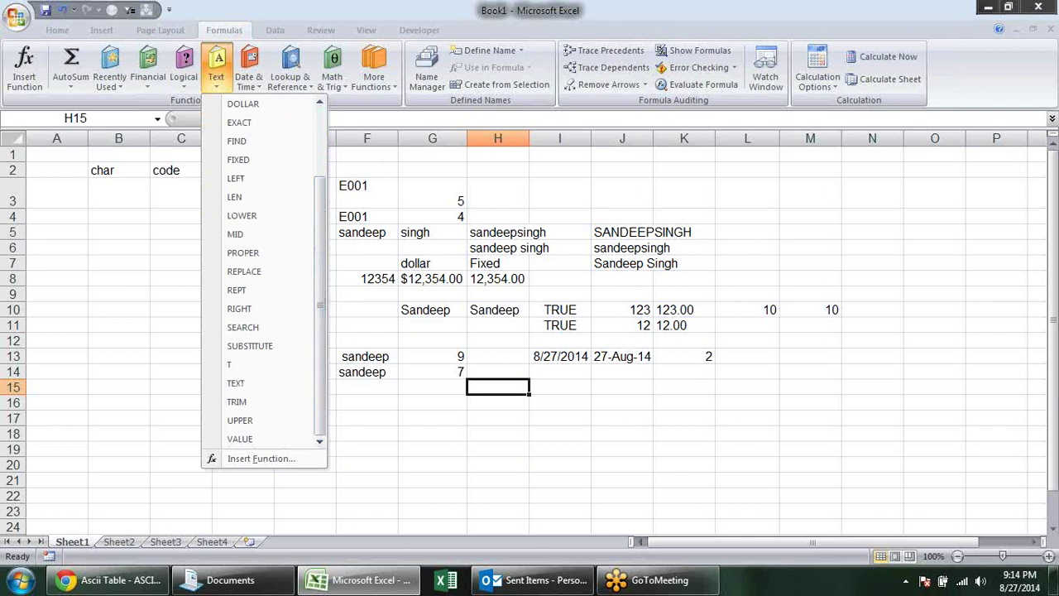
{"action": "left_click", "coordinate": [679, 426]}
{"action": "left_click", "coordinate": [682, 407]}
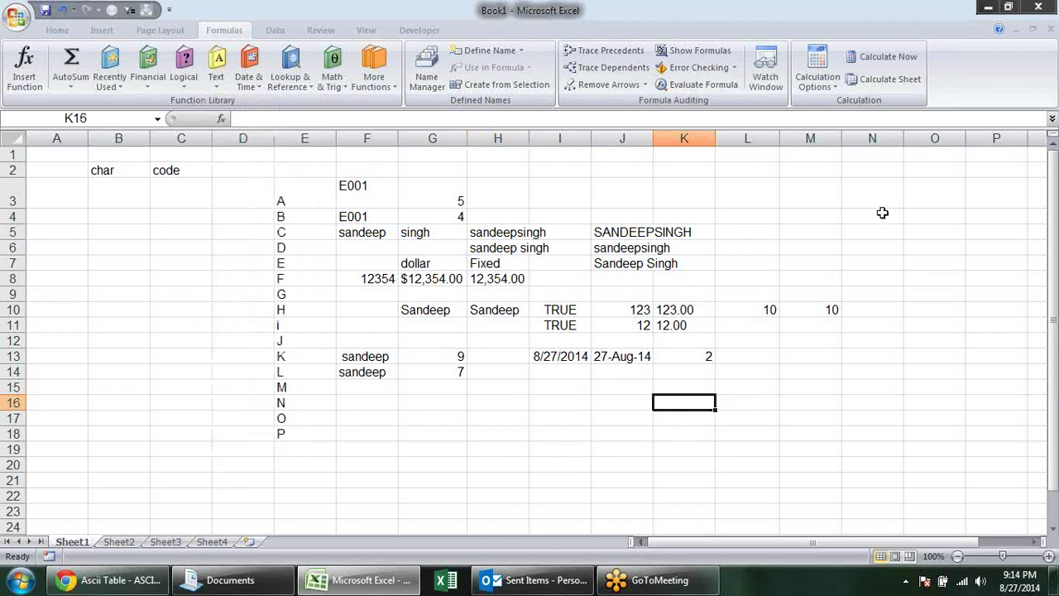
{"action": "scroll", "coordinate": [882, 213], "scroll_direction": "down", "scroll_amount": 2}
{"action": "left_click", "coordinate": [696, 279]}
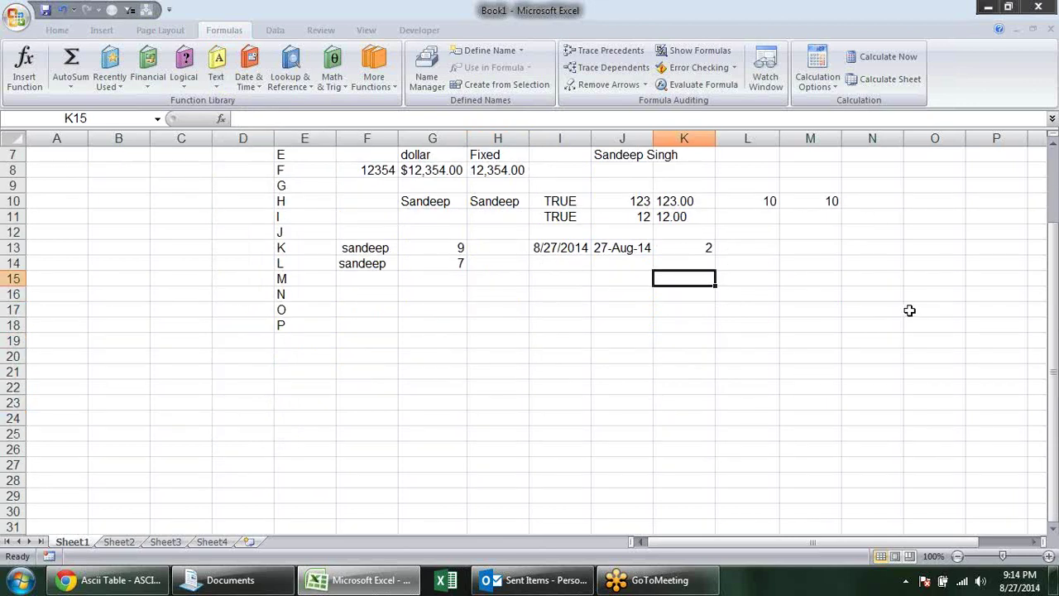
Step: Enter the mixed sample values 123, 12, df, df, 15, df and r into K15:K21
{"action": "type", "text": "123"}
{"action": "key", "text": "Return"}
{"action": "type", "text": "12"}
{"action": "key", "text": "Return"}
{"action": "type", "text": "df"}
{"action": "key", "text": "Return"}
{"action": "type", "text": "df"}
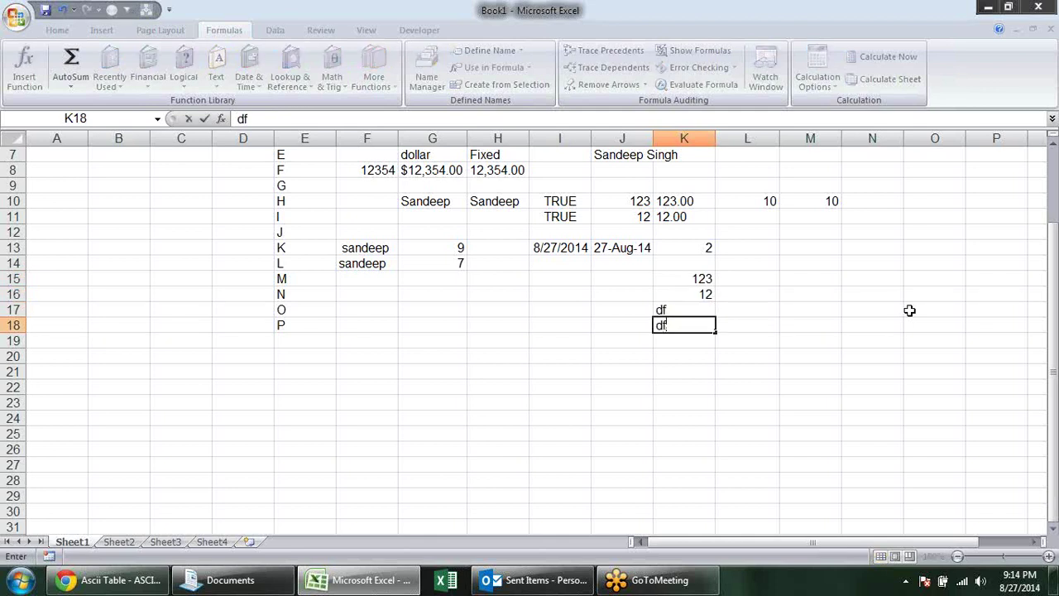
{"action": "key", "text": "Return"}
{"action": "type", "text": "15"}
{"action": "key", "text": "Return"}
{"action": "type", "text": "df"}
{"action": "key", "text": "Return"}
{"action": "type", "text": "r"}
{"action": "key", "text": "Return"}
Step: Make the K15:K21 values bold
{"action": "key", "text": "Up"}
{"action": "key", "text": "Up"}
{"action": "key", "text": "Up"}
{"action": "key", "text": "Up"}
{"action": "key", "text": "Up"}
{"action": "key", "text": "Up"}
{"action": "key", "text": "Up"}
{"action": "key", "text": "ctrl+shift+Down"}
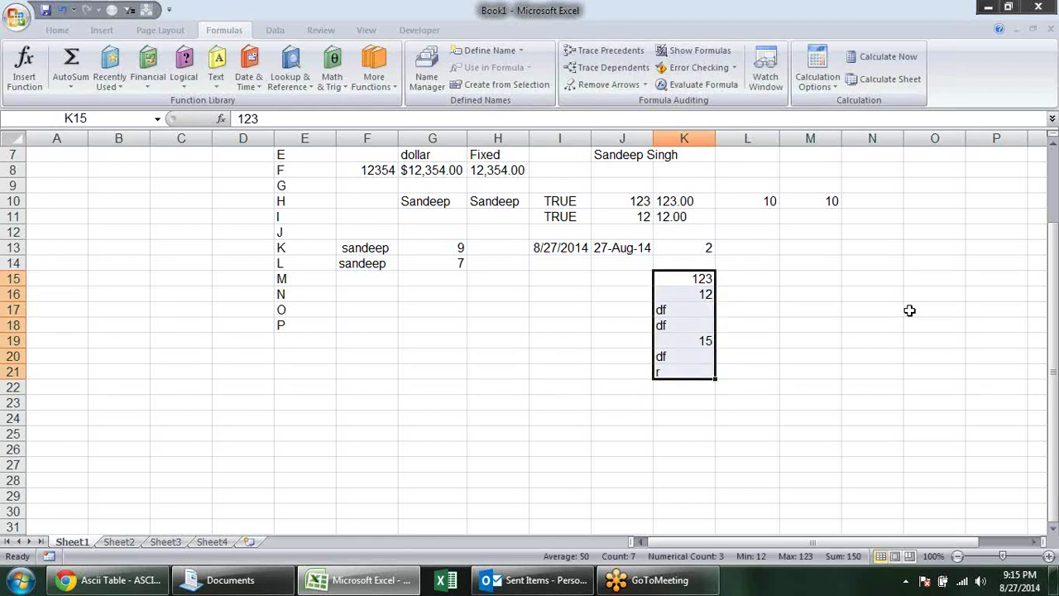
{"action": "key", "text": "ctrl+b"}
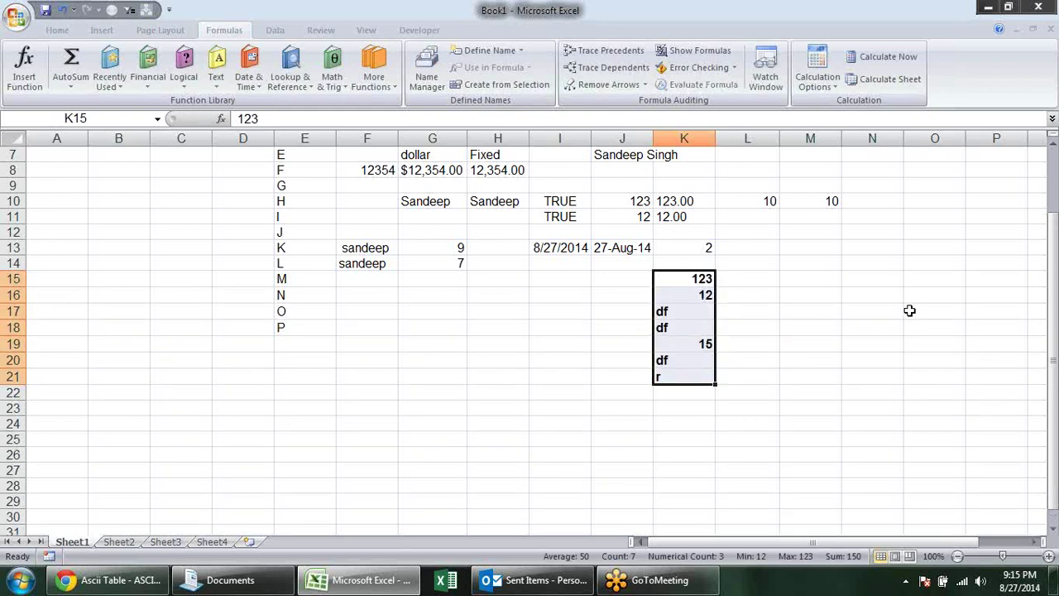
Step: Enter =T(K15) in L15 and fill it down to L21
{"action": "key", "text": "Right"}
{"action": "type", "text": "="}
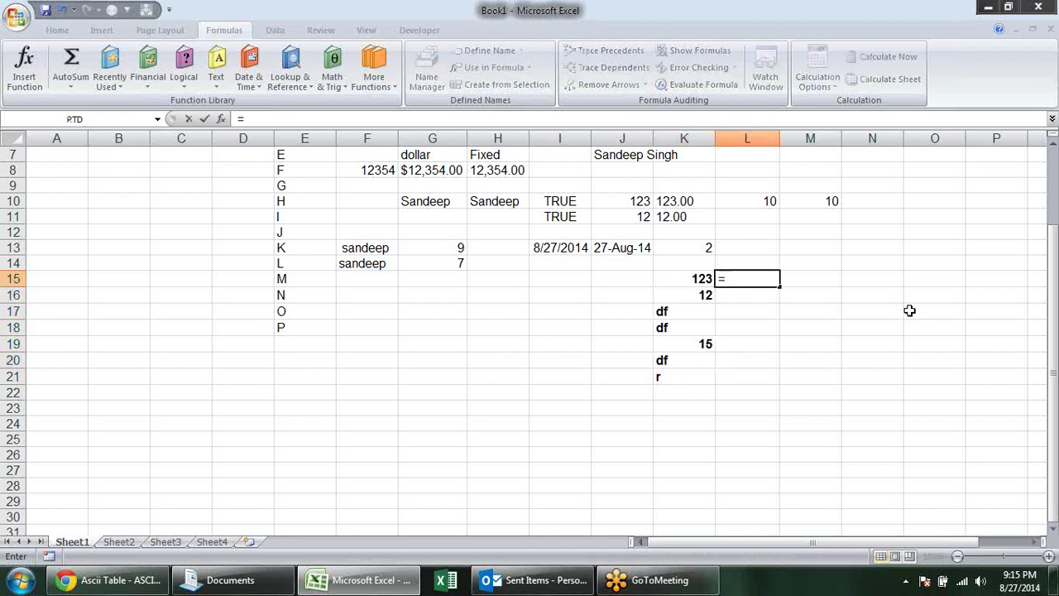
{"action": "type", "text": "t"}
{"action": "key", "text": "Tab"}
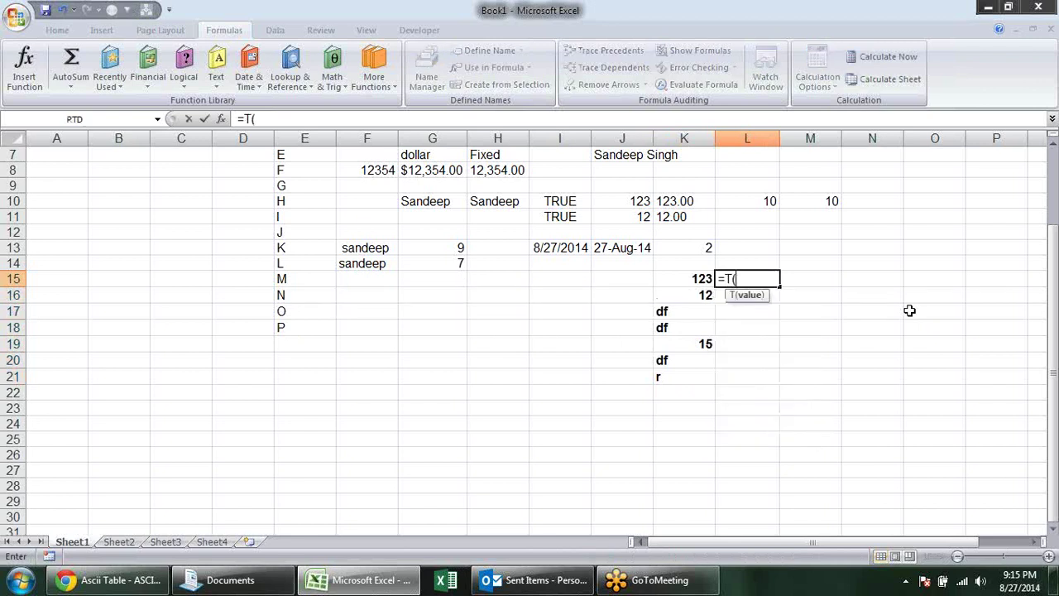
{"action": "key", "text": "Left"}
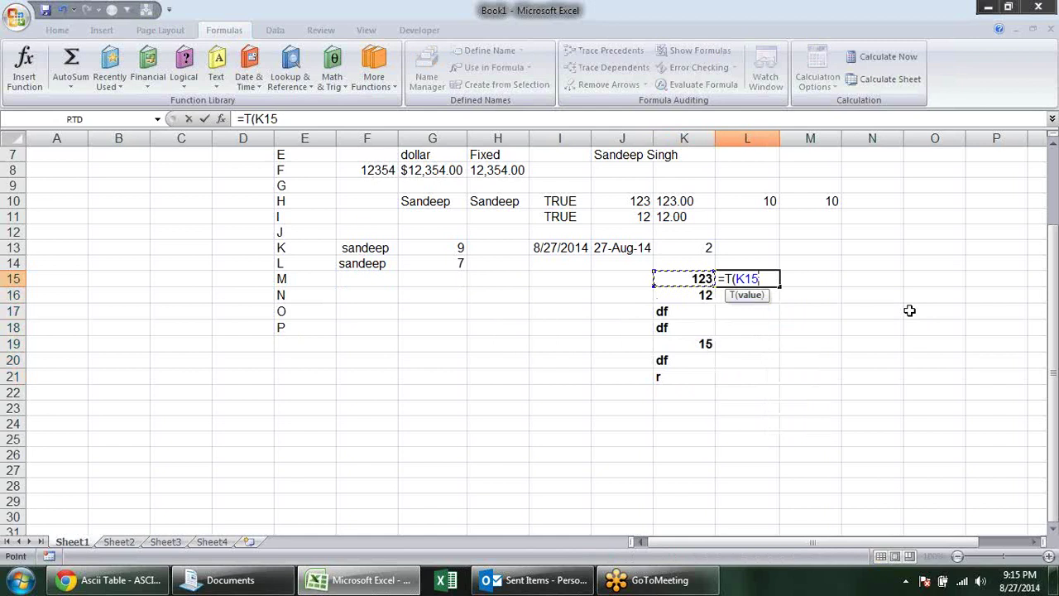
{"action": "type", "text": ")"}
{"action": "key", "text": "Return"}
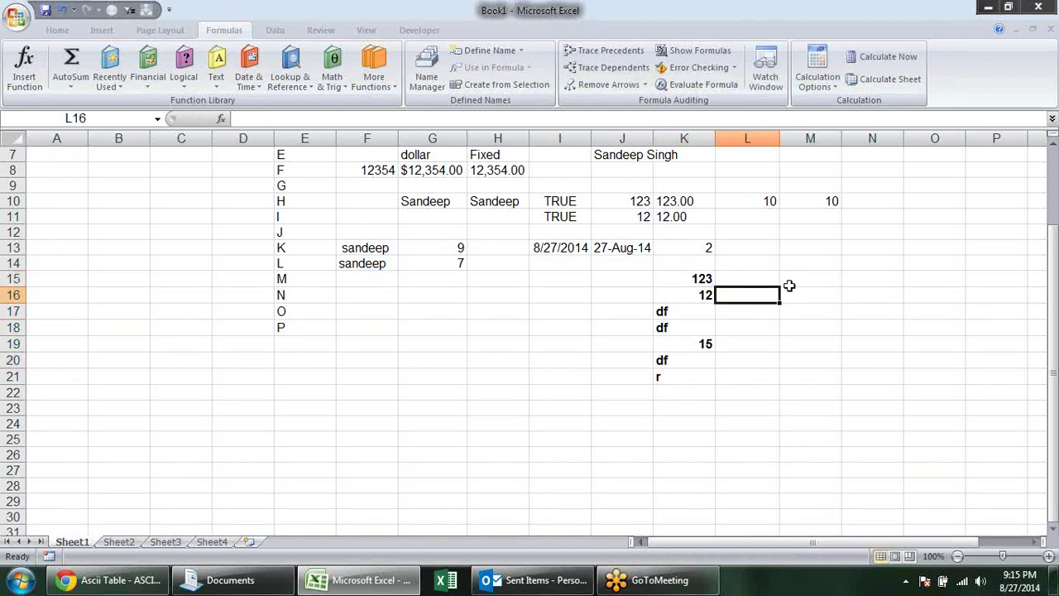
{"action": "left_click", "coordinate": [744, 279]}
{"action": "left_click_drag", "start_coordinate": [779, 287], "coordinate": [778, 384]}
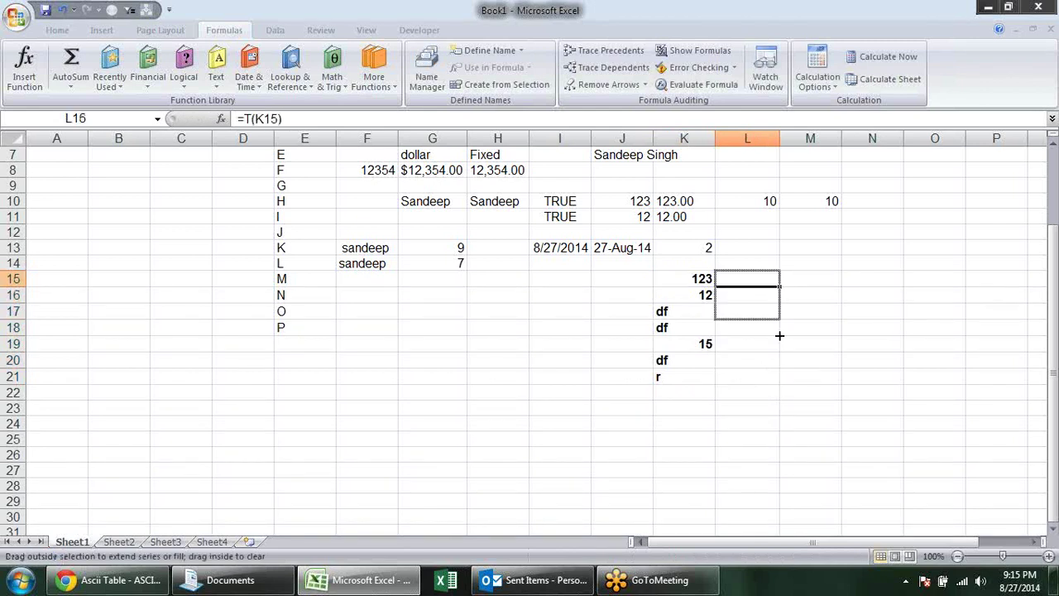
Step: Enter =N(K15) in M15 and fill it down to M21
{"action": "left_click", "coordinate": [821, 279]}
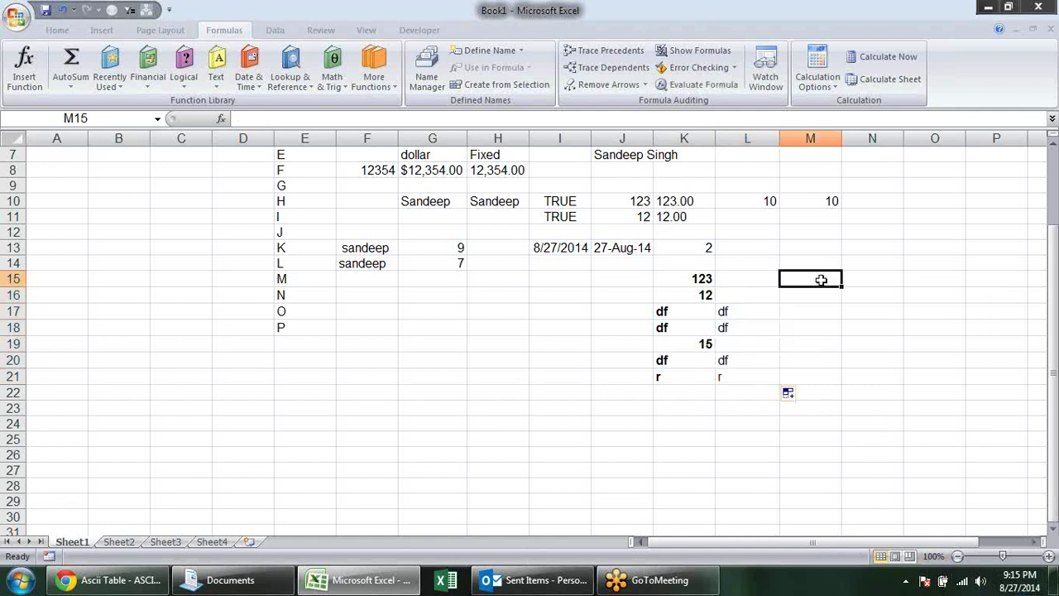
{"action": "type", "text": "=N("}
{"action": "left_click", "coordinate": [705, 278]}
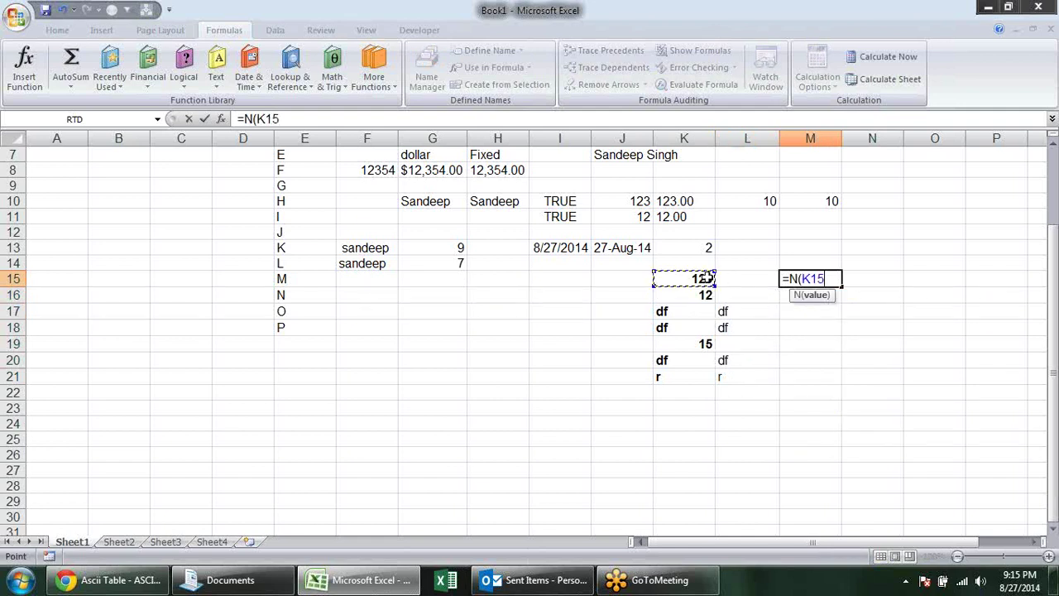
{"action": "key", "text": "Return"}
{"action": "left_click", "coordinate": [830, 279]}
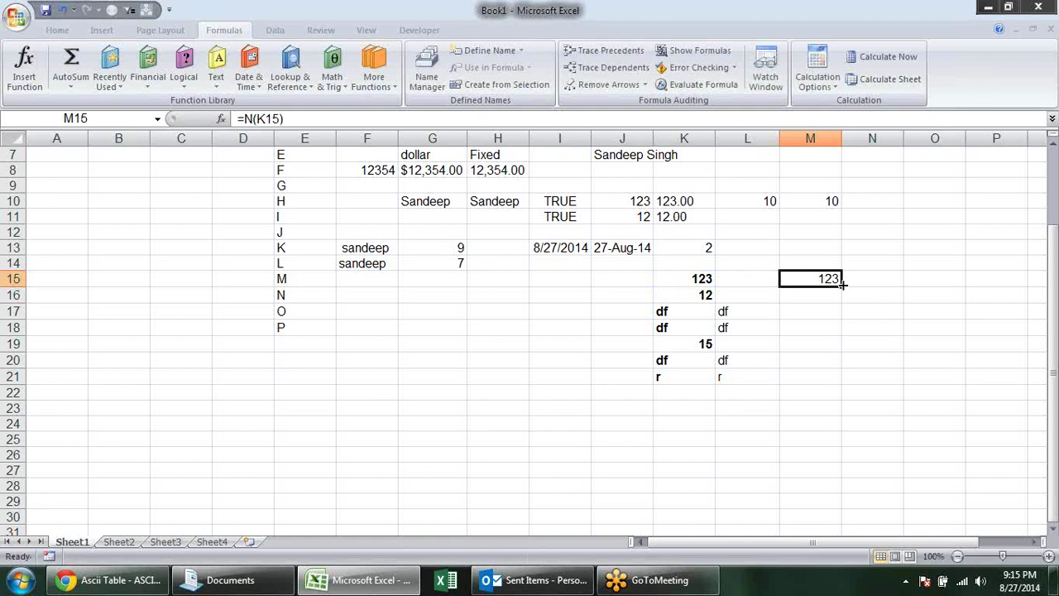
{"action": "left_click_drag", "start_coordinate": [842, 283], "coordinate": [840, 379]}
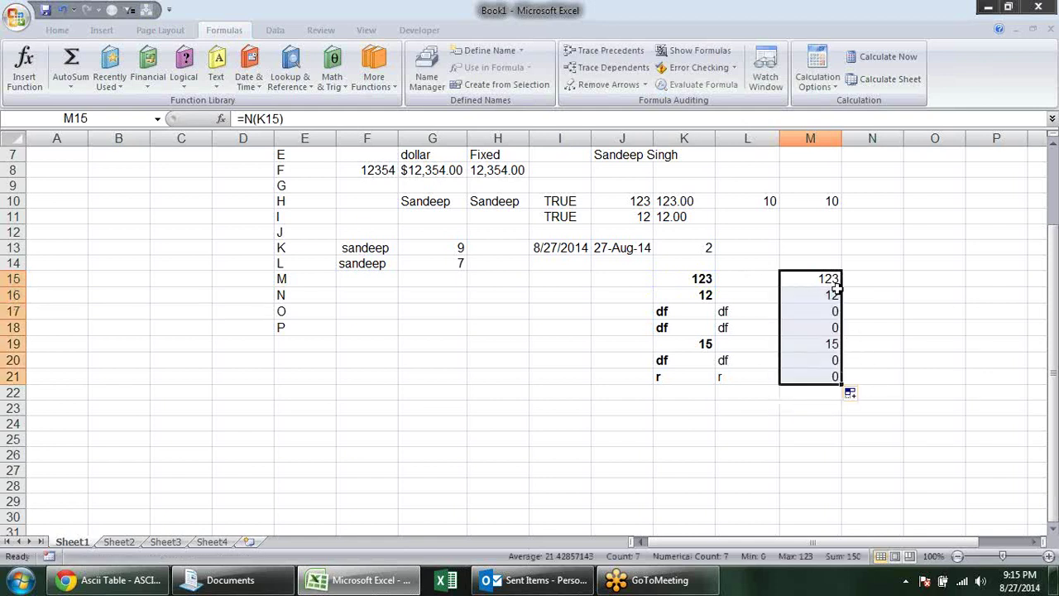
{"action": "left_click", "coordinate": [823, 316]}
Step: Rewrite M15 as =IF(N(K15)=0,"",N(K15)) so text entries show blank
{"action": "left_click", "coordinate": [830, 328]}
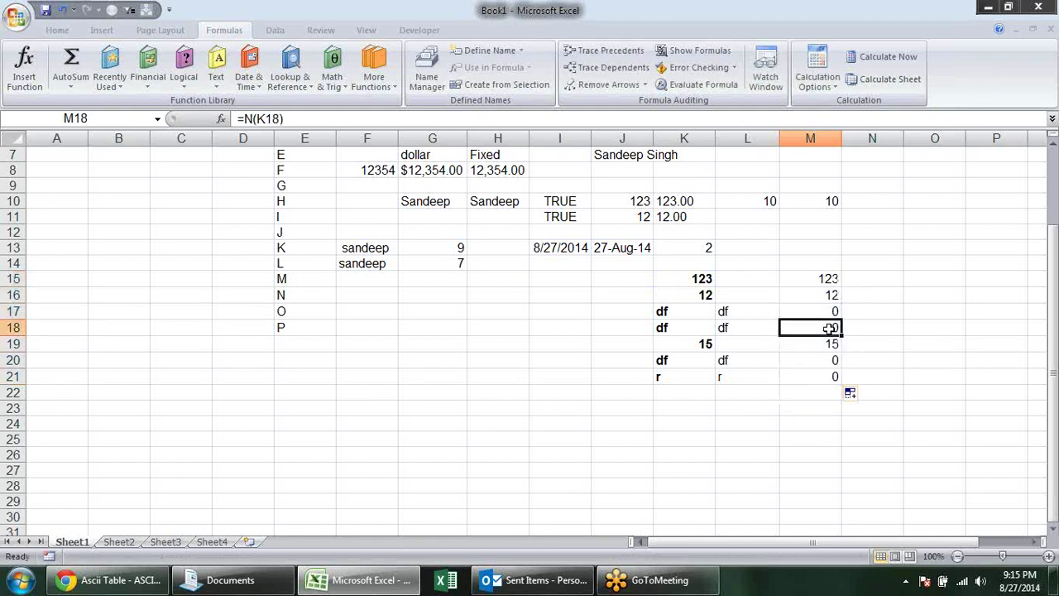
{"action": "left_click", "coordinate": [832, 361]}
{"action": "left_click", "coordinate": [833, 378]}
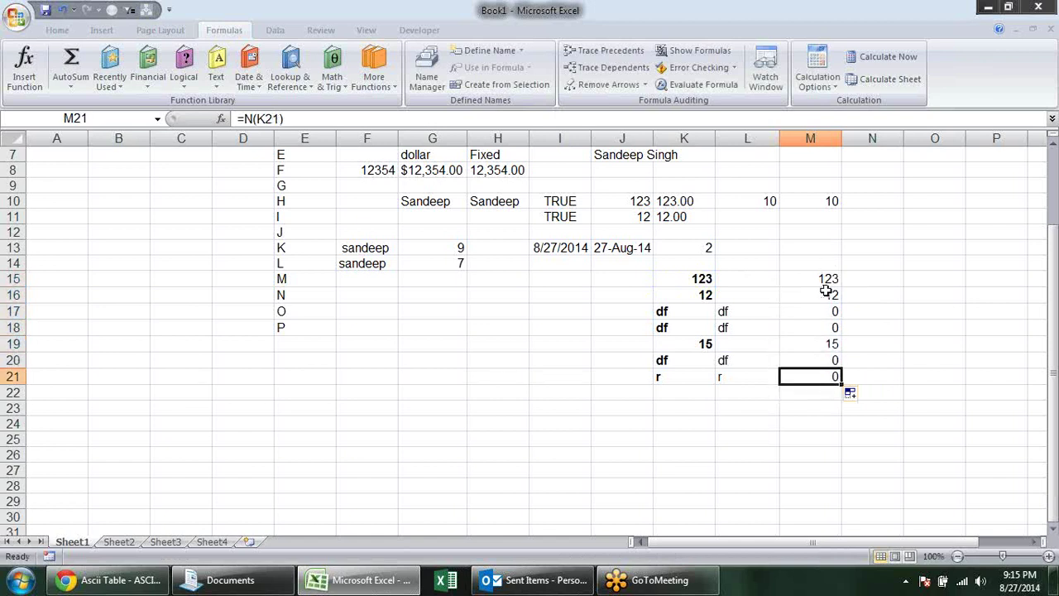
{"action": "left_click", "coordinate": [827, 281]}
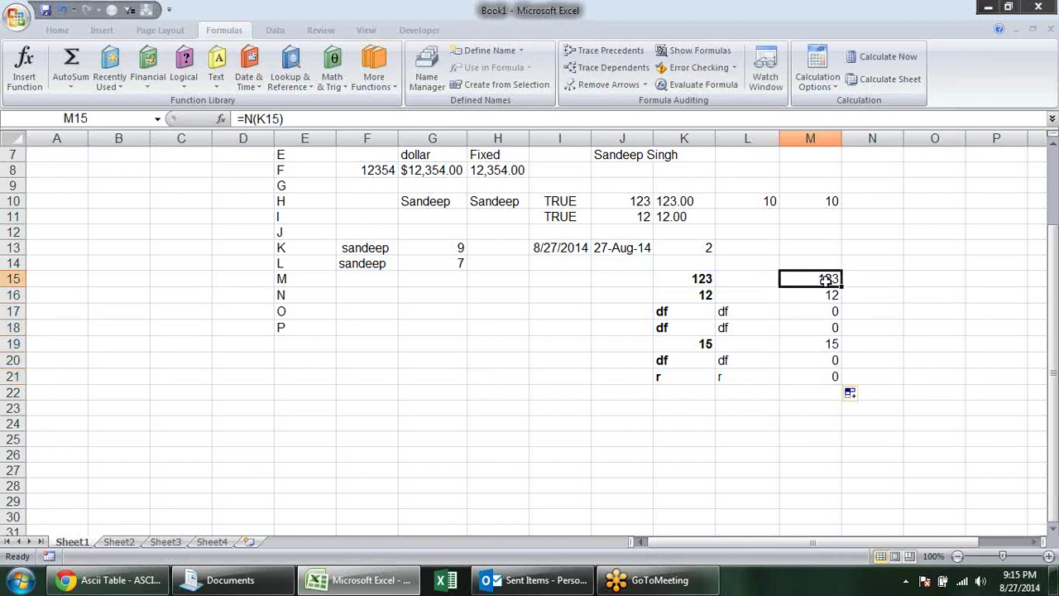
{"action": "double_click", "coordinate": [826, 281]}
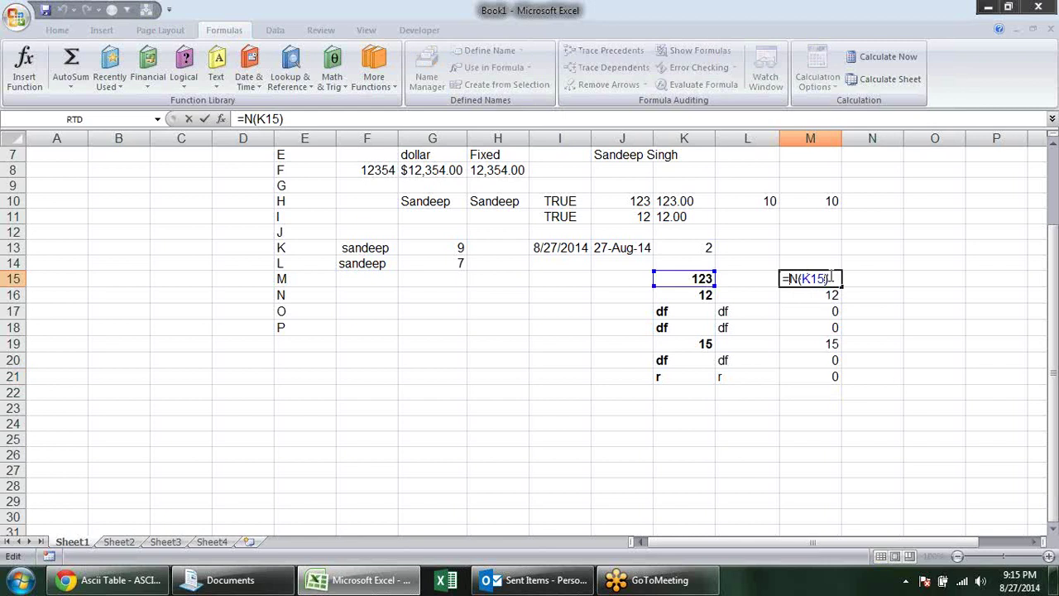
{"action": "type", "text": "IF(N(K15)="}
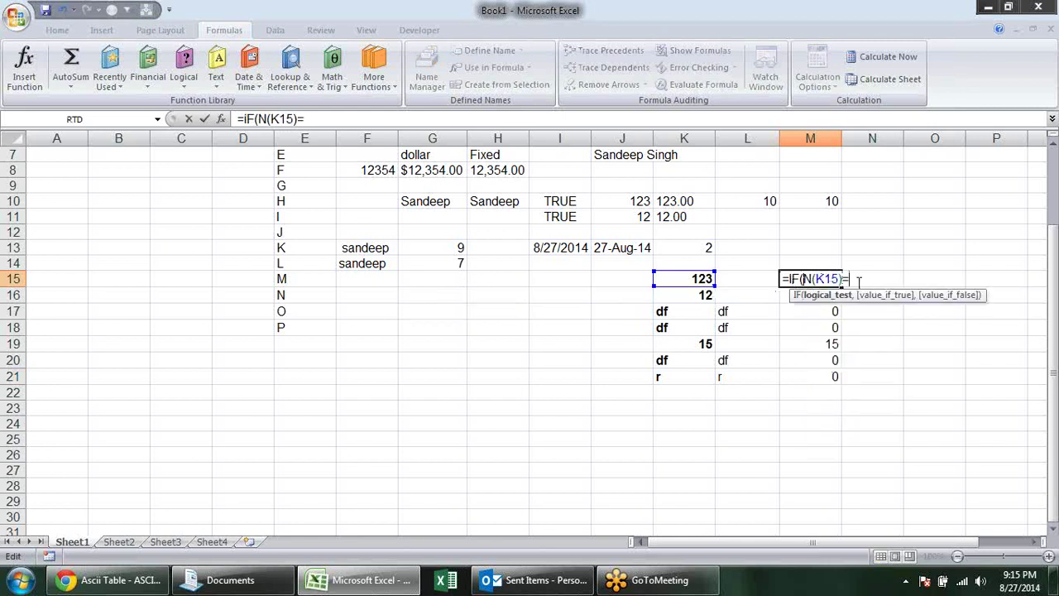
{"action": "type", "text": "0,"}
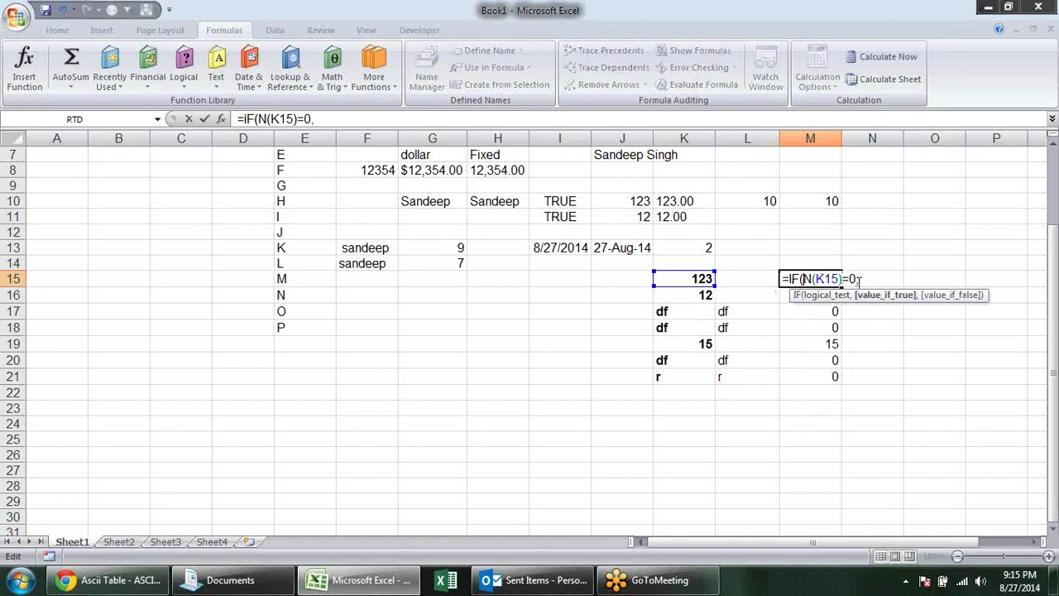
{"action": "type", "text": "\"\""}
{"action": "type", "text": ","}
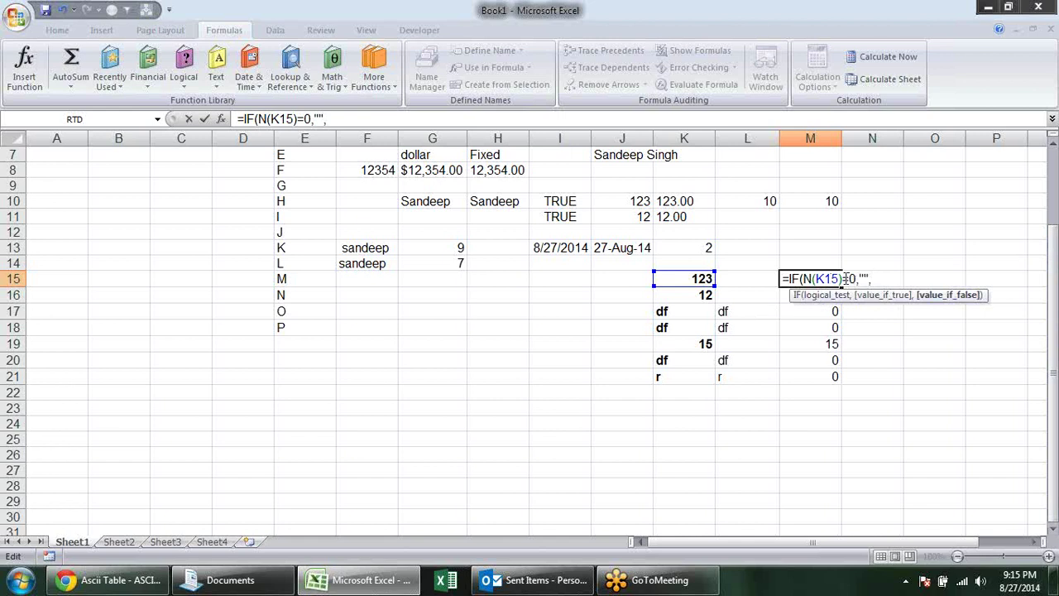
{"action": "type", "text": "N("}
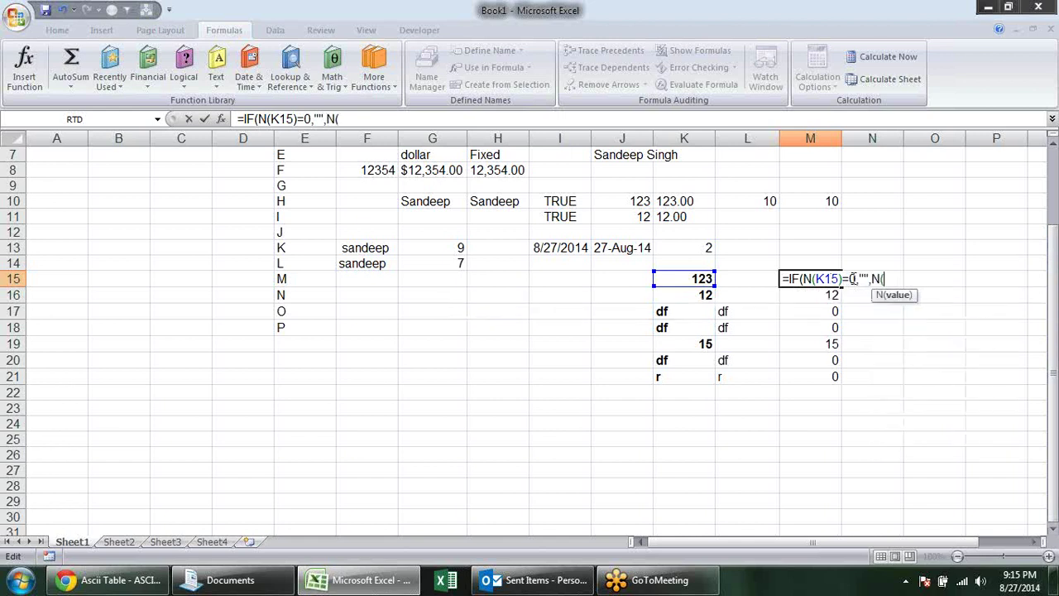
{"action": "left_click", "coordinate": [700, 279]}
{"action": "type", "text": ")"}
{"action": "key", "text": "Return"}
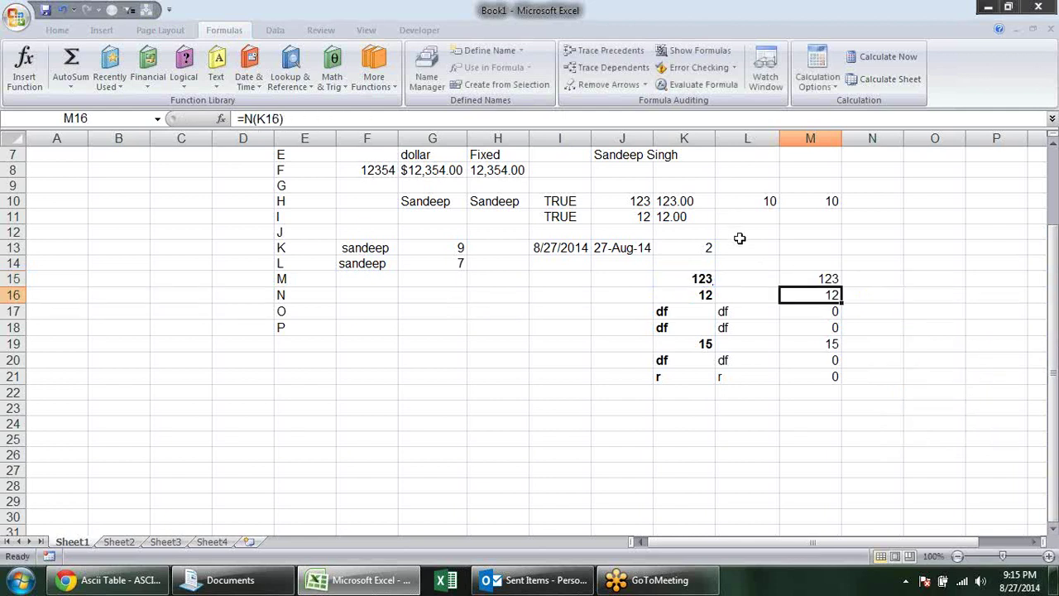
Step: Fill the IF formula from M15 down to M21 and deselect the range
{"action": "left_click", "coordinate": [825, 279]}
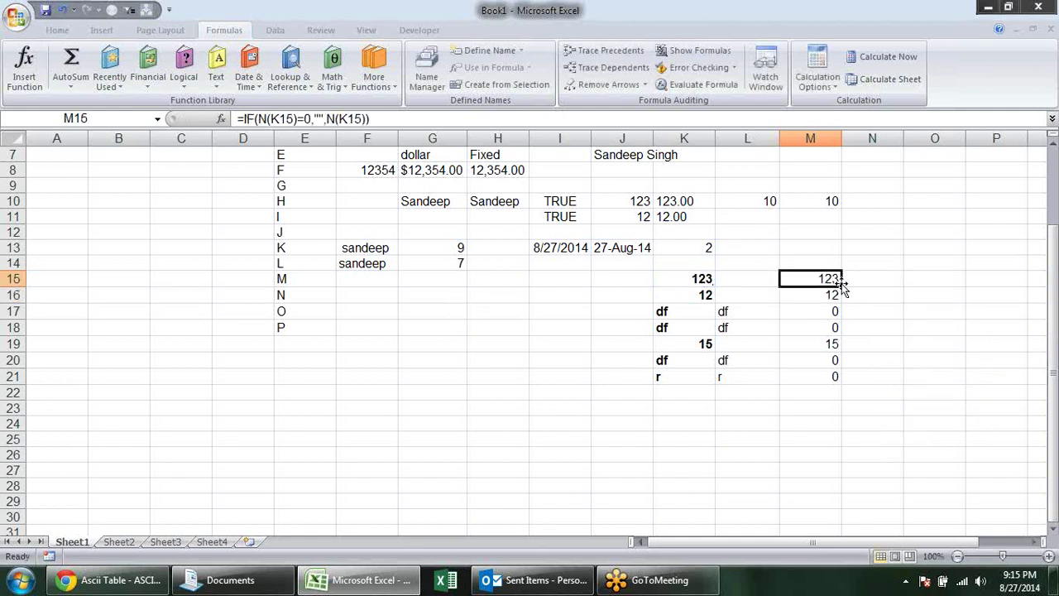
{"action": "left_click_drag", "start_coordinate": [841, 284], "coordinate": [827, 384]}
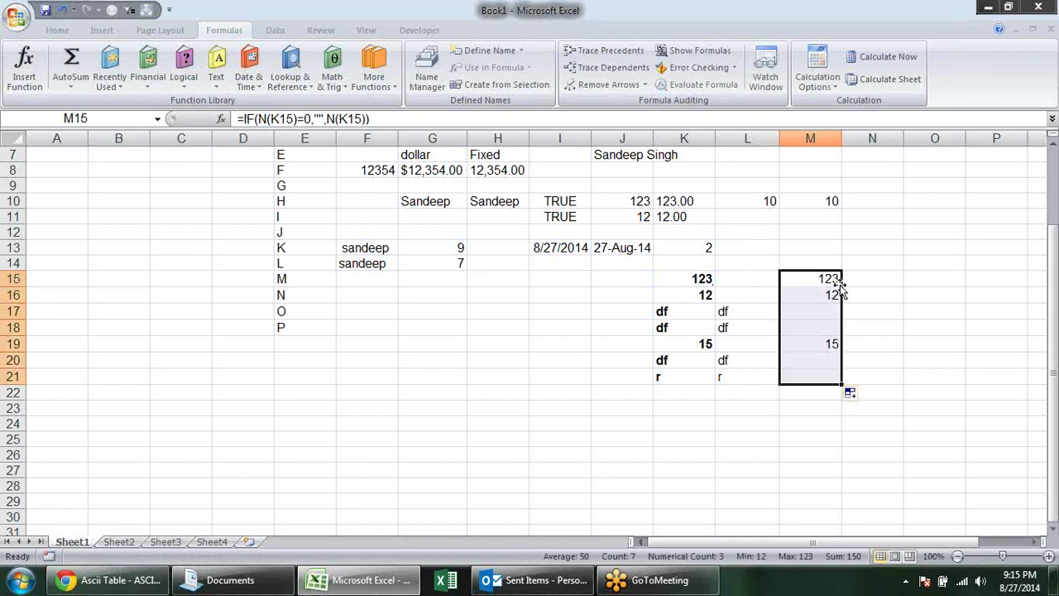
{"action": "left_click", "coordinate": [958, 299]}
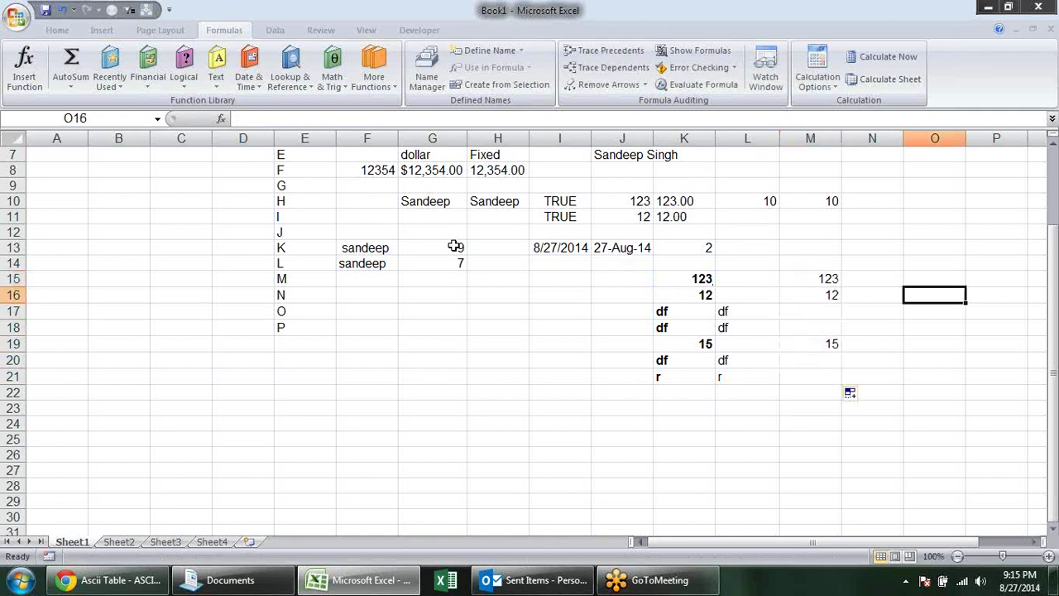
{"action": "left_click", "coordinate": [412, 379]}
{"action": "scroll", "coordinate": [586, 255], "scroll_direction": "up", "scroll_amount": 2}
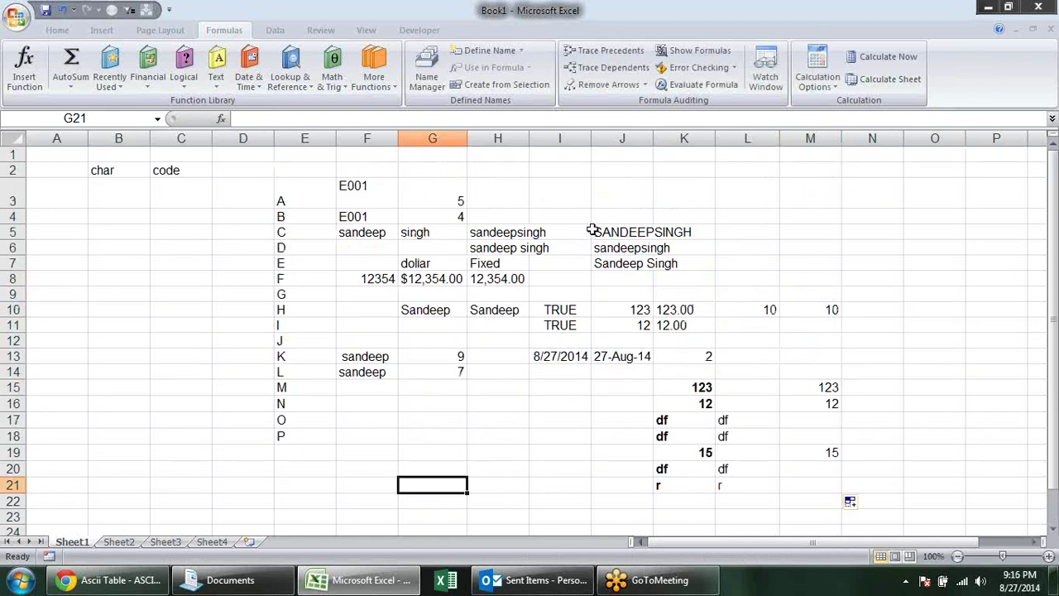
Step: Browse the Lookup & Reference and Text function lists on the Formulas tab
{"action": "left_click", "coordinate": [313, 77]}
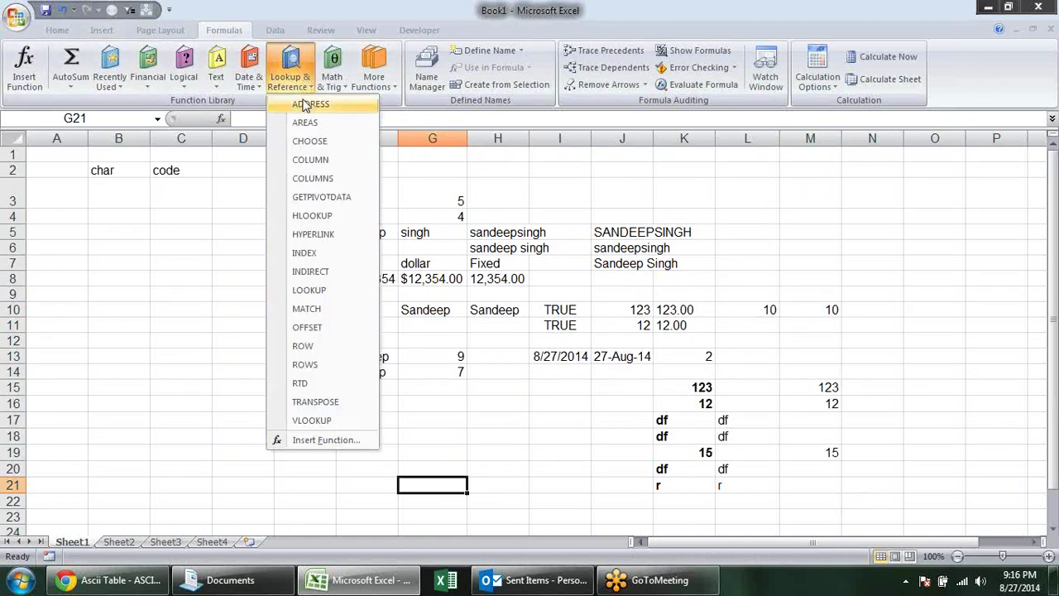
{"action": "left_click", "coordinate": [220, 86]}
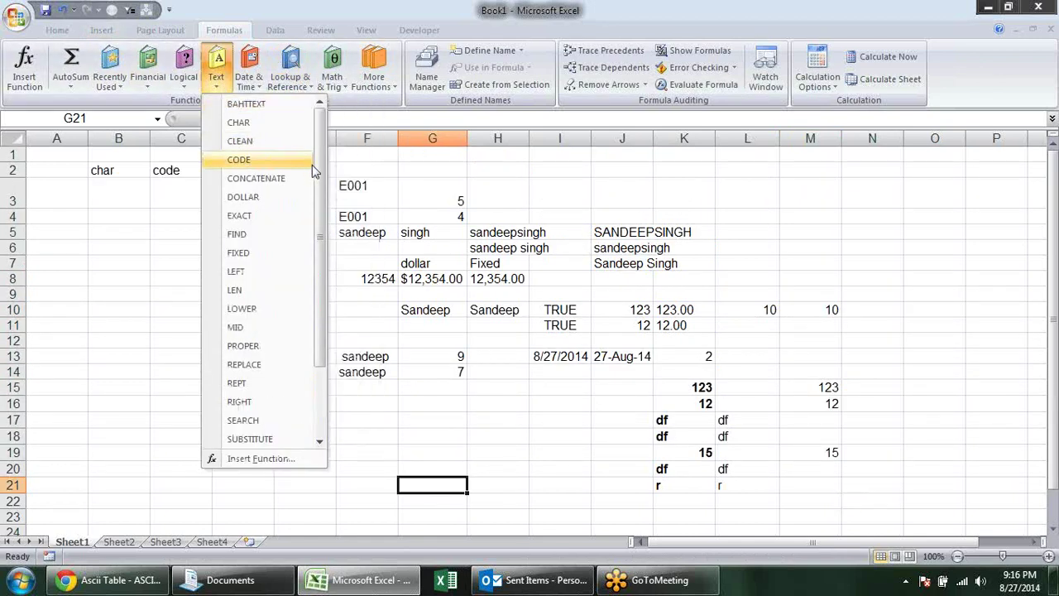
{"action": "left_click_drag", "start_coordinate": [322, 191], "coordinate": [323, 259]}
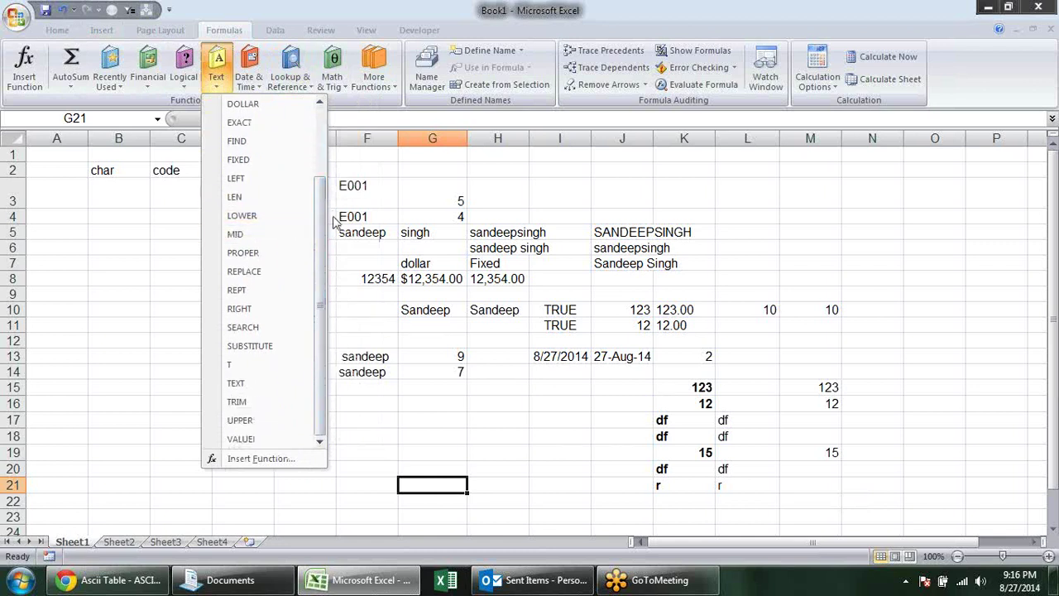
{"action": "mouse_move", "coordinate": [325, 221]}
{"action": "left_mouse_down"}
{"action": "mouse_move", "coordinate": [325, 195]}
{"action": "mouse_move", "coordinate": [327, 220]}
{"action": "left_mouse_up"}
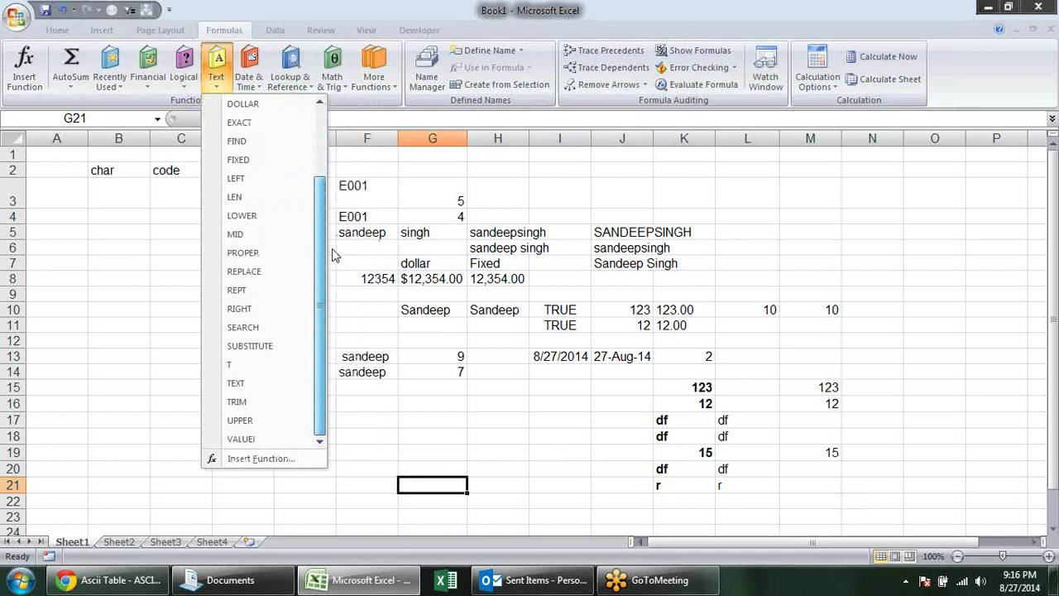
{"action": "left_click_drag", "start_coordinate": [335, 256], "coordinate": [335, 180]}
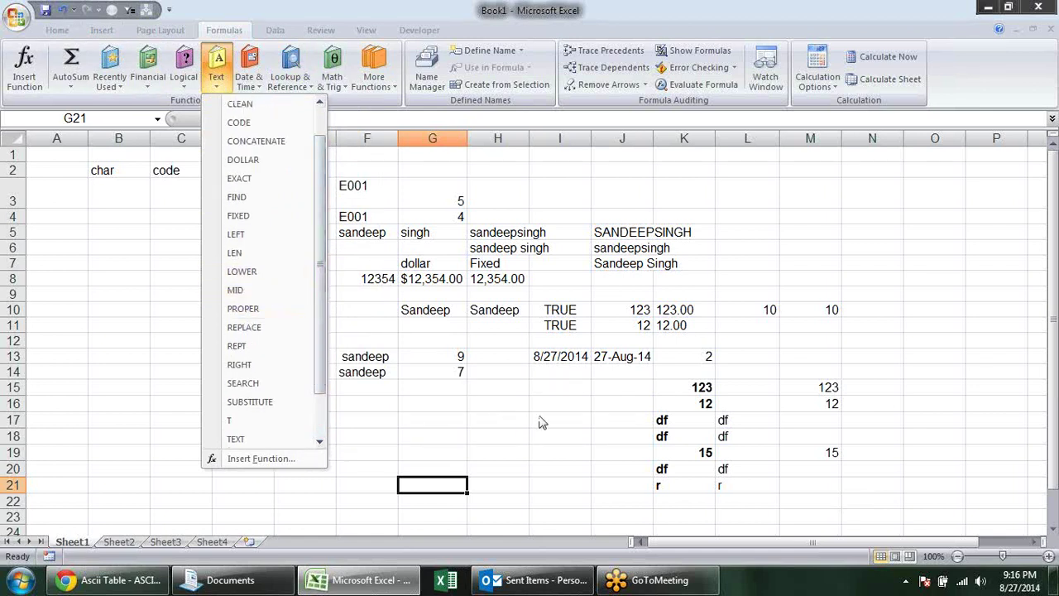
{"action": "left_click", "coordinate": [461, 433]}
Step: On Sheet2, add headers Name, First Name, Mid Name and Last Name in D2:G2
{"action": "left_click", "coordinate": [115, 542]}
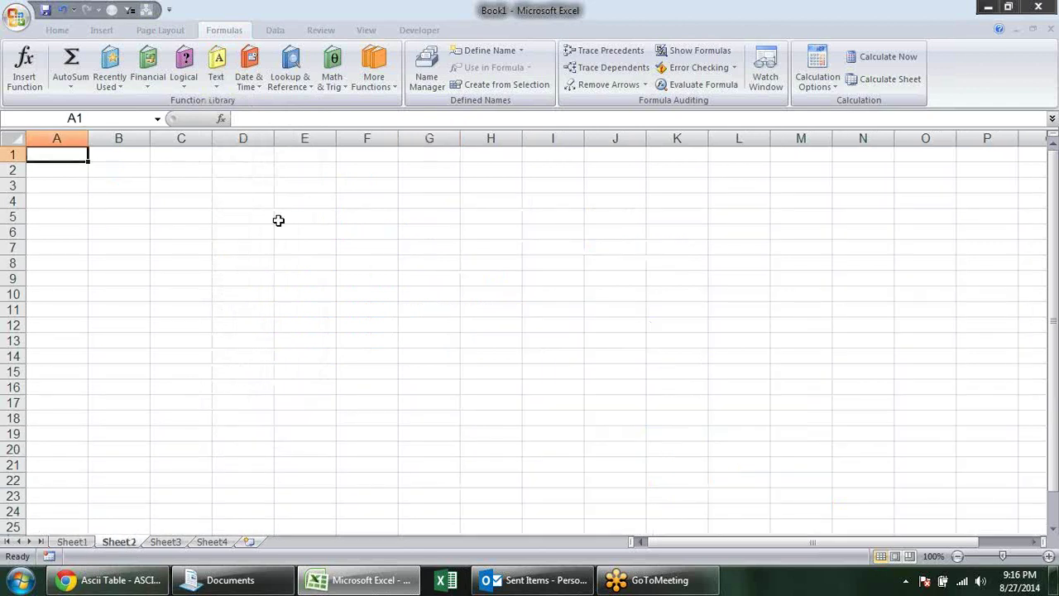
{"action": "left_click", "coordinate": [261, 172]}
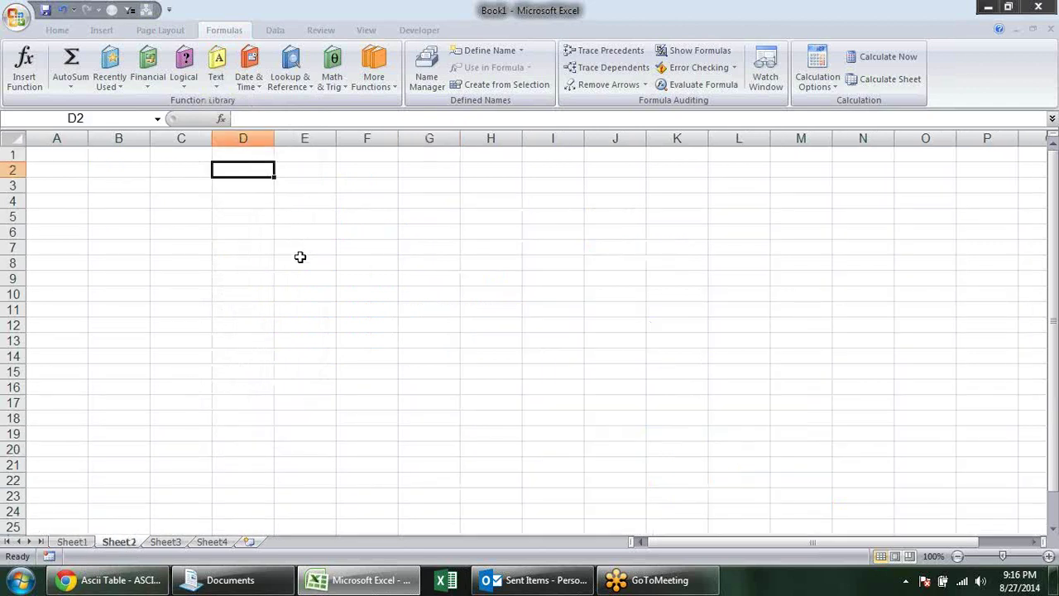
{"action": "type", "text": "Fir"}
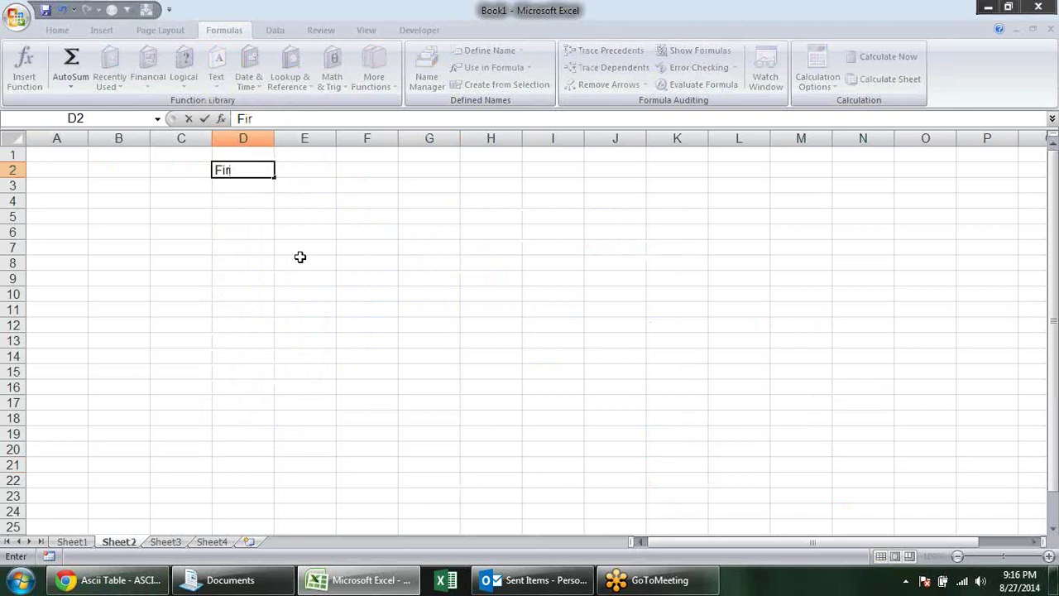
{"action": "key", "text": "BackSpace"}
{"action": "key", "text": "BackSpace"}
{"action": "type", "text": "Name"}
{"action": "key", "text": "Tab"}
{"action": "type", "text": "First"}
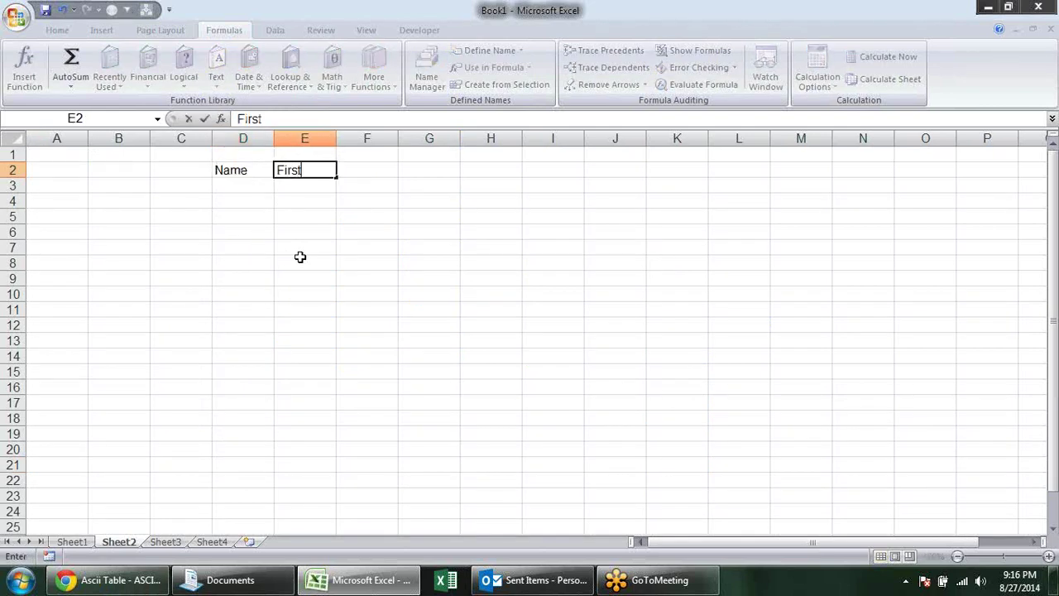
{"action": "type", "text": " Na"}
{"action": "type", "text": "me"}
{"action": "key", "text": "Tab"}
{"action": "type", "text": "Las"}
{"action": "key", "text": "BackSpace"}
{"action": "key", "text": "BackSpace"}
{"action": "key", "text": "BackSpace"}
{"action": "type", "text": "Mid Name"}
{"action": "key", "text": "Tab"}
{"action": "type", "text": "Last Name"}
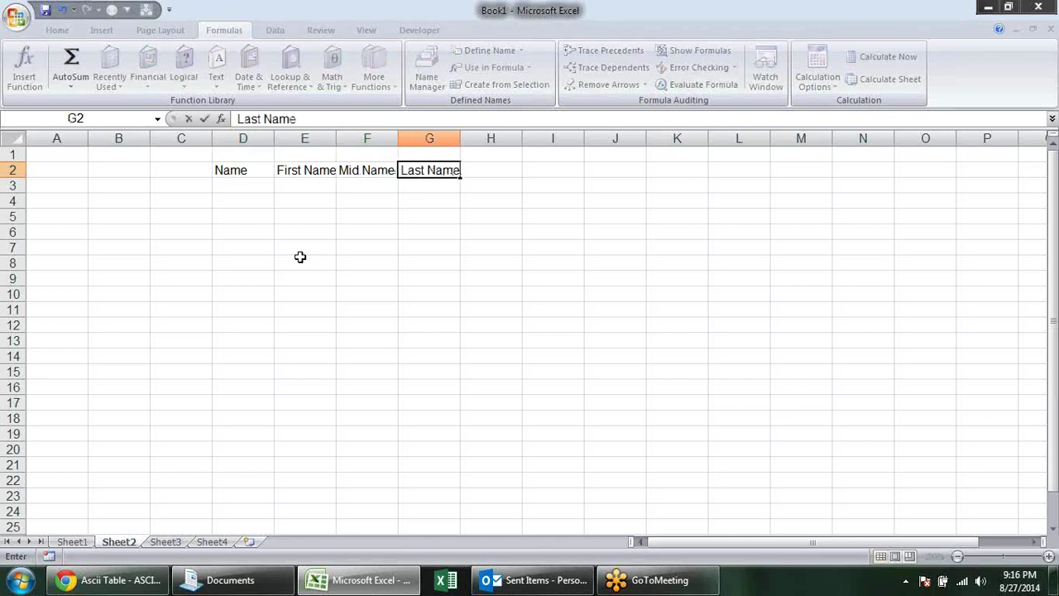
{"action": "key", "text": "Return"}
Step: Widen column D and enter three sample full names in D3:D5
{"action": "left_click_drag", "start_coordinate": [304, 137], "coordinate": [554, 137]}
{"action": "left_click", "coordinate": [690, 318]}
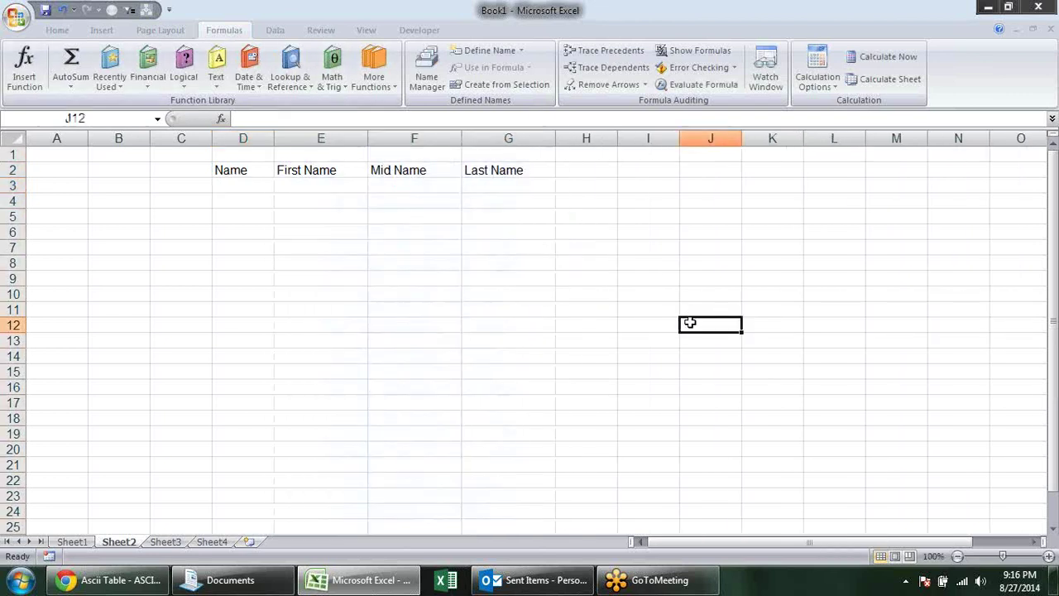
{"action": "left_click", "coordinate": [231, 187]}
{"action": "left_click_drag", "start_coordinate": [277, 137], "coordinate": [333, 138]}
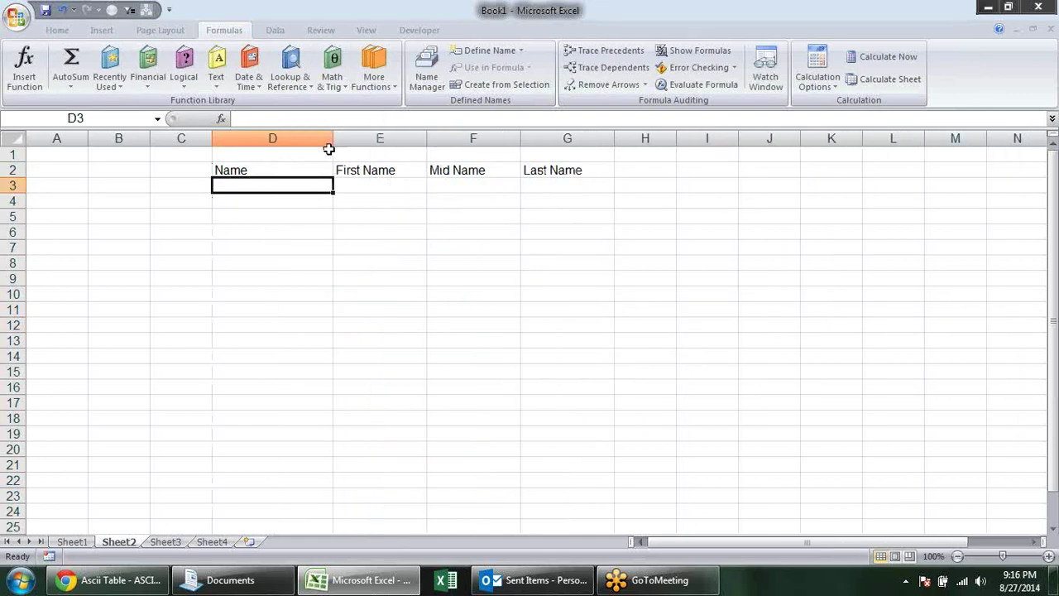
{"action": "type", "text": "sandeep kumar singh"}
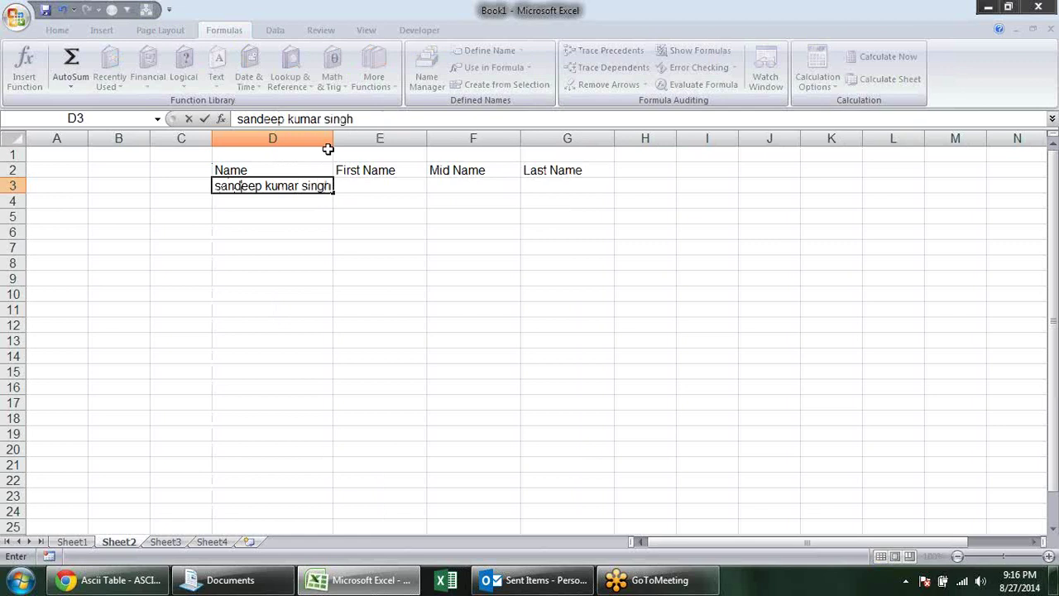
{"action": "key", "text": "Return"}
{"action": "type", "text": "Ravi kumar shas"}
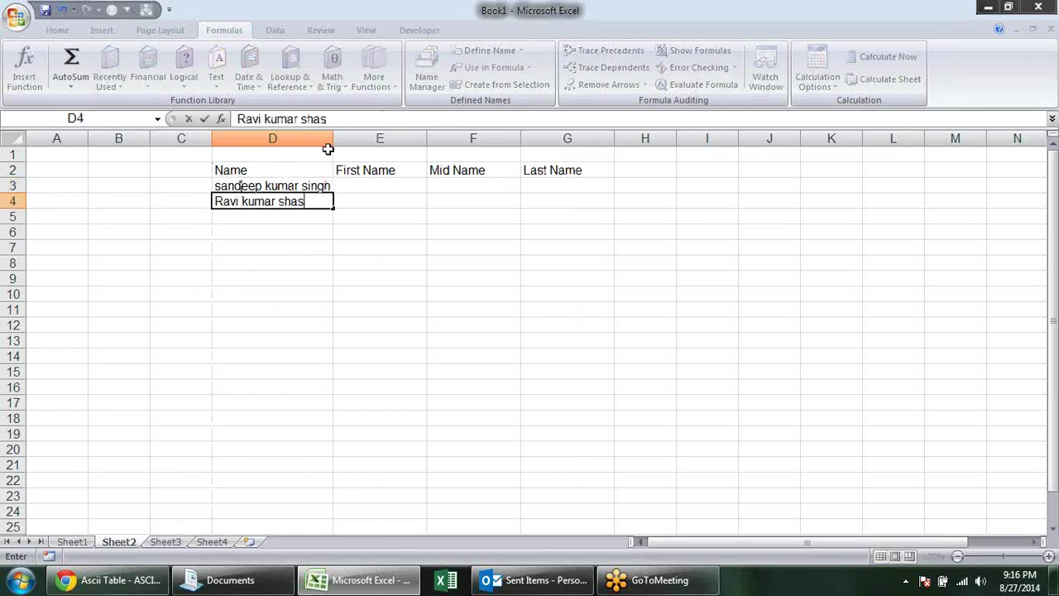
{"action": "type", "text": "tri"}
{"action": "key", "text": "Return"}
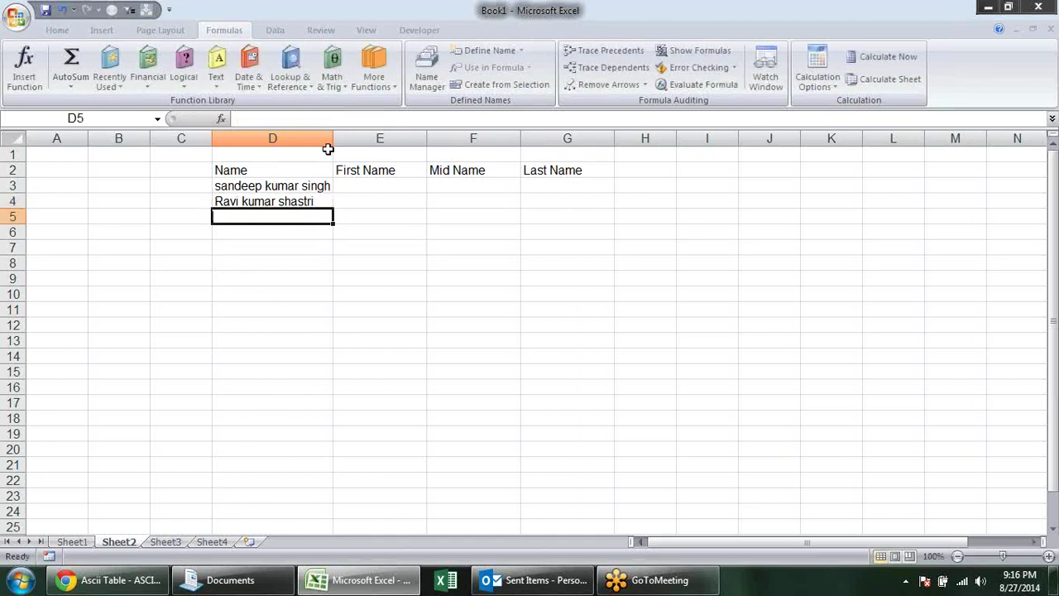
{"action": "type", "text": "Vijay "}
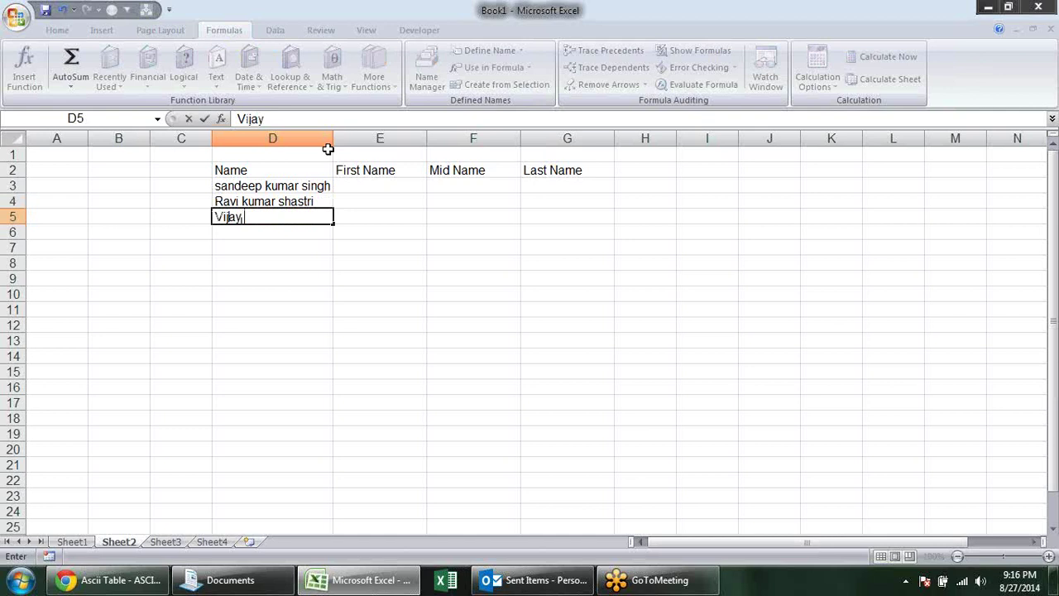
{"action": "type", "text": "singh rajput"}
{"action": "key", "text": "Return"}
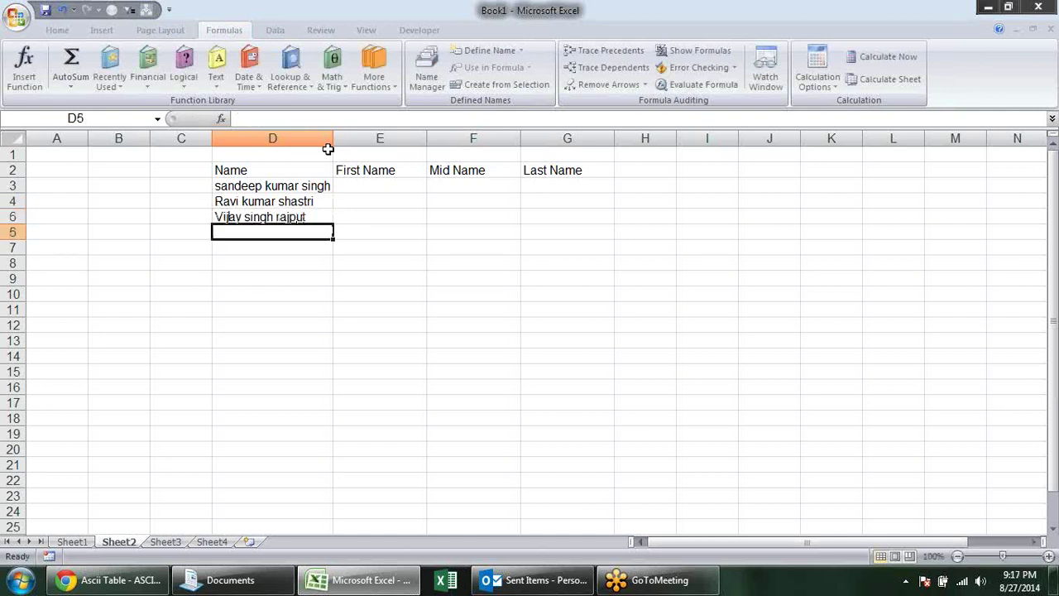
{"action": "left_click", "coordinate": [361, 184]}
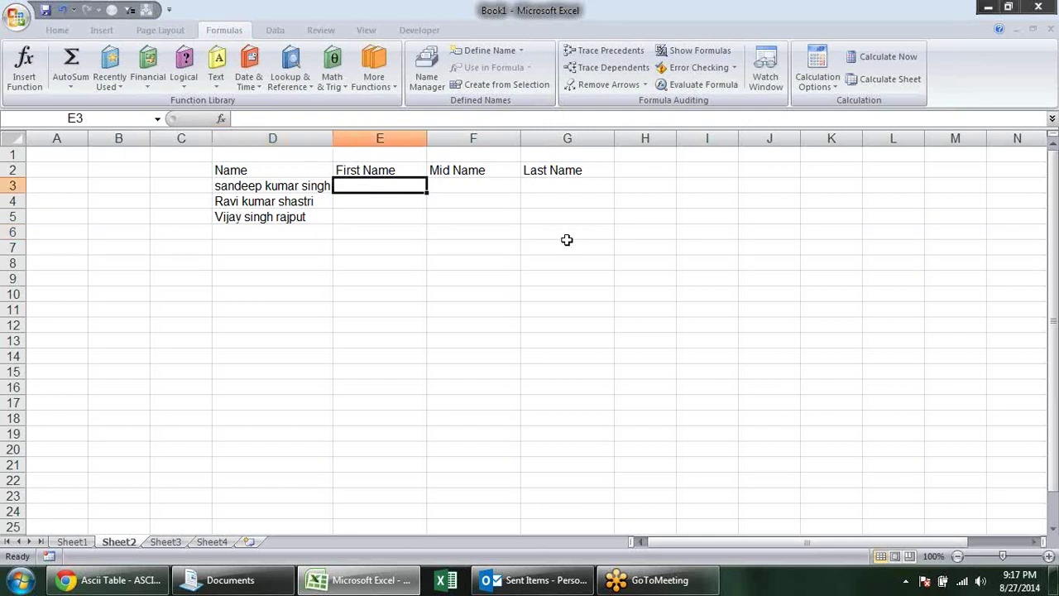
Step: Enter =LEFT(D3,7) in E3 to extract the first name
{"action": "left_click", "coordinate": [476, 190]}
{"action": "left_click", "coordinate": [552, 196]}
{"action": "left_click", "coordinate": [410, 186]}
{"action": "type", "text": "="}
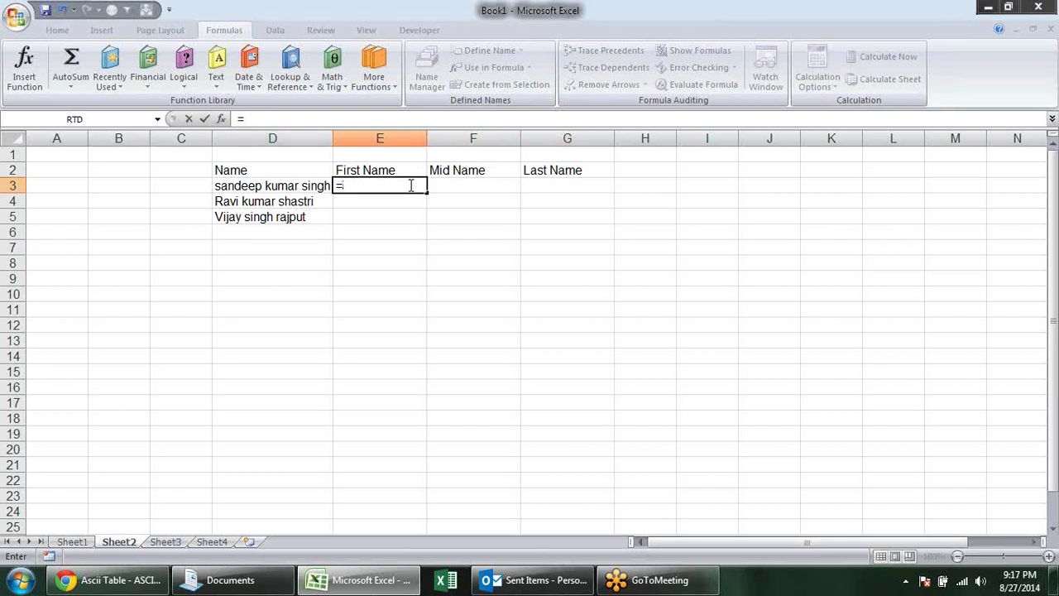
{"action": "type", "text": "le"}
{"action": "key", "text": "Tab"}
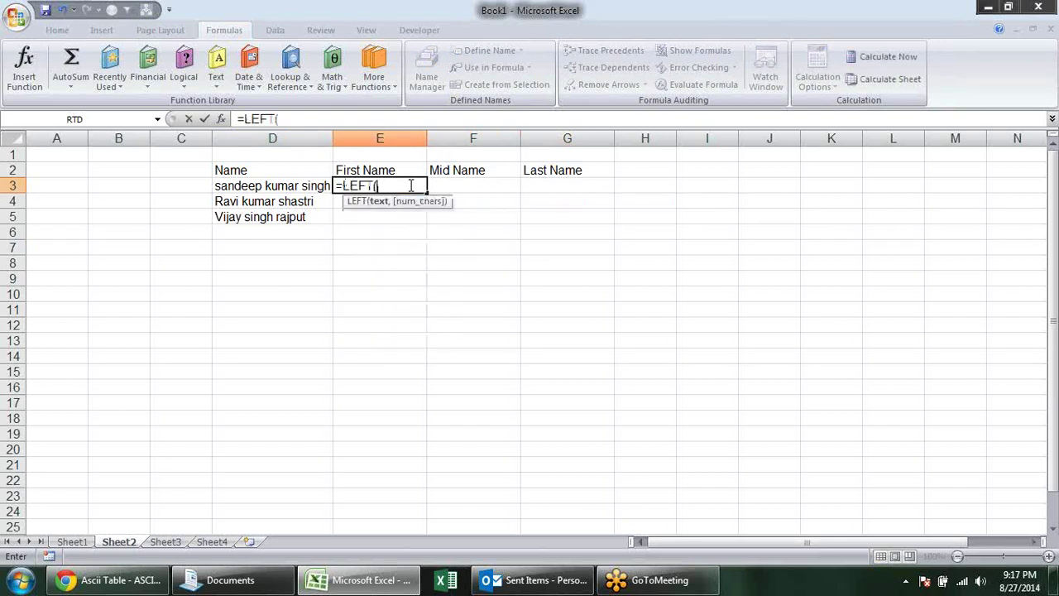
{"action": "left_click", "coordinate": [321, 185]}
{"action": "type", "text": ","}
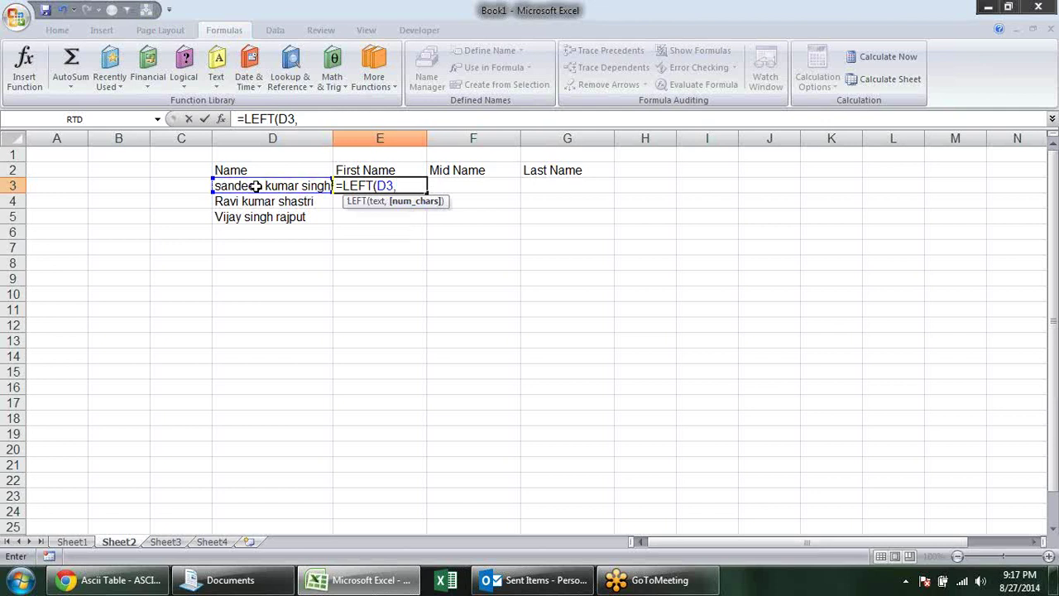
{"action": "type", "text": "7"}
{"action": "key", "text": "Return"}
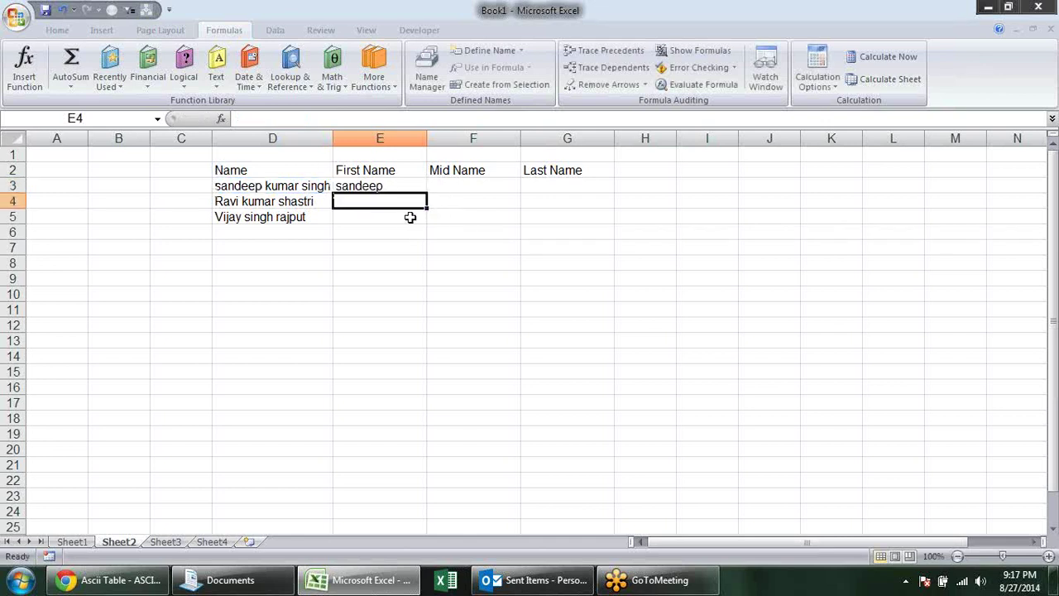
{"action": "left_click", "coordinate": [466, 193]}
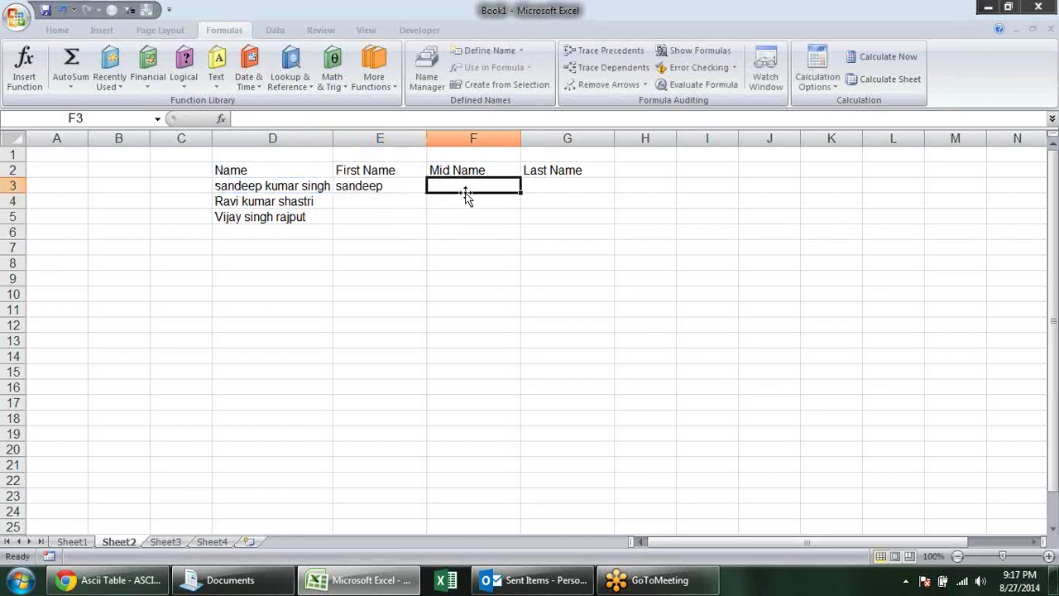
Step: Enter =RIGHT(D3,5) in G3 to extract the last name
{"action": "left_click", "coordinate": [544, 193]}
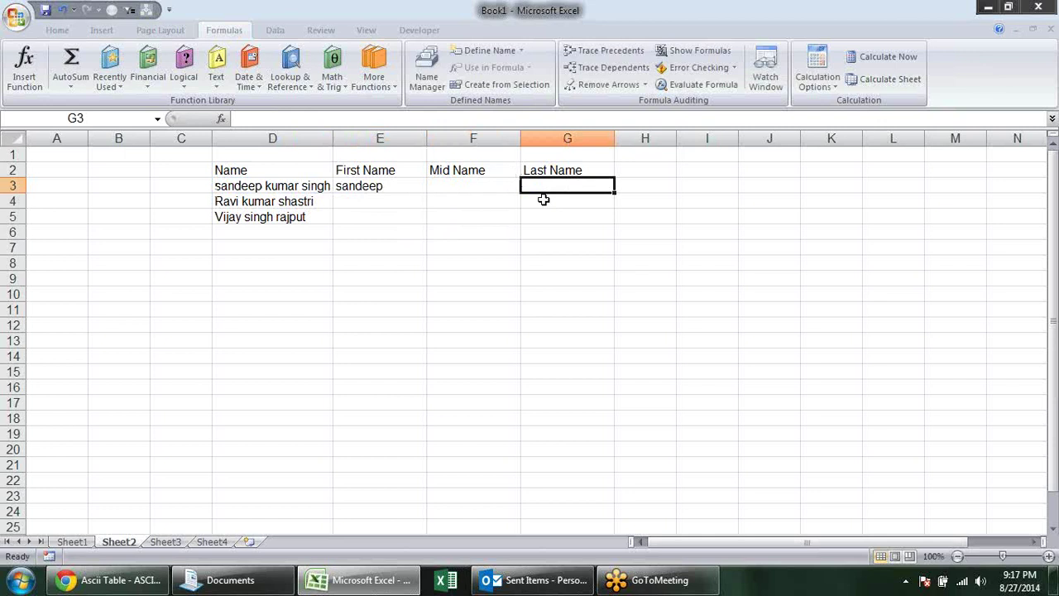
{"action": "type", "text": "="}
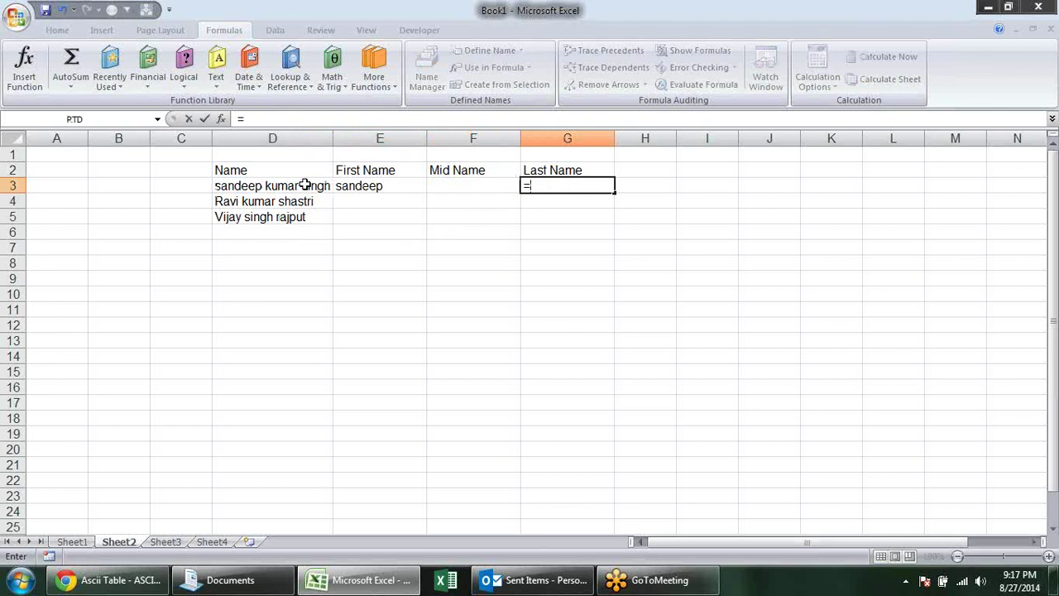
{"action": "type", "text": "ri"}
{"action": "key", "text": "Tab"}
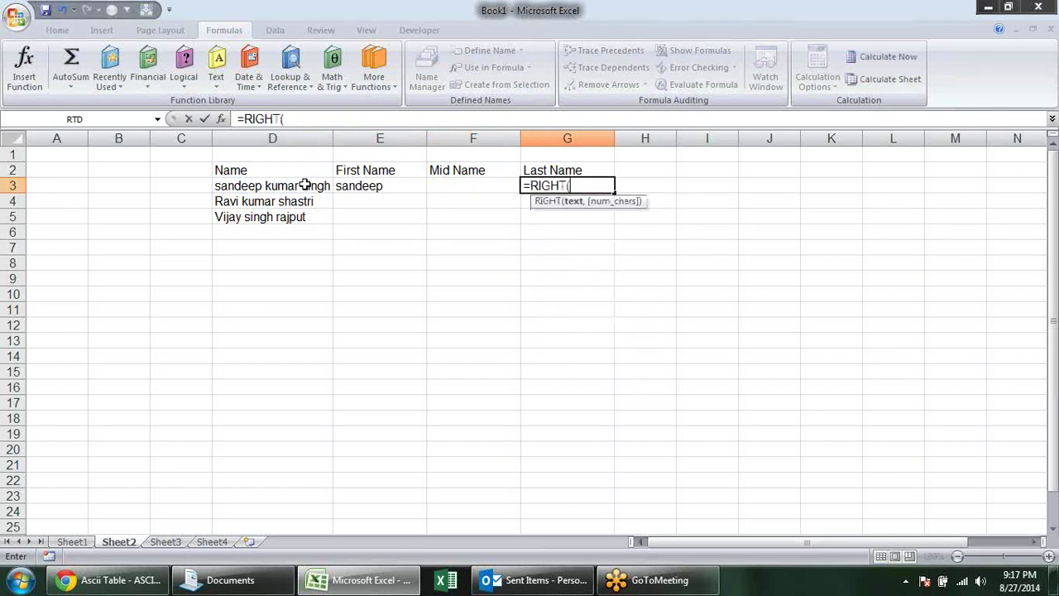
{"action": "left_click", "coordinate": [269, 186]}
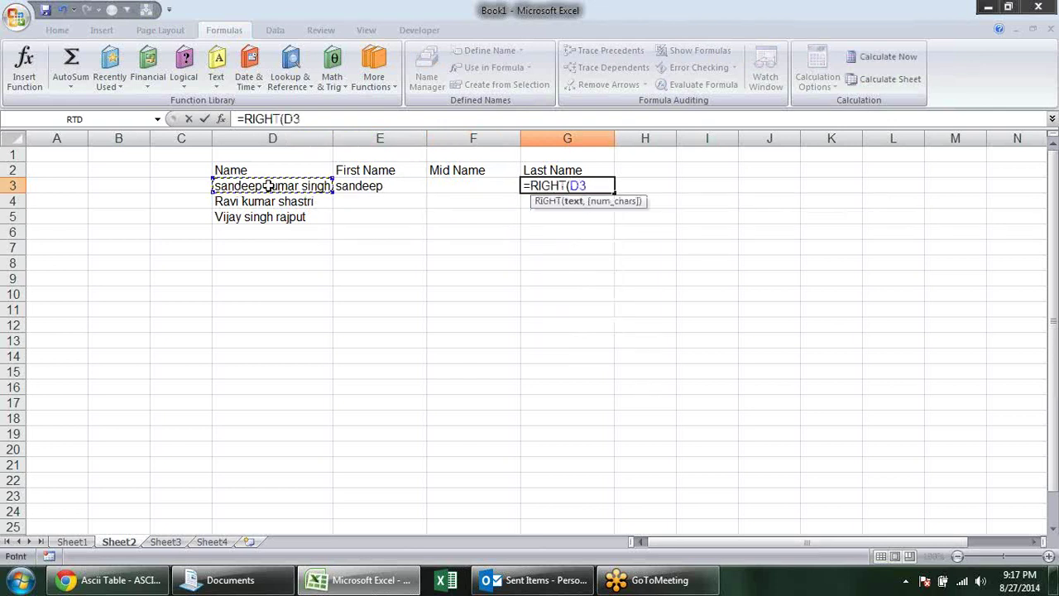
{"action": "type", "text": ","}
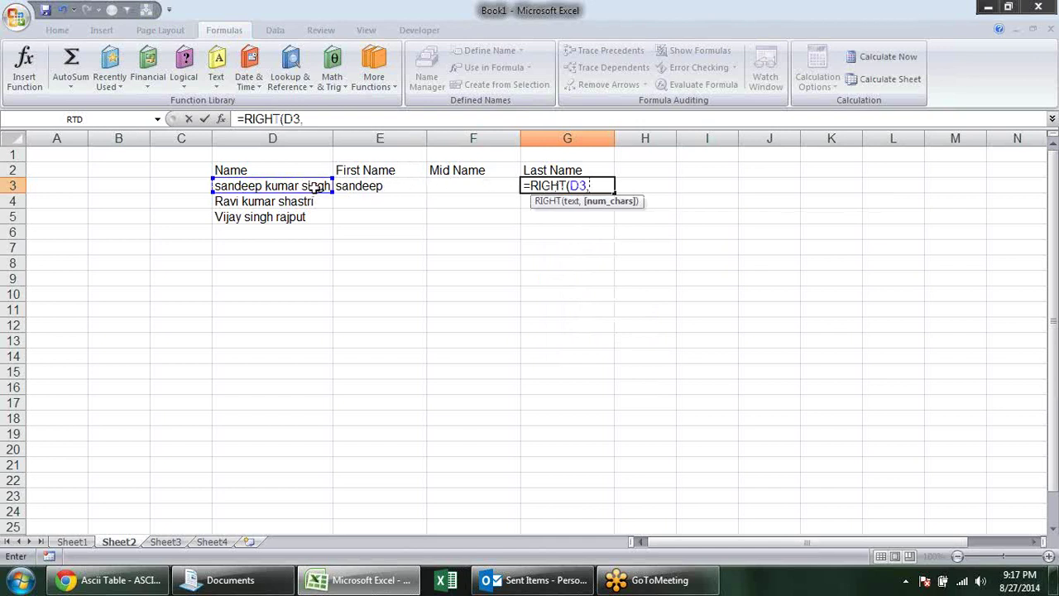
{"action": "type", "text": "5"}
{"action": "key", "text": "Return"}
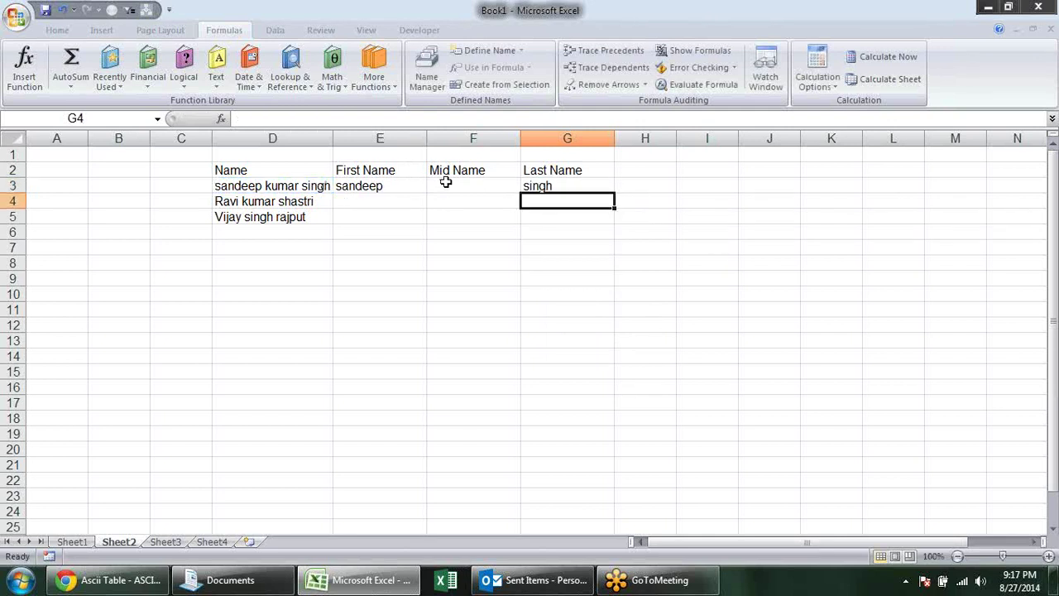
{"action": "left_click", "coordinate": [445, 182]}
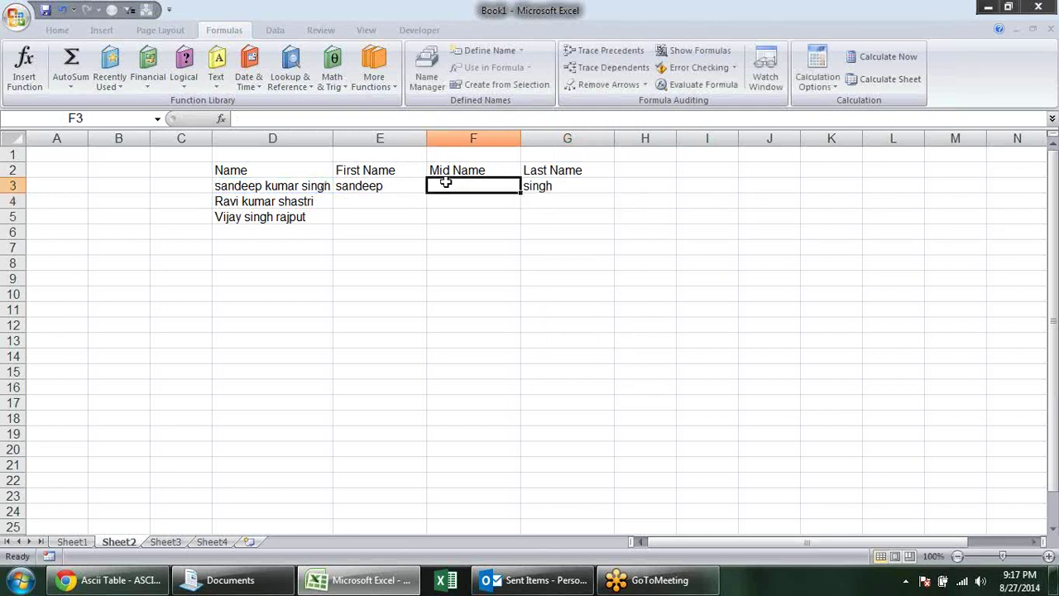
Step: Begin the middle-name formula =MID(D3, in F3
{"action": "type", "text": "="}
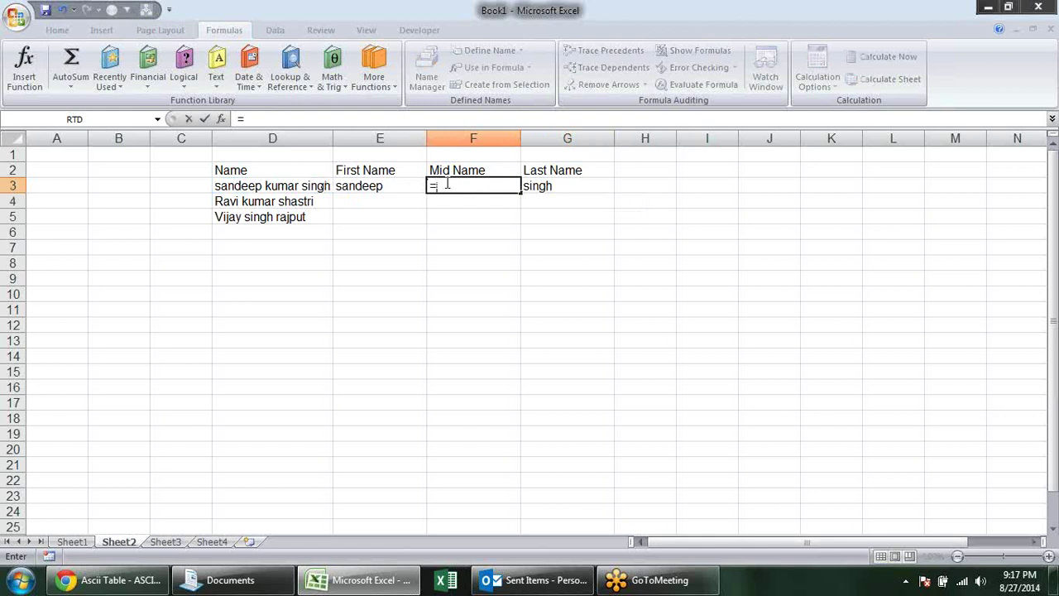
{"action": "type", "text": "mid"}
{"action": "key", "text": "Tab"}
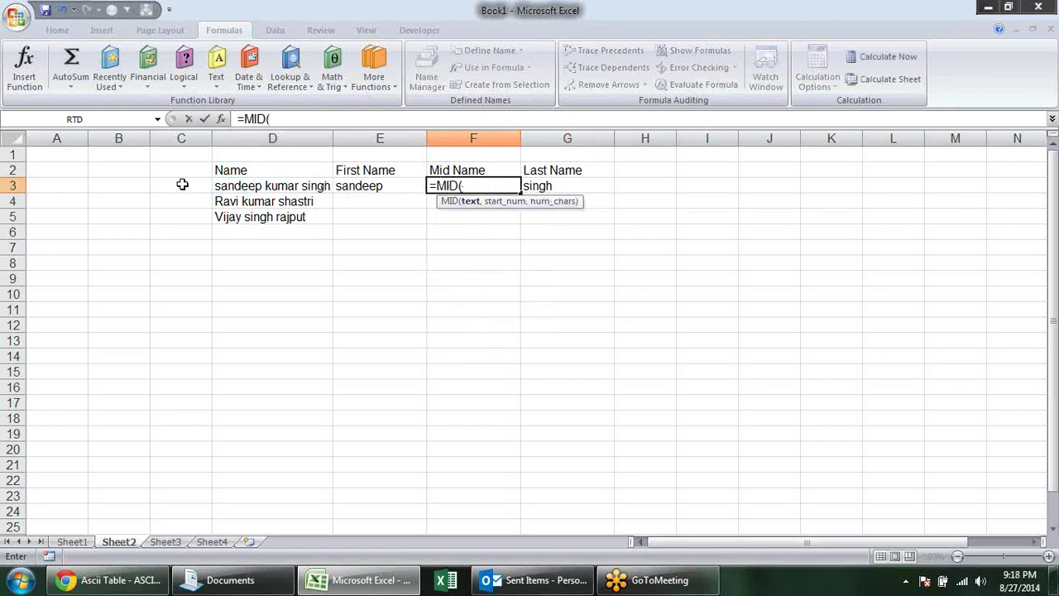
{"action": "left_click", "coordinate": [303, 182]}
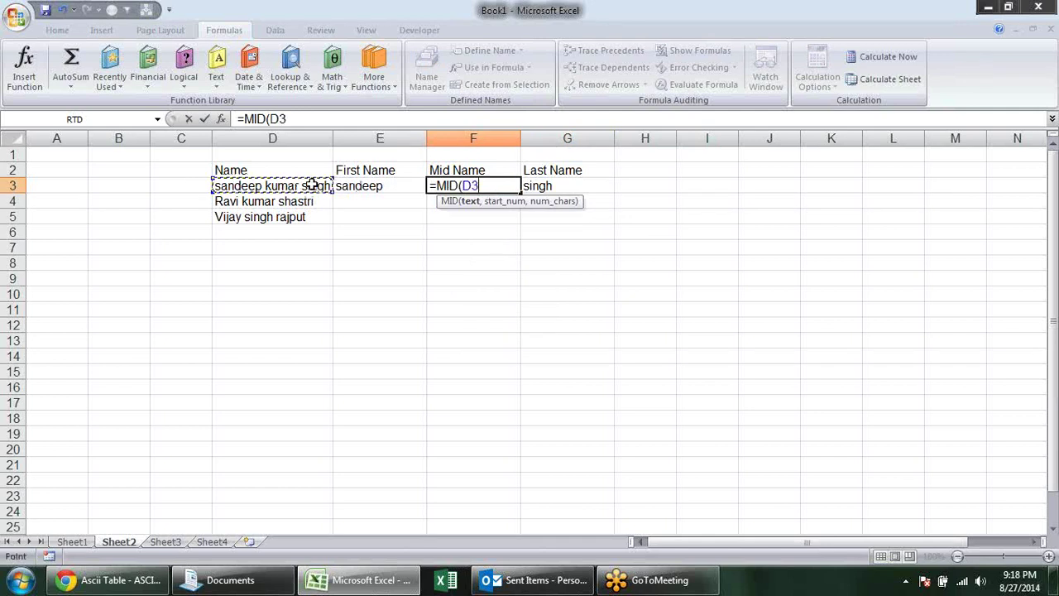
{"action": "type", "text": ",9,5"}
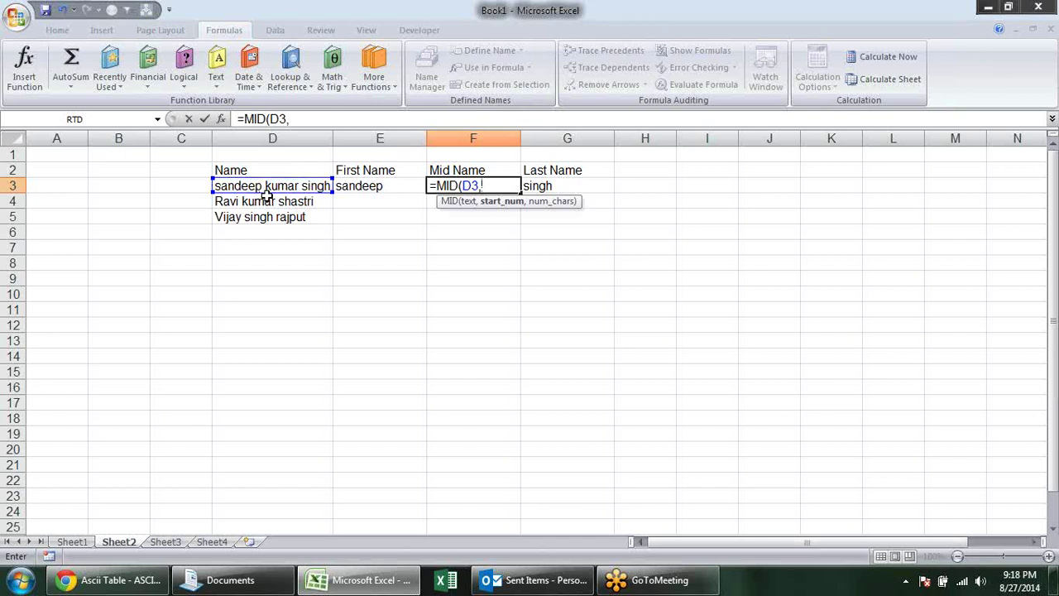
Step: Complete F3's middle-name formula =MID(D3,9,5) and leave E3's formula unchanged
{"action": "type", "text": "9"}
{"action": "type", "text": ","}
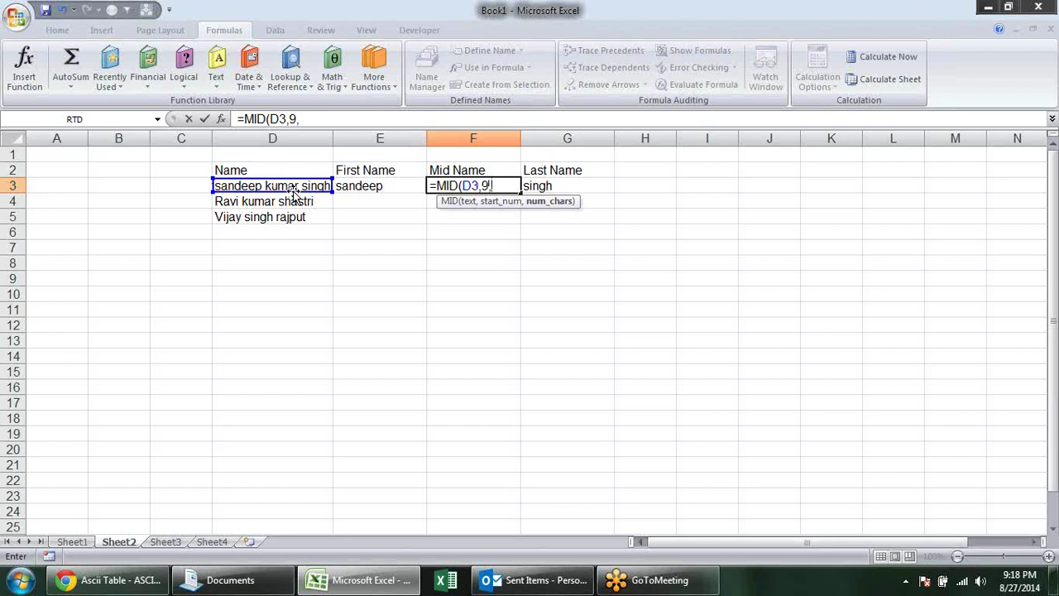
{"action": "type", "text": "5"}
{"action": "type", "text": ")"}
{"action": "key", "text": "Return"}
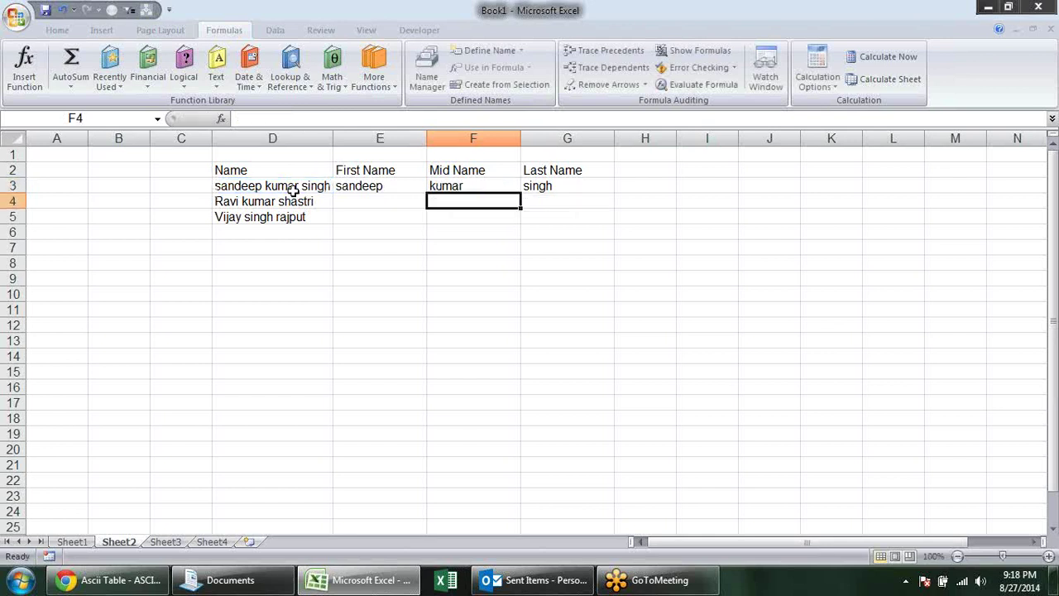
{"action": "double_click", "coordinate": [382, 179]}
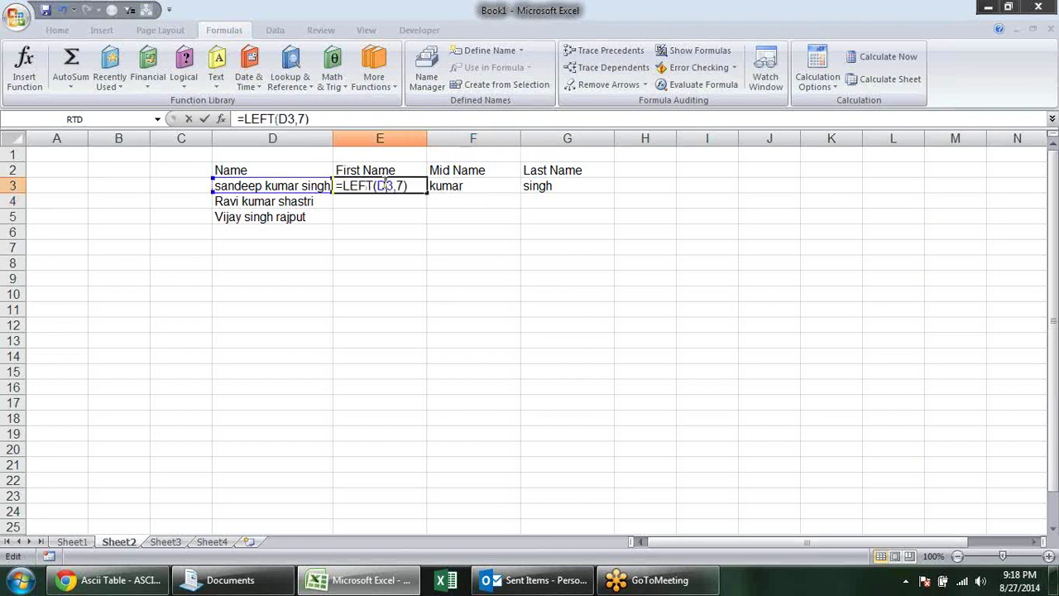
{"action": "key", "text": "Escape"}
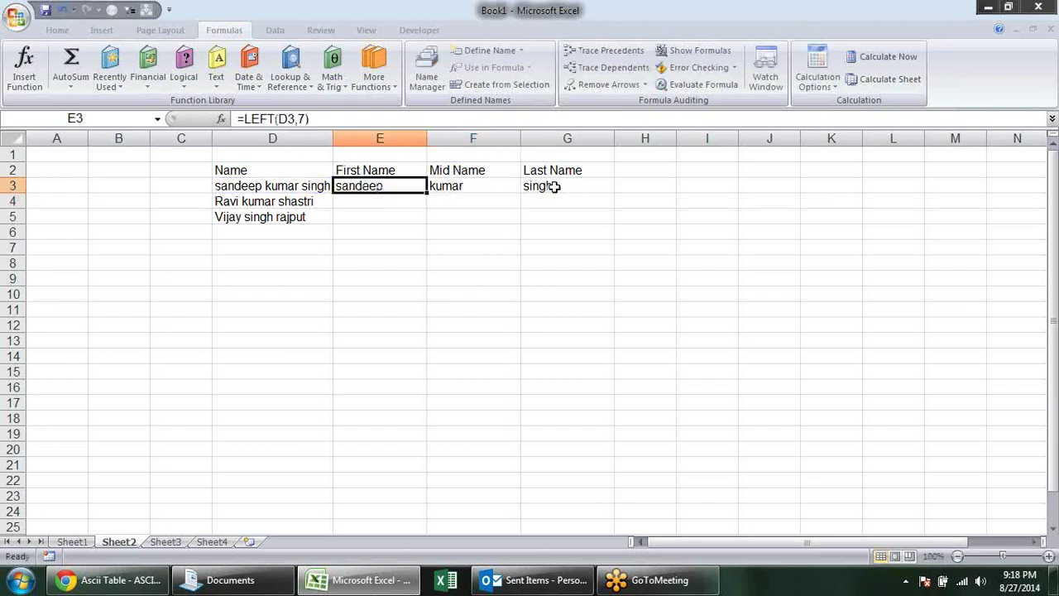
Step: Fill the E3:G3 split formulas down to row 5, then clear the wrong results in E4:G5
{"action": "left_click_drag", "start_coordinate": [409, 185], "coordinate": [579, 186]}
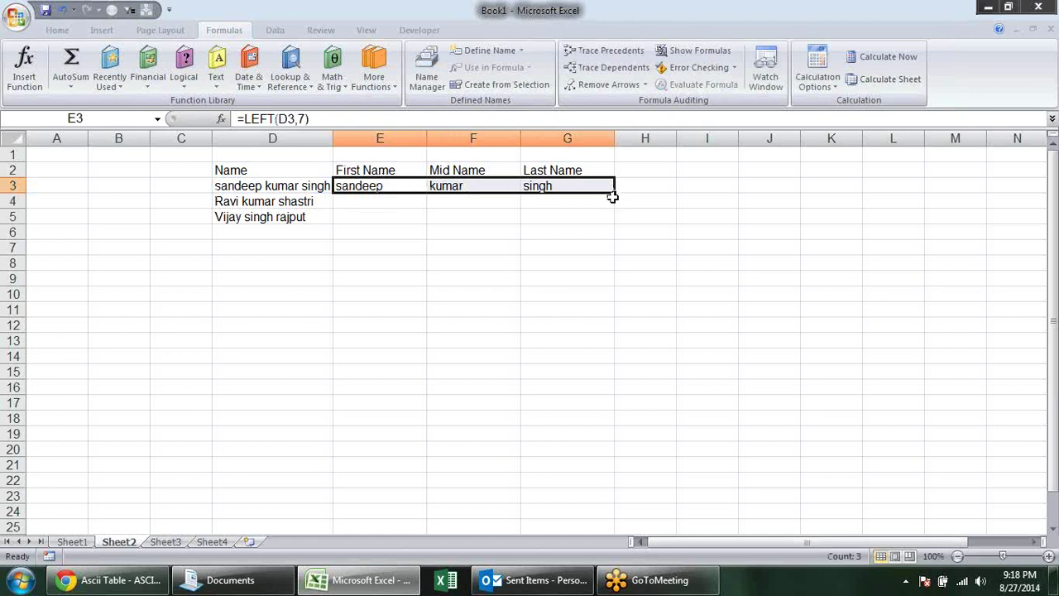
{"action": "left_click_drag", "start_coordinate": [614, 192], "coordinate": [613, 223]}
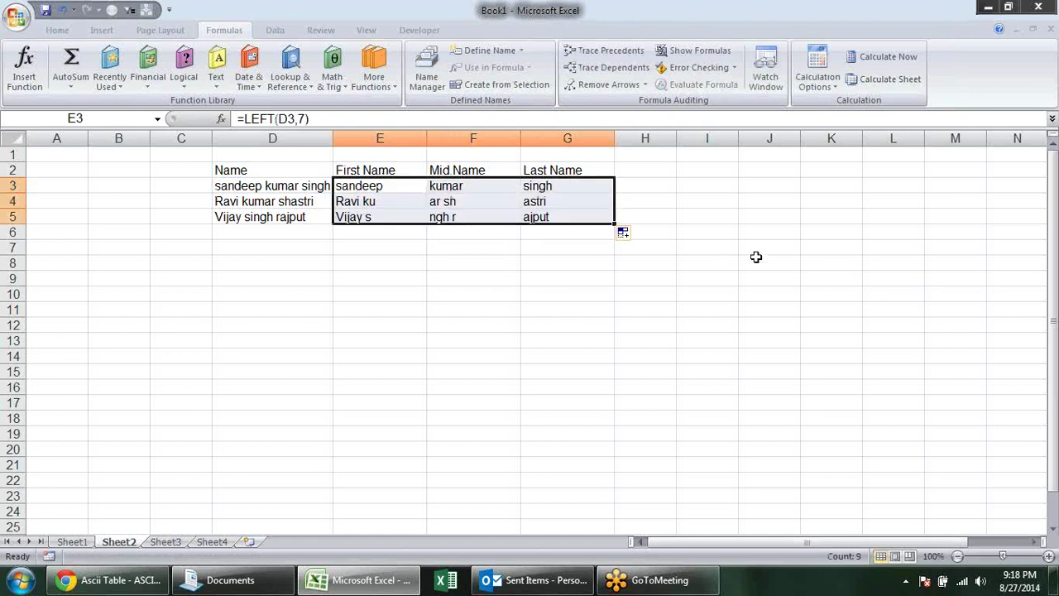
{"action": "left_click", "coordinate": [758, 264]}
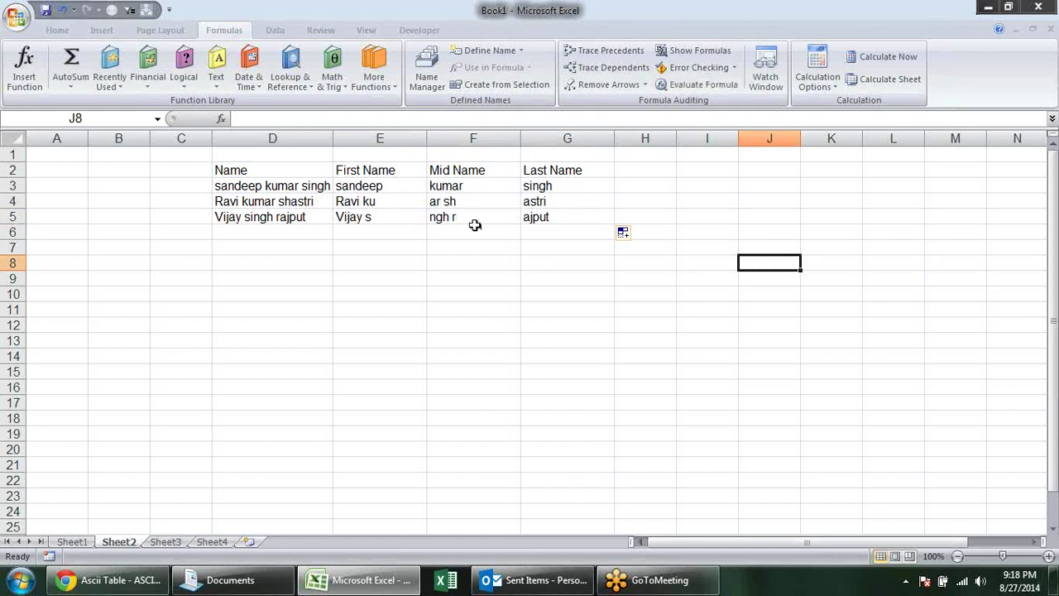
{"action": "left_click_drag", "start_coordinate": [402, 204], "coordinate": [597, 215]}
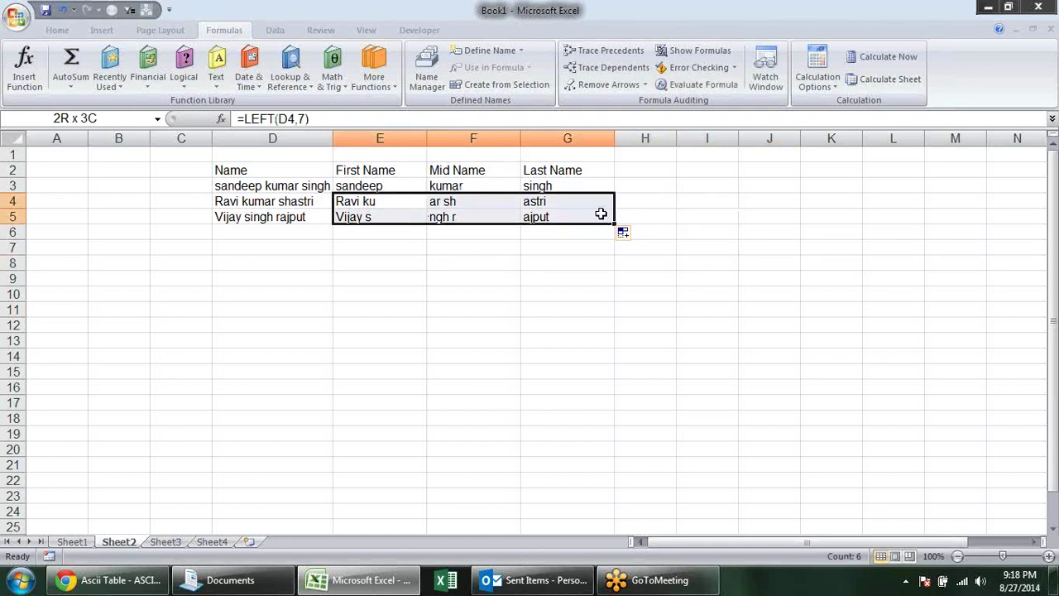
{"action": "key", "text": "Delete"}
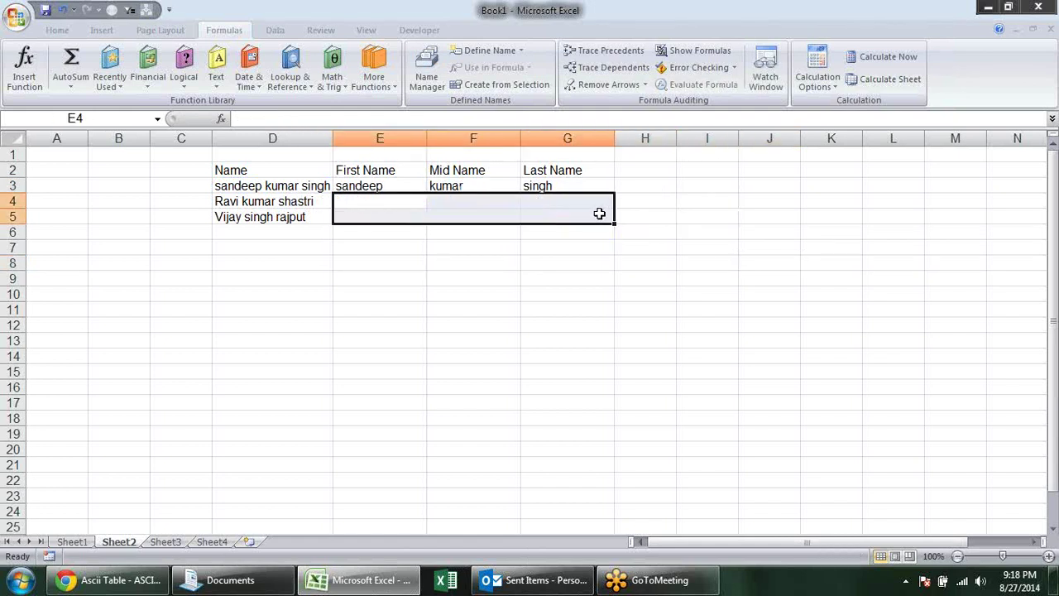
Step: Add the helper heading 'First Space' in cell I2
{"action": "left_click", "coordinate": [669, 234]}
{"action": "left_click", "coordinate": [708, 168]}
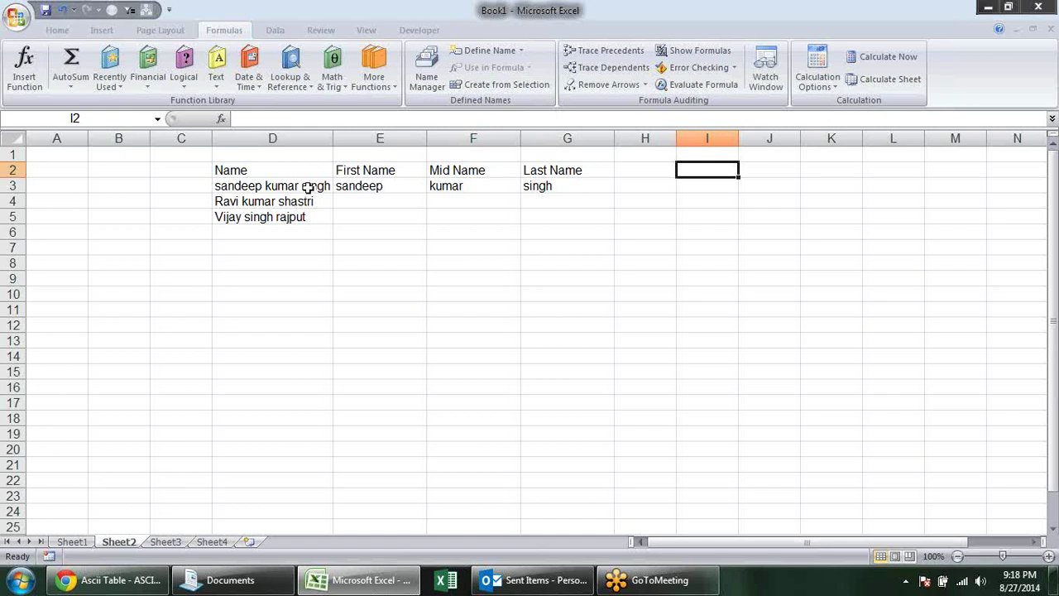
{"action": "left_click", "coordinate": [263, 199]}
{"action": "left_click", "coordinate": [222, 188]}
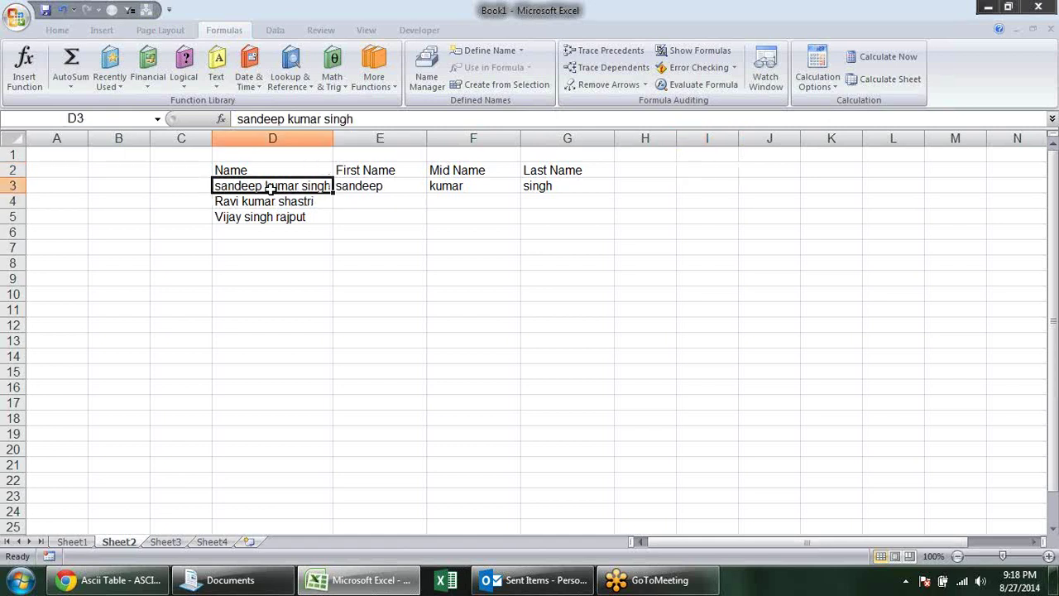
{"action": "left_click", "coordinate": [691, 168]}
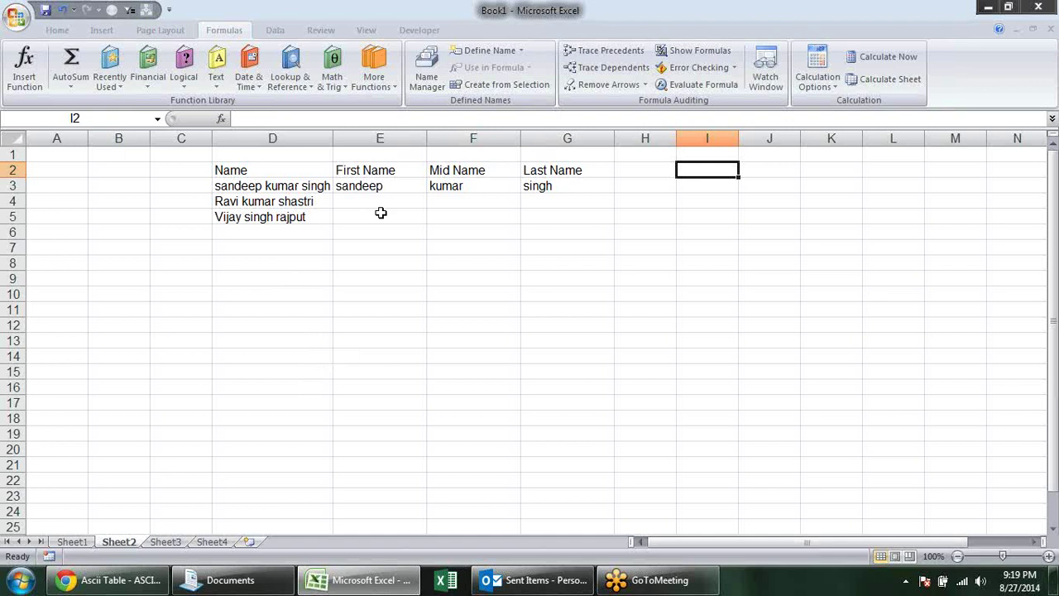
{"action": "type", "text": "First Space"}
{"action": "key", "text": "Tab"}
Step: Copy the heading into J2 and change it to '2nd Space'
{"action": "key", "text": "Down"}
{"action": "key", "text": "Up"}
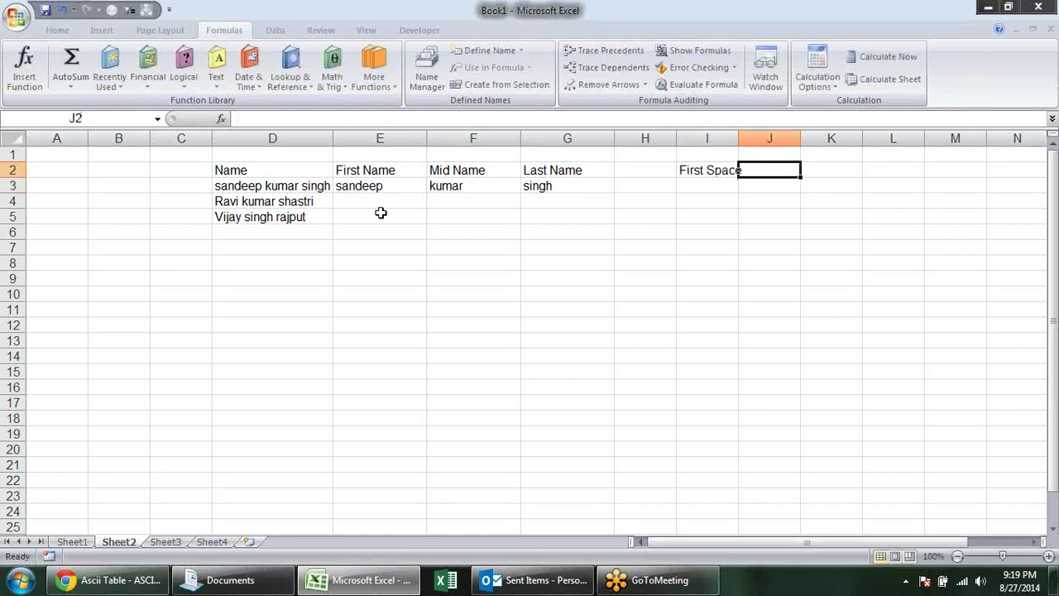
{"action": "key", "text": "ctrl+r"}
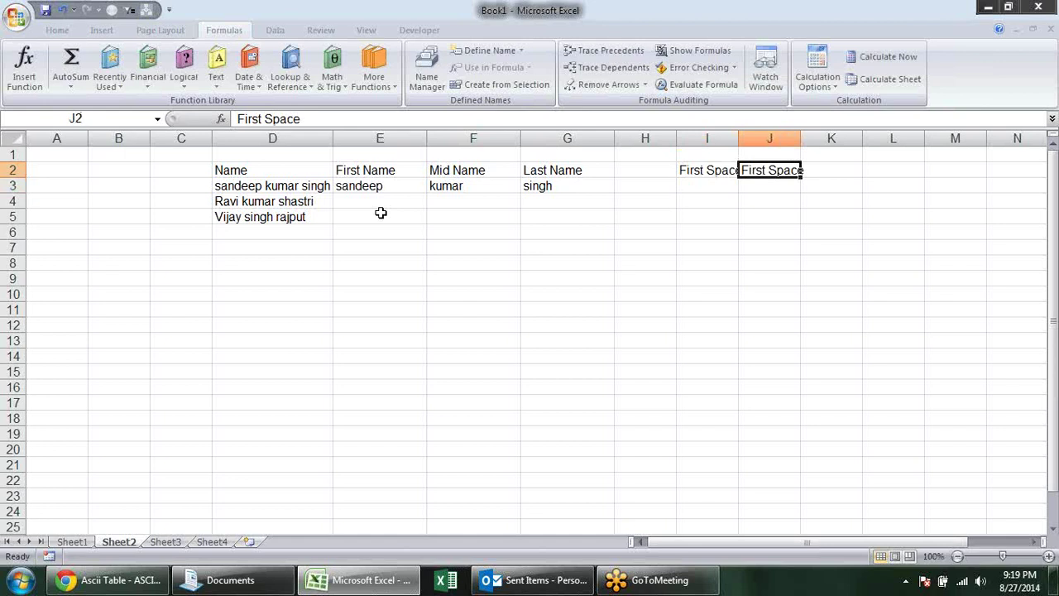
{"action": "key", "text": "F2"}
{"action": "key", "text": "Left"}
{"action": "key", "text": "Left"}
{"action": "key", "text": "Left"}
{"action": "key", "text": "BackSpace"}
{"action": "key", "text": "BackSpace"}
{"action": "key", "text": "BackSpace"}
{"action": "key", "text": "BackSpace"}
{"action": "key", "text": "BackSpace"}
{"action": "type", "text": "2"}
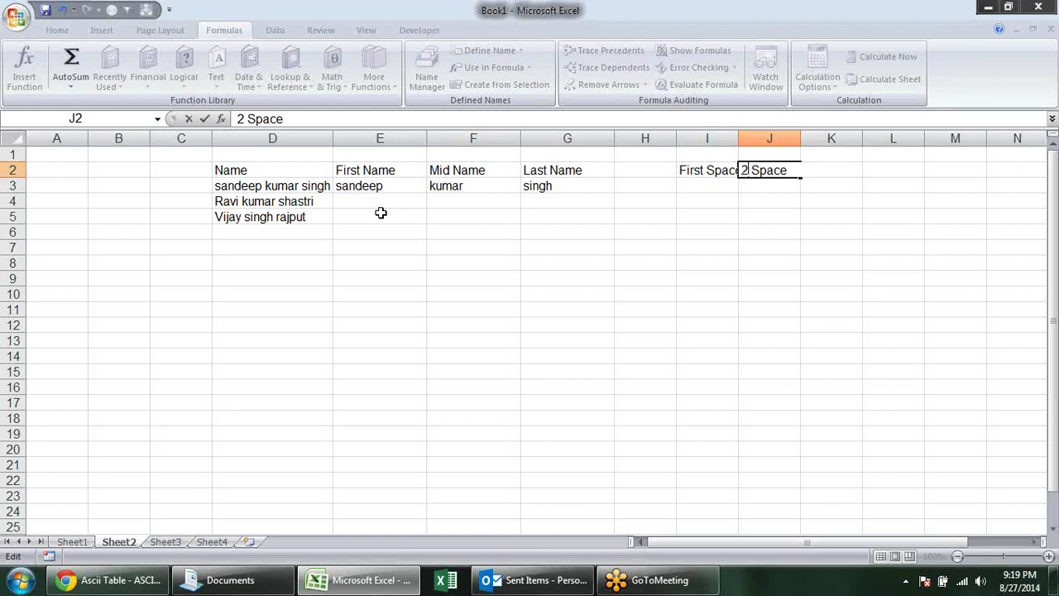
{"action": "type", "text": "nd"}
{"action": "key", "text": "Return"}
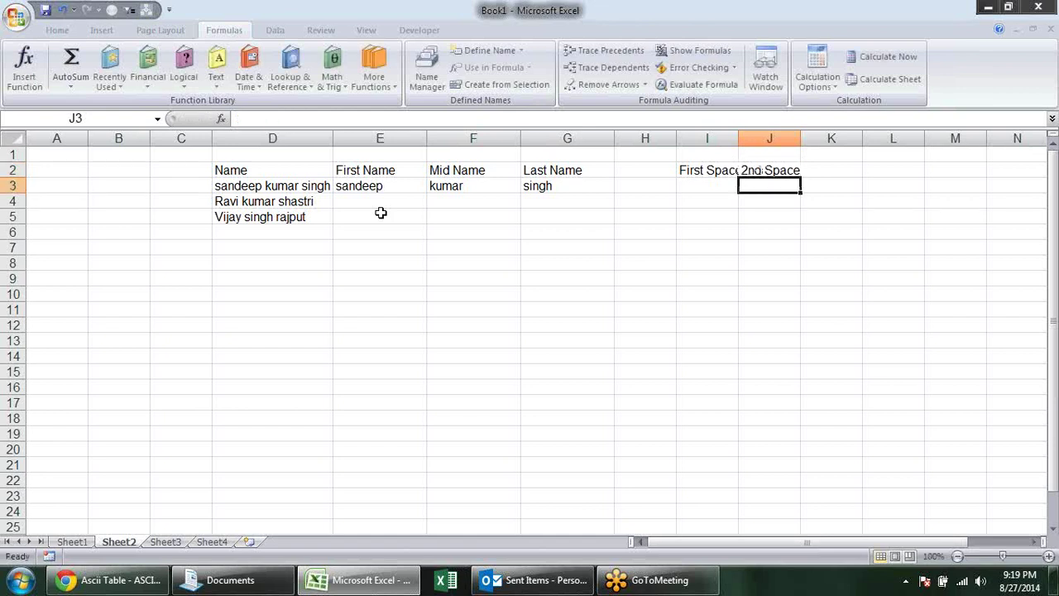
Step: Add the heading 'Len' in cell K2
{"action": "key", "text": "Up"}
{"action": "key", "text": "Right"}
{"action": "type", "text": "Len"}
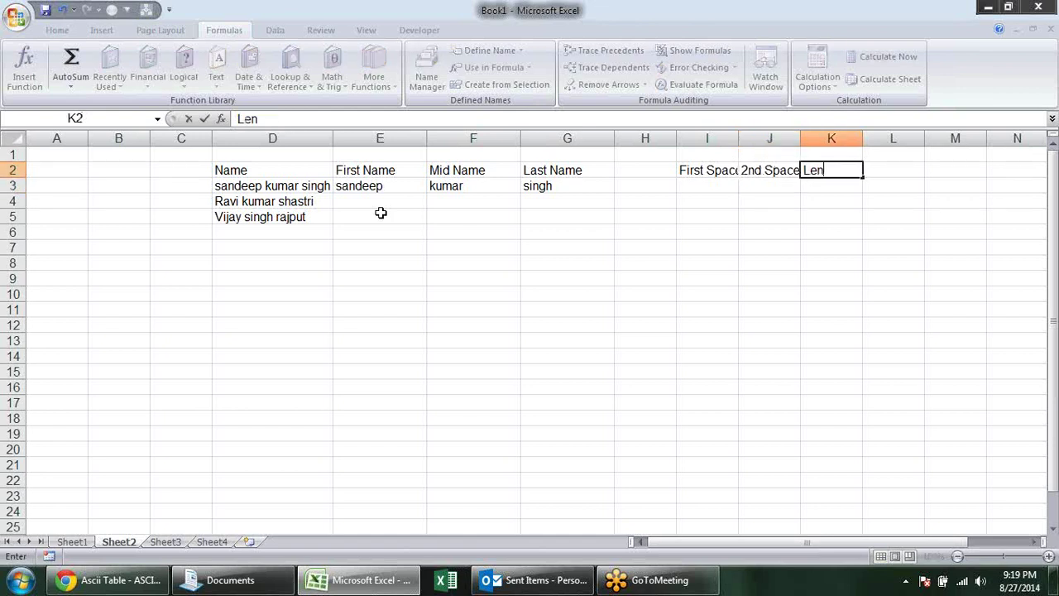
{"action": "key", "text": "Return"}
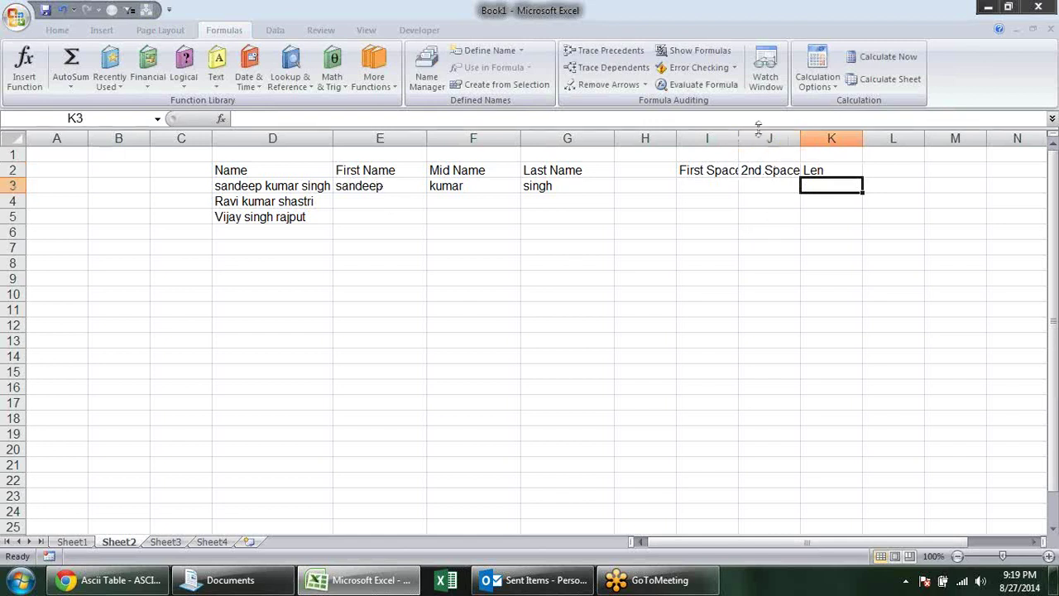
{"action": "left_click", "coordinate": [722, 188]}
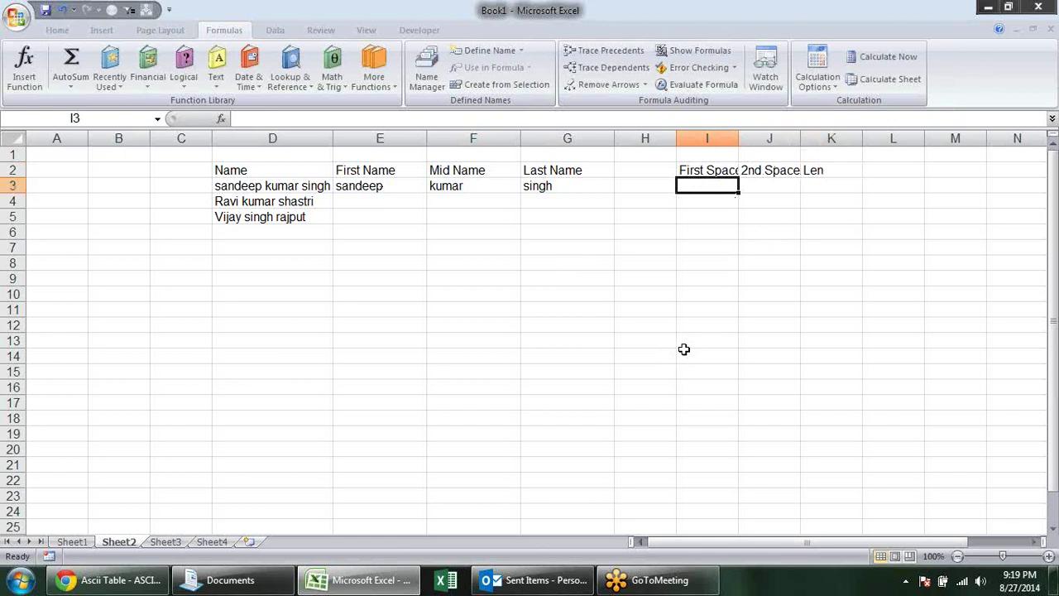
Step: Enter =FIND(" ",D3) in I3 to get the first space position, 8
{"action": "type", "text": "="}
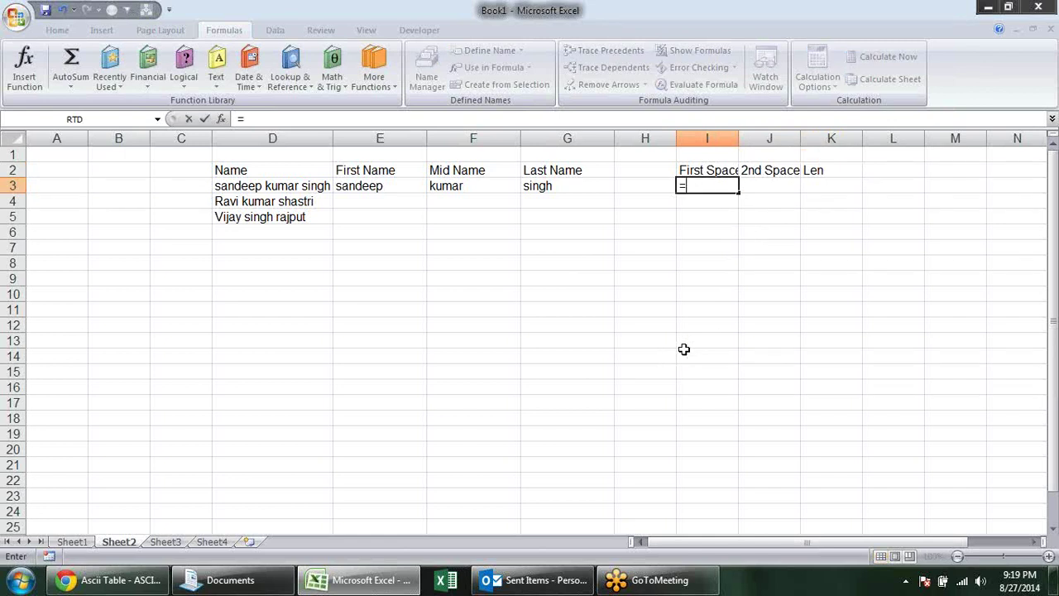
{"action": "type", "text": "fin"}
{"action": "key", "text": "BackSpace"}
{"action": "key", "text": "BackSpace"}
{"action": "type", "text": "fin"}
{"action": "key", "text": "Tab"}
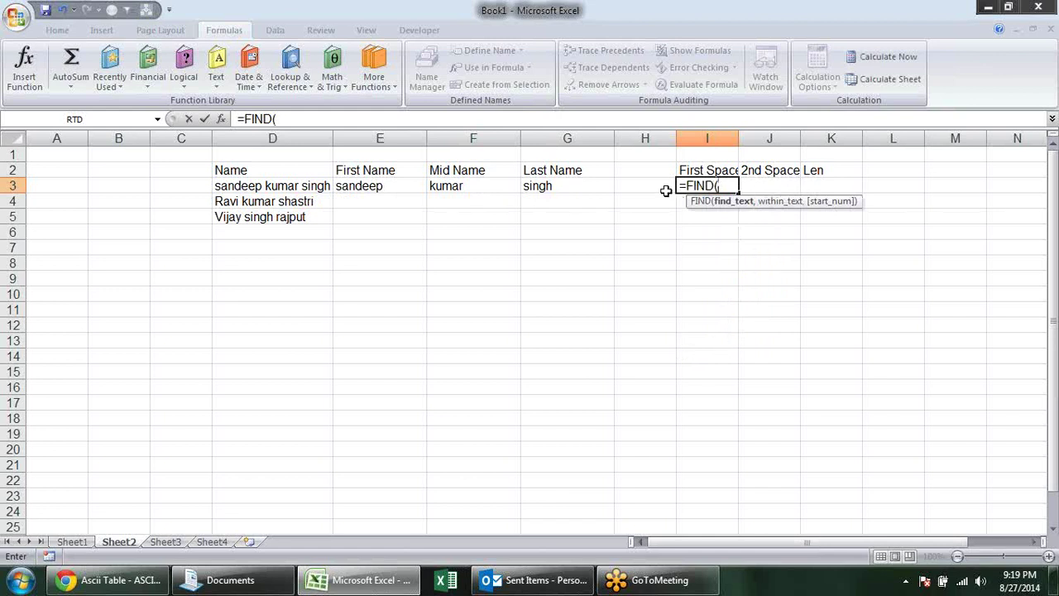
{"action": "type", "text": "\" \""}
{"action": "type", "text": ","}
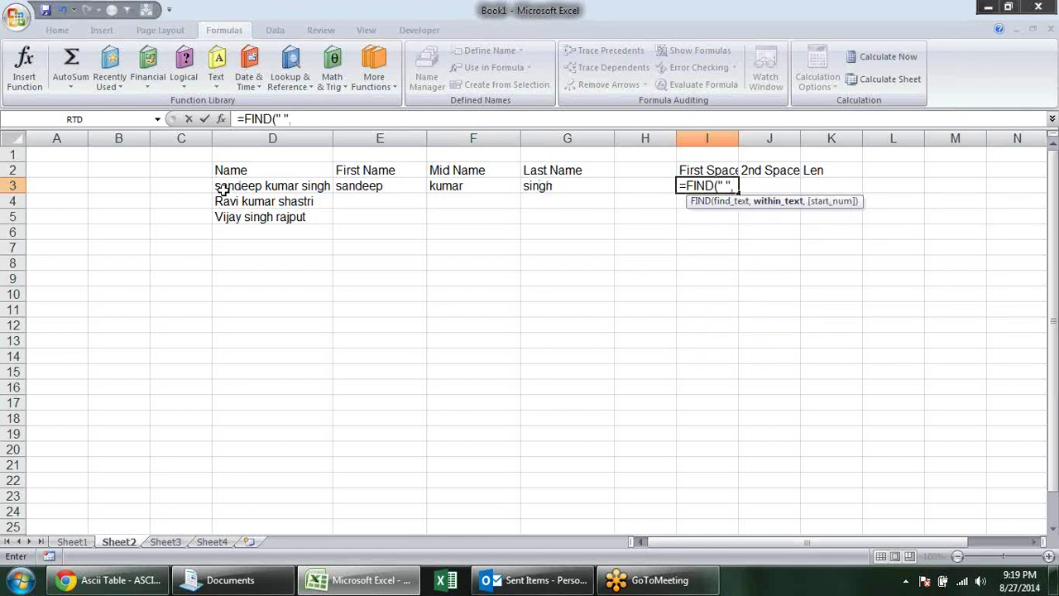
{"action": "left_click", "coordinate": [283, 184]}
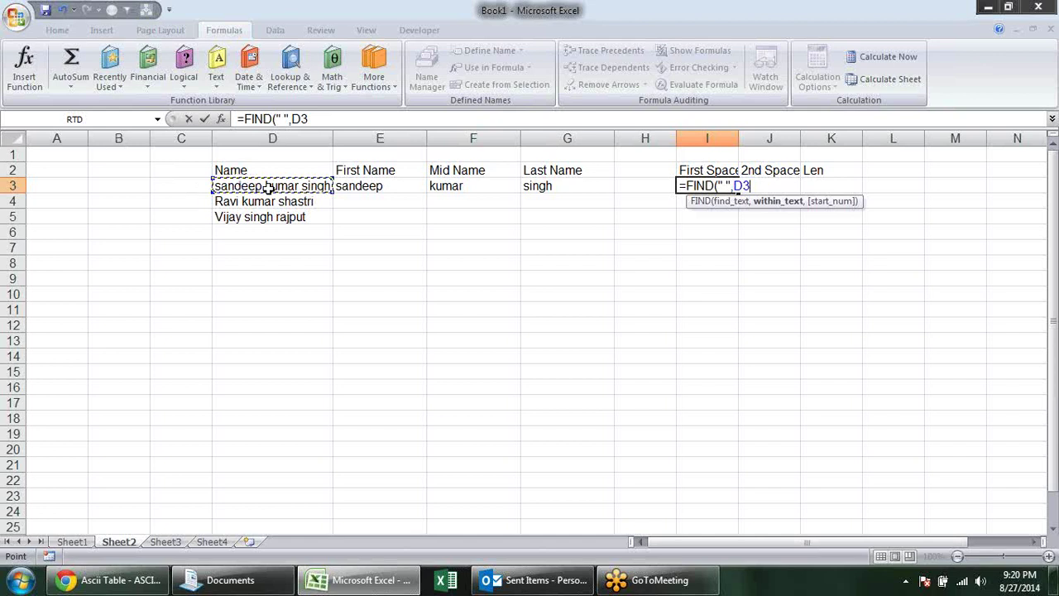
{"action": "key", "text": "Return"}
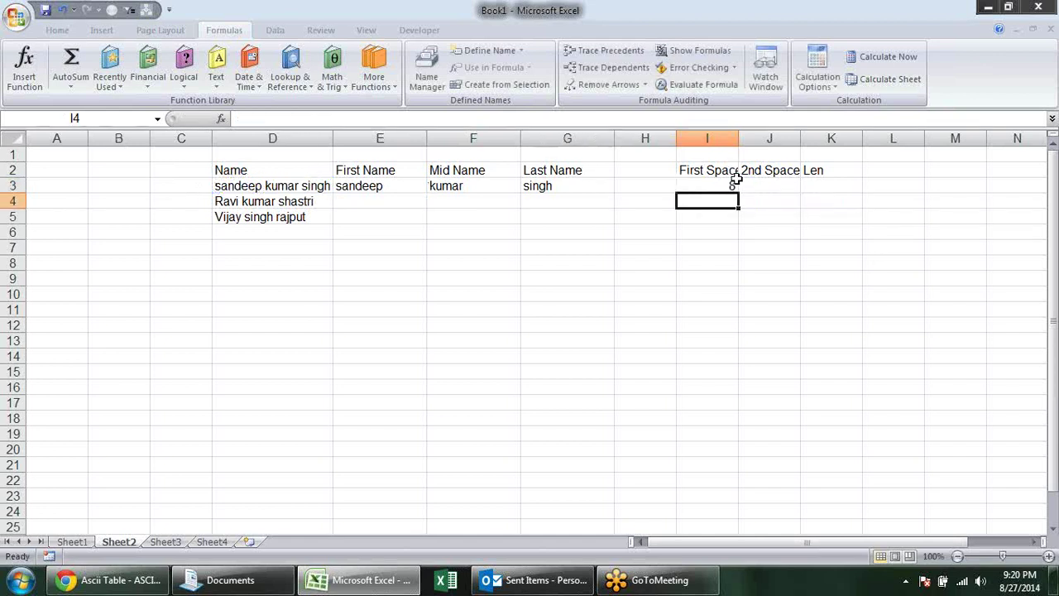
Step: Enter =FIND(" ",D3,I3+1) in J3 to find the second space at 14
{"action": "left_click", "coordinate": [755, 192]}
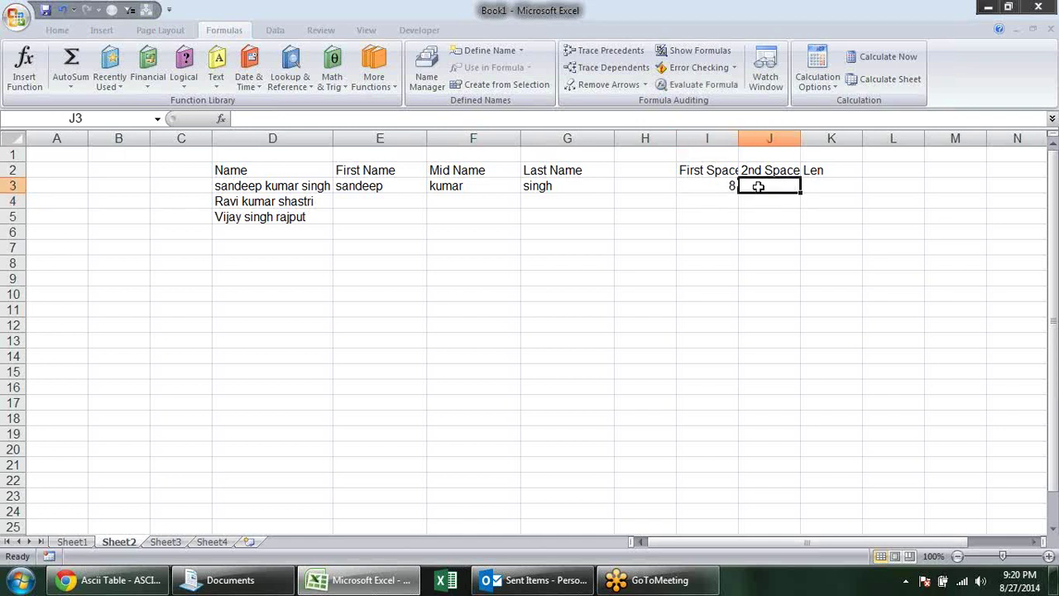
{"action": "type", "text": "=F"}
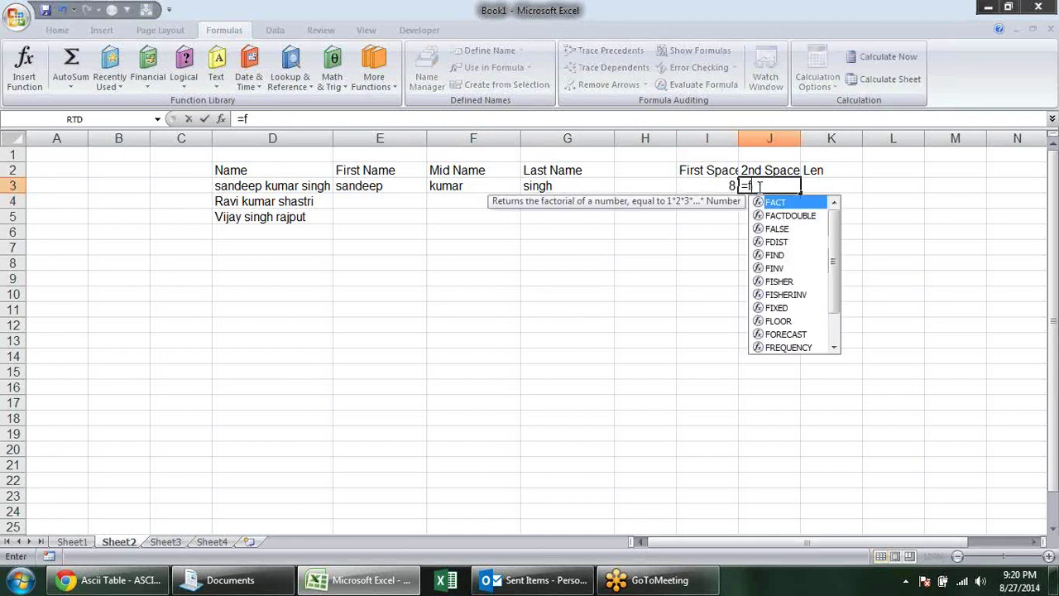
{"action": "type", "text": "IND("}
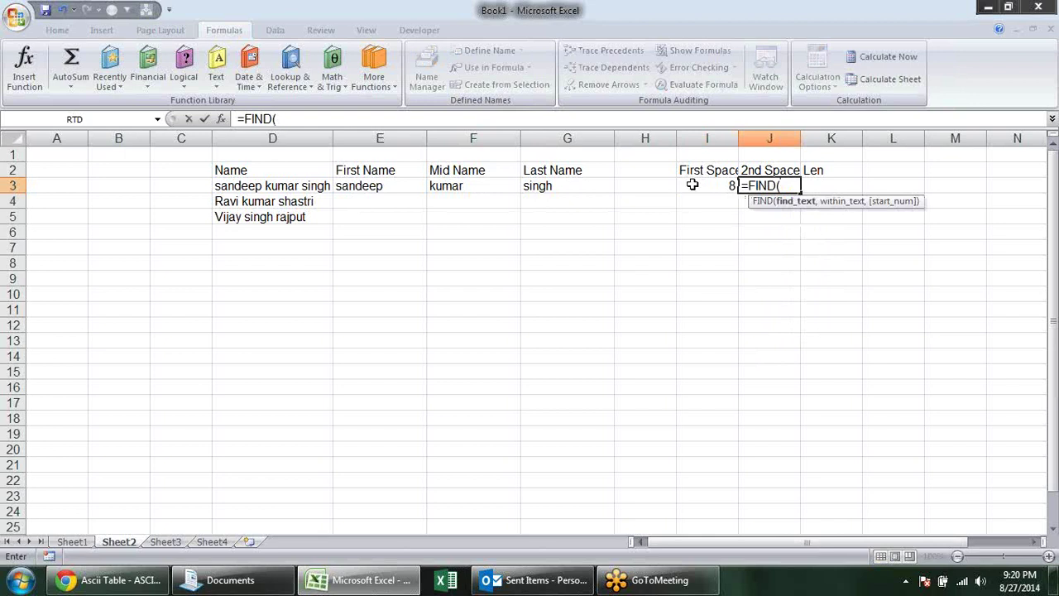
{"action": "type", "text": "\" \","}
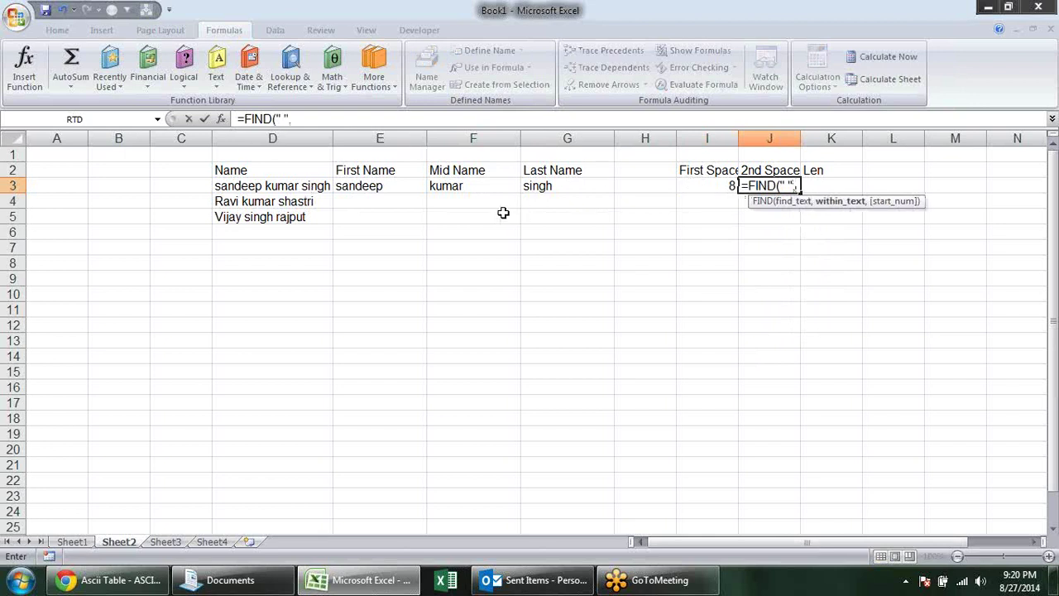
{"action": "left_click", "coordinate": [300, 187]}
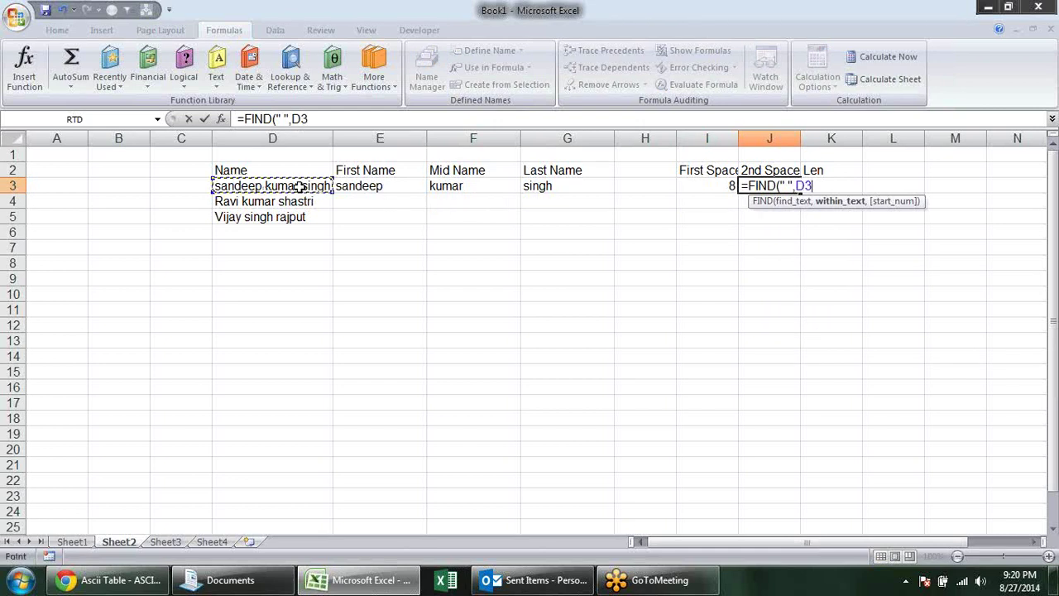
{"action": "type", "text": ","}
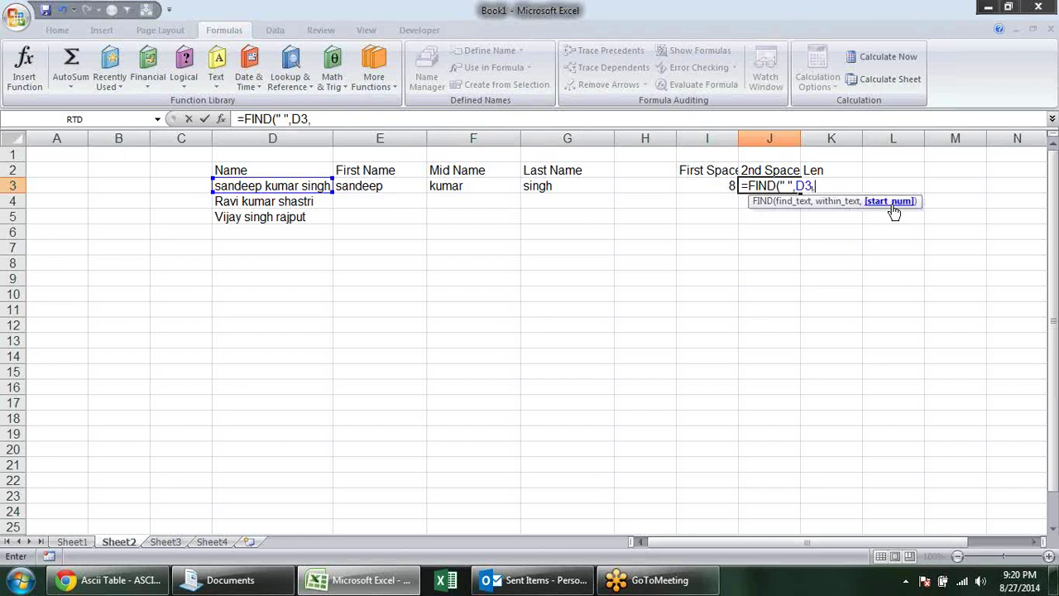
{"action": "left_click", "coordinate": [724, 187]}
{"action": "type", "text": "+1"}
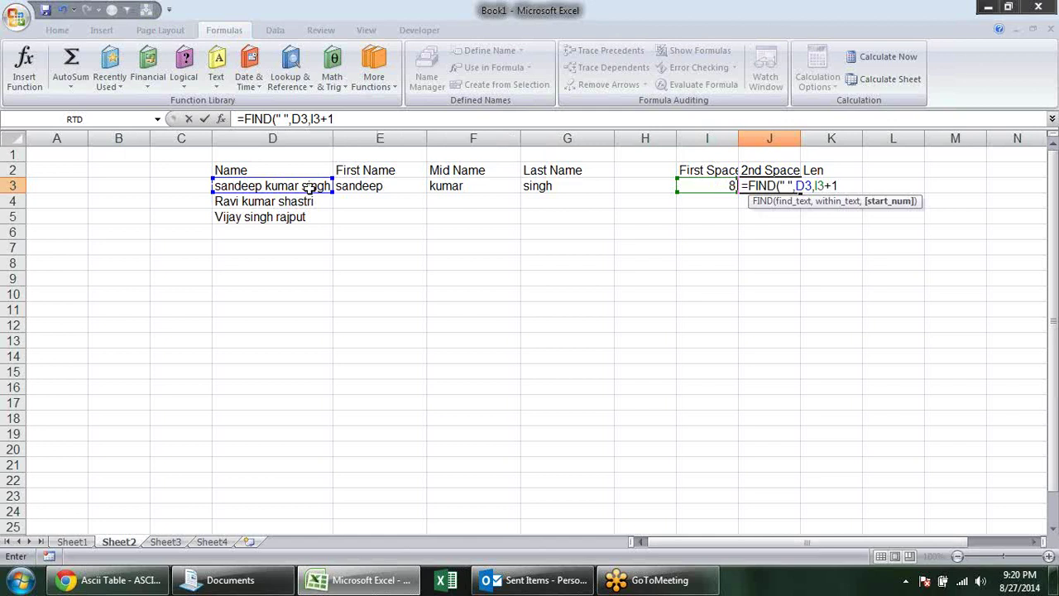
{"action": "type", "text": ")"}
{"action": "key", "text": "Return"}
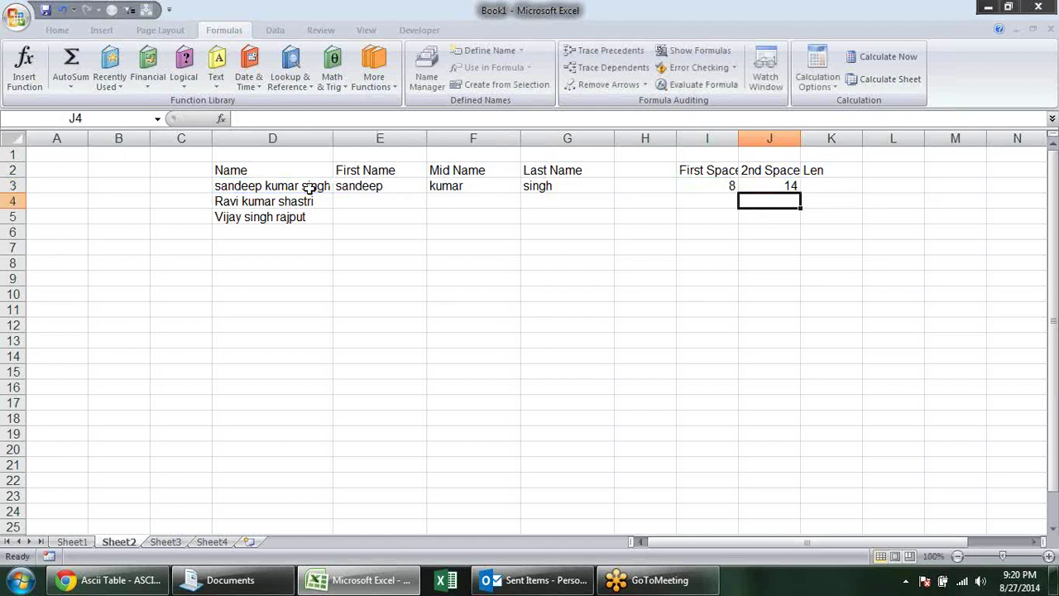
Step: Enter =LEN(D3) in K3 to get the name length, 19
{"action": "left_click", "coordinate": [844, 184]}
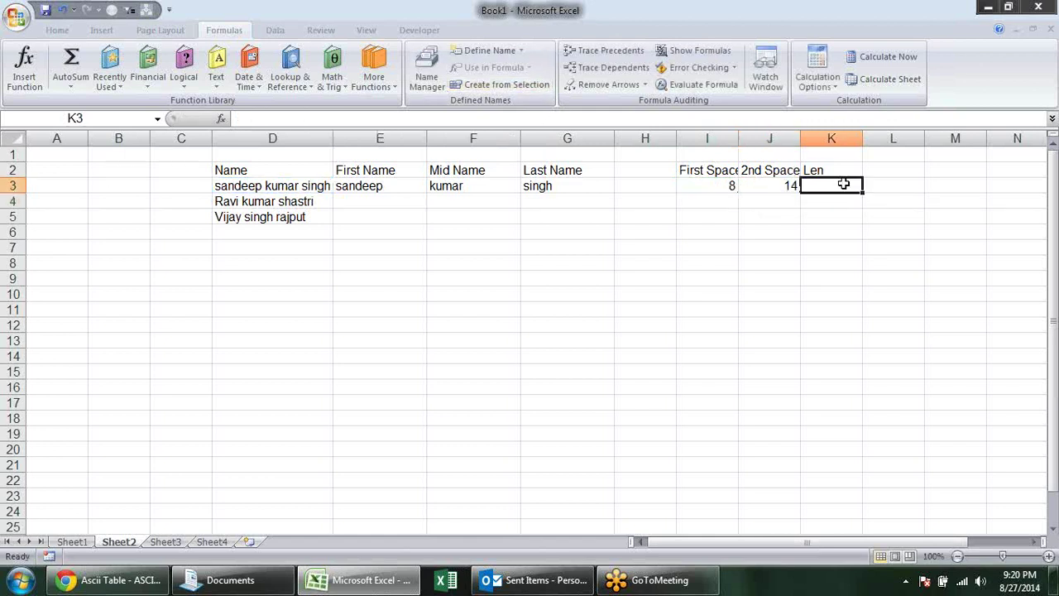
{"action": "type", "text": "=len"}
{"action": "key", "text": "Tab"}
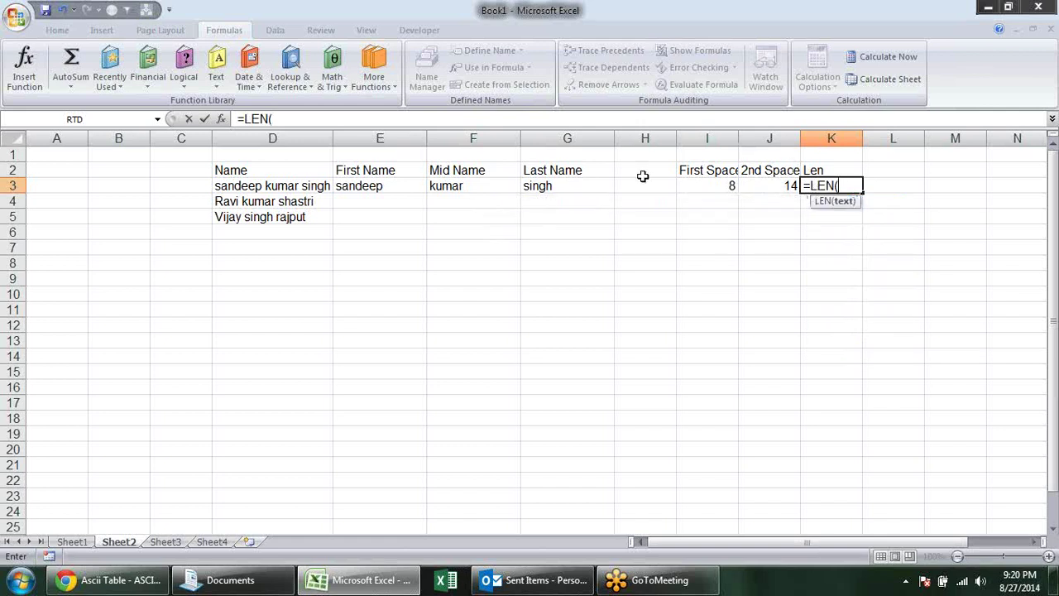
{"action": "left_click", "coordinate": [307, 185]}
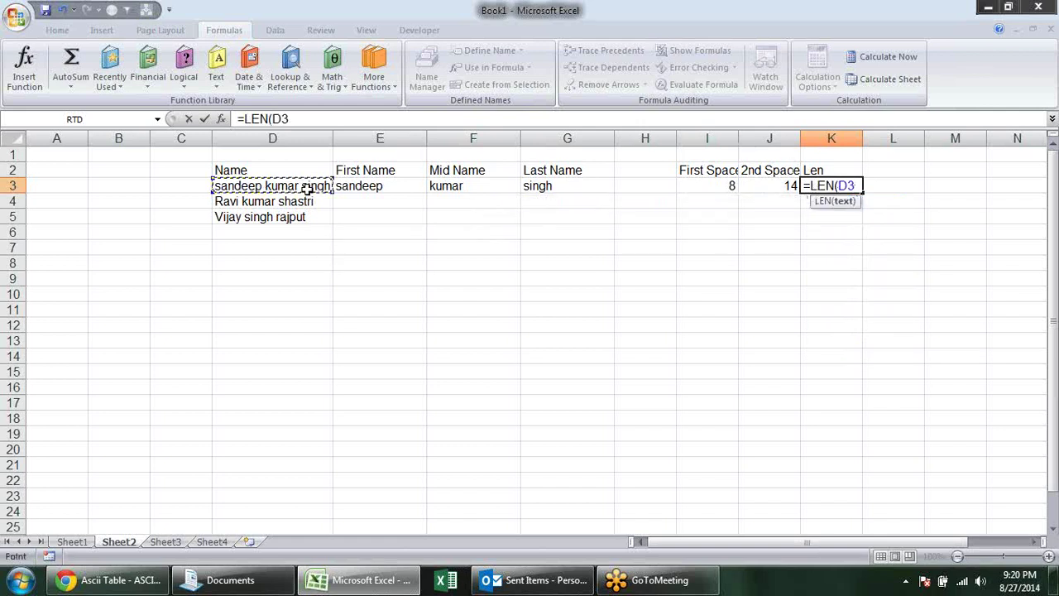
{"action": "type", "text": ")"}
{"action": "key", "text": "Return"}
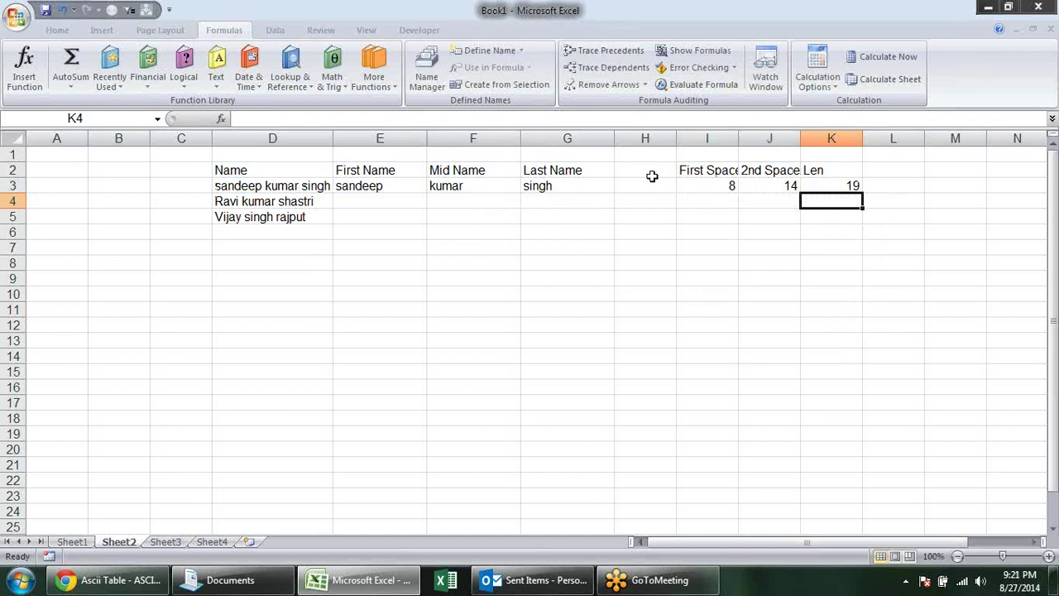
Step: Change E3's first-name formula to =LEFT(D3,I3-1)
{"action": "double_click", "coordinate": [354, 187]}
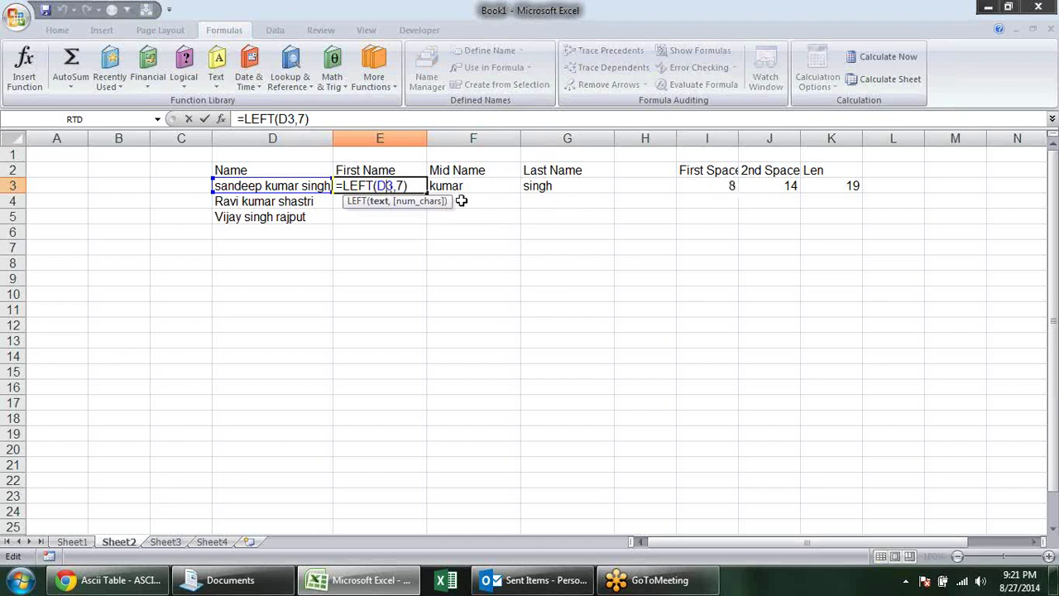
{"action": "left_click", "coordinate": [404, 186]}
{"action": "key", "text": "BackSpace"}
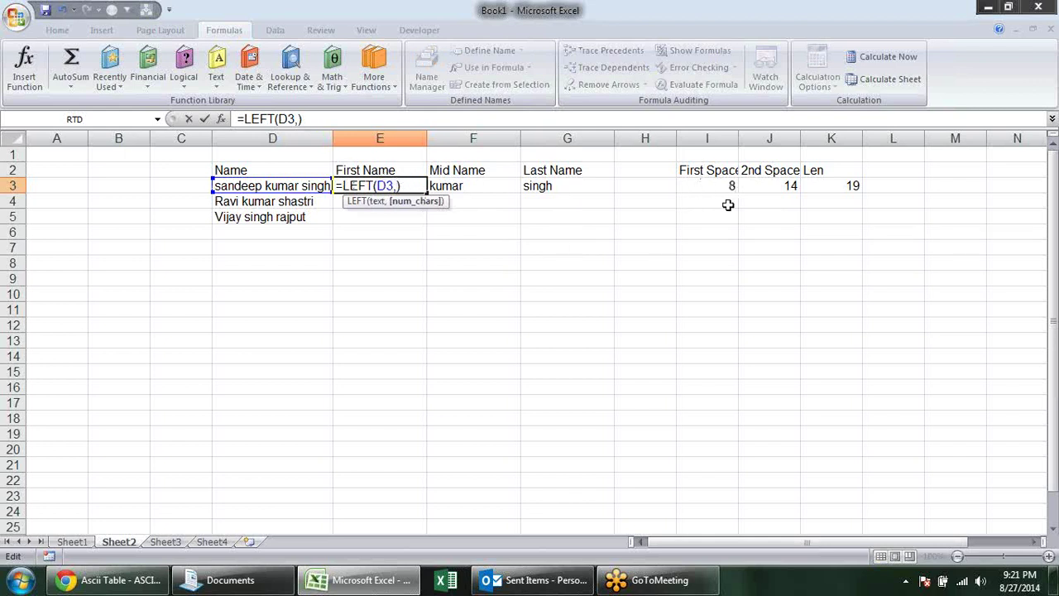
{"action": "left_click", "coordinate": [693, 189]}
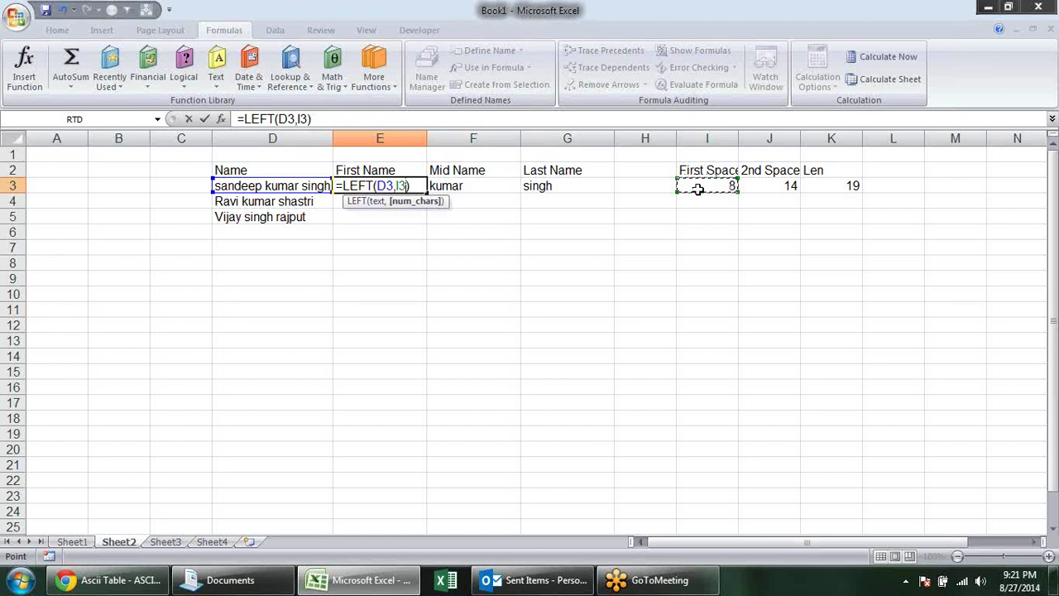
{"action": "type", "text": "-1"}
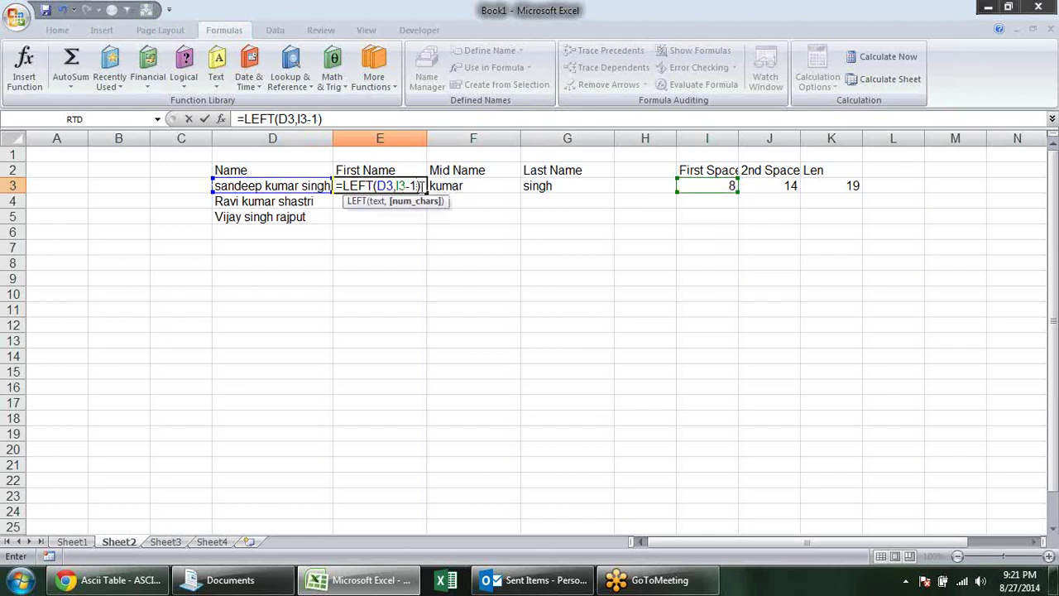
{"action": "key", "text": "Return"}
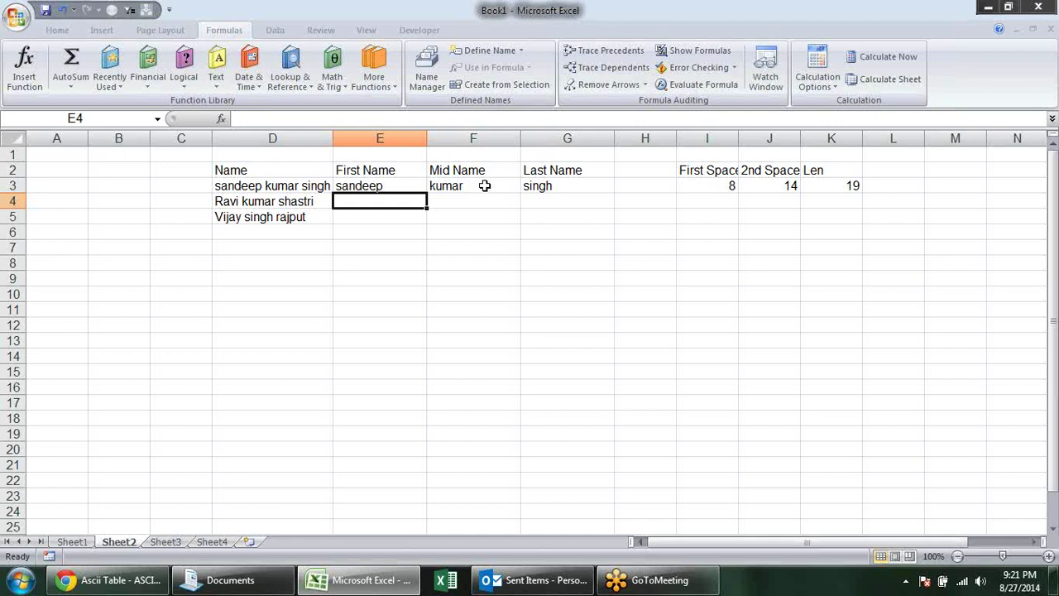
Step: Change G3's last-name formula to =RIGHT(D3,K3-J3)
{"action": "double_click", "coordinate": [487, 189]}
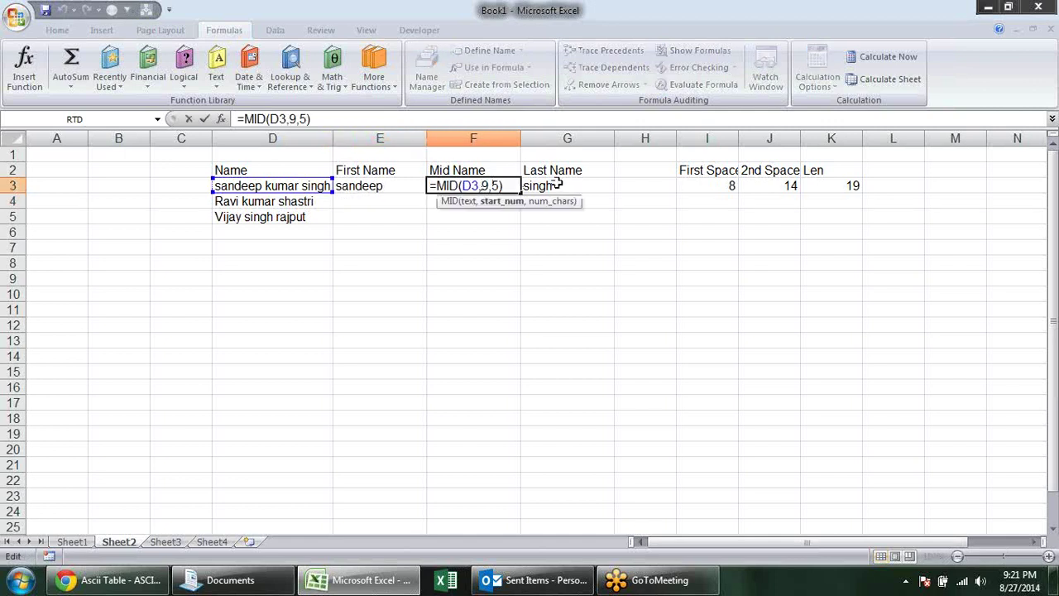
{"action": "key", "text": "ctrl+Return"}
{"action": "double_click", "coordinate": [585, 188]}
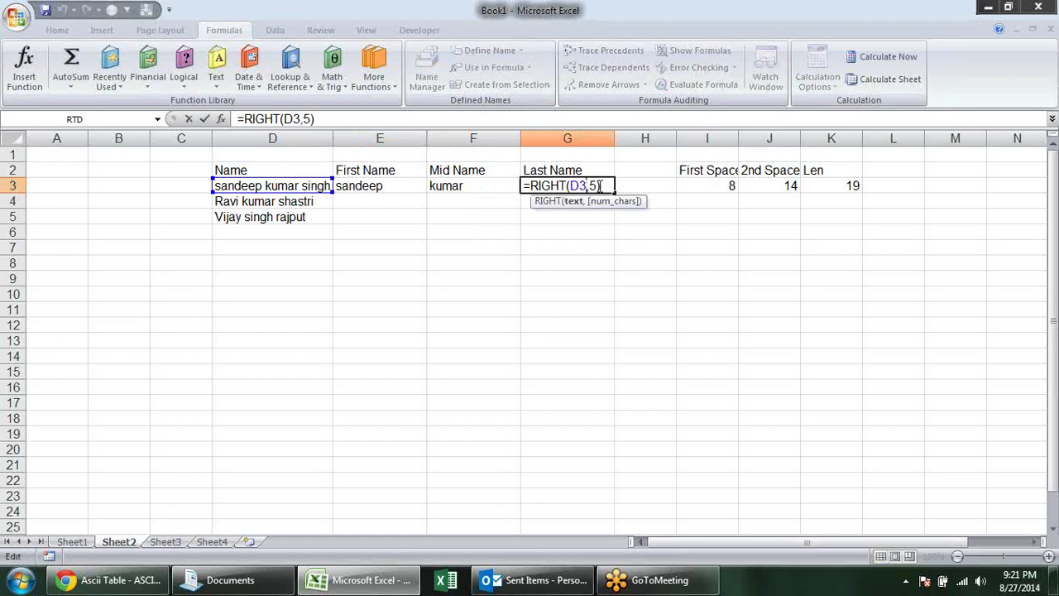
{"action": "left_click", "coordinate": [601, 186]}
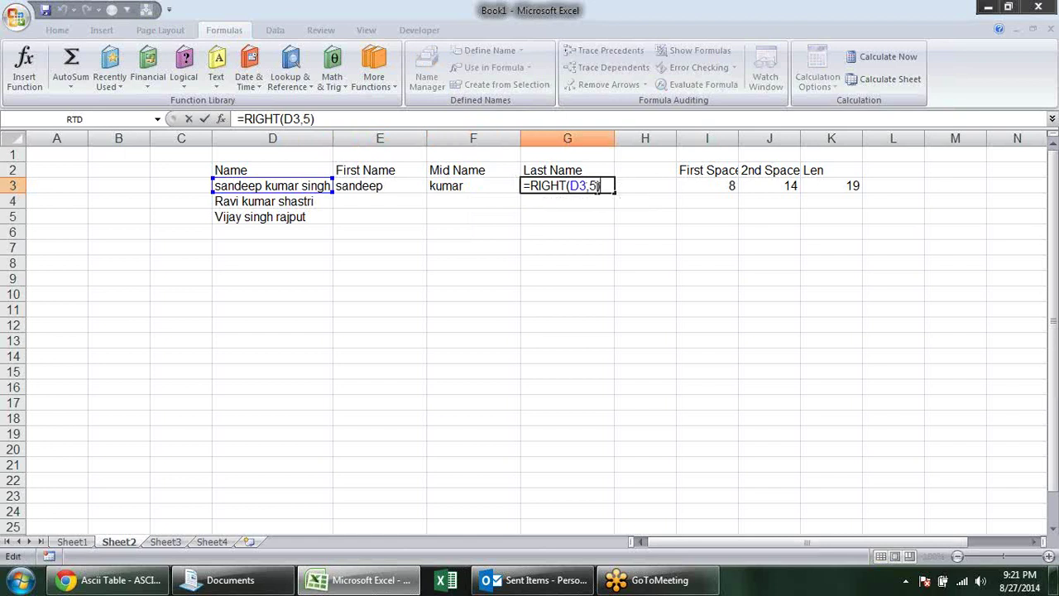
{"action": "left_click", "coordinate": [596, 187]}
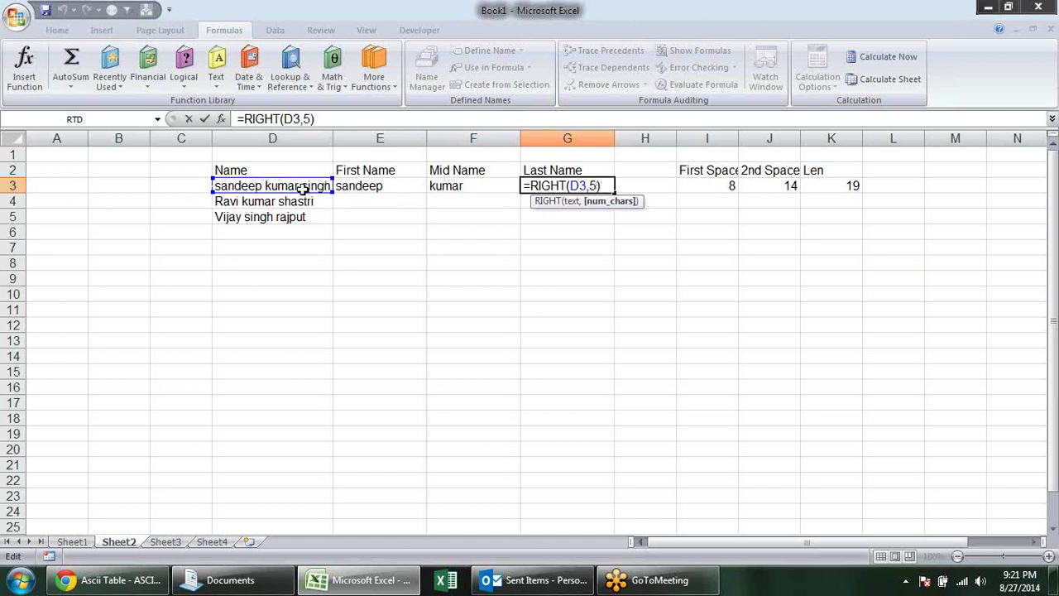
{"action": "key", "text": "BackSpace"}
{"action": "left_click", "coordinate": [834, 174]}
{"action": "left_click", "coordinate": [834, 187]}
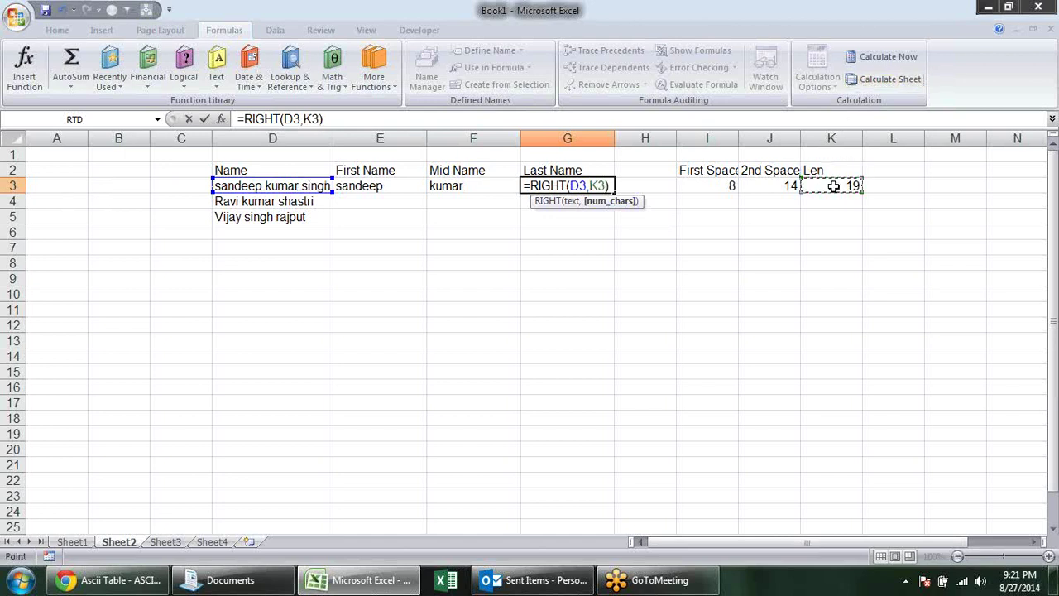
{"action": "type", "text": "-"}
{"action": "left_click", "coordinate": [791, 187]}
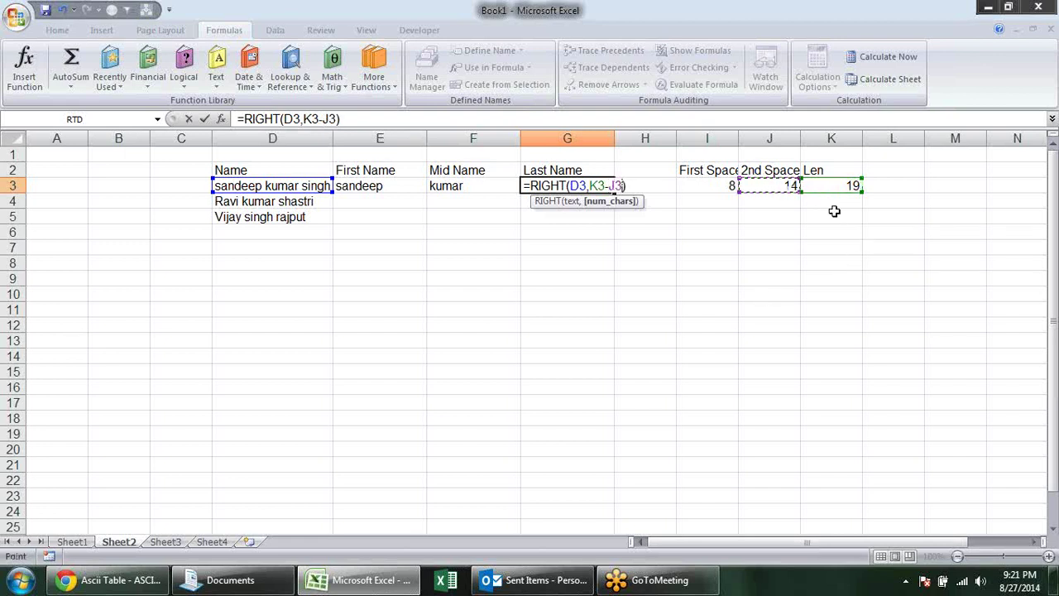
{"action": "key", "text": "Return"}
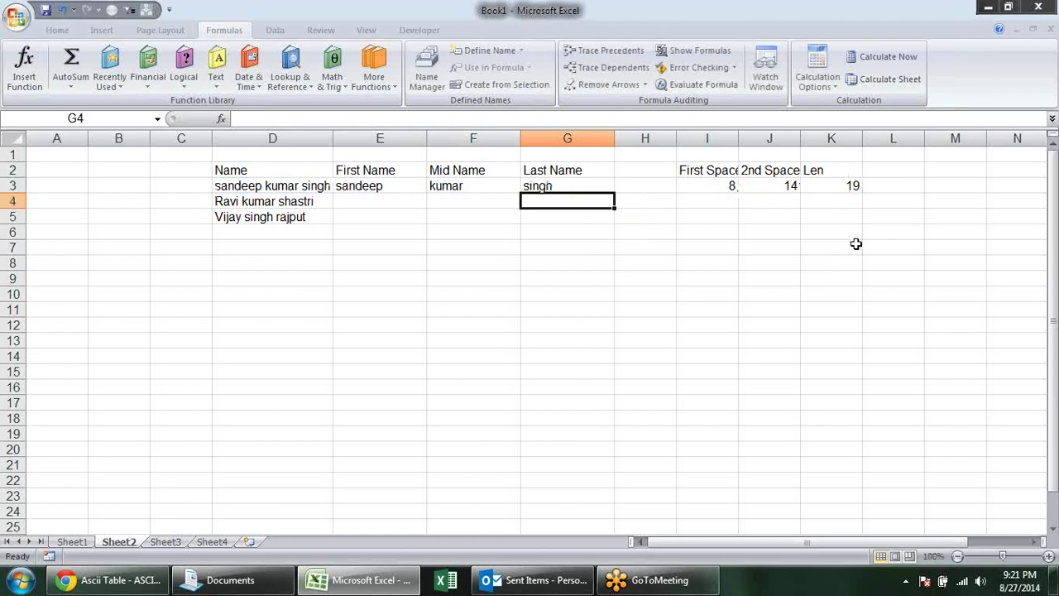
Step: Replace F3's fixed start position 9 with I3+1
{"action": "double_click", "coordinate": [501, 185]}
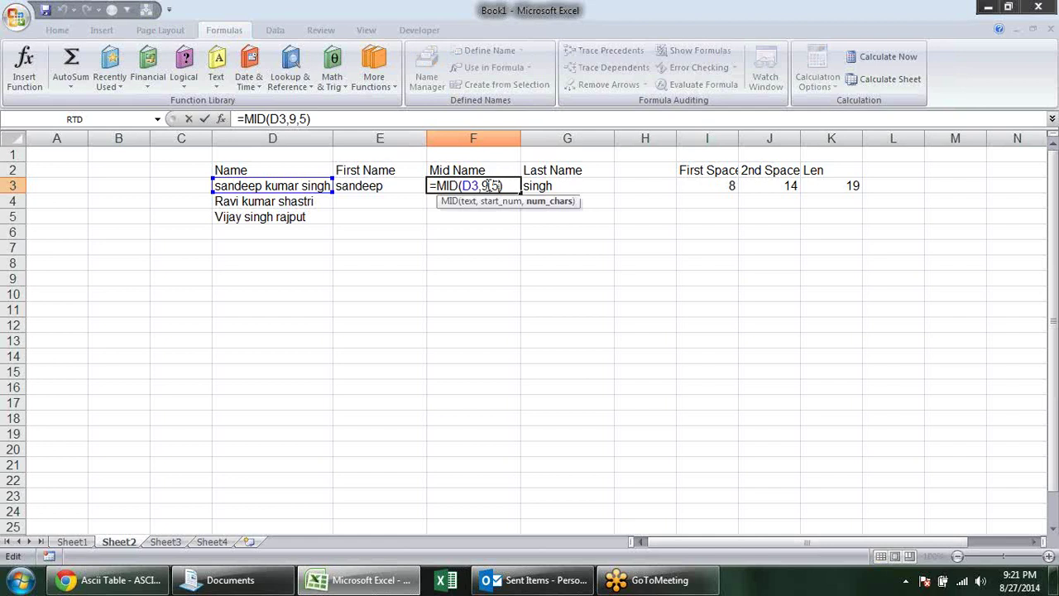
{"action": "left_click", "coordinate": [491, 185]}
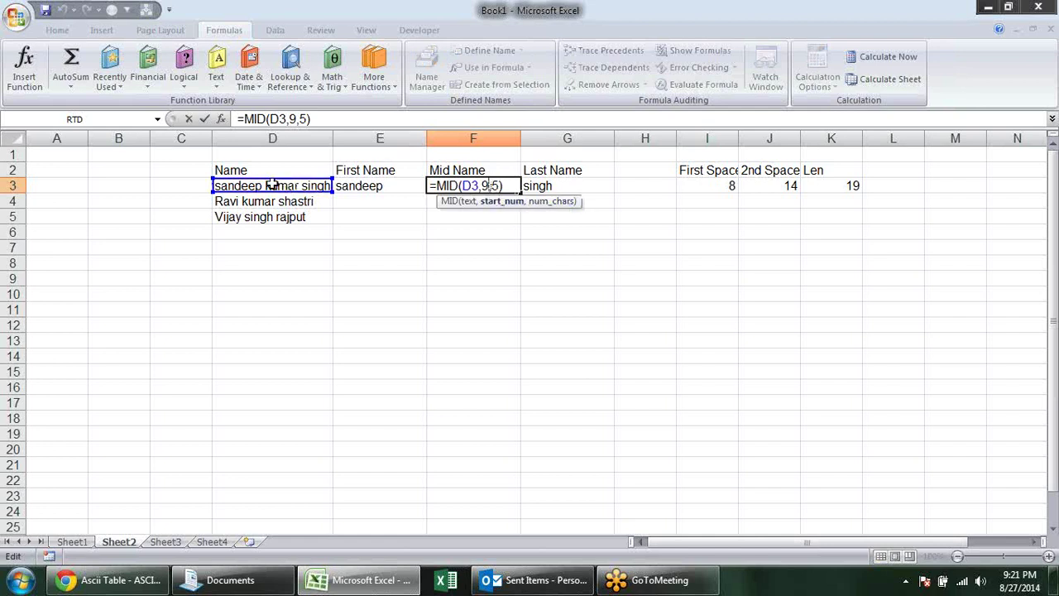
{"action": "left_click", "coordinate": [709, 184]}
{"action": "left_click", "coordinate": [473, 189]}
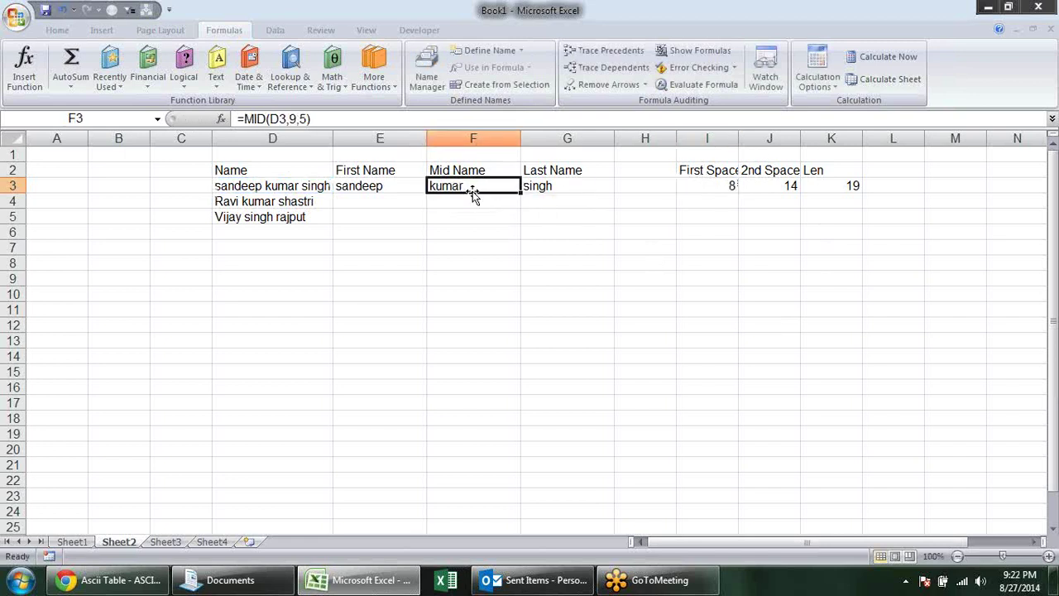
{"action": "double_click", "coordinate": [480, 187]}
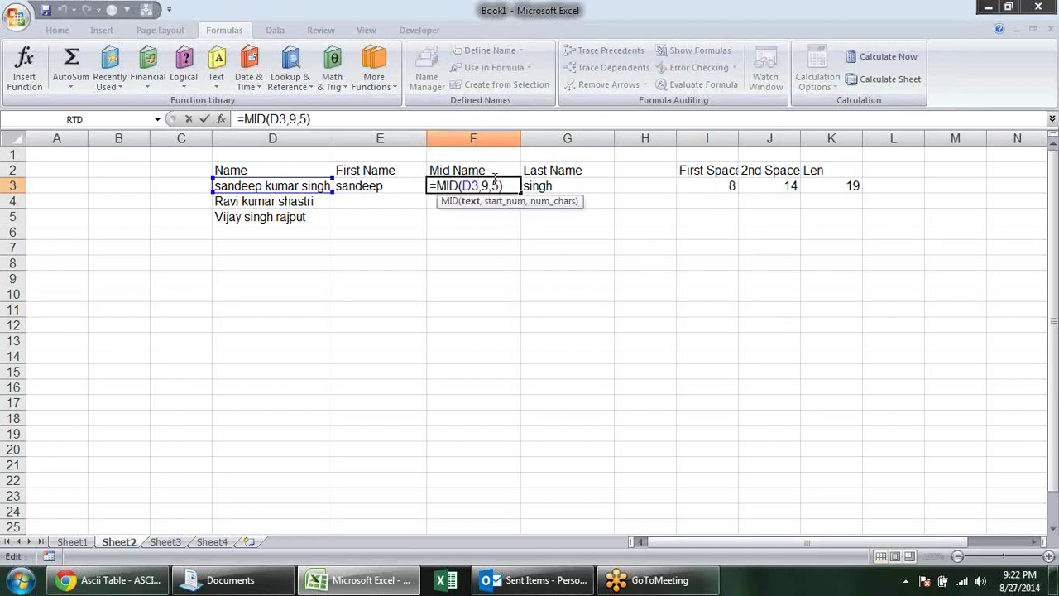
{"action": "left_click", "coordinate": [490, 184]}
{"action": "key", "text": "BackSpace"}
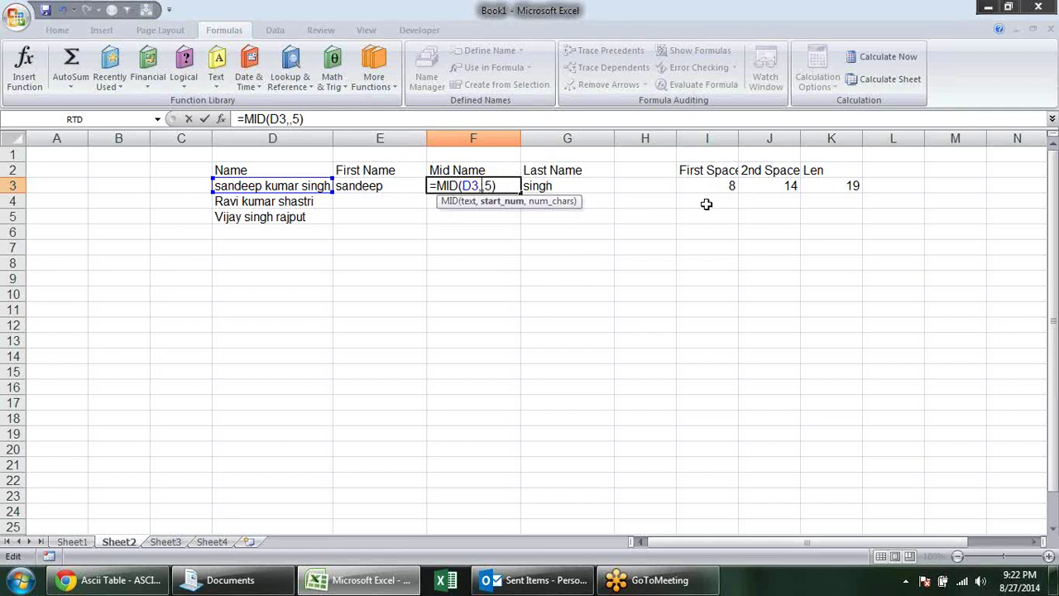
{"action": "left_click", "coordinate": [733, 185]}
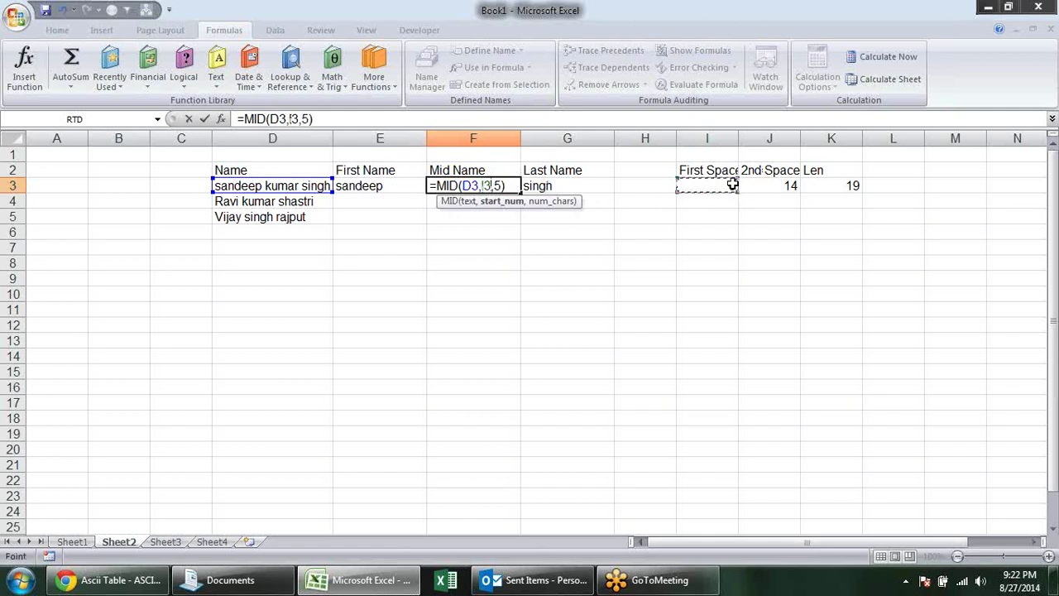
{"action": "type", "text": "+1"}
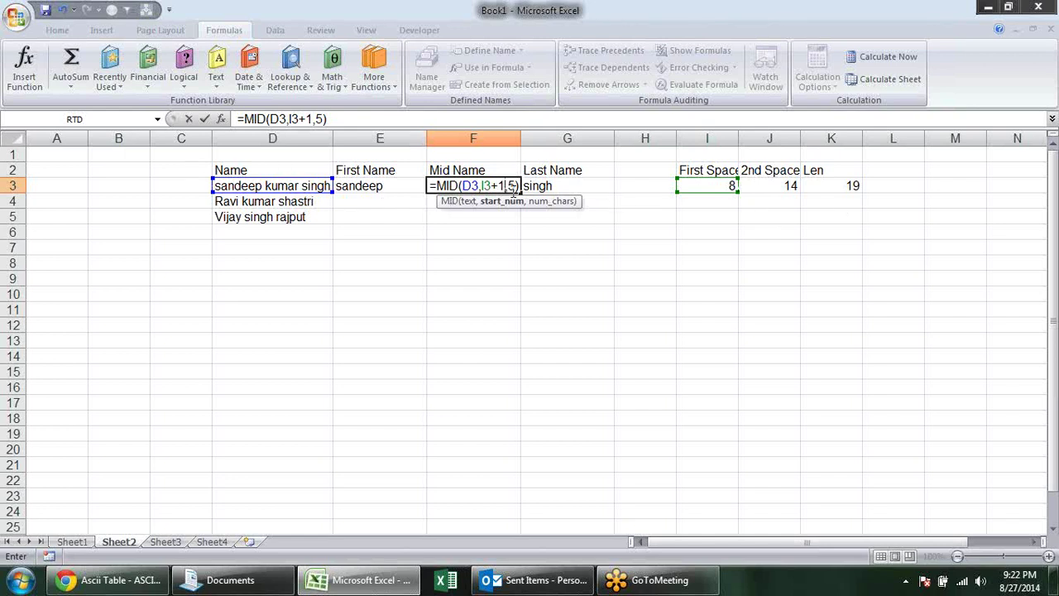
Step: Replace F3's fixed count 5 with J3-I3-1, giving =MID(D3,I3+1,J3-I3-1)
{"action": "left_click", "coordinate": [517, 187]}
{"action": "key", "text": "BackSpace"}
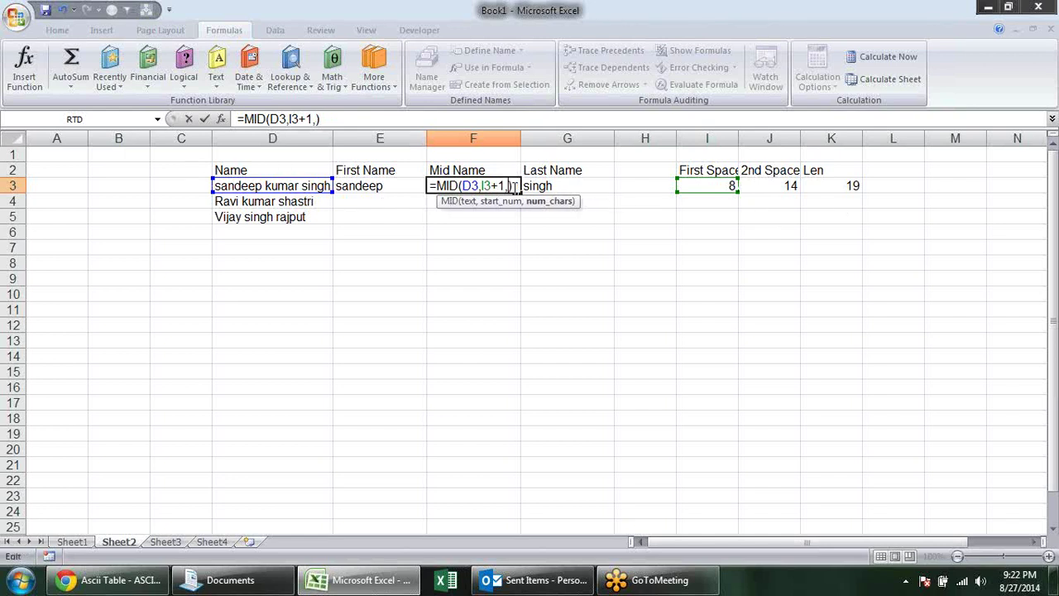
{"action": "left_click", "coordinate": [825, 183]}
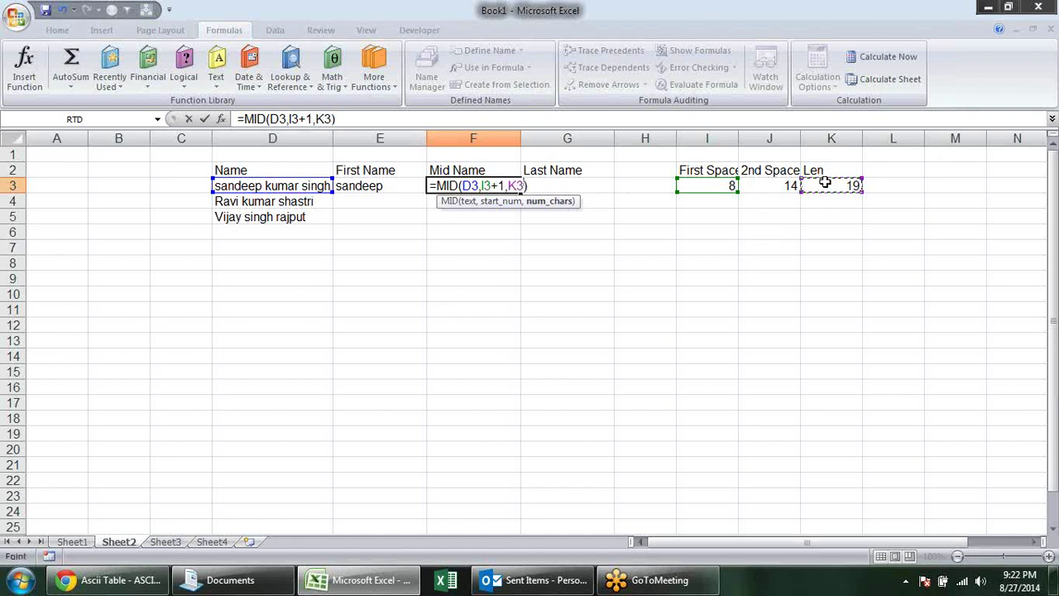
{"action": "left_click", "coordinate": [765, 190]}
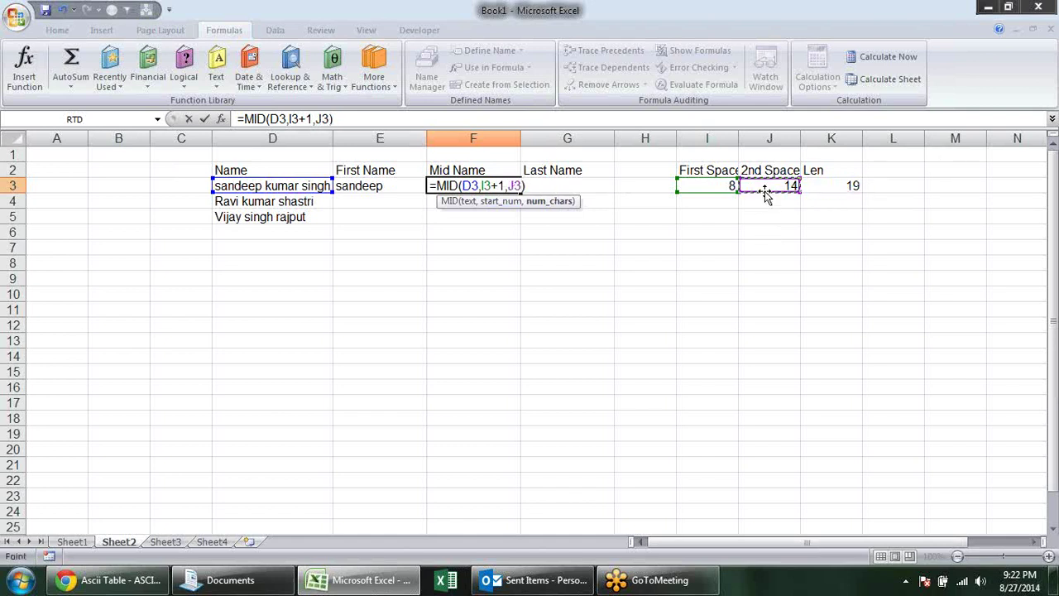
{"action": "type", "text": "-"}
{"action": "left_click", "coordinate": [717, 187]}
{"action": "type", "text": "-1"}
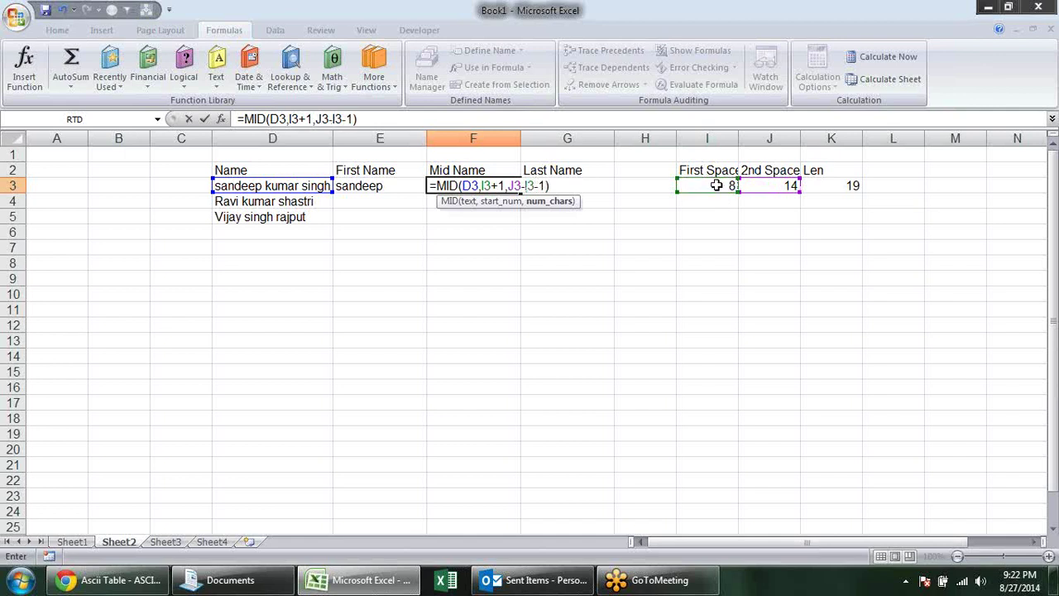
{"action": "key", "text": "Return"}
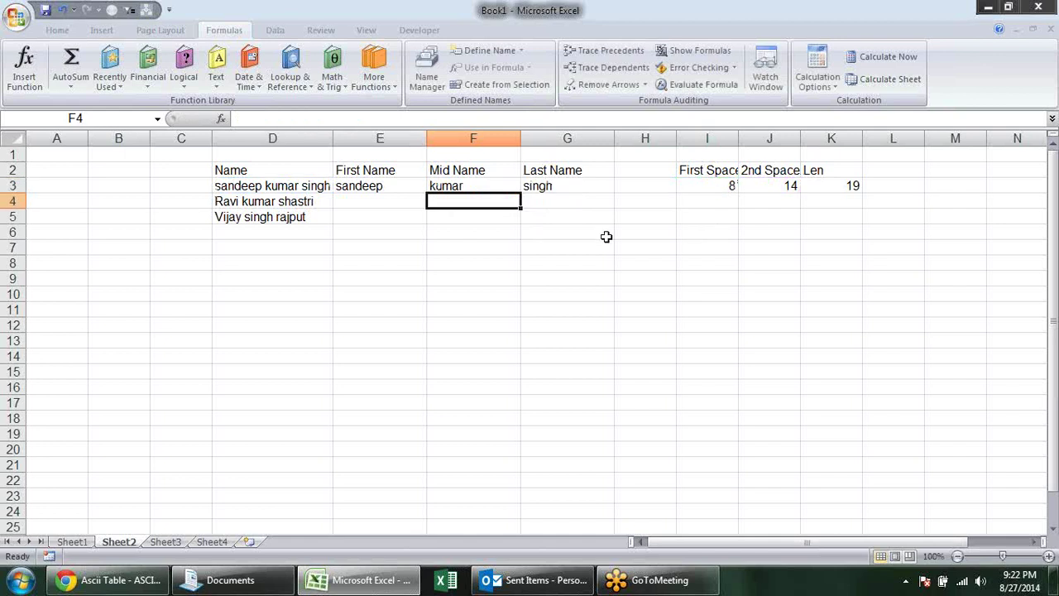
Step: Fill the I3:K3 helper formulas down to row 5 and review the row 4–5 split formulas
{"action": "mouse_move", "coordinate": [397, 186]}
{"action": "left_mouse_down"}
{"action": "mouse_move", "coordinate": [611, 190]}
{"action": "mouse_move", "coordinate": [613, 220]}
{"action": "left_mouse_up"}
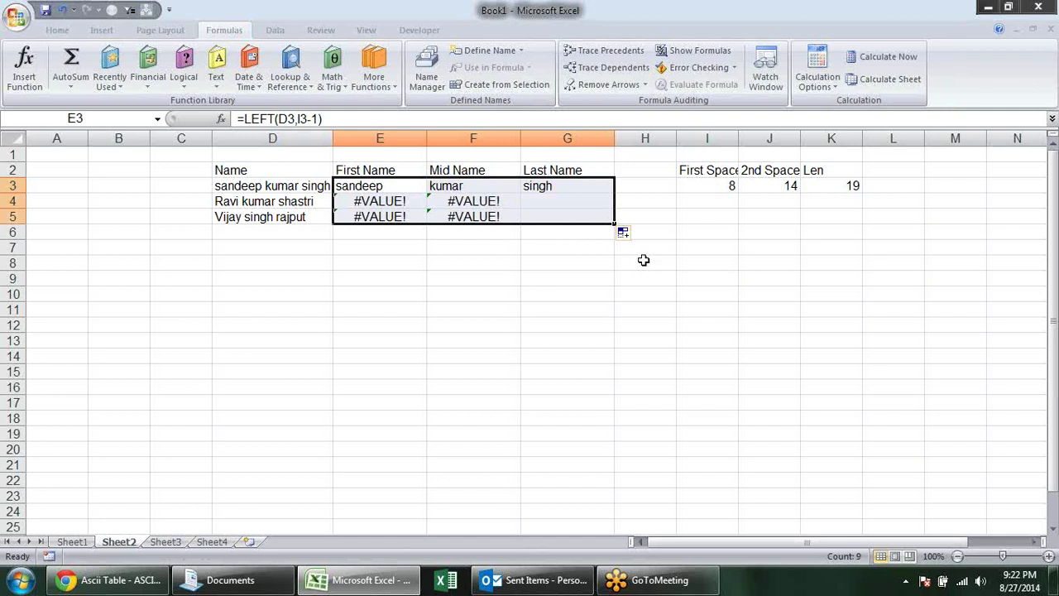
{"action": "left_click", "coordinate": [597, 201]}
{"action": "mouse_move", "coordinate": [728, 186]}
{"action": "left_mouse_down"}
{"action": "mouse_move", "coordinate": [853, 193]}
{"action": "mouse_move", "coordinate": [861, 221]}
{"action": "left_mouse_up"}
{"action": "left_click", "coordinate": [858, 273]}
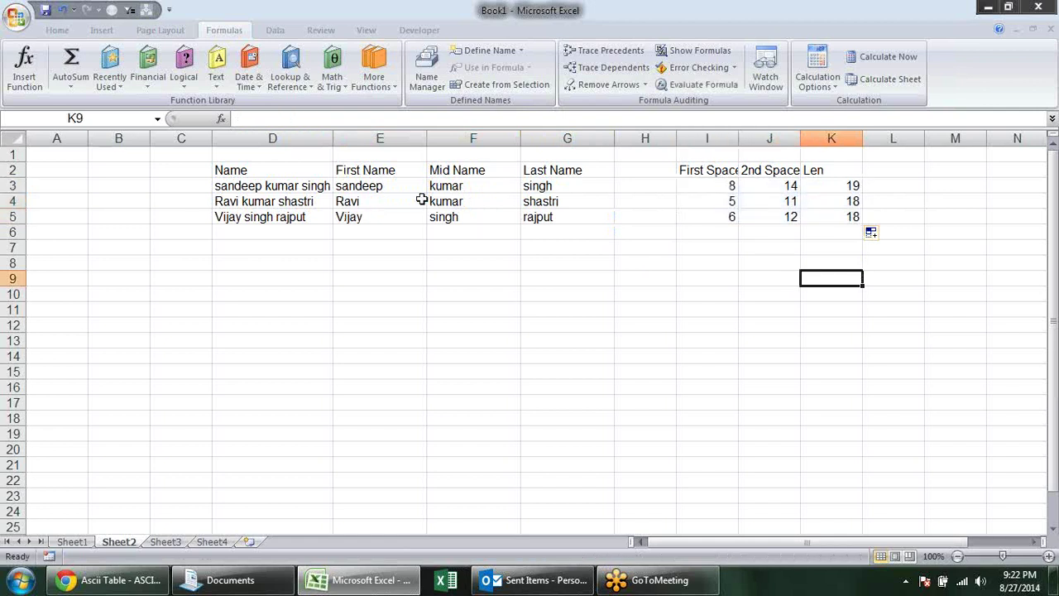
{"action": "left_click", "coordinate": [420, 198]}
{"action": "left_click", "coordinate": [480, 199]}
{"action": "left_click", "coordinate": [589, 202]}
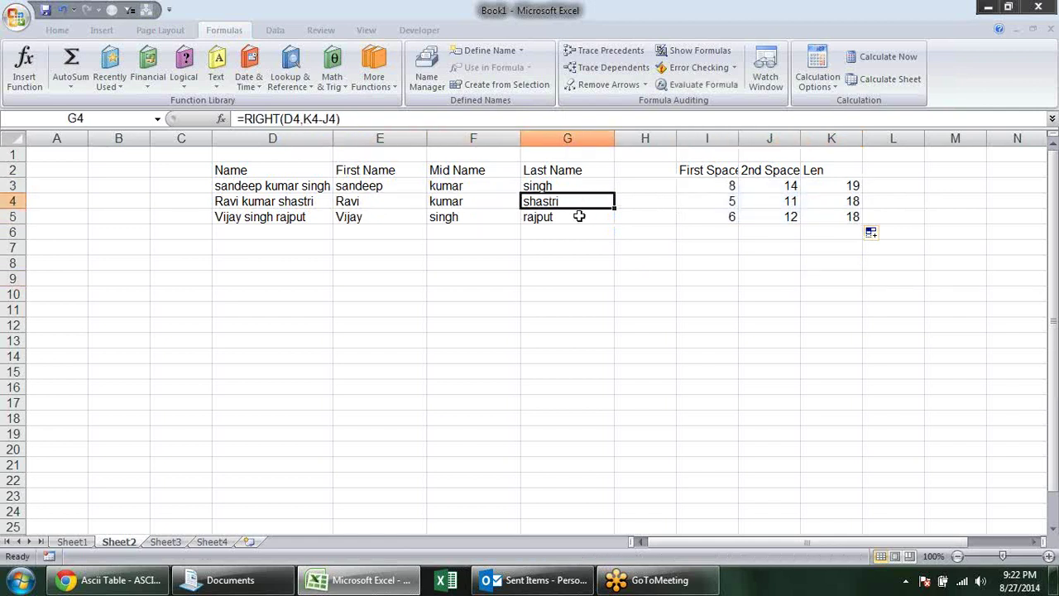
{"action": "left_click", "coordinate": [539, 222]}
{"action": "left_click", "coordinate": [494, 219]}
{"action": "left_click", "coordinate": [414, 216]}
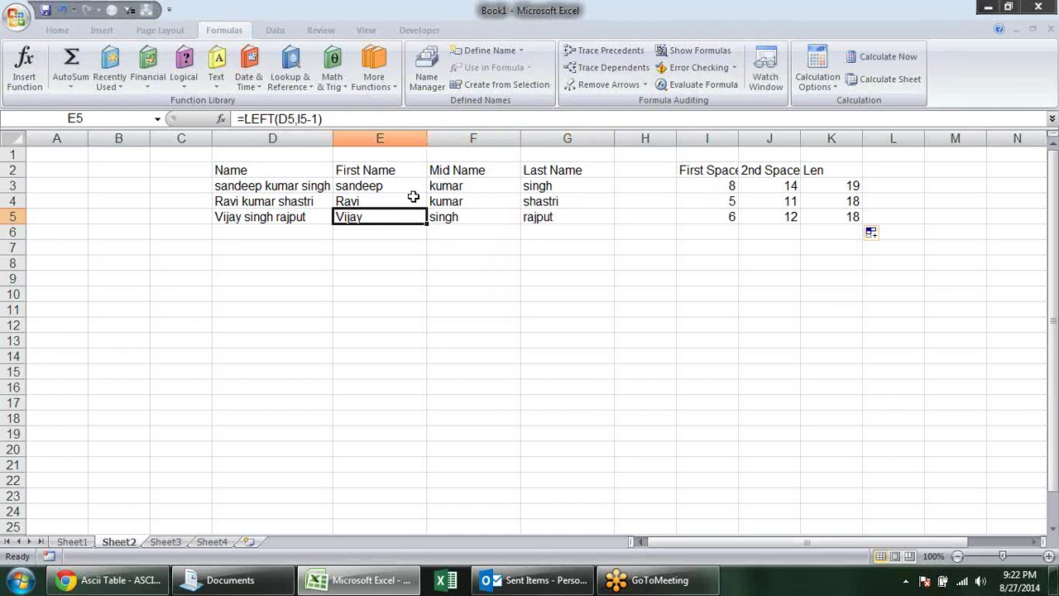
Step: Replace the names in D4 and D5 with two new three-part names
{"action": "left_click", "coordinate": [285, 201]}
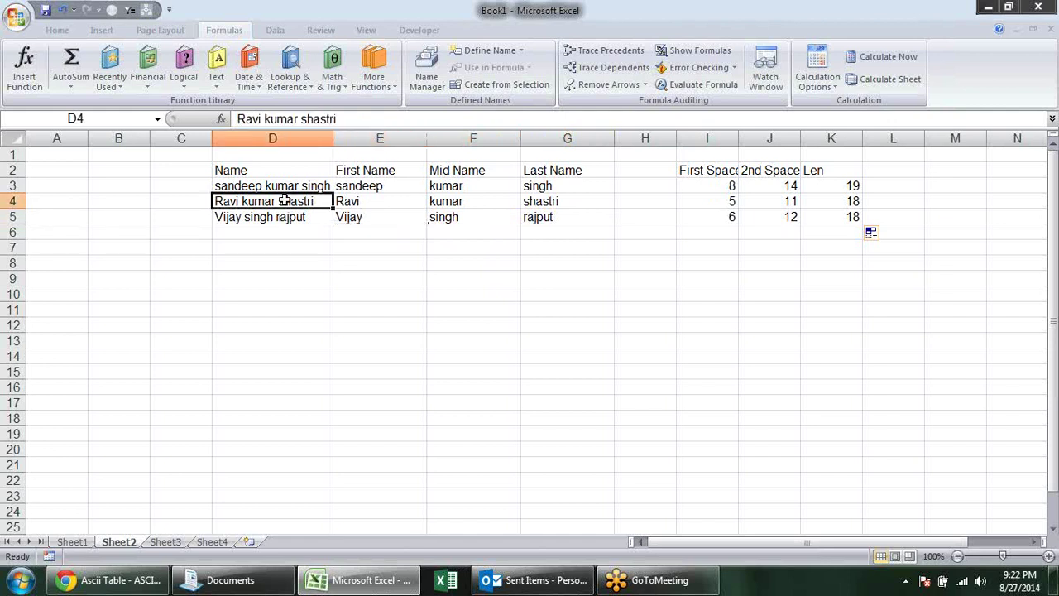
{"action": "type", "text": "R K Singh"}
{"action": "key", "text": "Return"}
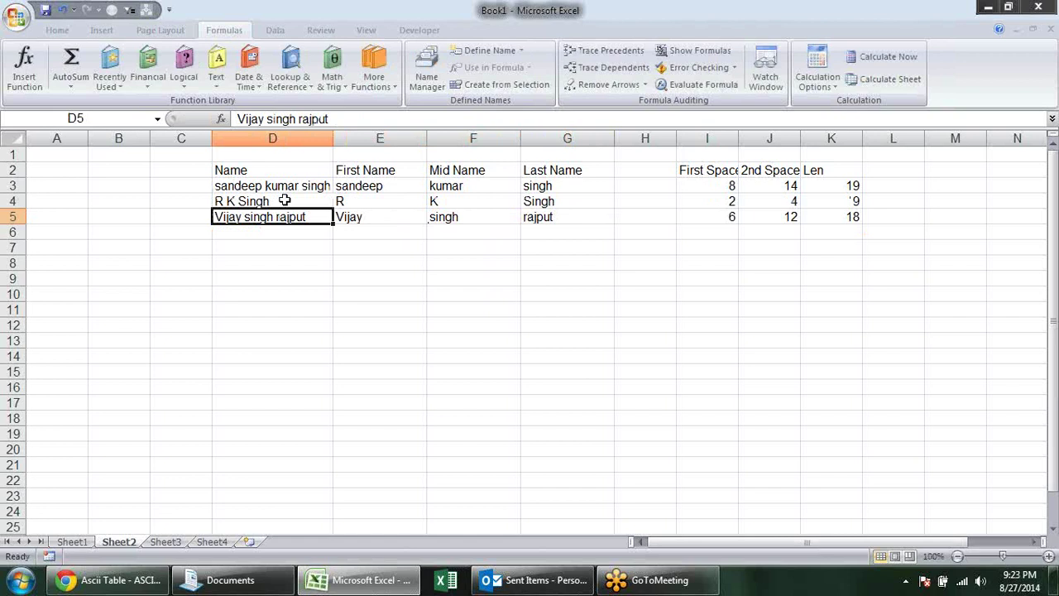
{"action": "type", "text": "Vishawa k Singh"}
{"action": "key", "text": "Return"}
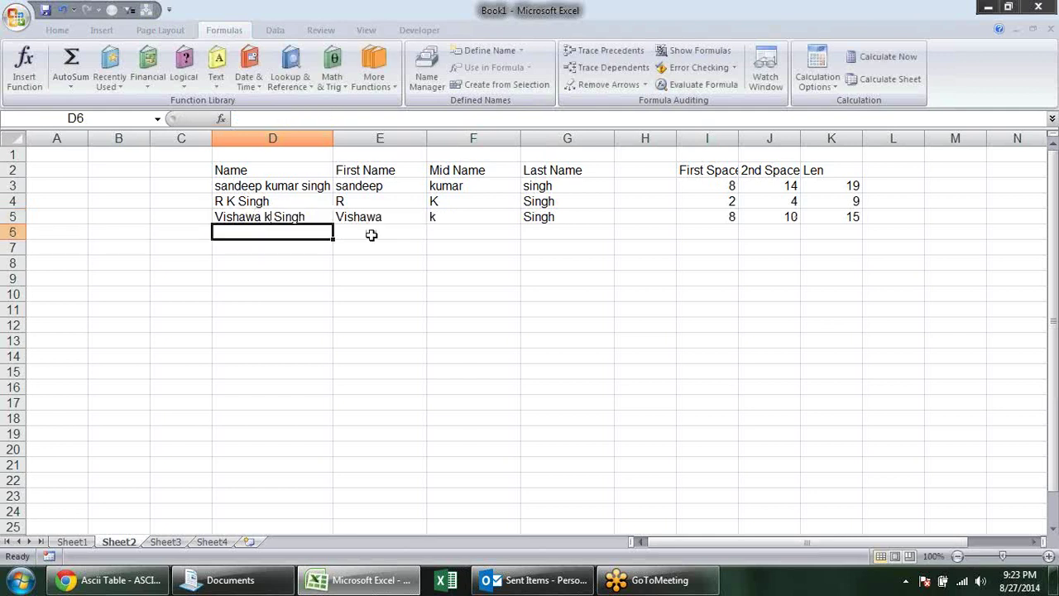
Step: Check the recalculated space-position formulas in columns I and J
{"action": "left_click", "coordinate": [723, 188]}
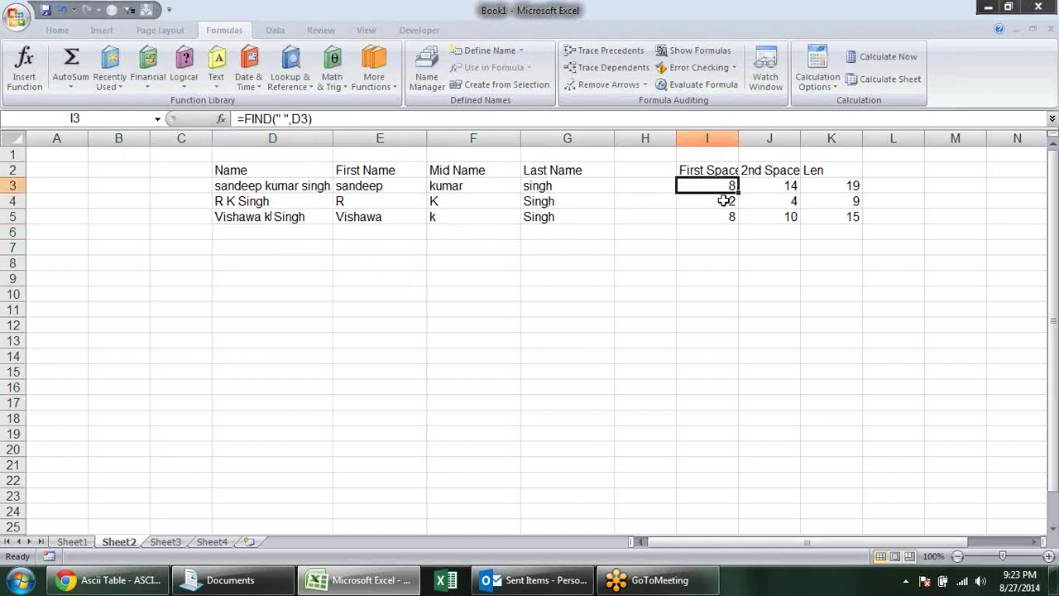
{"action": "left_click", "coordinate": [716, 215]}
{"action": "left_click", "coordinate": [788, 215]}
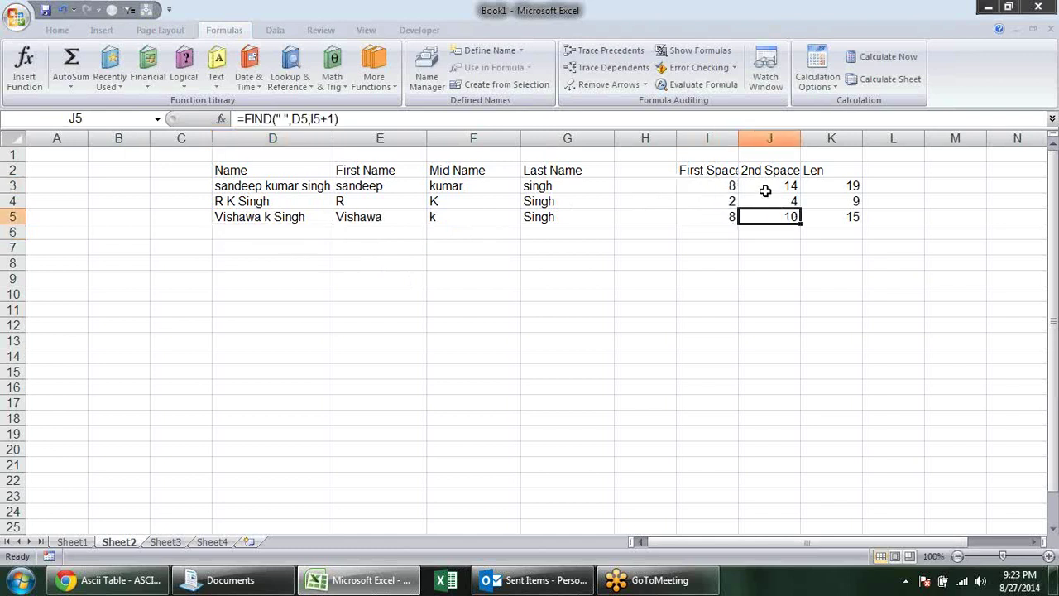
{"action": "left_click", "coordinate": [704, 182]}
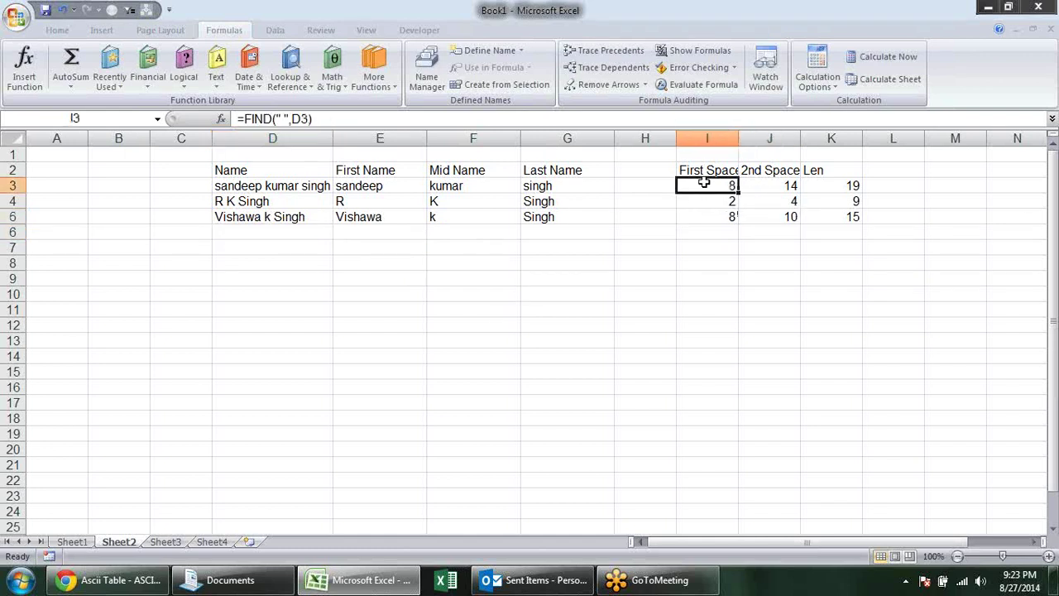
{"action": "double_click", "coordinate": [705, 186]}
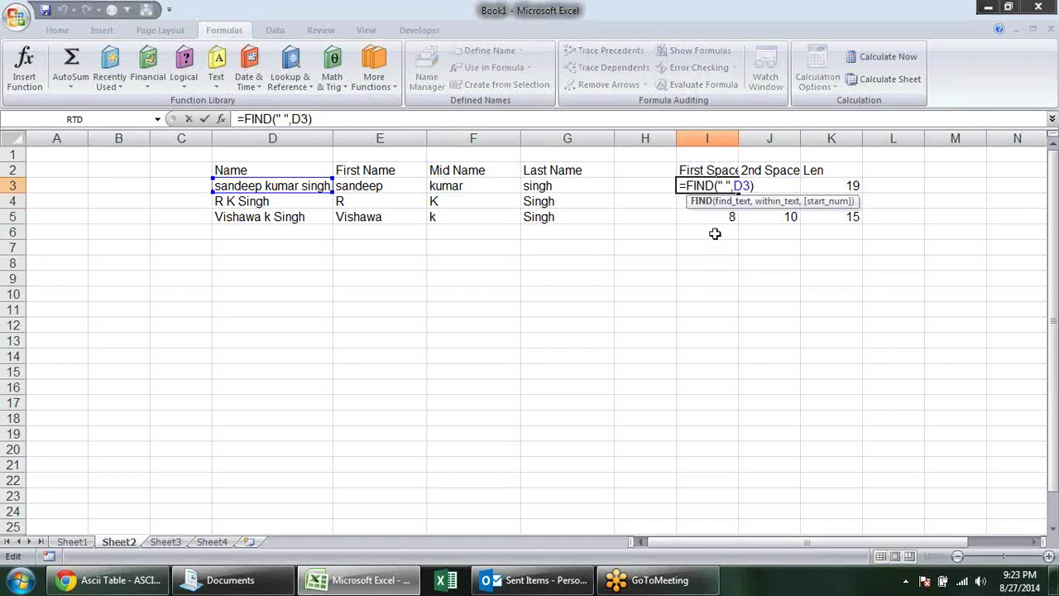
{"action": "key", "text": "ctrl+Return"}
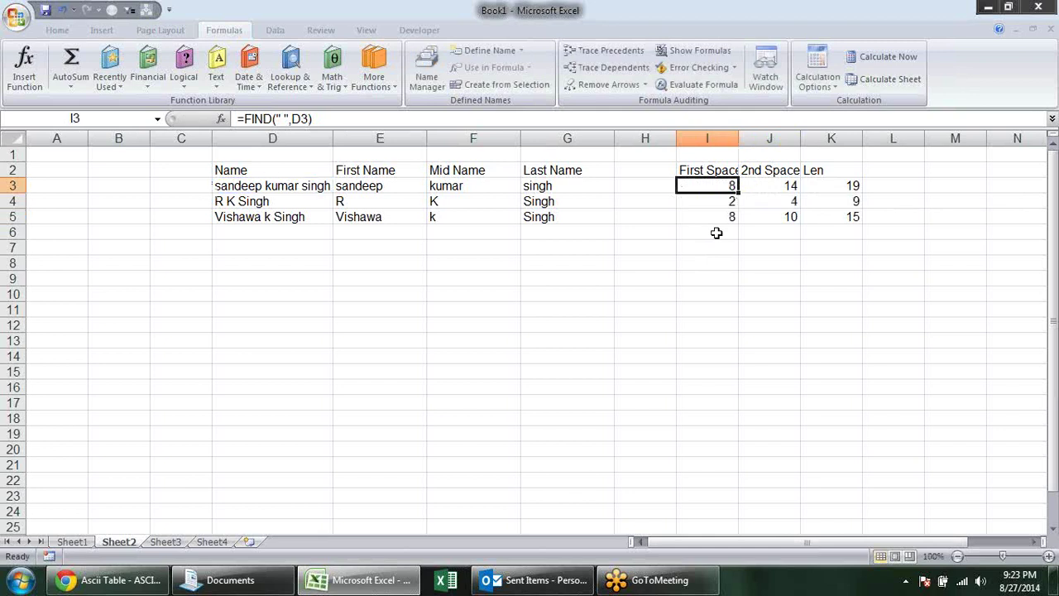
{"action": "left_click", "coordinate": [697, 246]}
{"action": "type", "text": "="}
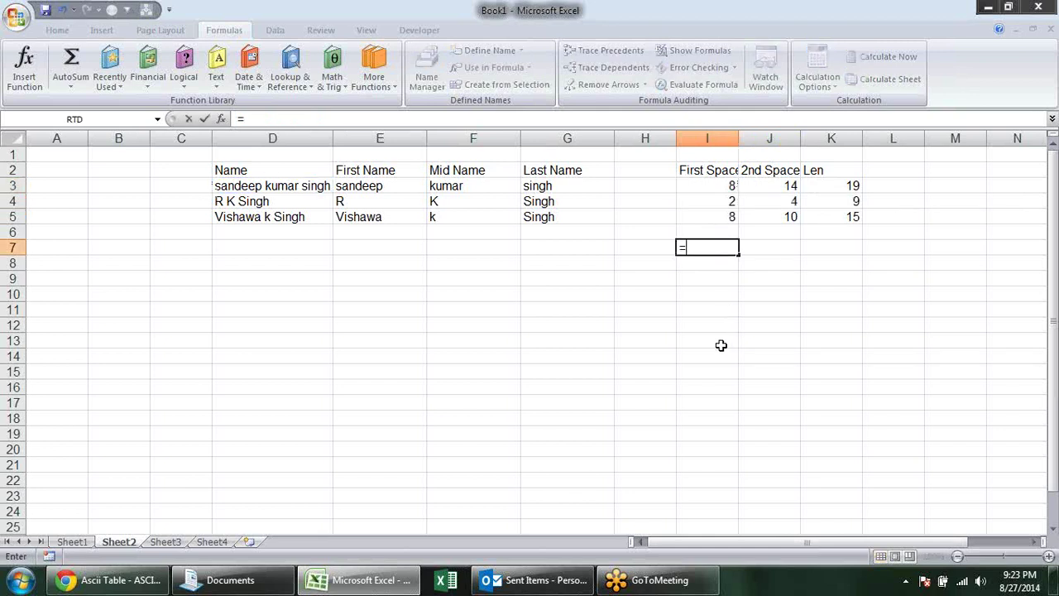
{"action": "type", "text": "se"}
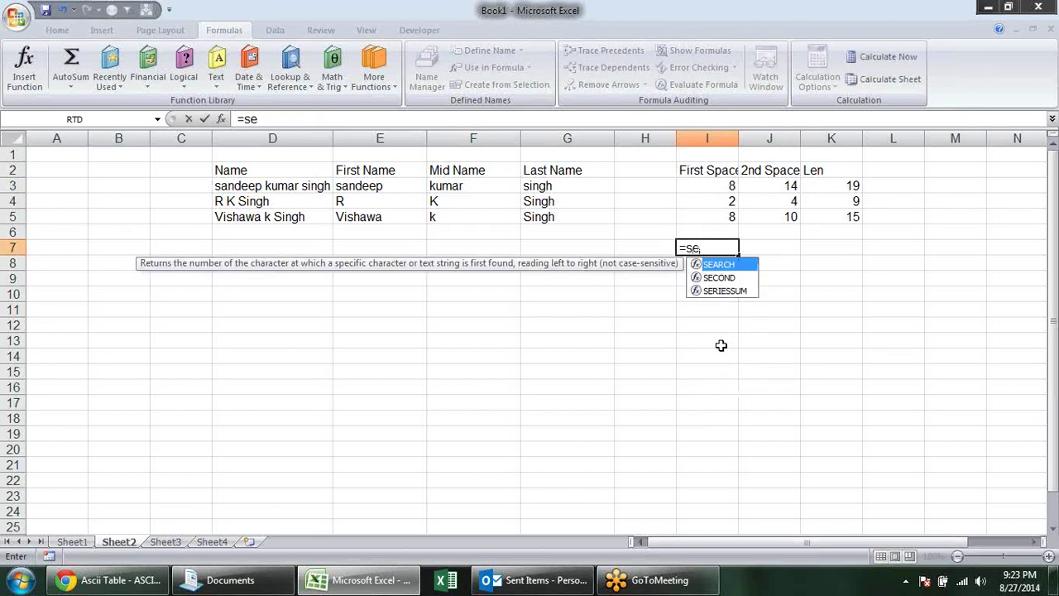
{"action": "key", "text": "Escape"}
{"action": "key", "text": "Escape"}
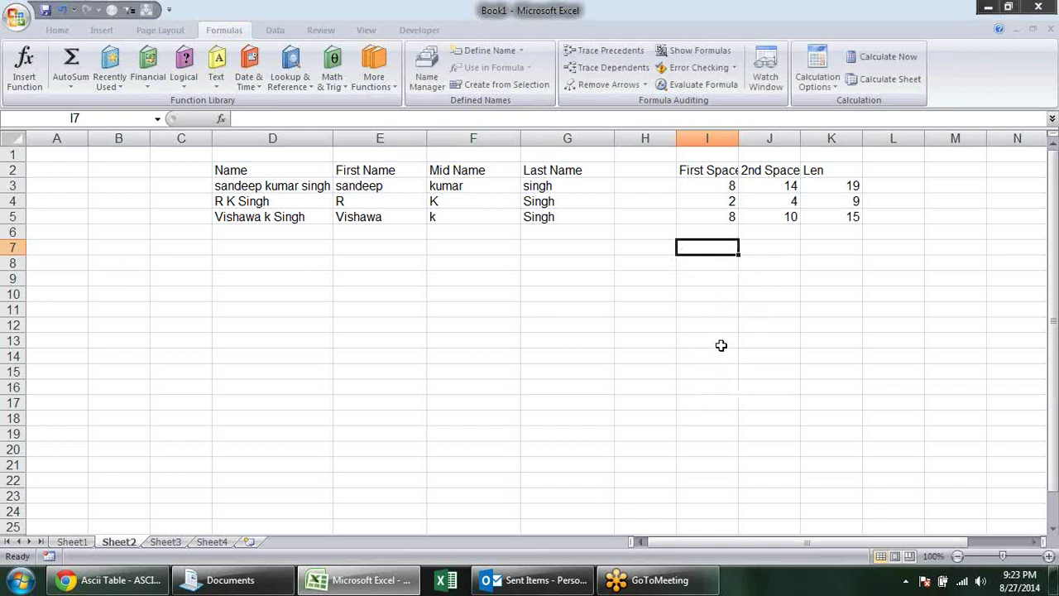
{"action": "type", "text": "find"}
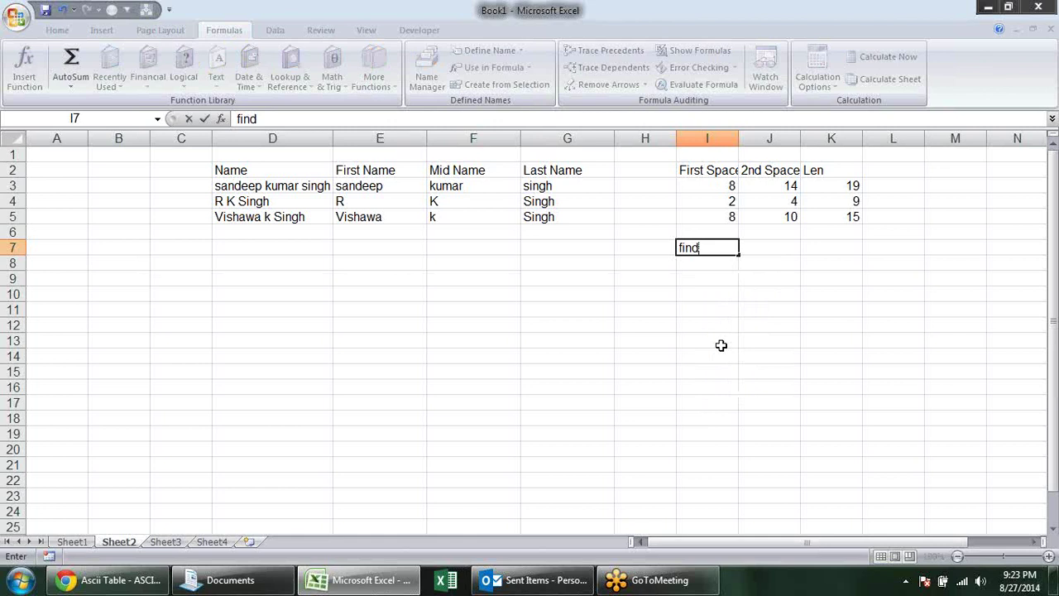
{"action": "key", "text": "BackSpace"}
{"action": "key", "text": "BackSpace"}
{"action": "key", "text": "BackSpace"}
{"action": "key", "text": "BackSpace"}
{"action": "type", "text": "=fin"}
{"action": "key", "text": "Tab"}
{"action": "type", "text": "\"A\""}
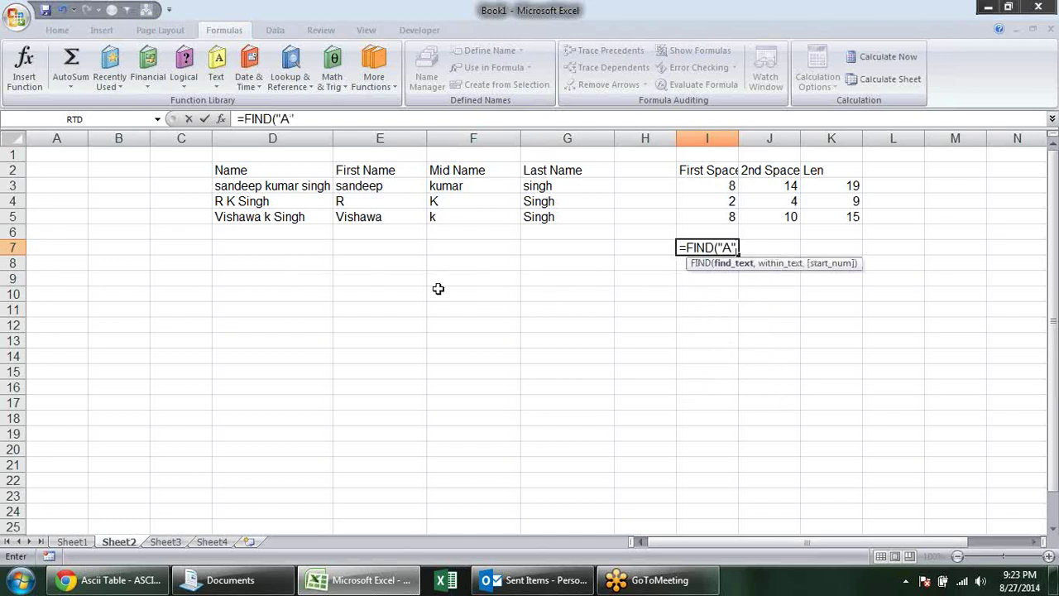
{"action": "type", "text": ","}
{"action": "left_click", "coordinate": [298, 187]}
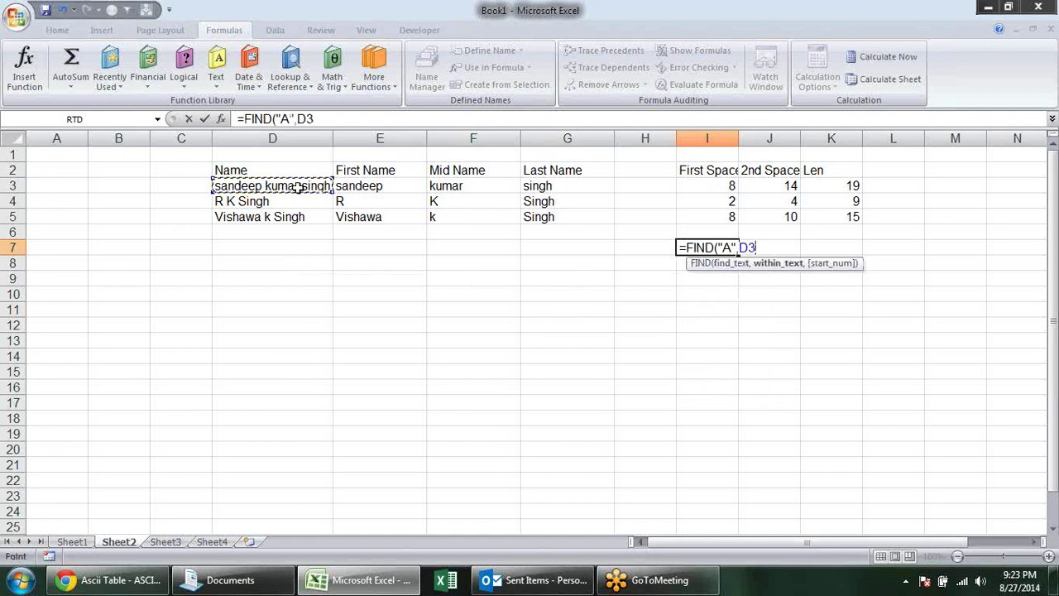
{"action": "key", "text": "Return"}
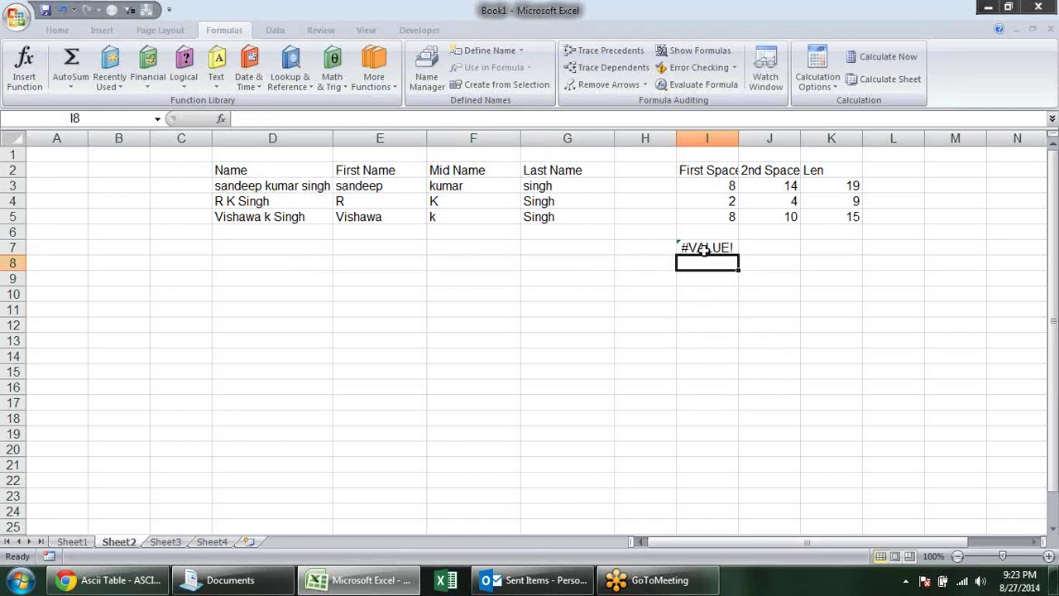
{"action": "double_click", "coordinate": [704, 249]}
{"action": "key", "text": "Escape"}
{"action": "left_click", "coordinate": [691, 263]}
{"action": "type", "text": "=se"}
{"action": "key", "text": "Tab"}
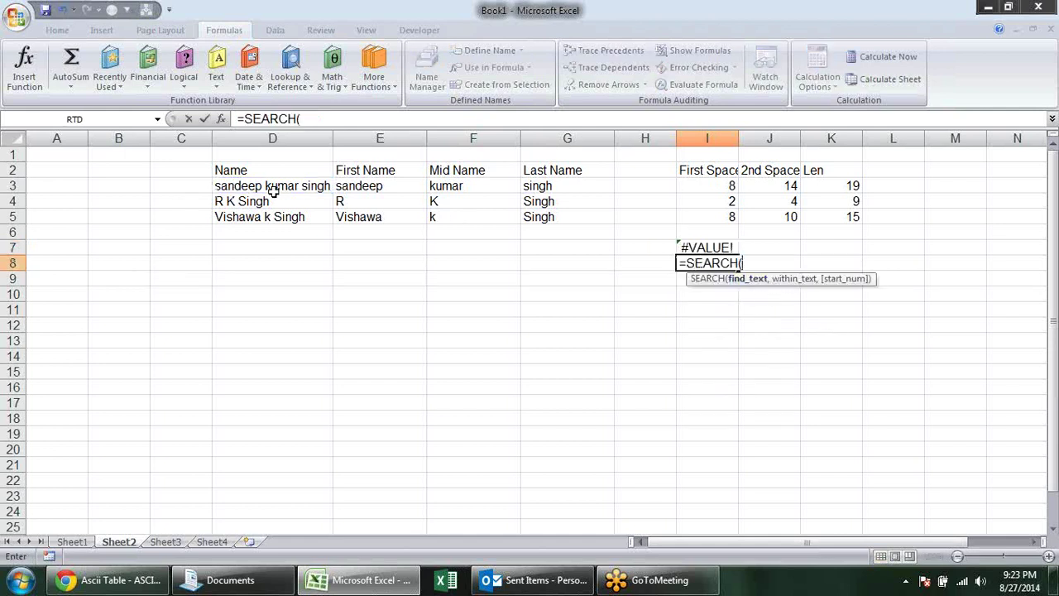
{"action": "type", "text": "\"A\","}
{"action": "left_click", "coordinate": [235, 181]}
{"action": "key", "text": "Return"}
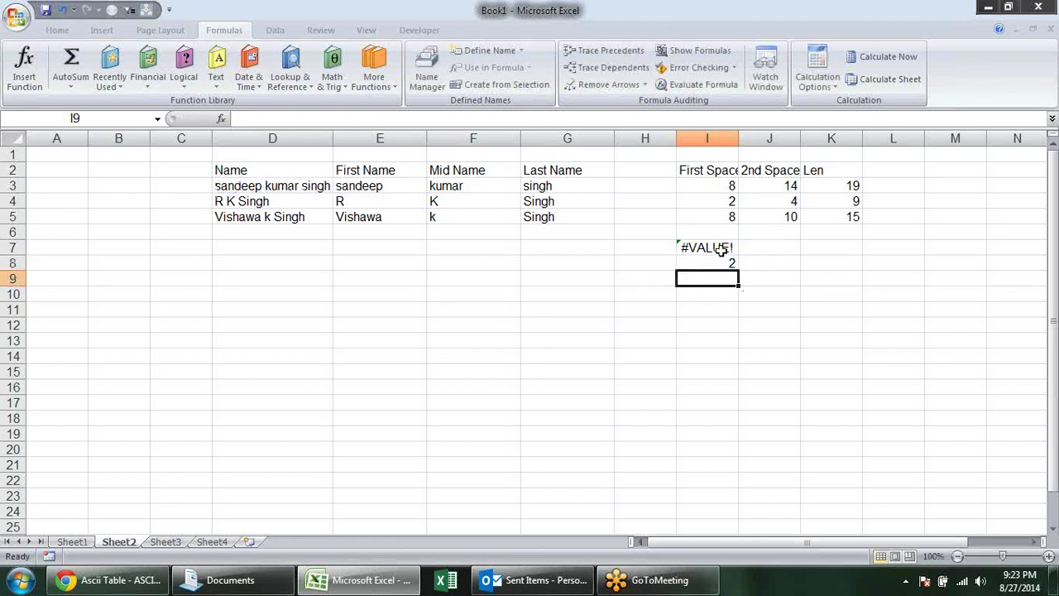
{"action": "double_click", "coordinate": [722, 248]}
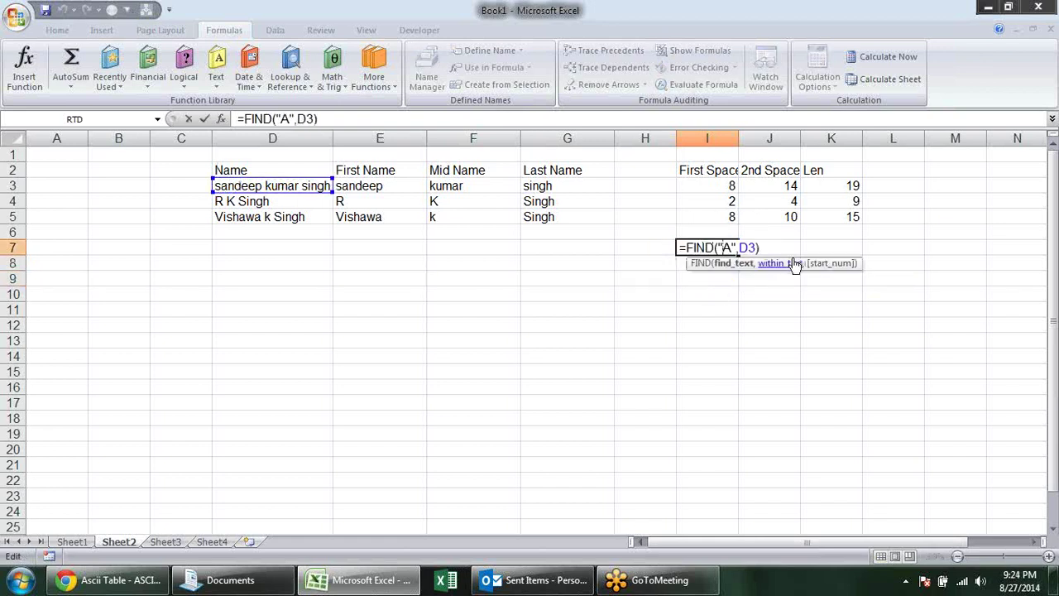
{"action": "key", "text": "Escape"}
{"action": "double_click", "coordinate": [722, 263]}
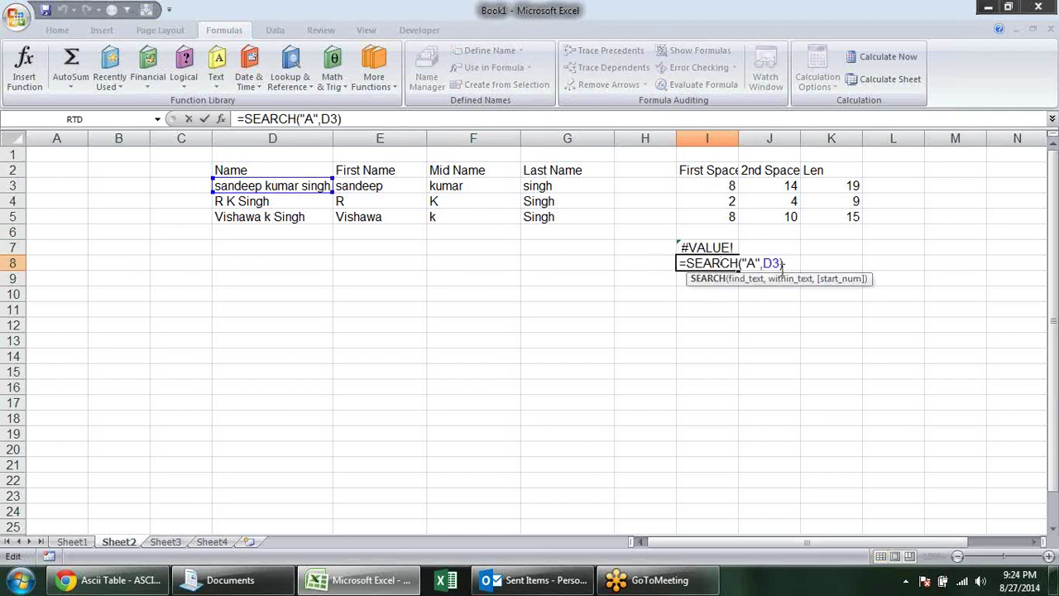
{"action": "key", "text": "Escape"}
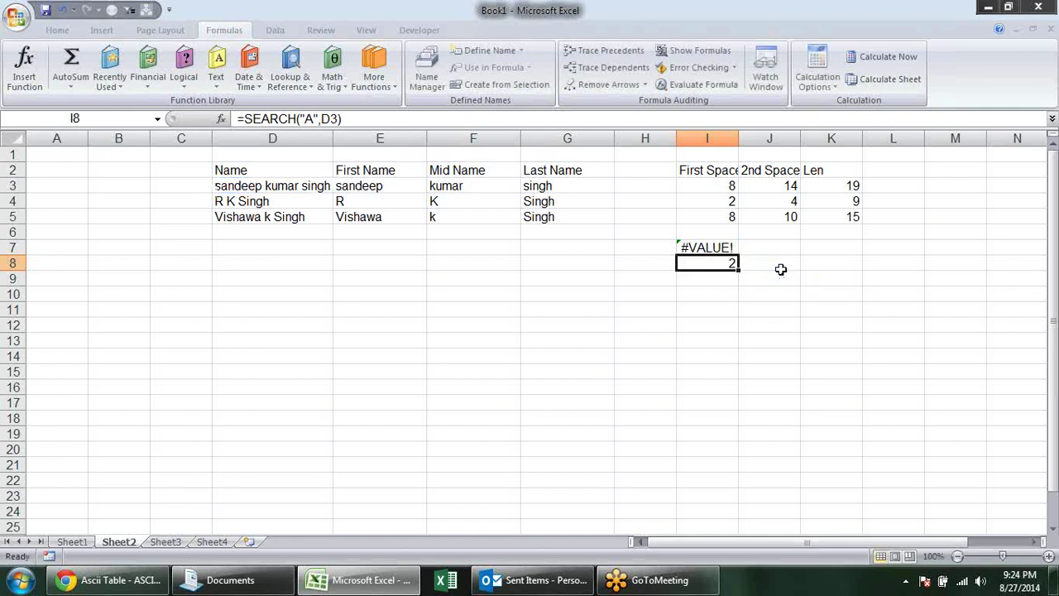
{"action": "left_click_drag", "start_coordinate": [716, 248], "coordinate": [718, 261]}
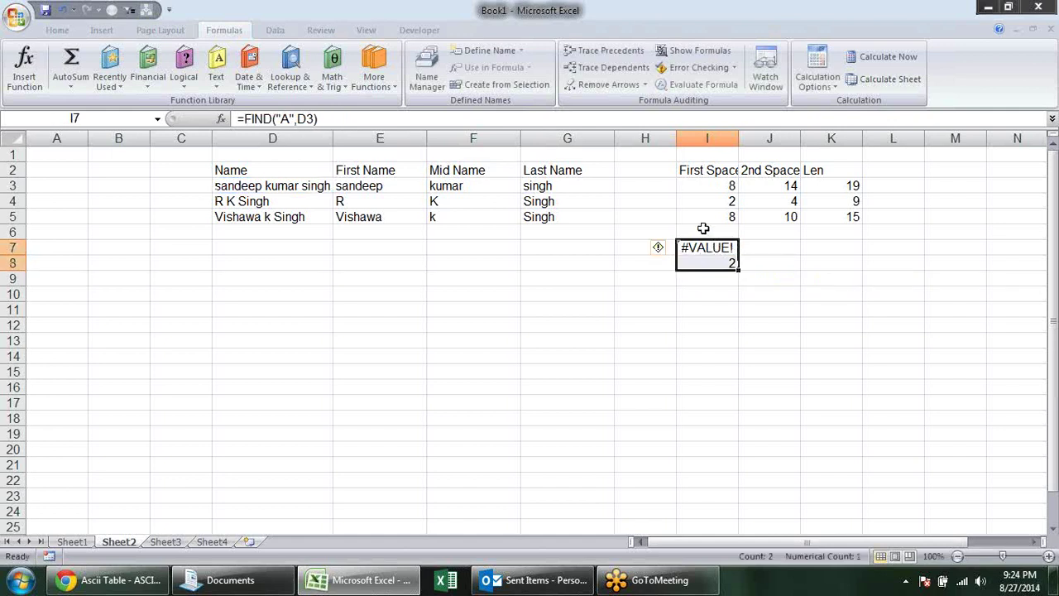
{"action": "key", "text": "Delete"}
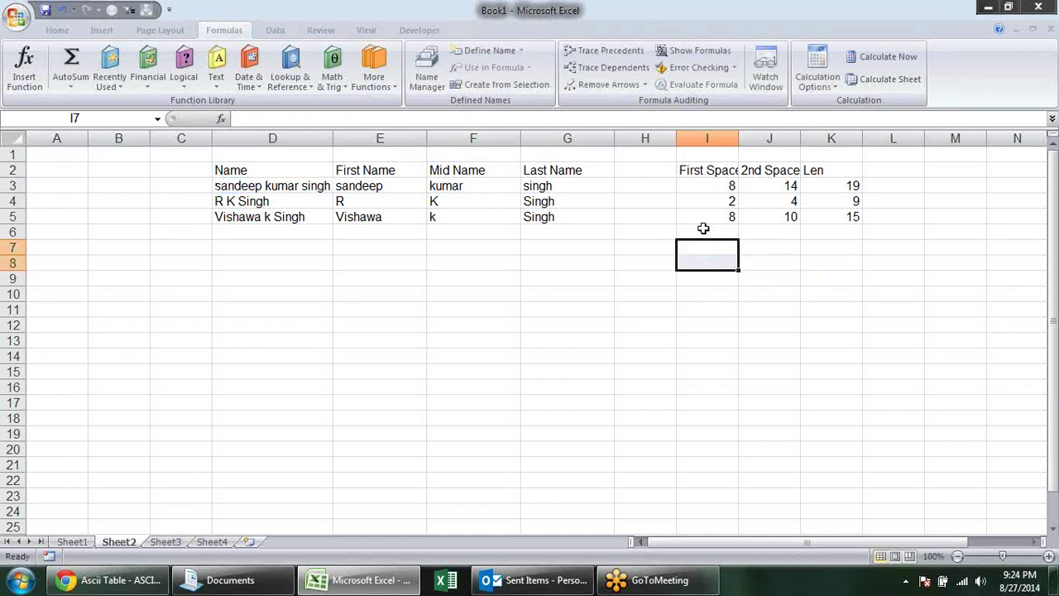
Step: Browse the Text function category in the function library
{"action": "left_click", "coordinate": [748, 250]}
{"action": "left_click", "coordinate": [703, 235]}
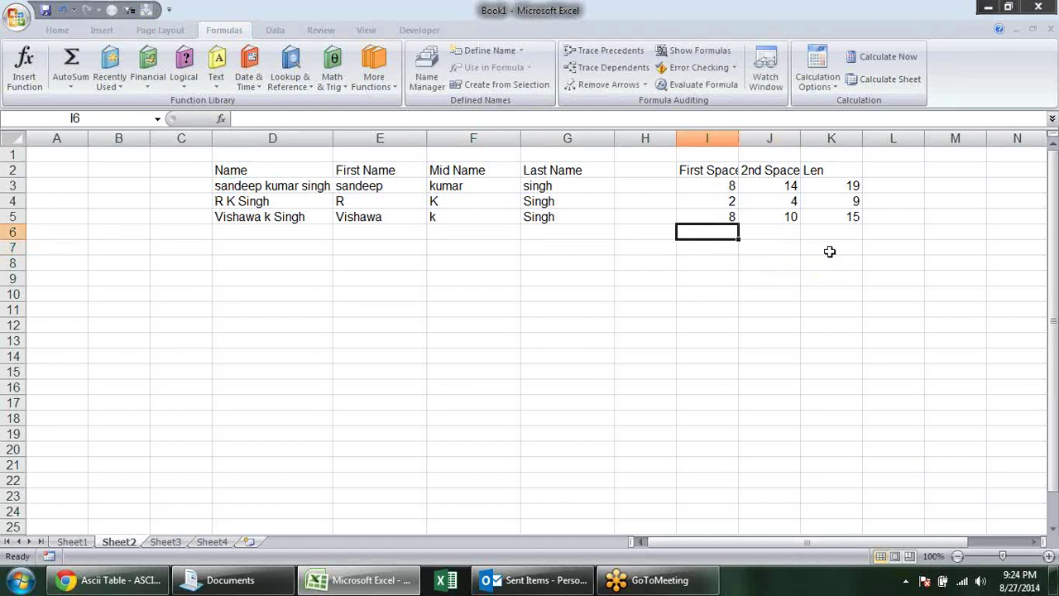
{"action": "left_click", "coordinate": [184, 82]}
{"action": "left_click", "coordinate": [216, 90]}
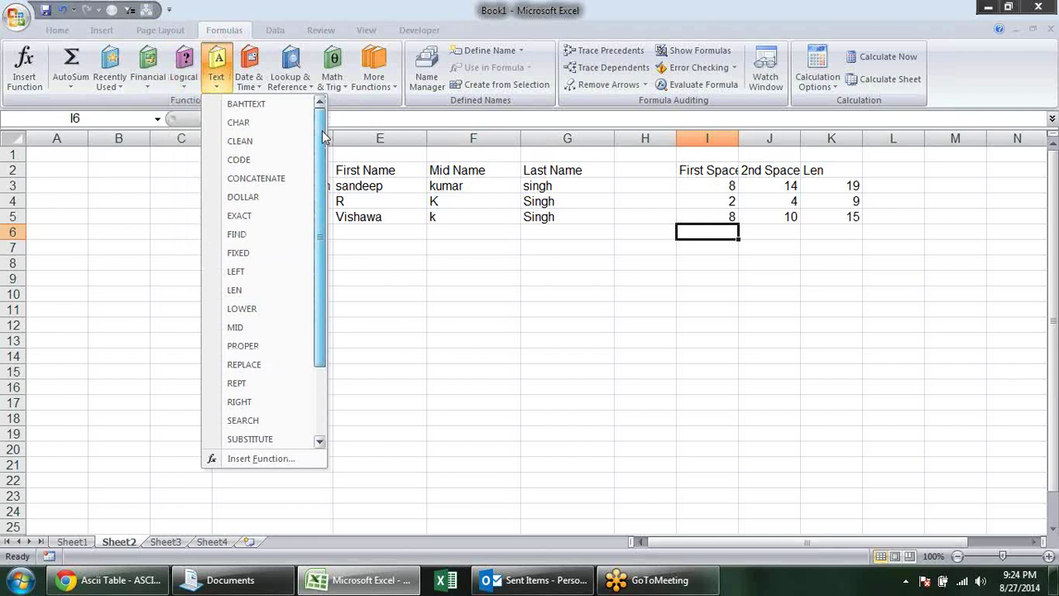
{"action": "left_click", "coordinate": [819, 281]}
{"action": "left_click", "coordinate": [352, 234]}
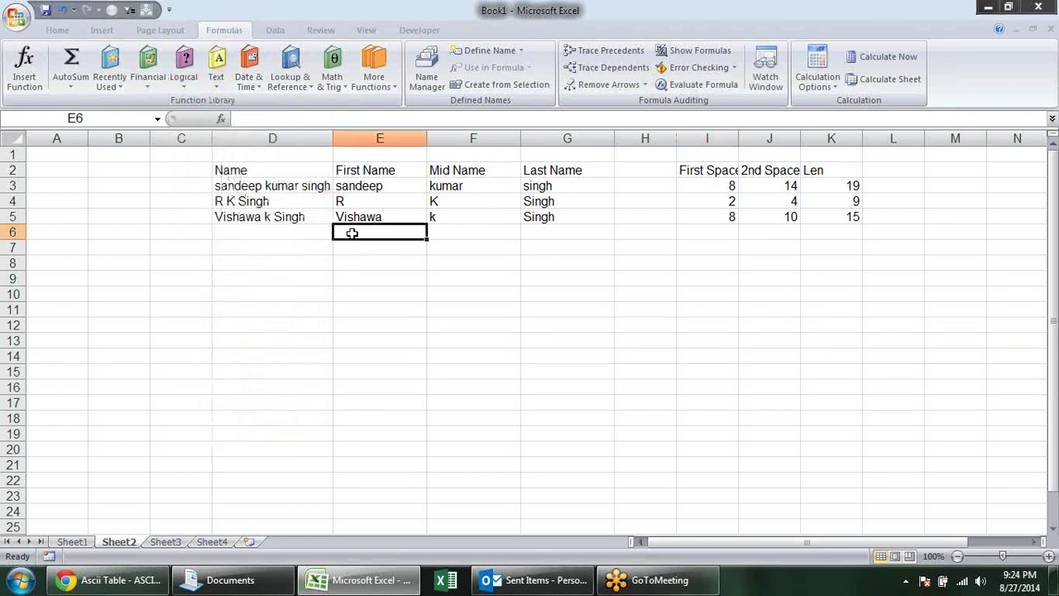
{"action": "left_click", "coordinate": [291, 217]}
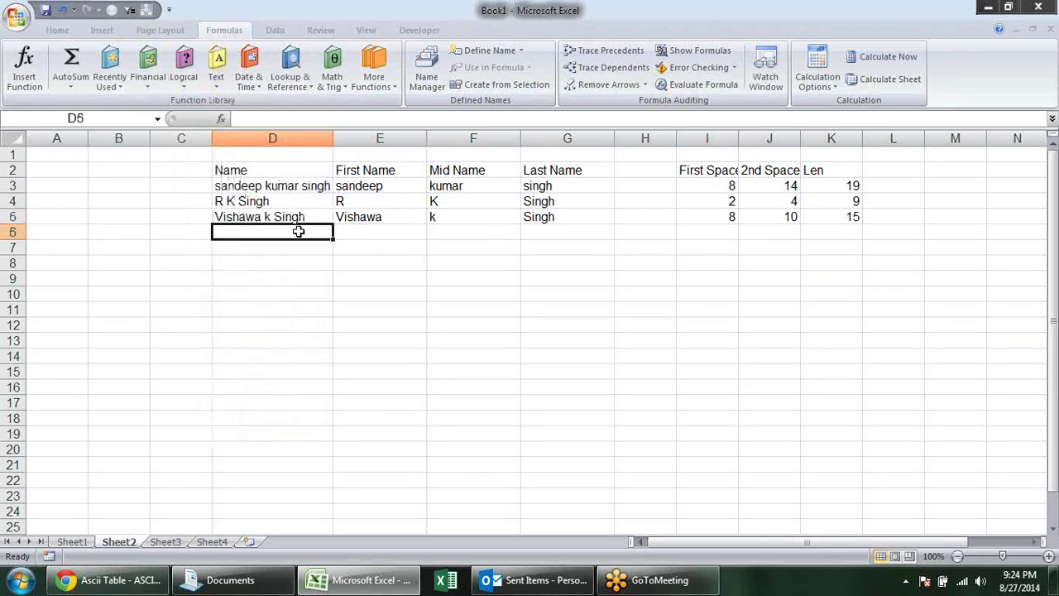
Step: Enter a two-word name in D6 and fill the I:K and E:G formulas into row 6
{"action": "type", "text": "visha"}
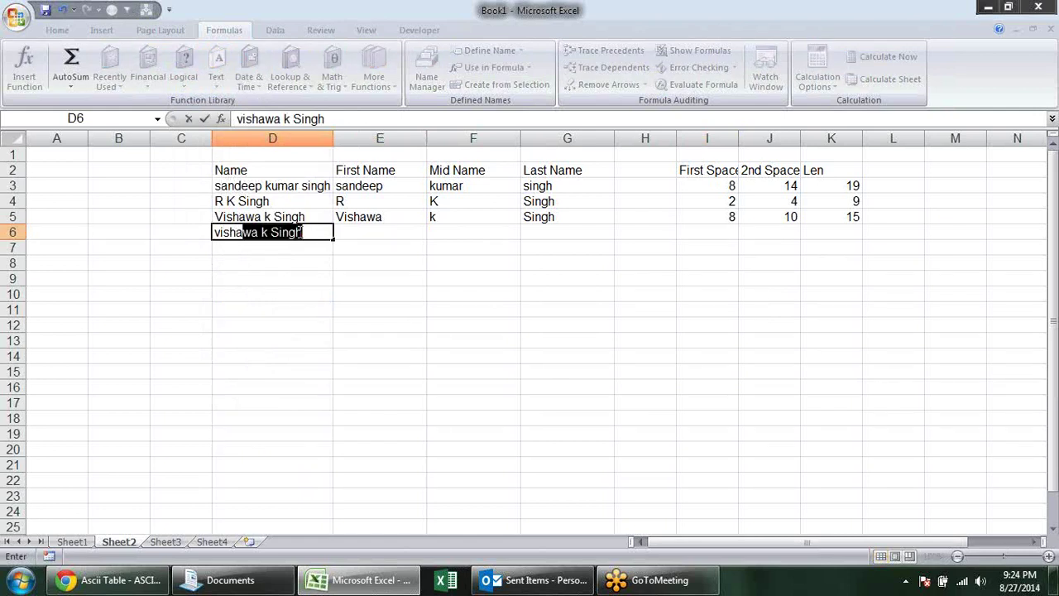
{"action": "type", "text": "l"}
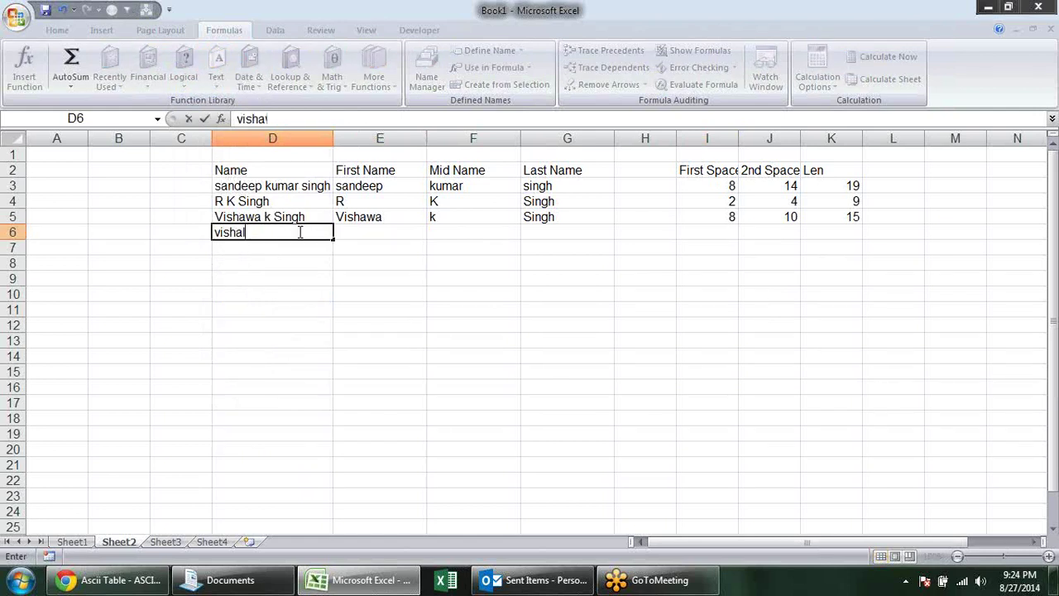
{"action": "type", "text": " bhardwaj"}
{"action": "key", "text": "Return"}
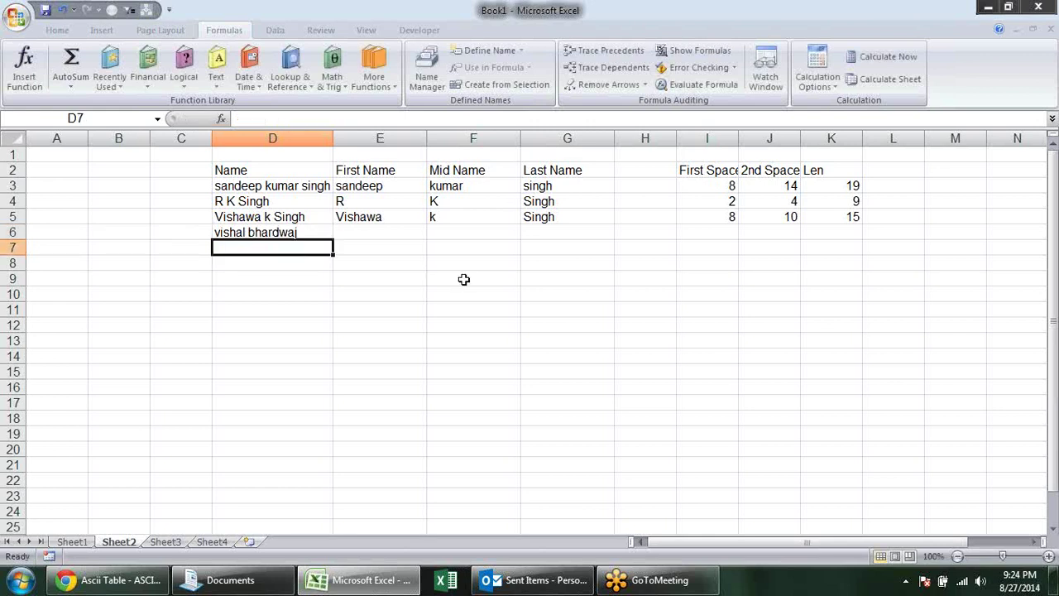
{"action": "left_click_drag", "start_coordinate": [713, 233], "coordinate": [838, 232]}
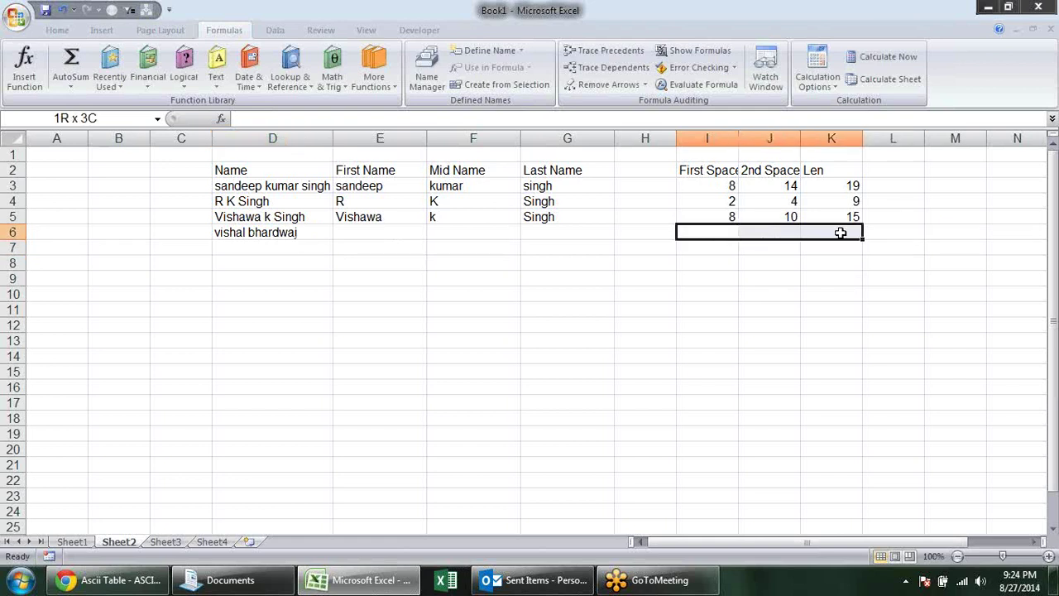
{"action": "key", "text": "ctrl+d"}
{"action": "left_click_drag", "start_coordinate": [406, 235], "coordinate": [568, 232]}
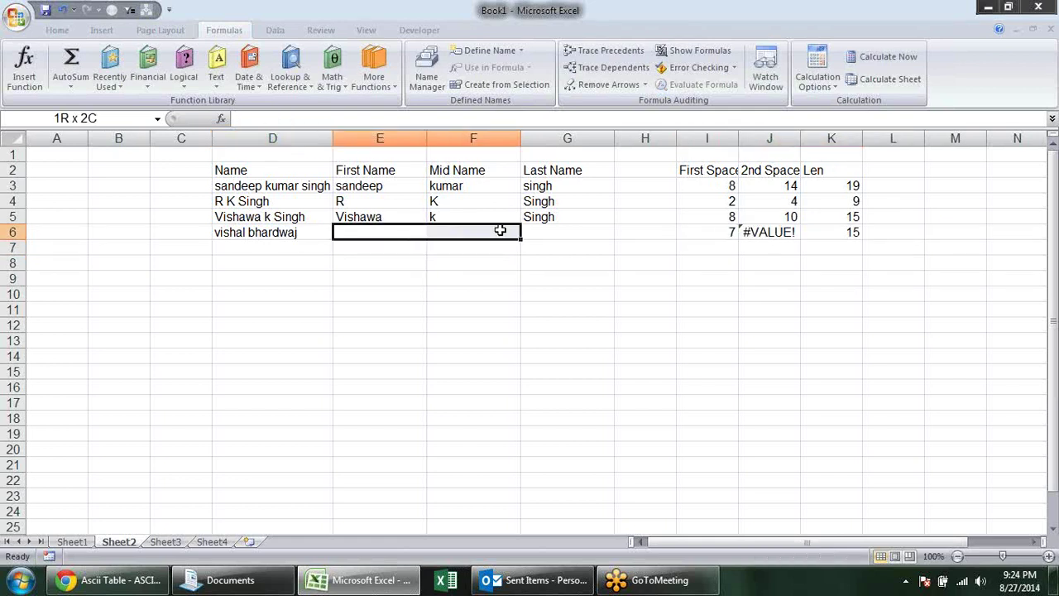
{"action": "key", "text": "ctrl+d"}
{"action": "left_click", "coordinate": [619, 306]}
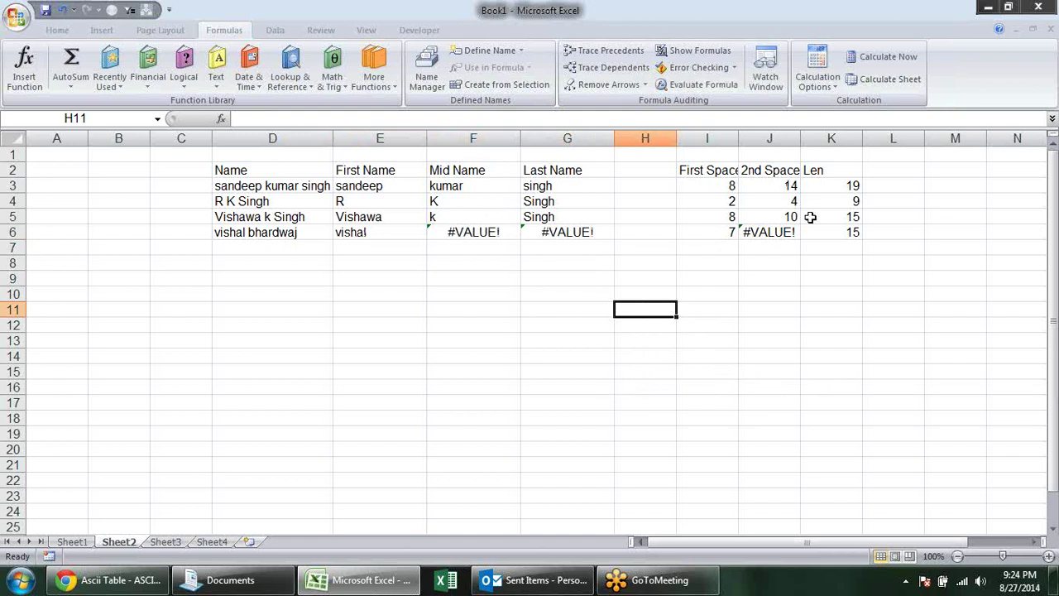
{"action": "left_click", "coordinate": [793, 233]}
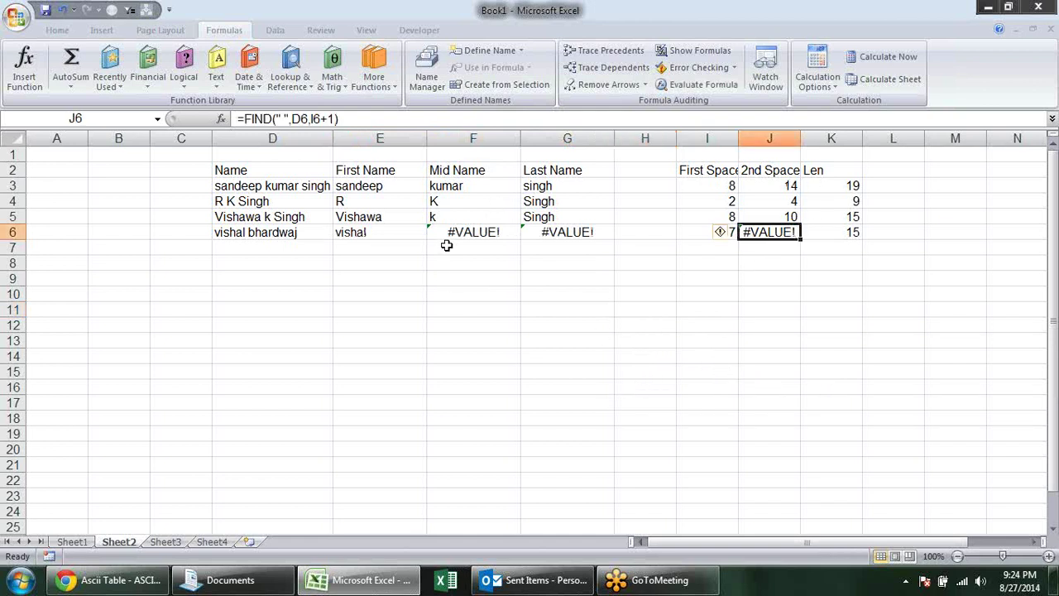
{"action": "left_click", "coordinate": [441, 220]}
{"action": "left_click", "coordinate": [464, 231]}
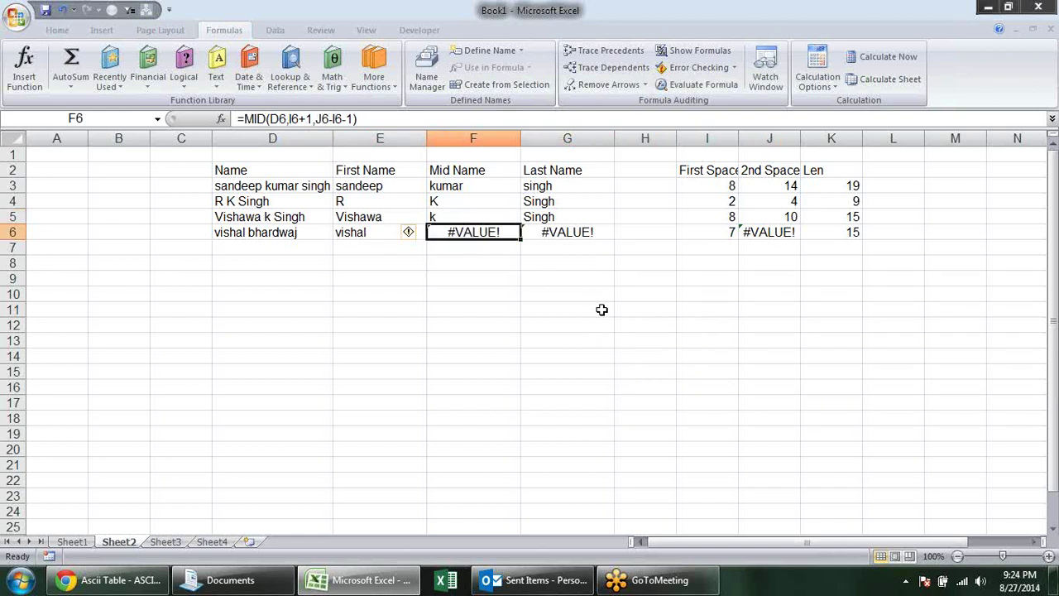
{"action": "left_click", "coordinate": [385, 232]}
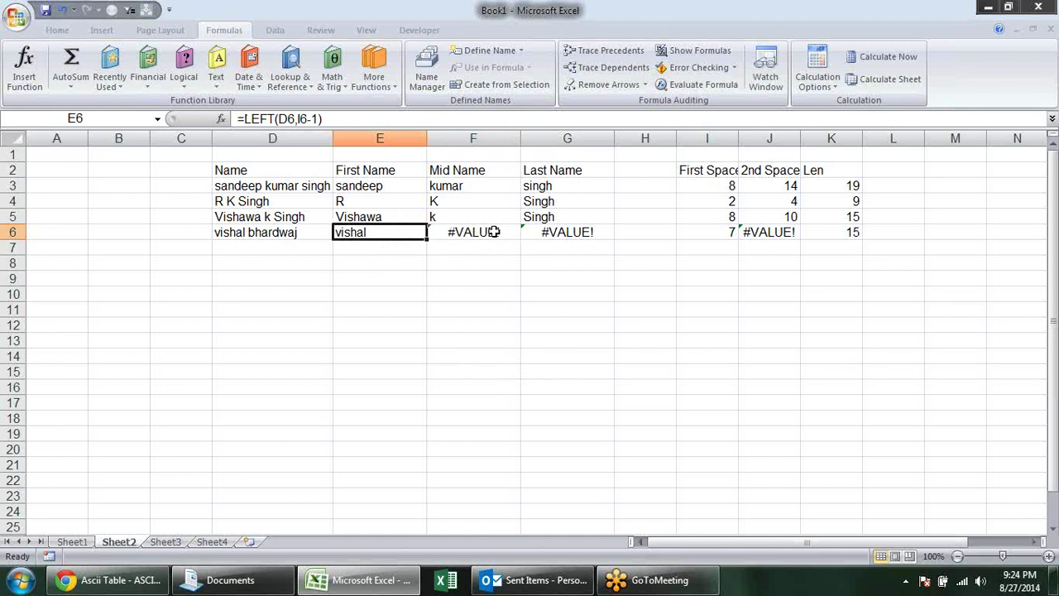
{"action": "left_click", "coordinate": [493, 232]}
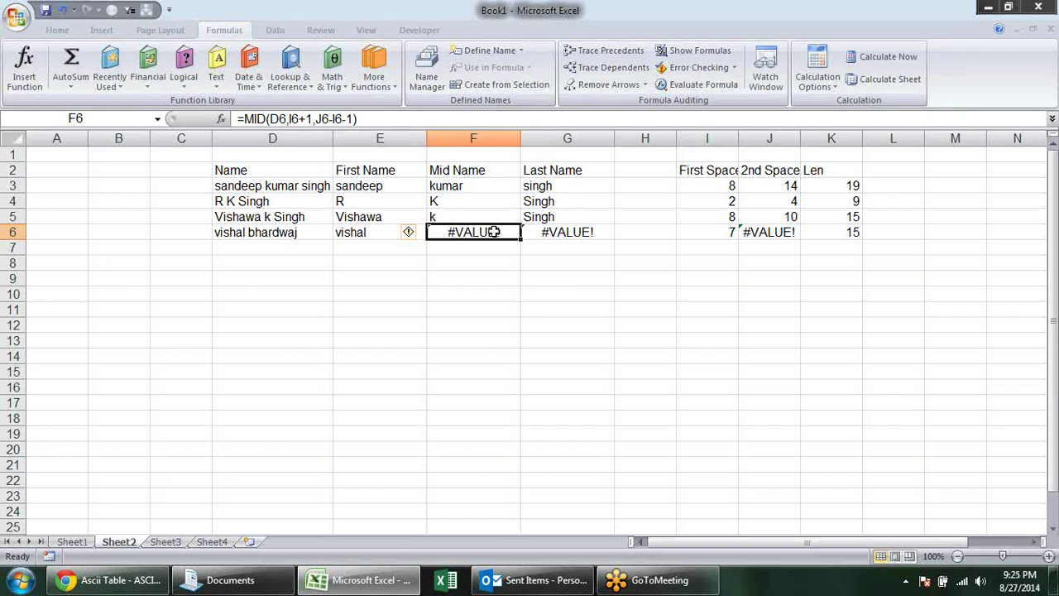
Step: Wrap F6's MID mid-name formula in IFERROR and start a fallback argument on D6
{"action": "double_click", "coordinate": [438, 231]}
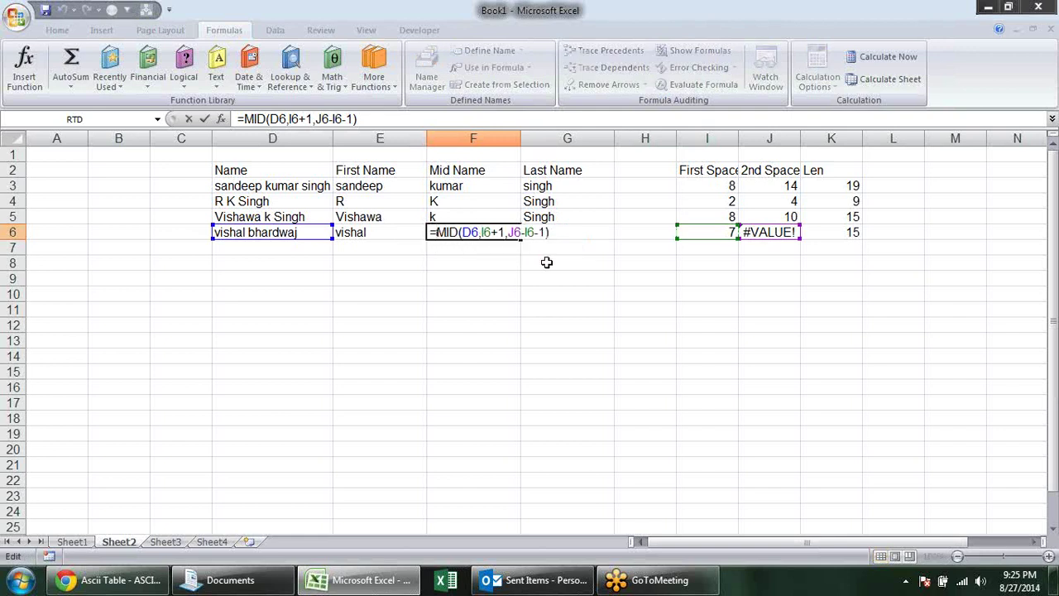
{"action": "type", "text": "if"}
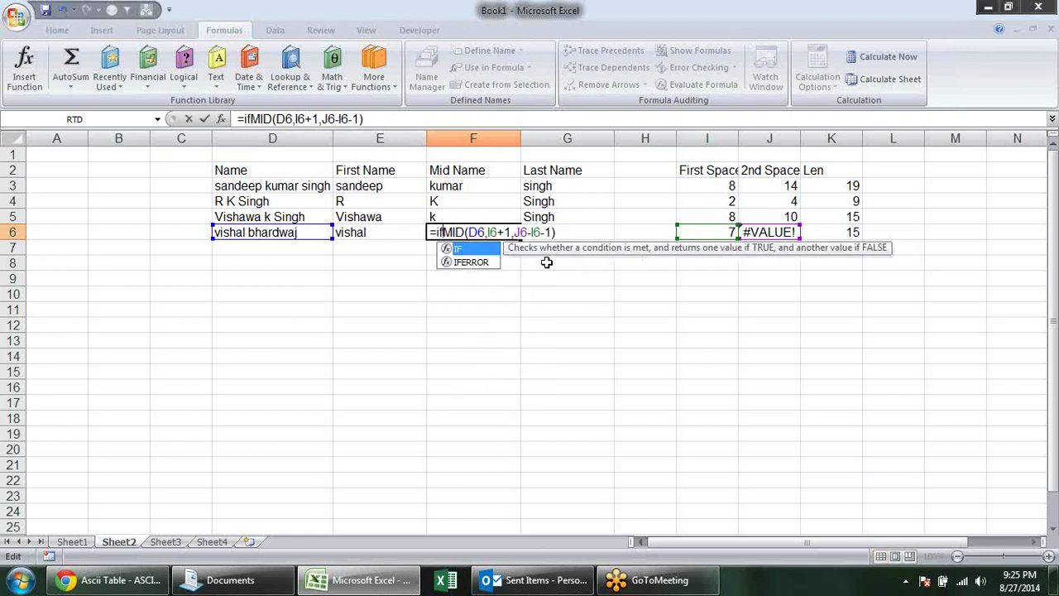
{"action": "key", "text": "Down"}
{"action": "key", "text": "Tab"}
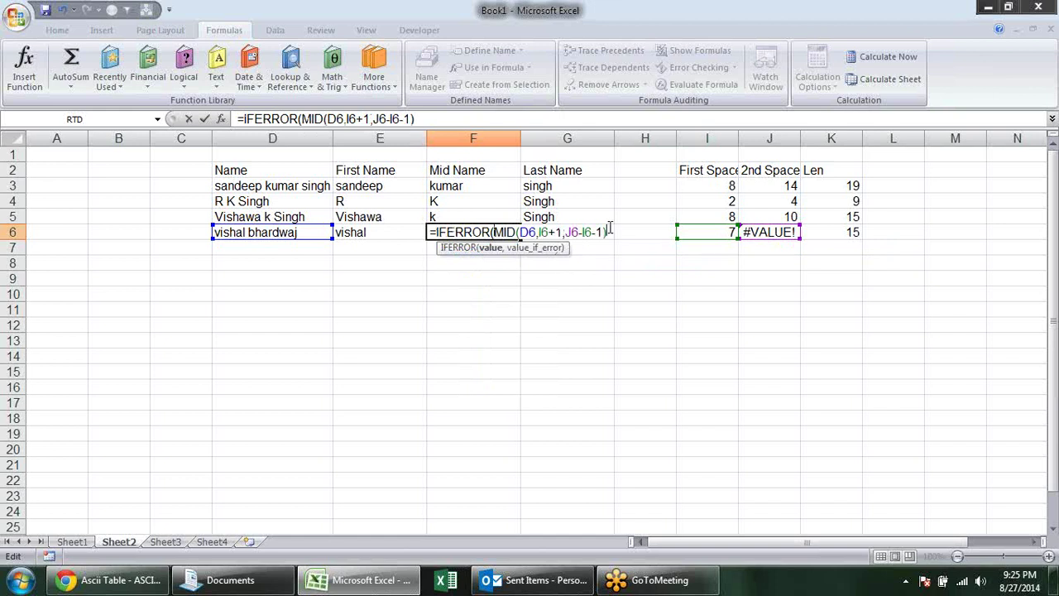
{"action": "type", "text": ","}
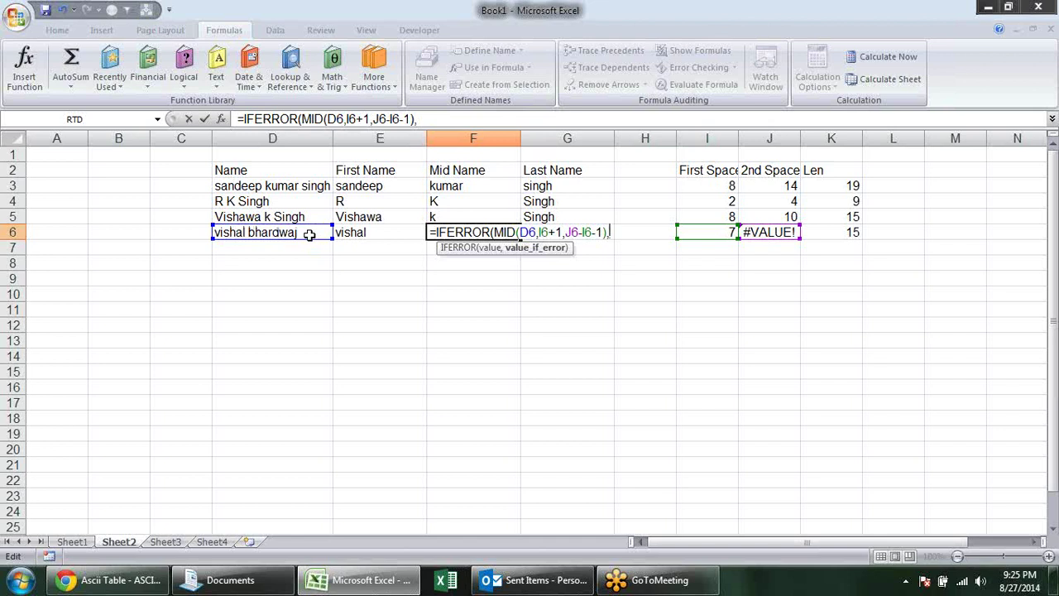
{"action": "type", "text": "mid"}
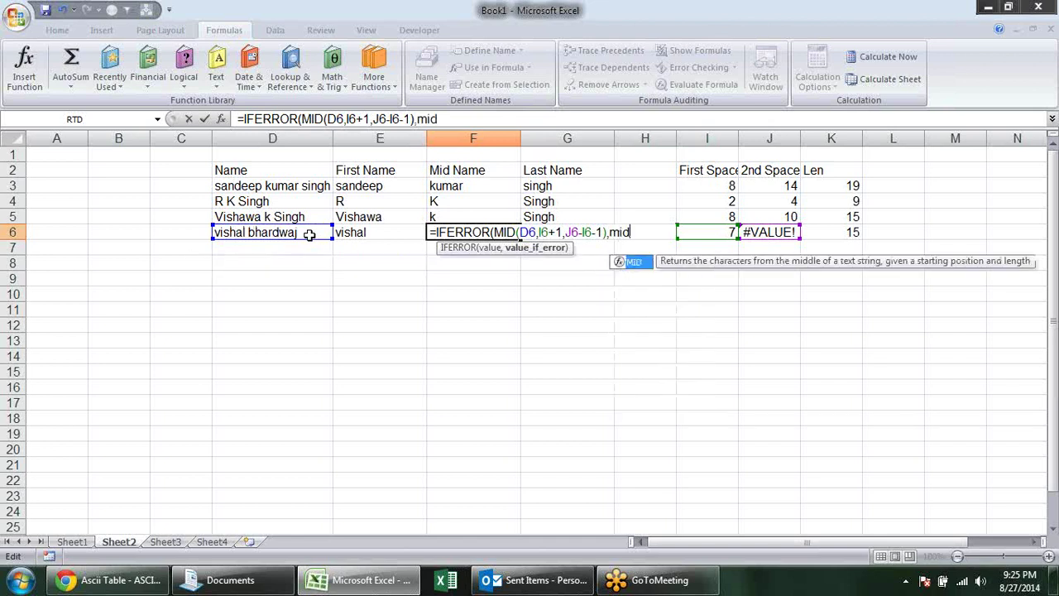
{"action": "key", "text": "Tab"}
{"action": "left_click", "coordinate": [231, 232]}
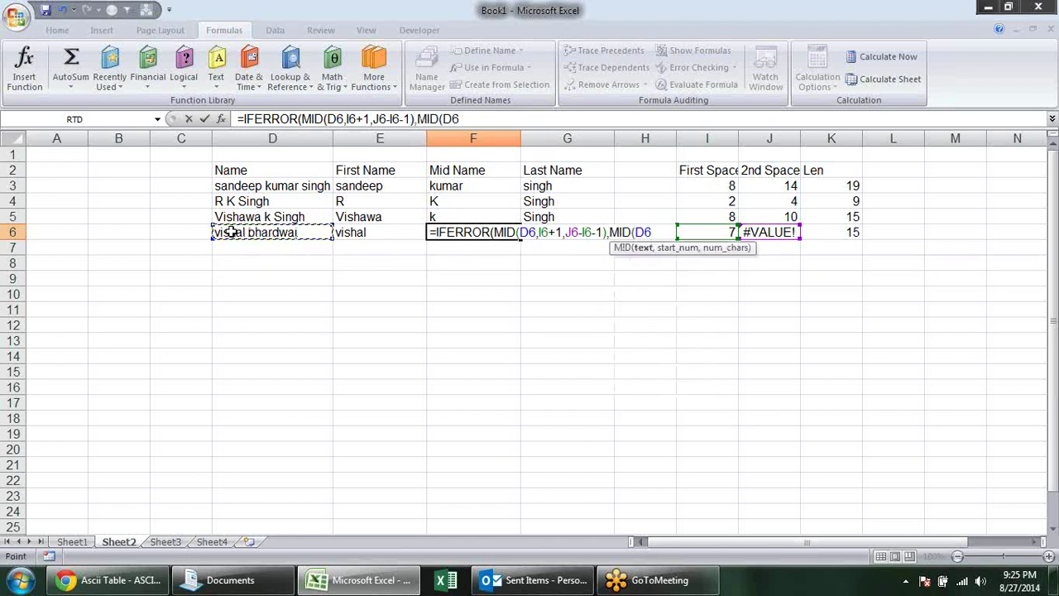
{"action": "type", "text": ","}
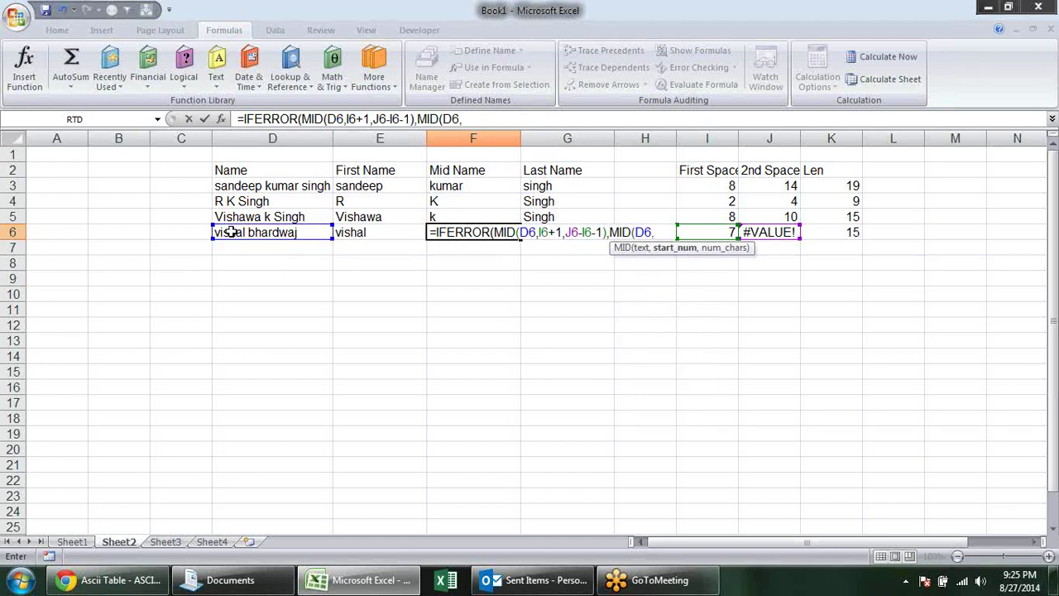
Step: Make F6's fallback RIGHT(D6,K6-I6), giving =IFERROR(MID(D6,I6+1,J6-I6-1),RIGHT(D6,K6-I6))
{"action": "key", "text": "BackSpace"}
{"action": "key", "text": "BackSpace"}
{"action": "key", "text": "BackSpace"}
{"action": "key", "text": "BackSpace"}
{"action": "key", "text": "BackSpace"}
{"action": "key", "text": "BackSpace"}
{"action": "key", "text": "BackSpace"}
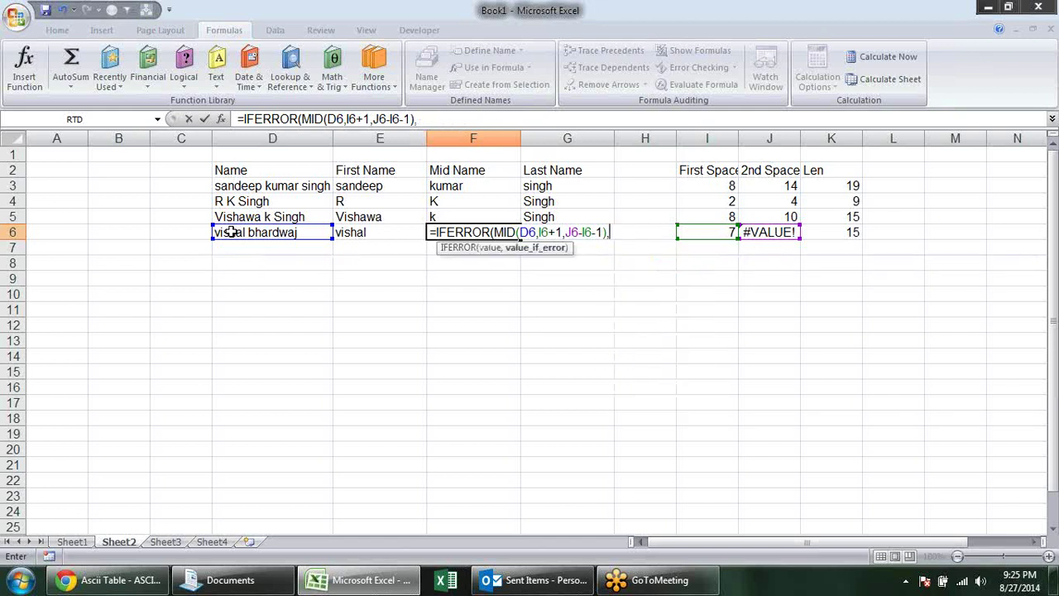
{"action": "type", "text": "rig"}
{"action": "key", "text": "Tab"}
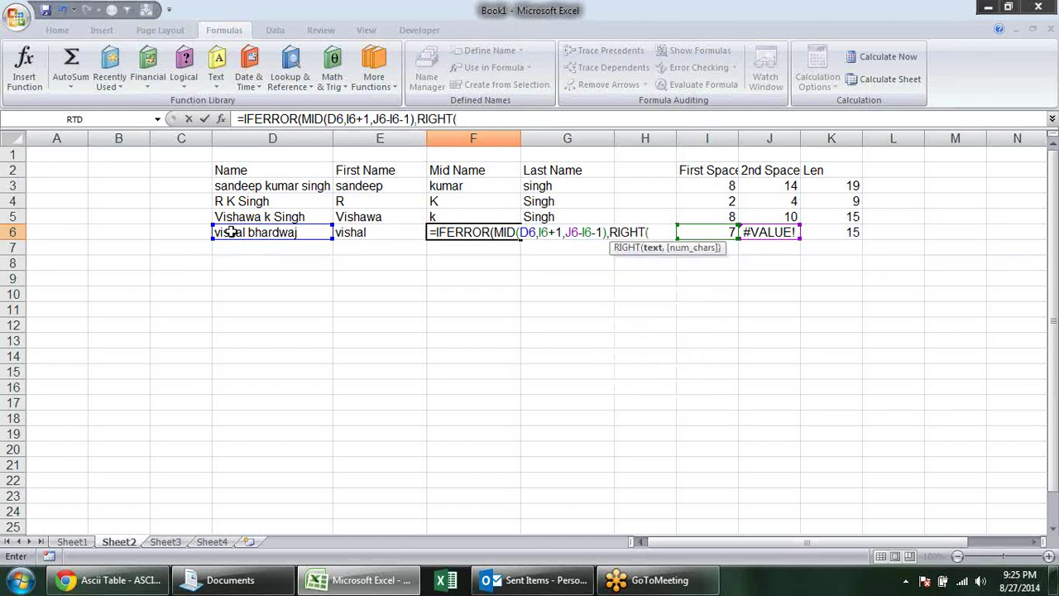
{"action": "left_click", "coordinate": [237, 232]}
{"action": "type", "text": ","}
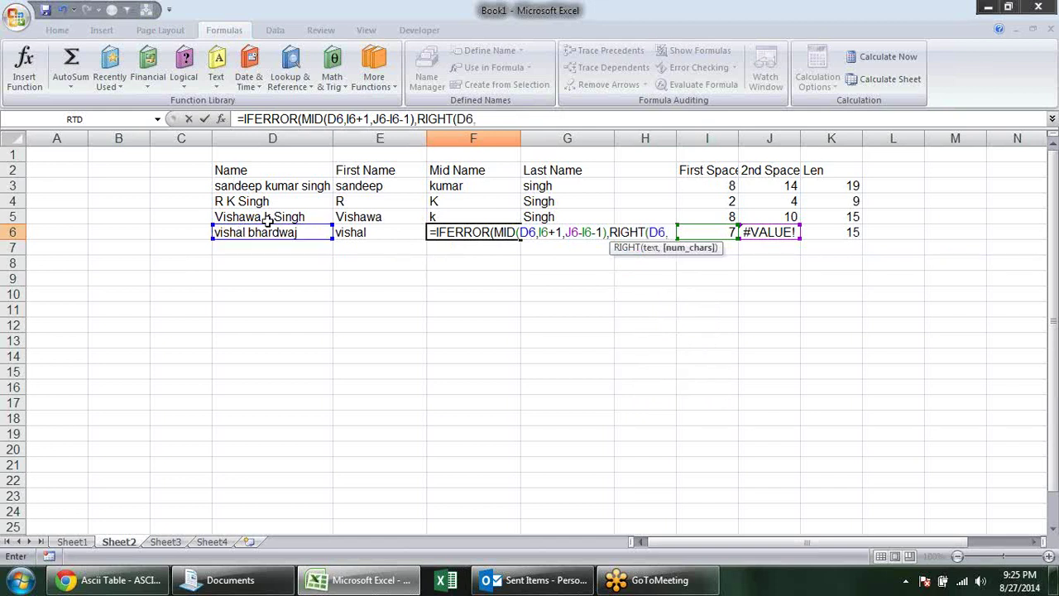
{"action": "left_click", "coordinate": [830, 233]}
{"action": "type", "text": "-"}
{"action": "left_click", "coordinate": [737, 254]}
{"action": "key", "text": "Up"}
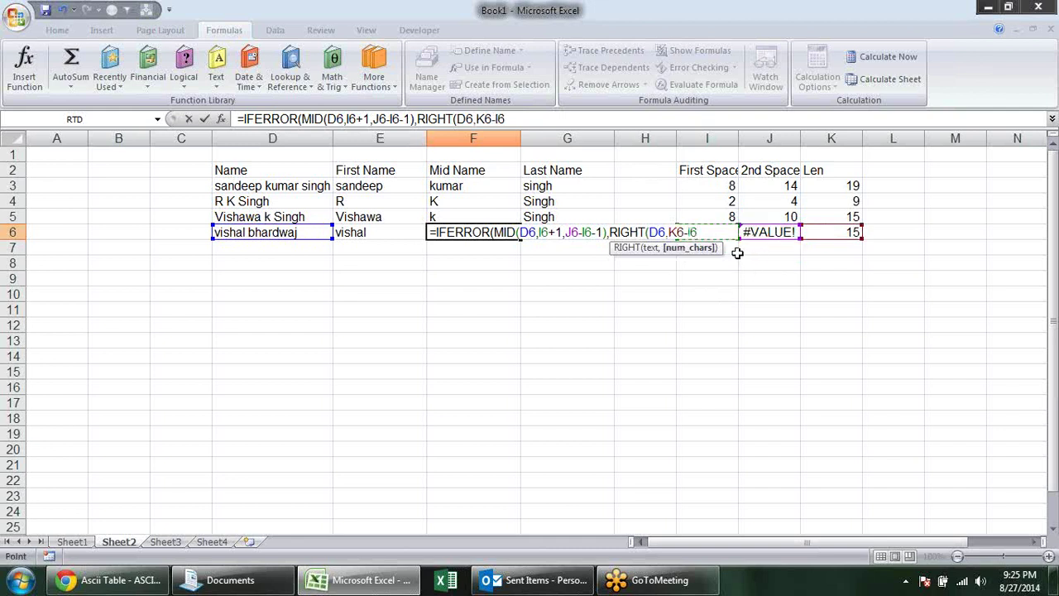
{"action": "key", "text": "Return"}
{"action": "key", "text": "Return"}
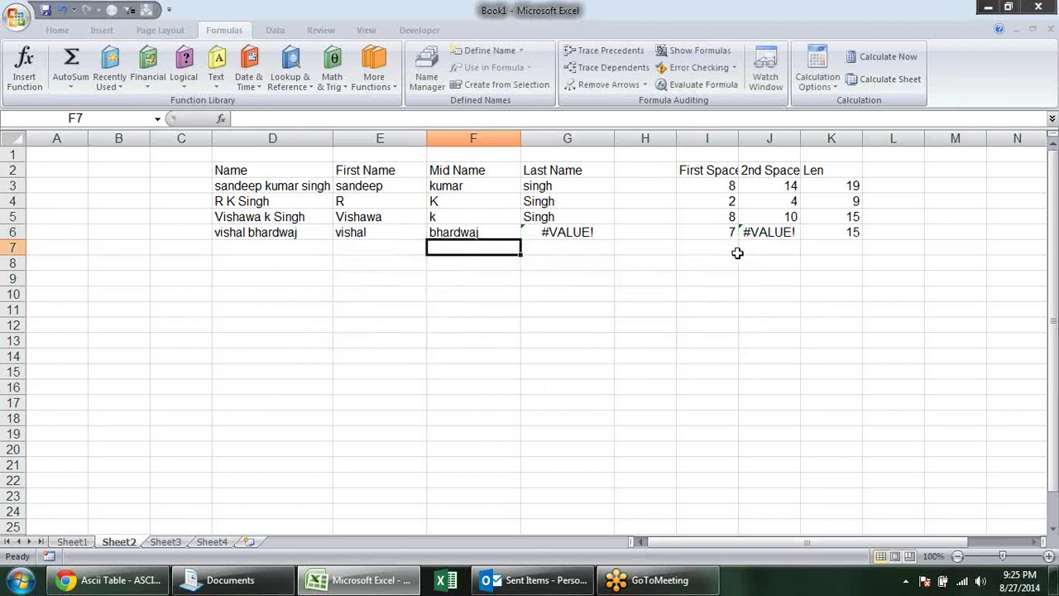
Step: Change G6 to =IFERROR(RIGHT(D6,K6-J6),"") so it shows blank instead of #VALUE!
{"action": "left_click", "coordinate": [600, 230]}
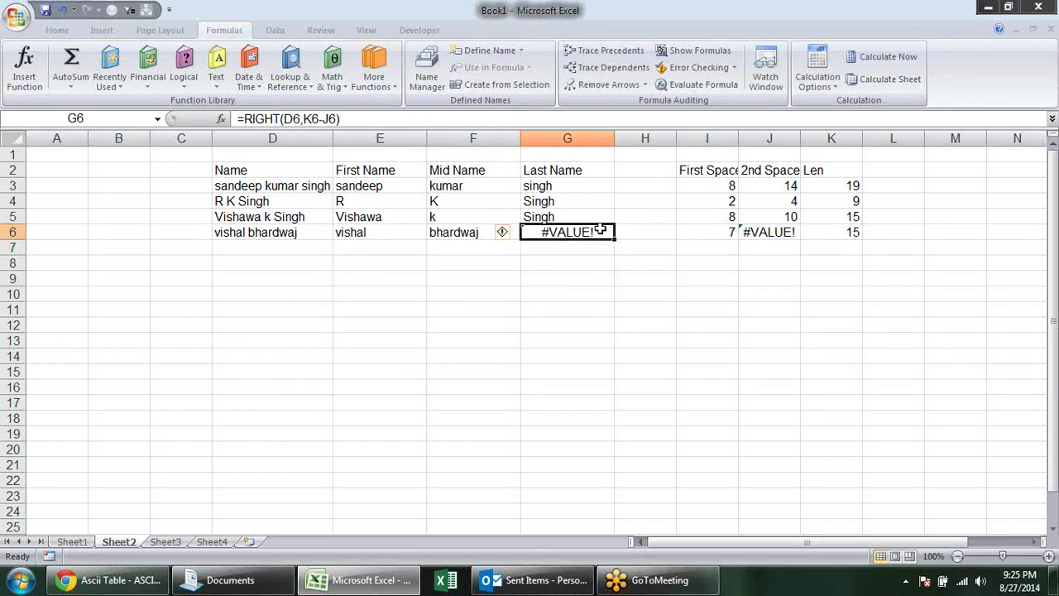
{"action": "double_click", "coordinate": [600, 230]}
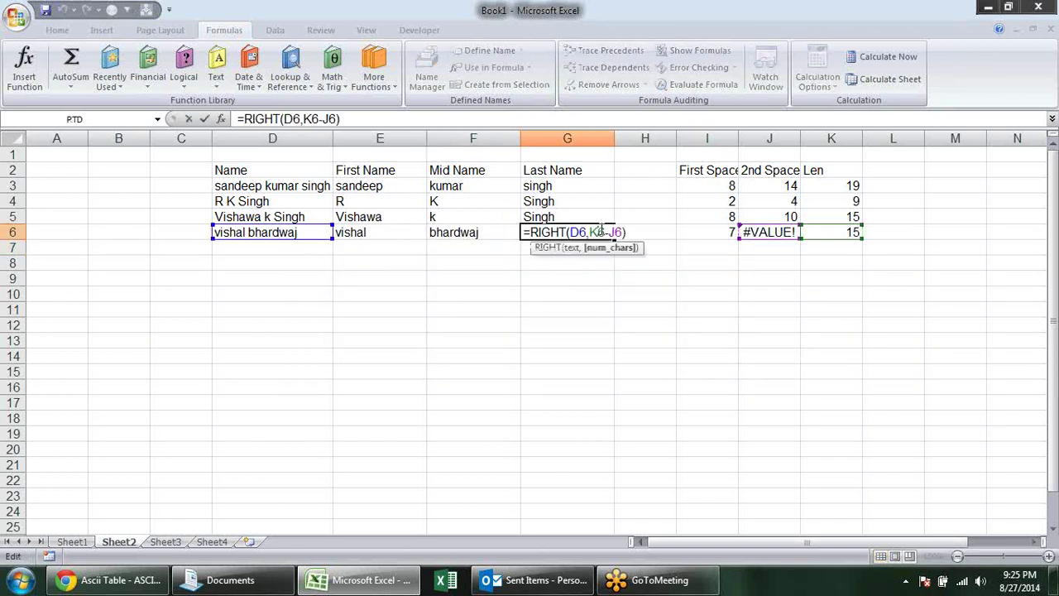
{"action": "left_click", "coordinate": [526, 233]}
{"action": "type", "text": "if"}
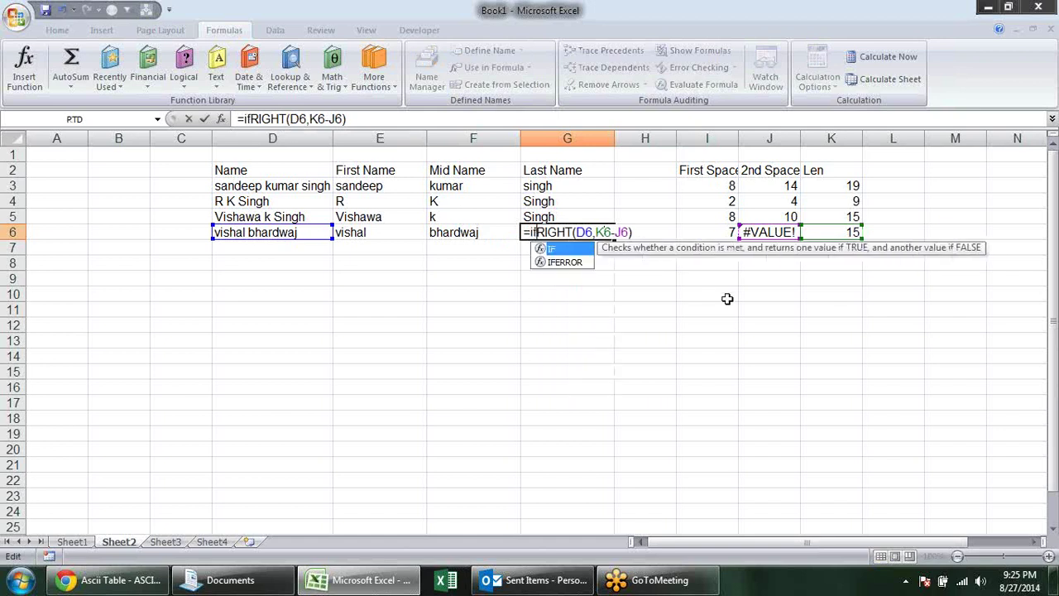
{"action": "key", "text": "Down"}
{"action": "key", "text": "Tab"}
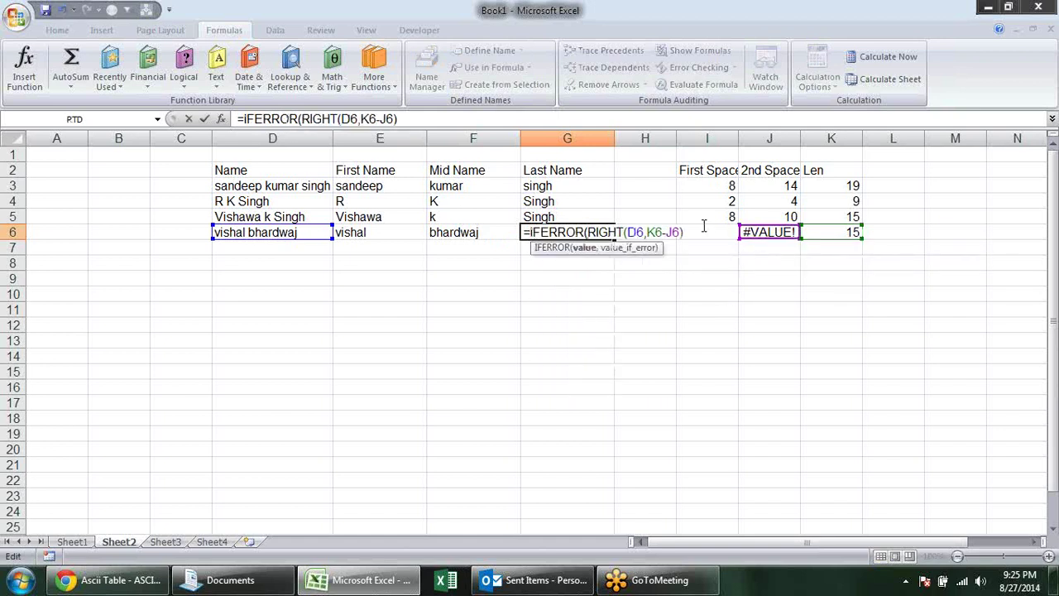
{"action": "type", "text": ","}
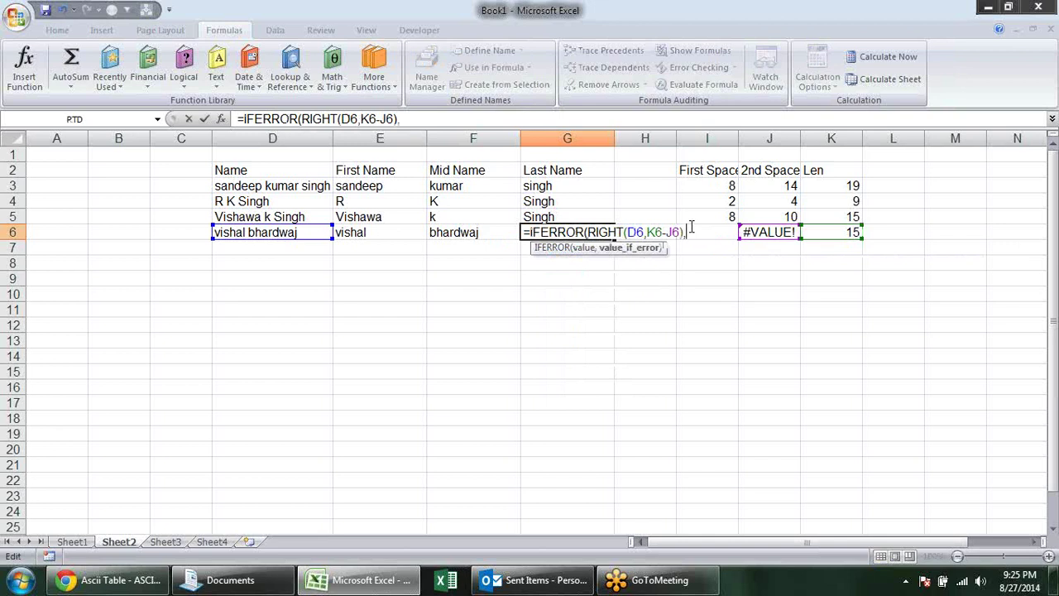
{"action": "key", "text": "Return"}
{"action": "key", "text": "Return"}
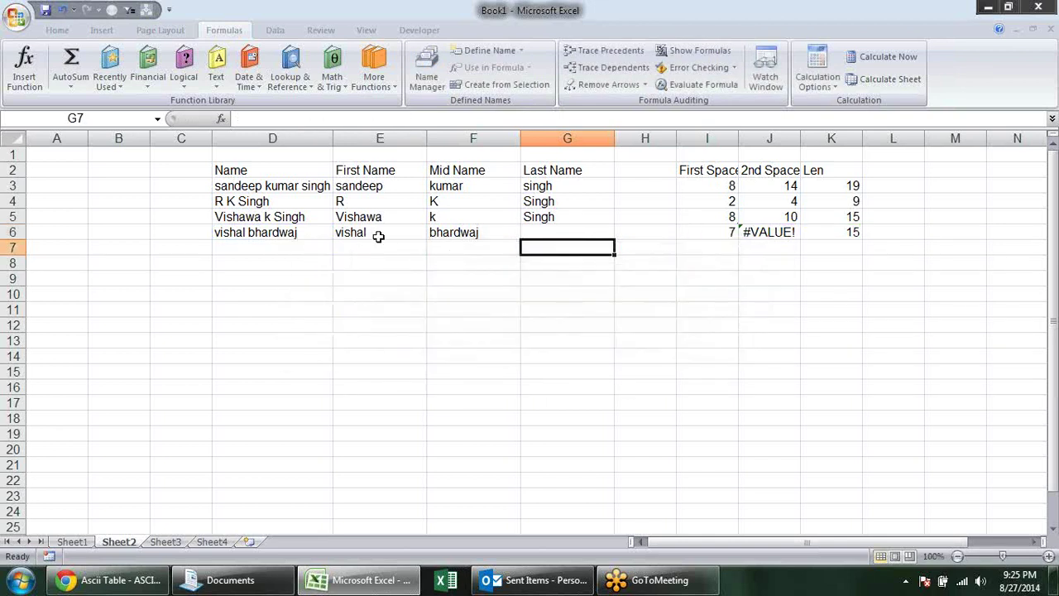
Step: Enter a one-word test name in D7 and fill row 6's formulas into F7:G7
{"action": "left_click", "coordinate": [228, 243]}
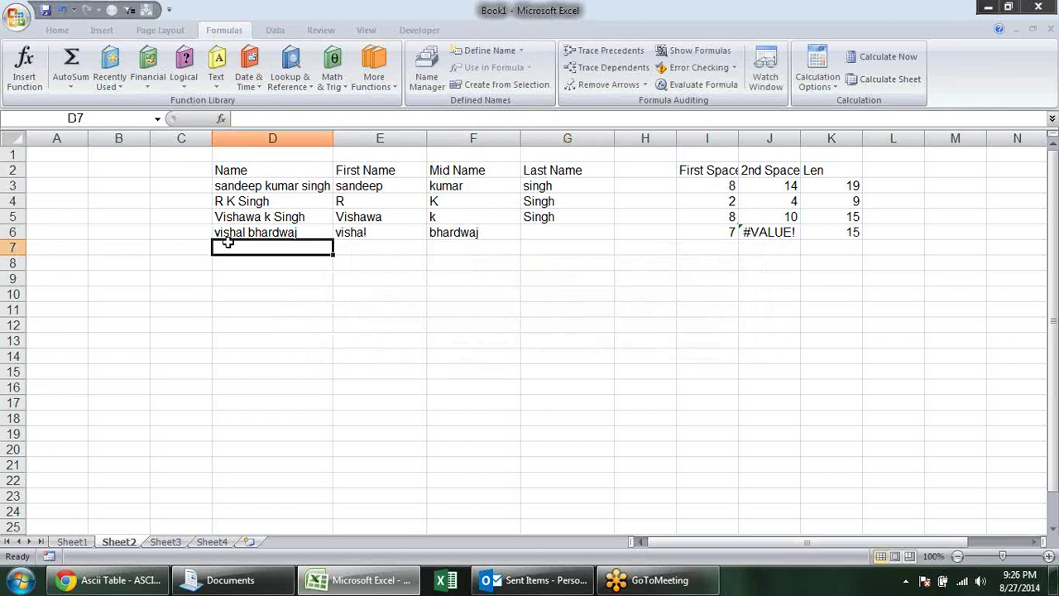
{"action": "type", "text": "S"}
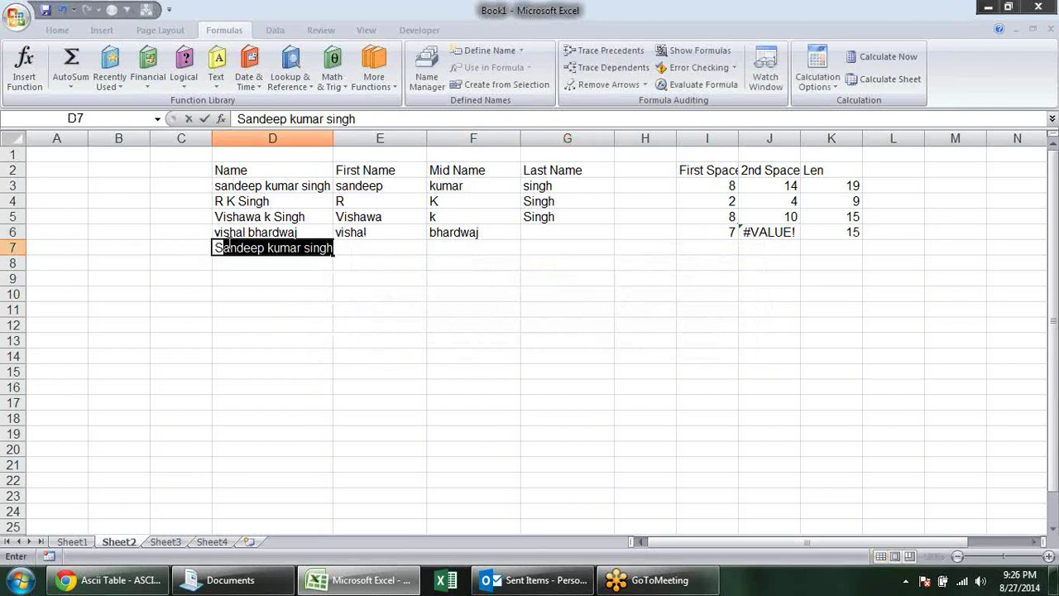
{"action": "type", "text": "ujeet"}
{"action": "key", "text": "Return"}
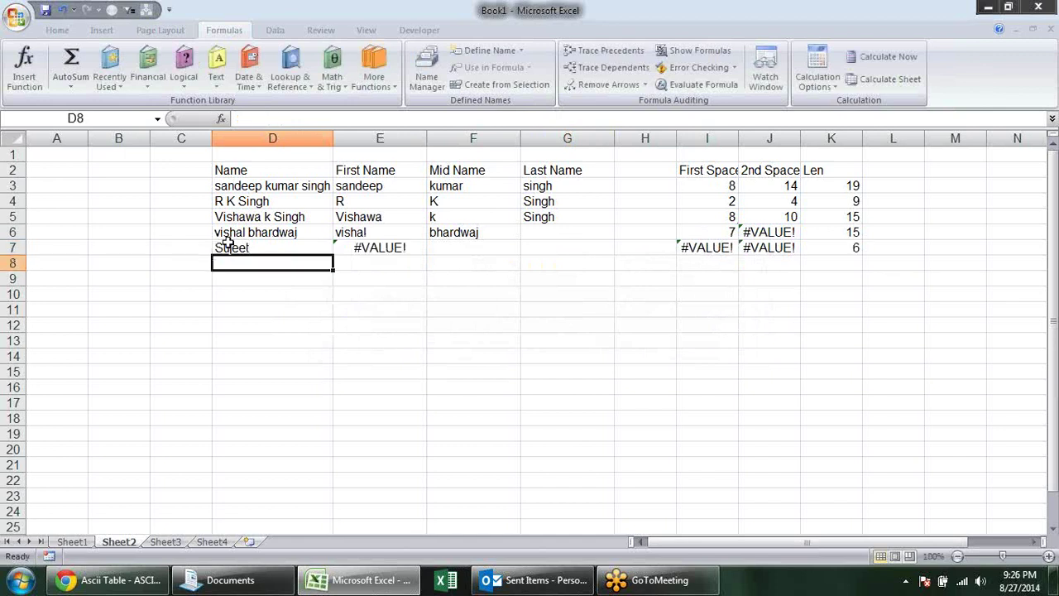
{"action": "left_click", "coordinate": [506, 260]}
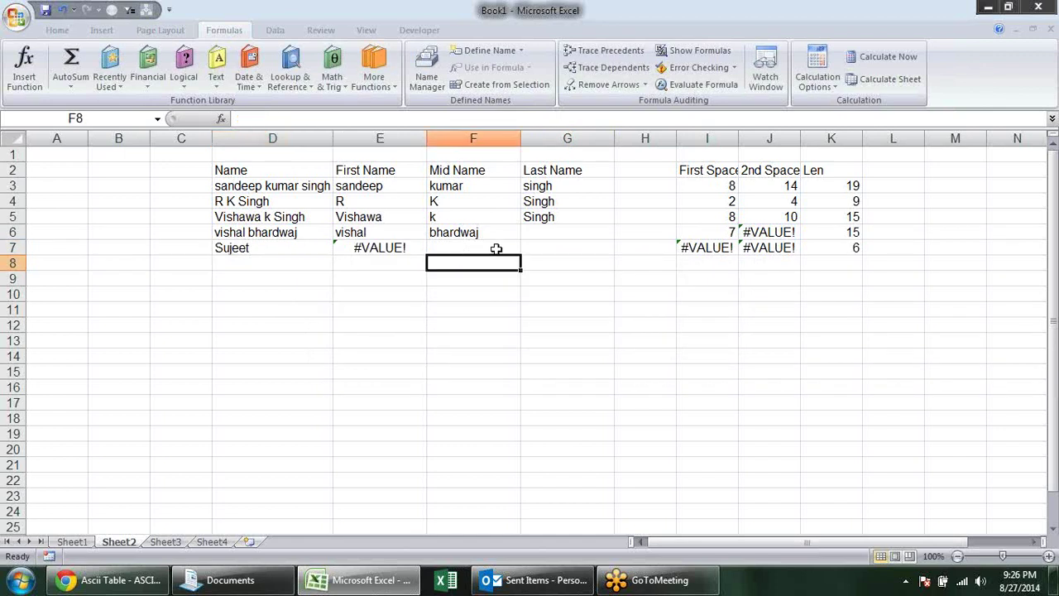
{"action": "left_click", "coordinate": [491, 246]}
{"action": "left_click_drag", "start_coordinate": [551, 245], "coordinate": [468, 243]}
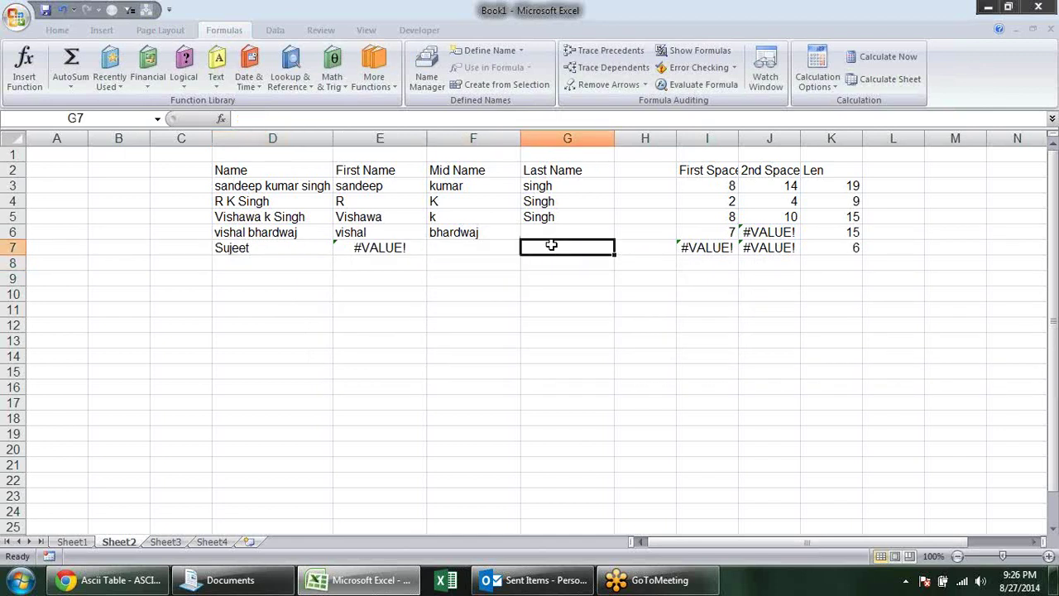
{"action": "key", "text": "ctrl+d"}
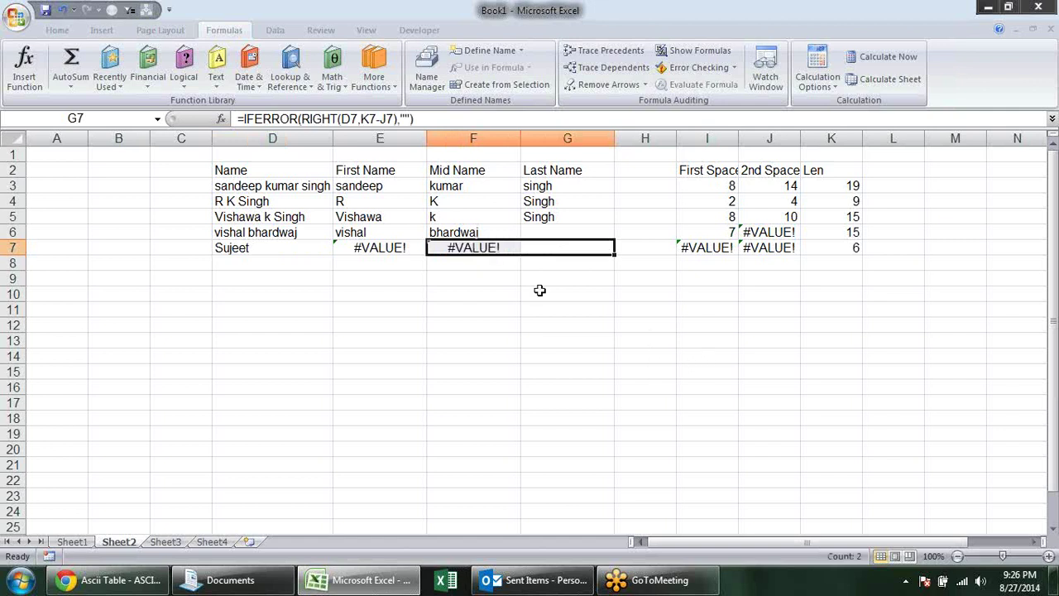
{"action": "left_click", "coordinate": [547, 279]}
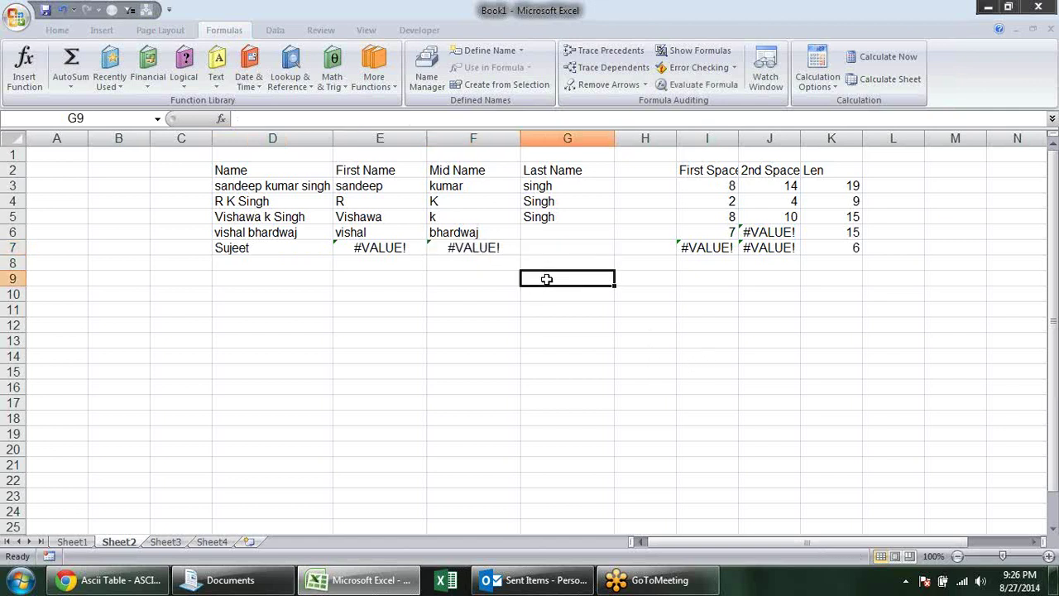
Step: Change E7's first-name formula to =IFERROR(LEFT(D7,I7-1),D7)
{"action": "double_click", "coordinate": [401, 246]}
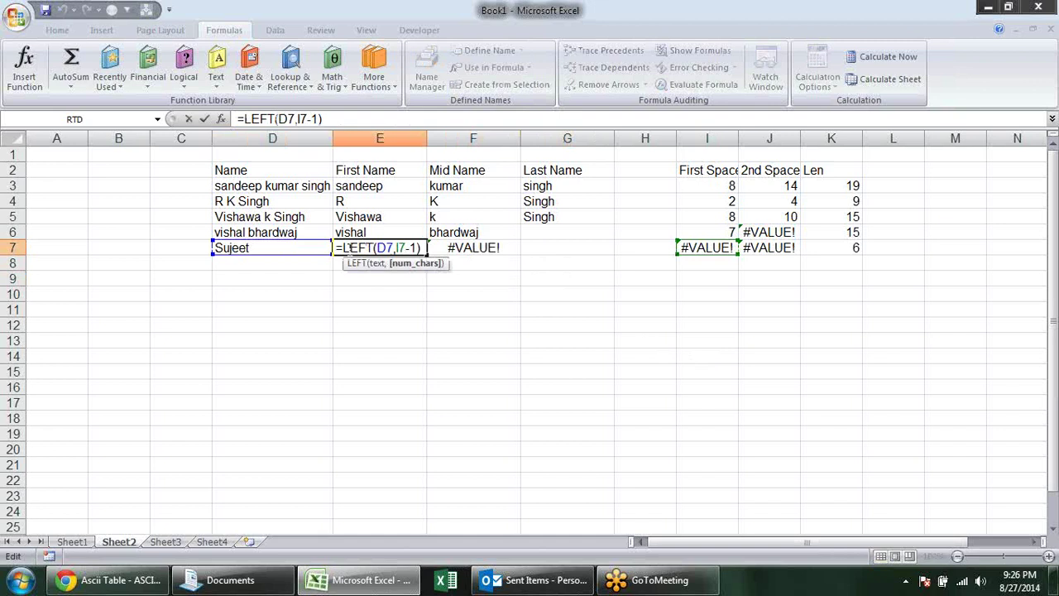
{"action": "type", "text": "if"}
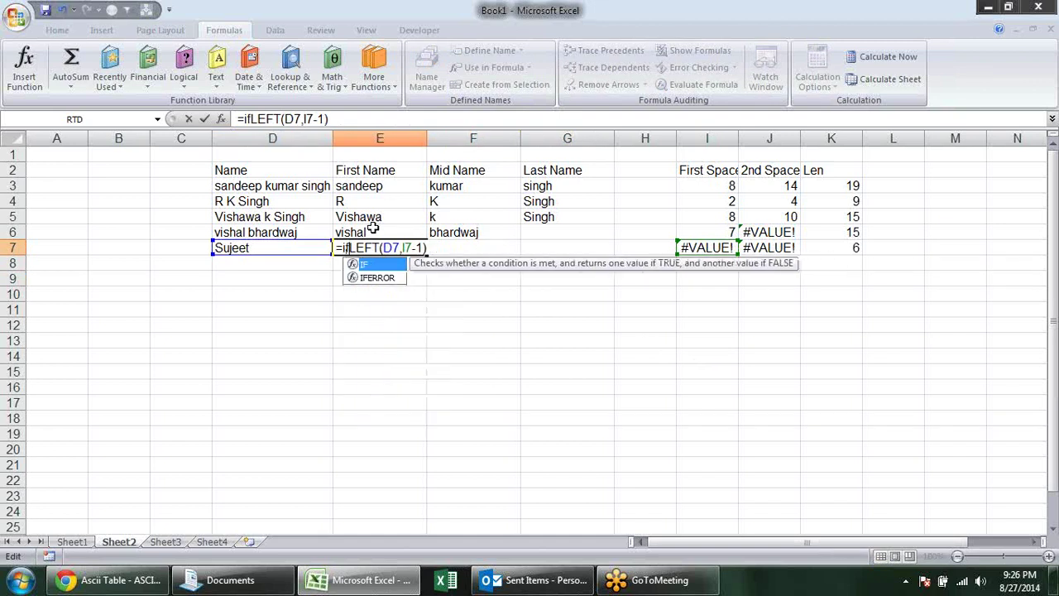
{"action": "key", "text": "Down"}
{"action": "key", "text": "Tab"}
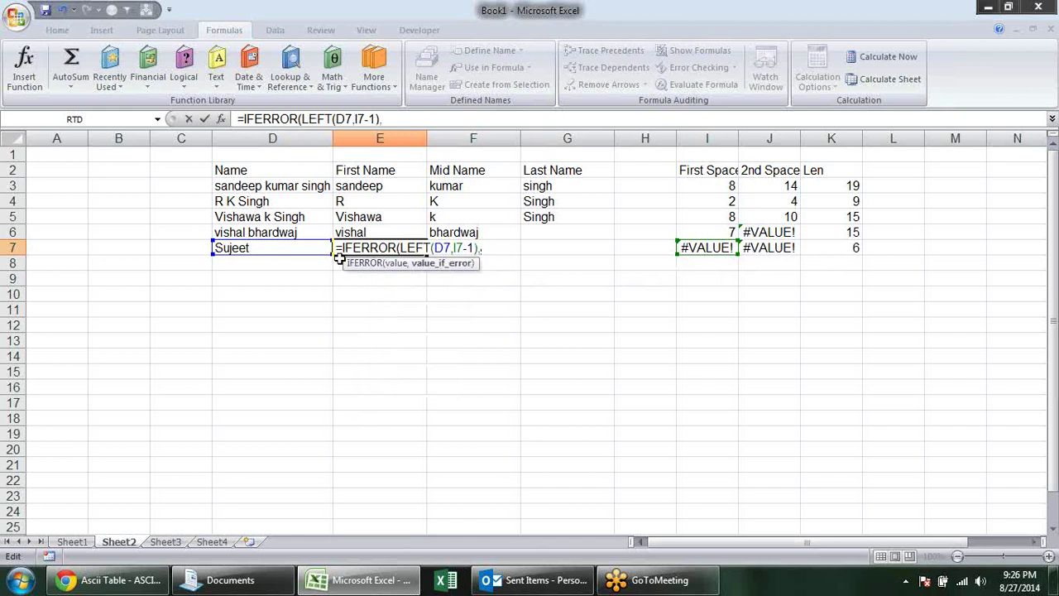
{"action": "type", "text": ","}
{"action": "left_click", "coordinate": [292, 247]}
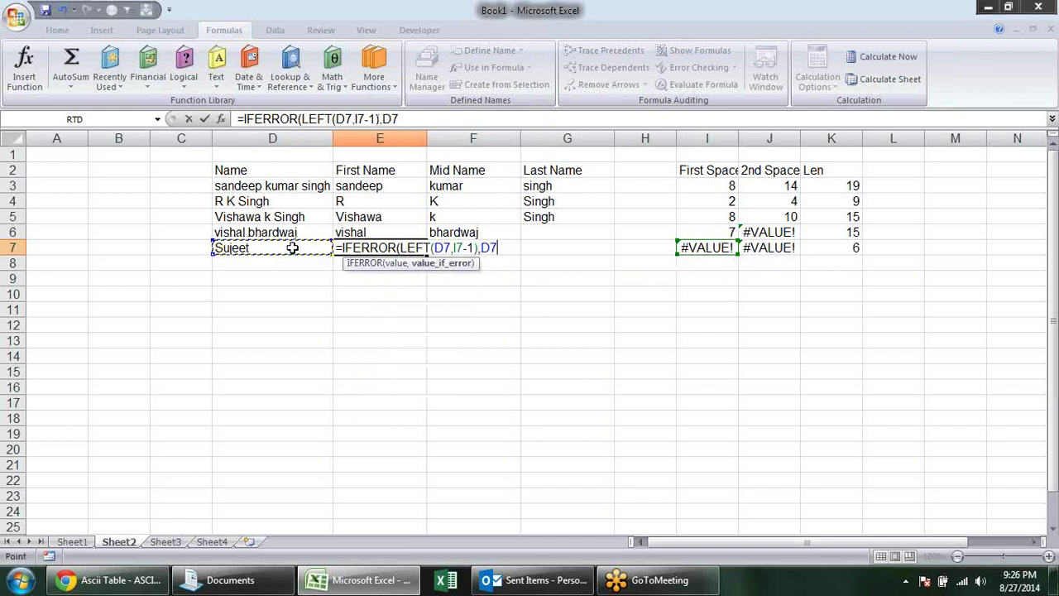
{"action": "key", "text": "Return"}
{"action": "key", "text": "Return"}
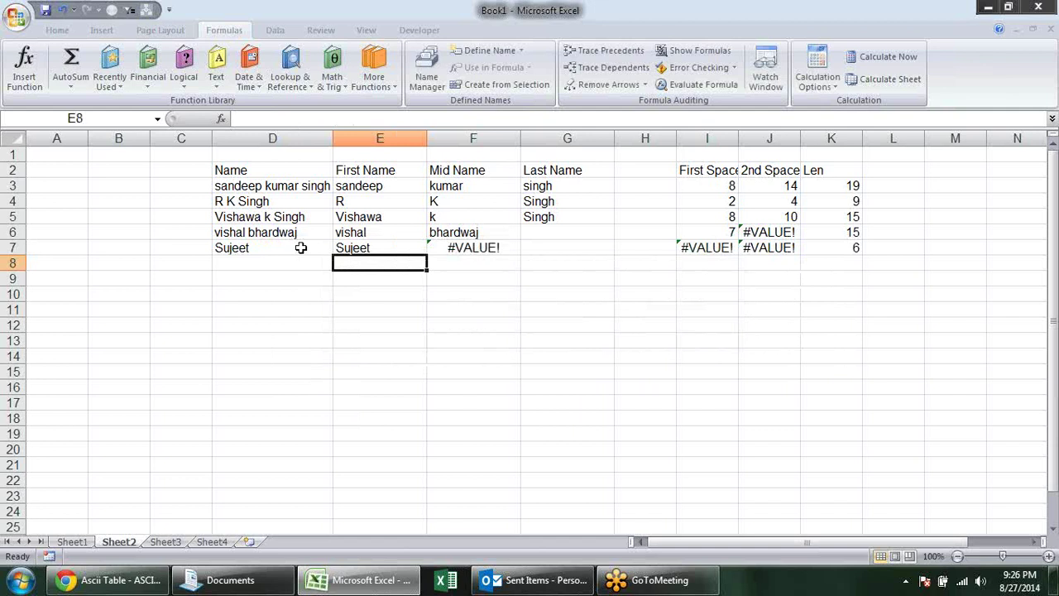
Step: Wrap F7's mid-name formula in IFERROR(...,"") so it returns blank
{"action": "double_click", "coordinate": [432, 248]}
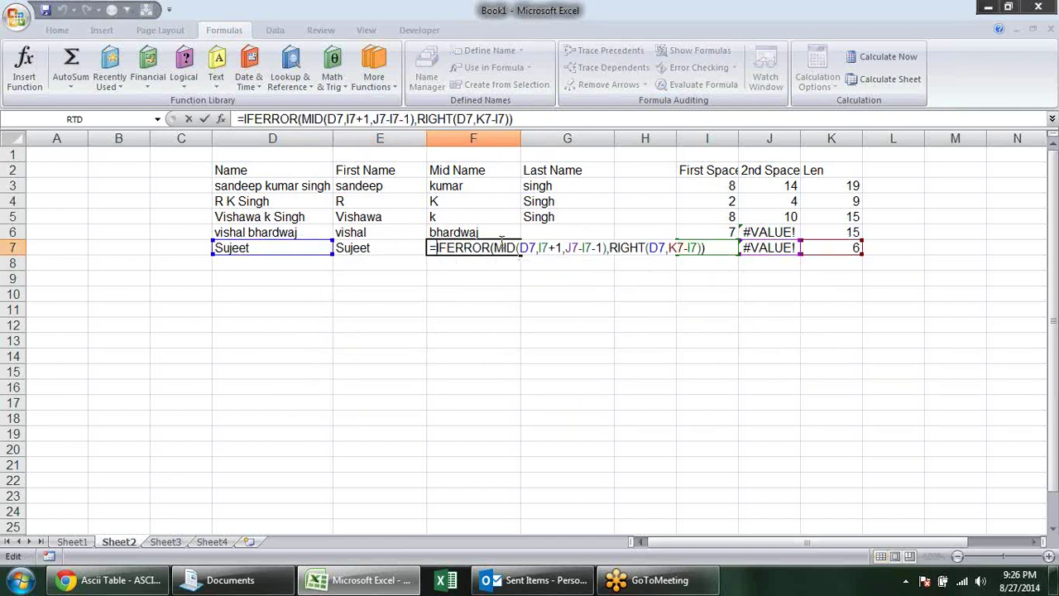
{"action": "type", "text": "if"}
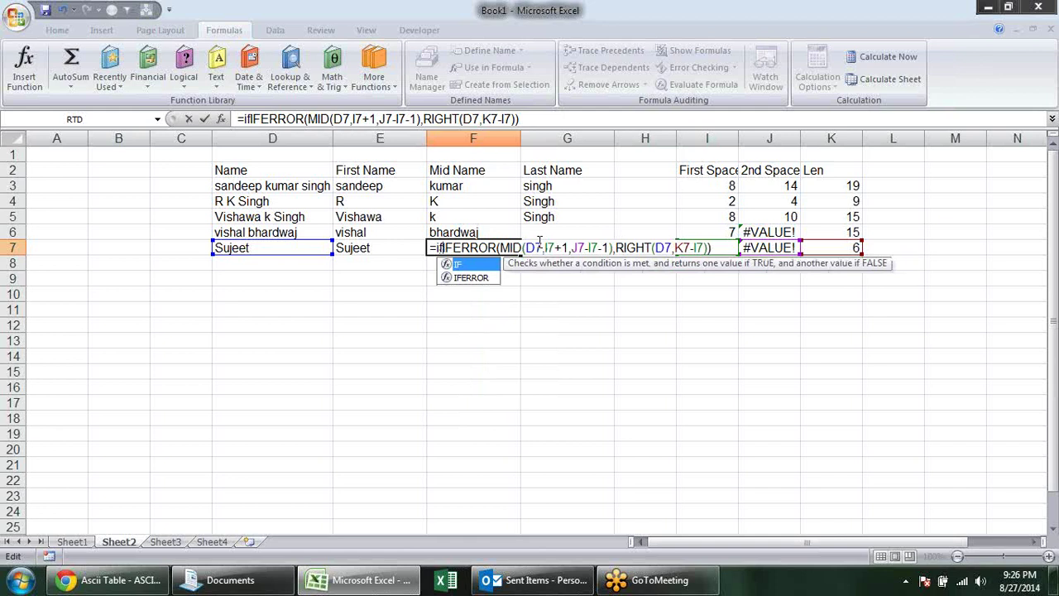
{"action": "key", "text": "Down"}
{"action": "key", "text": "Tab"}
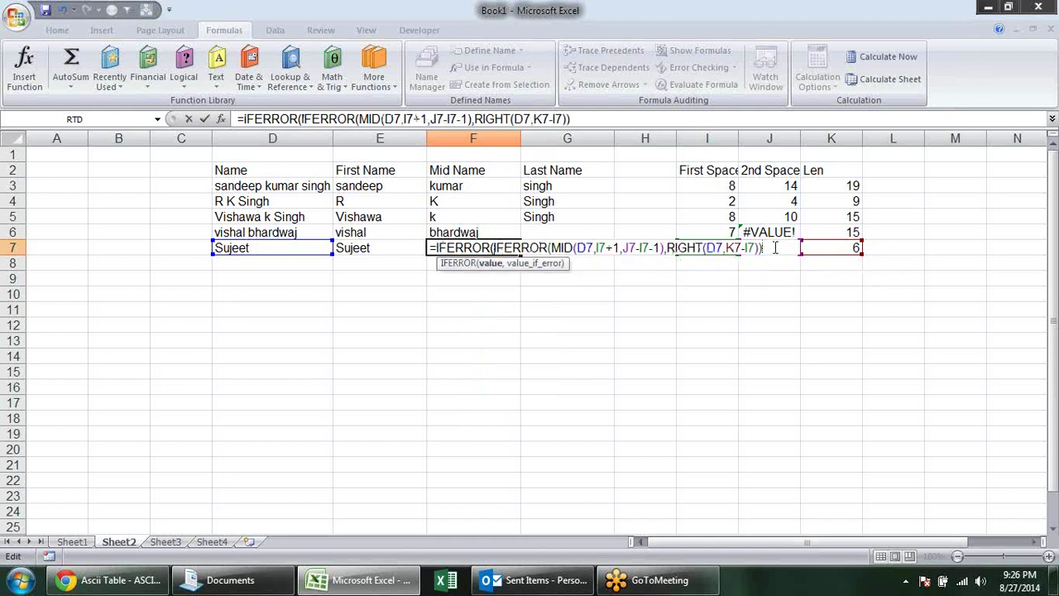
{"action": "type", "text": ","}
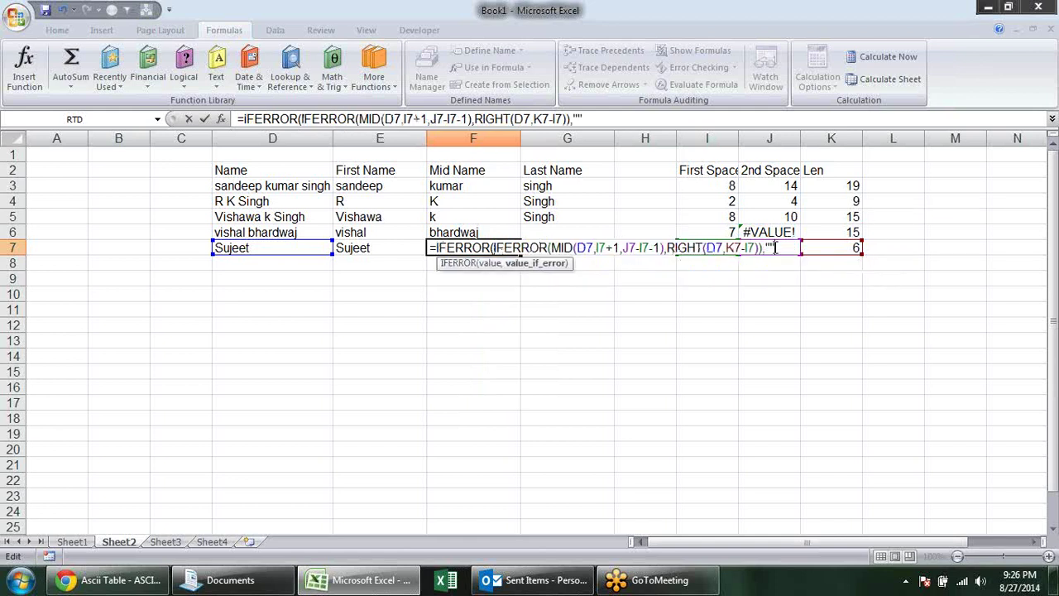
{"action": "type", "text": ")"}
{"action": "key", "text": "Return"}
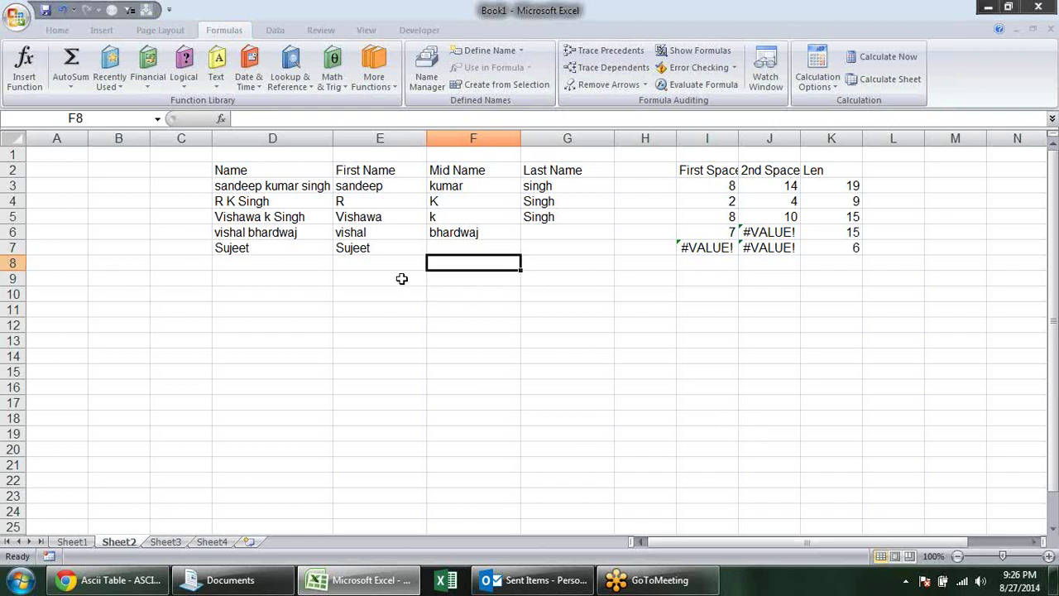
Step: Fill the E7:G7 split formulas down to row 10 and check E8 against empty D8
{"action": "left_click_drag", "start_coordinate": [364, 248], "coordinate": [530, 249]}
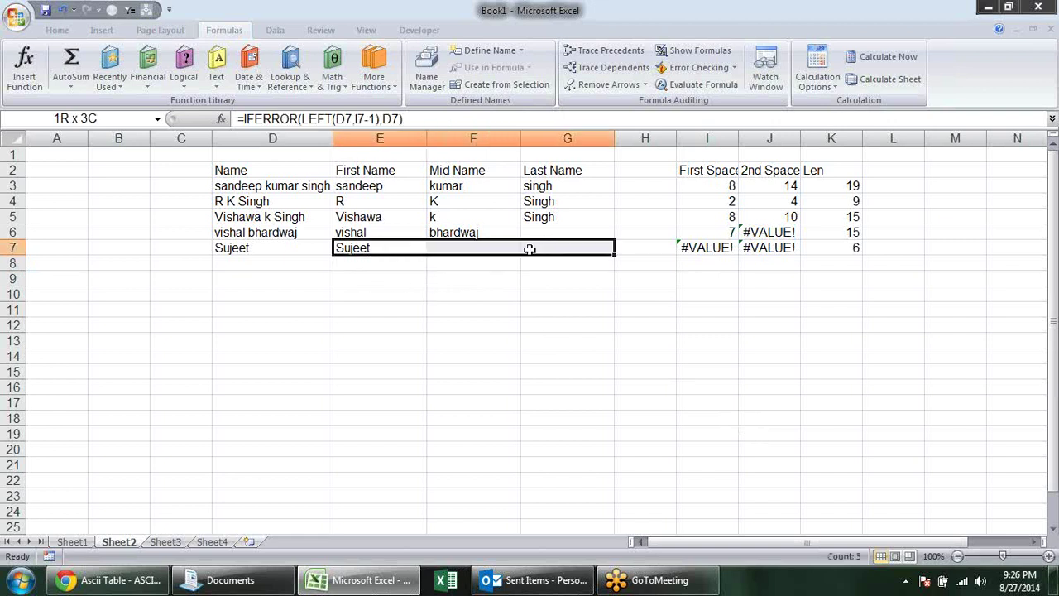
{"action": "left_click_drag", "start_coordinate": [614, 254], "coordinate": [617, 299]}
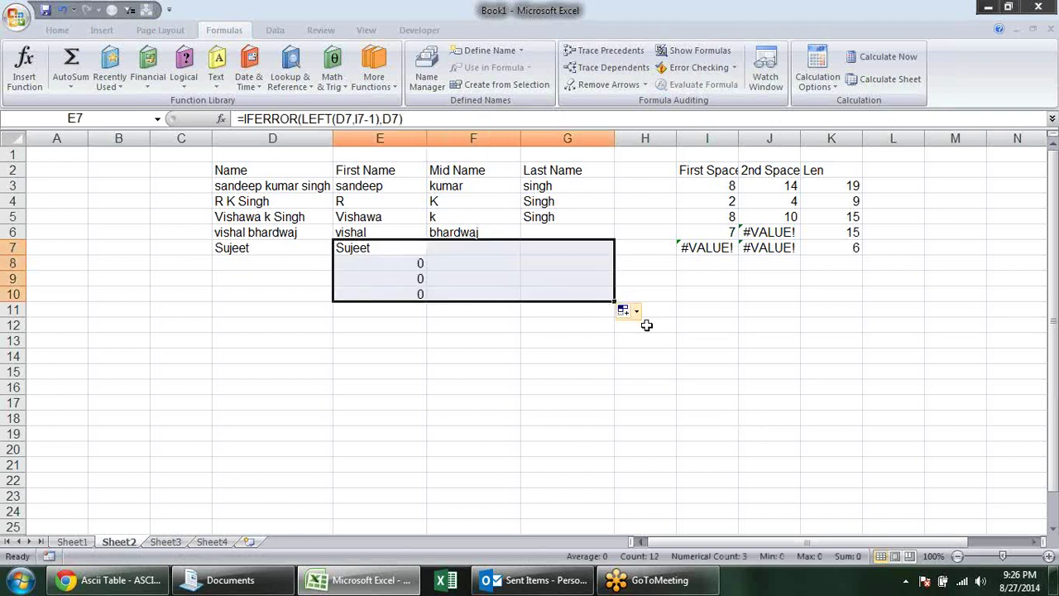
{"action": "left_click", "coordinate": [405, 264]}
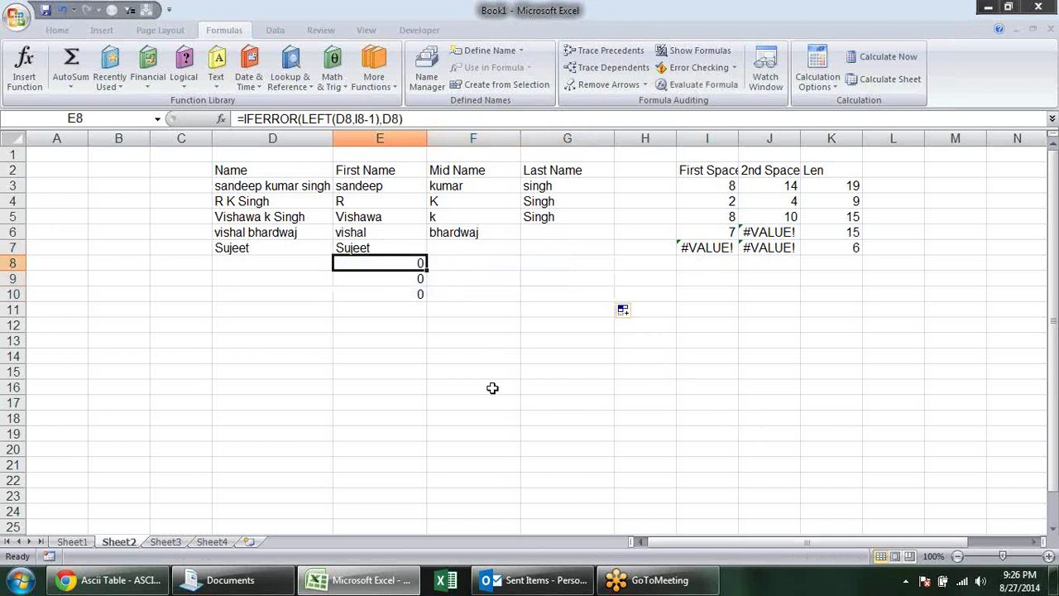
{"action": "left_click", "coordinate": [308, 262]}
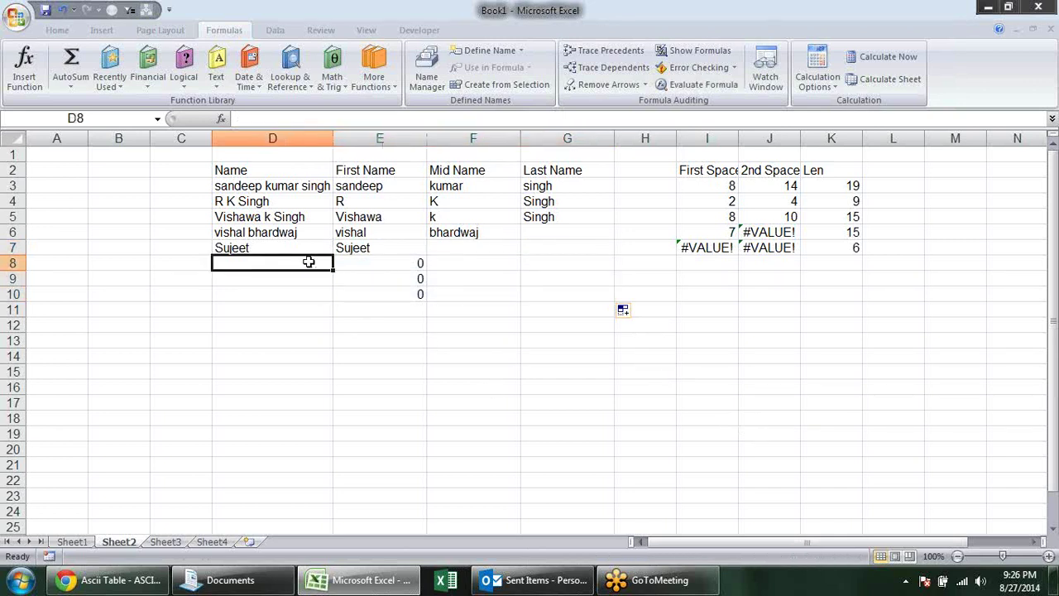
{"action": "left_click", "coordinate": [394, 267]}
{"action": "key", "text": "Down"}
{"action": "key", "text": "Down"}
{"action": "left_click", "coordinate": [394, 266]}
Step: Wrap E8's first-name formula in IF(...=0,"",...) so empty names show blank
{"action": "double_click", "coordinate": [396, 263]}
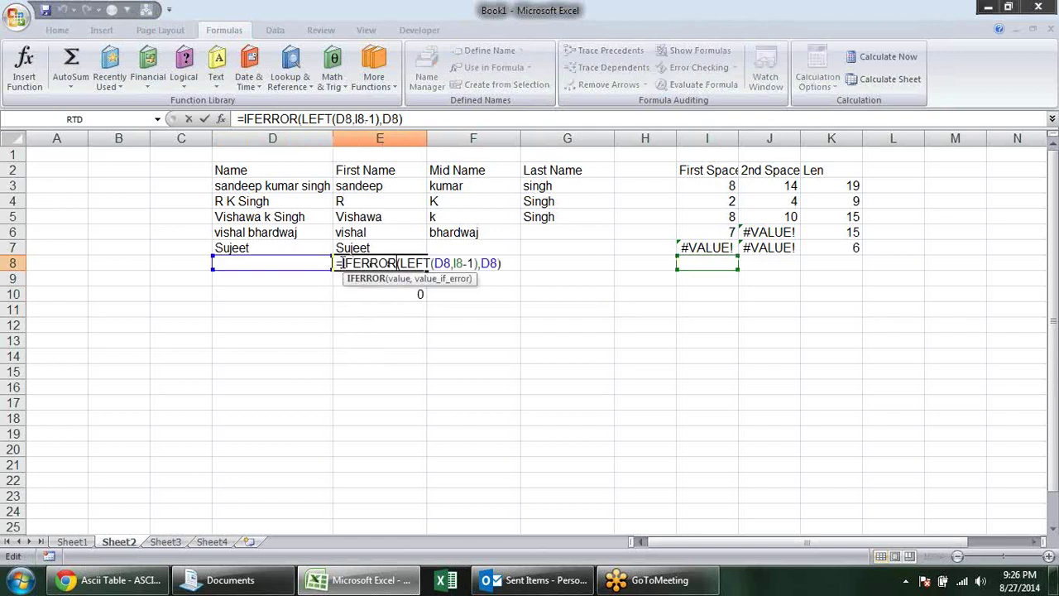
{"action": "left_click_drag", "start_coordinate": [342, 263], "coordinate": [510, 266]}
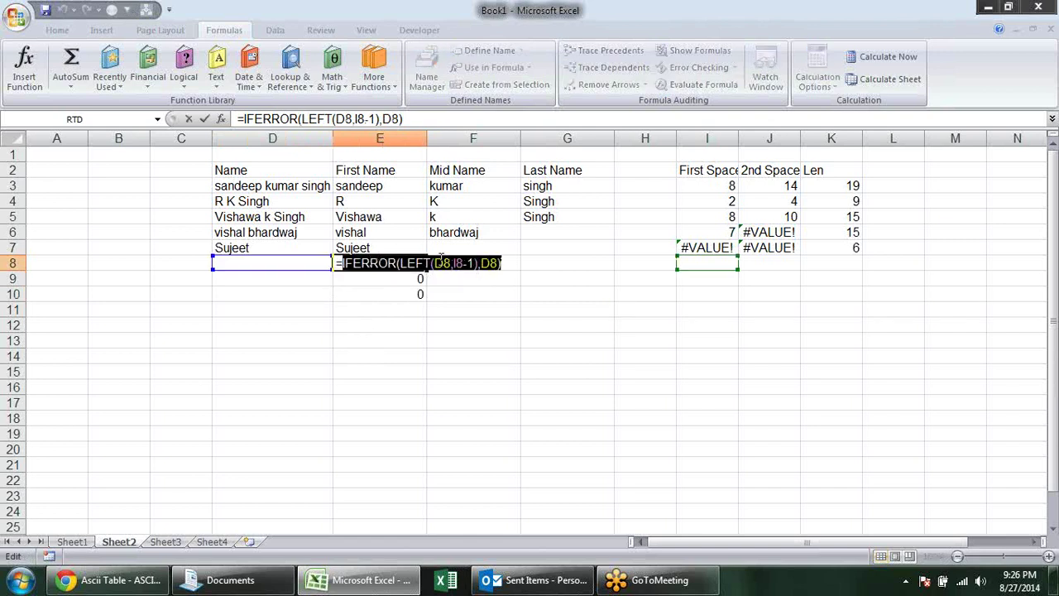
{"action": "key", "text": "Left"}
{"action": "type", "text": "IF("}
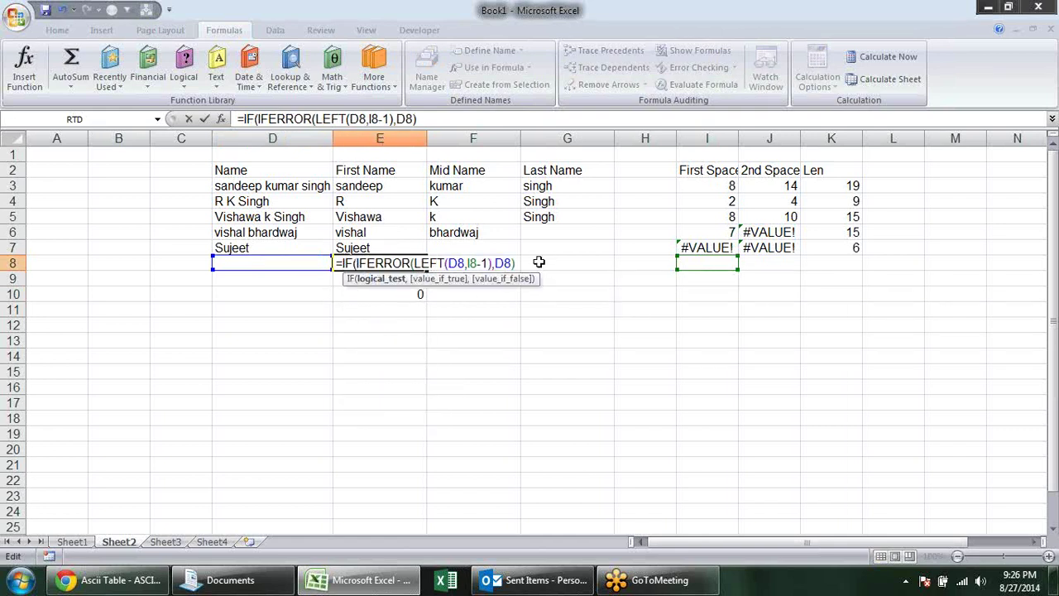
{"action": "type", "text": "=0,"}
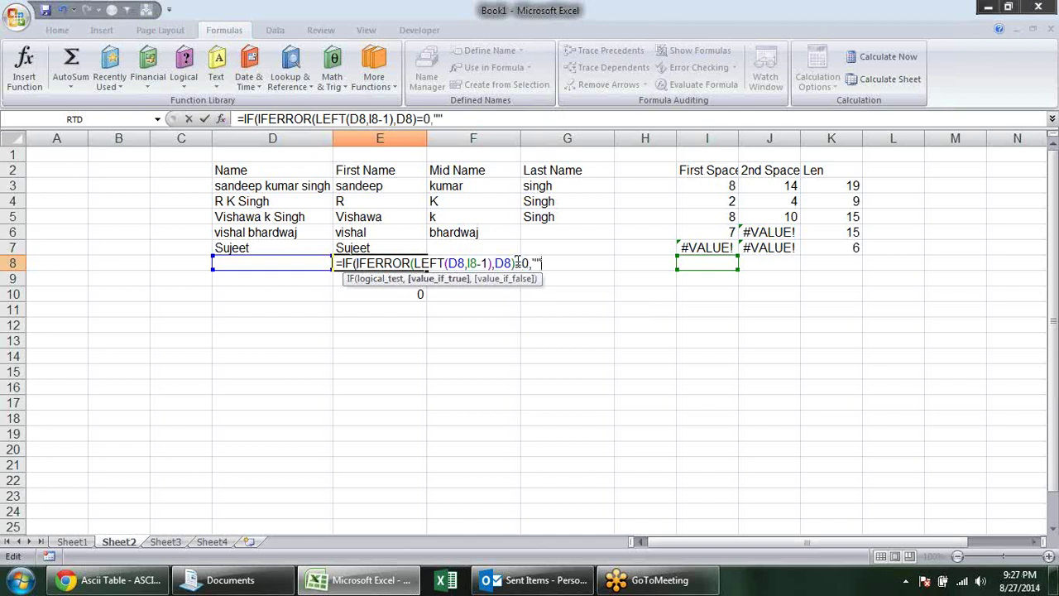
{"action": "type", "text": ","}
{"action": "type", "text": "IFERROR(LEFT(D8,I8-1),D8)"}
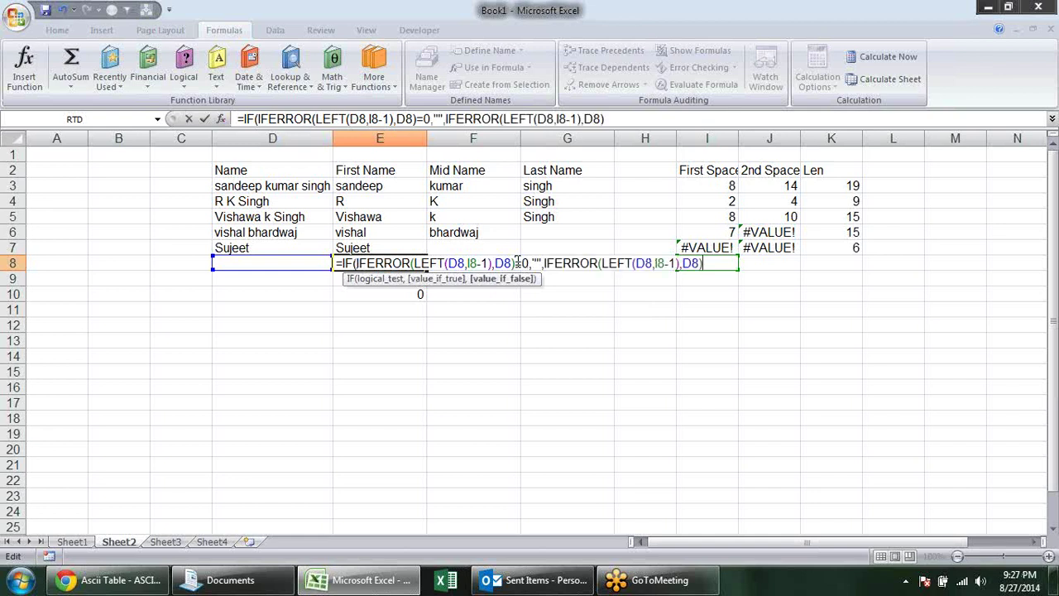
{"action": "key", "text": "Return"}
{"action": "key", "text": "Return"}
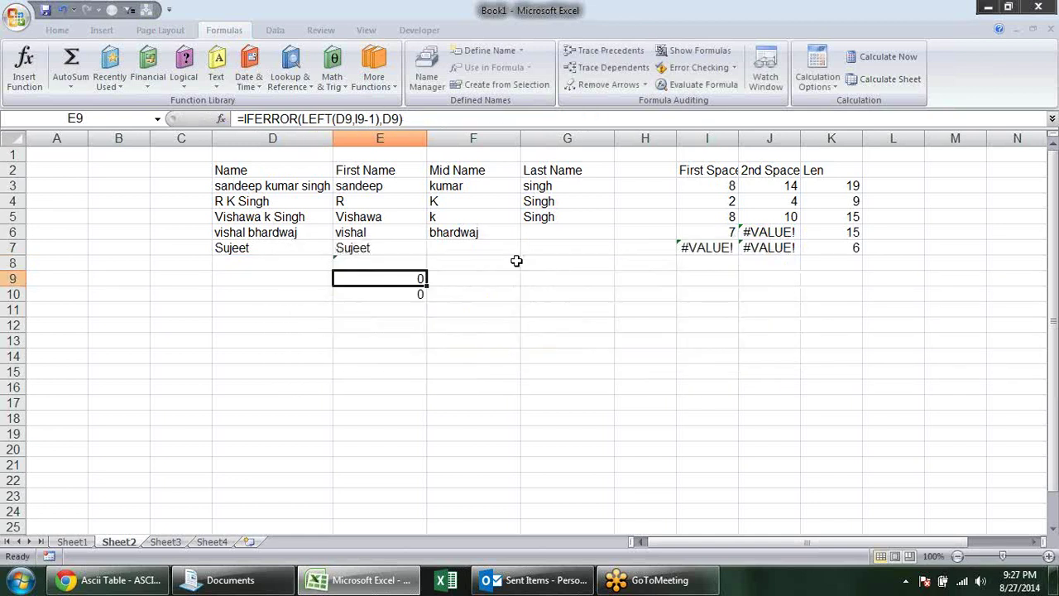
Step: Fill E8's formula down to E10, then fill E10:G10 up through row 3
{"action": "left_click", "coordinate": [381, 263]}
{"action": "left_click_drag", "start_coordinate": [427, 271], "coordinate": [432, 311]}
{"action": "left_click", "coordinate": [484, 281]}
{"action": "left_click", "coordinate": [484, 296]}
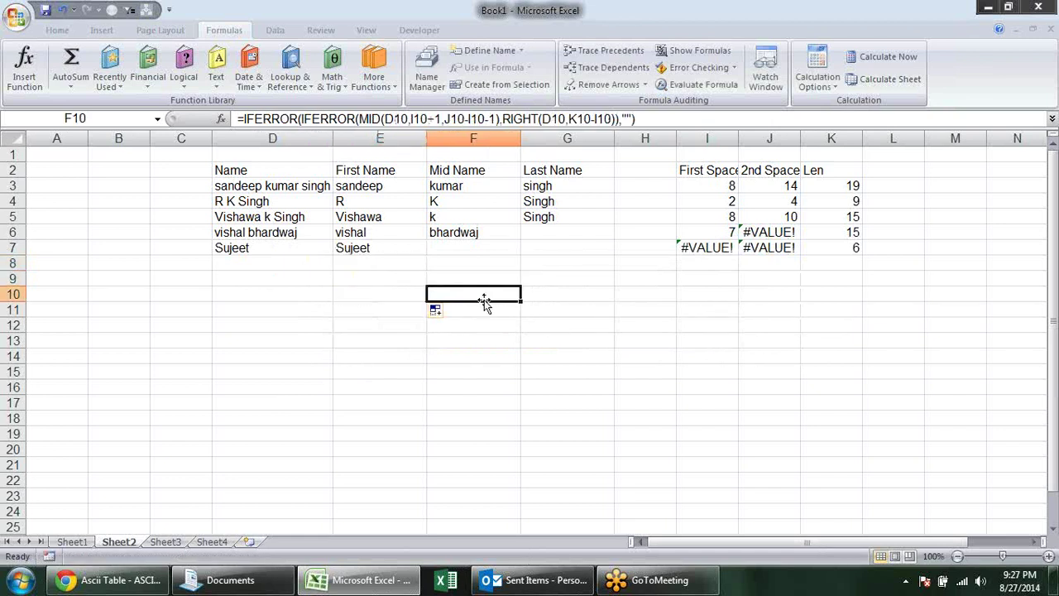
{"action": "left_click", "coordinate": [547, 300]}
{"action": "left_click", "coordinate": [399, 296]}
{"action": "left_click", "coordinate": [401, 313]}
{"action": "mouse_move", "coordinate": [413, 296]}
{"action": "left_mouse_down"}
{"action": "mouse_move", "coordinate": [575, 295]}
{"action": "mouse_move", "coordinate": [634, 329]}
{"action": "left_mouse_up"}
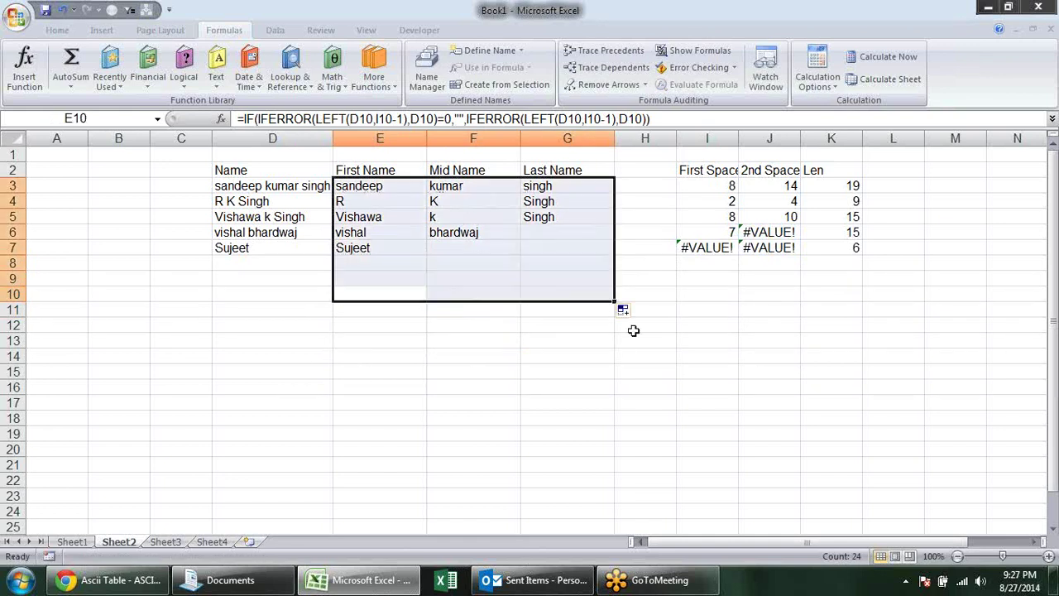
{"action": "left_click", "coordinate": [622, 341]}
{"action": "left_click", "coordinate": [261, 190]}
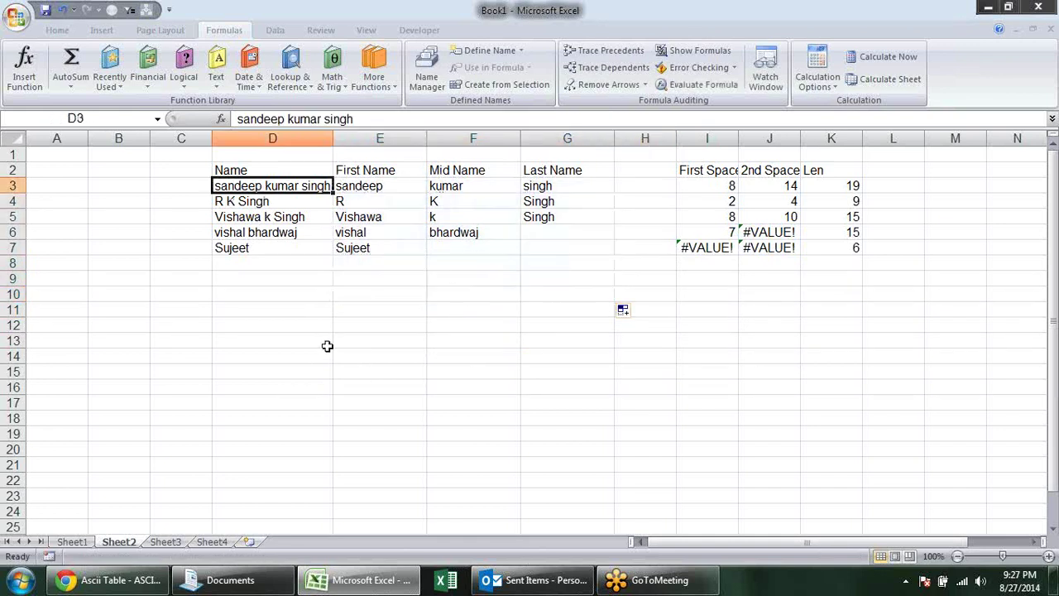
Step: Enter a three-part short name in D3 and a two-word name in D4, leaving D5 unchanged
{"action": "type", "text": "s k singh"}
{"action": "key", "text": "Return"}
{"action": "type", "text": "v"}
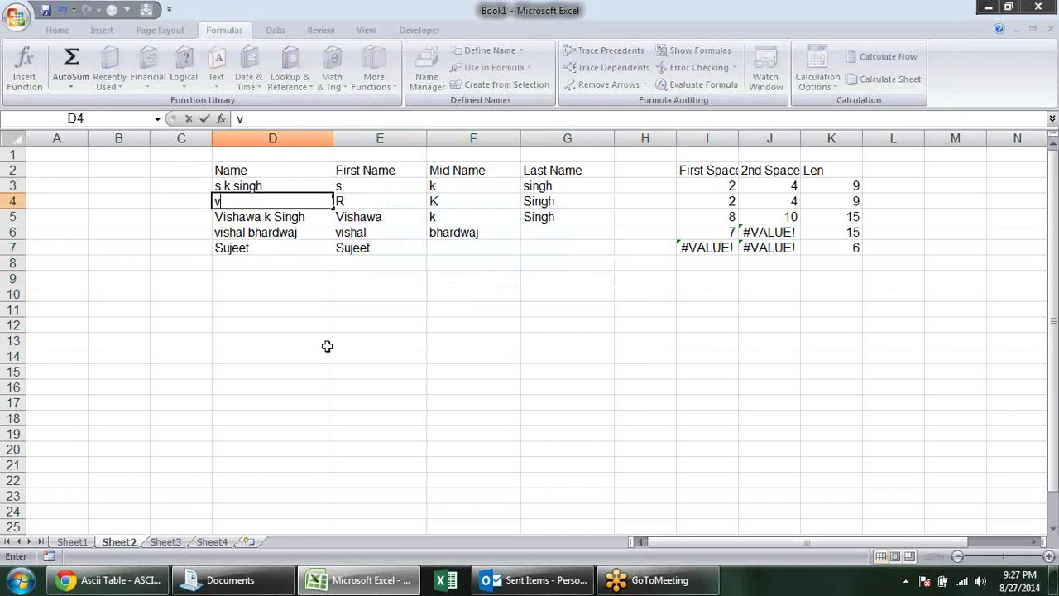
{"action": "type", "text": "ishu marwari"}
{"action": "key", "text": "Return"}
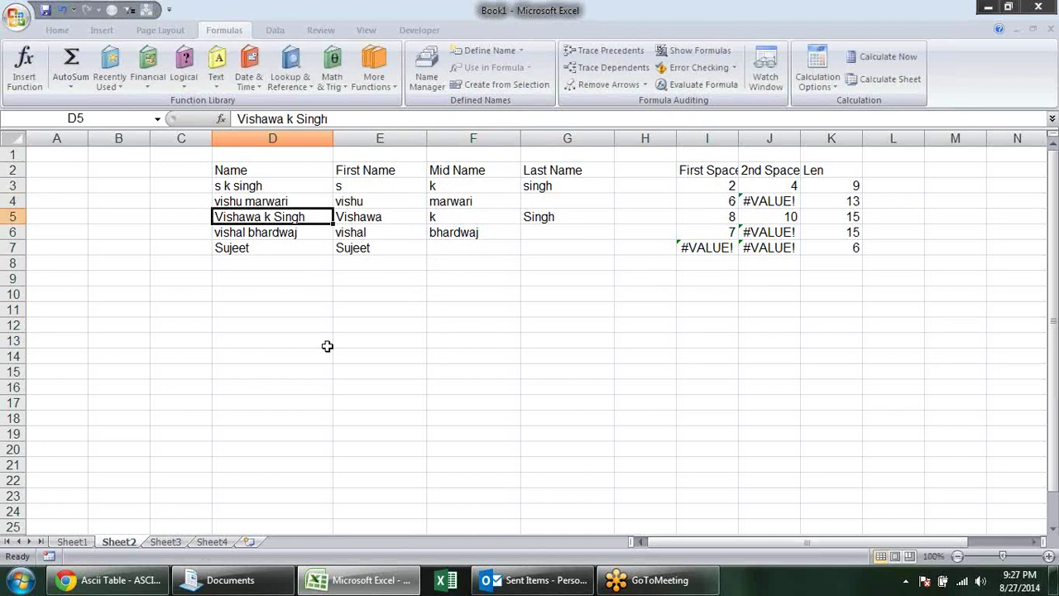
{"action": "type", "text": "su"}
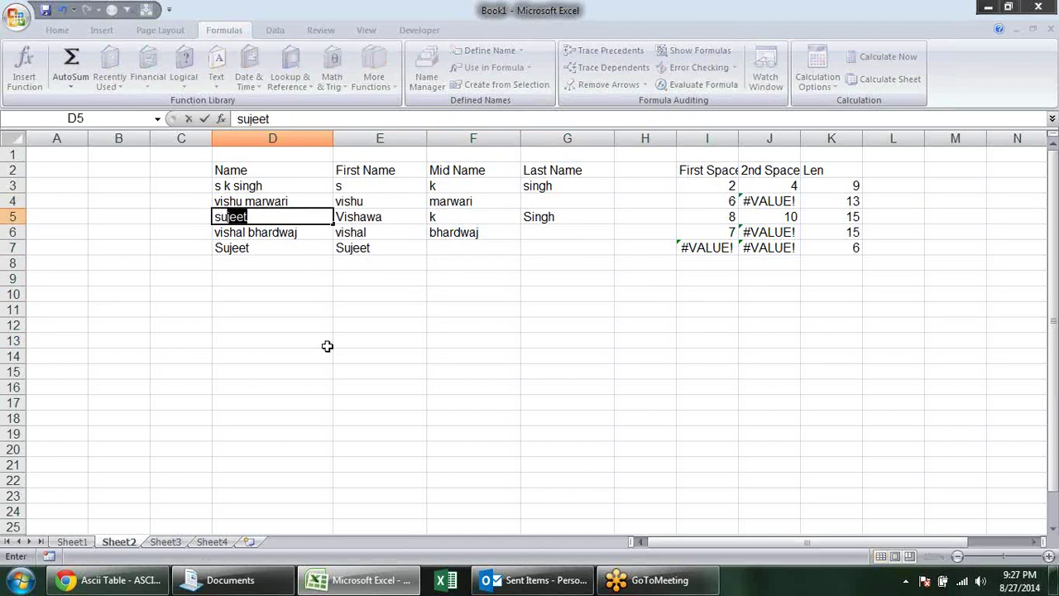
{"action": "key", "text": "Escape"}
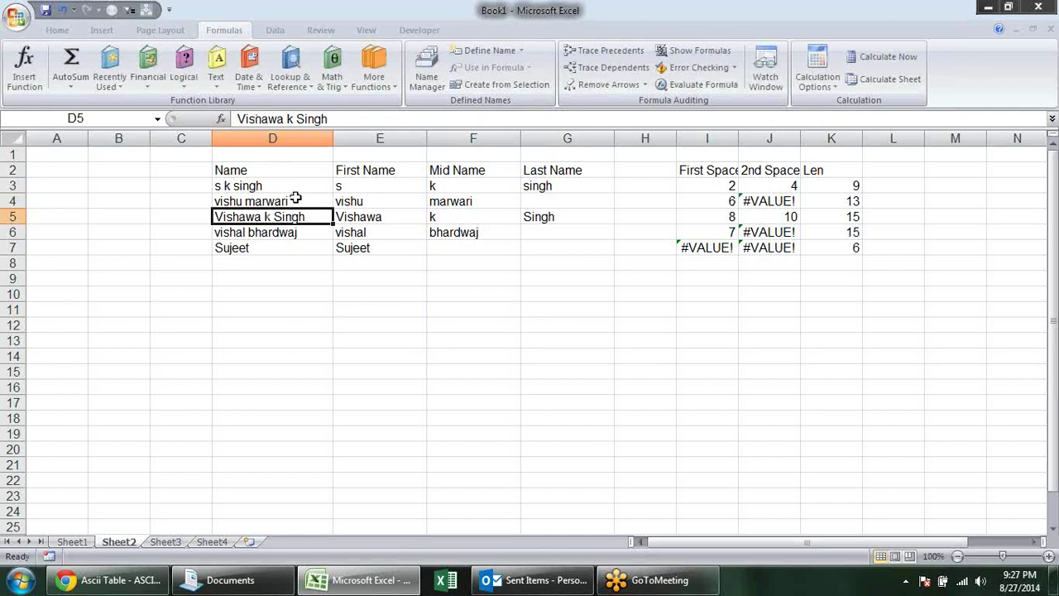
{"action": "double_click", "coordinate": [295, 198]}
{"action": "key", "text": "Escape"}
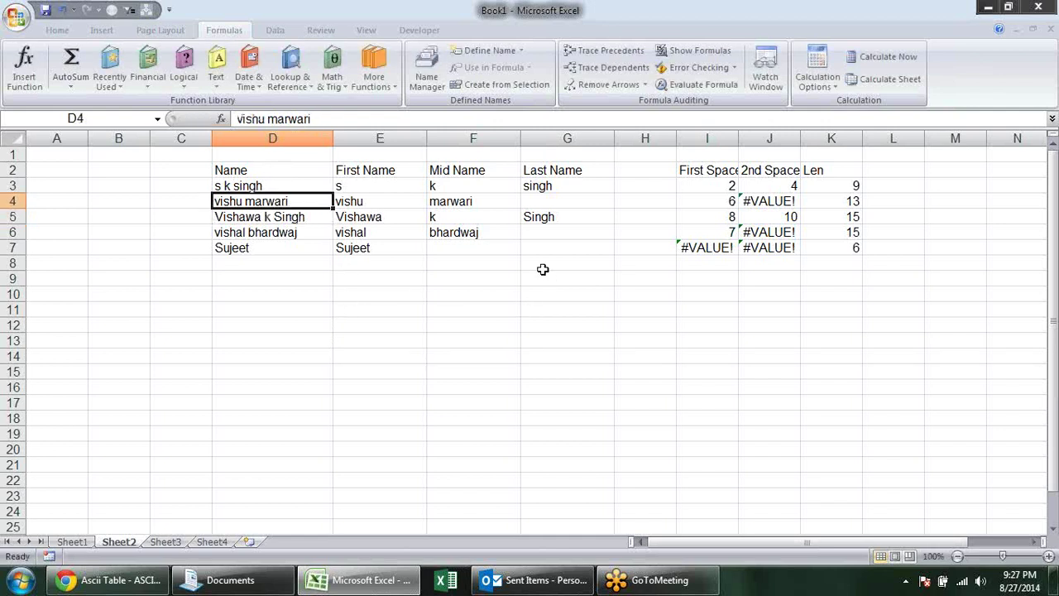
Step: Set F6 to =IFERROR(IFERROR(MID(D6,I6+1,J6-I6-1),RIGHT(D6,K6-I6)),"") so two-word names show their surname
{"action": "left_click", "coordinate": [477, 232]}
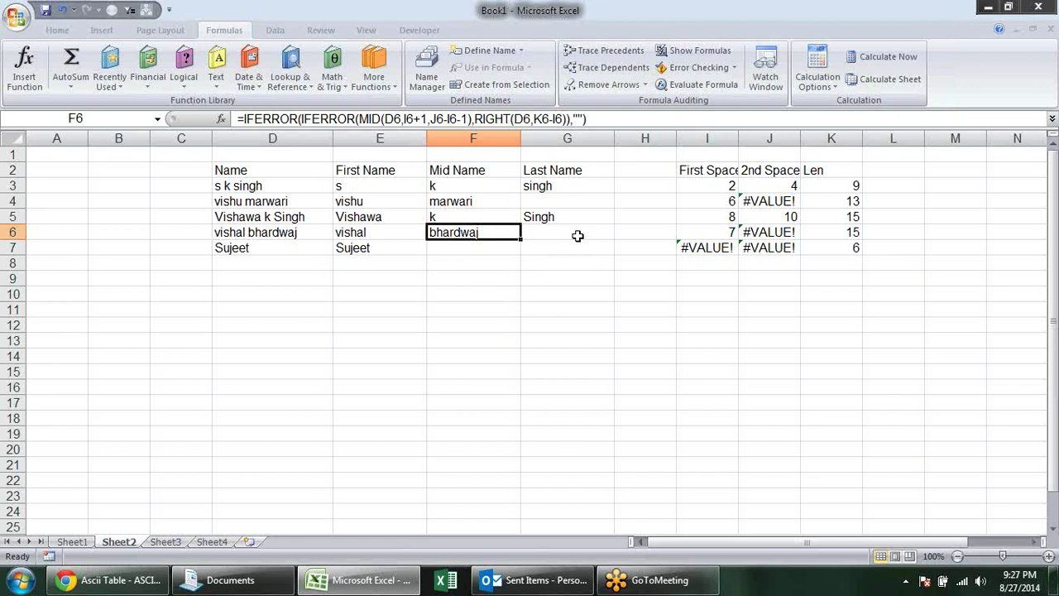
{"action": "double_click", "coordinate": [518, 232]}
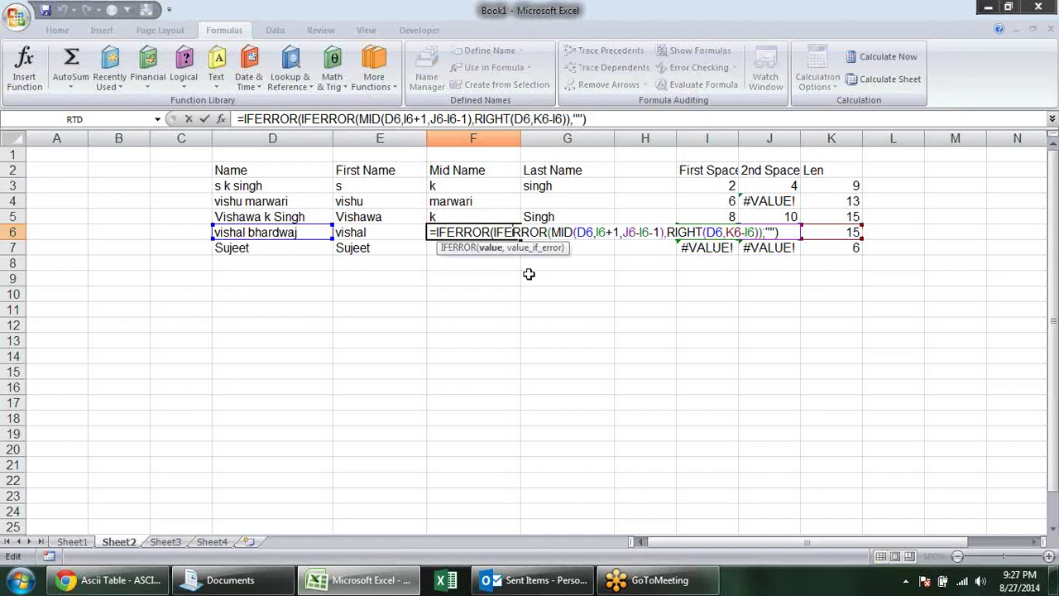
{"action": "left_click", "coordinate": [771, 232]}
{"action": "key", "text": "ctrl+Return"}
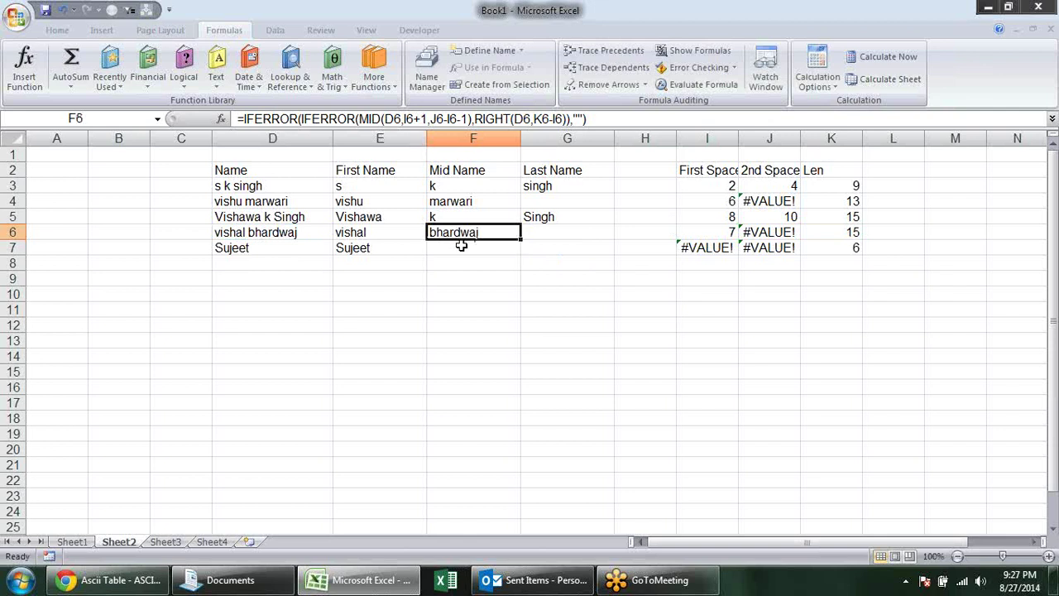
{"action": "left_click", "coordinate": [540, 234]}
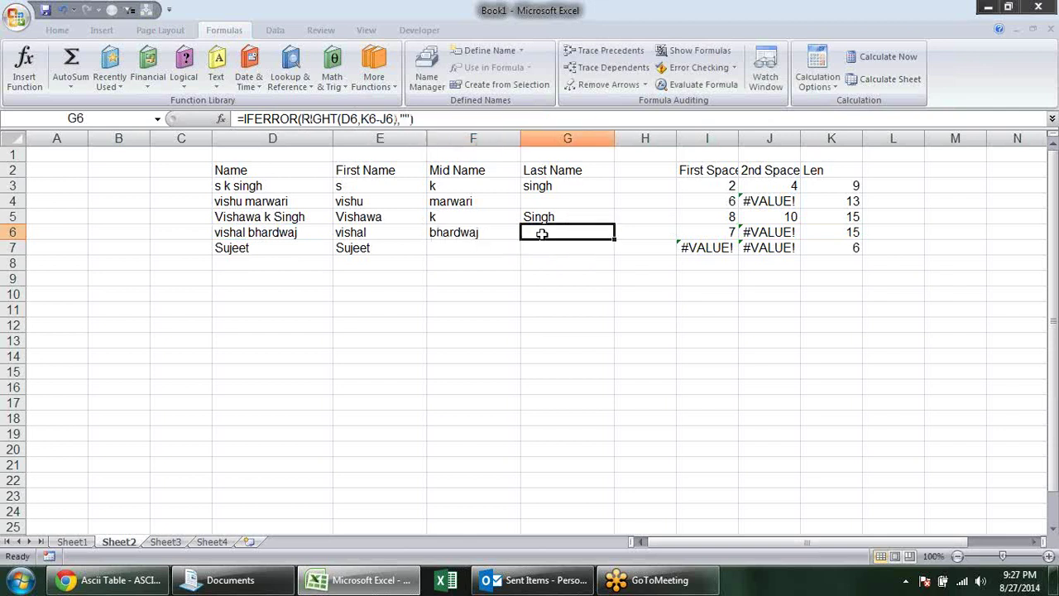
{"action": "left_click", "coordinate": [486, 236]}
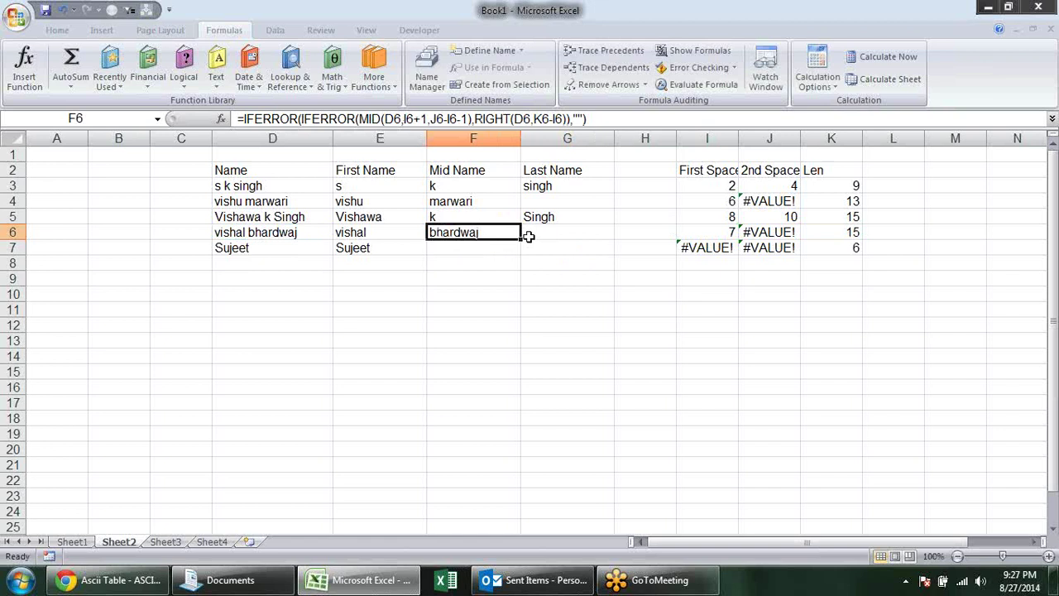
{"action": "key", "text": "F2"}
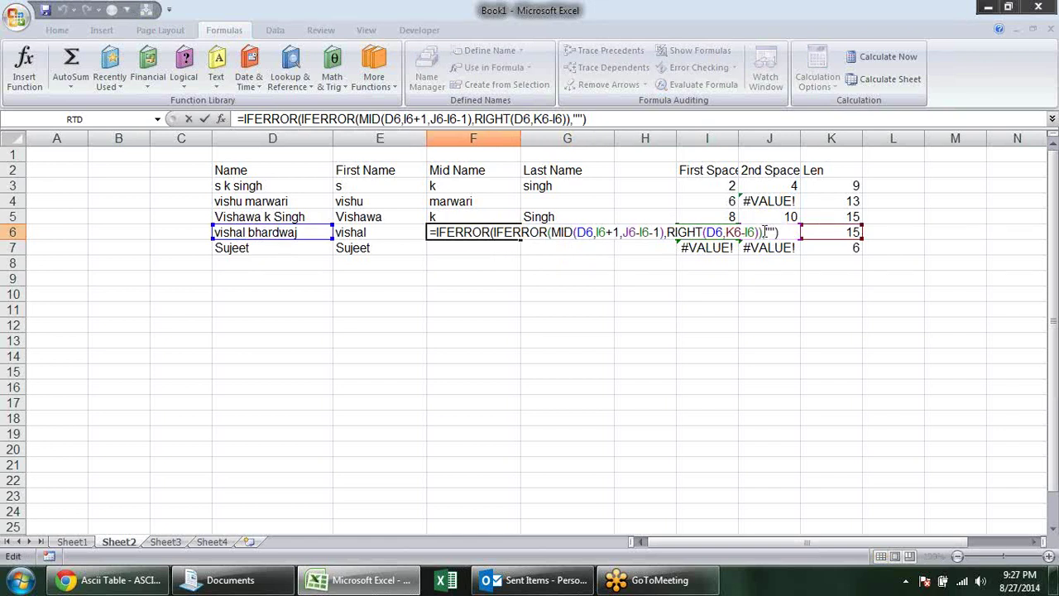
{"action": "left_click_drag", "start_coordinate": [762, 233], "coordinate": [779, 233]}
{"action": "left_click_drag", "start_coordinate": [669, 233], "coordinate": [768, 232]}
{"action": "key", "text": "ctrl+Return"}
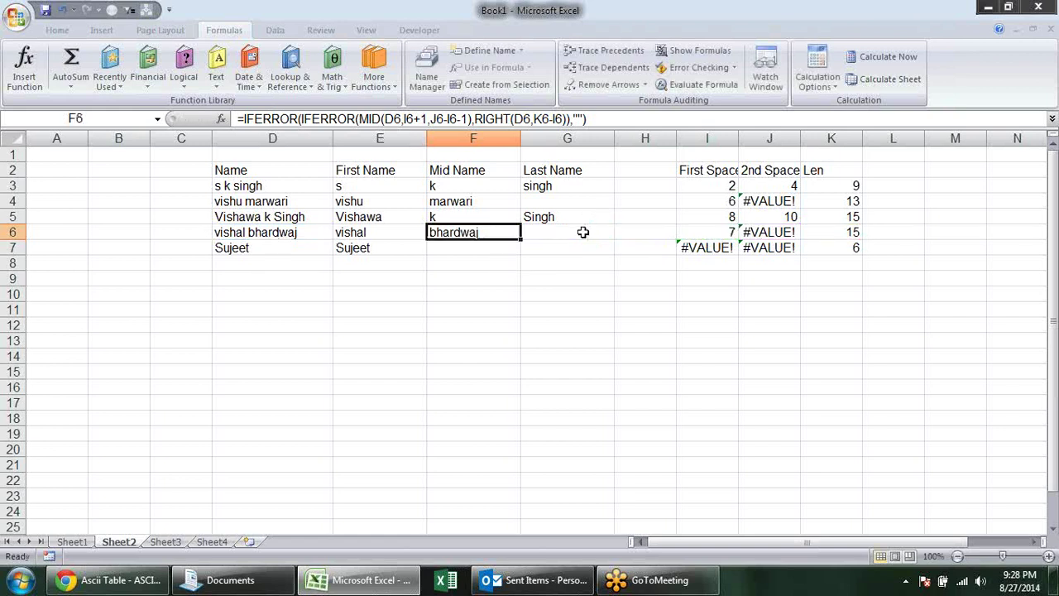
{"action": "left_click", "coordinate": [583, 232]}
Step: Change G6 to =IFERROR(RIGHT(D6,K6-J6),RIGHT(D6,K6-I6)) so it shows the last name
{"action": "double_click", "coordinate": [582, 233]}
{"action": "left_click", "coordinate": [695, 231]}
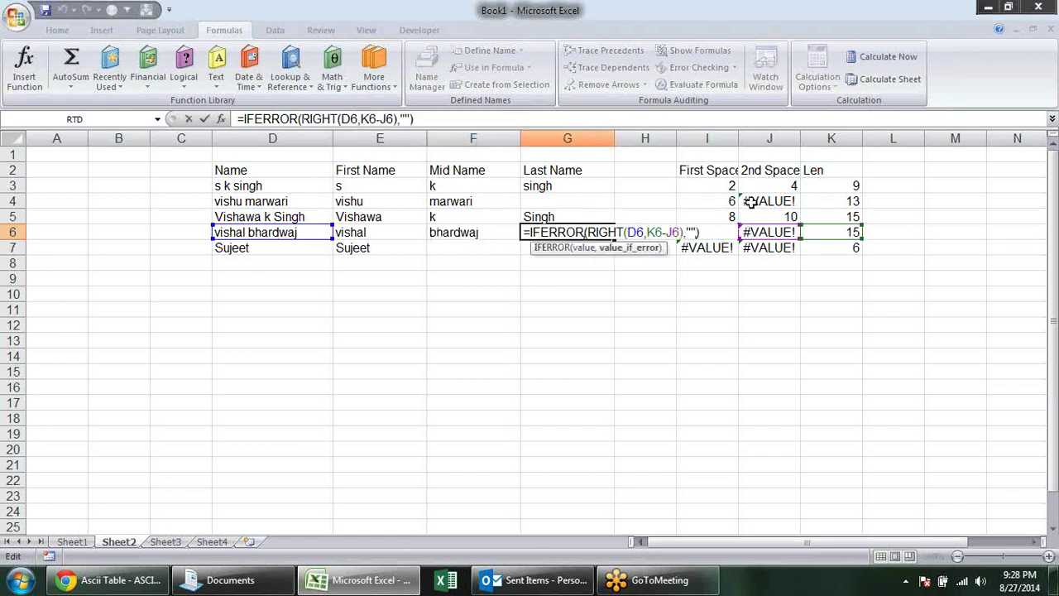
{"action": "key", "text": "BackSpace"}
{"action": "key", "text": "BackSpace"}
{"action": "type", "text": "RIGHT(D6,K6-I6))"}
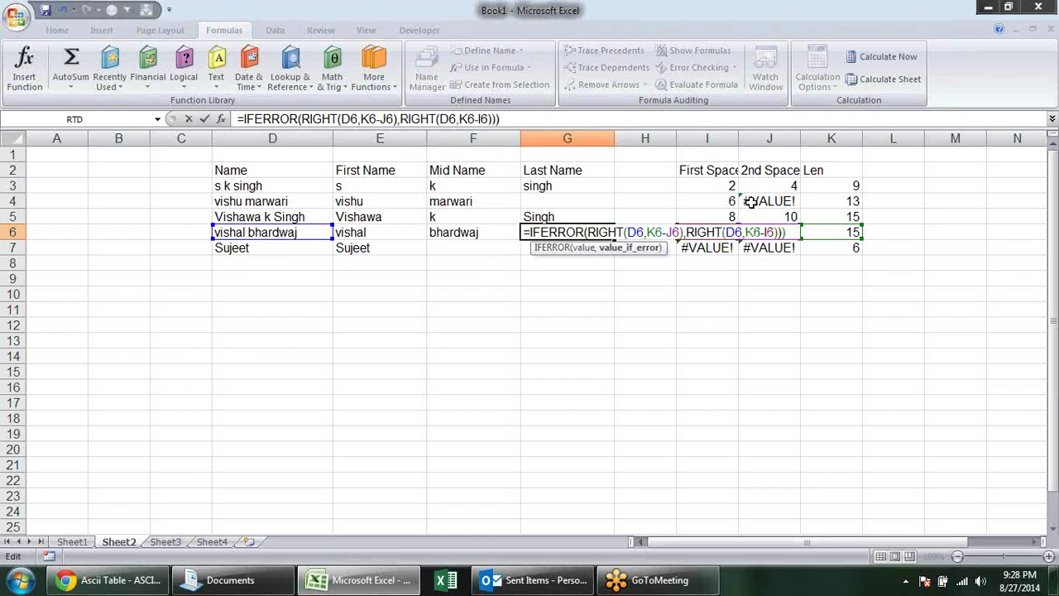
{"action": "key", "text": "Return"}
{"action": "key", "text": "Return"}
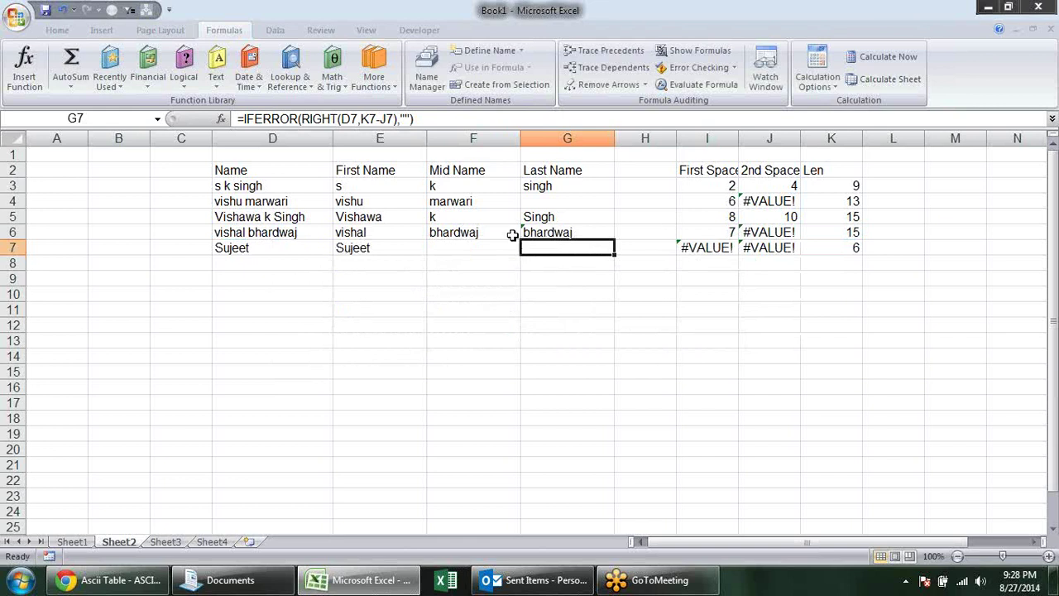
Step: Trim F6 back to =IFERROR(MID(D6,I6+1,J6-I6-1),""), dropping the RIGHT fallback and outer wrapper
{"action": "left_click", "coordinate": [504, 232]}
{"action": "double_click", "coordinate": [501, 233]}
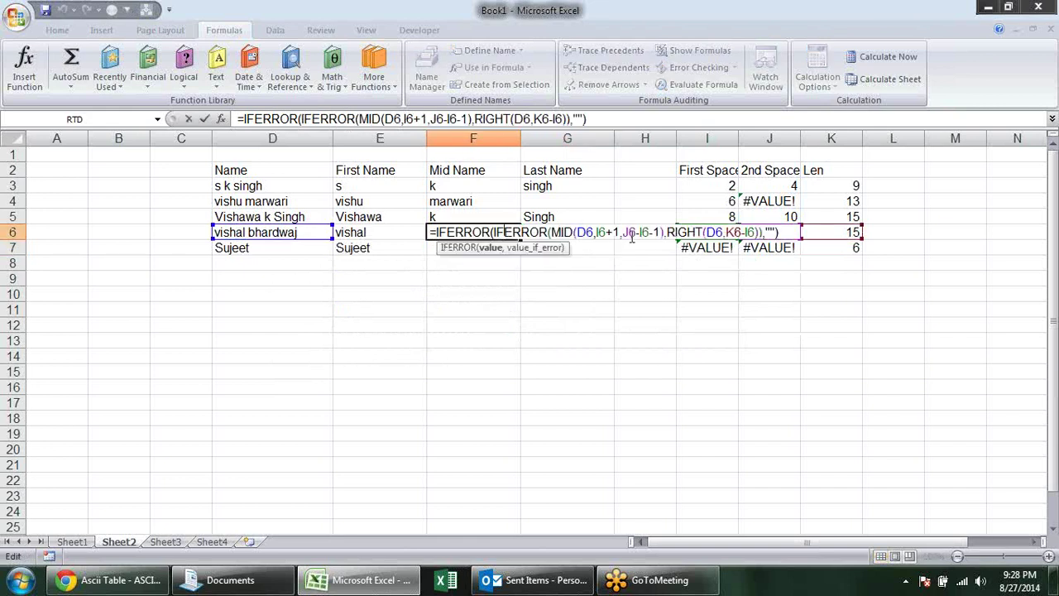
{"action": "left_click_drag", "start_coordinate": [668, 234], "coordinate": [778, 238]}
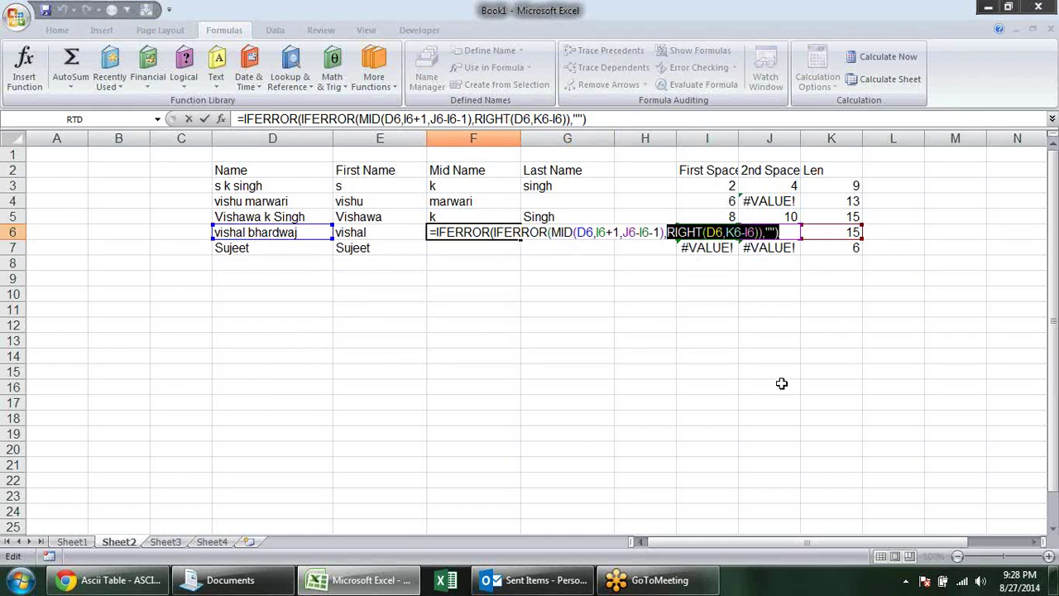
{"action": "type", "text": "\"\""}
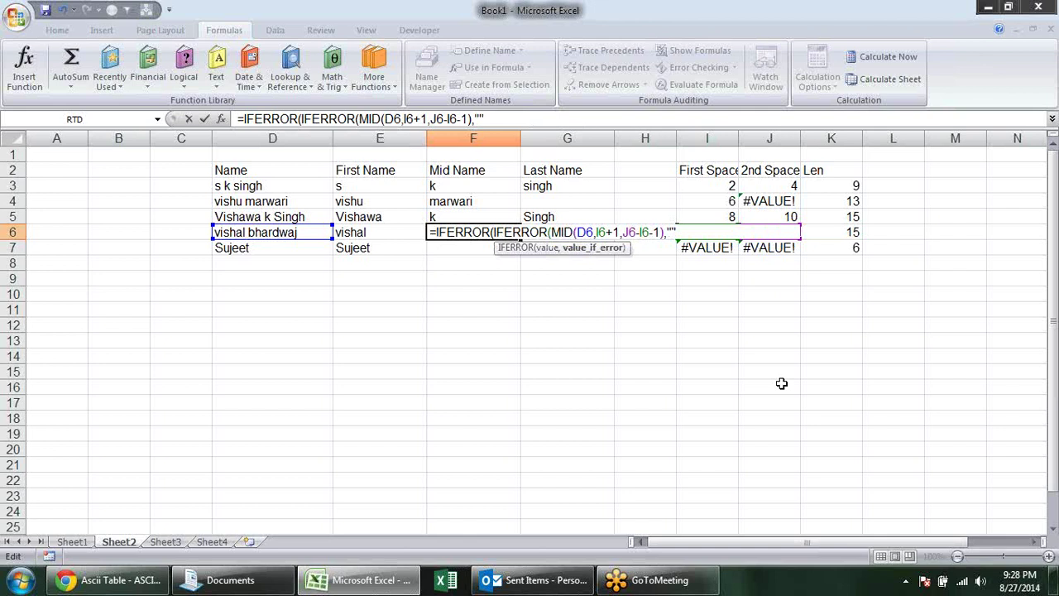
{"action": "key", "text": "Right"}
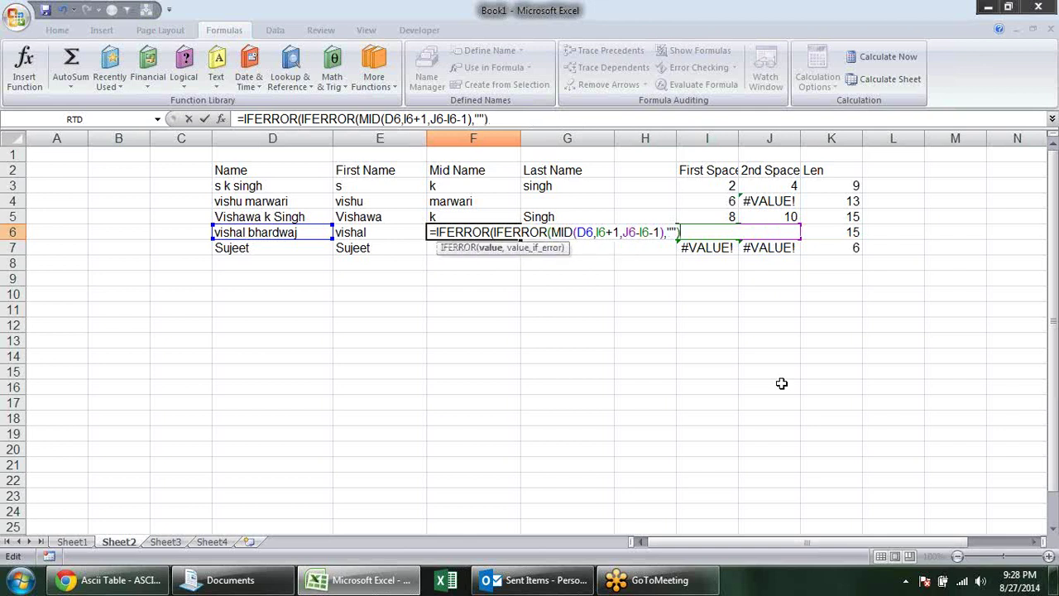
{"action": "left_click", "coordinate": [495, 233]}
{"action": "key", "text": "BackSpace"}
{"action": "key", "text": "BackSpace"}
{"action": "key", "text": "BackSpace"}
{"action": "key", "text": "BackSpace"}
{"action": "key", "text": "BackSpace"}
{"action": "key", "text": "BackSpace"}
{"action": "key", "text": "BackSpace"}
{"action": "key", "text": "Delete"}
{"action": "key", "text": "Return"}
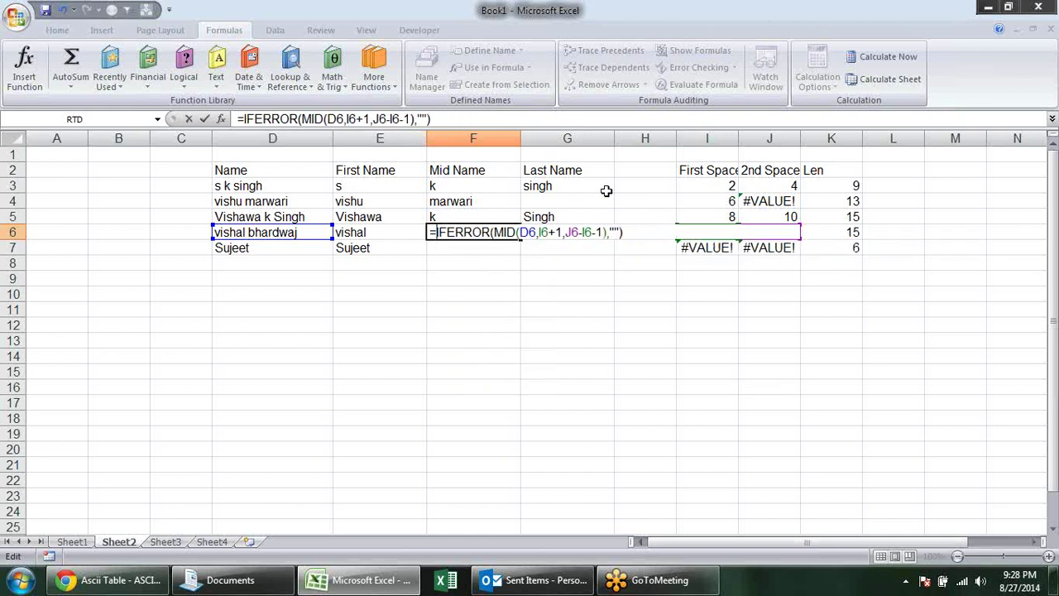
Step: Fill F6's formula down to F7 and G6's formula down to row 13
{"action": "left_click", "coordinate": [513, 234]}
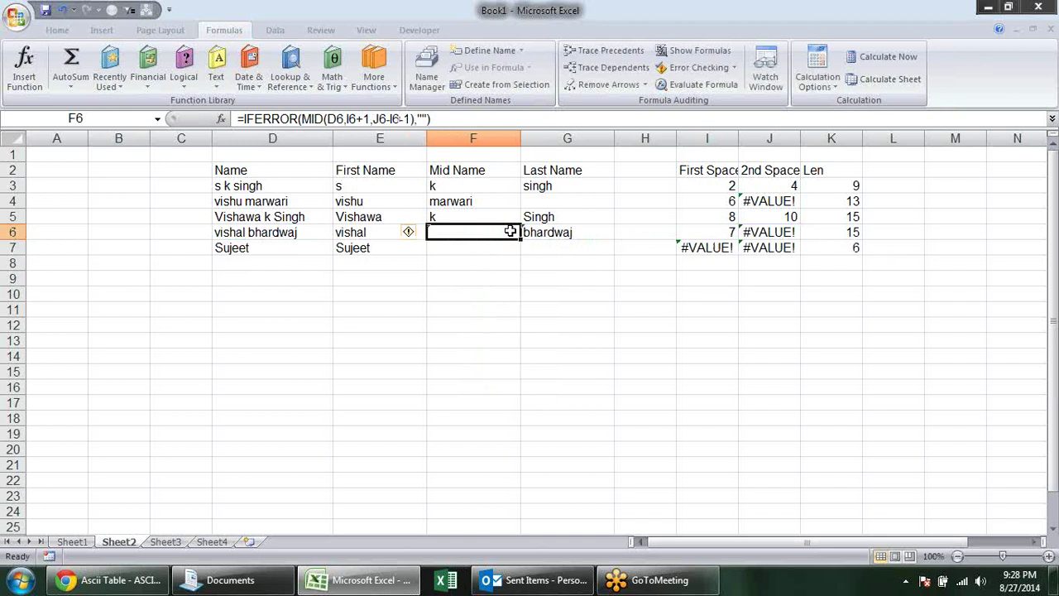
{"action": "left_click_drag", "start_coordinate": [520, 240], "coordinate": [523, 257]}
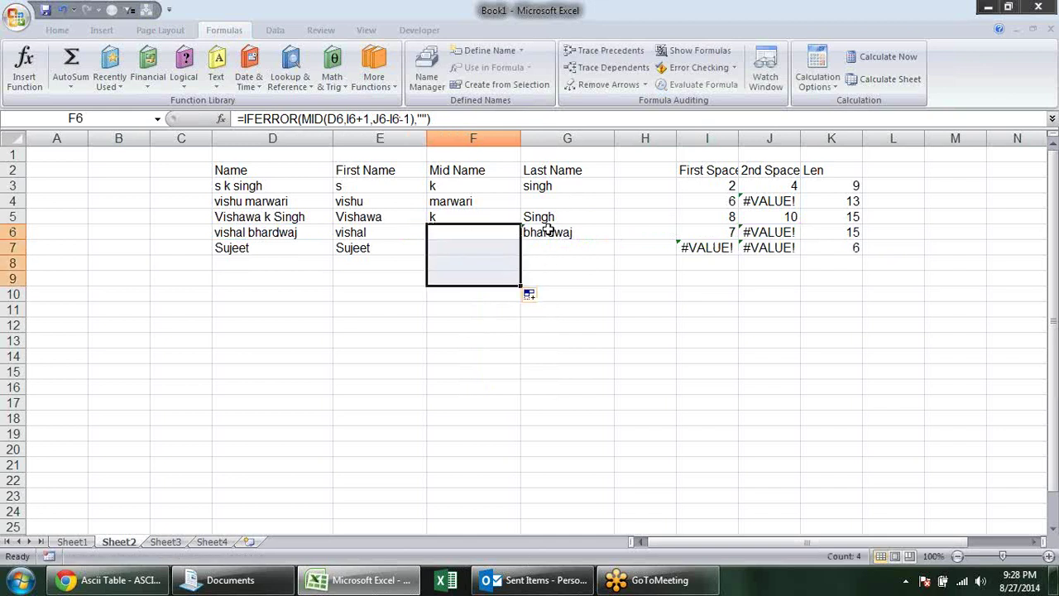
{"action": "left_click", "coordinate": [552, 232]}
{"action": "left_click_drag", "start_coordinate": [610, 242], "coordinate": [618, 345]}
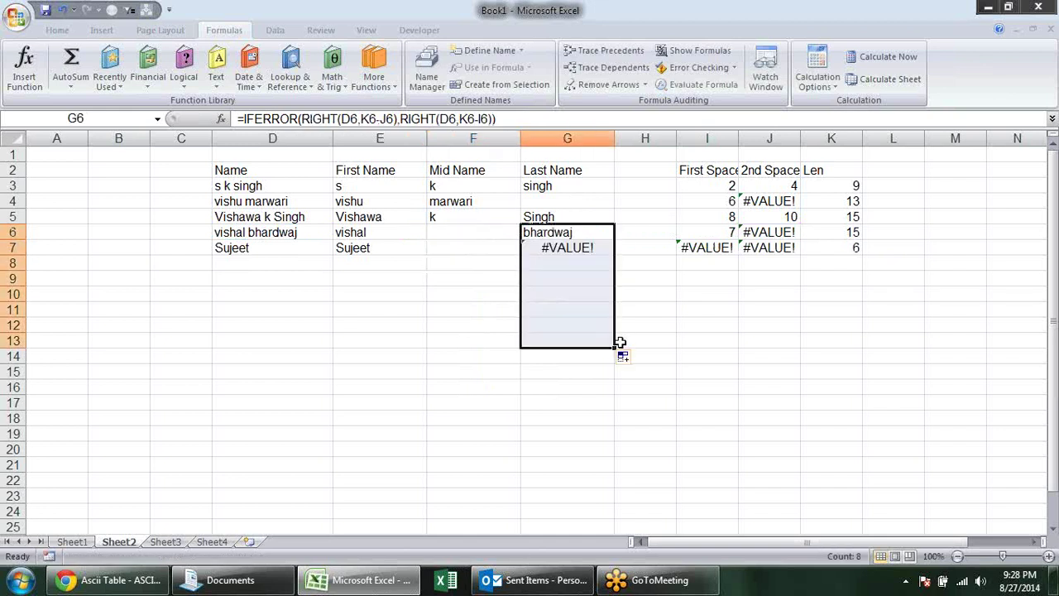
{"action": "left_click", "coordinate": [584, 248]}
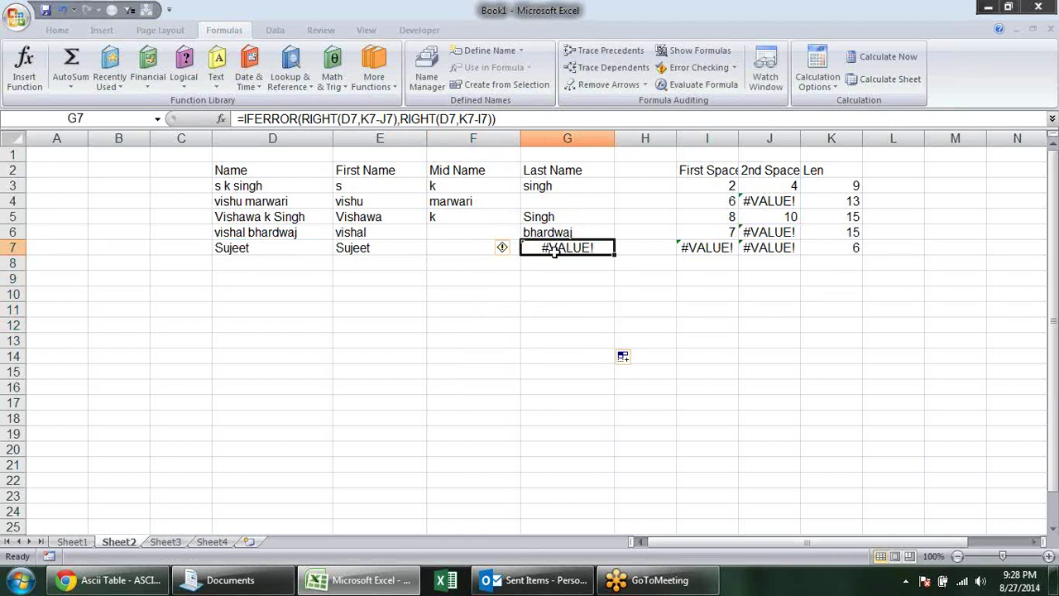
Step: Wrap G6's last-name formula in an outer IFERROR with a "" fallback
{"action": "double_click", "coordinate": [543, 233]}
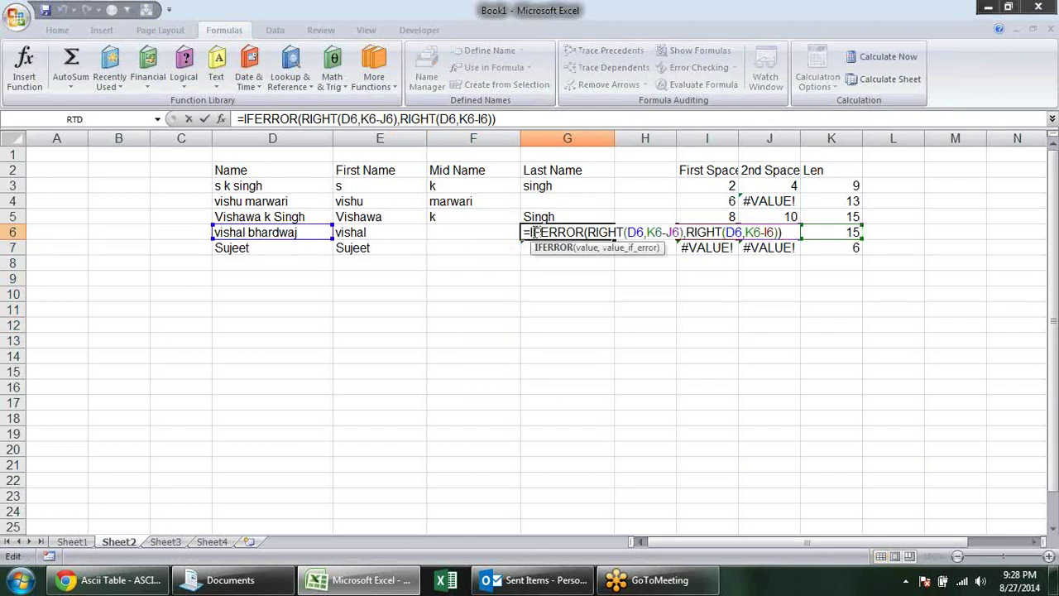
{"action": "left_click", "coordinate": [532, 232]}
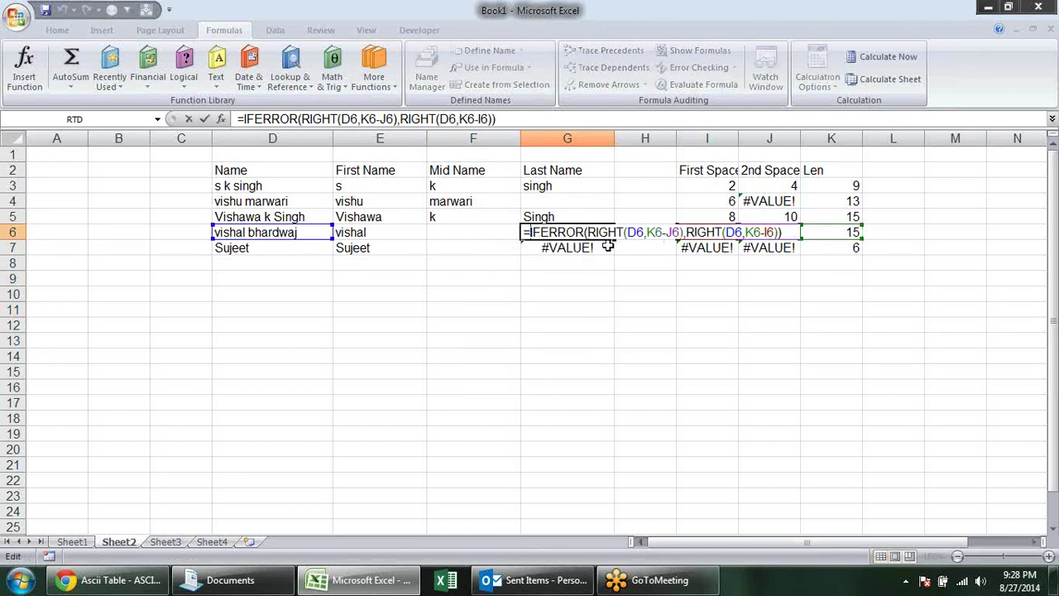
{"action": "type", "text": "if"}
{"action": "key", "text": "Down"}
{"action": "key", "text": "Tab"}
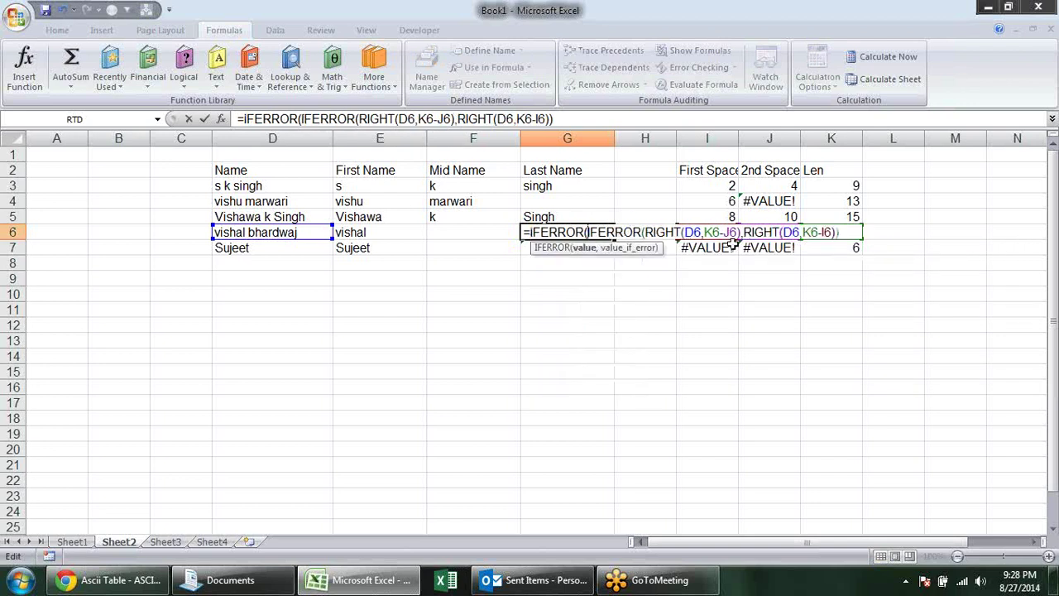
{"action": "left_click", "coordinate": [853, 232]}
{"action": "type", "text": ","}
{"action": "key", "text": "Return"}
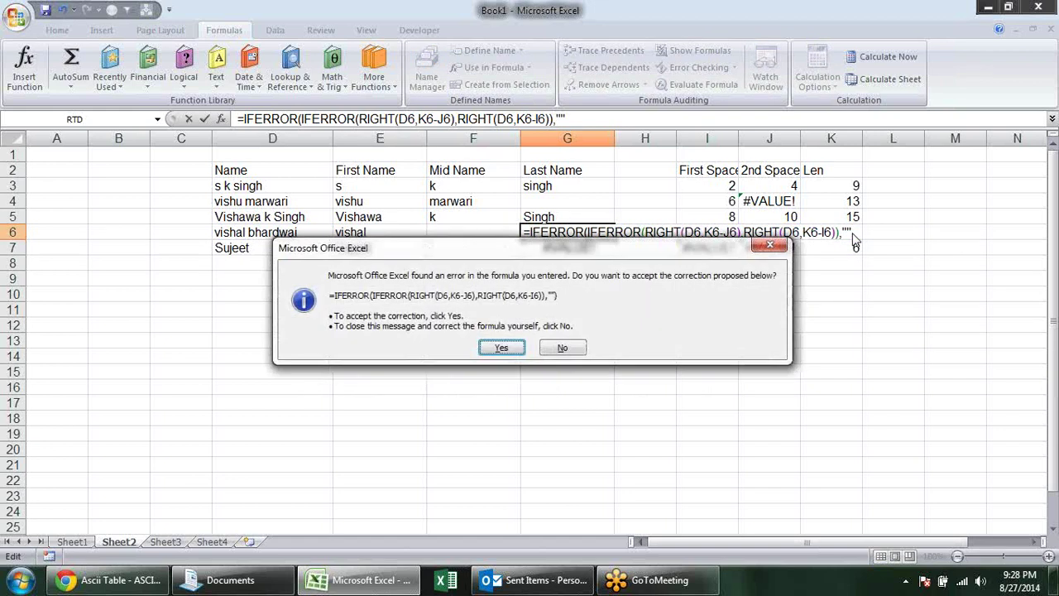
{"action": "key", "text": "Return"}
Step: Accept G6's corrected formula and fill the E6:G6 split formulas across rows 3 to 12
{"action": "left_click", "coordinate": [608, 232]}
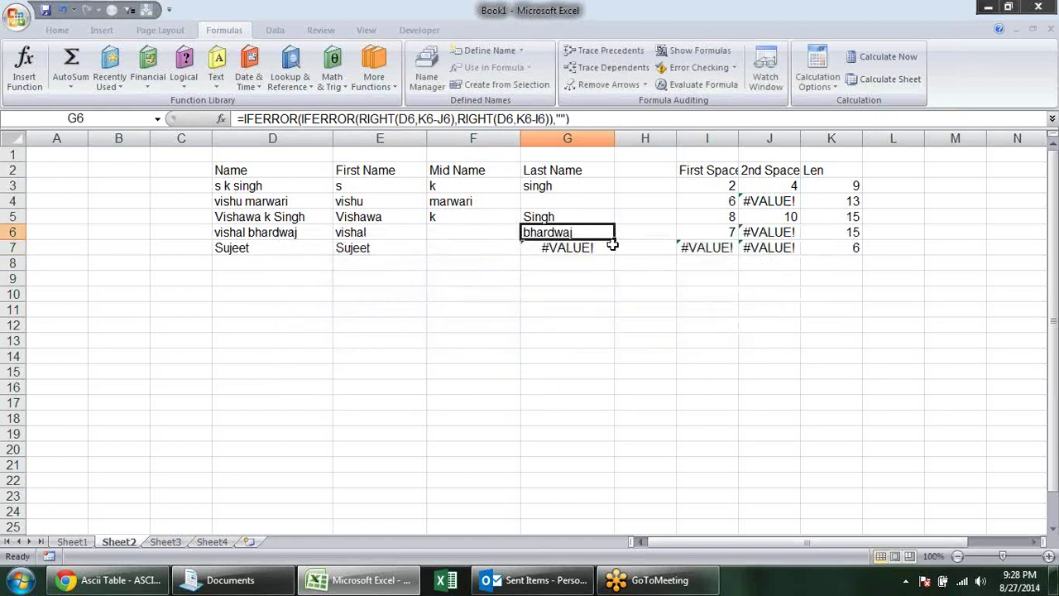
{"action": "left_click_drag", "start_coordinate": [614, 242], "coordinate": [618, 300]}
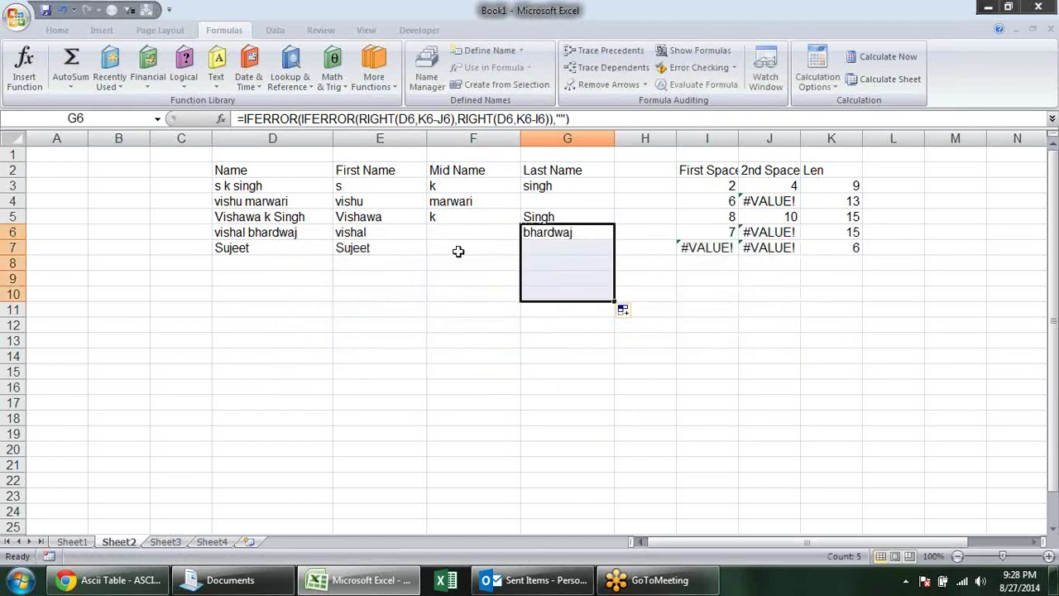
{"action": "left_click", "coordinate": [408, 233]}
{"action": "left_click_drag", "start_coordinate": [408, 232], "coordinate": [579, 232]}
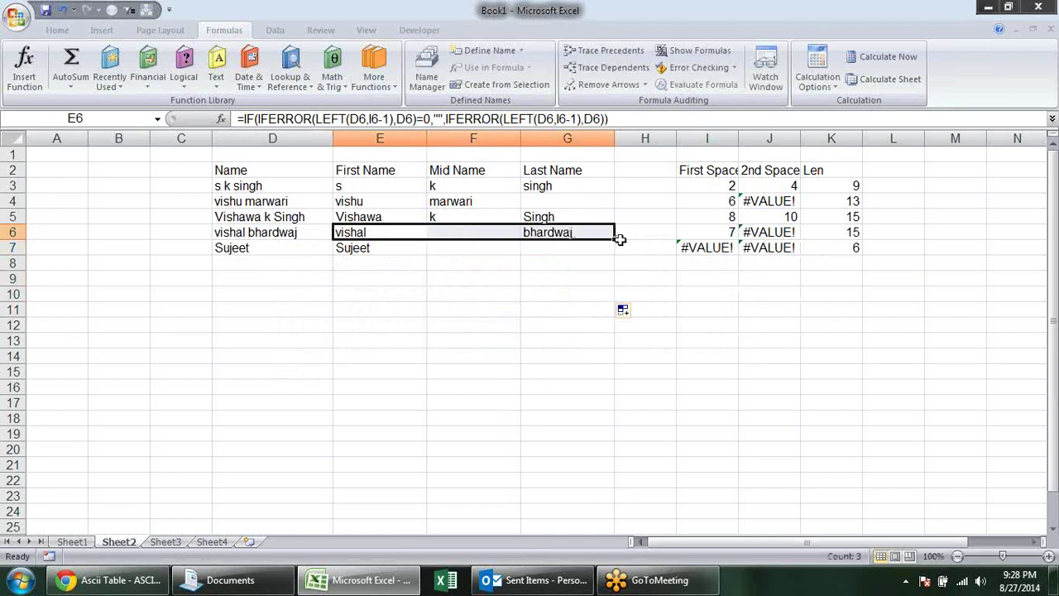
{"action": "left_click_drag", "start_coordinate": [616, 240], "coordinate": [619, 331]}
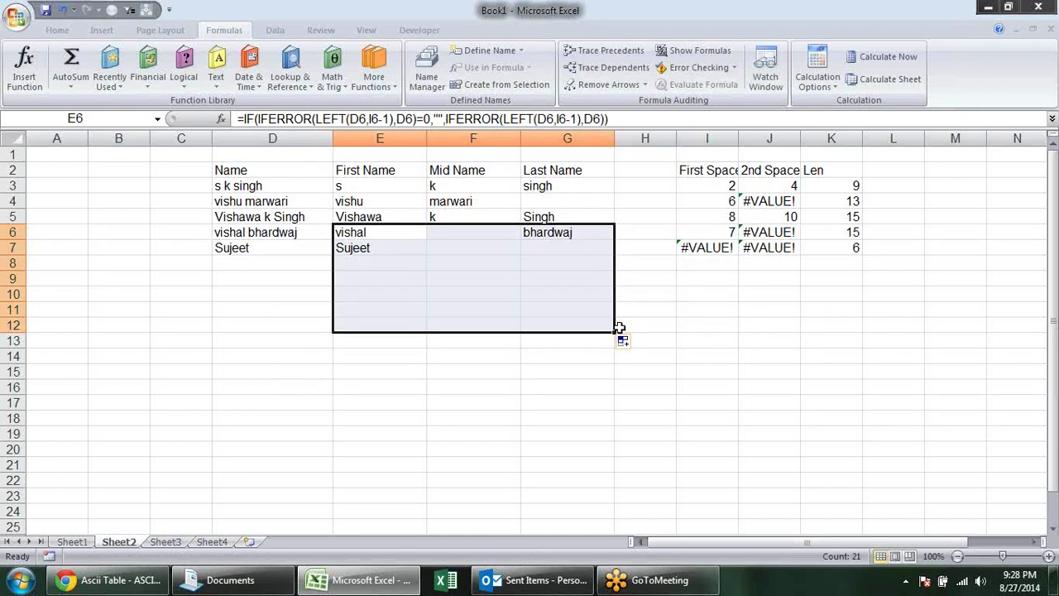
{"action": "left_click", "coordinate": [403, 234]}
{"action": "mouse_move", "coordinate": [403, 233]}
{"action": "left_mouse_down"}
{"action": "mouse_move", "coordinate": [580, 233]}
{"action": "mouse_move", "coordinate": [599, 171]}
{"action": "left_mouse_up"}
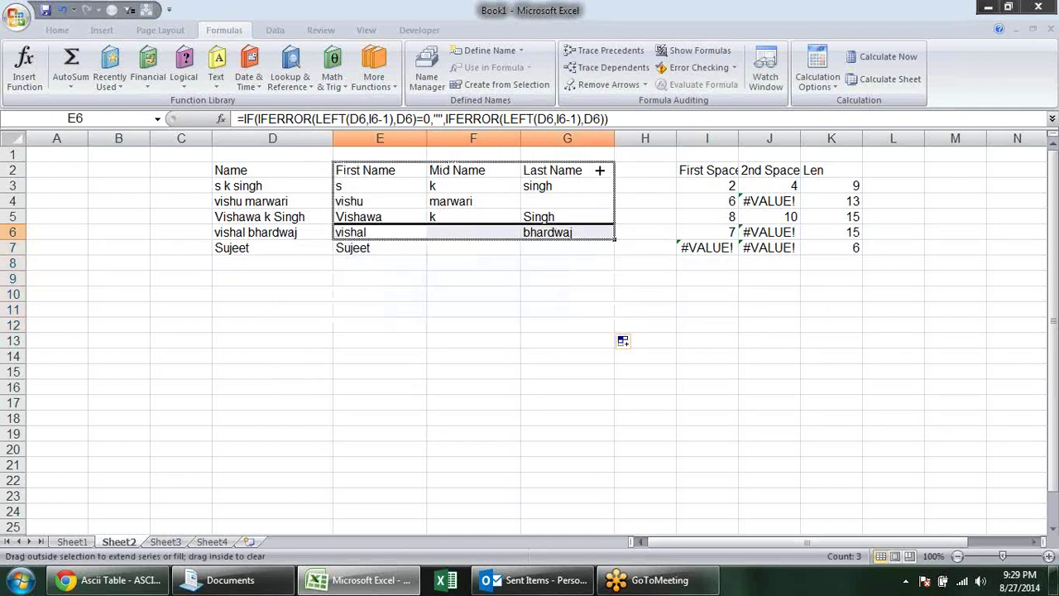
{"action": "left_click", "coordinate": [621, 281]}
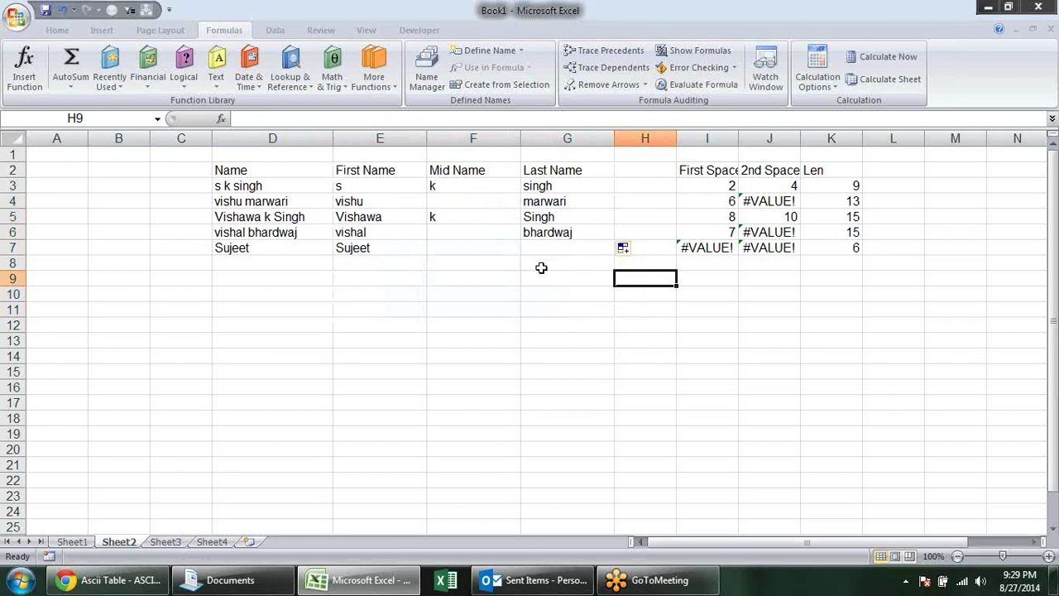
Step: Enter the test names 'vijay rastogi' in D8 and 'manoj vishal verma' in D9
{"action": "left_click", "coordinate": [291, 263]}
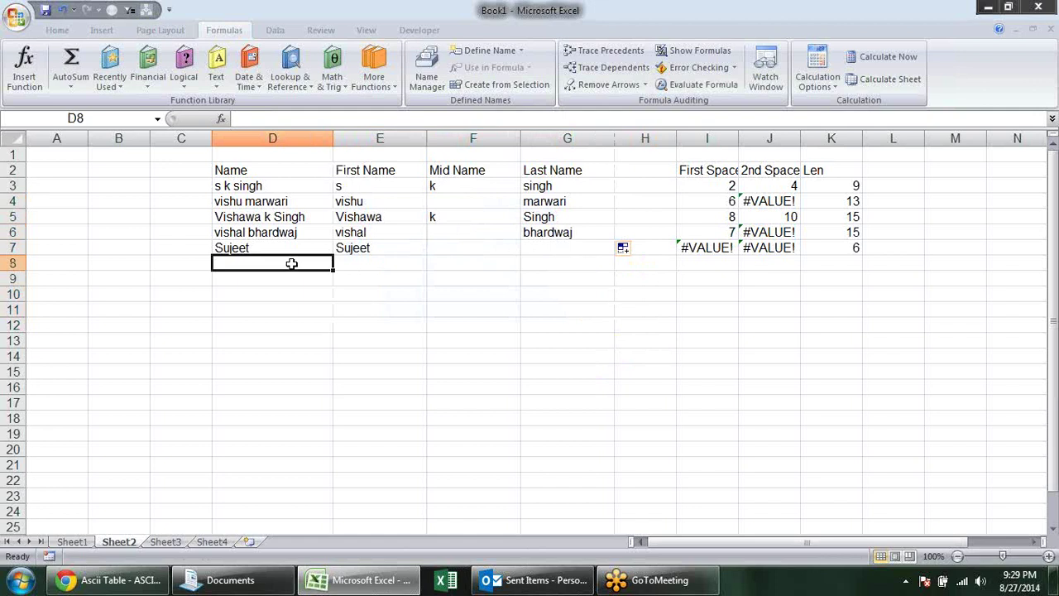
{"action": "type", "text": "vijay "}
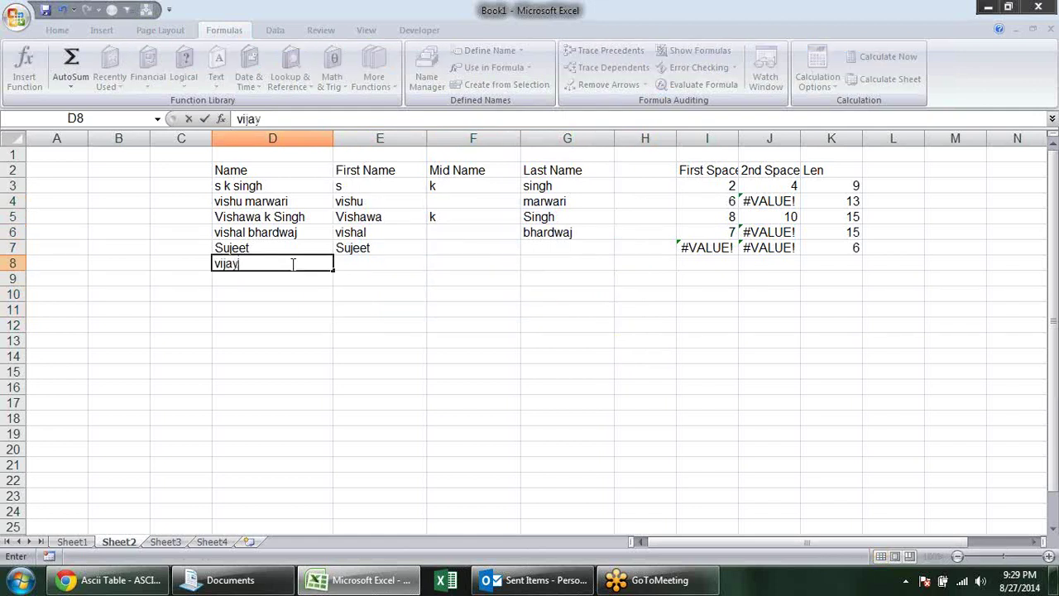
{"action": "type", "text": "rasto"}
{"action": "type", "text": "gi"}
{"action": "key", "text": "Return"}
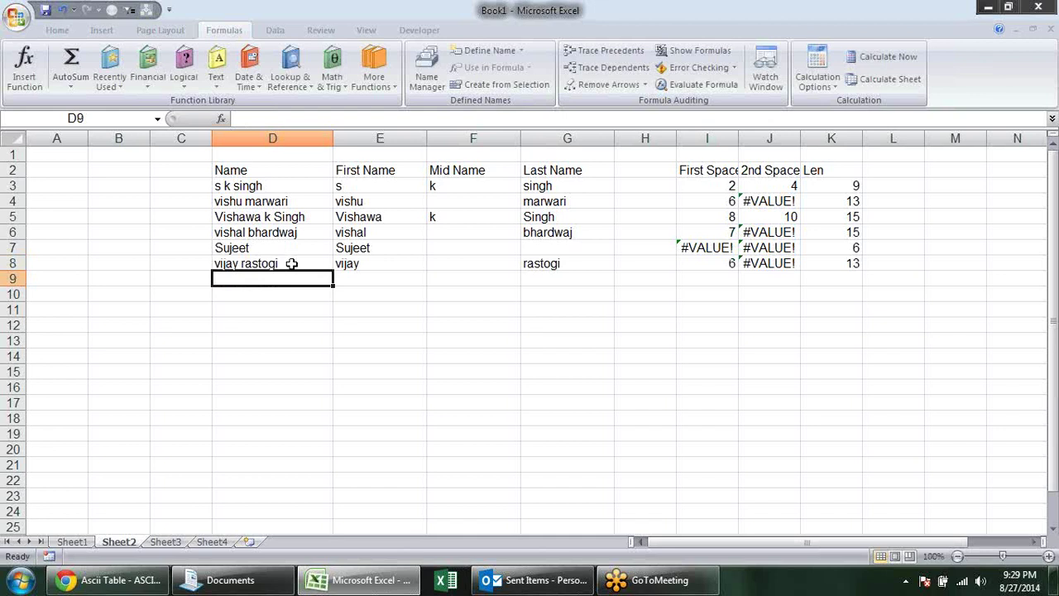
{"action": "type", "text": "manoj "}
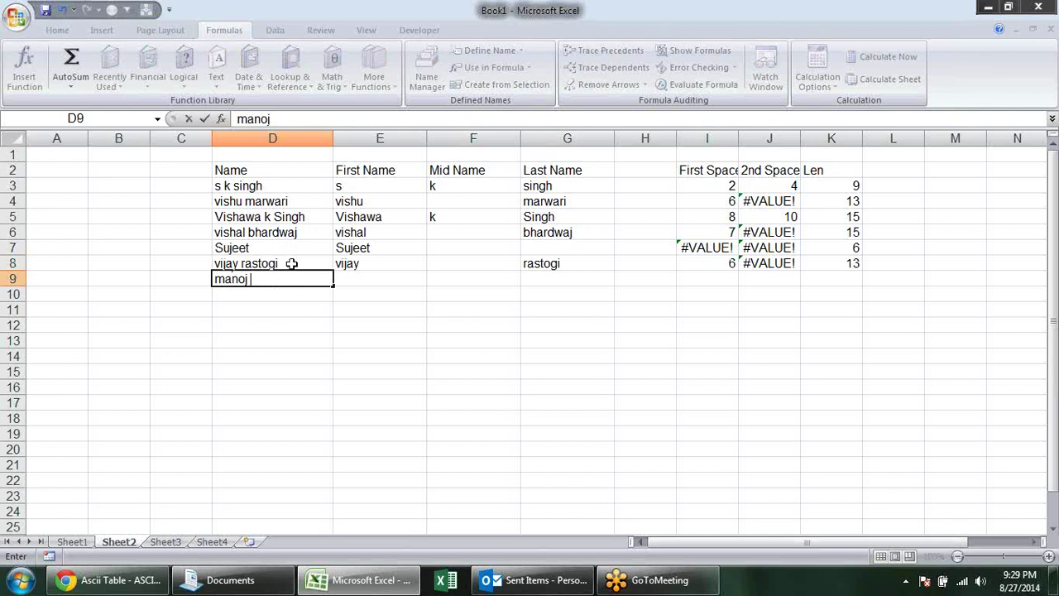
{"action": "type", "text": "vishal verma"}
{"action": "key", "text": "Return"}
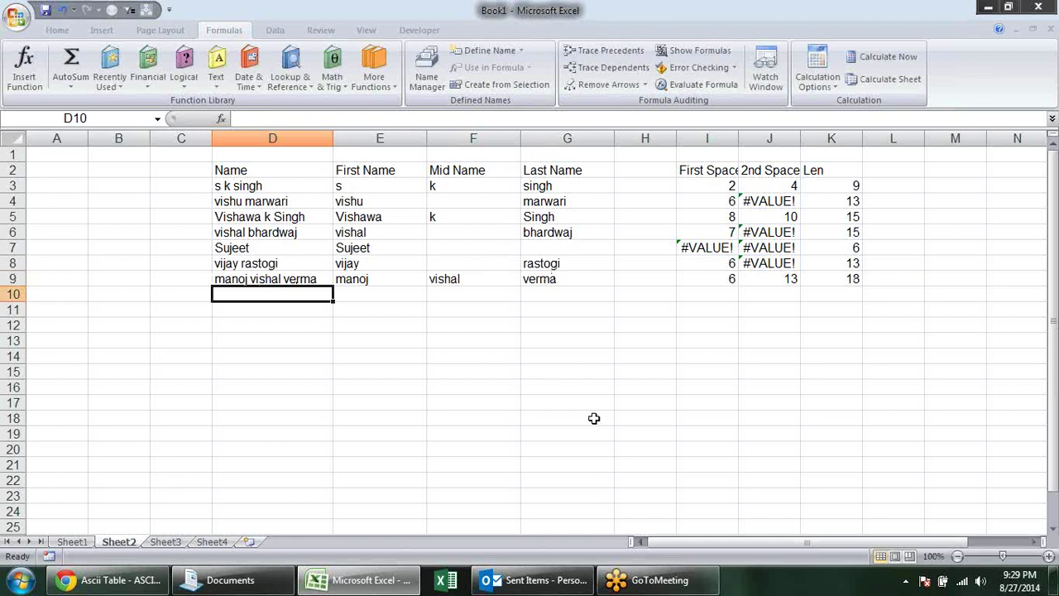
Step: Check the First, Mid and Last Name formulas and the I:K helper formulas for the new rows
{"action": "left_click", "coordinate": [456, 262]}
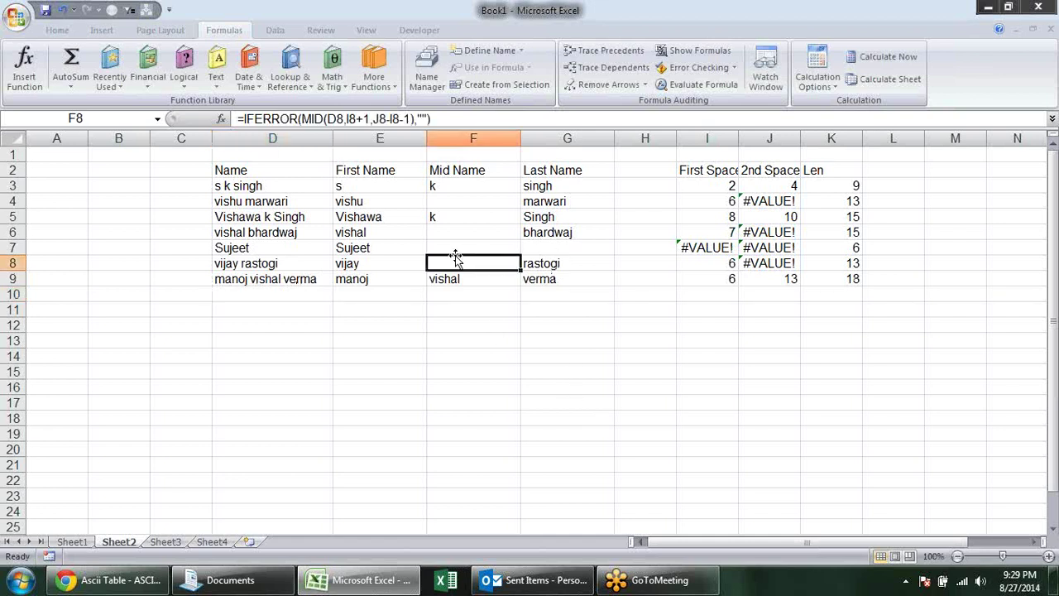
{"action": "left_click", "coordinate": [422, 217]}
{"action": "left_click", "coordinate": [412, 191]}
{"action": "left_click", "coordinate": [460, 193]}
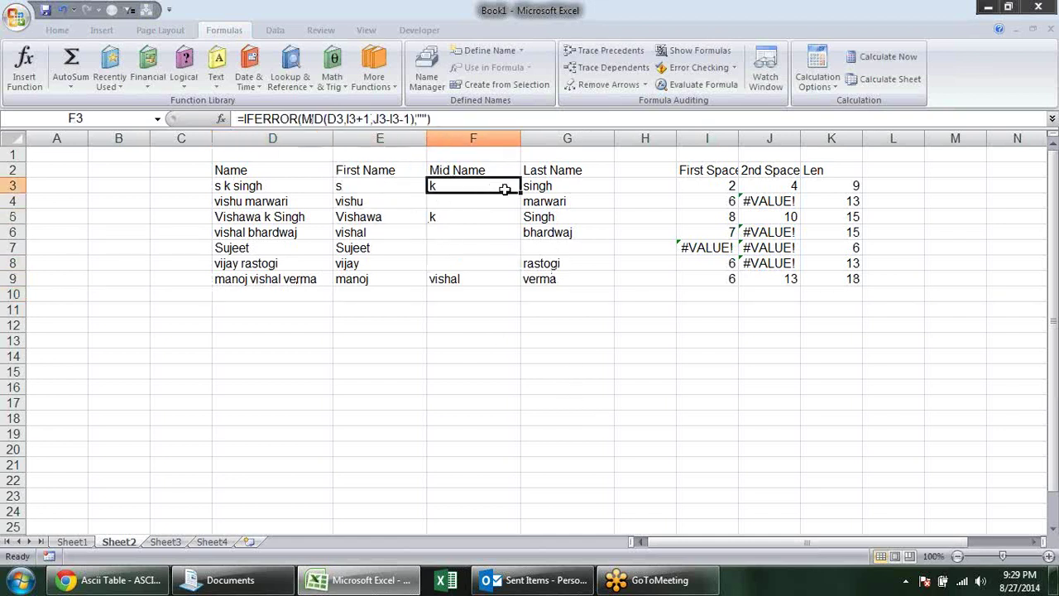
{"action": "left_click", "coordinate": [556, 187]}
{"action": "left_click_drag", "start_coordinate": [694, 169], "coordinate": [844, 278]}
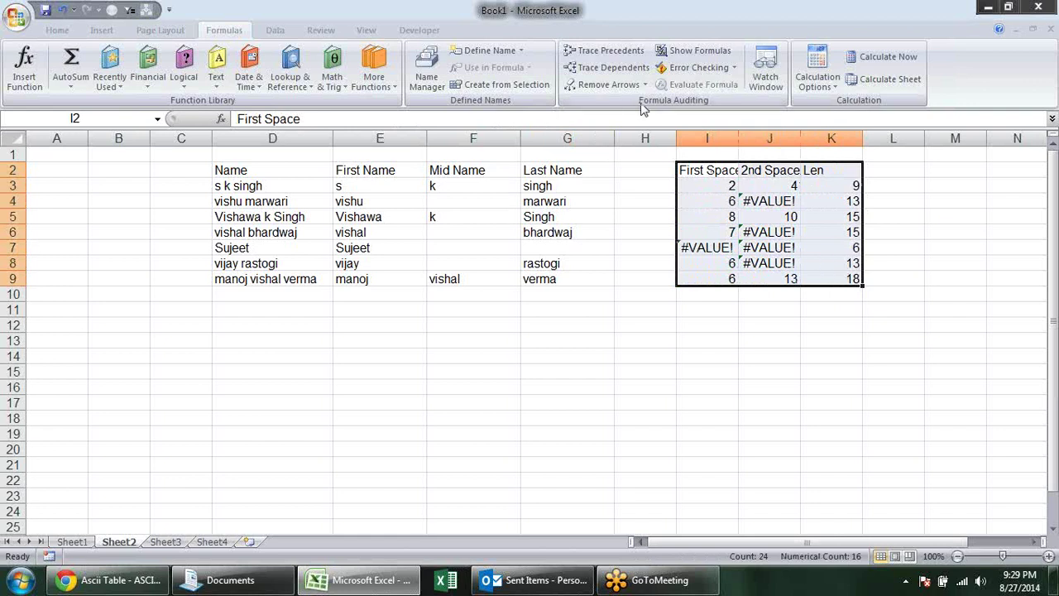
{"action": "left_click", "coordinate": [712, 185]}
{"action": "left_click", "coordinate": [778, 186]}
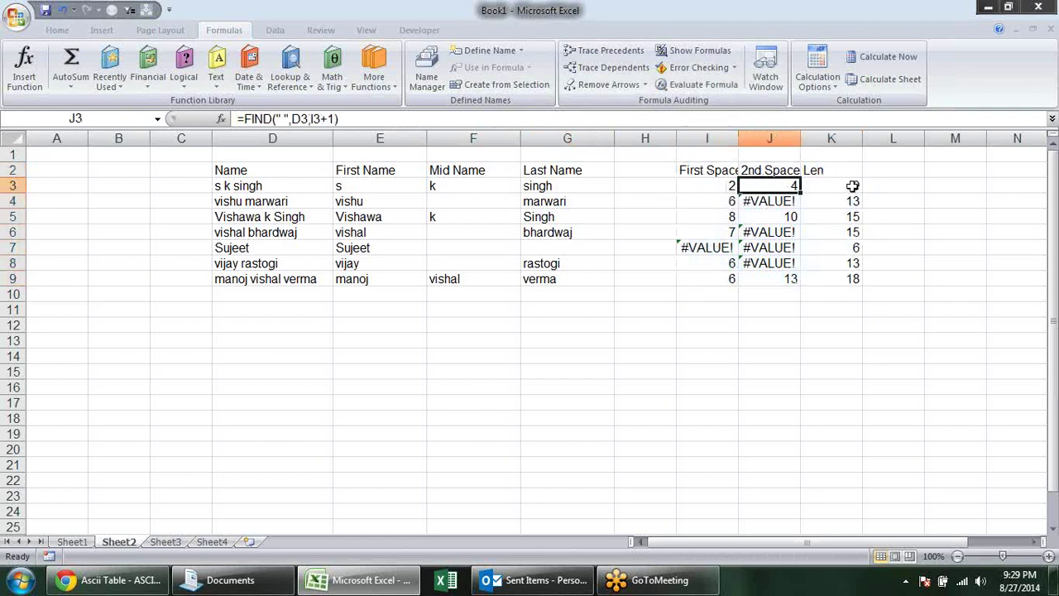
{"action": "left_click", "coordinate": [852, 187]}
{"action": "left_click", "coordinate": [691, 185]}
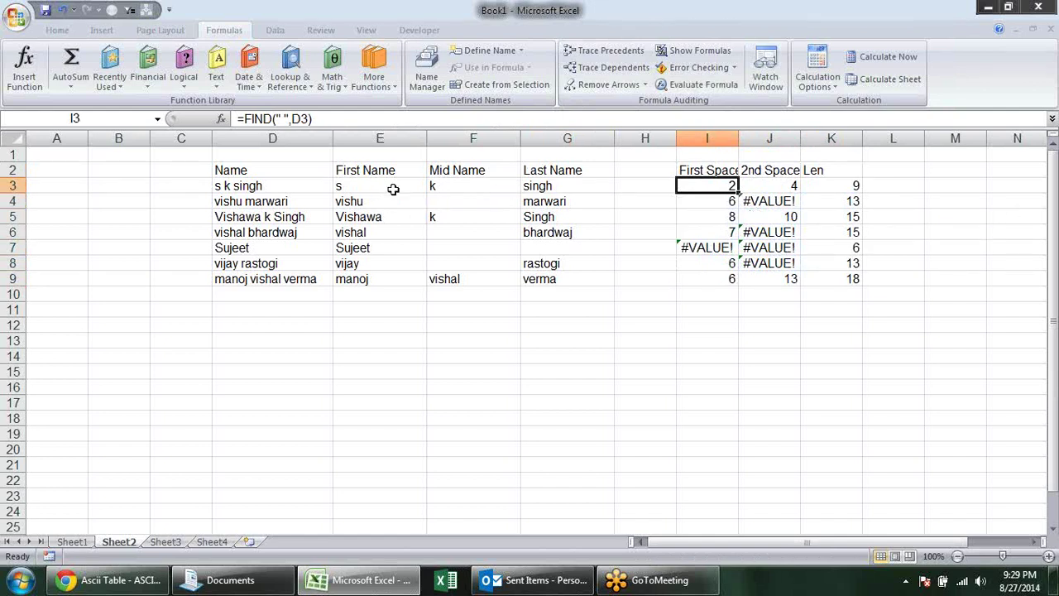
Step: Review E3's formula and copy the FIND(" ",D3) text from I3's formula
{"action": "left_click", "coordinate": [393, 190]}
{"action": "double_click", "coordinate": [393, 190]}
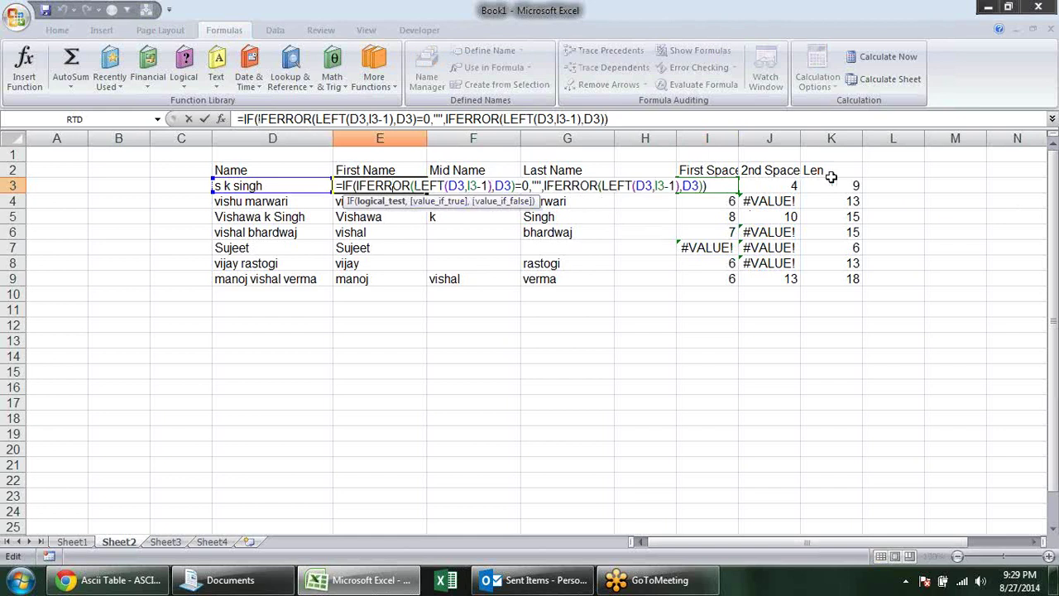
{"action": "key", "text": "Escape"}
{"action": "left_click", "coordinate": [703, 183]}
{"action": "double_click", "coordinate": [703, 186]}
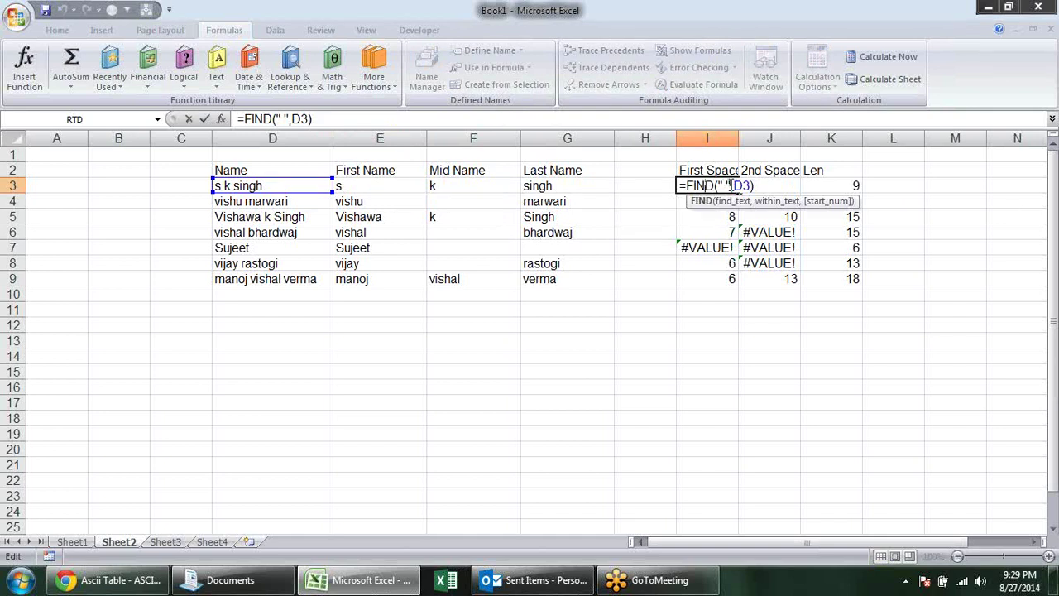
{"action": "left_click_drag", "start_coordinate": [754, 185], "coordinate": [682, 186]}
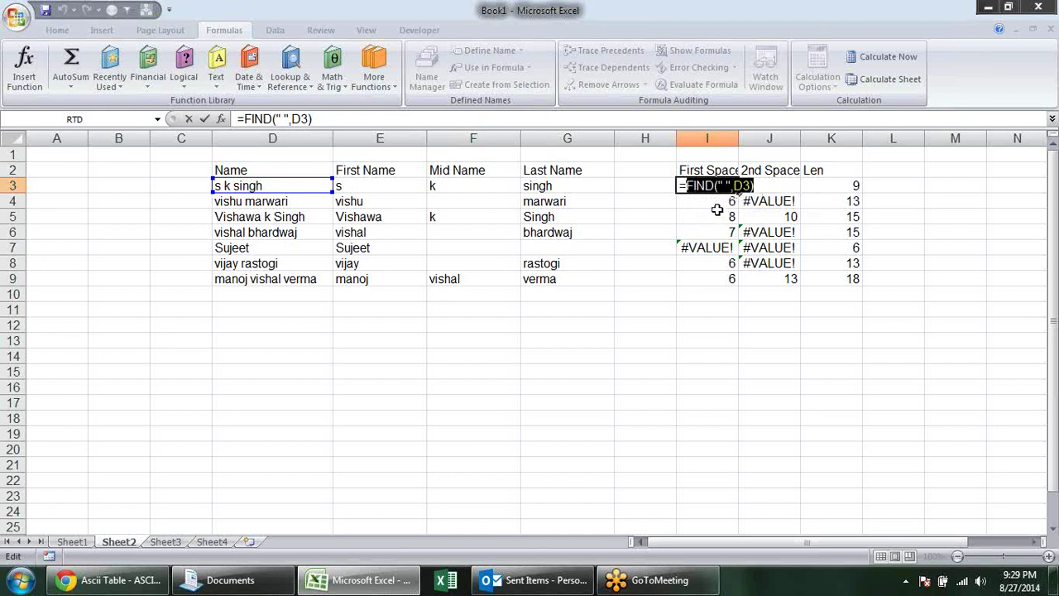
{"action": "key", "text": "Escape"}
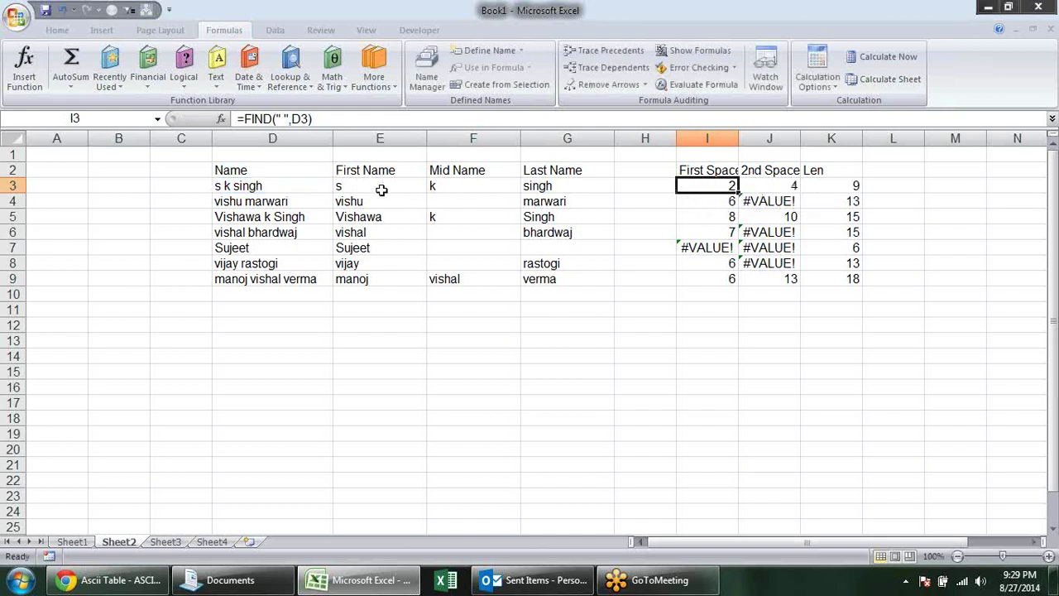
Step: Recheck E3's references to I3 and bring up Find and Replace
{"action": "double_click", "coordinate": [381, 186]}
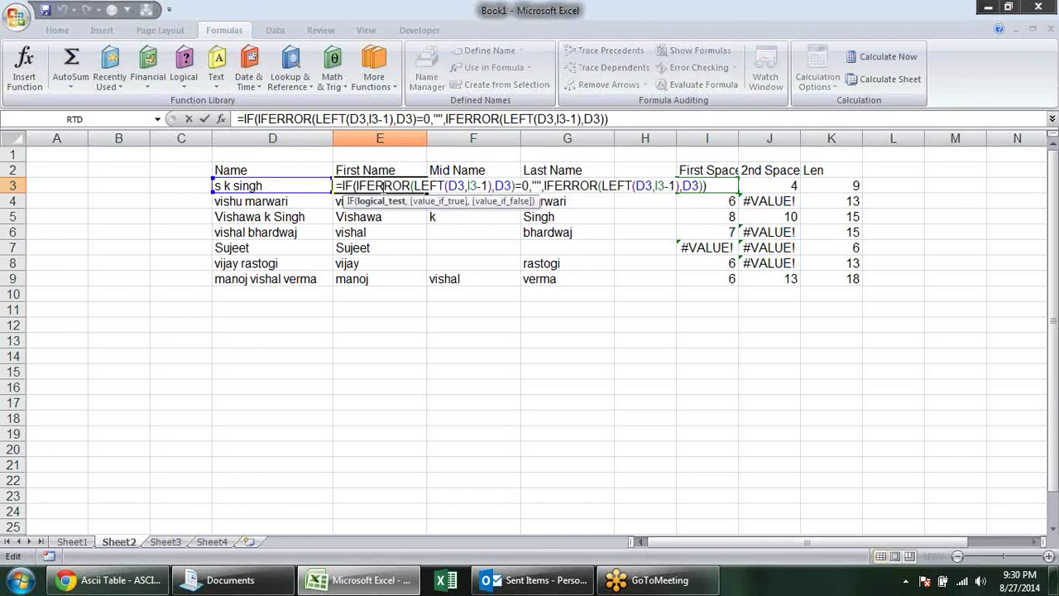
{"action": "key", "text": "Escape"}
{"action": "key", "text": "ctrl+f"}
Step: Try replacing the FIND(" ",D3) expression, dismissing the circular-reference warning and no-match messages
{"action": "left_click", "coordinate": [575, 235]}
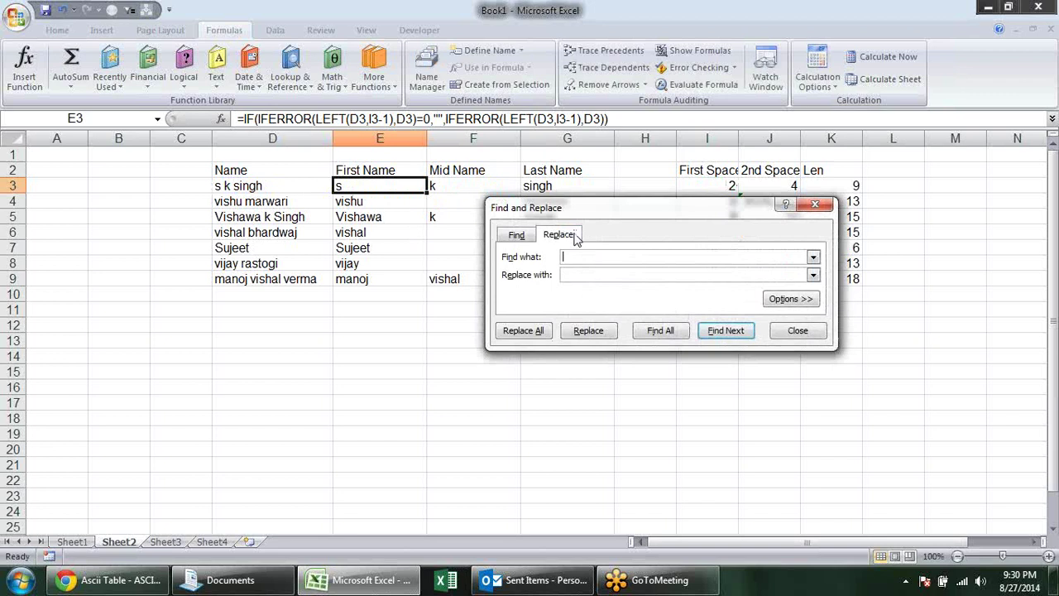
{"action": "type", "text": "FIND(\" \",D3)"}
{"action": "left_click", "coordinate": [614, 275]}
{"action": "type", "text": "I3"}
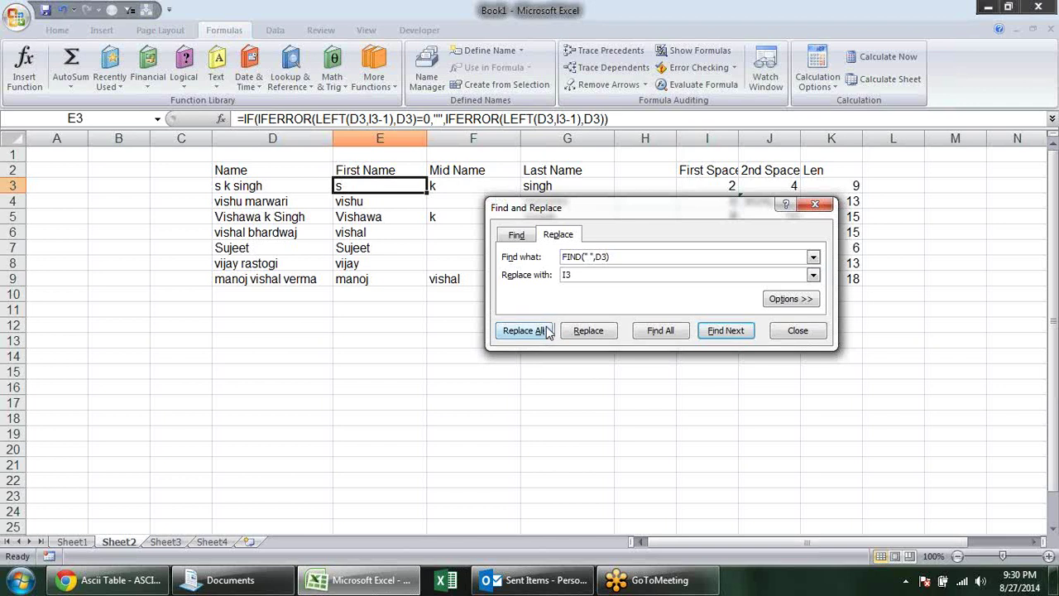
{"action": "left_click", "coordinate": [547, 331]}
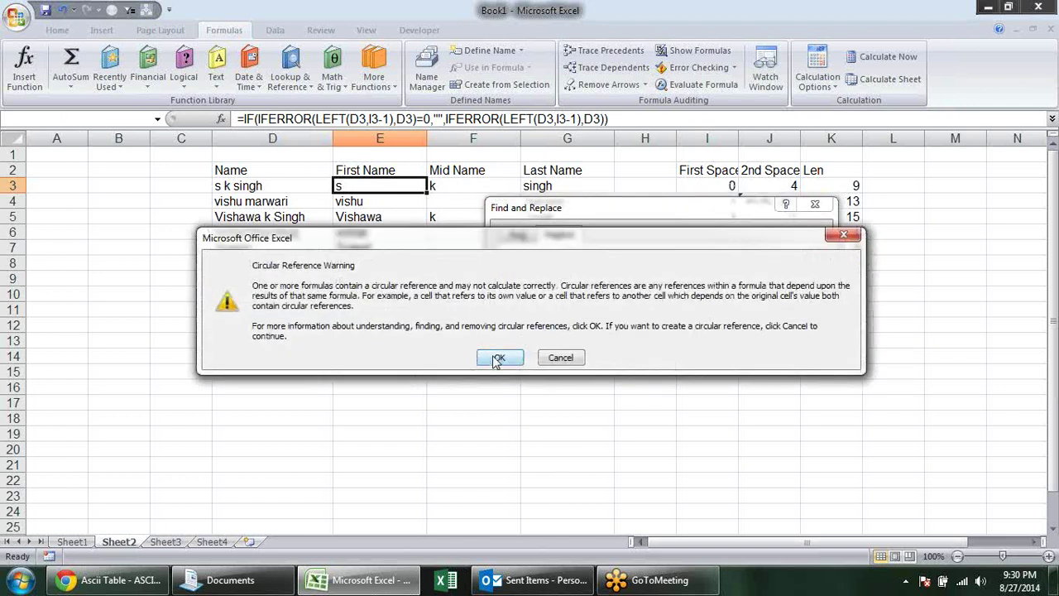
{"action": "left_click", "coordinate": [500, 358]}
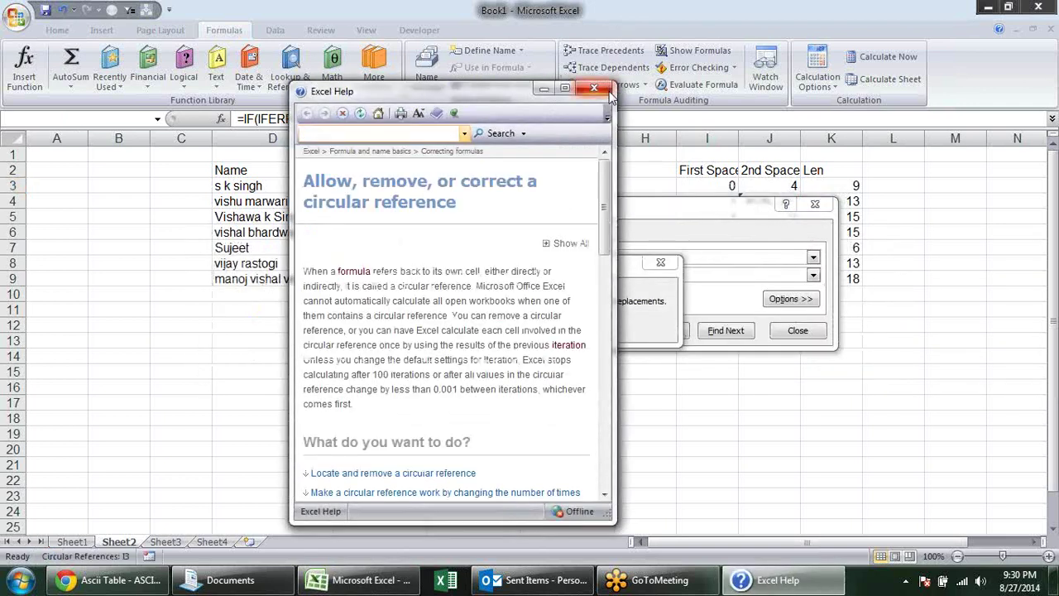
{"action": "left_click", "coordinate": [611, 89]}
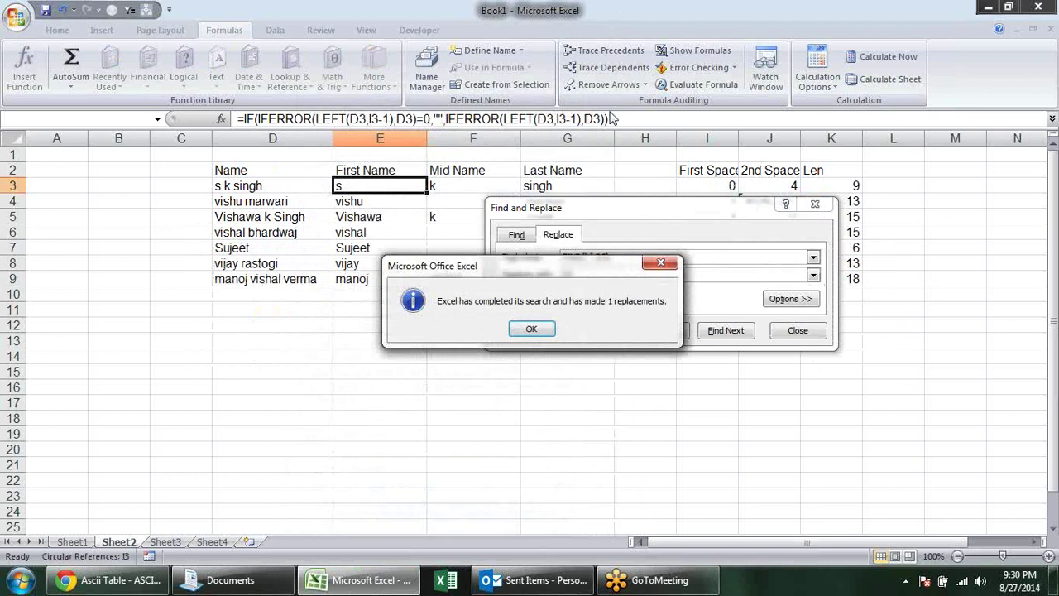
{"action": "left_click", "coordinate": [534, 327]}
{"action": "left_click", "coordinate": [595, 276]}
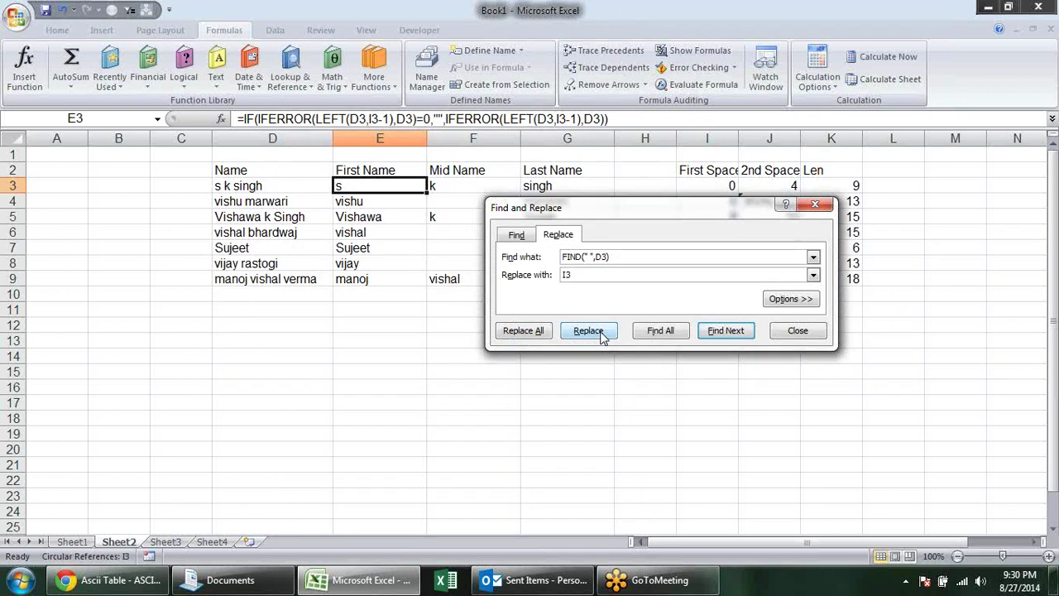
{"action": "left_click", "coordinate": [602, 335]}
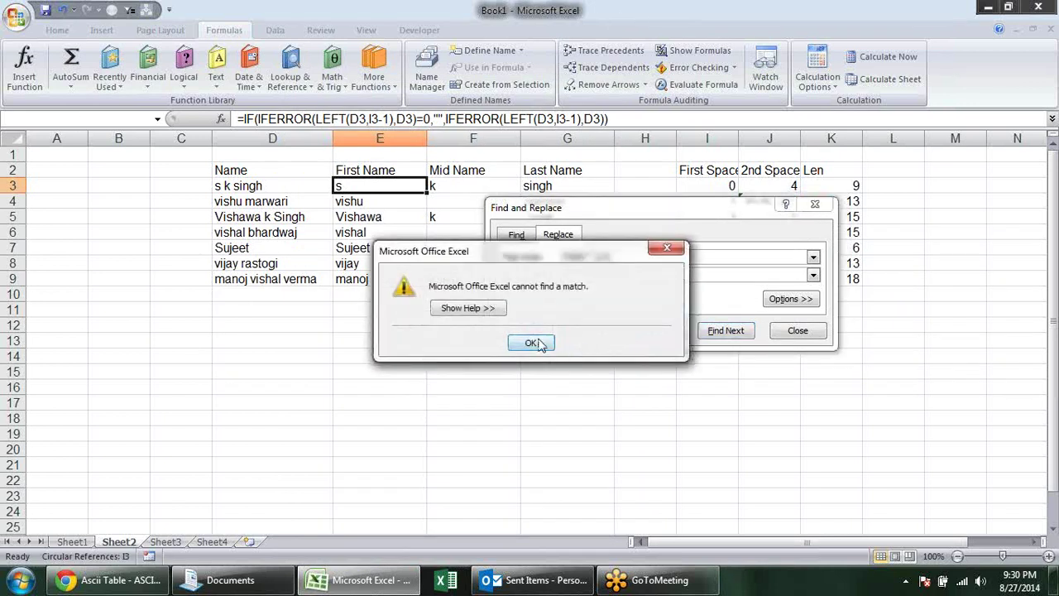
{"action": "left_click", "coordinate": [532, 343]}
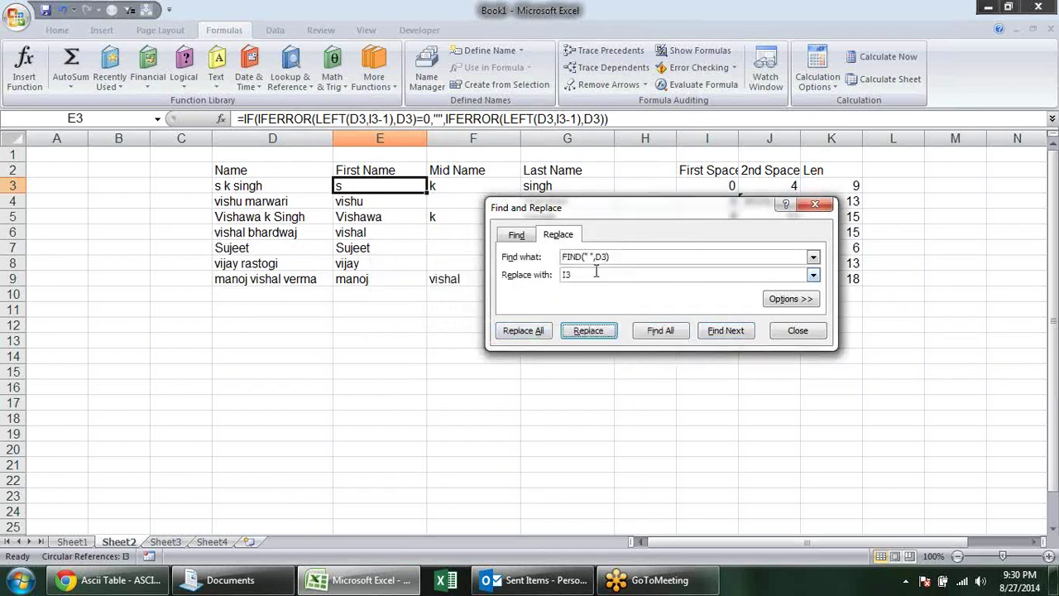
Step: Replace all 7 I3 references with FIND(" ",D3) and close the dialog
{"action": "left_click_drag", "start_coordinate": [622, 258], "coordinate": [497, 257]}
{"action": "key", "text": "ctrl+c"}
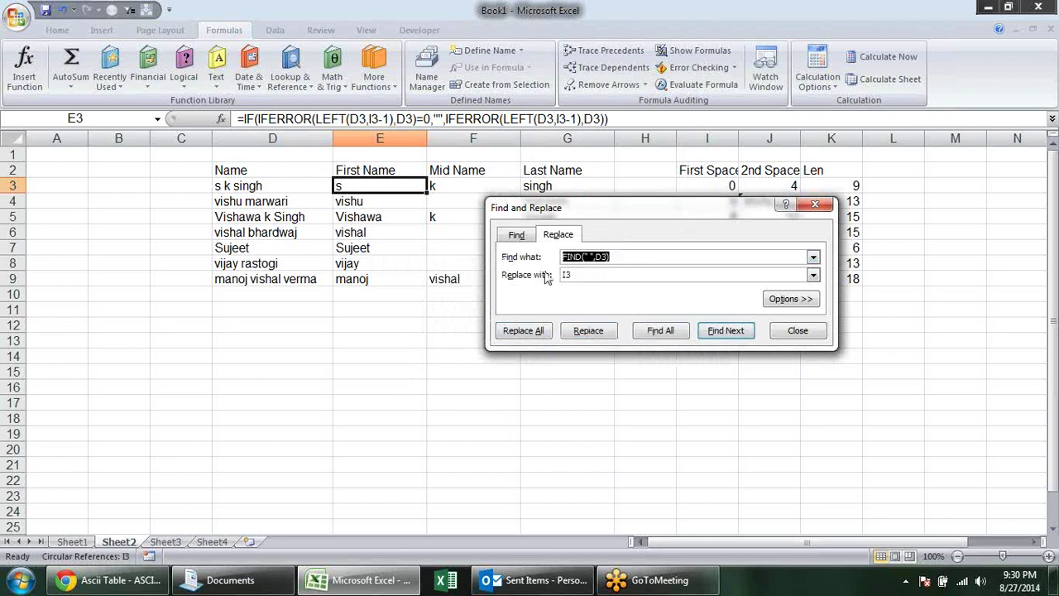
{"action": "key", "text": "BackSpace"}
{"action": "double_click", "coordinate": [581, 274]}
{"action": "key", "text": "ctrl+v"}
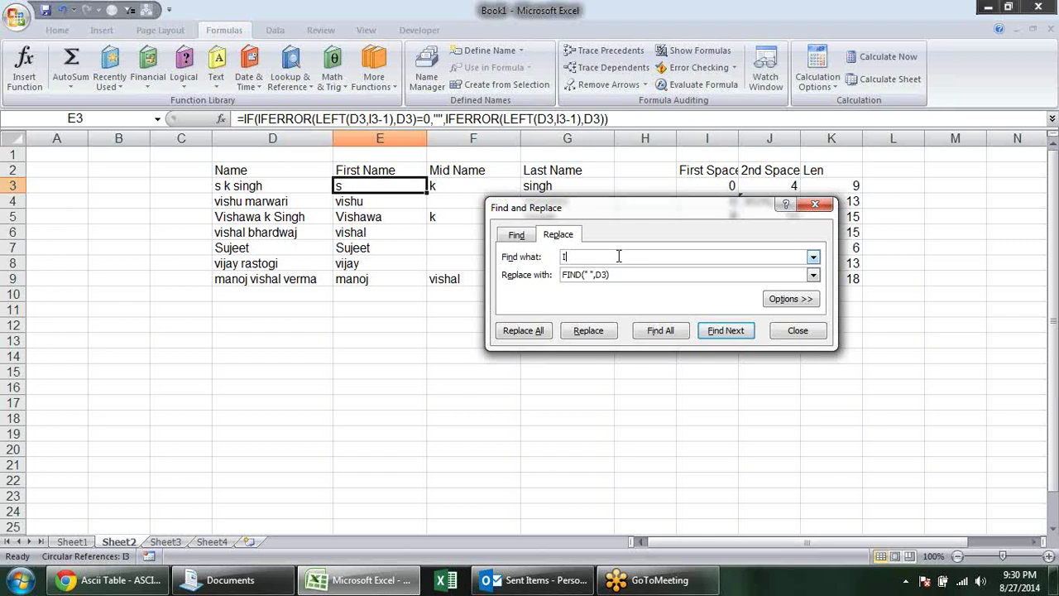
{"action": "left_click", "coordinate": [528, 331]}
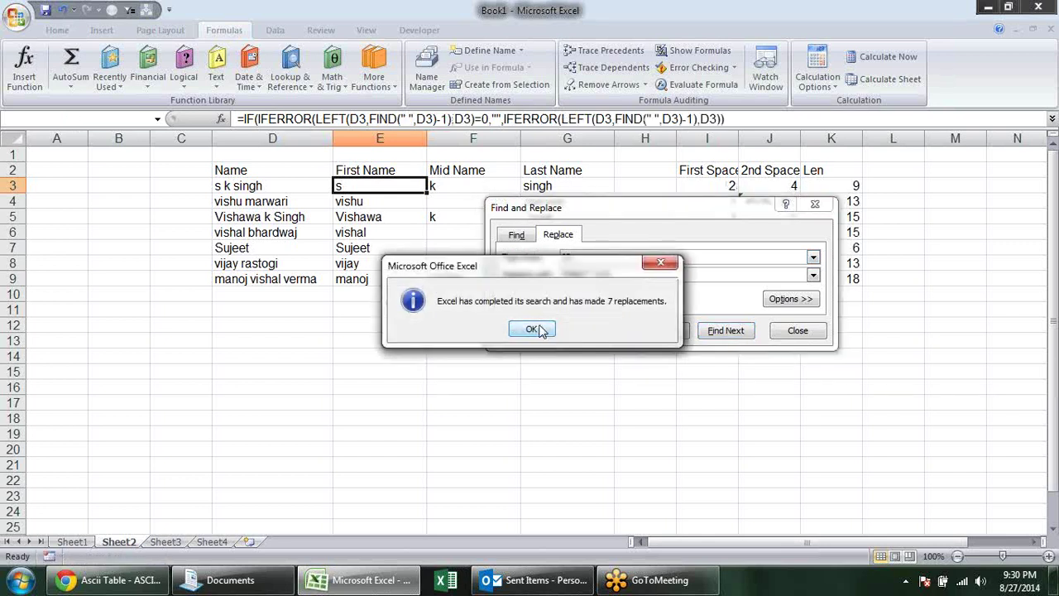
{"action": "left_click", "coordinate": [539, 328]}
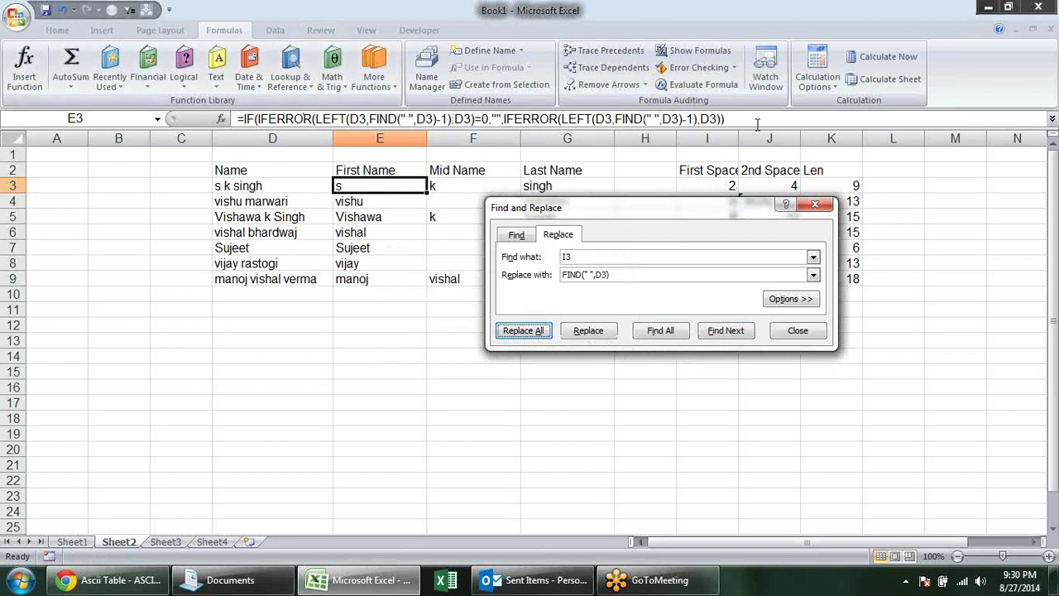
{"action": "left_click", "coordinate": [794, 331]}
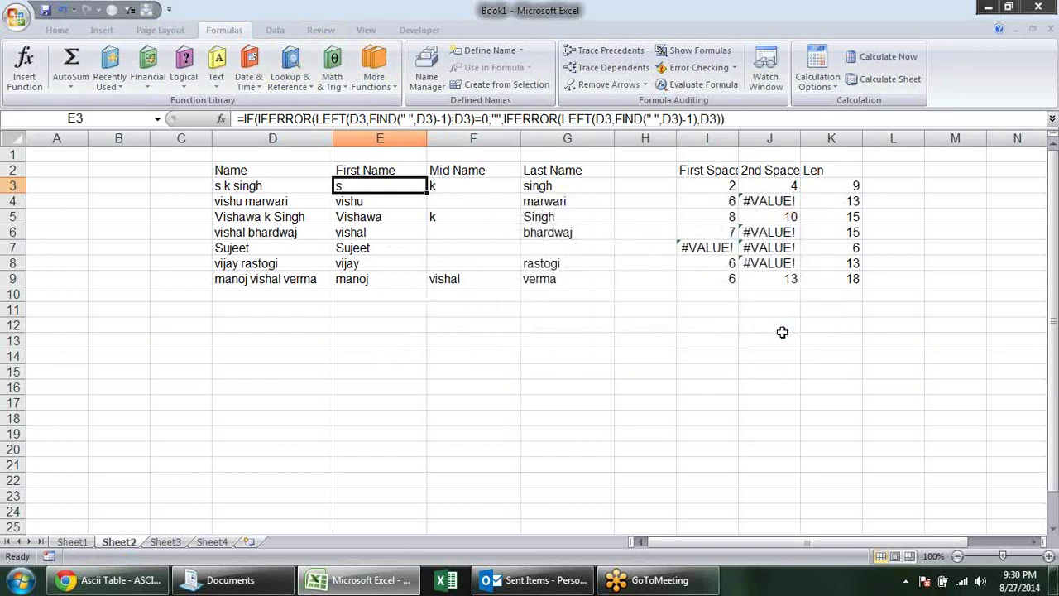
{"action": "left_click", "coordinate": [472, 185]}
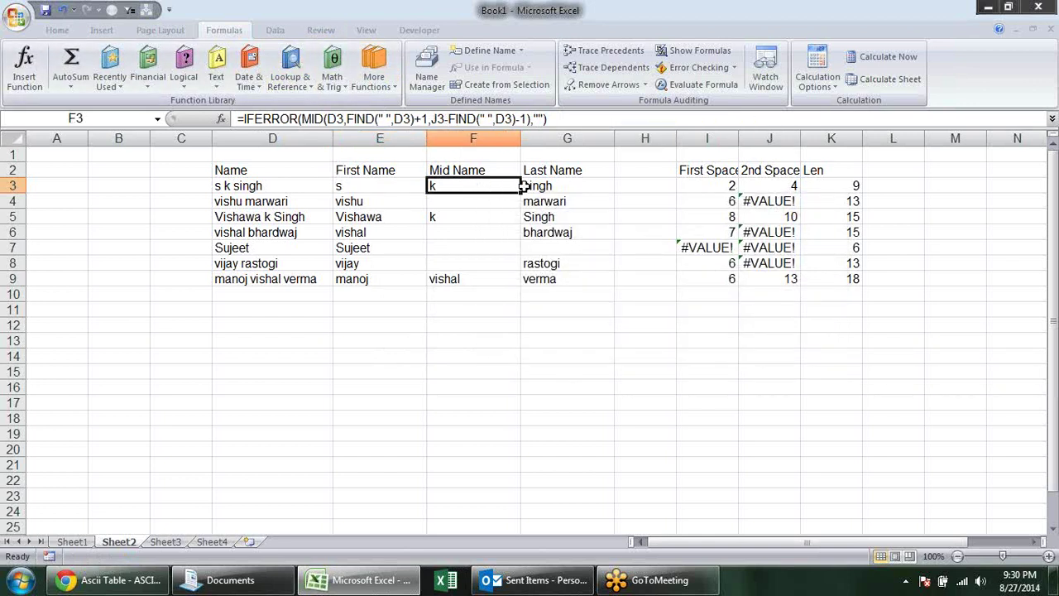
{"action": "left_click", "coordinate": [540, 186]}
{"action": "left_click", "coordinate": [538, 170]}
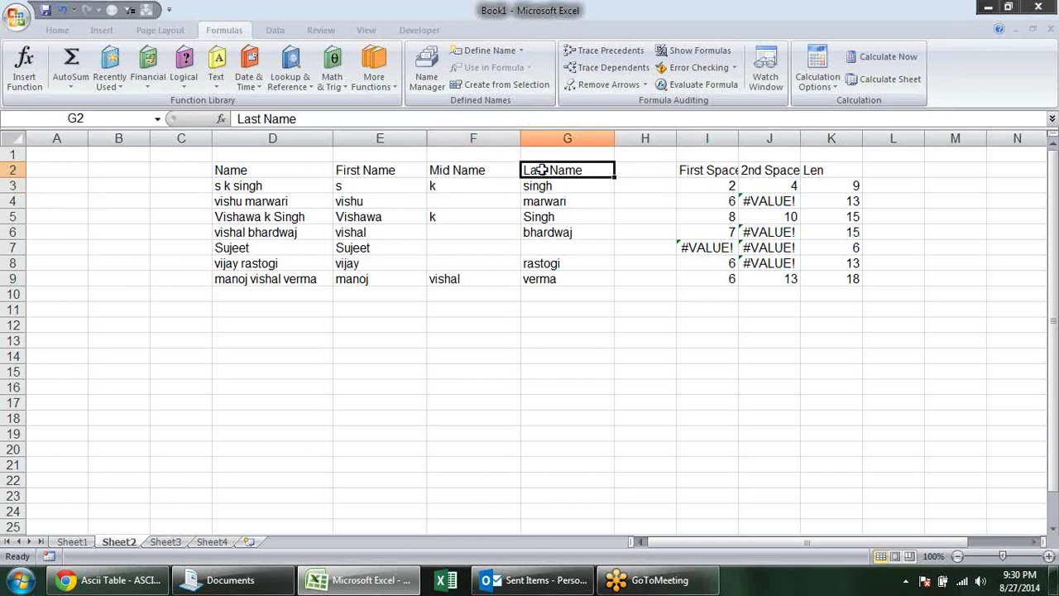
{"action": "left_click", "coordinate": [540, 190]}
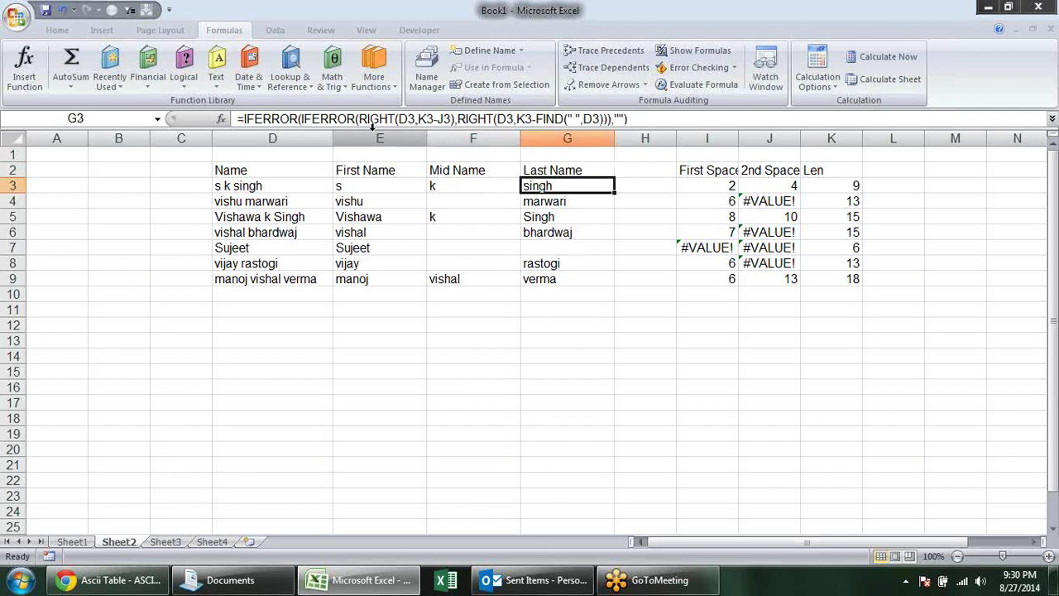
{"action": "left_click", "coordinate": [383, 191]}
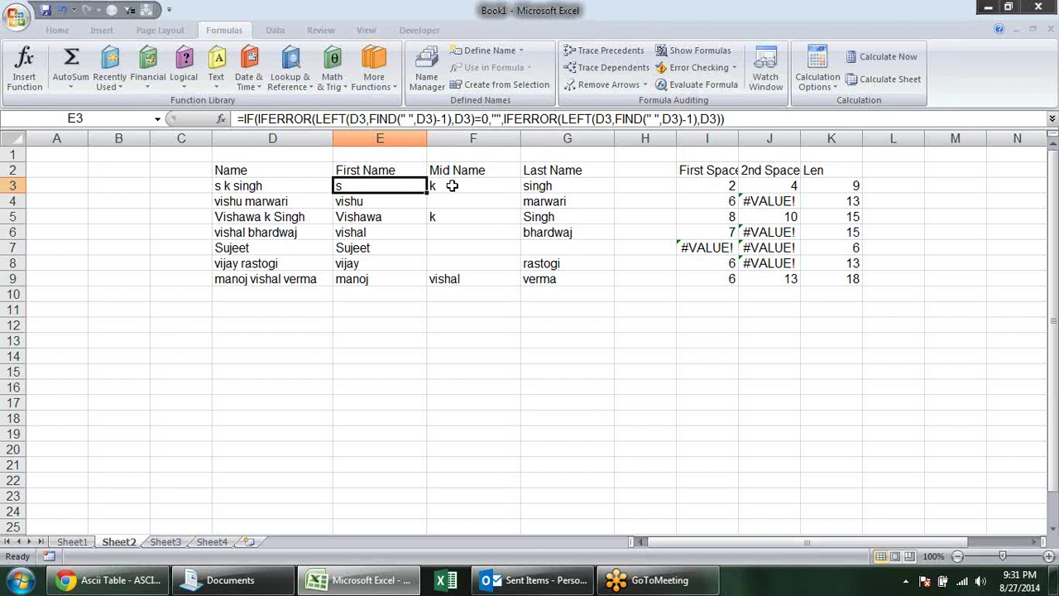
{"action": "left_click_drag", "start_coordinate": [534, 185], "coordinate": [354, 186]}
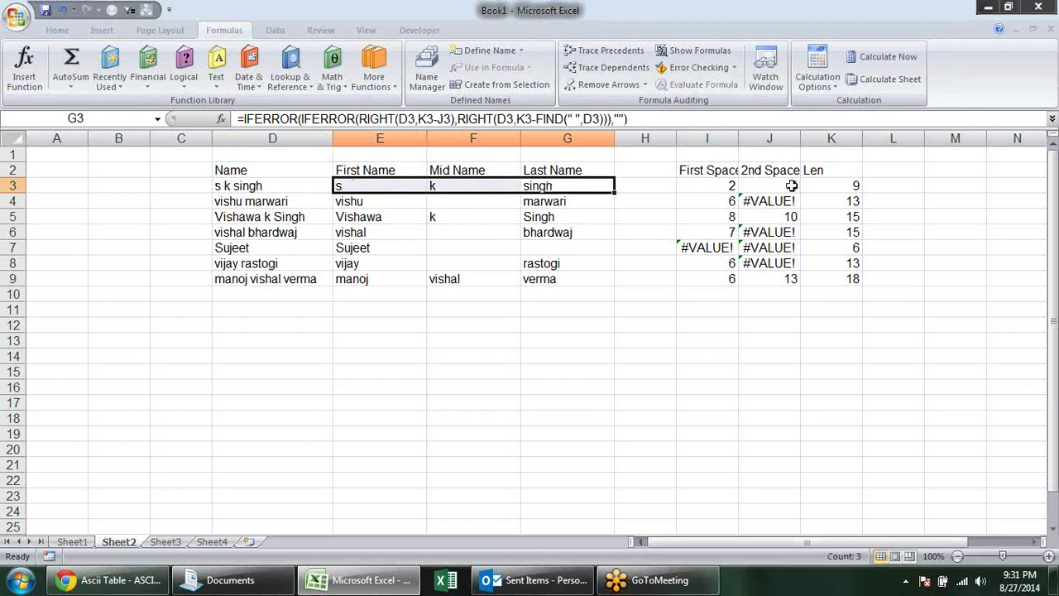
{"action": "left_click", "coordinate": [792, 185]}
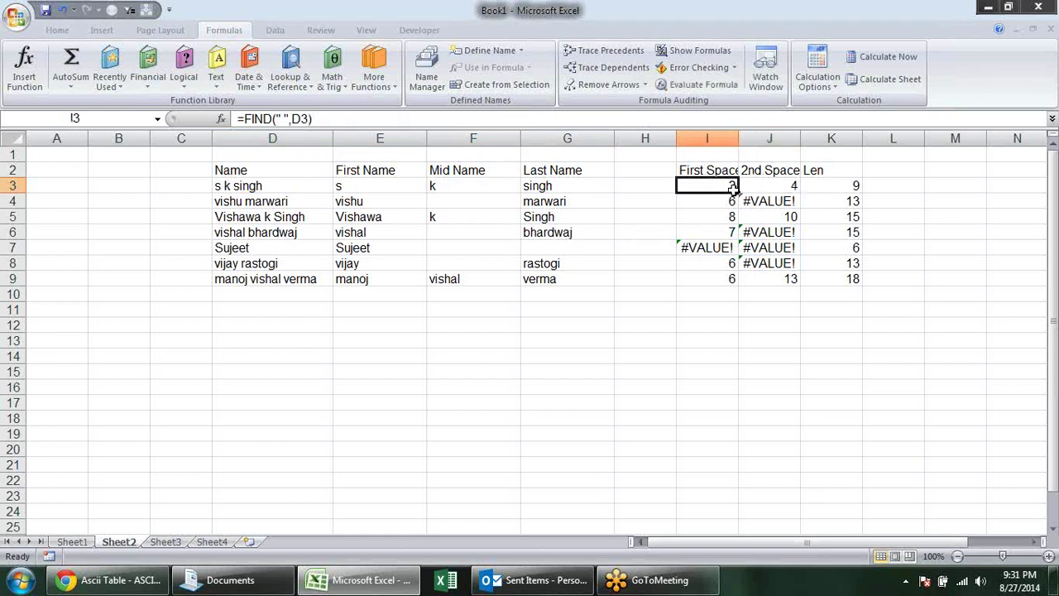
Step: Copy J3's nested FIND(" ",D3,FIND(" ",D3)+1) formula text without changing the cell
{"action": "double_click", "coordinate": [730, 187]}
{"action": "left_click", "coordinate": [784, 186]}
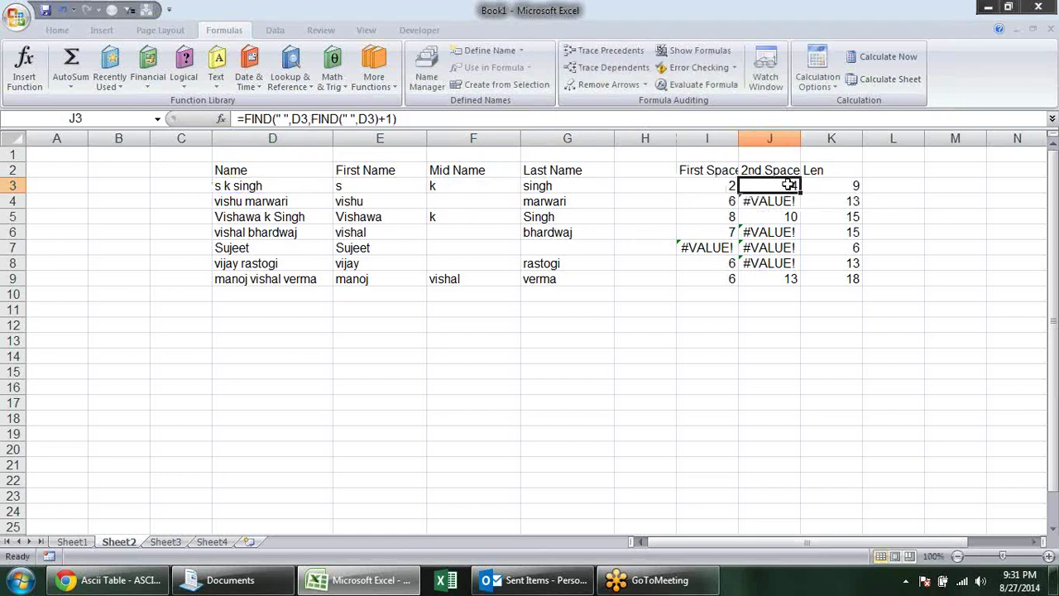
{"action": "double_click", "coordinate": [785, 185]}
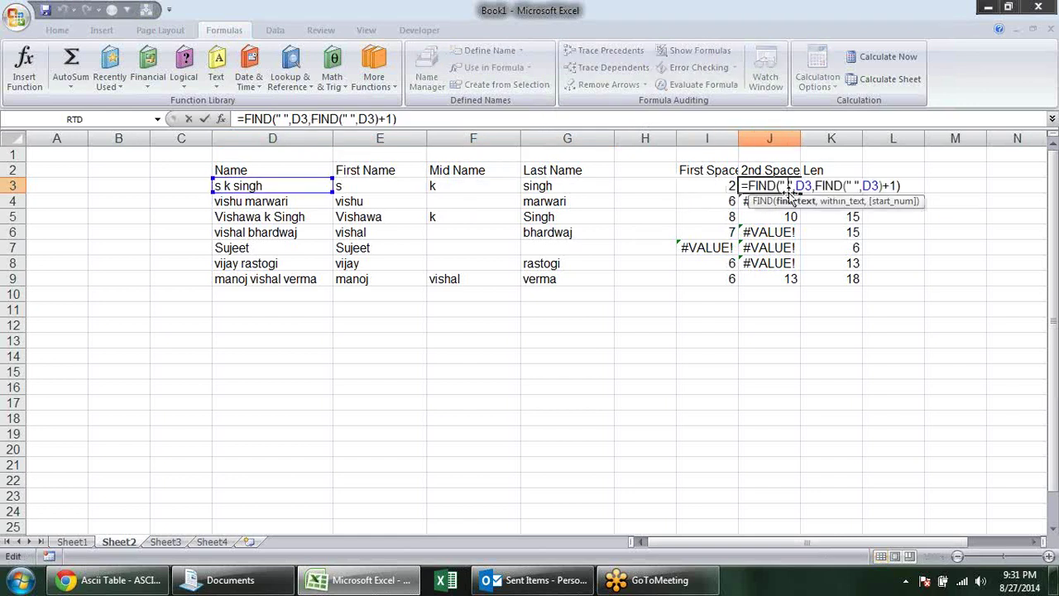
{"action": "left_click", "coordinate": [876, 185]}
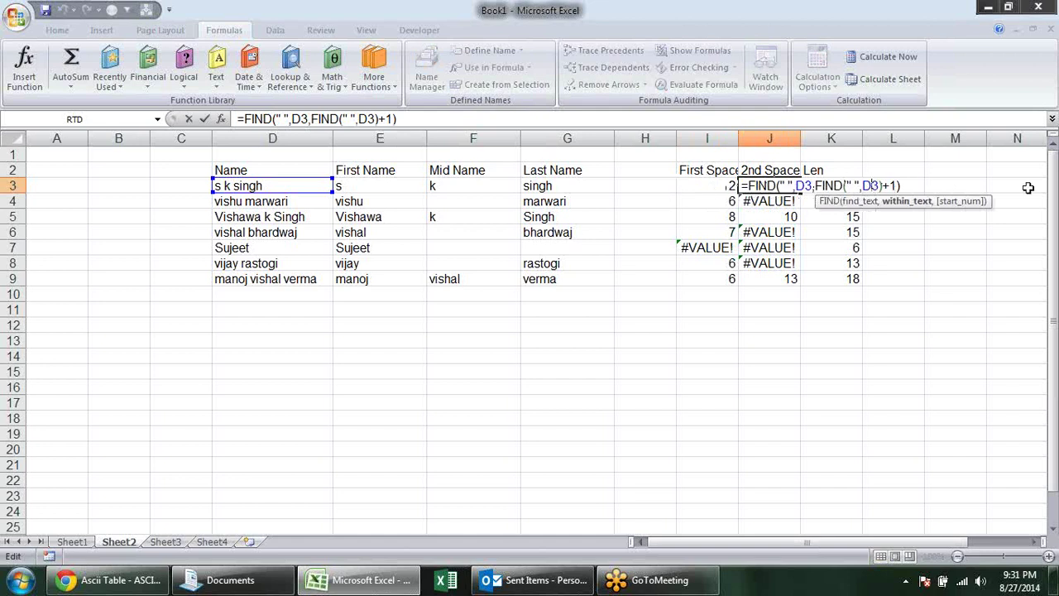
{"action": "left_click", "coordinate": [933, 185]}
{"action": "double_click", "coordinate": [784, 185]}
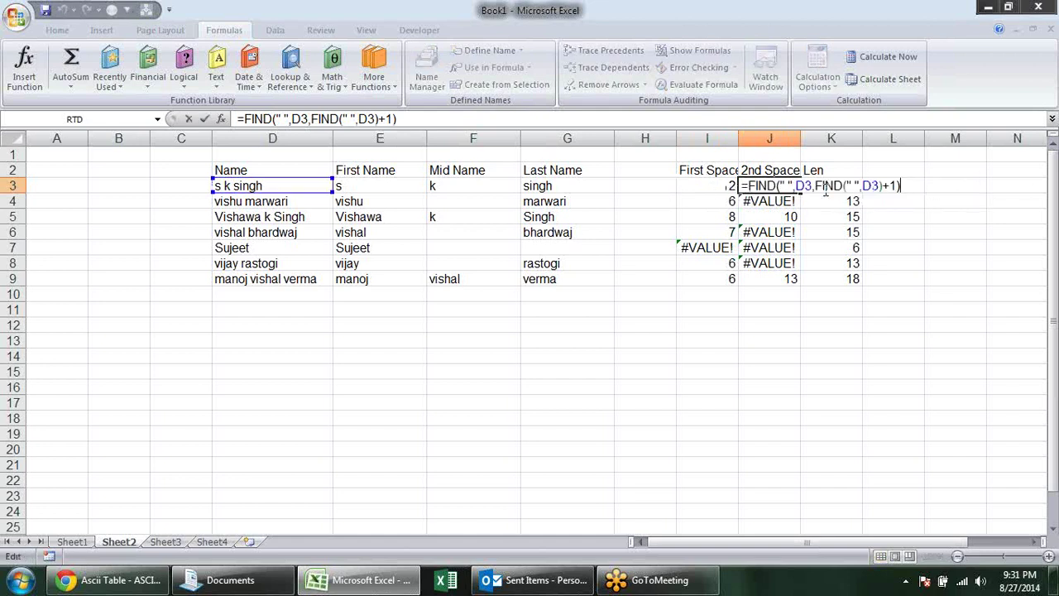
{"action": "left_click_drag", "start_coordinate": [817, 186], "coordinate": [881, 185]}
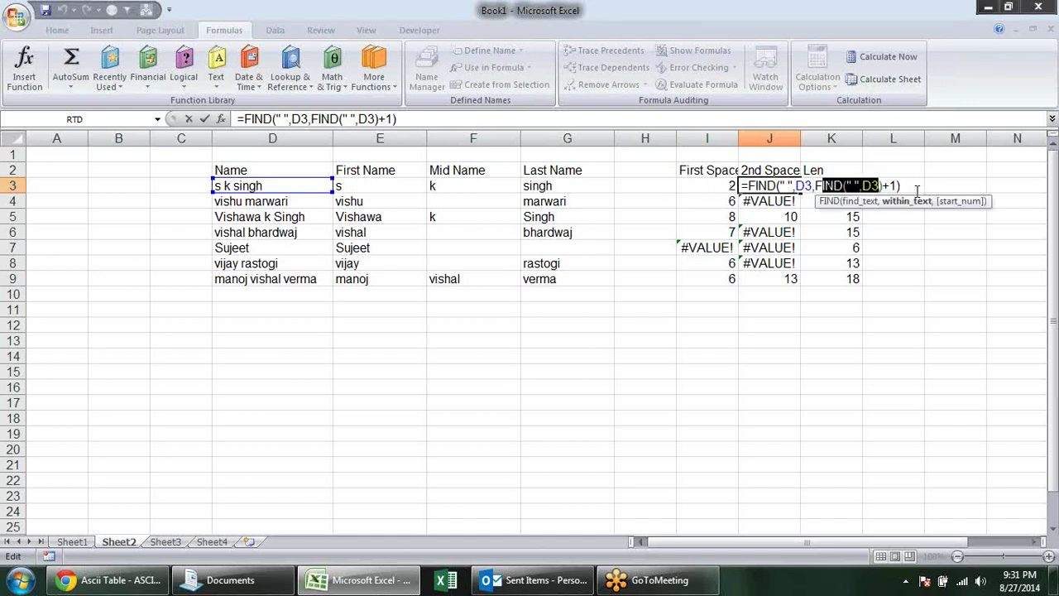
{"action": "left_click", "coordinate": [780, 184]}
{"action": "double_click", "coordinate": [781, 184]}
{"action": "left_click_drag", "start_coordinate": [916, 191], "coordinate": [743, 185]}
{"action": "left_click_drag", "start_coordinate": [901, 185], "coordinate": [749, 186]}
{"action": "key", "text": "ctrl+c"}
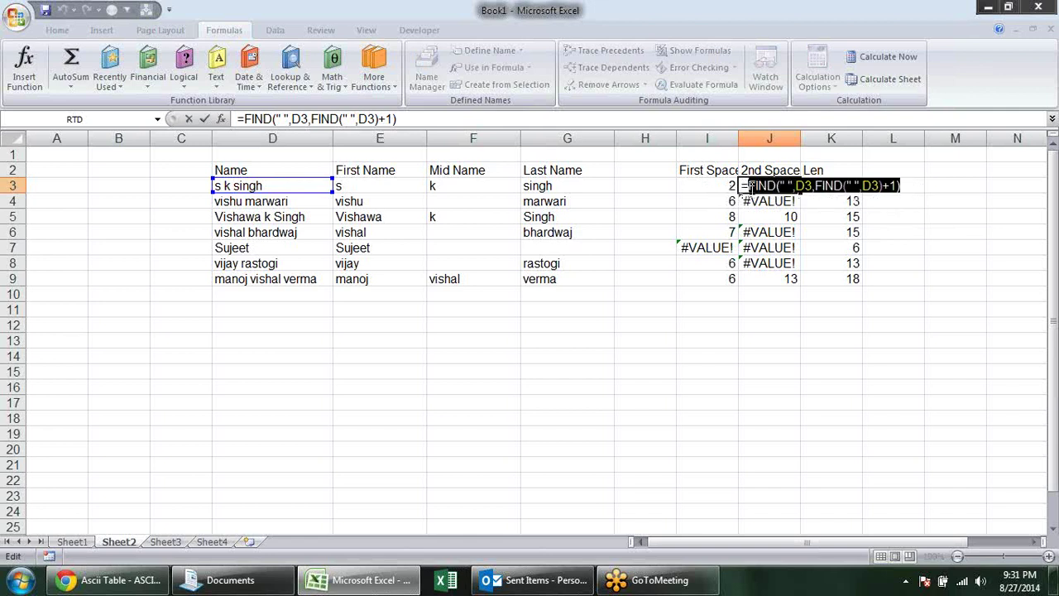
{"action": "key", "text": "Escape"}
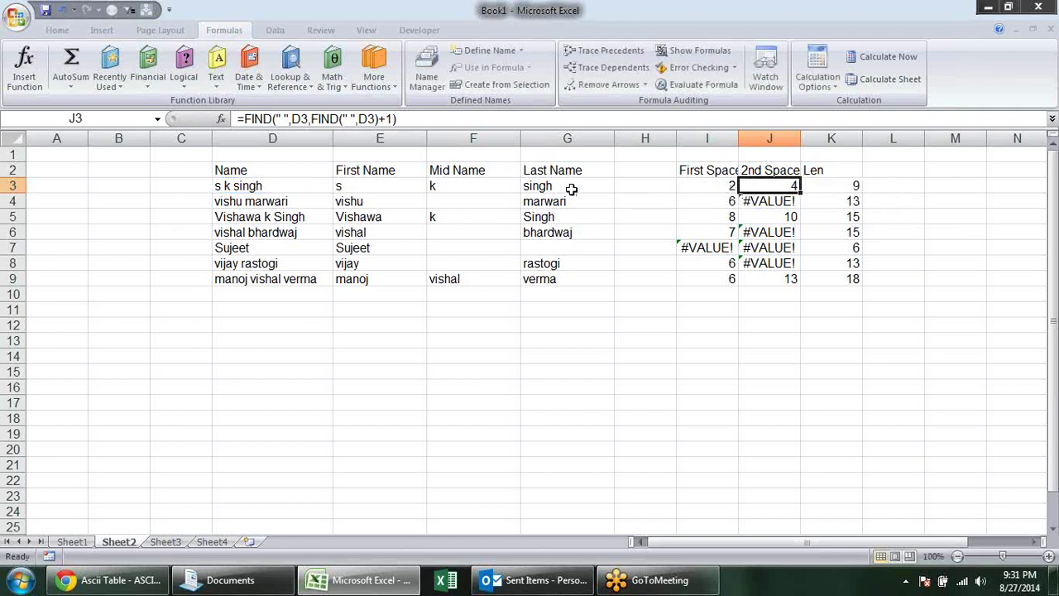
Step: In E3:G3, replace both J3 references with FIND(" ",D3,FIND(" ",D3)+1)
{"action": "left_click_drag", "start_coordinate": [602, 186], "coordinate": [401, 186]}
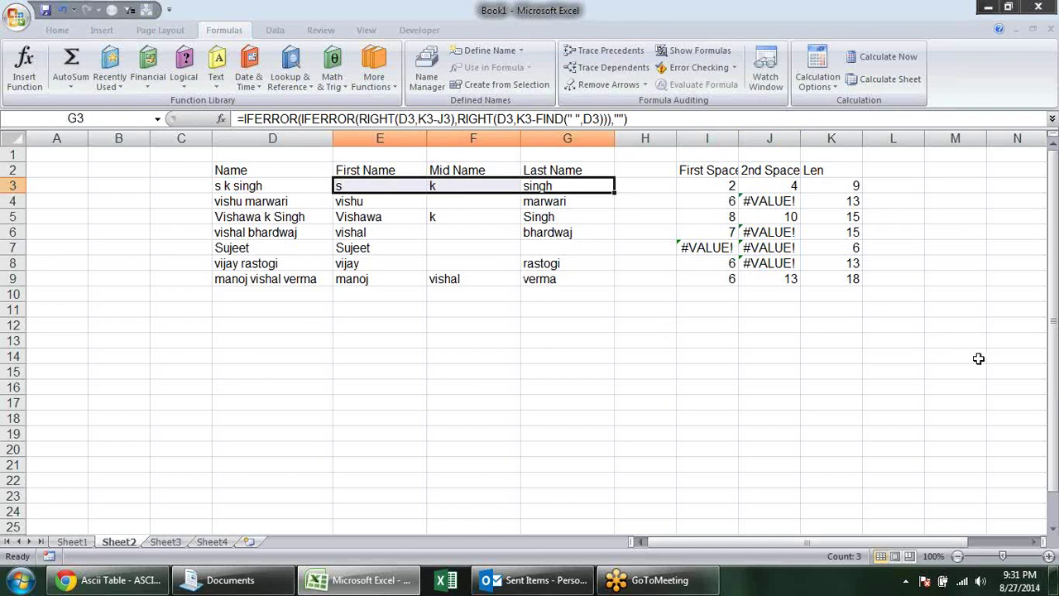
{"action": "key", "text": "ctrl+f"}
{"action": "left_click", "coordinate": [565, 236]}
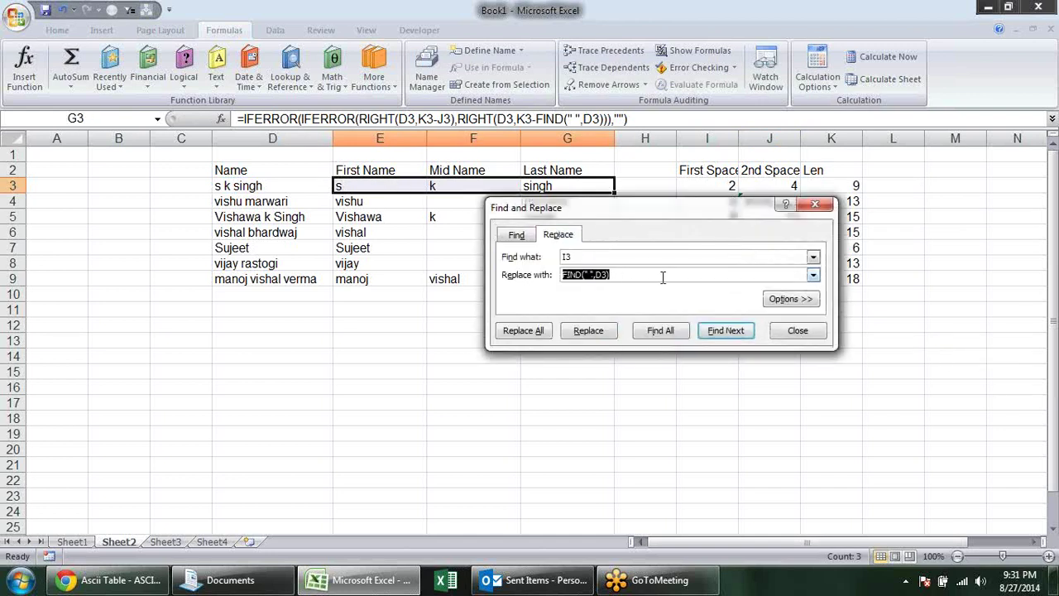
{"action": "key", "text": "ctrl+v"}
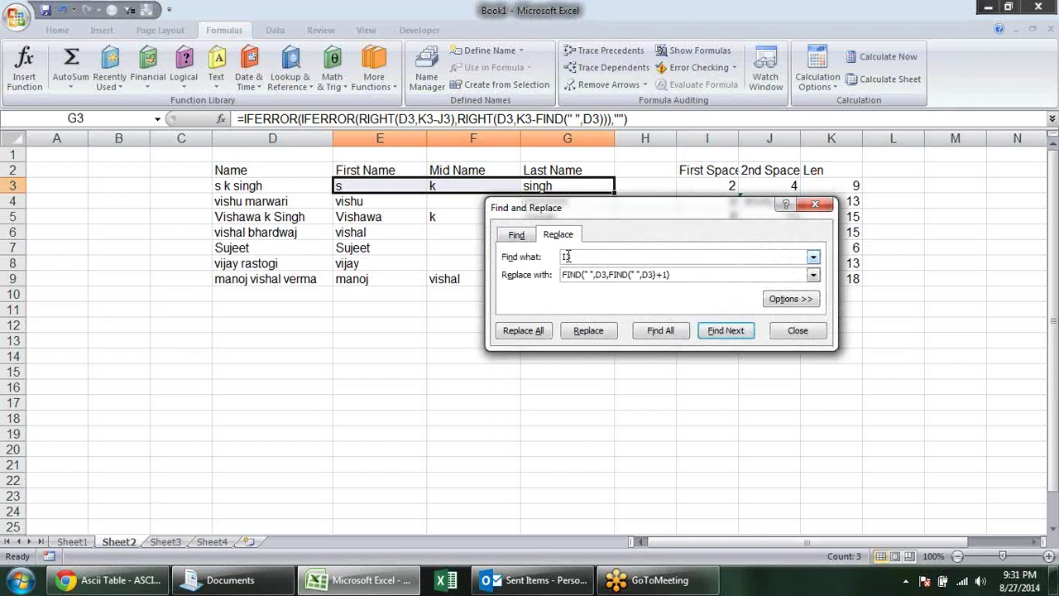
{"action": "key", "text": "BackSpace"}
{"action": "type", "text": "J"}
{"action": "left_click", "coordinate": [523, 331]}
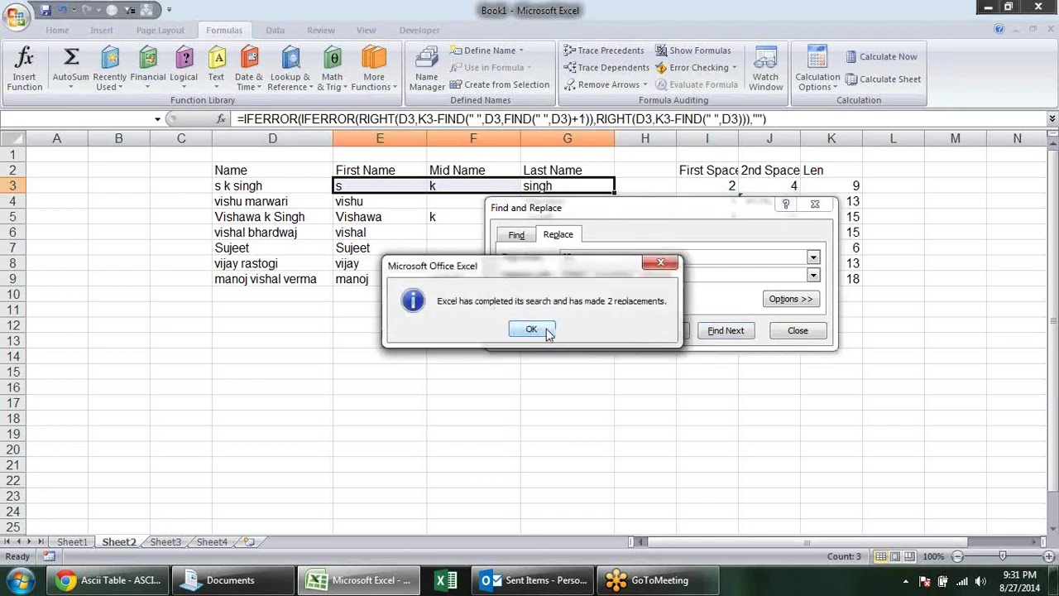
{"action": "left_click", "coordinate": [534, 329]}
{"action": "left_click", "coordinate": [800, 332]}
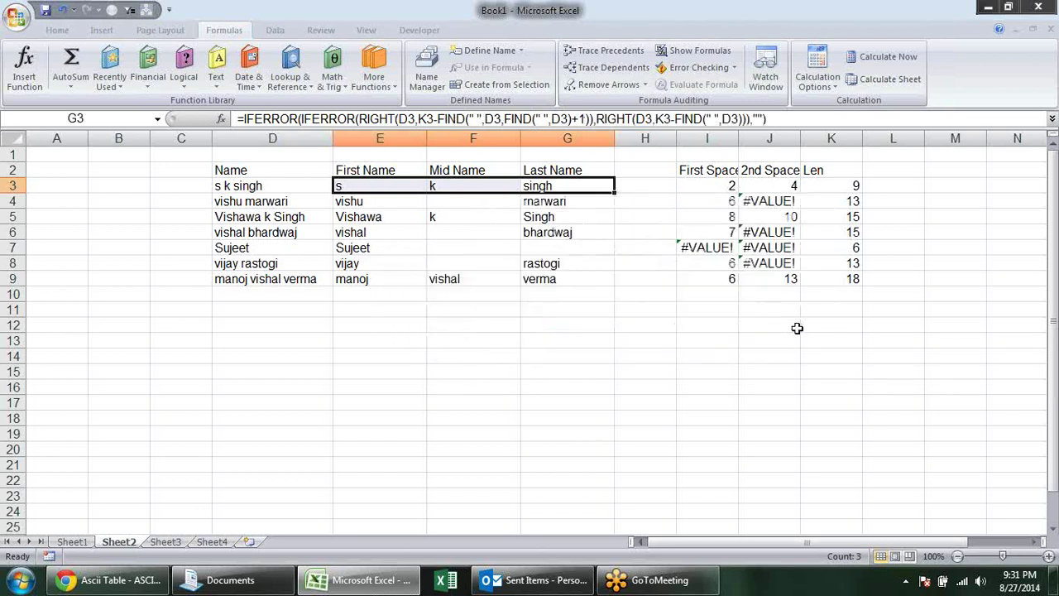
{"action": "left_click", "coordinate": [813, 187]}
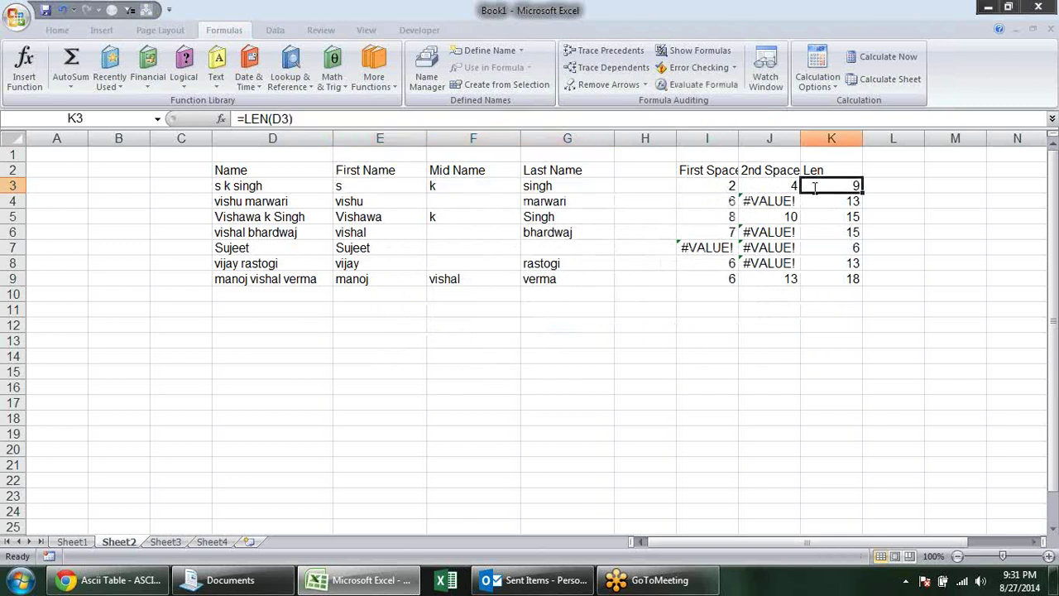
Step: Copy LEN(D3) from K3 and replace every K3 reference in E3:G3 with it
{"action": "double_click", "coordinate": [815, 187]}
{"action": "left_click_drag", "start_coordinate": [858, 184], "coordinate": [811, 185]}
{"action": "key", "text": "ctrl+c"}
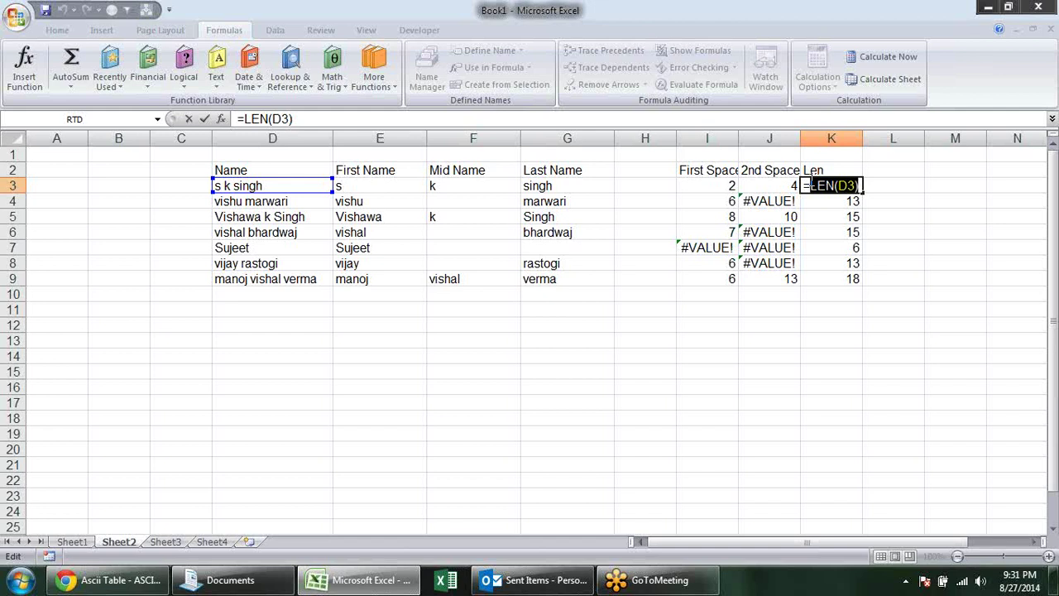
{"action": "key", "text": "Escape"}
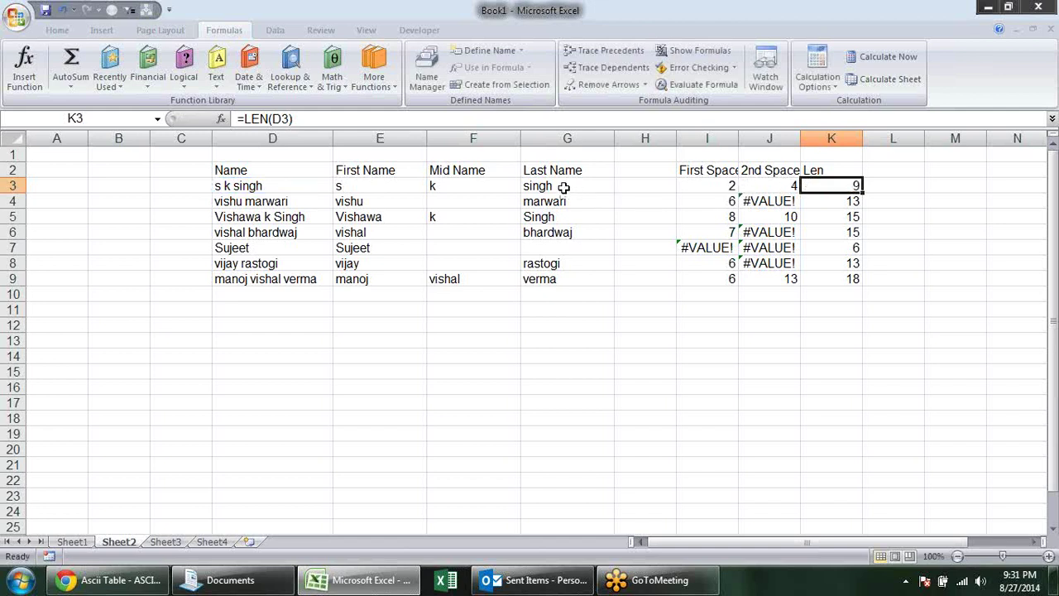
{"action": "left_click_drag", "start_coordinate": [556, 186], "coordinate": [393, 187]}
{"action": "key", "text": "ctrl+f"}
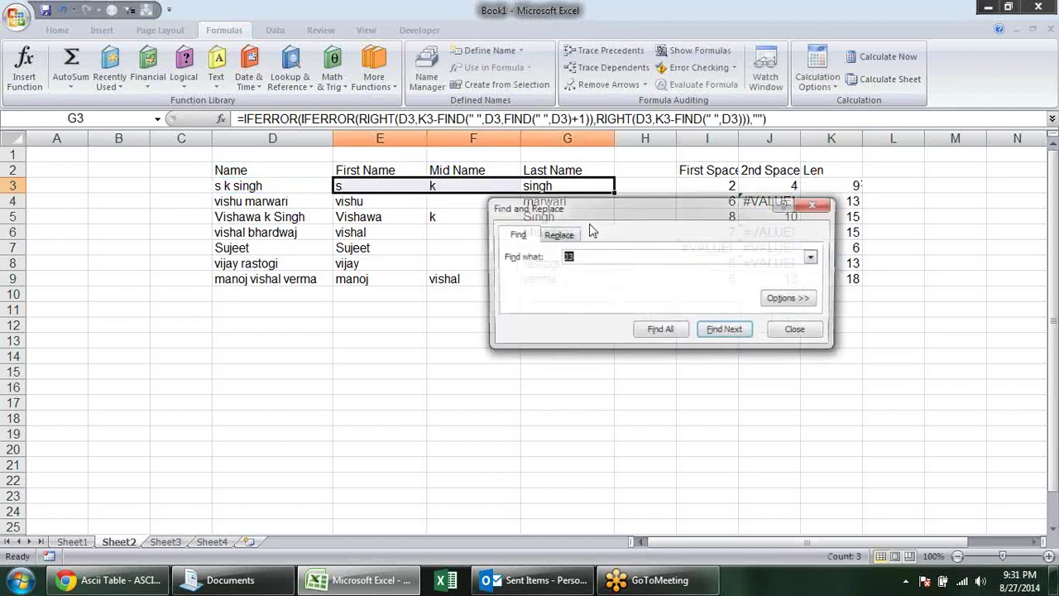
{"action": "left_click", "coordinate": [563, 235]}
{"action": "key", "text": "ctrl+v"}
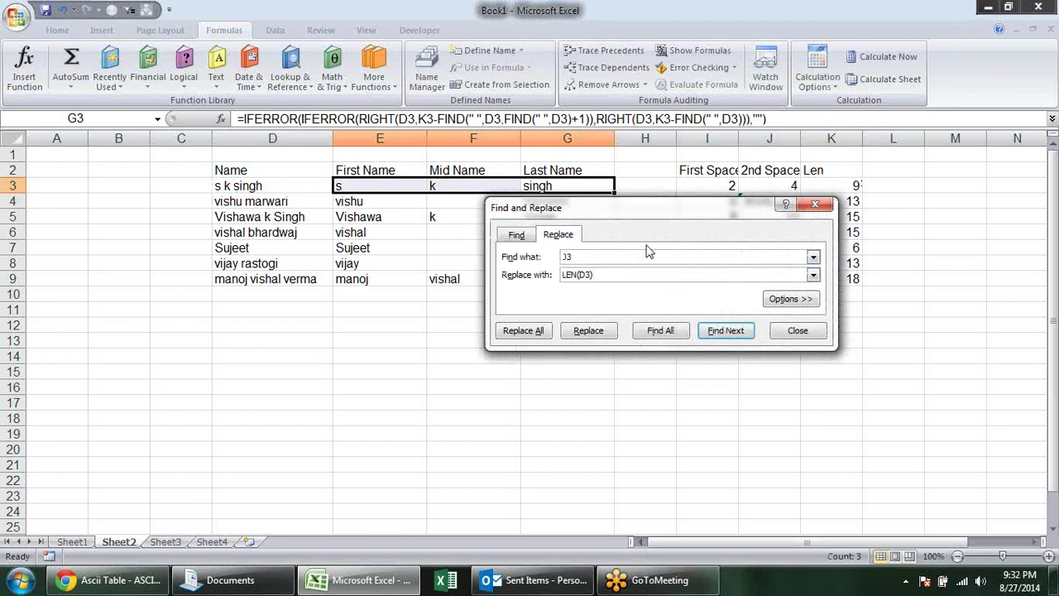
{"action": "left_click", "coordinate": [542, 330]}
{"action": "left_click", "coordinate": [546, 329]}
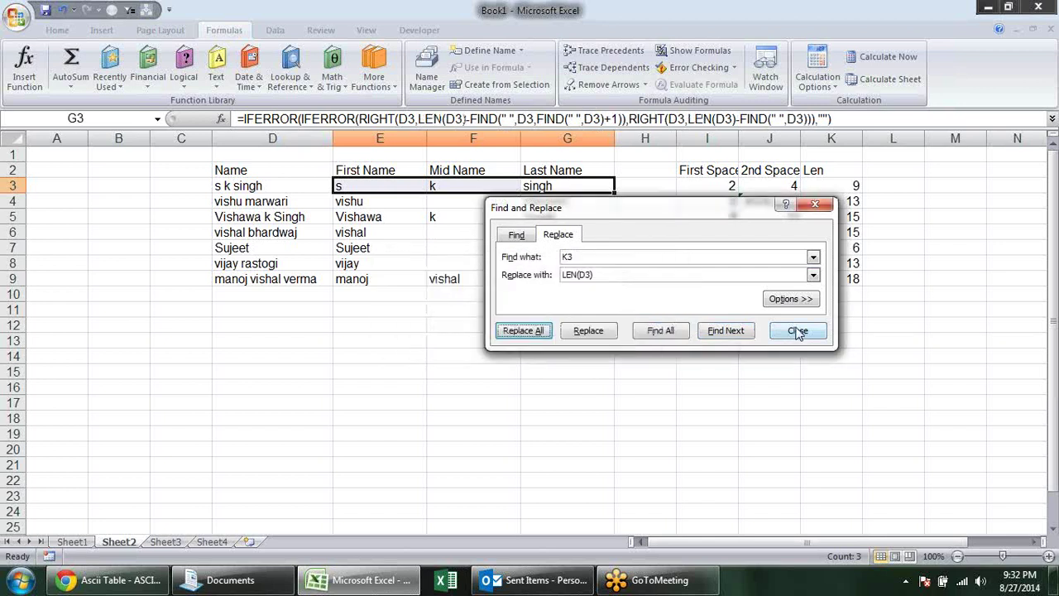
{"action": "left_click", "coordinate": [798, 331]}
Step: Review the updated E3, F3 and G3 formulas, then select helper range I2:L10
{"action": "left_click", "coordinate": [627, 308]}
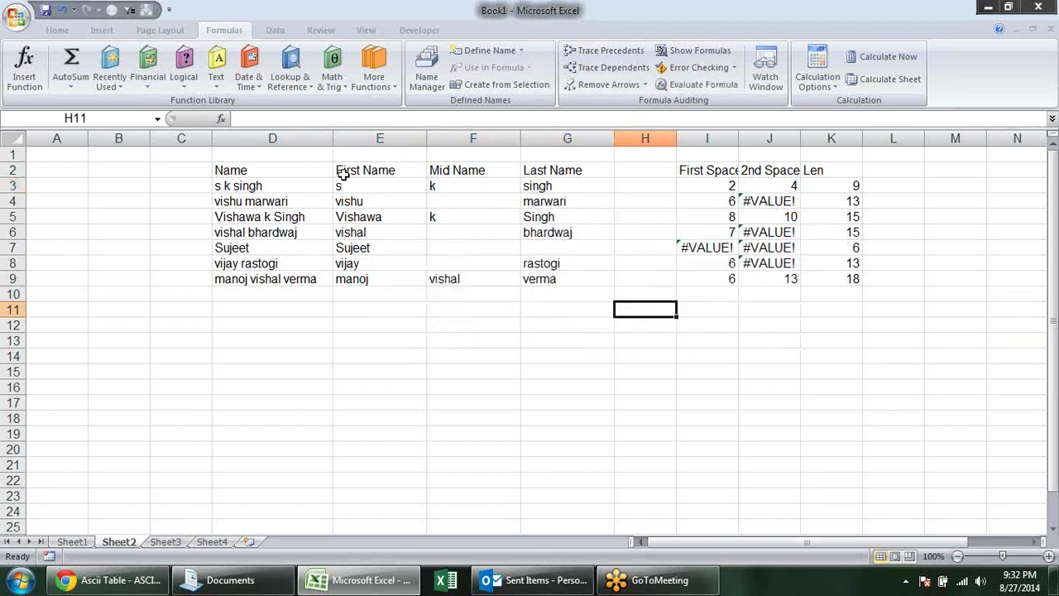
{"action": "double_click", "coordinate": [370, 187]}
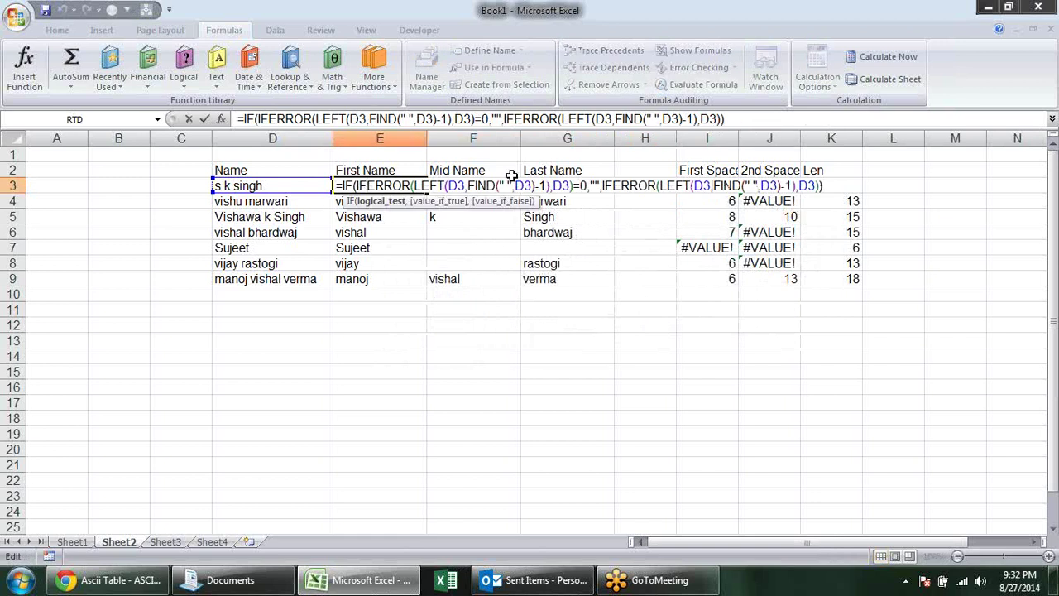
{"action": "left_click", "coordinate": [486, 185]}
{"action": "double_click", "coordinate": [487, 186]}
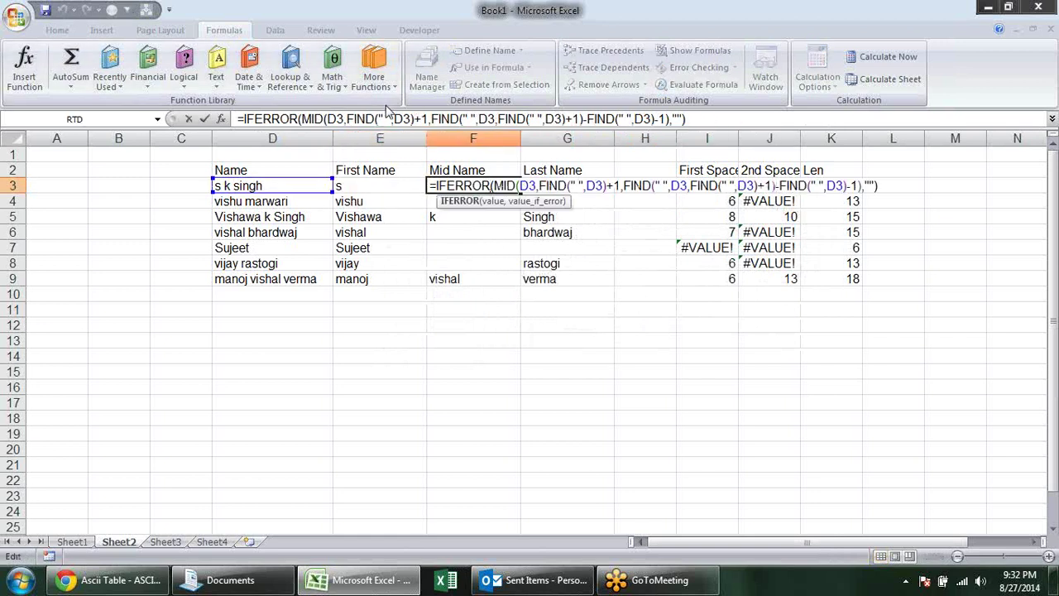
{"action": "key", "text": "Escape"}
{"action": "left_click", "coordinate": [581, 182]}
{"action": "double_click", "coordinate": [583, 182]}
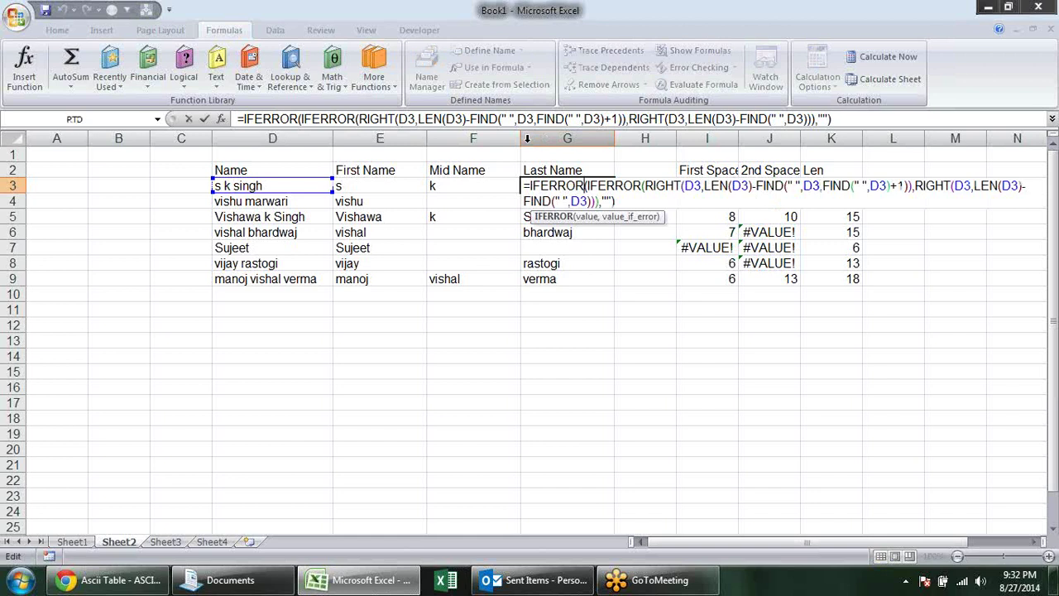
{"action": "key", "text": "Escape"}
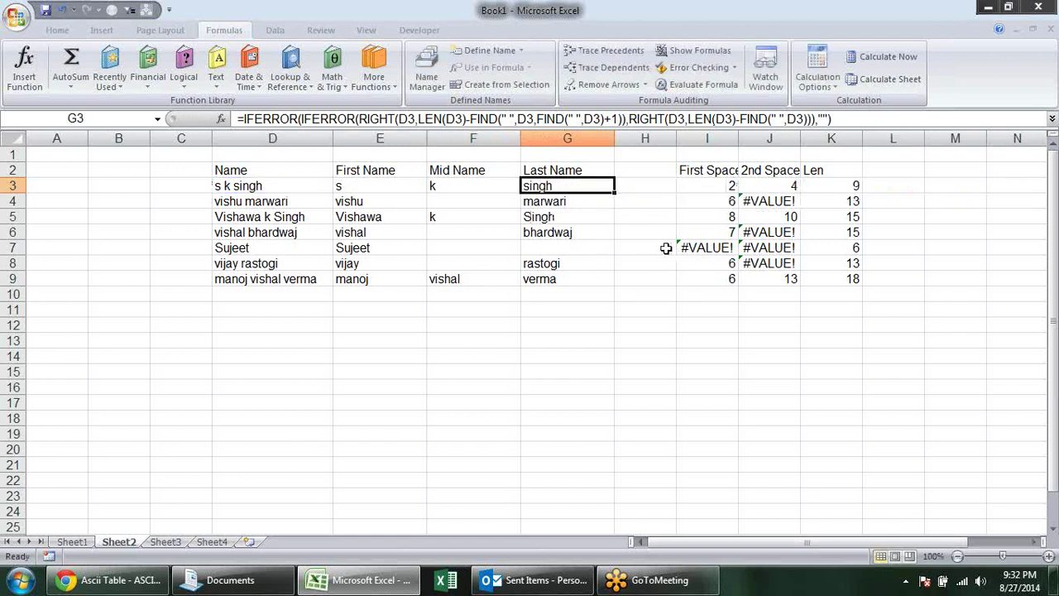
{"action": "left_click_drag", "start_coordinate": [699, 170], "coordinate": [873, 287]}
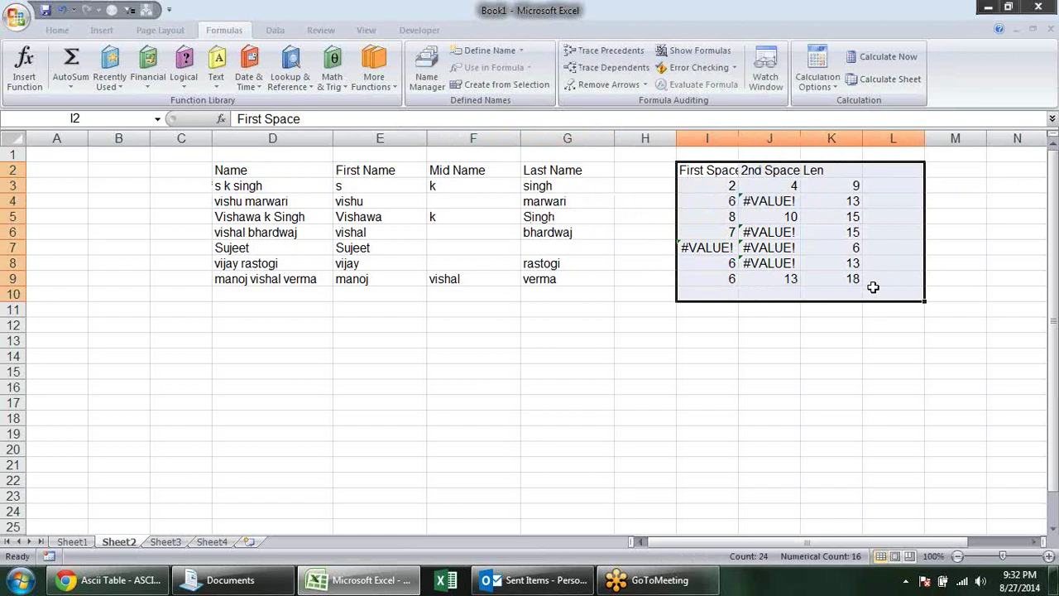
Step: Delete the I2:L10 helper columns and fill the E3:G3 name formulas down the table
{"action": "key", "text": "Delete"}
{"action": "left_click", "coordinate": [769, 366]}
{"action": "mouse_move", "coordinate": [397, 186]}
{"action": "left_mouse_down"}
{"action": "mouse_move", "coordinate": [568, 184]}
{"action": "mouse_move", "coordinate": [607, 357]}
{"action": "left_mouse_up"}
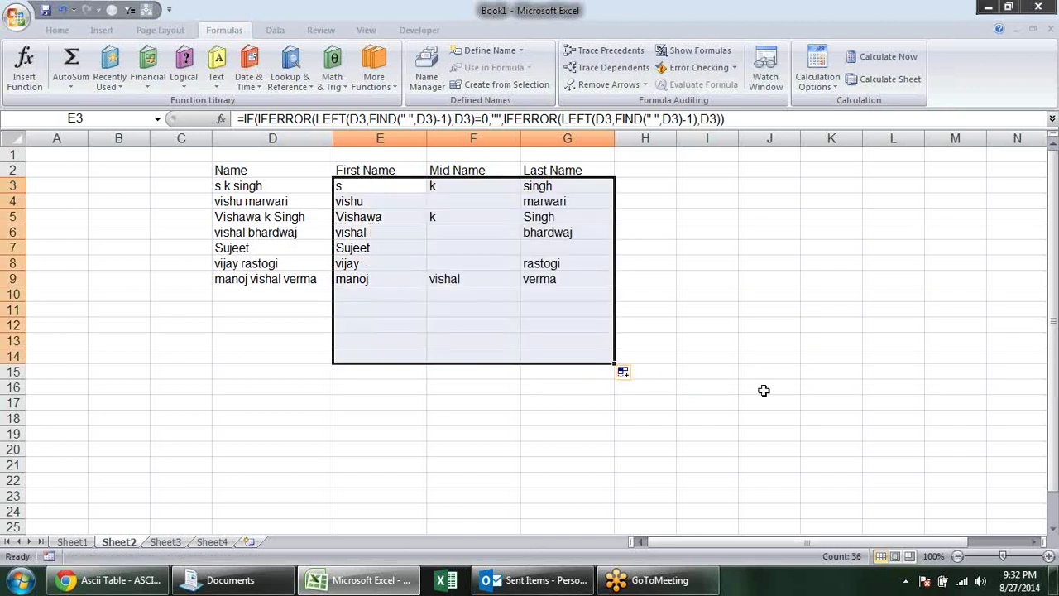
{"action": "left_click", "coordinate": [766, 386]}
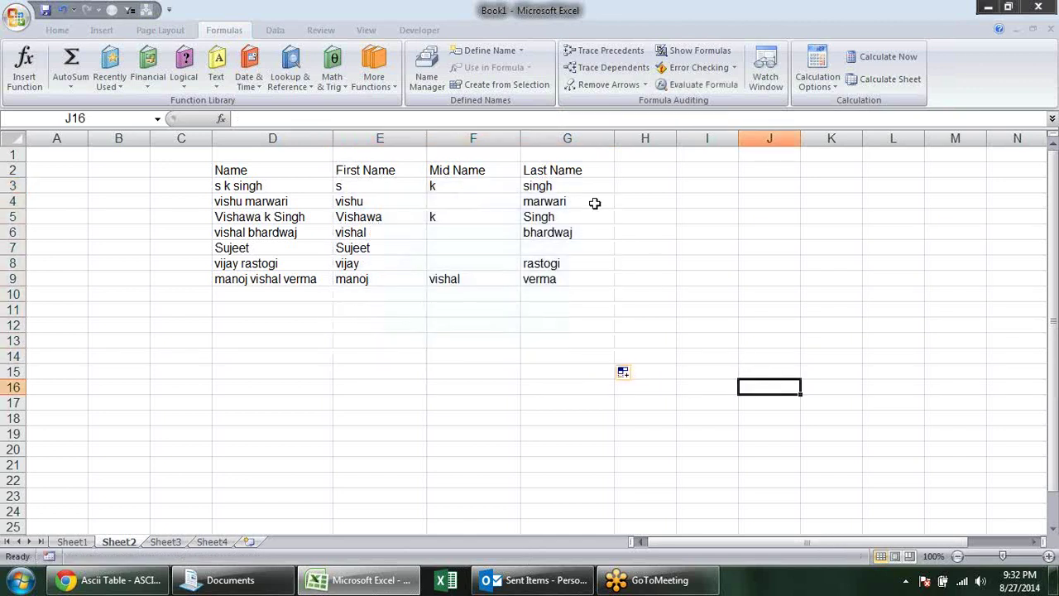
Step: Verify the first, mid and last name results across rows 3 to 9
{"action": "left_click", "coordinate": [571, 187]}
{"action": "left_click", "coordinate": [553, 247]}
{"action": "left_click", "coordinate": [466, 199]}
{"action": "left_click", "coordinate": [463, 184]}
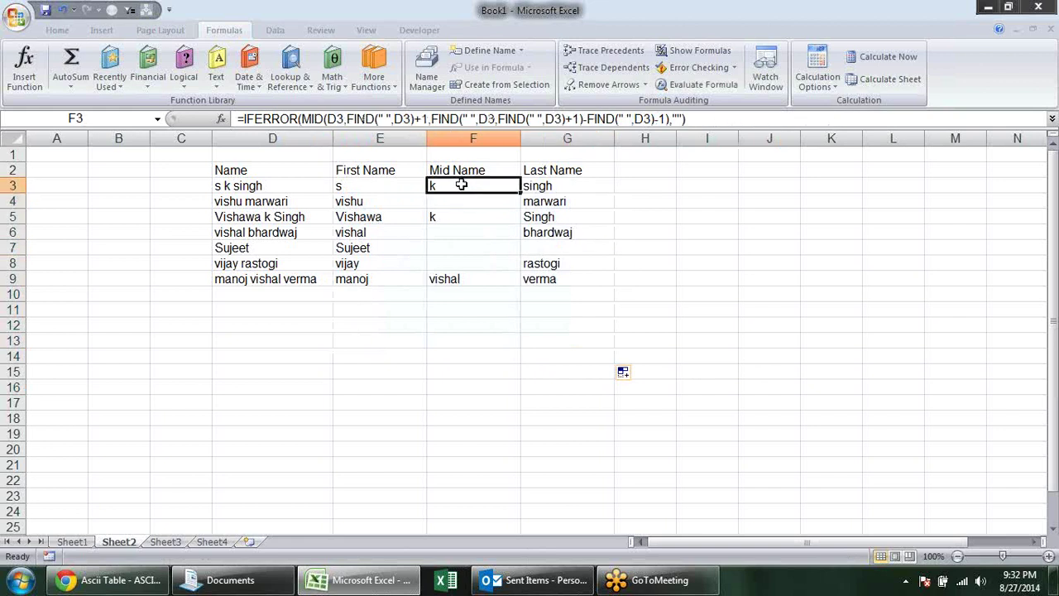
{"action": "left_click", "coordinate": [400, 190]}
{"action": "left_click", "coordinate": [397, 215]}
{"action": "left_click", "coordinate": [406, 251]}
{"action": "left_click", "coordinate": [410, 285]}
{"action": "left_click", "coordinate": [437, 283]}
{"action": "left_click", "coordinate": [580, 283]}
{"action": "left_click", "coordinate": [575, 237]}
{"action": "left_click", "coordinate": [585, 183]}
{"action": "left_click", "coordinate": [569, 248]}
{"action": "left_click", "coordinate": [585, 284]}
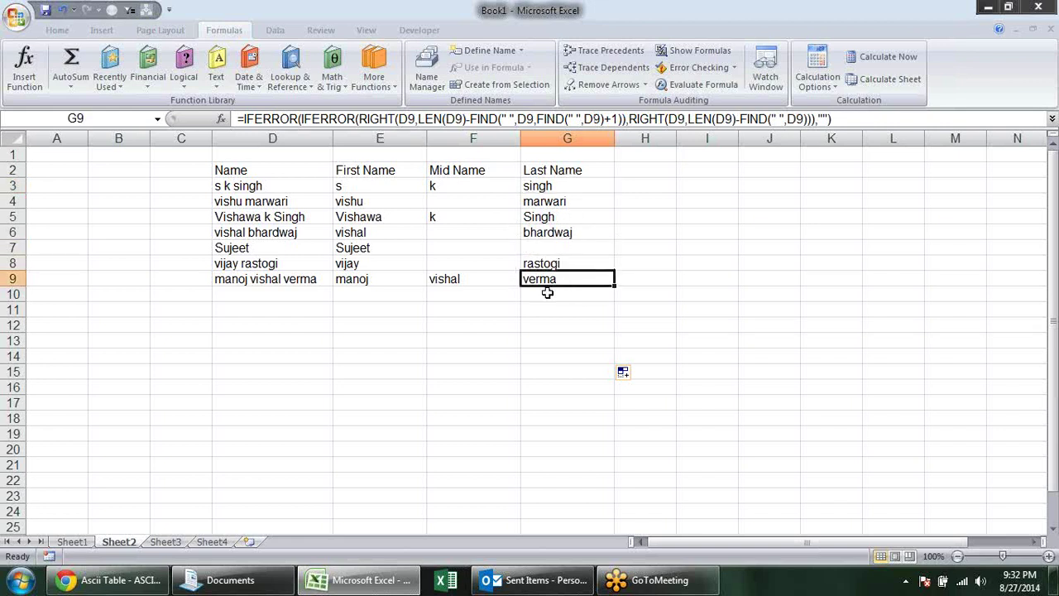
{"action": "left_click", "coordinate": [274, 264]}
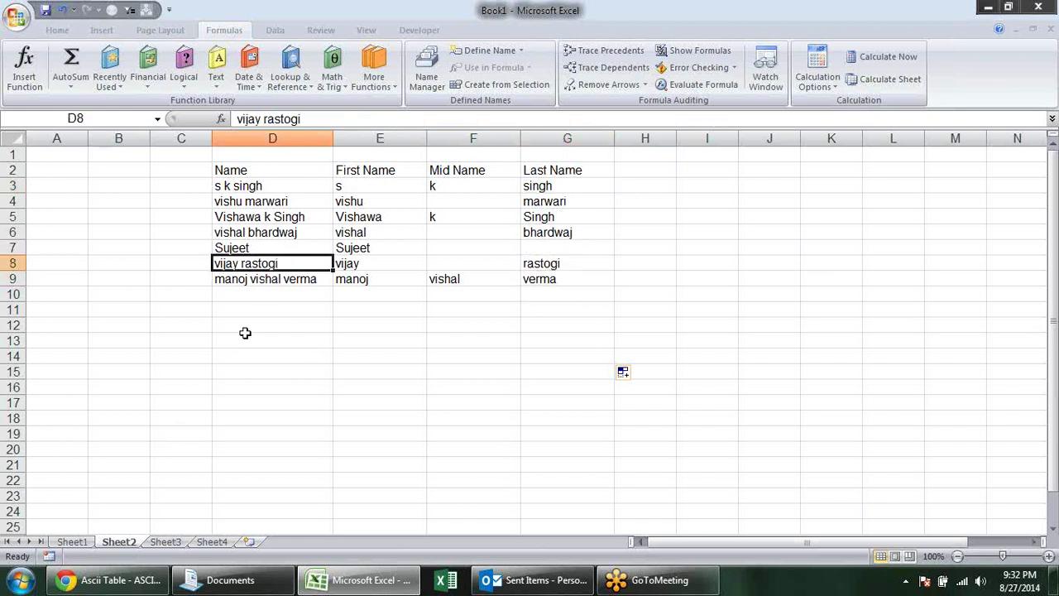
{"action": "left_click", "coordinate": [248, 313]}
{"action": "left_click", "coordinate": [320, 217]}
{"action": "left_click", "coordinate": [388, 213]}
{"action": "left_click", "coordinate": [495, 208]}
{"action": "left_click", "coordinate": [550, 209]}
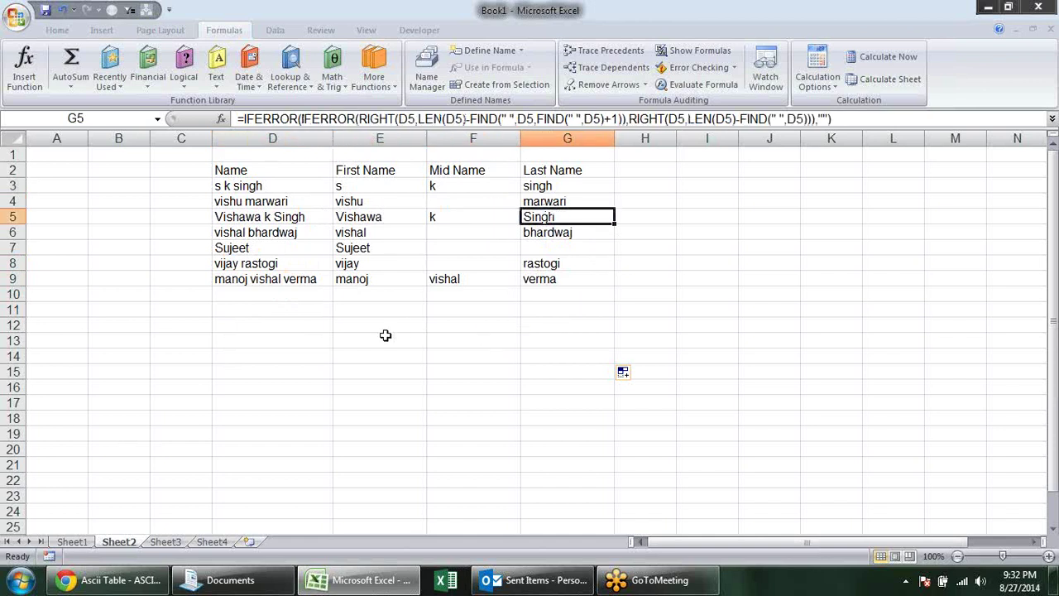
Step: Save the workbook to the Desktop as 'text'
{"action": "key", "text": "ctrl+s"}
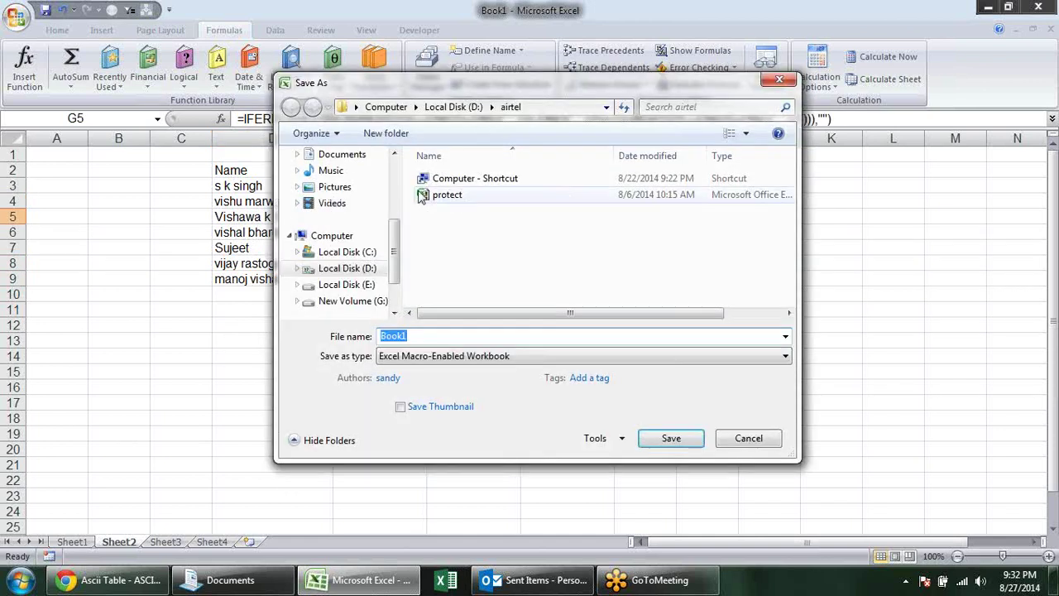
{"action": "left_click_drag", "start_coordinate": [396, 248], "coordinate": [395, 157]}
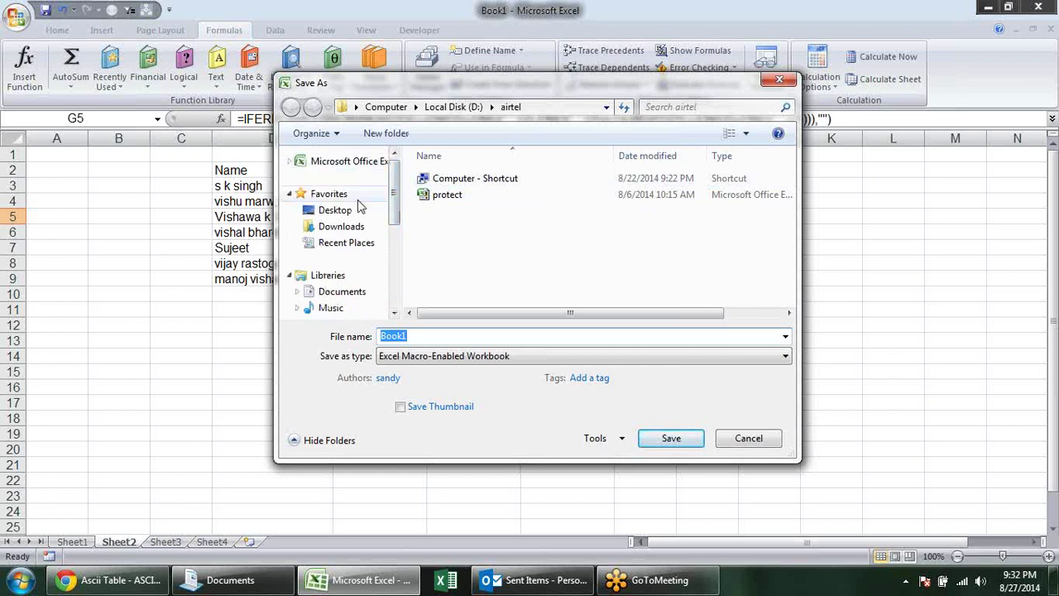
{"action": "left_click", "coordinate": [335, 210]}
{"action": "type", "text": "text"}
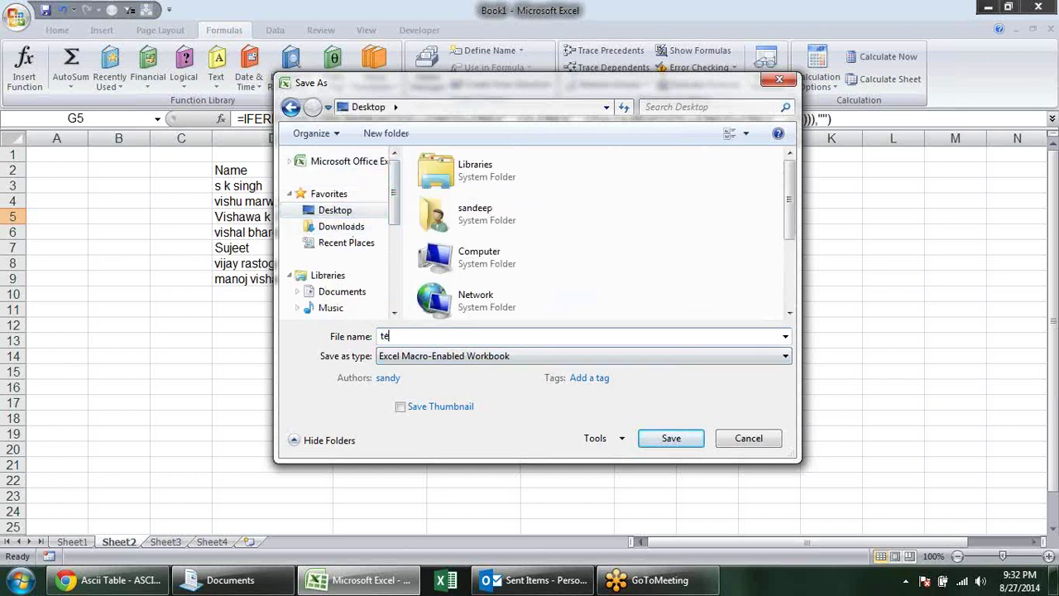
{"action": "left_click", "coordinate": [671, 439]}
Step: Browse the Text functions list, then go to Sheet1
{"action": "left_click", "coordinate": [437, 369]}
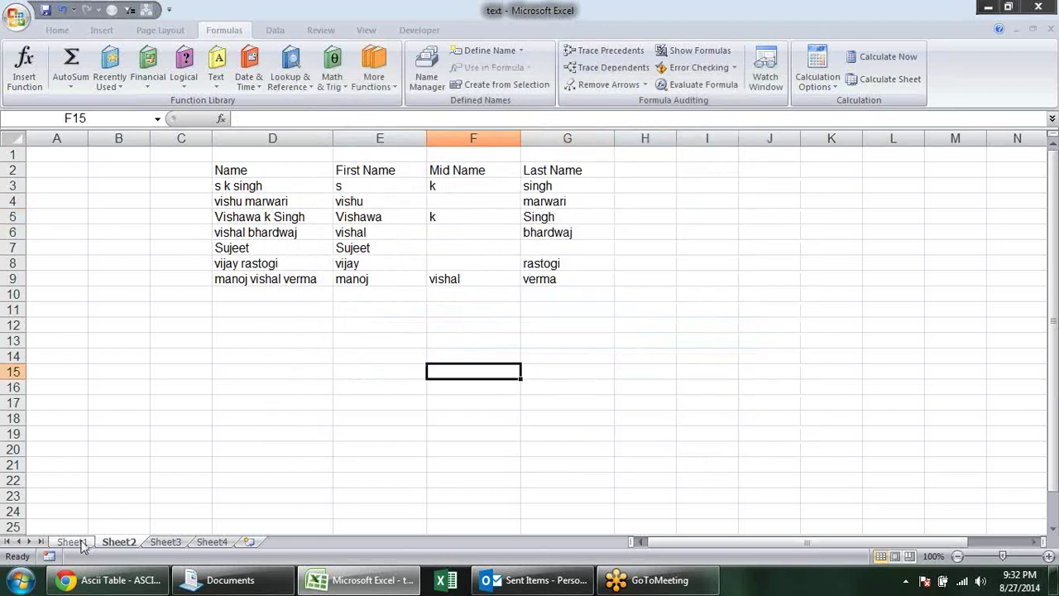
{"action": "left_click", "coordinate": [186, 402]}
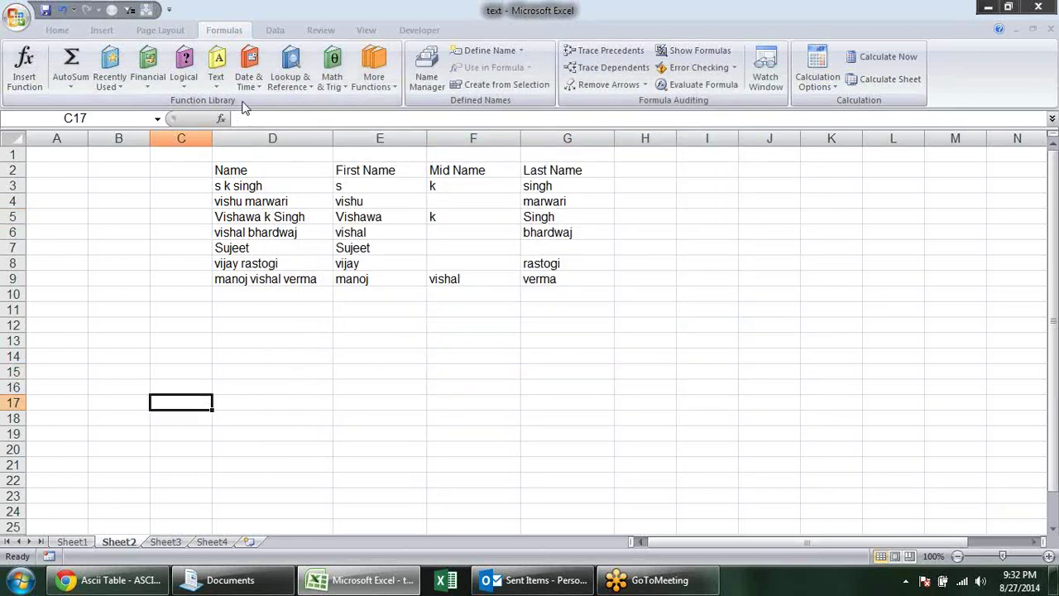
{"action": "left_click", "coordinate": [222, 79]}
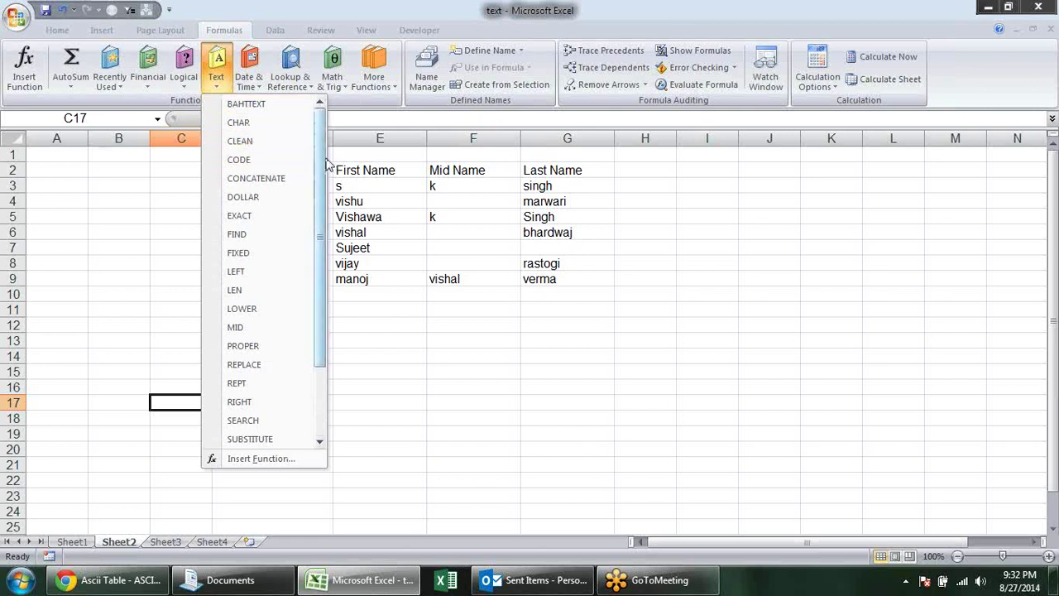
{"action": "scroll", "coordinate": [328, 182], "scroll_direction": "down", "scroll_amount": 1}
{"action": "scroll", "coordinate": [328, 182], "scroll_direction": "down", "scroll_amount": 1}
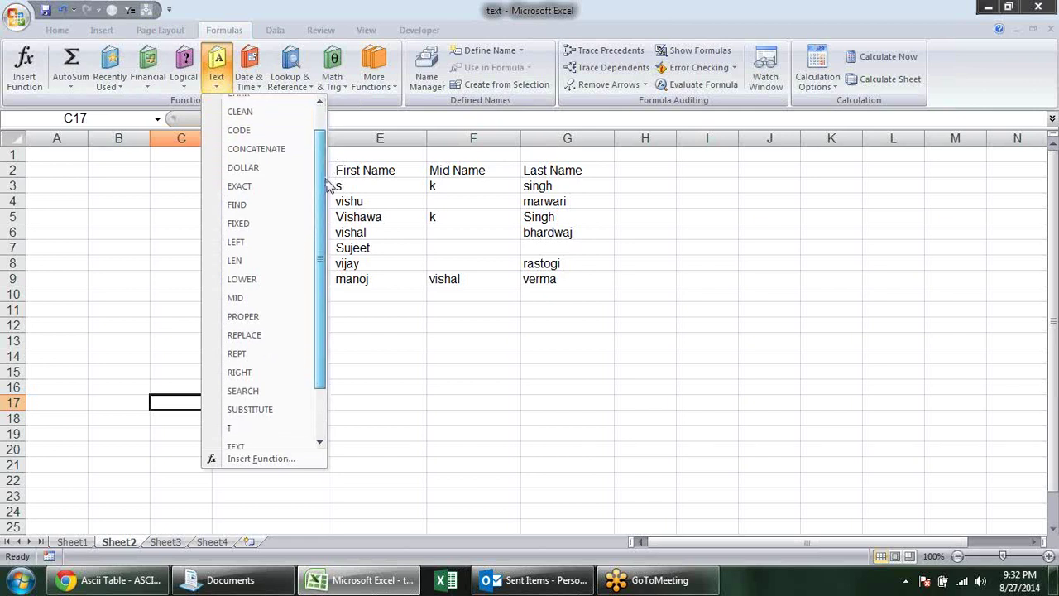
{"action": "scroll", "coordinate": [328, 207], "scroll_direction": "down", "scroll_amount": 1}
{"action": "scroll", "coordinate": [325, 265], "scroll_direction": "down", "scroll_amount": 2}
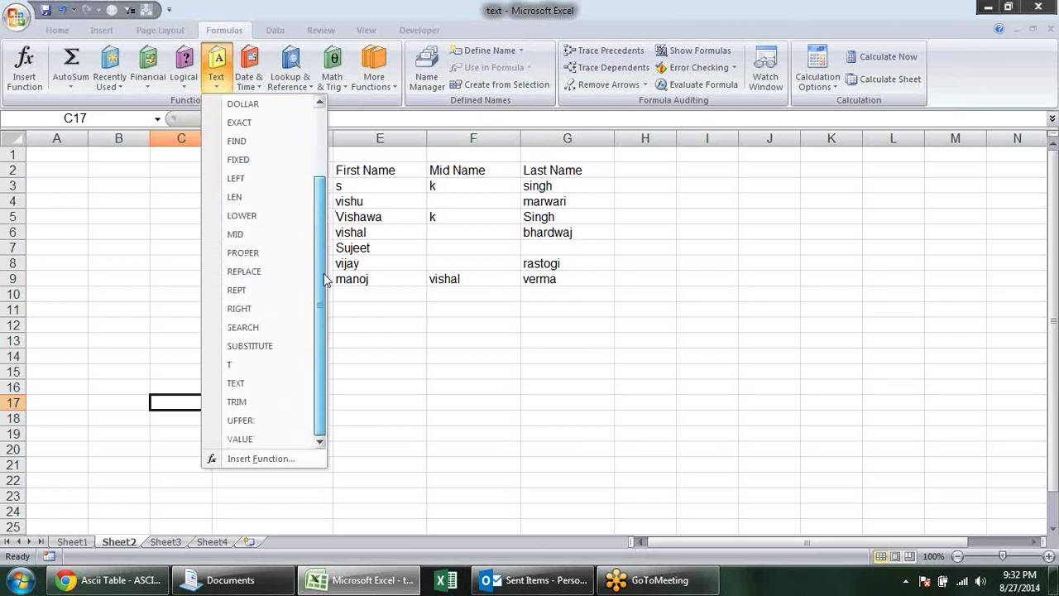
{"action": "left_click", "coordinate": [390, 338]}
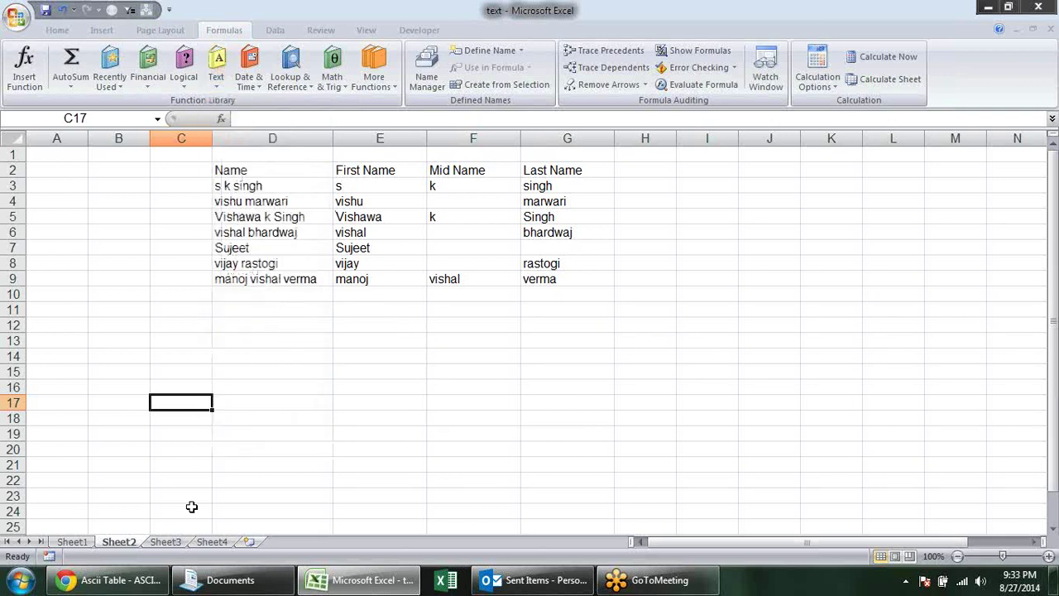
{"action": "left_click", "coordinate": [75, 542]}
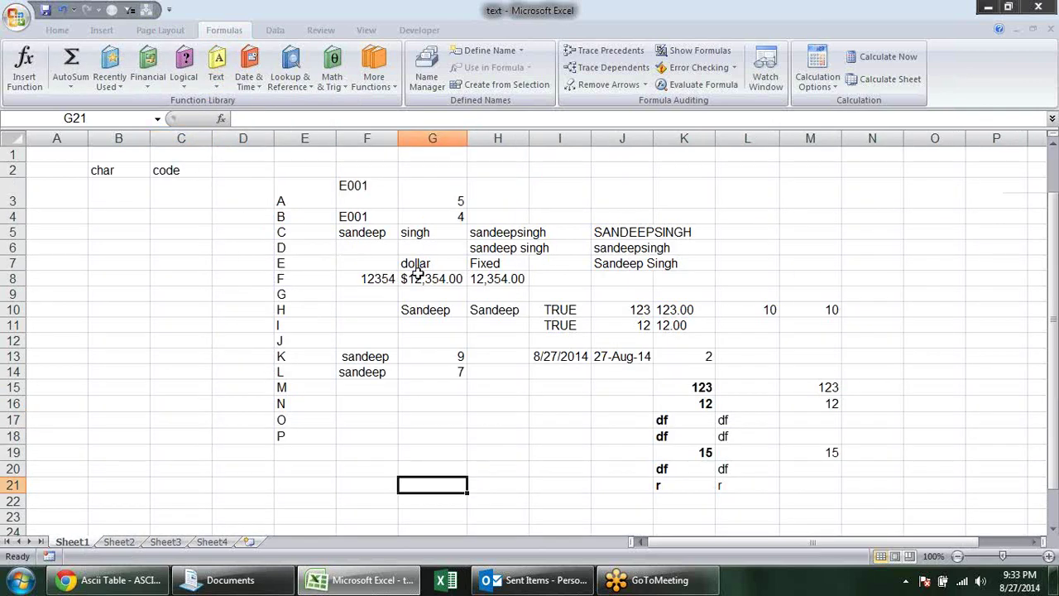
Step: Enter 'sandeep' in E22, then start and abandon a SUBSTITUTE formula in F22
{"action": "scroll", "coordinate": [418, 273], "scroll_direction": "down", "scroll_amount": 2}
{"action": "left_click", "coordinate": [326, 388]}
{"action": "type", "text": "sandeep"}
{"action": "key", "text": "Return"}
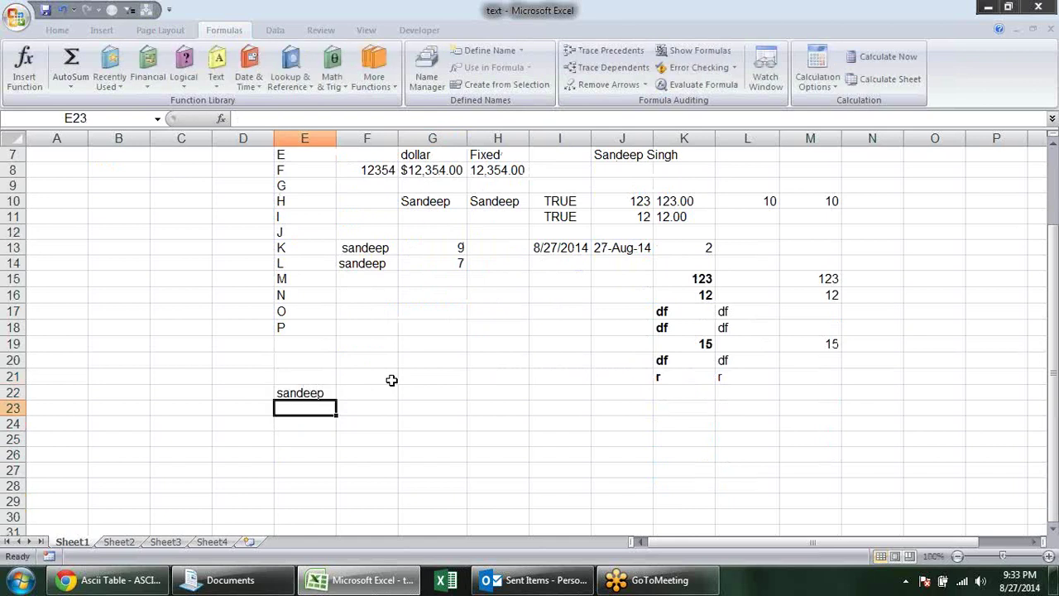
{"action": "left_click", "coordinate": [392, 392]}
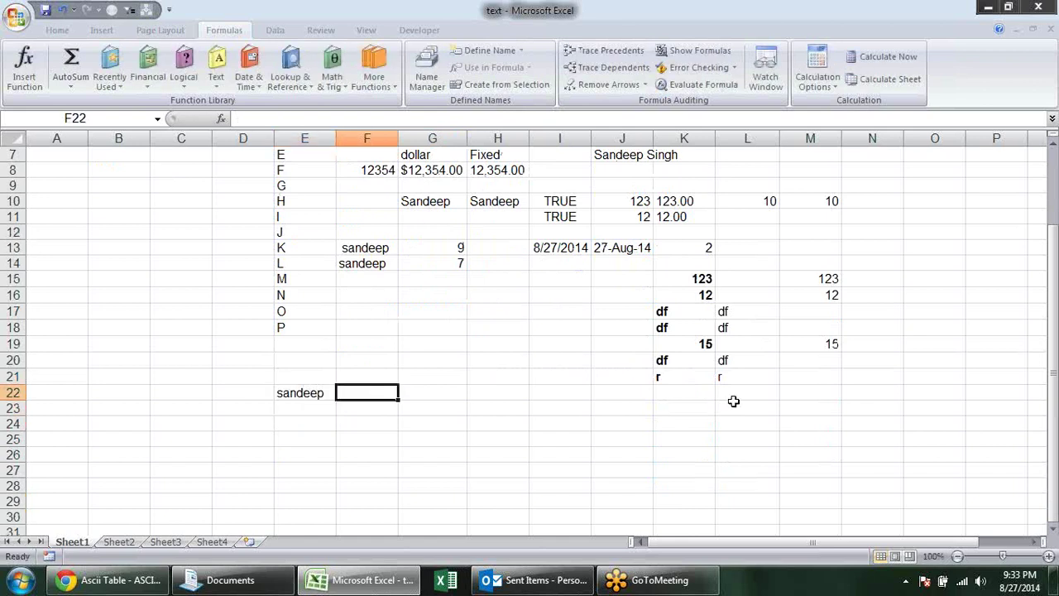
{"action": "type", "text": "=sun"}
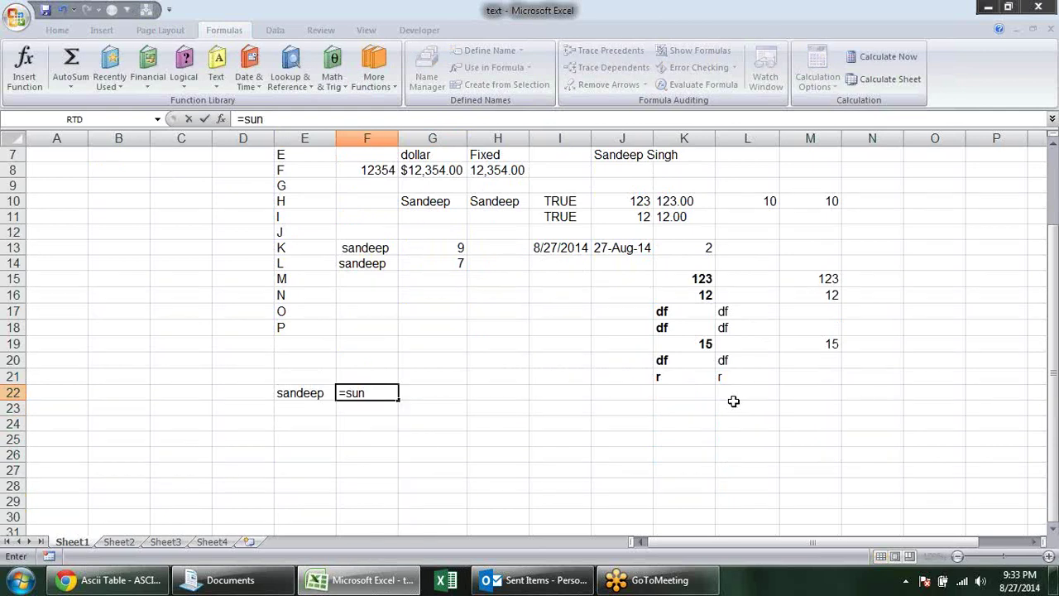
{"action": "key", "text": "BackSpace"}
{"action": "key", "text": "Tab"}
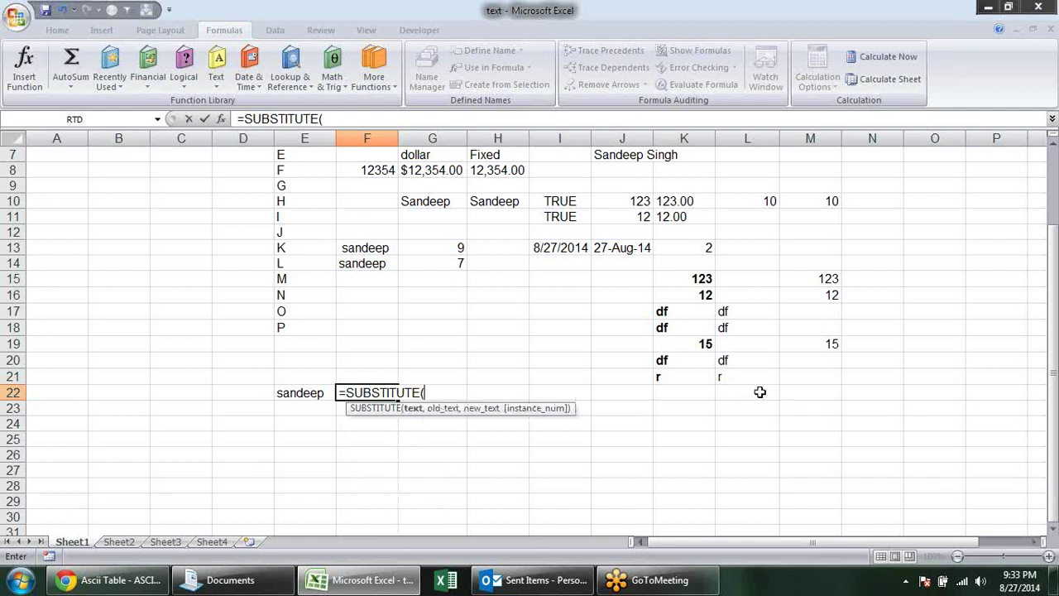
{"action": "key", "text": "Escape"}
Step: Add the headings substitute in F21 and replace in G21
{"action": "left_click", "coordinate": [385, 377]}
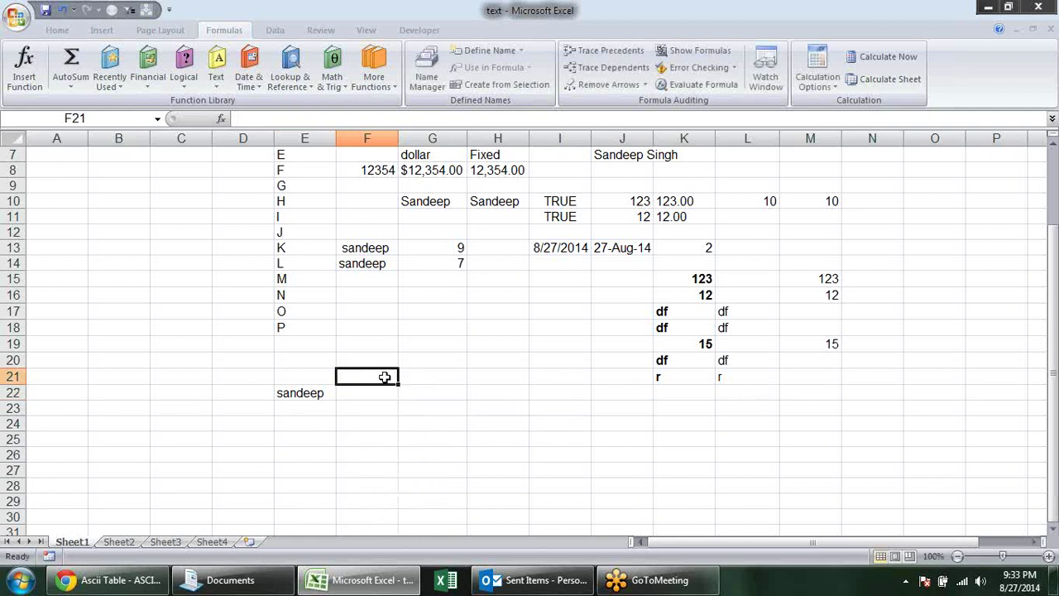
{"action": "type", "text": "substitute"}
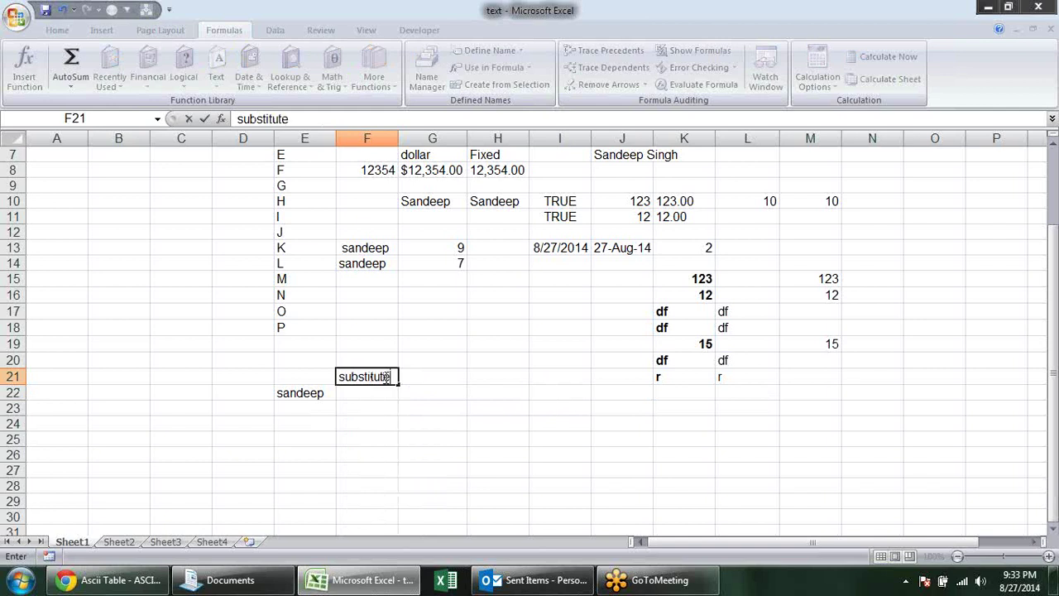
{"action": "key", "text": "Tab"}
{"action": "type", "text": "replace"}
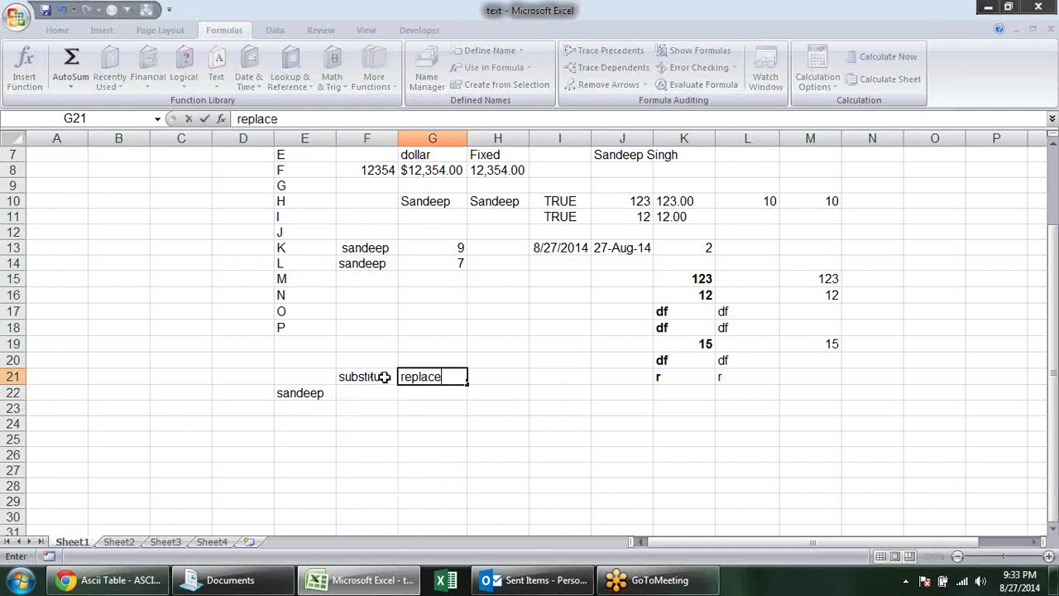
{"action": "key", "text": "Return"}
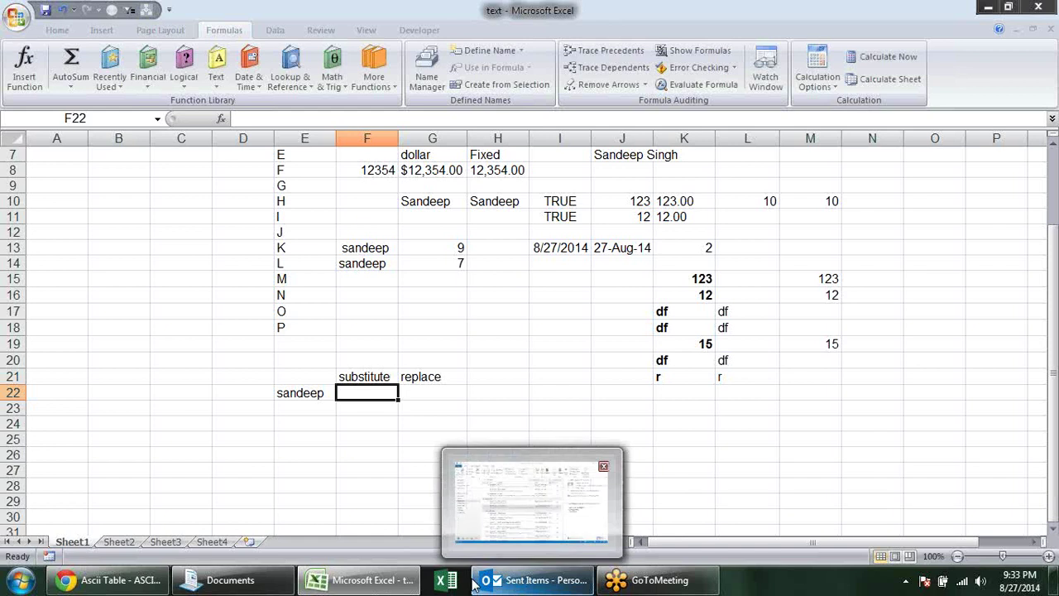
{"action": "type", "text": "="}
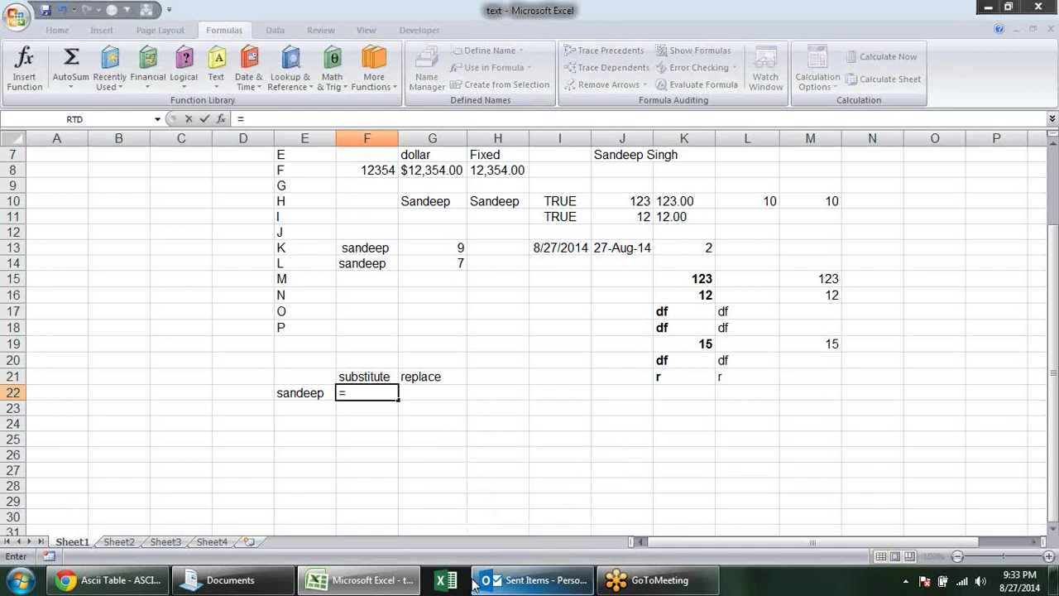
{"action": "type", "text": "su"}
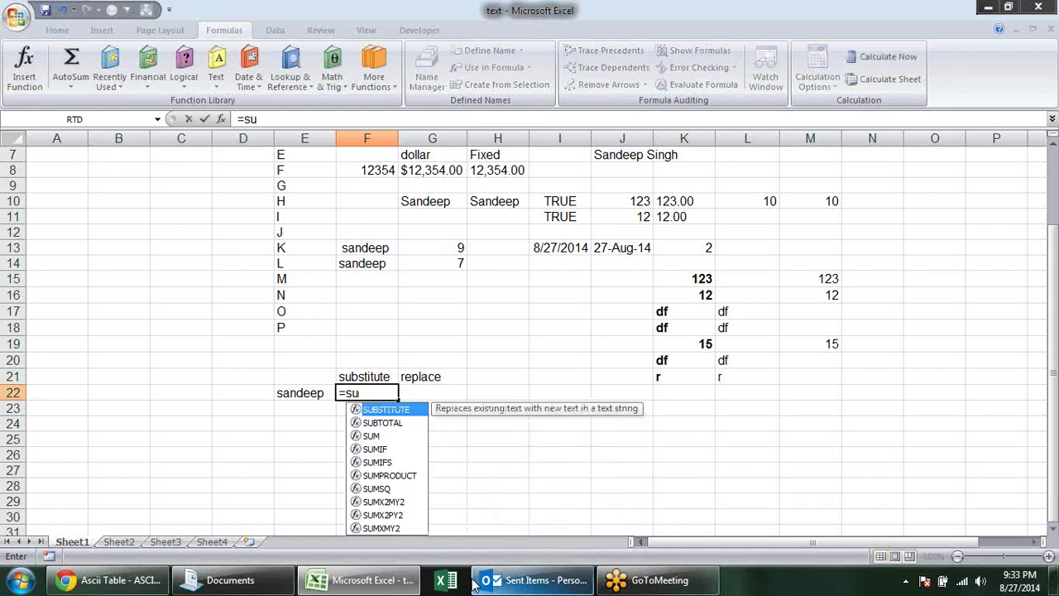
Step: Enter =SUBSTITUTE(E22,"a","o") in F22 so sandeep becomes sondeep
{"action": "key", "text": "Tab"}
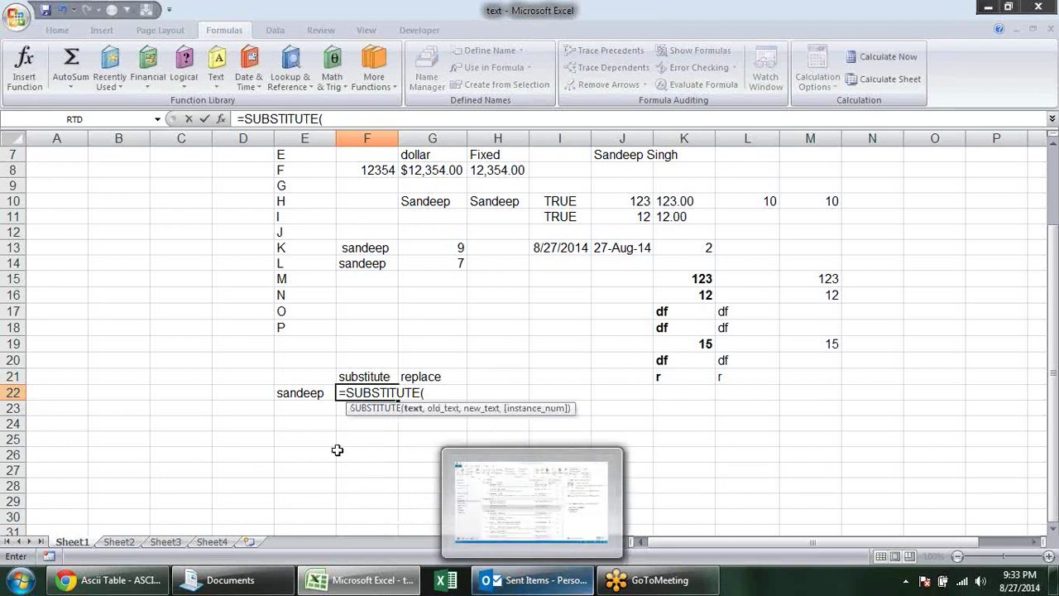
{"action": "left_click", "coordinate": [308, 392]}
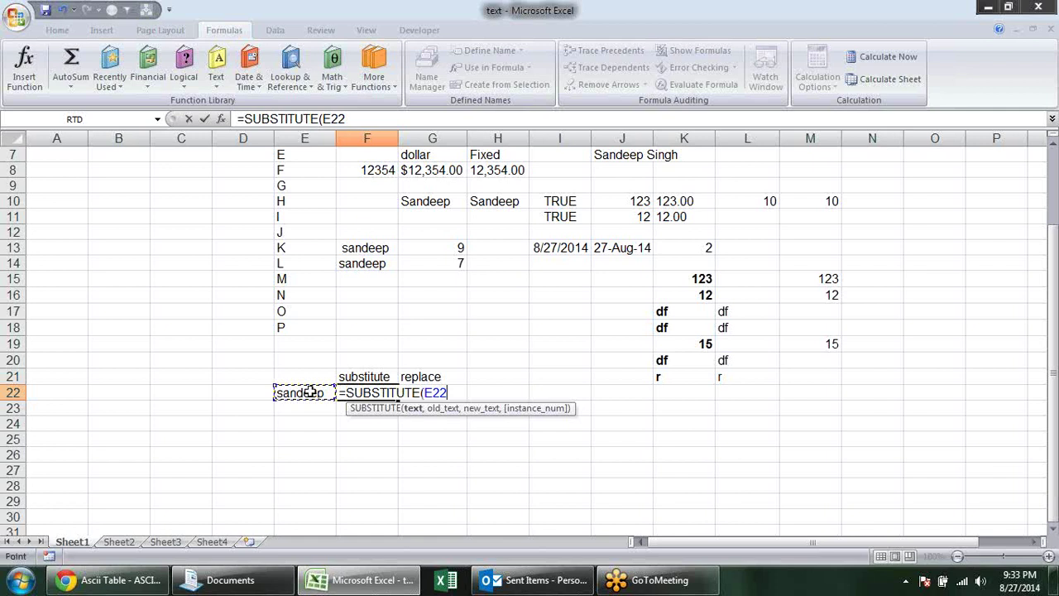
{"action": "type", "text": ",\""}
{"action": "type", "text": "a\""}
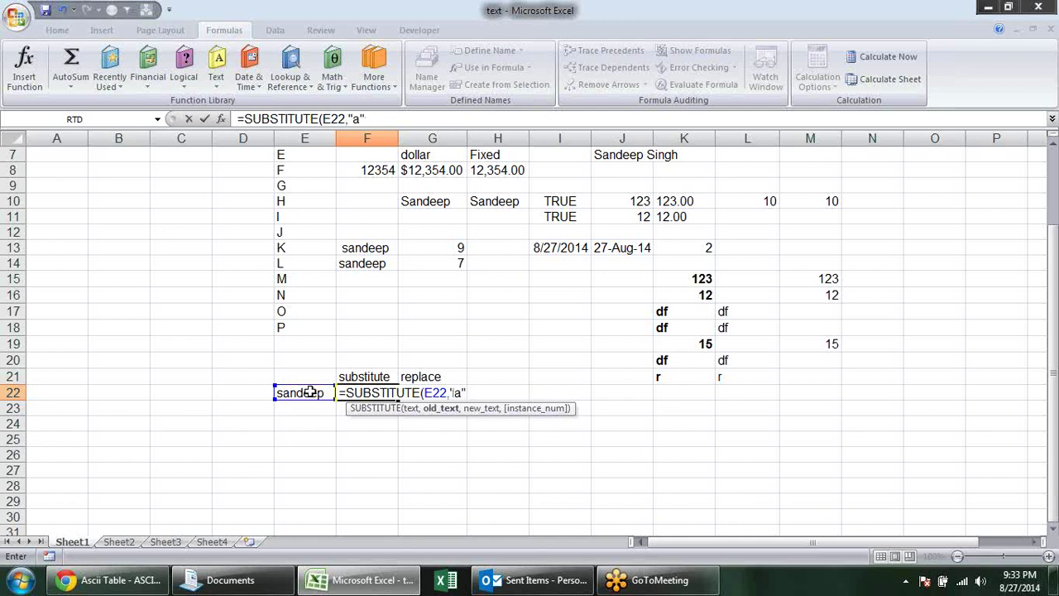
{"action": "type", "text": ","}
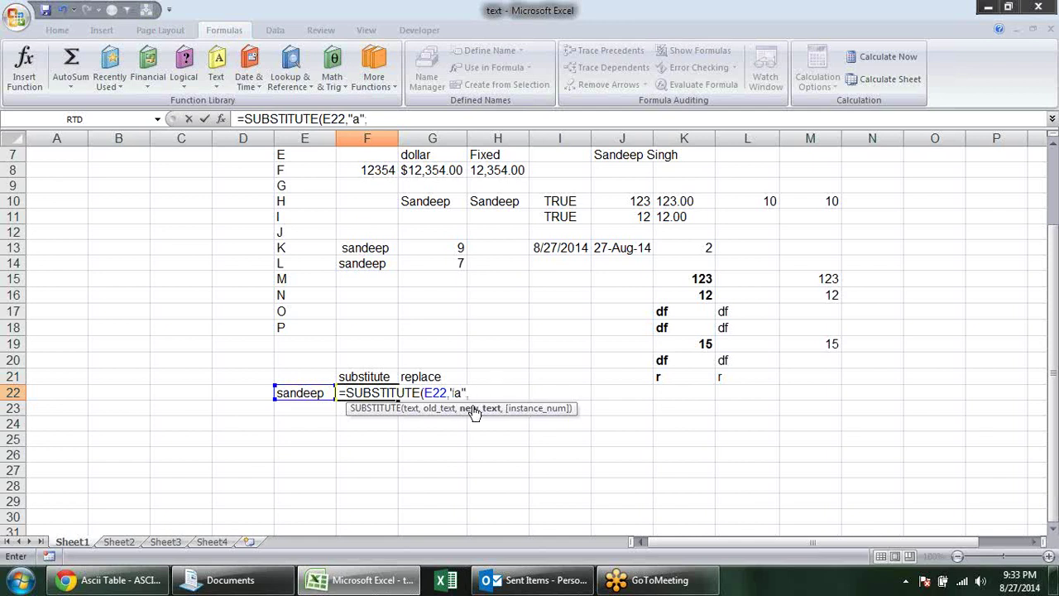
{"action": "left_click", "coordinate": [438, 409]}
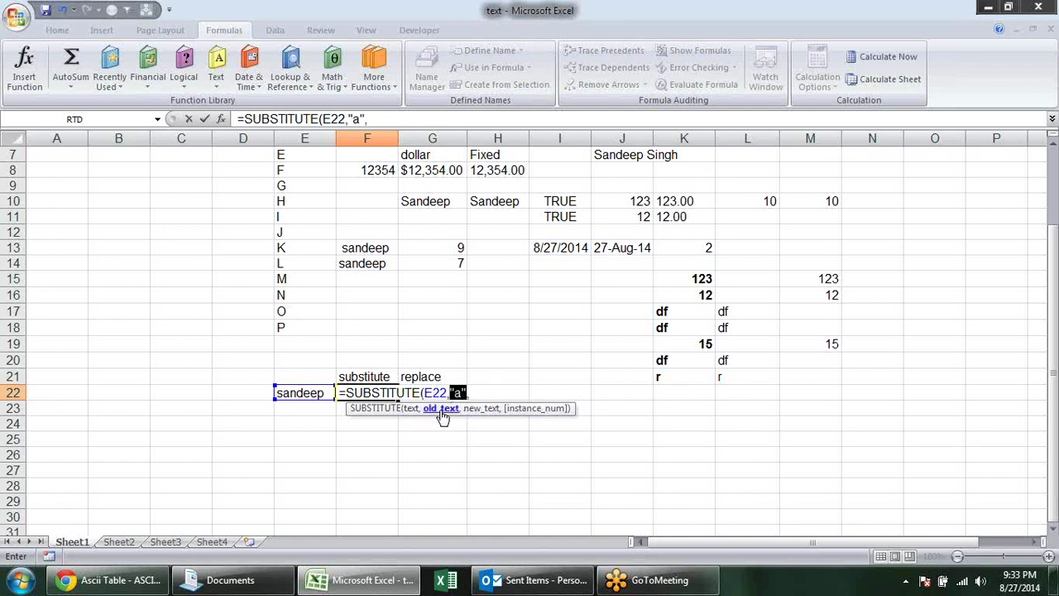
{"action": "left_click", "coordinate": [411, 408]}
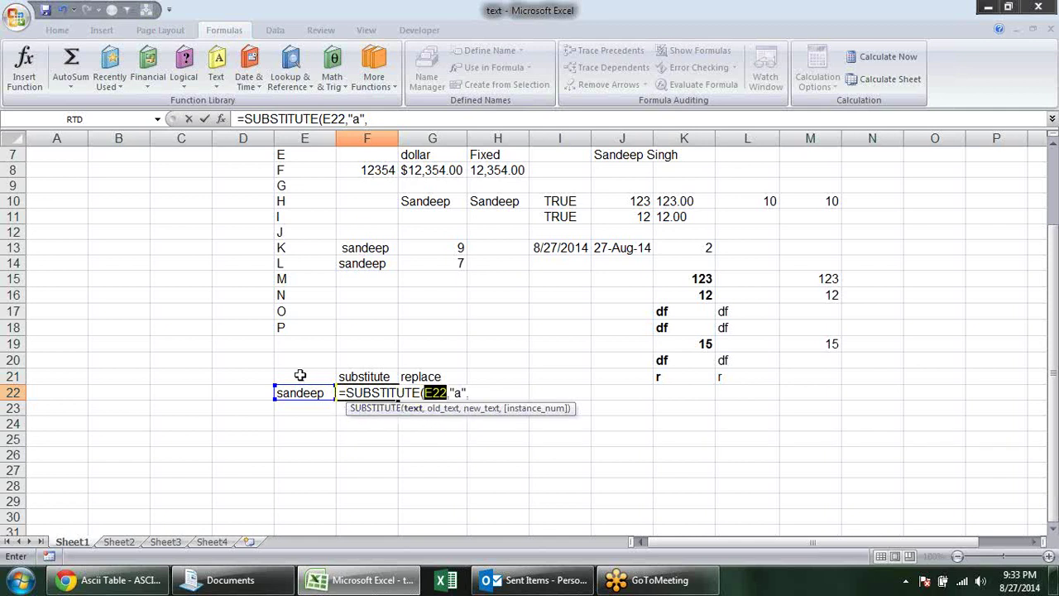
{"action": "left_click", "coordinate": [440, 408]}
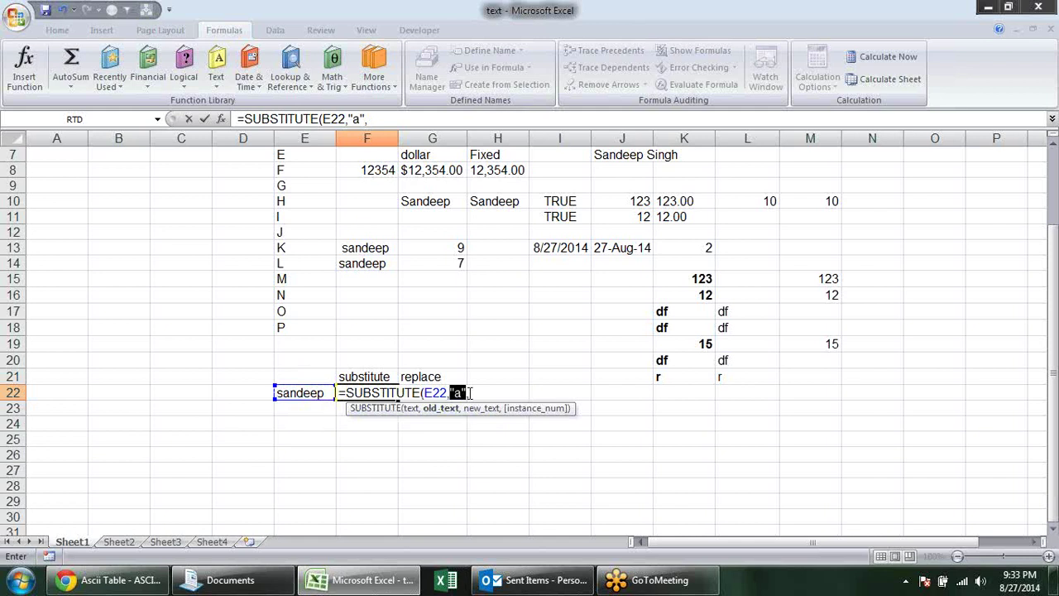
{"action": "left_click", "coordinate": [483, 410]}
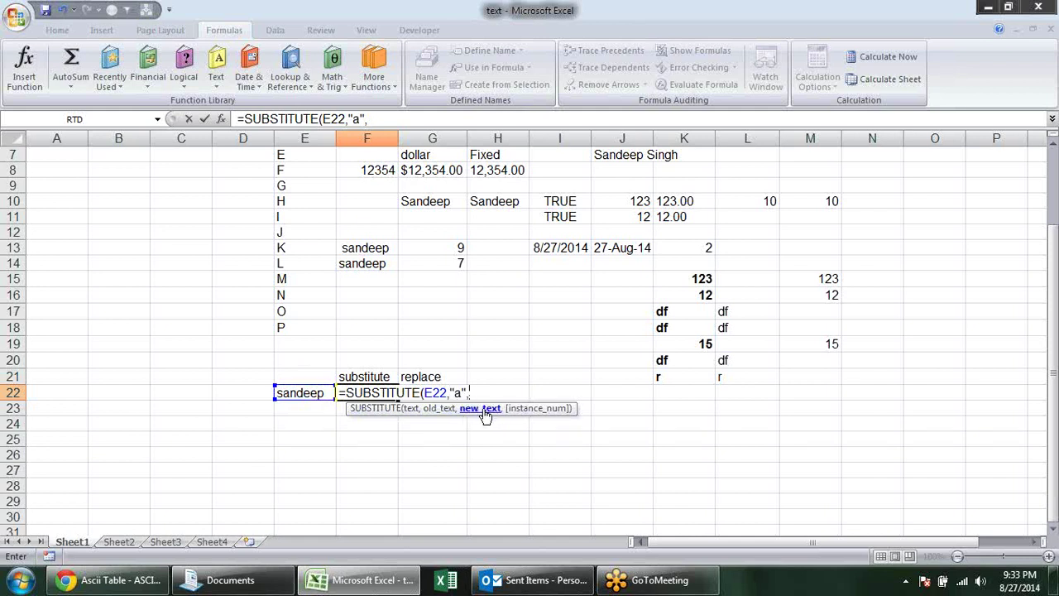
{"action": "type", "text": "\"o"}
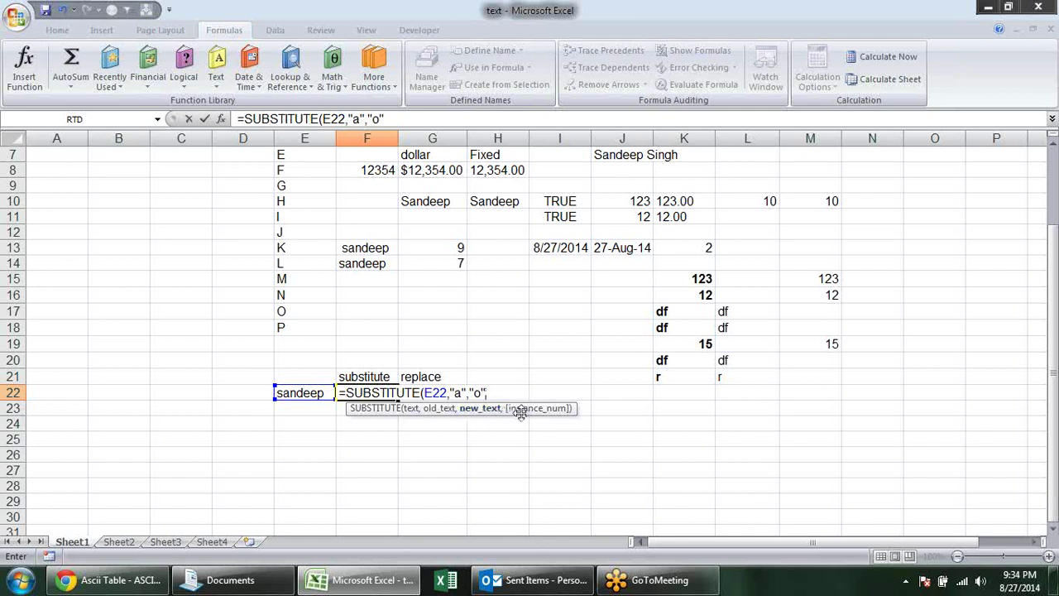
{"action": "key", "text": "Return"}
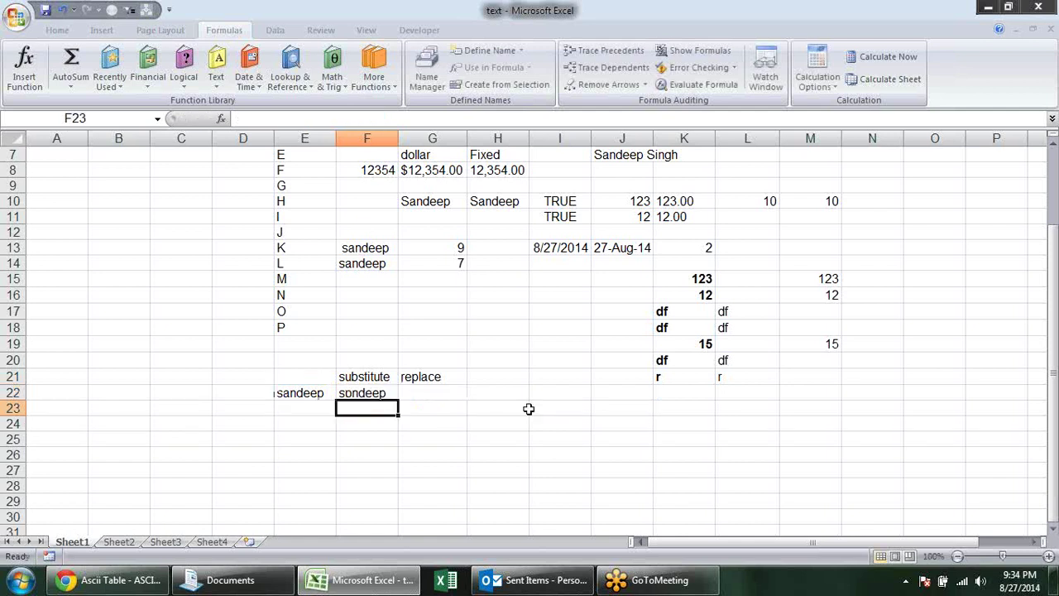
Step: Change the replaced letter in F22's formula from "a" to "e", giving sandoop
{"action": "left_click", "coordinate": [281, 395]}
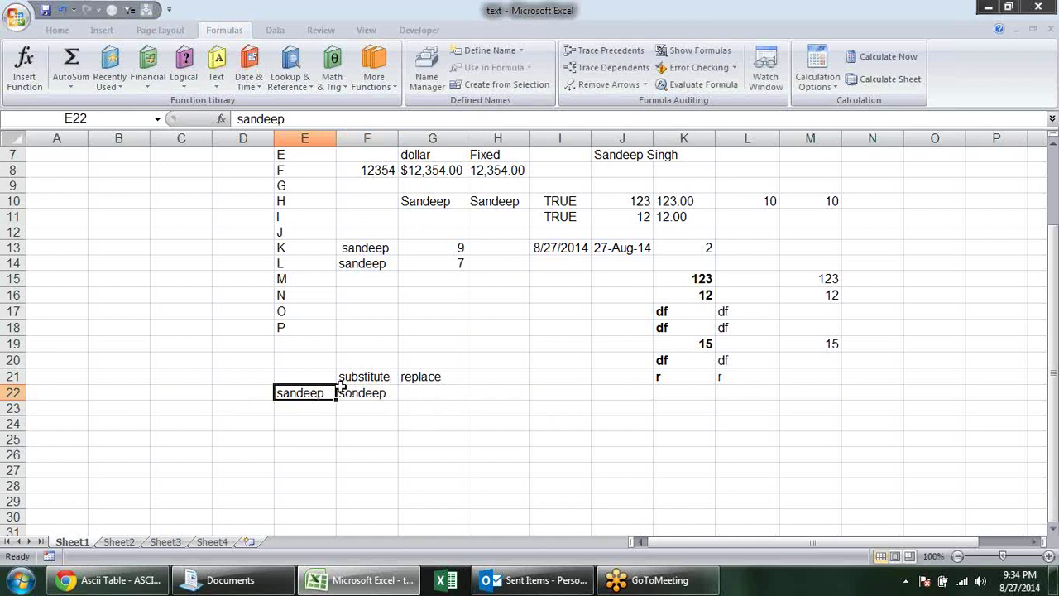
{"action": "double_click", "coordinate": [367, 387]}
{"action": "left_click", "coordinate": [461, 391]}
{"action": "key", "text": "BackSpace"}
{"action": "type", "text": "e\",\"o\")"}
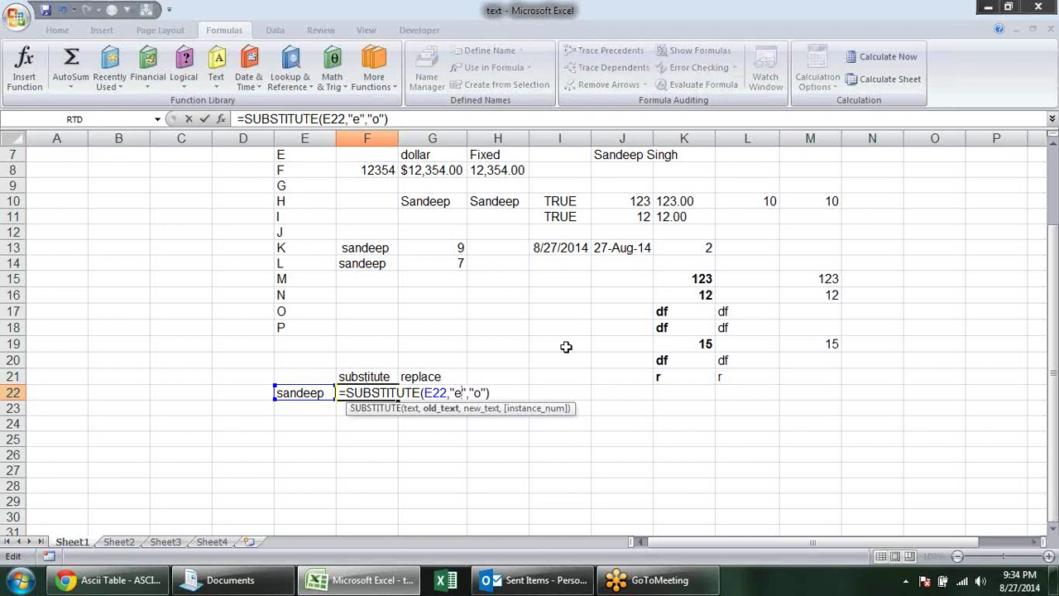
{"action": "key", "text": "Return"}
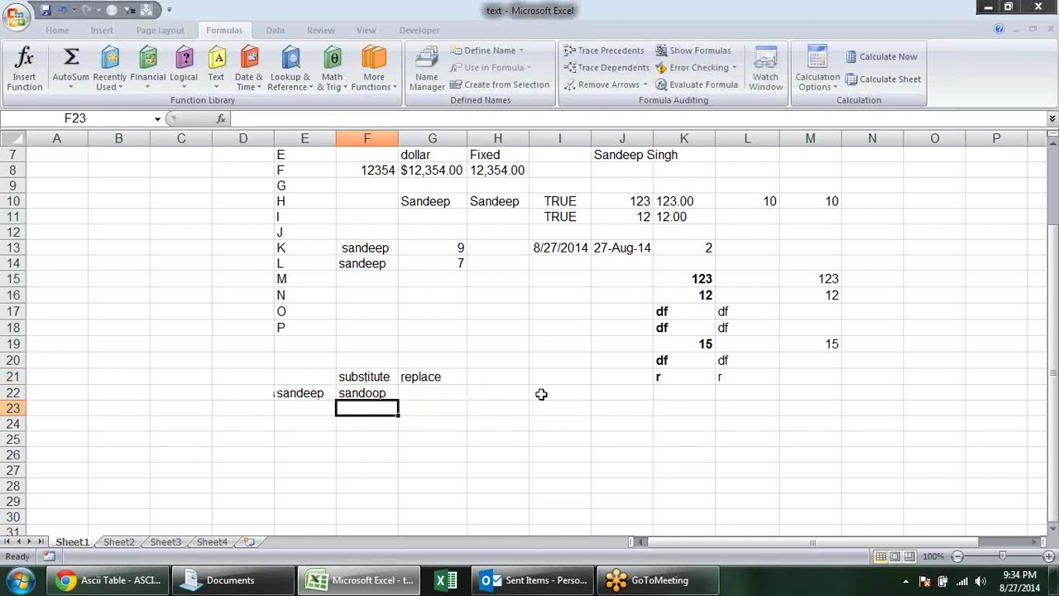
Step: Add a comma after "o" in F22's formula to begin an instance number argument
{"action": "double_click", "coordinate": [380, 395]}
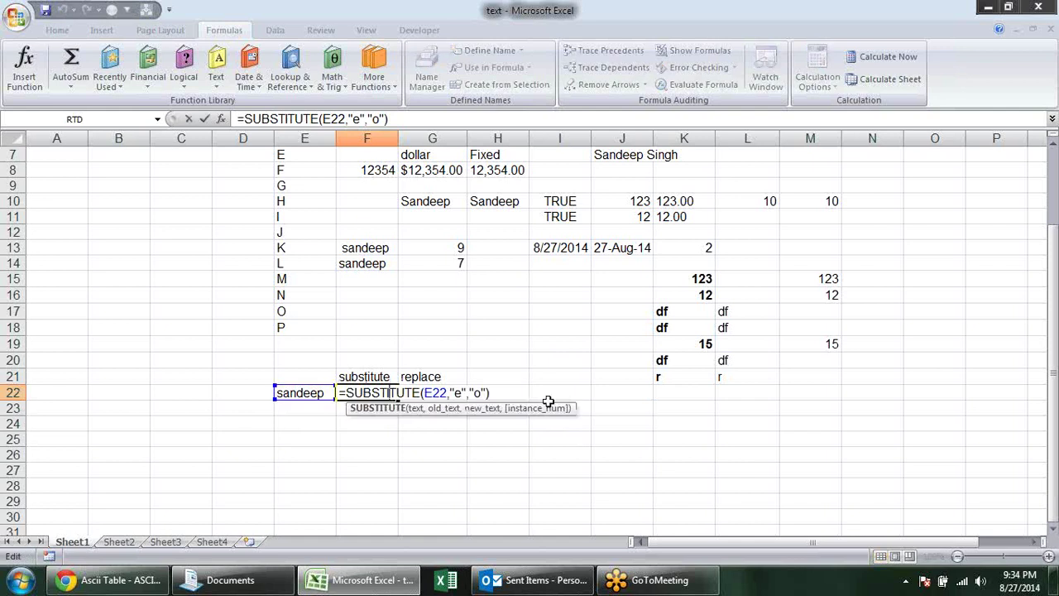
{"action": "left_click", "coordinate": [489, 393]}
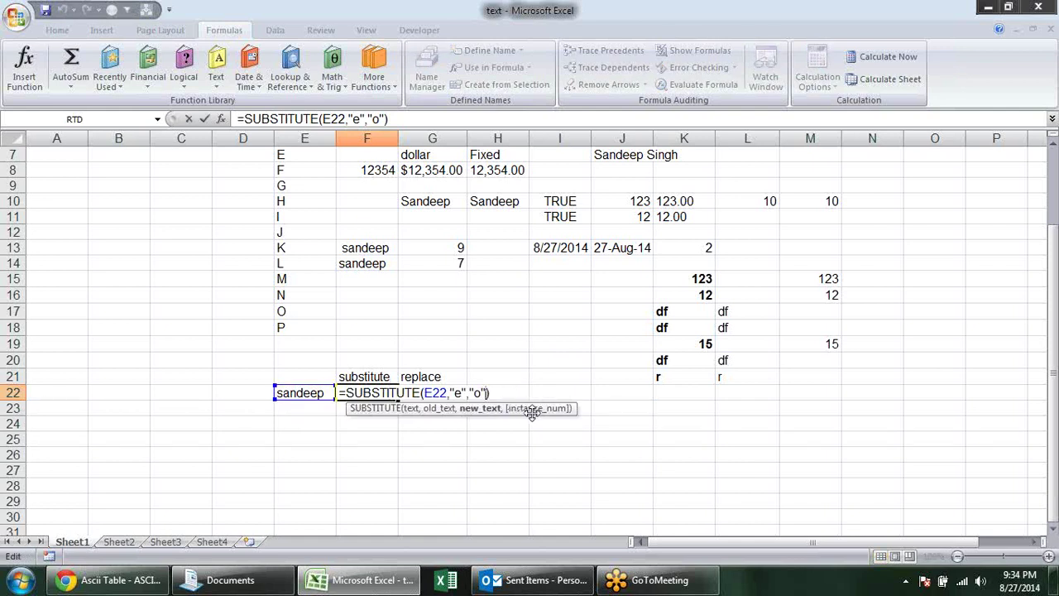
{"action": "type", "text": ",2"}
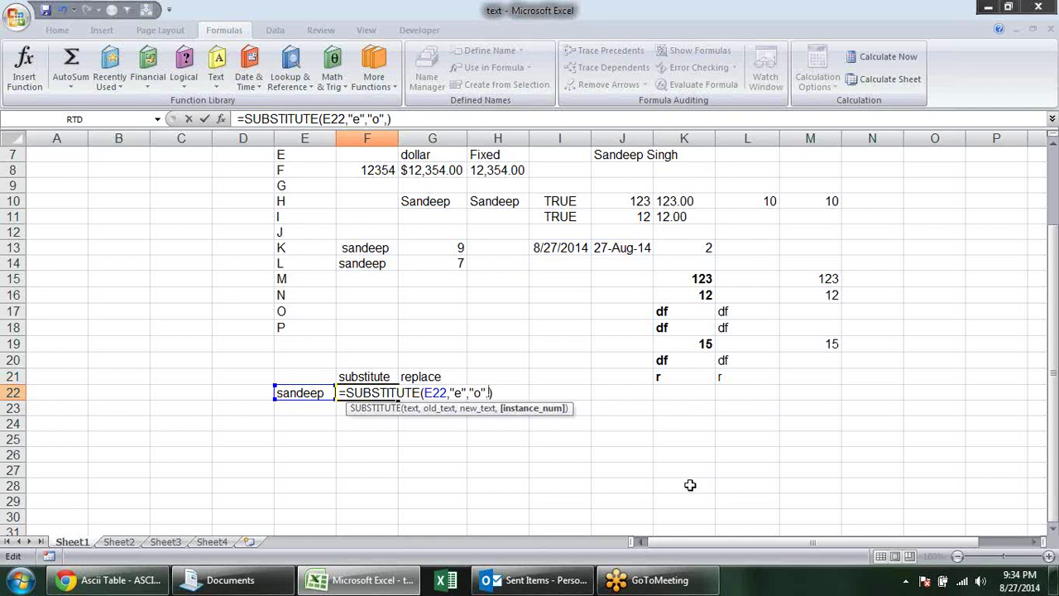
Step: Change F22's SUBSTITUTE instance number from 2 to 1 so sandeep shows as sandoep
{"action": "type", "text": "2"}
{"action": "key", "text": "Return"}
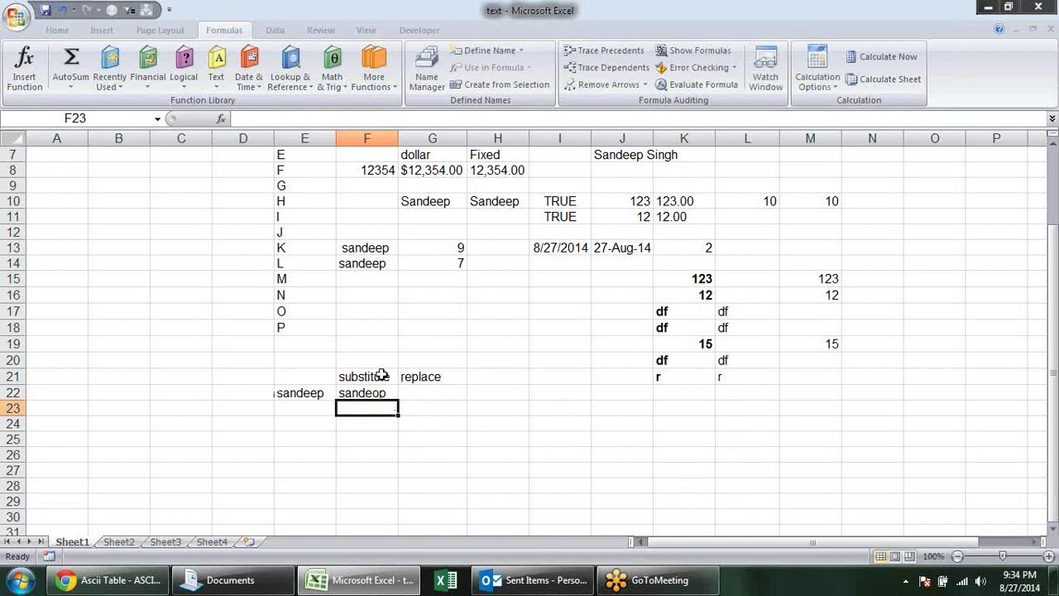
{"action": "double_click", "coordinate": [381, 392]}
{"action": "left_click", "coordinate": [496, 392]}
{"action": "key", "text": "BackSpace"}
{"action": "type", "text": "1"}
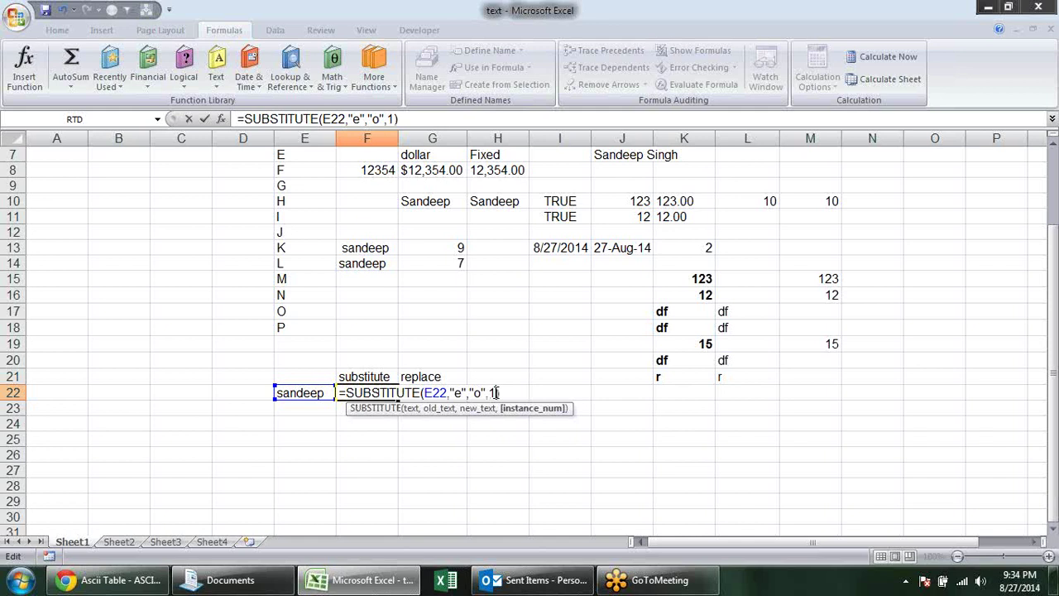
{"action": "key", "text": "Return"}
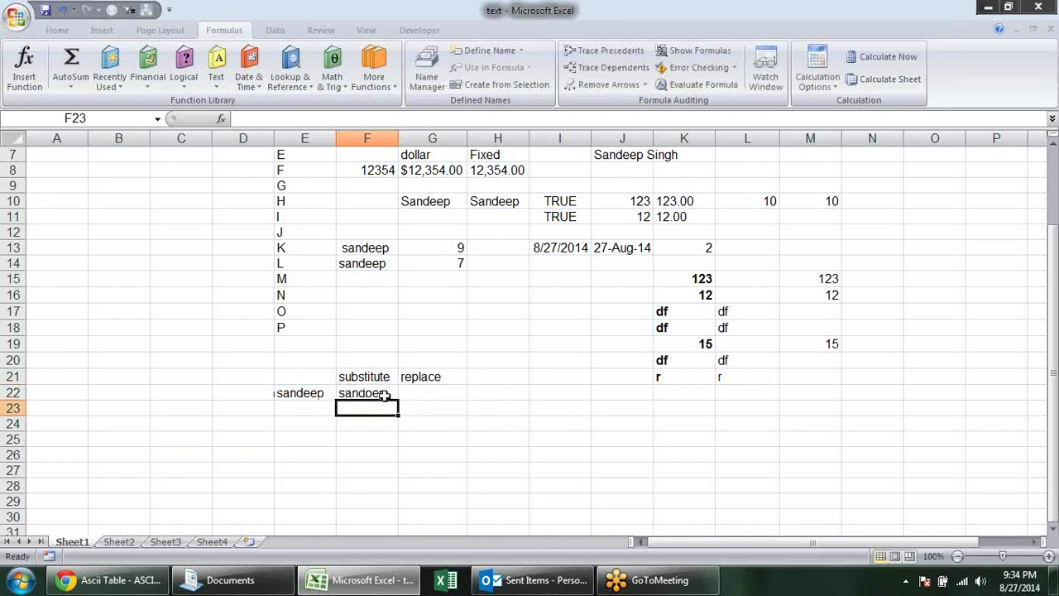
{"action": "left_click", "coordinate": [427, 391]}
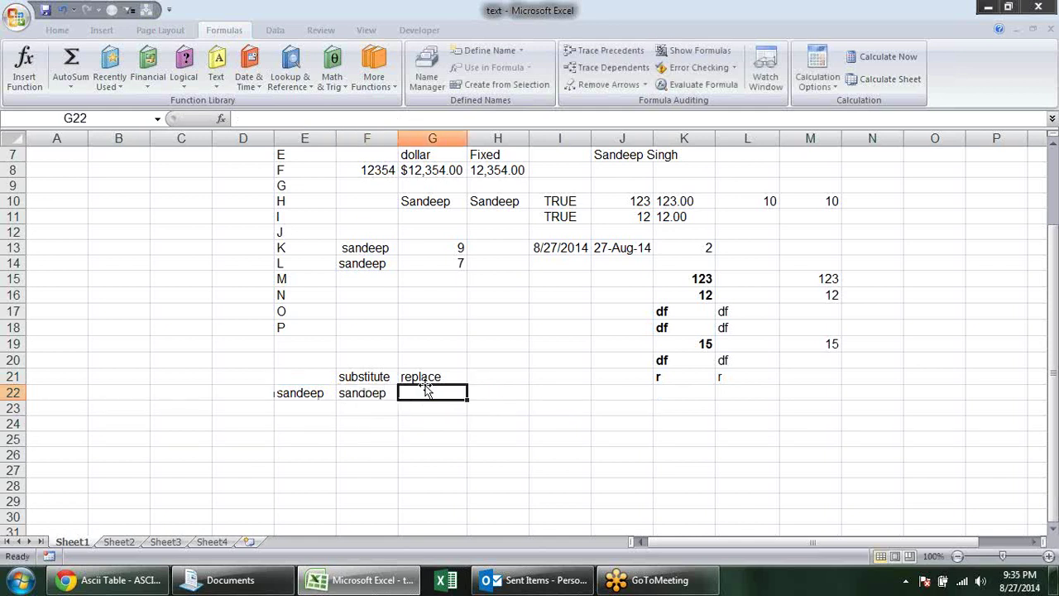
Step: Enter =REPLACE(E22,2,2,"e") in G22
{"action": "type", "text": "="}
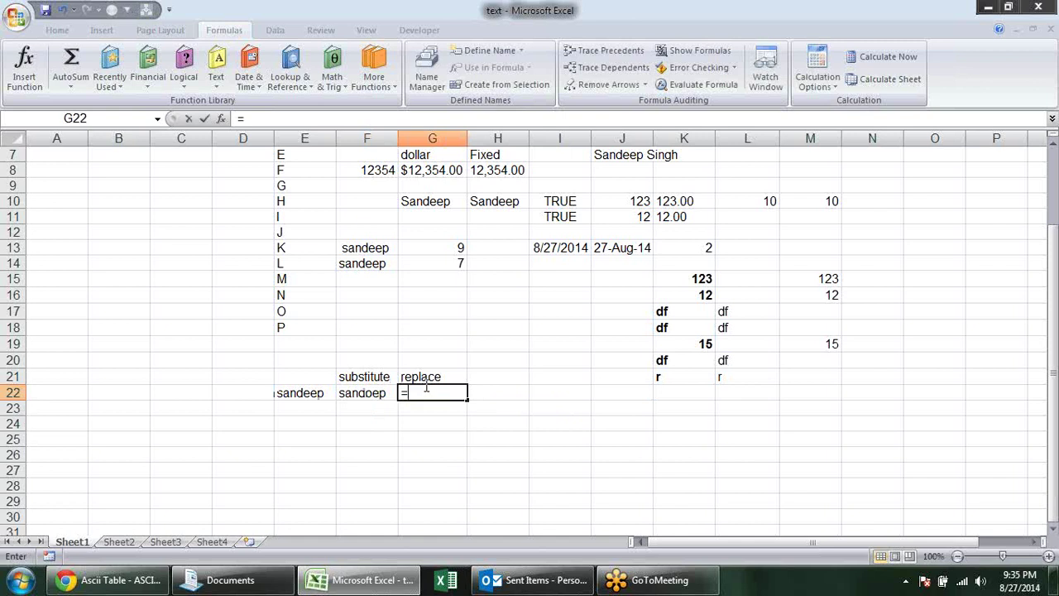
{"action": "type", "text": "f"}
{"action": "key", "text": "BackSpace"}
{"action": "type", "text": "rep"}
{"action": "key", "text": "Tab"}
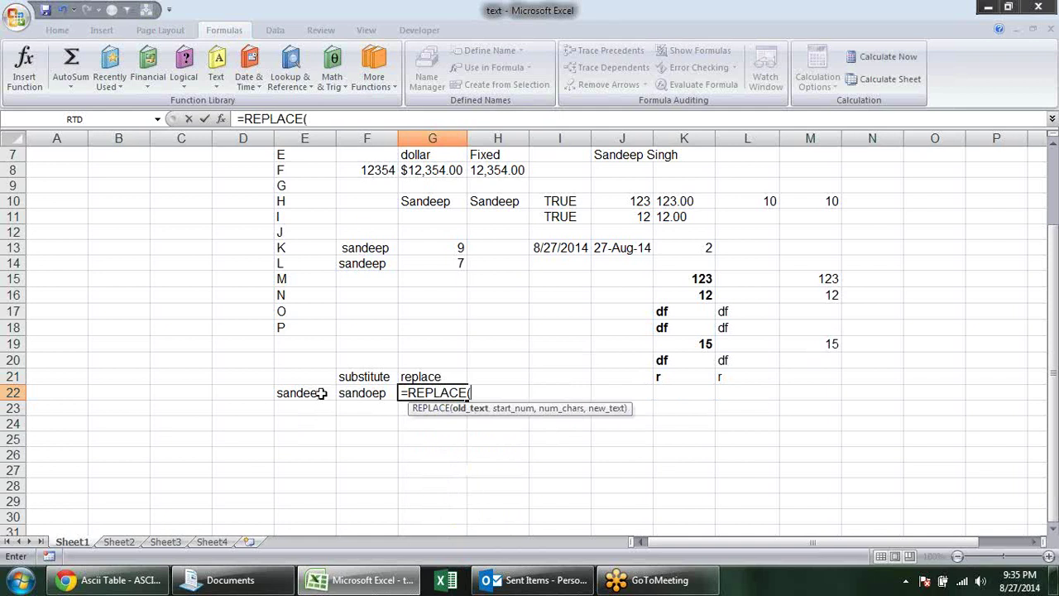
{"action": "left_click", "coordinate": [319, 393]}
{"action": "type", "text": ","}
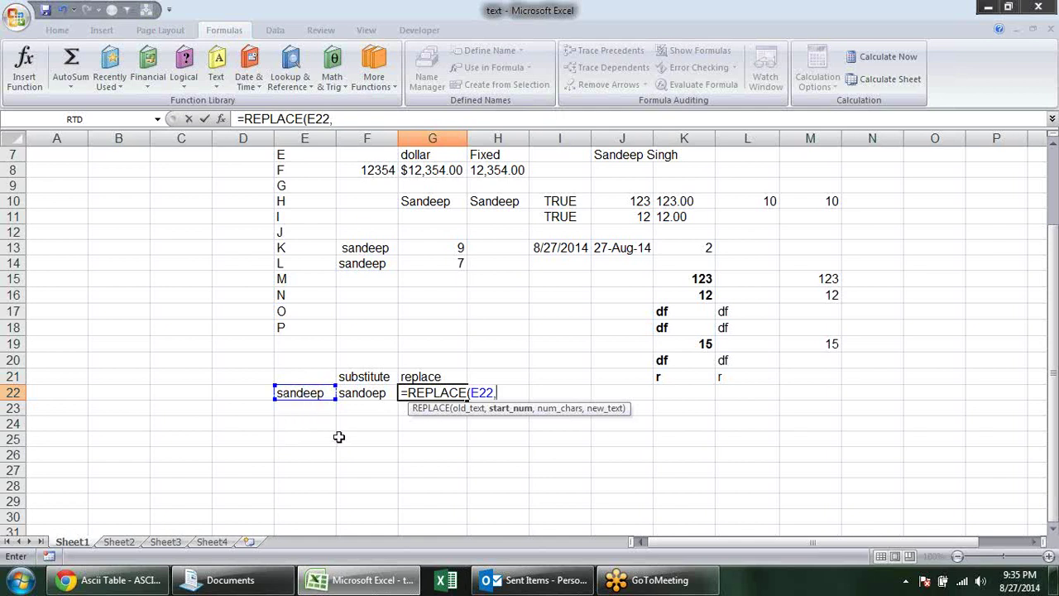
{"action": "type", "text": "2"}
{"action": "type", "text": ","}
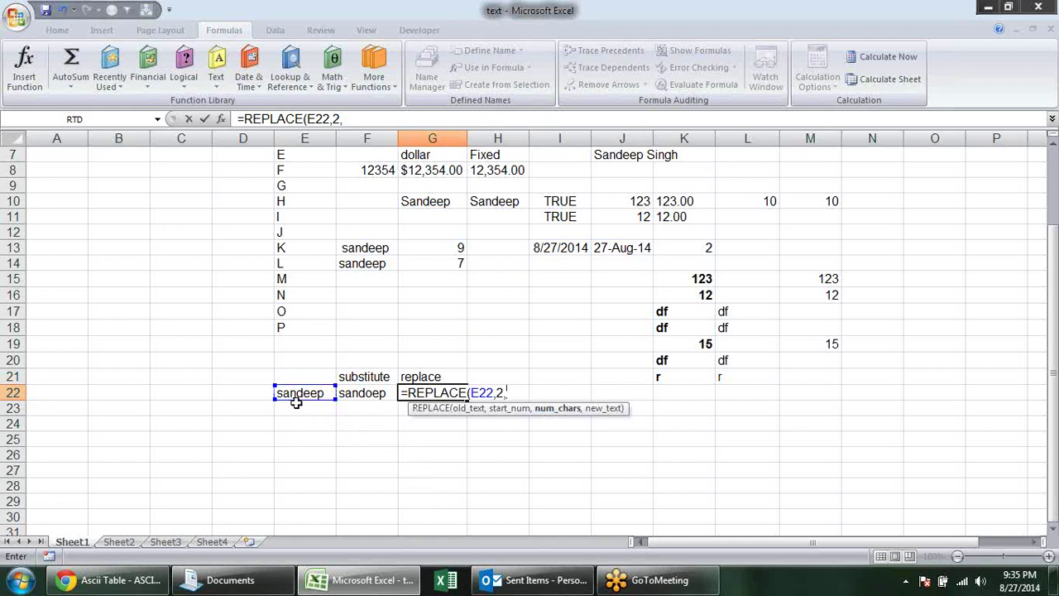
{"action": "mouse_move", "coordinate": [297, 405]}
{"action": "left_mouse_down"}
{"action": "mouse_move", "coordinate": [306, 404]}
{"action": "mouse_move", "coordinate": [288, 397]}
{"action": "left_mouse_up"}
{"action": "type", "text": "2,"}
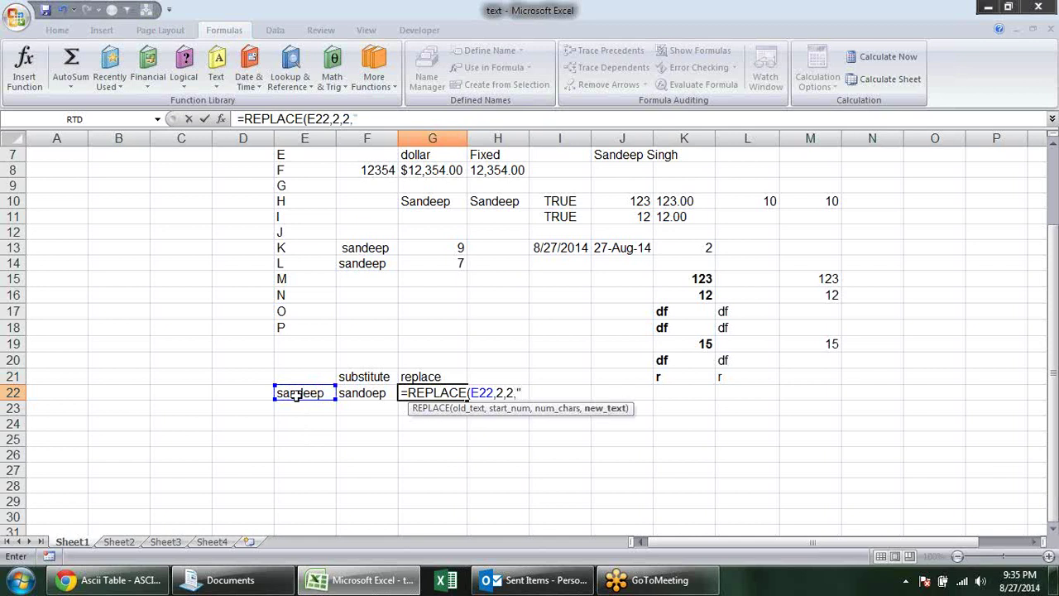
{"action": "type", "text": "e\")"}
{"action": "key", "text": "Return"}
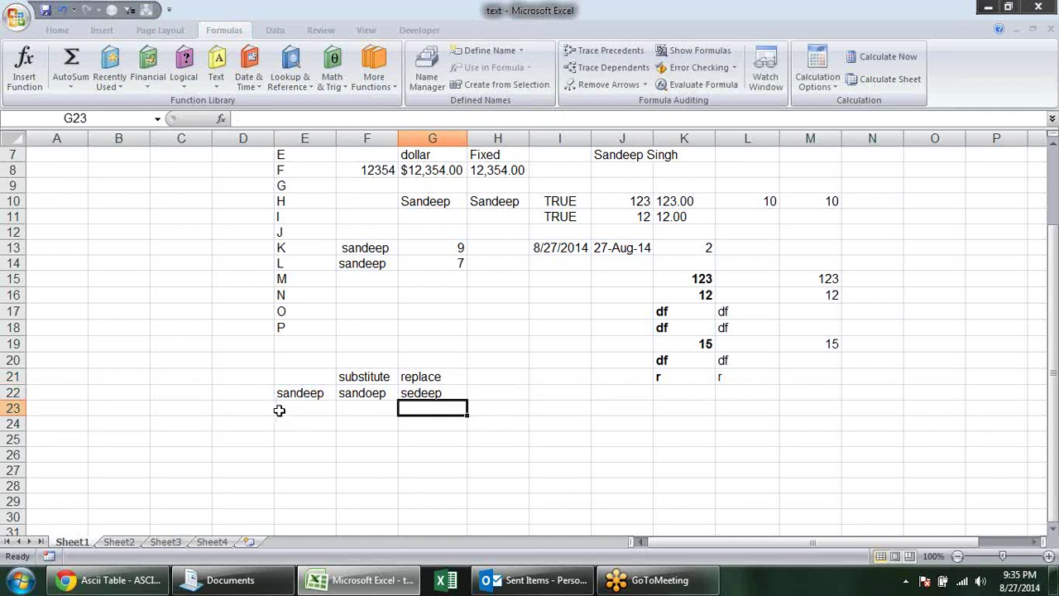
Step: Change G22's character count from 2 to 1 so it returns sendeep
{"action": "left_click", "coordinate": [418, 394]}
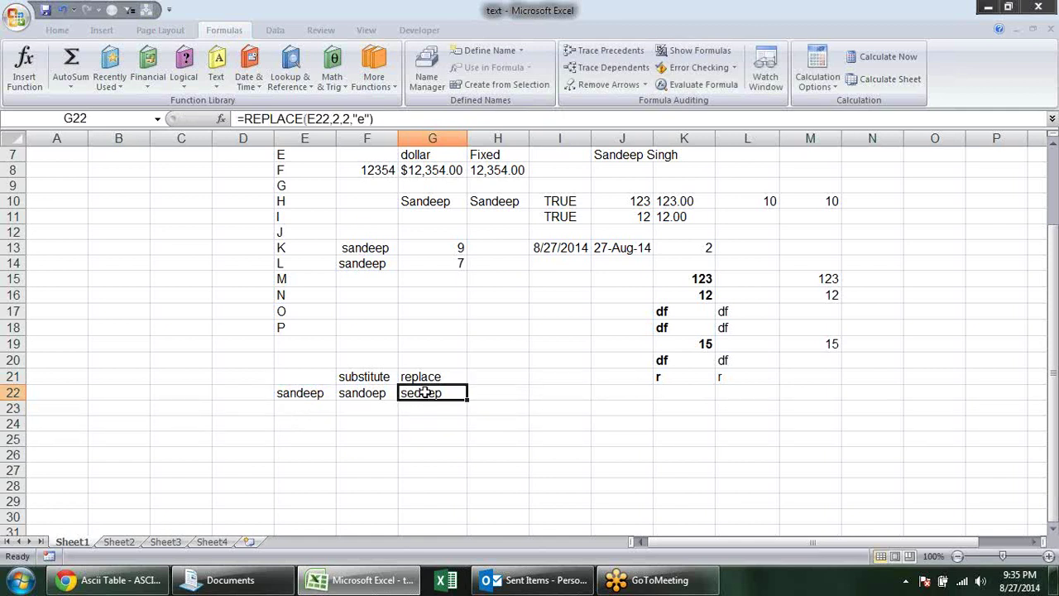
{"action": "double_click", "coordinate": [417, 393]}
{"action": "left_click", "coordinate": [515, 394]}
{"action": "key", "text": "BackSpace"}
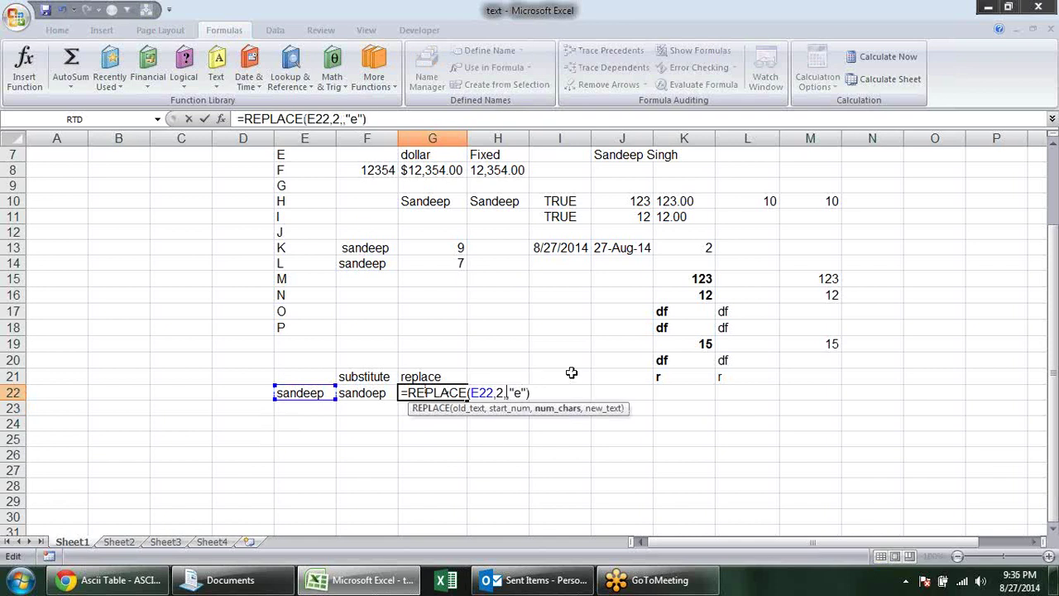
{"action": "type", "text": "1"}
{"action": "key", "text": "Return"}
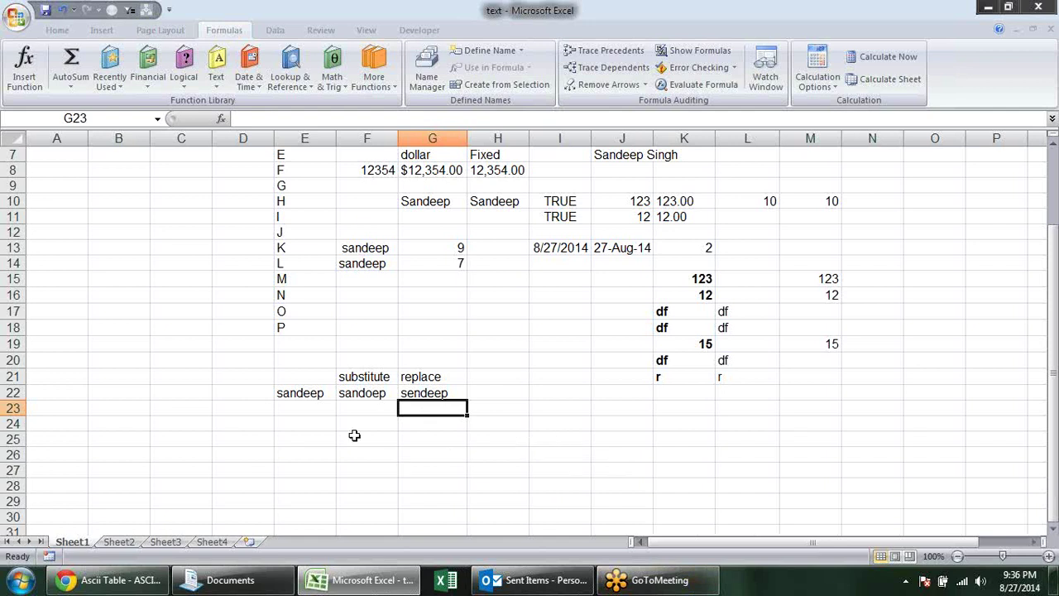
{"action": "left_click", "coordinate": [356, 378]}
{"action": "left_click", "coordinate": [456, 379]}
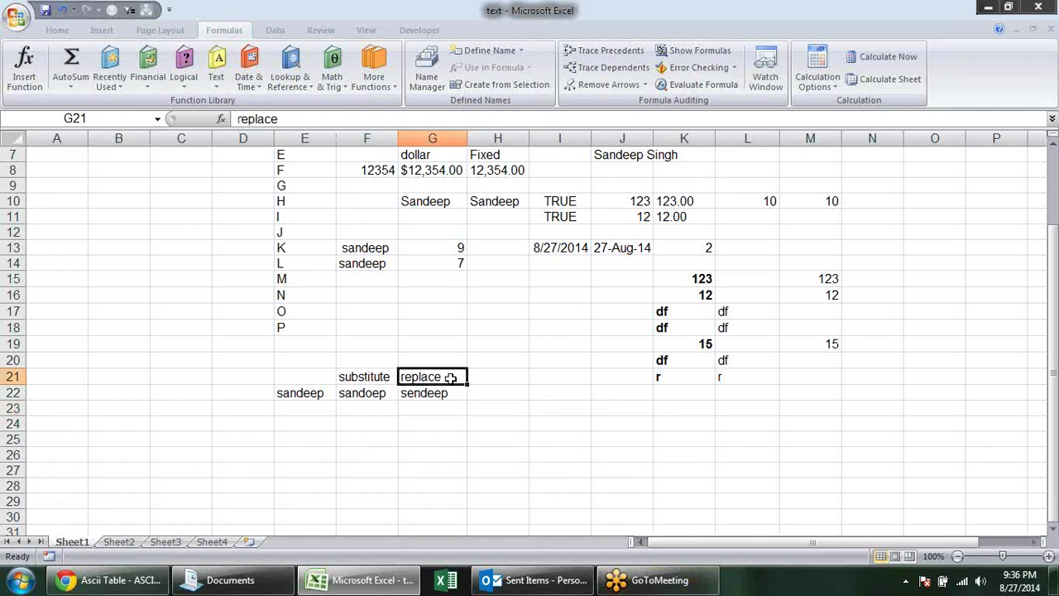
{"action": "left_click", "coordinate": [473, 394]}
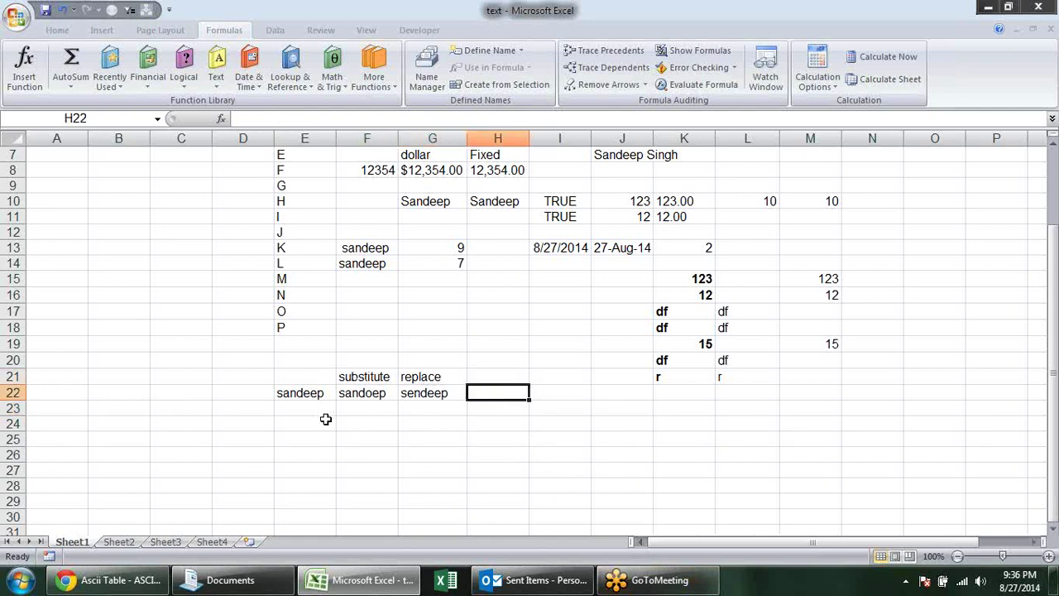
{"action": "scroll", "coordinate": [324, 417], "scroll_direction": "up", "scroll_amount": 1}
{"action": "left_click", "coordinate": [216, 73]}
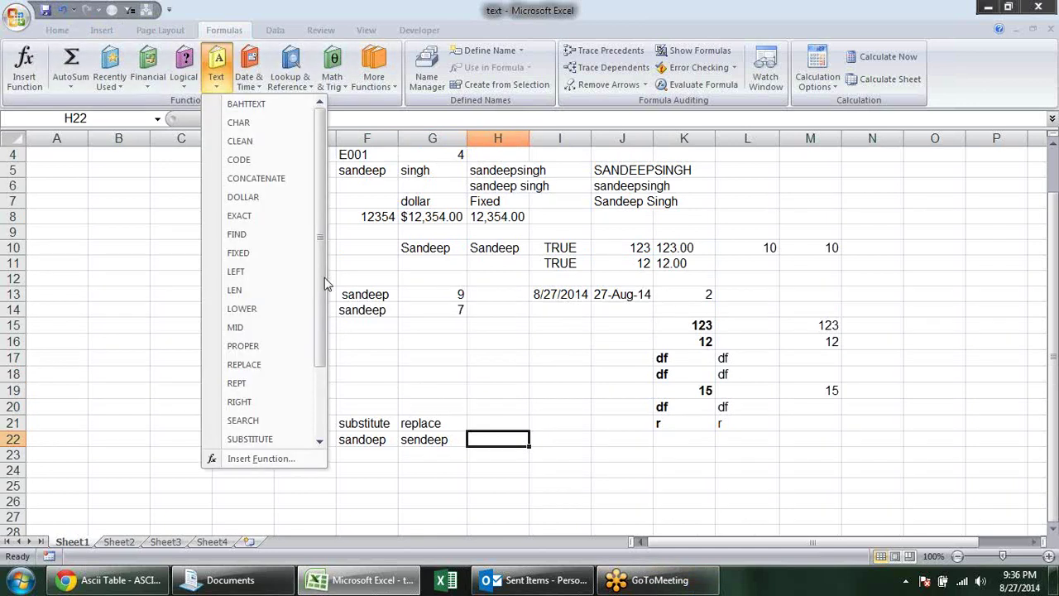
{"action": "mouse_move", "coordinate": [323, 277]}
{"action": "left_mouse_down"}
{"action": "mouse_move", "coordinate": [320, 384]}
{"action": "mouse_move", "coordinate": [340, 278]}
{"action": "left_mouse_up"}
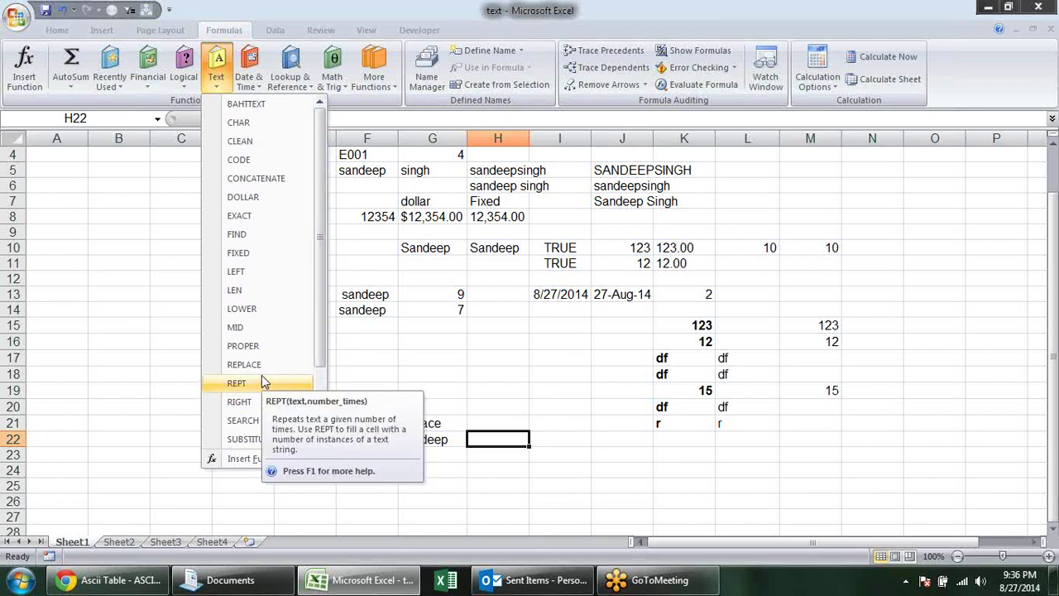
{"action": "left_click", "coordinate": [518, 463]}
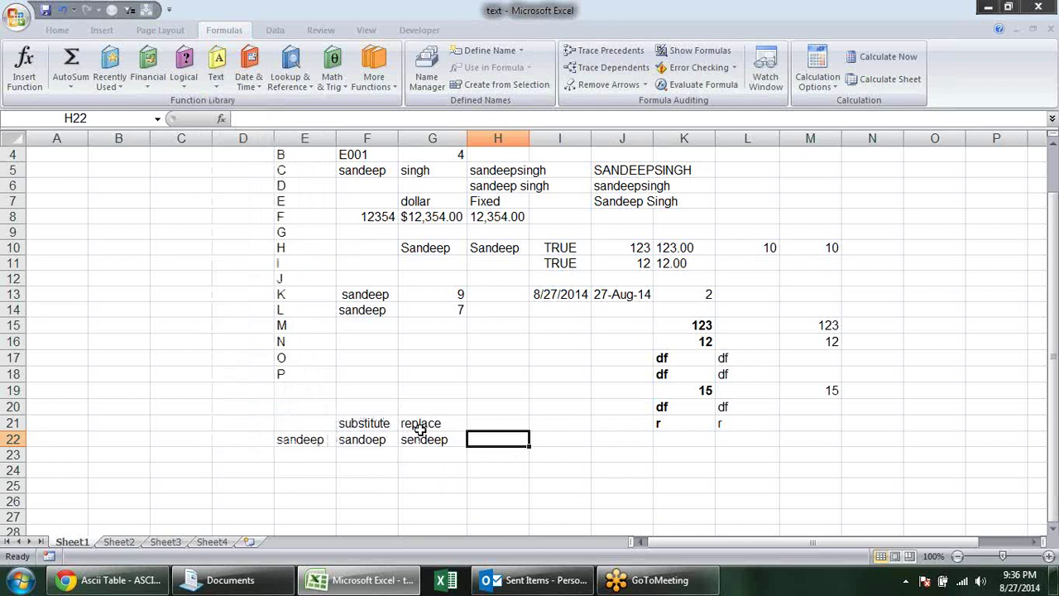
{"action": "scroll", "coordinate": [416, 418], "scroll_direction": "down", "scroll_amount": 3}
{"action": "scroll", "coordinate": [279, 246], "scroll_direction": "down", "scroll_amount": 3}
{"action": "left_click", "coordinate": [254, 231]}
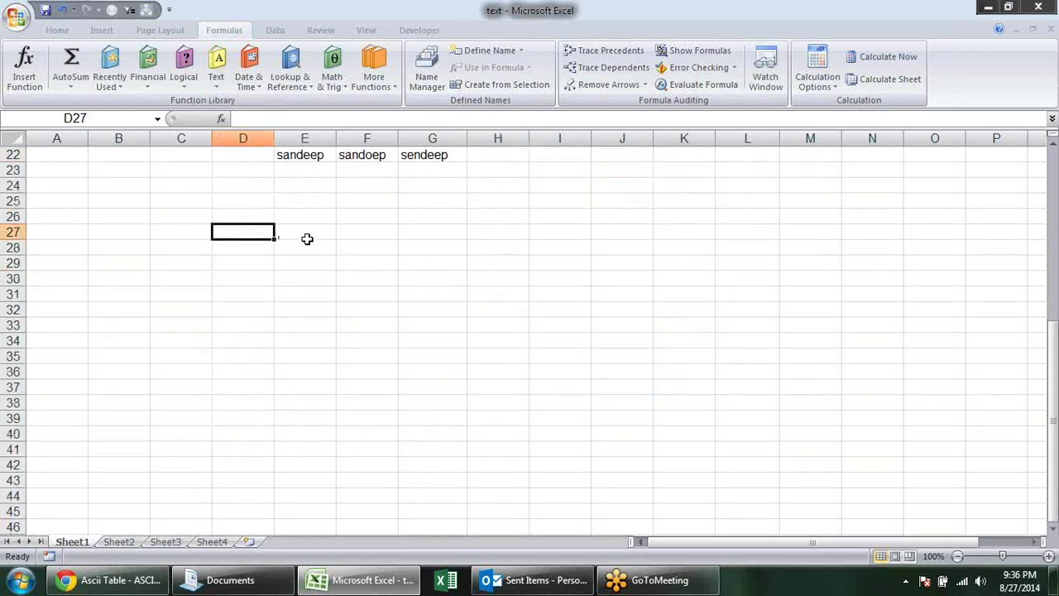
Step: Enter the numbers 1 through 6 in E27:E32
{"action": "left_click", "coordinate": [307, 238]}
{"action": "type", "text": "1 2 3 4 5"}
{"action": "key", "text": "Return"}
{"action": "type", "text": "6"}
{"action": "key", "text": "Return"}
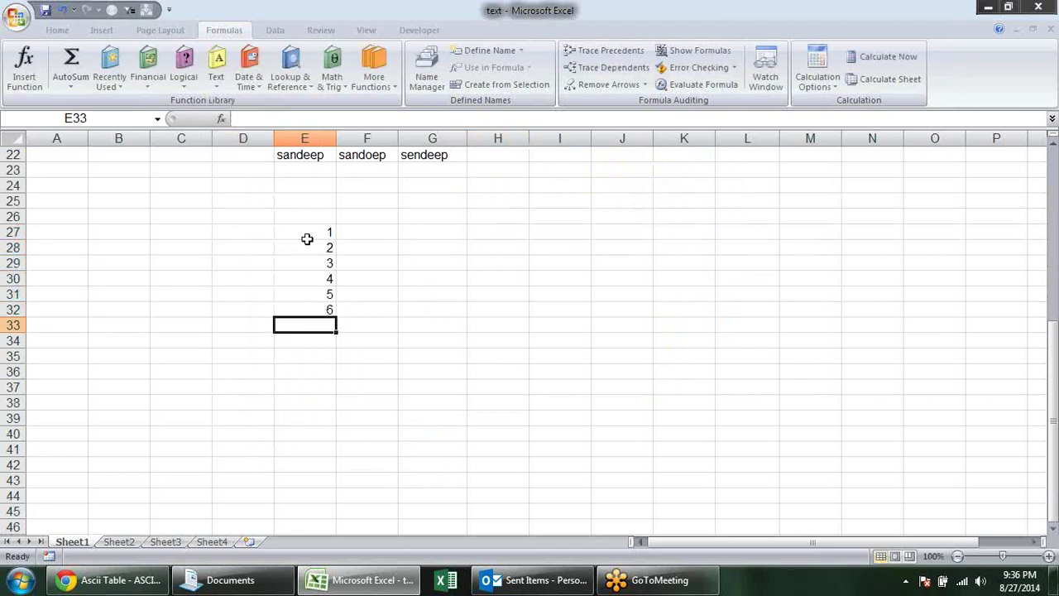
Step: Put =REPT("*",E27) in F27 and fill it down to F32
{"action": "left_click", "coordinate": [364, 234]}
{"action": "type", "text": "="}
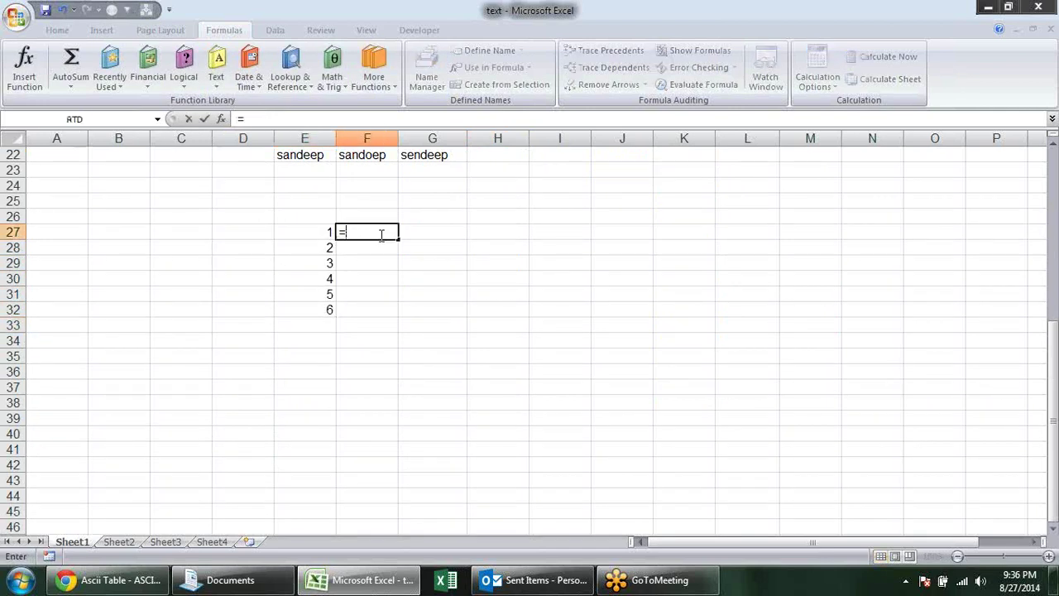
{"action": "type", "text": "re"}
{"action": "key", "text": "Down"}
{"action": "key", "text": "Down"}
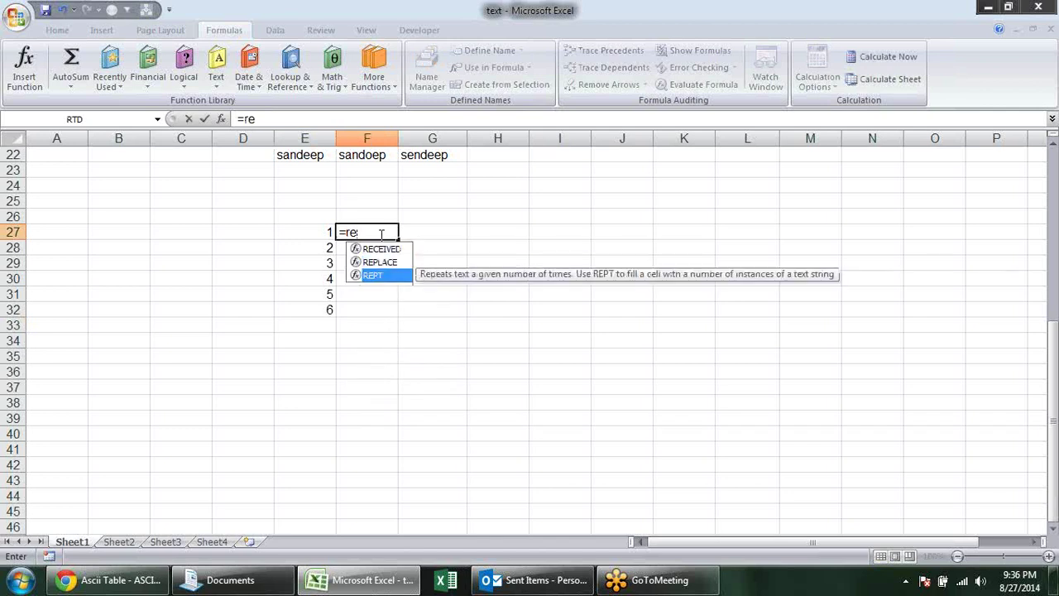
{"action": "key", "text": "Tab"}
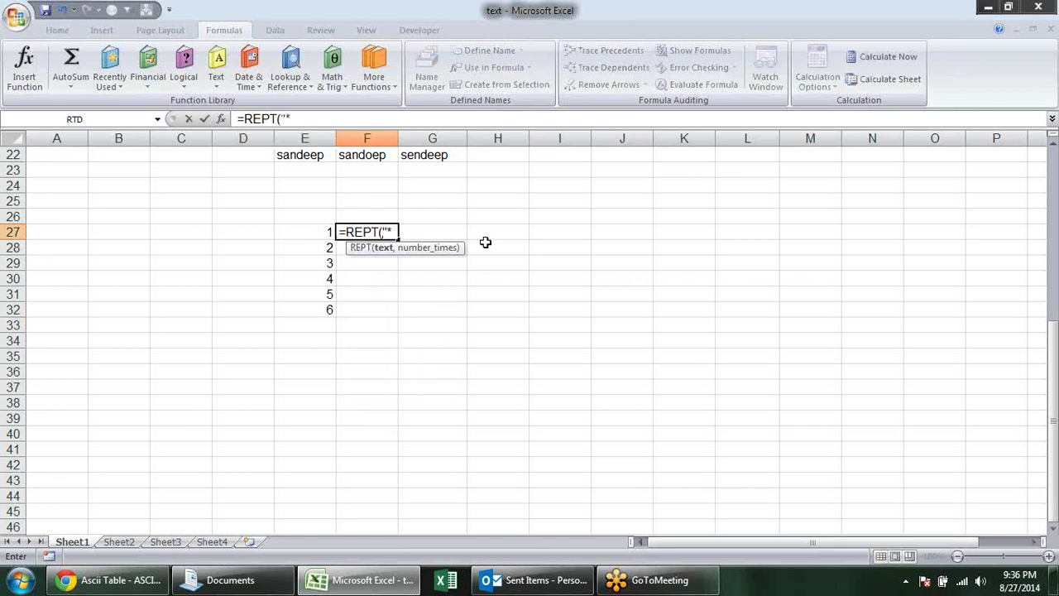
{"action": "type", "text": ","}
{"action": "left_click", "coordinate": [329, 226]}
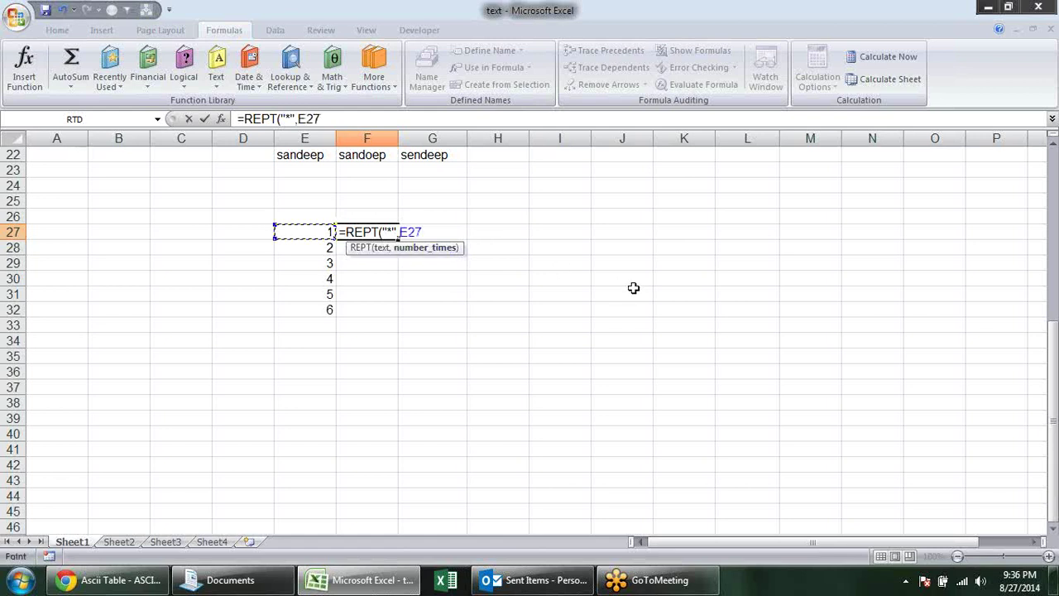
{"action": "type", "text": ")"}
{"action": "key", "text": "Return"}
{"action": "left_click_drag", "start_coordinate": [400, 219], "coordinate": [393, 316]}
{"action": "left_click", "coordinate": [378, 227]}
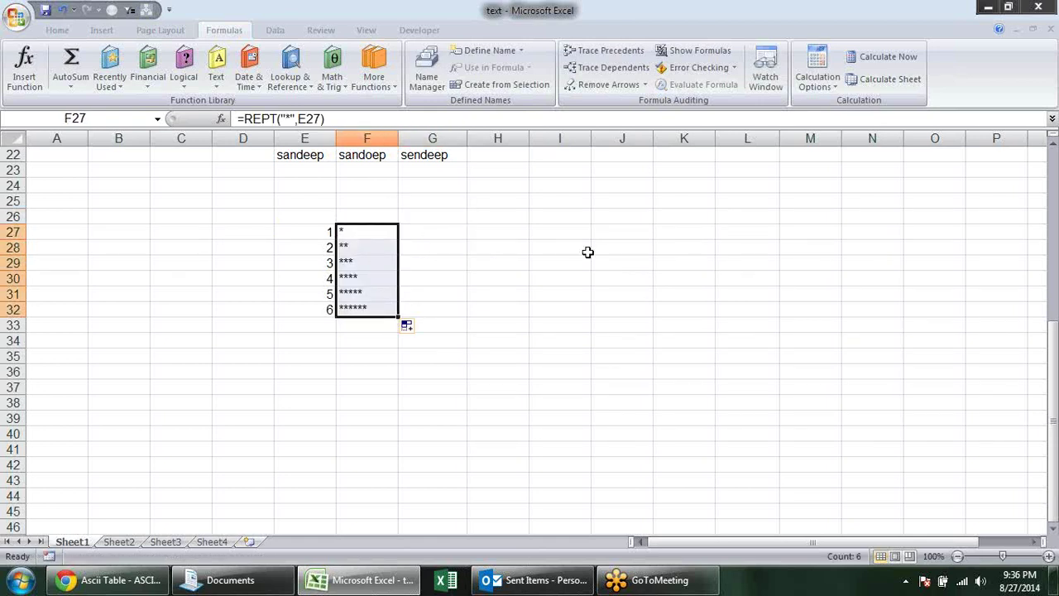
{"action": "double_click", "coordinate": [381, 233]}
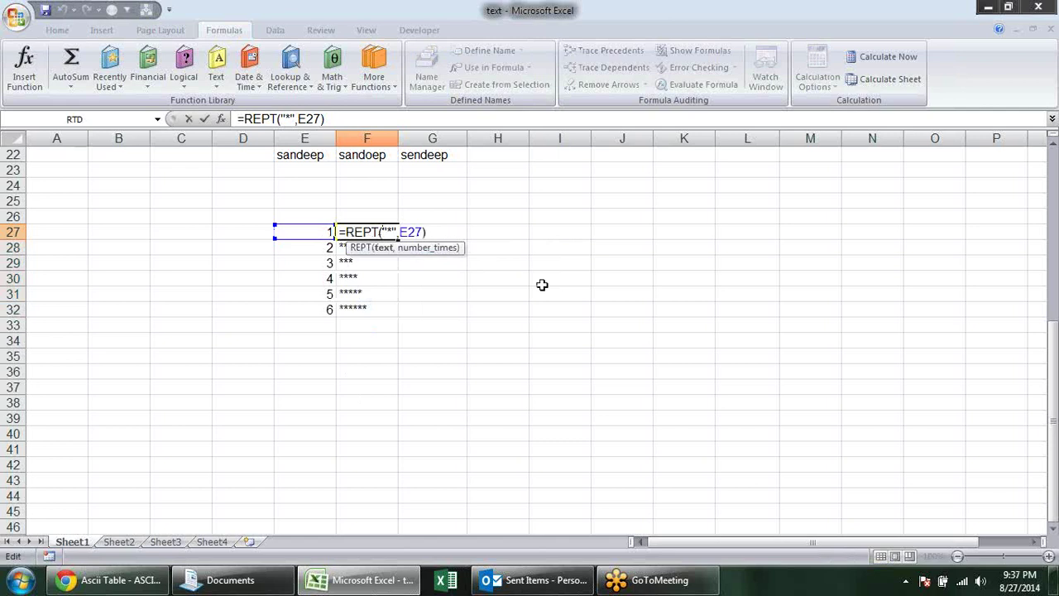
{"action": "key", "text": "Return"}
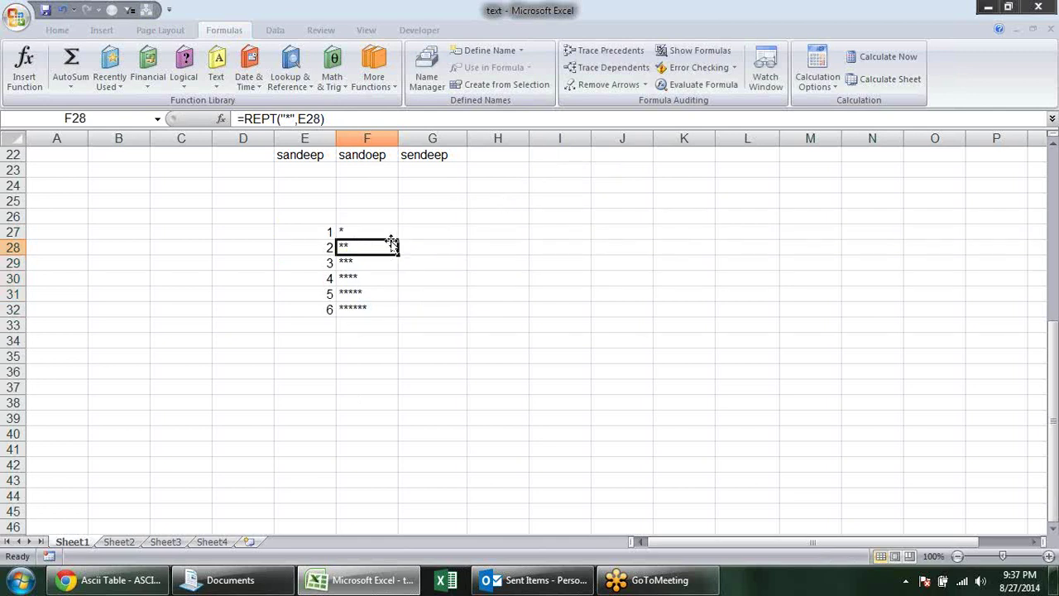
Step: Fill E27:E35 with =RANDBETWEEN(10,90)
{"action": "left_click", "coordinate": [328, 232]}
{"action": "left_click_drag", "start_coordinate": [328, 232], "coordinate": [306, 360]}
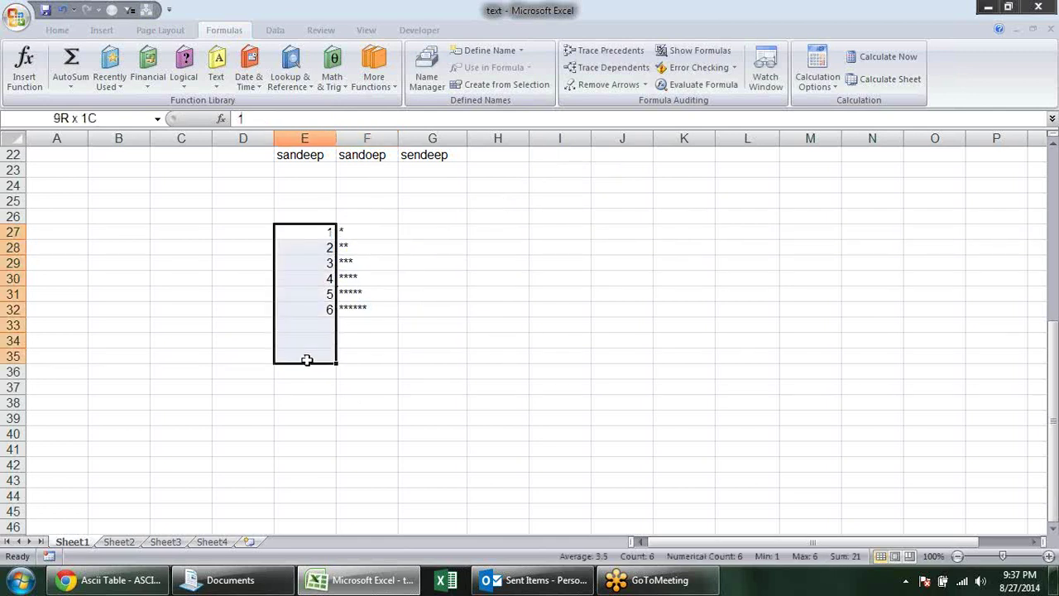
{"action": "type", "text": "=ra"}
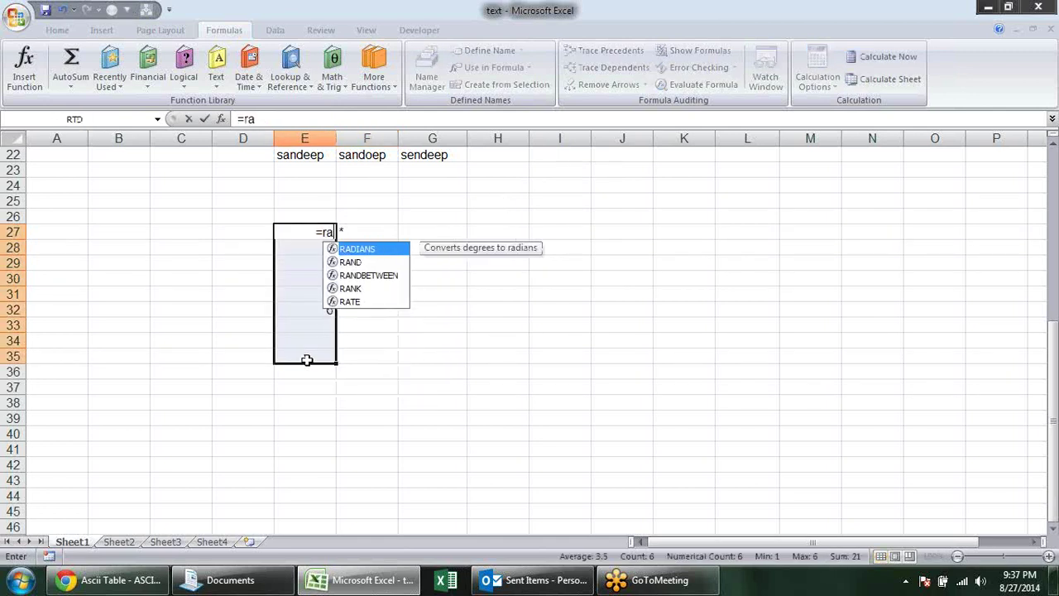
{"action": "key", "text": "Down"}
{"action": "key", "text": "Down"}
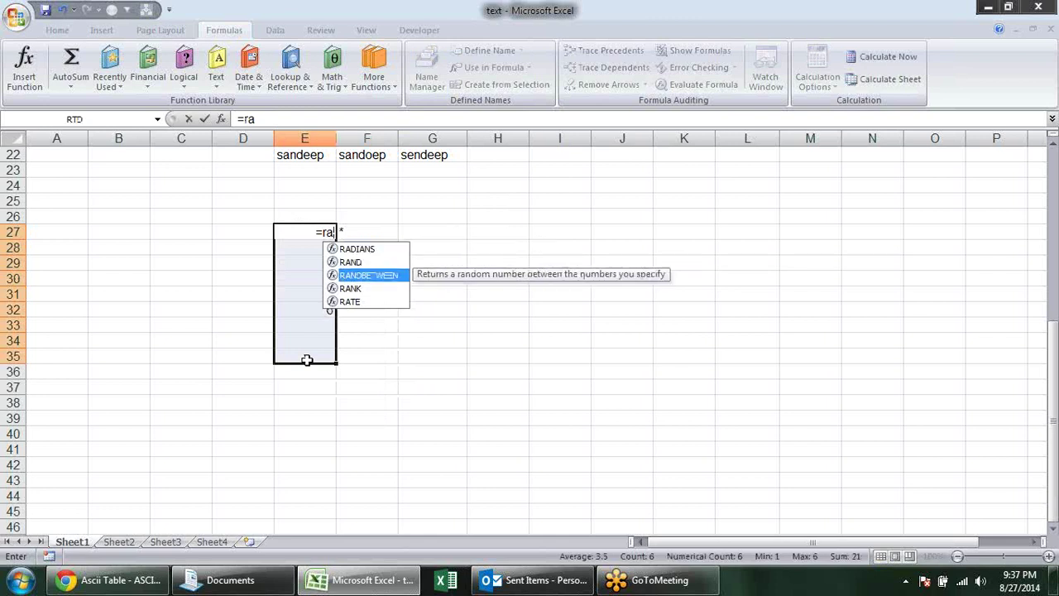
{"action": "key", "text": "Tab"}
{"action": "type", "text": "10,90)"}
{"action": "key", "text": "Return"}
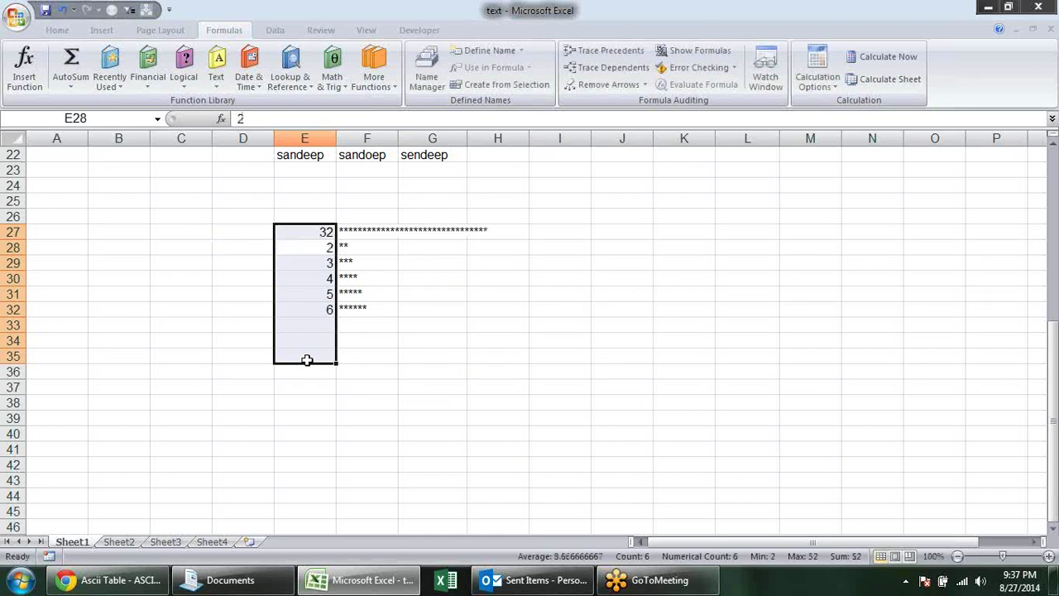
{"action": "key", "text": "ctrl+d"}
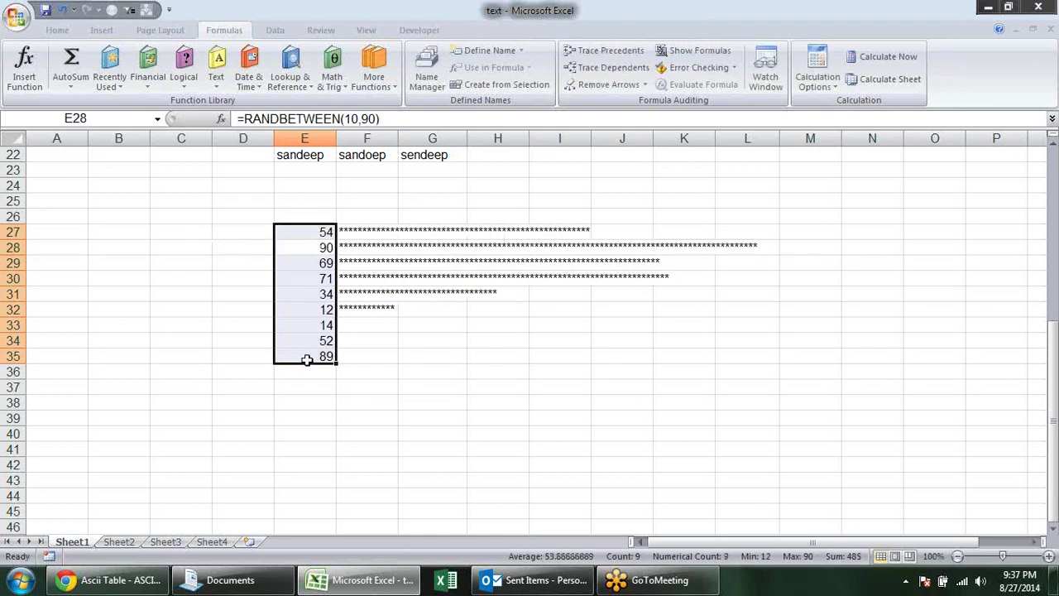
Step: Copy E27:E35 and paste it back as fixed values
{"action": "key", "text": "ctrl+c"}
{"action": "key", "text": "ctrl+alt+v"}
{"action": "key", "text": "v"}
{"action": "key", "text": "Return"}
{"action": "key", "text": "Escape"}
{"action": "left_click", "coordinate": [499, 343]}
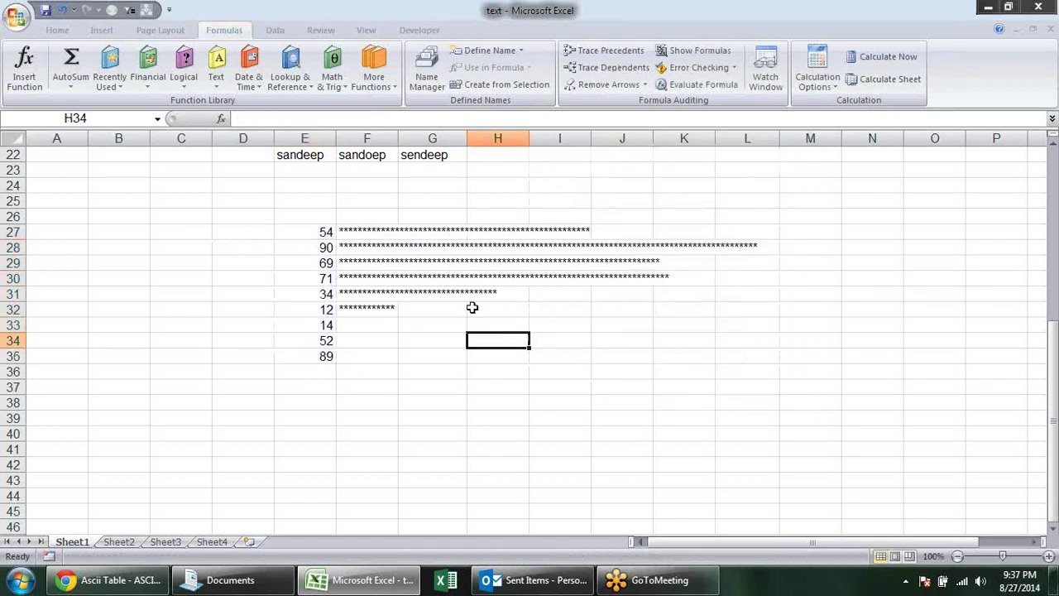
{"action": "left_click_drag", "start_coordinate": [380, 234], "coordinate": [379, 353]}
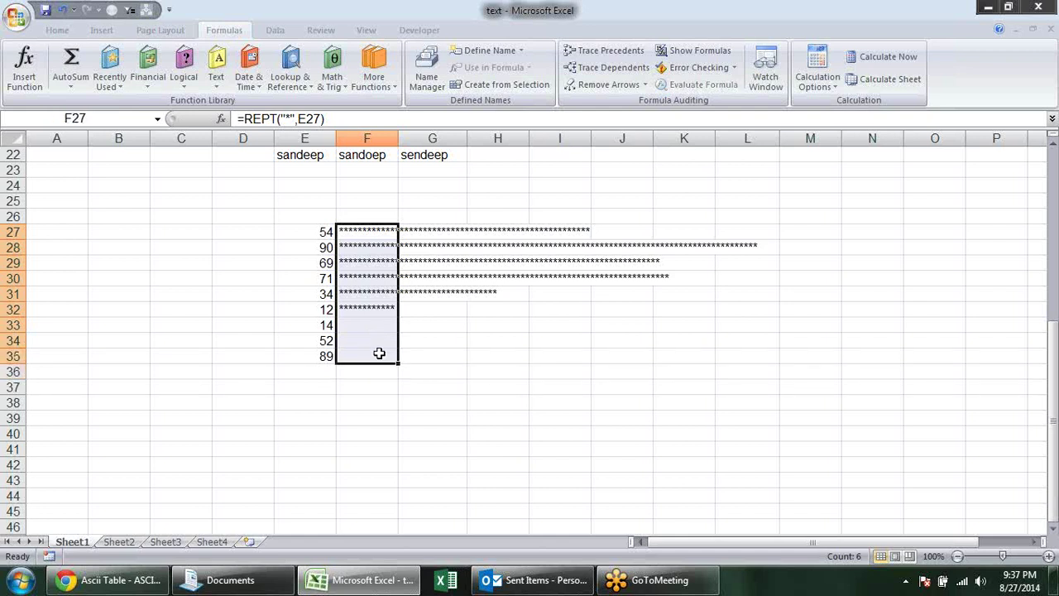
Step: Change F27 to =REPT("|",E27) and fill it down to F35
{"action": "double_click", "coordinate": [385, 228]}
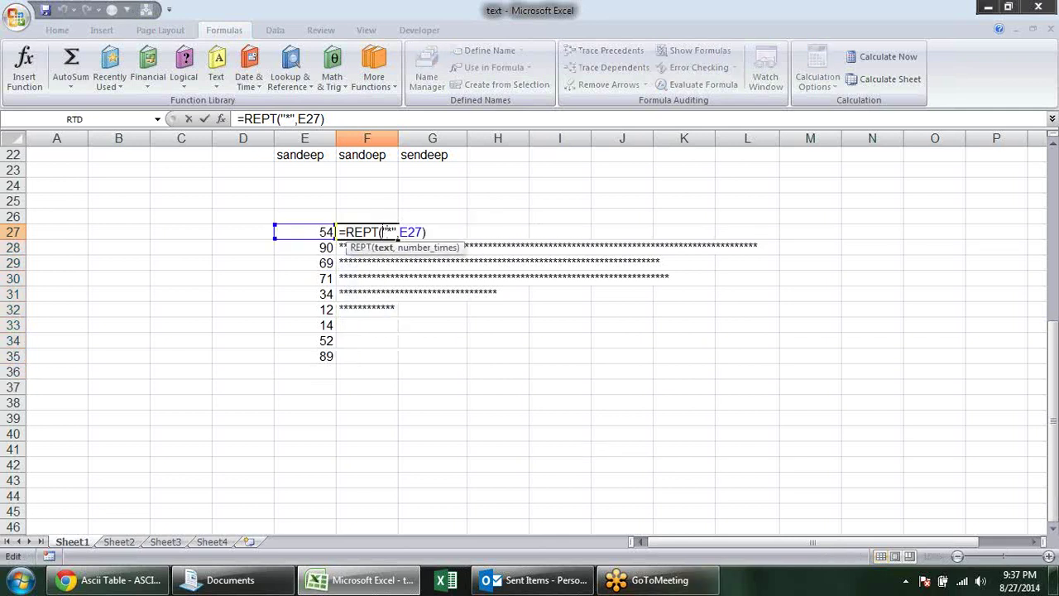
{"action": "key", "text": "Delete"}
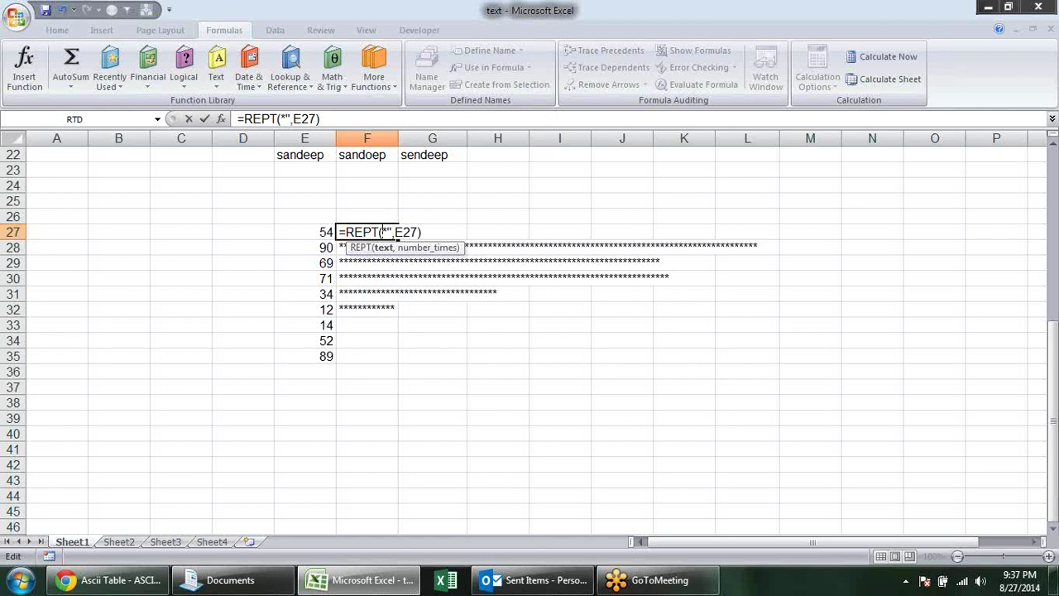
{"action": "type", "text": "|"}
{"action": "key", "text": "BackSpace"}
{"action": "key", "text": "Delete"}
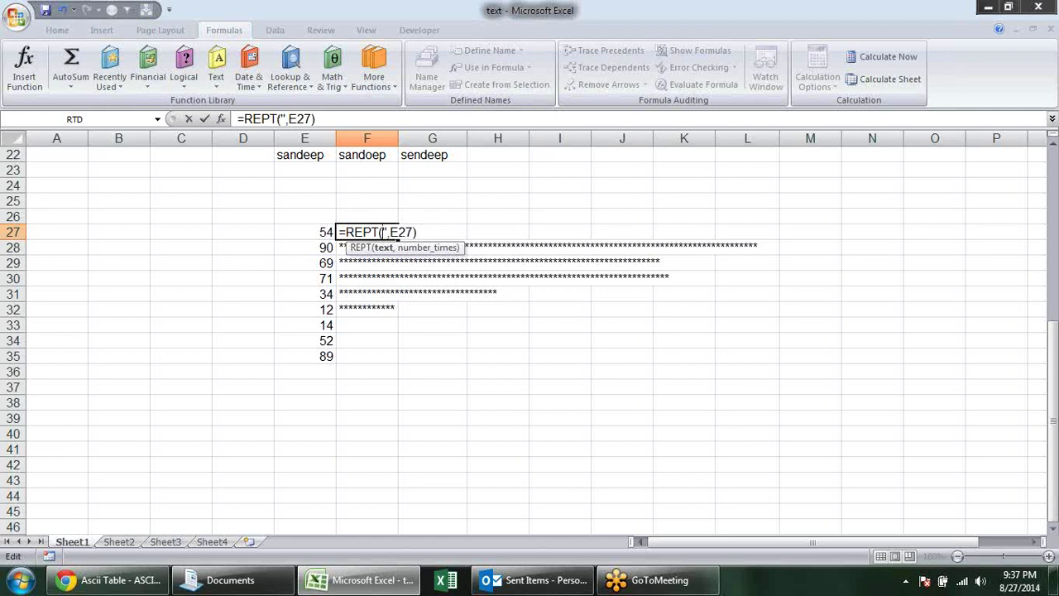
{"action": "type", "text": "\""}
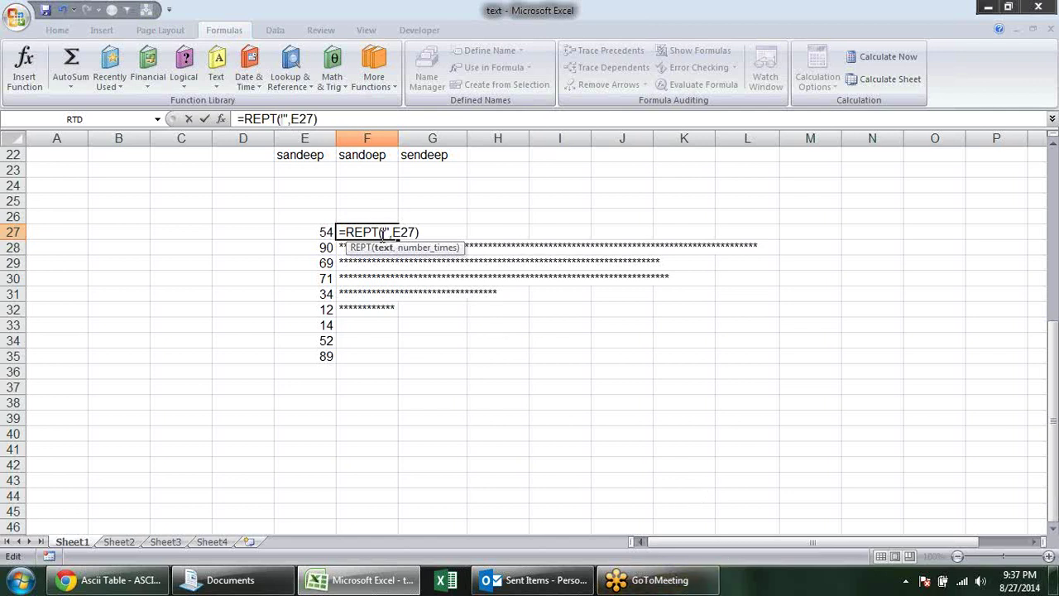
{"action": "type", "text": "|"}
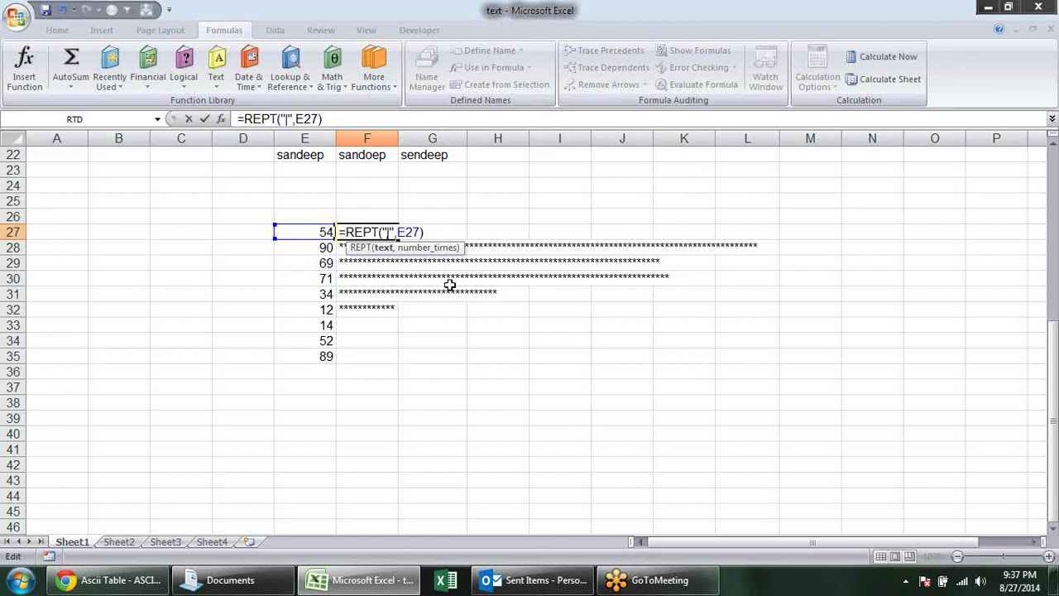
{"action": "key", "text": "Return"}
{"action": "left_click", "coordinate": [390, 230]}
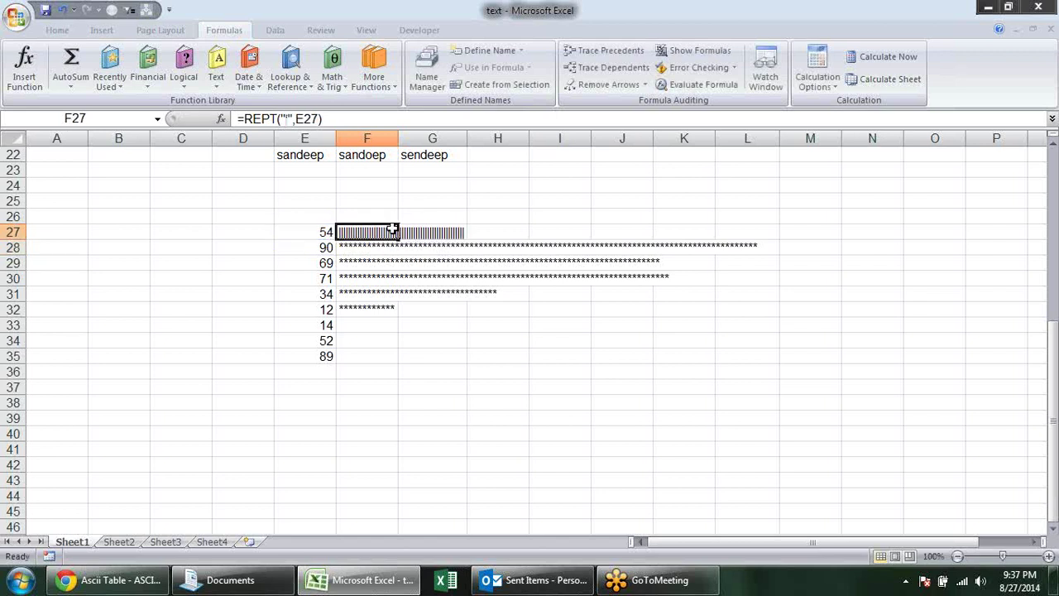
{"action": "left_click_drag", "start_coordinate": [398, 239], "coordinate": [393, 361]}
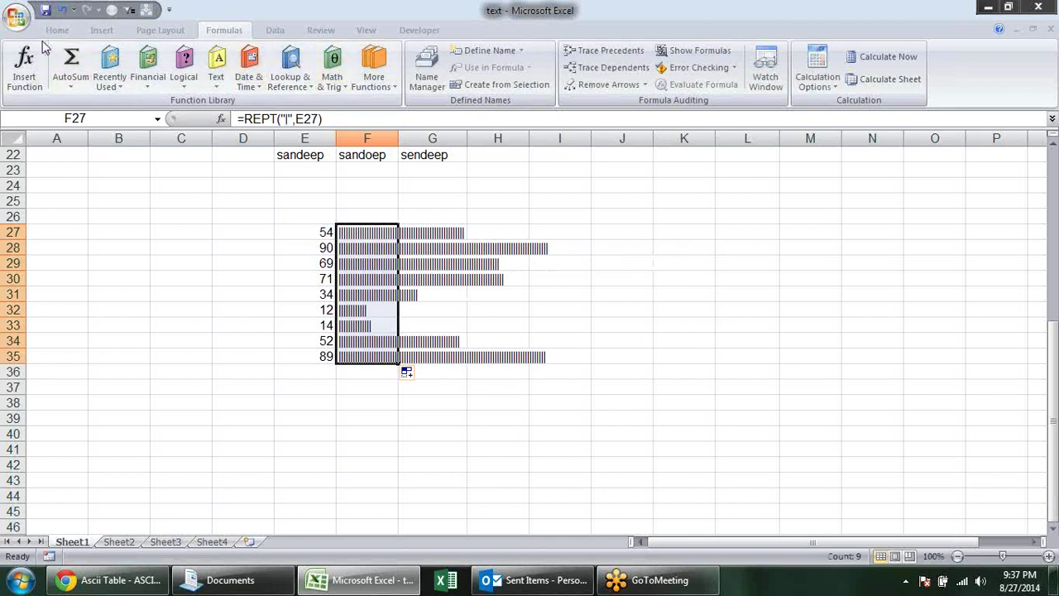
{"action": "left_click", "coordinate": [56, 31]}
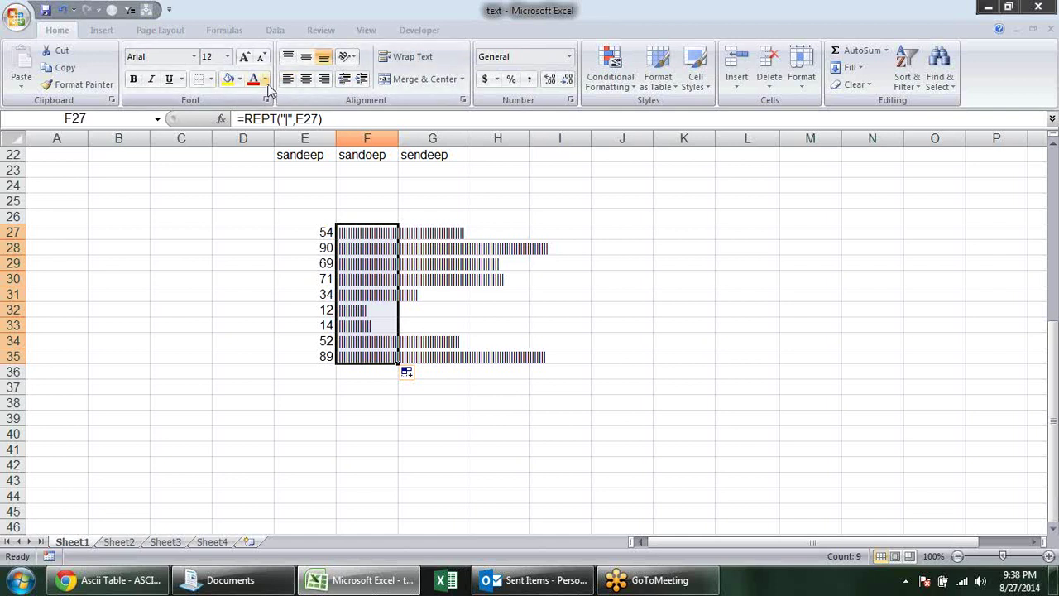
Step: Colour the F27:F35 bars blue and set them in Bookman Old Style
{"action": "left_click", "coordinate": [265, 79]}
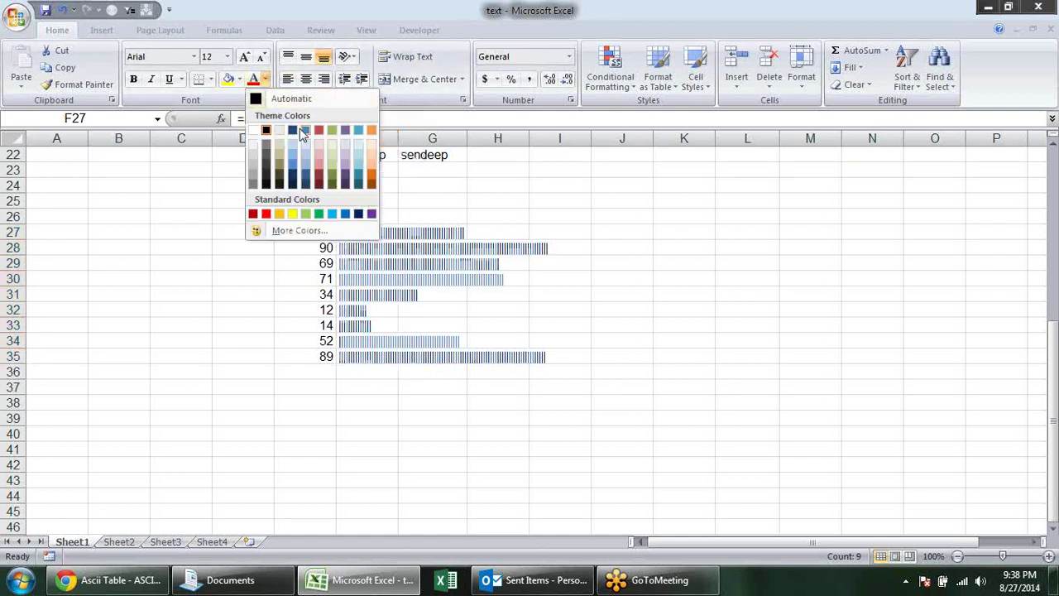
{"action": "left_click", "coordinate": [296, 132]}
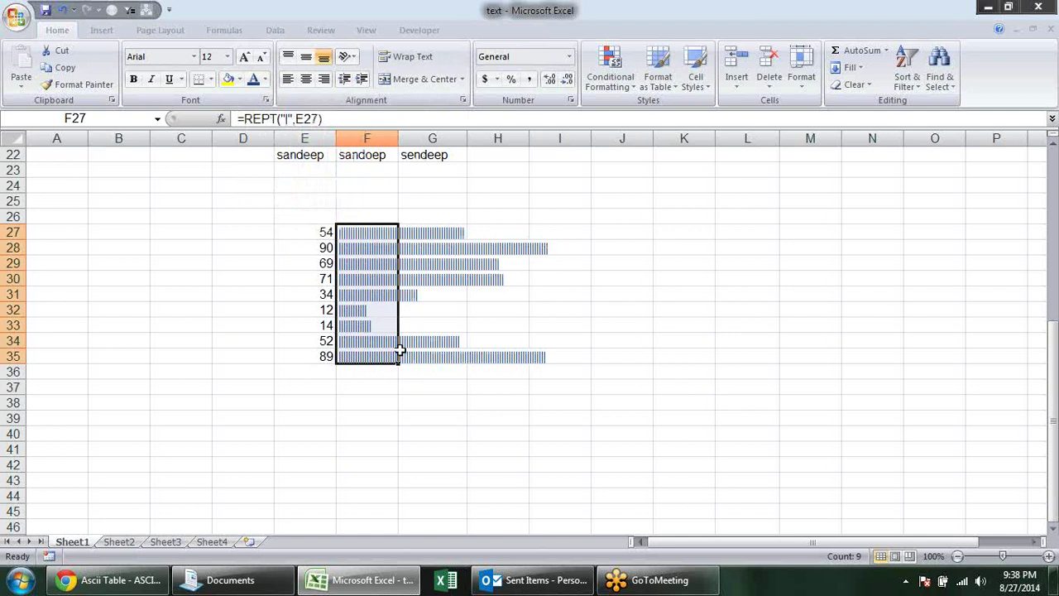
{"action": "left_click", "coordinate": [194, 56]}
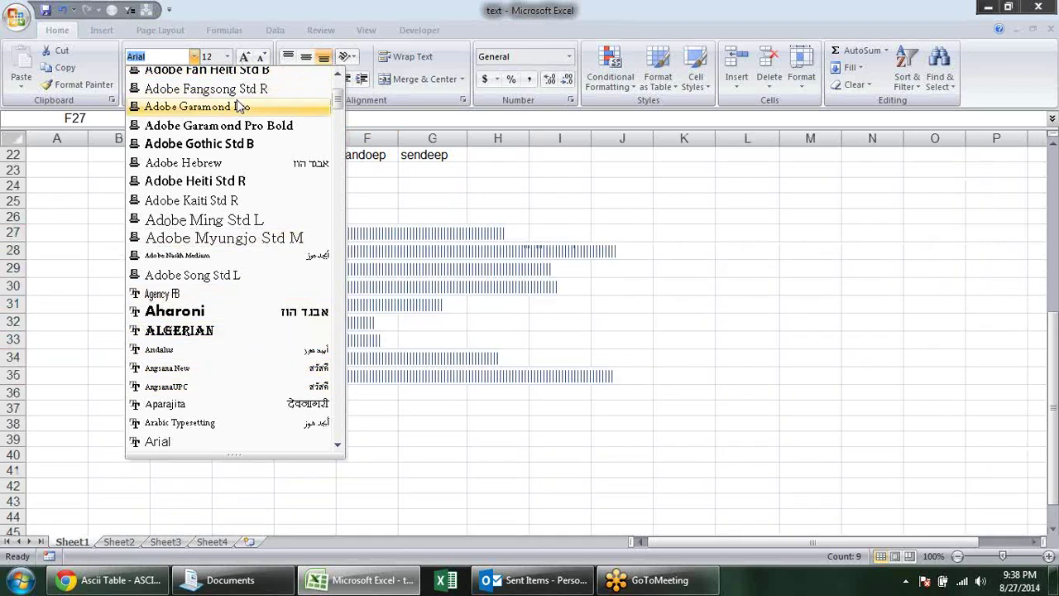
{"action": "type", "text": "book"}
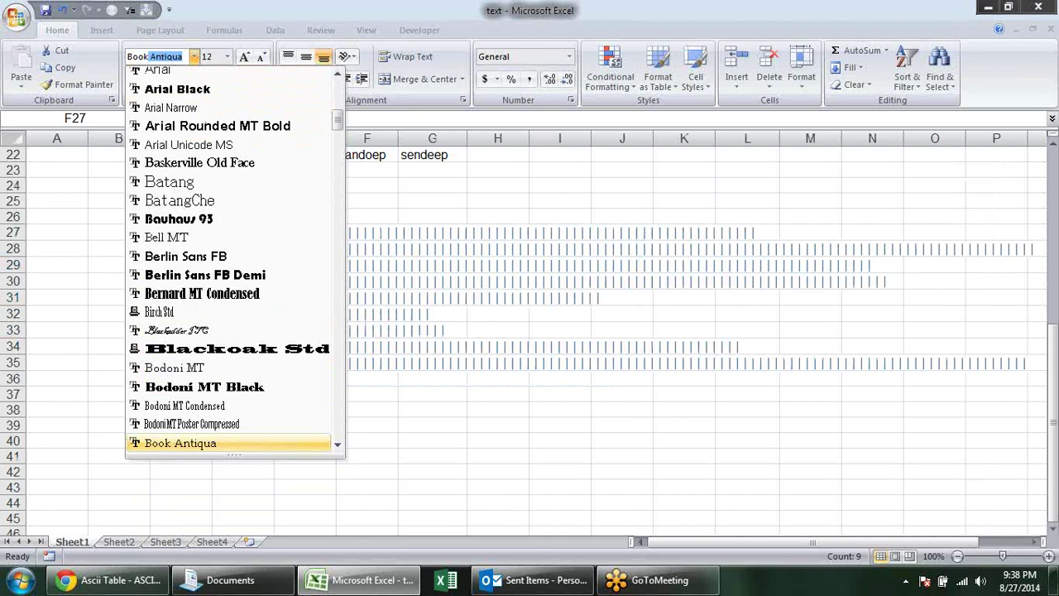
{"action": "type", "text": "man Old S"}
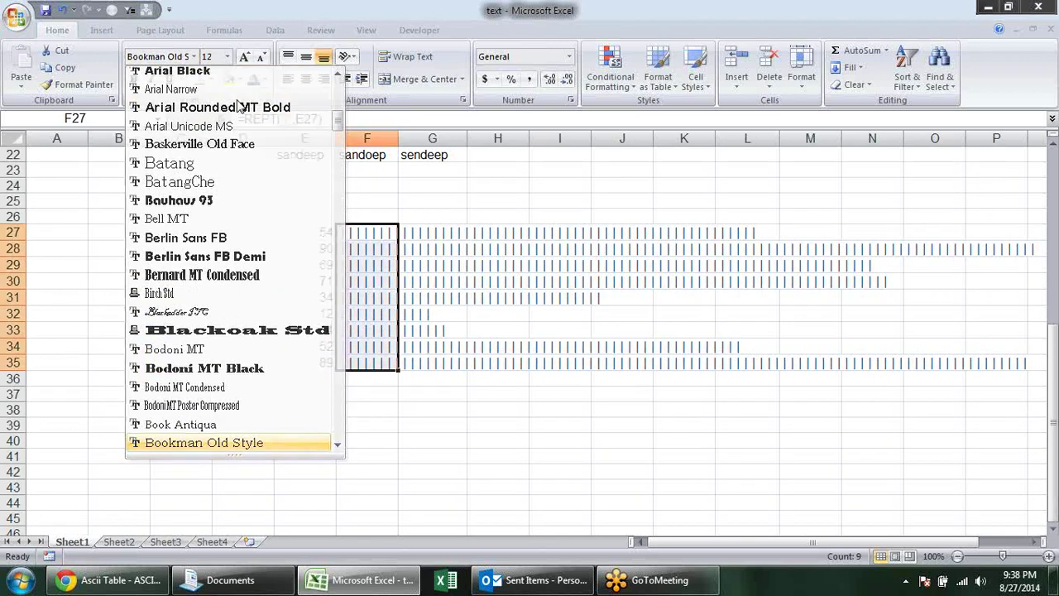
{"action": "key", "text": "Return"}
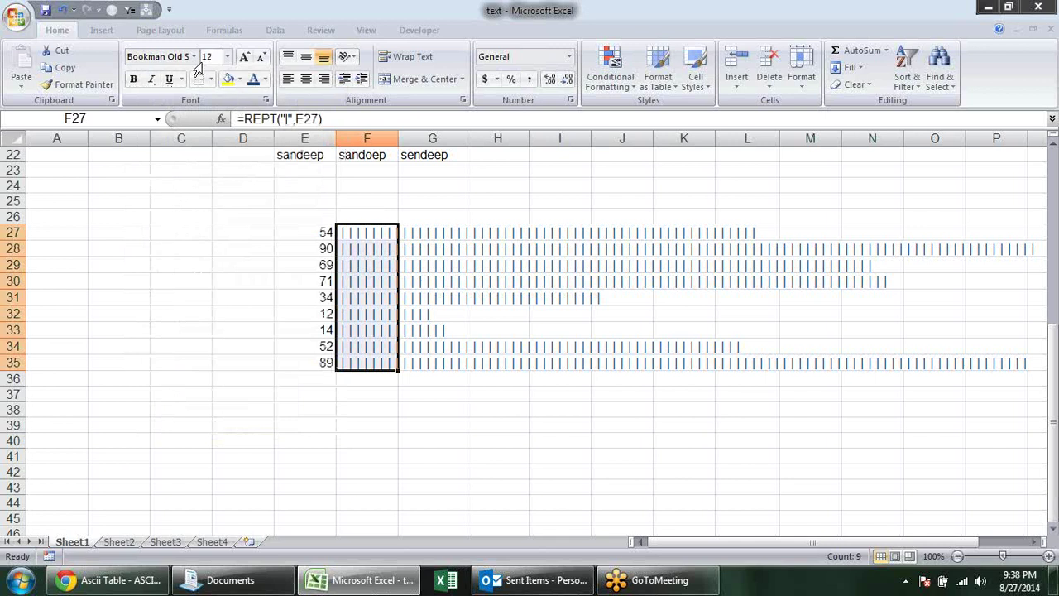
Step: Preview several fonts on the bars and apply Britannic Bold
{"action": "left_click", "coordinate": [193, 56]}
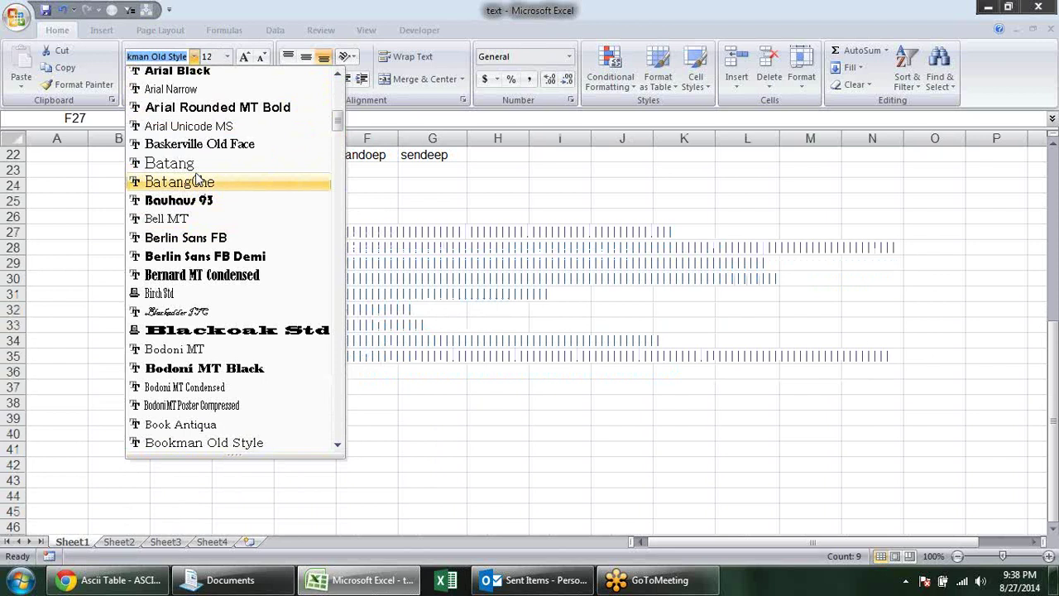
{"action": "key", "text": "Down"}
{"action": "key", "text": "Down"}
{"action": "key", "text": "Down"}
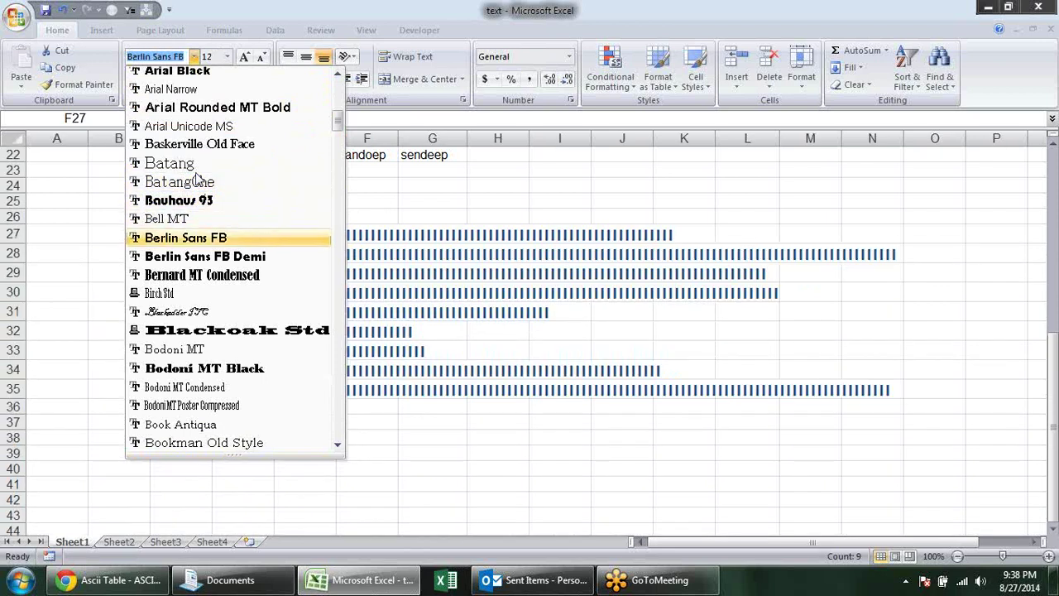
{"action": "key", "text": "Down"}
{"action": "key", "text": "Down"}
{"action": "key", "text": "Down"}
{"action": "key", "text": "Down"}
{"action": "key", "text": "Down"}
{"action": "key", "text": "Down"}
{"action": "key", "text": "Down"}
{"action": "key", "text": "Down"}
{"action": "key", "text": "Down"}
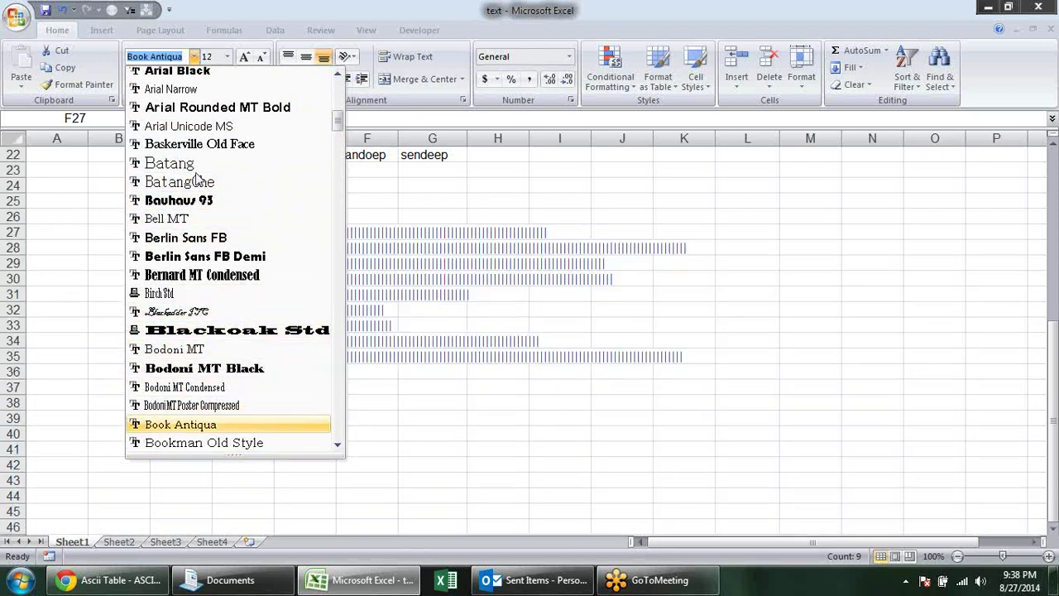
{"action": "key", "text": "Down"}
{"action": "key", "text": "Down"}
{"action": "key", "text": "Up"}
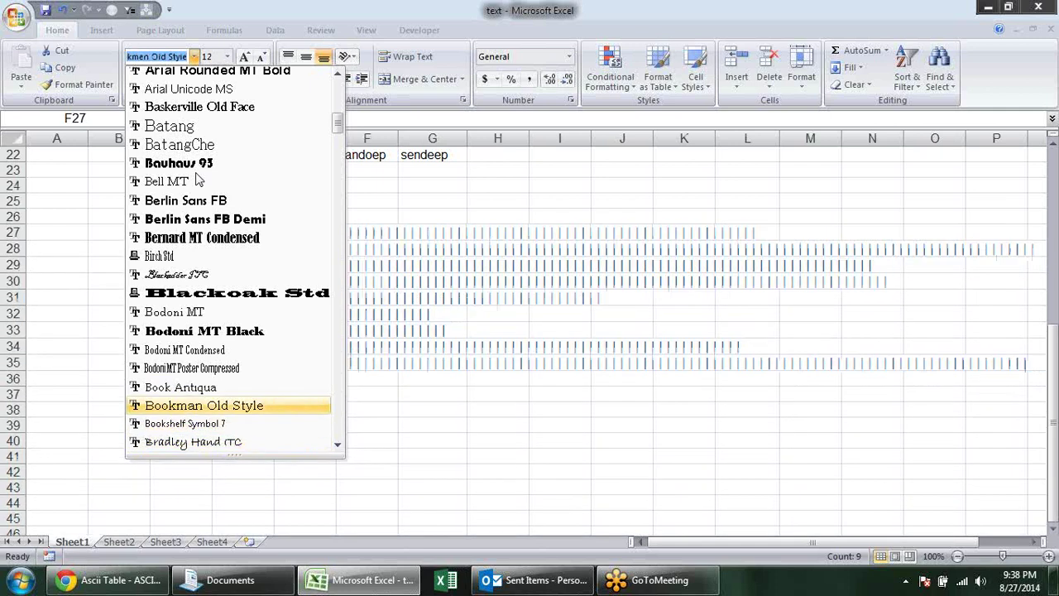
{"action": "key", "text": "Down"}
{"action": "key", "text": "Down"}
{"action": "key", "text": "Down"}
{"action": "key", "text": "Down"}
{"action": "key", "text": "Down"}
{"action": "key", "text": "Up"}
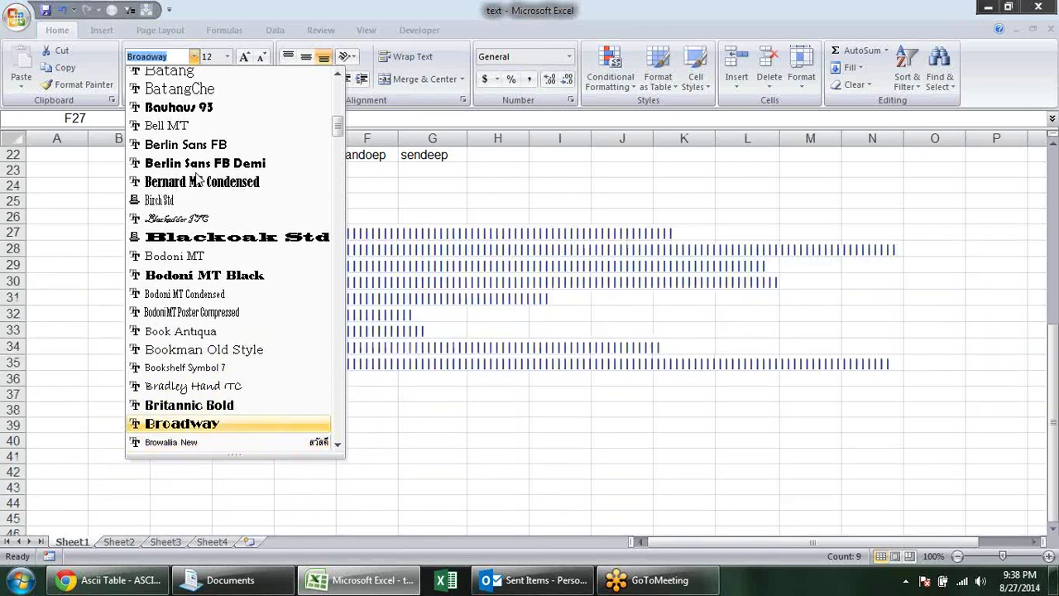
{"action": "key", "text": "Up"}
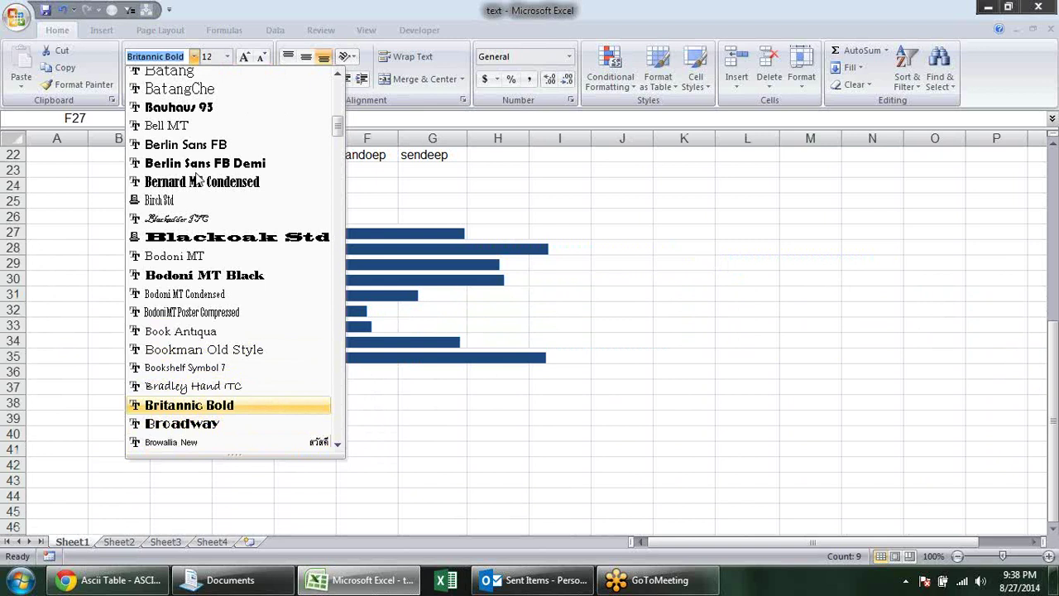
{"action": "key", "text": "Return"}
Step: Change E29 from 69 to 90 and E30 to 40
{"action": "left_click", "coordinate": [609, 386]}
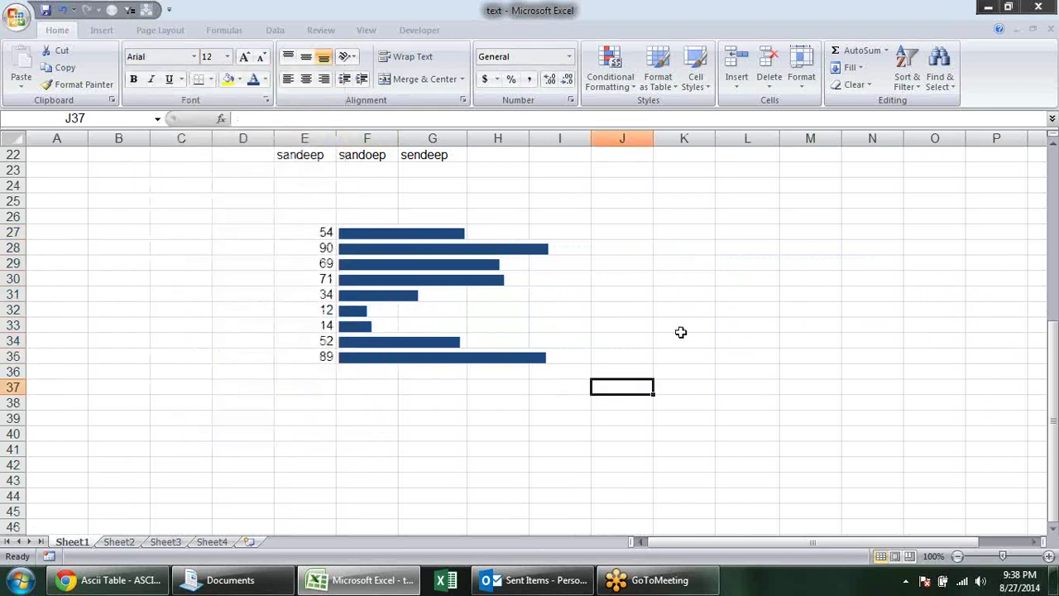
{"action": "left_click", "coordinate": [331, 247]}
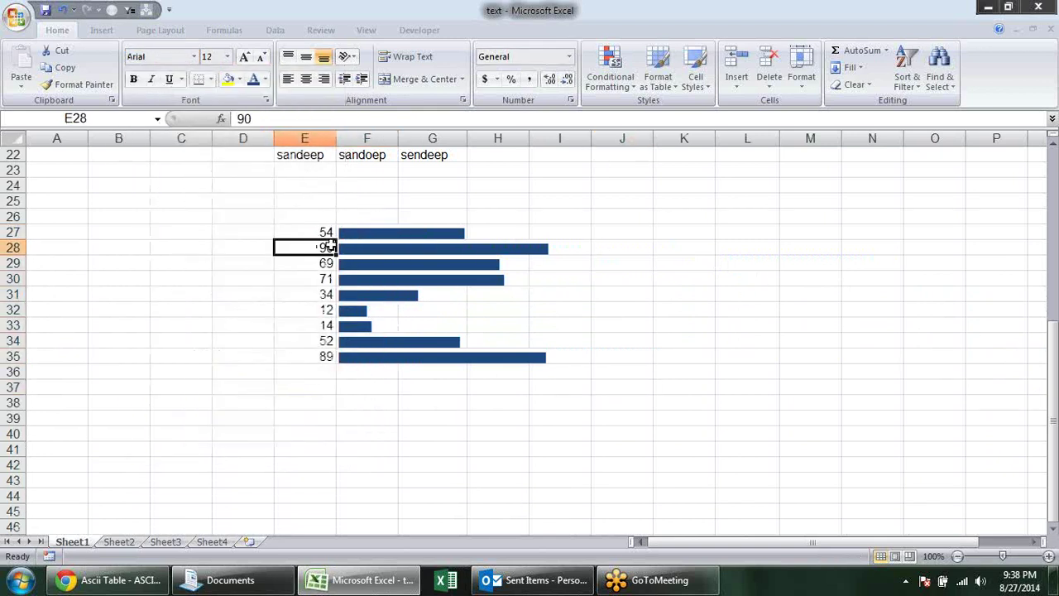
{"action": "left_click", "coordinate": [323, 281]}
{"action": "left_click", "coordinate": [321, 339]}
{"action": "left_click", "coordinate": [324, 265]}
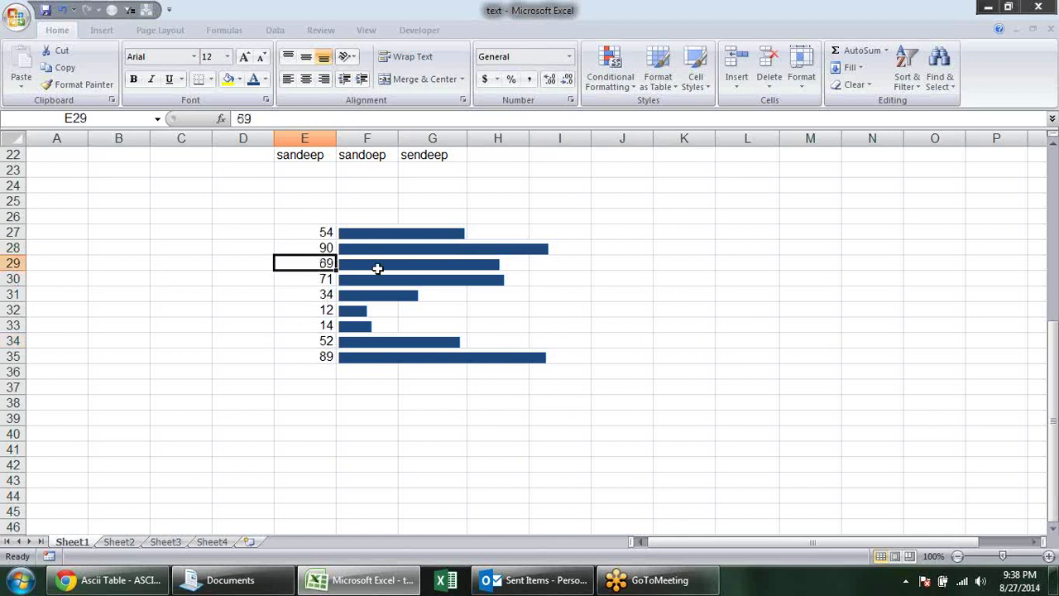
{"action": "type", "text": "90"}
{"action": "key", "text": "Return"}
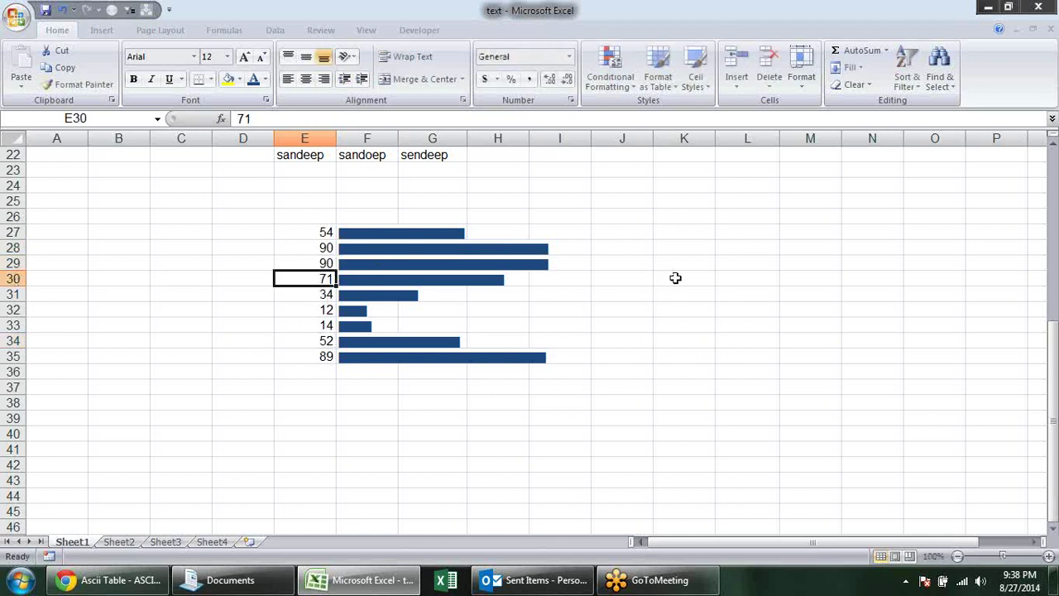
{"action": "type", "text": "4"}
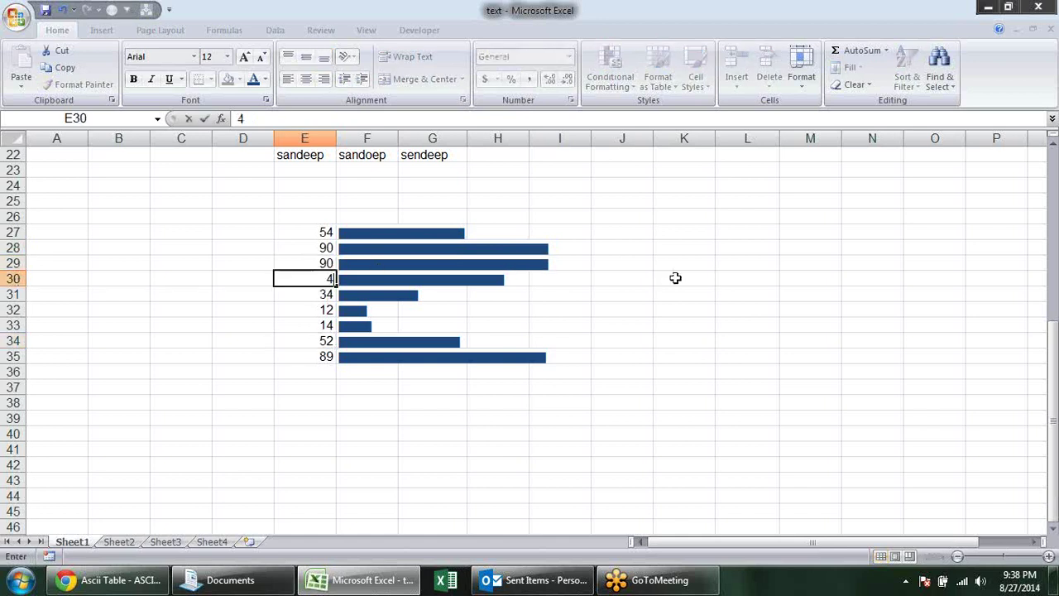
{"action": "type", "text": "0"}
{"action": "key", "text": "Return"}
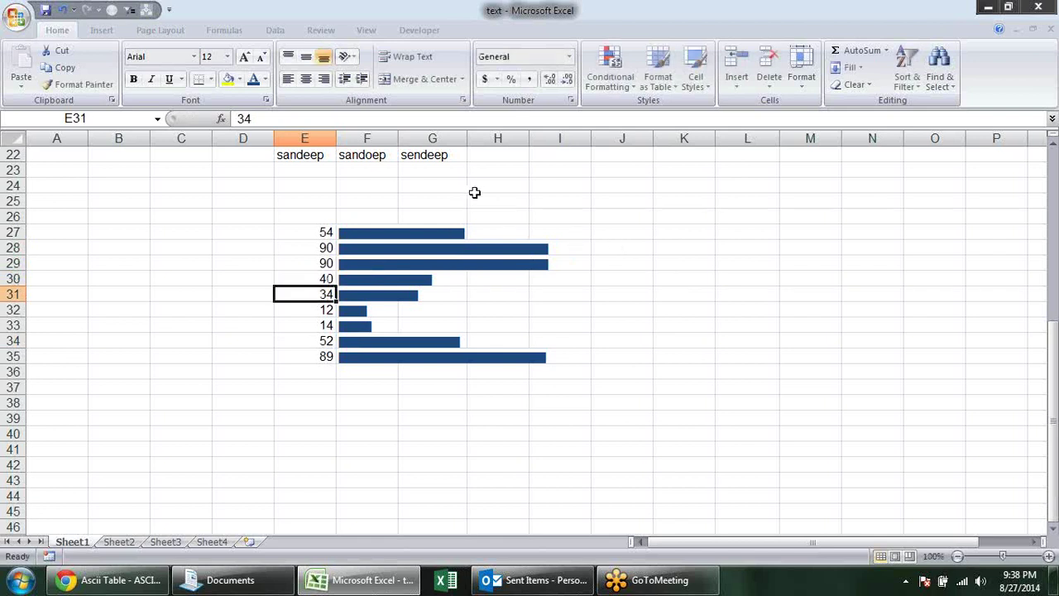
Step: Widen column F and edit F27 to =REPT("|",E27/10)
{"action": "left_click_drag", "start_coordinate": [399, 138], "coordinate": [556, 138]}
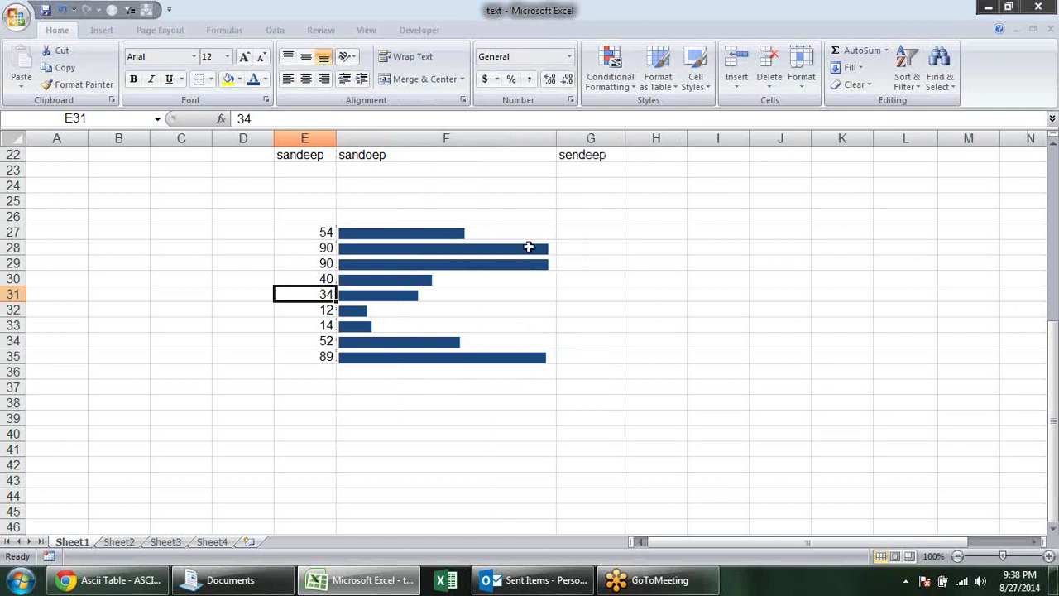
{"action": "left_click_drag", "start_coordinate": [523, 234], "coordinate": [535, 357]}
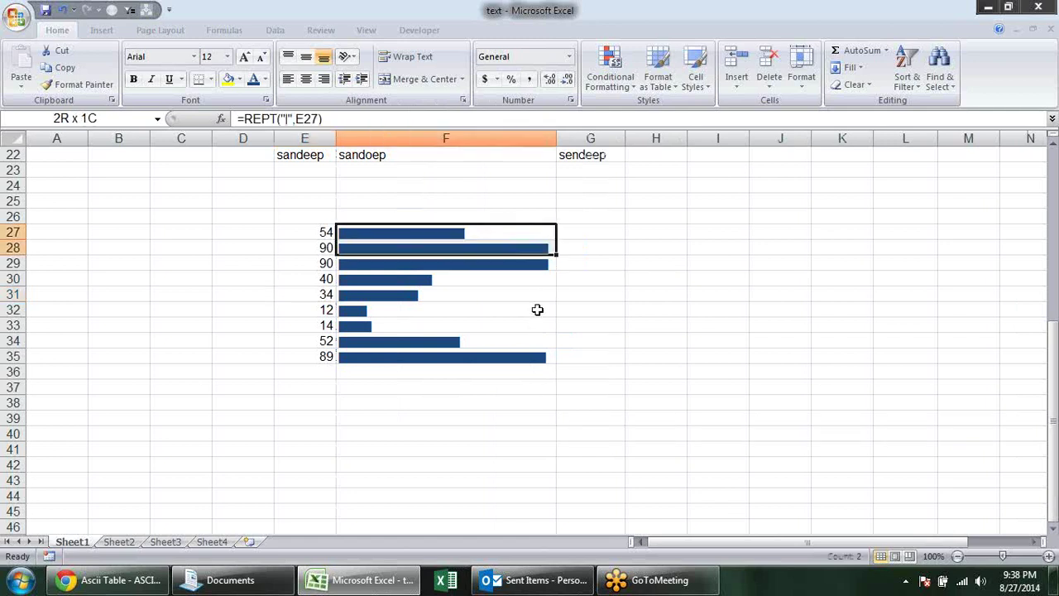
{"action": "double_click", "coordinate": [506, 229]}
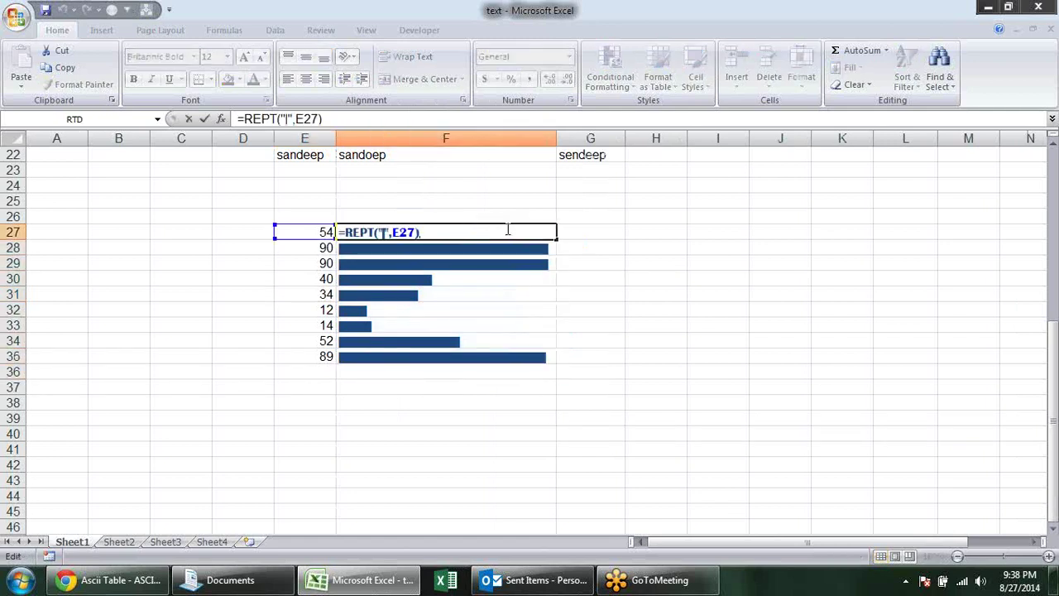
{"action": "type", "text": "/10"}
{"action": "key", "text": "Return"}
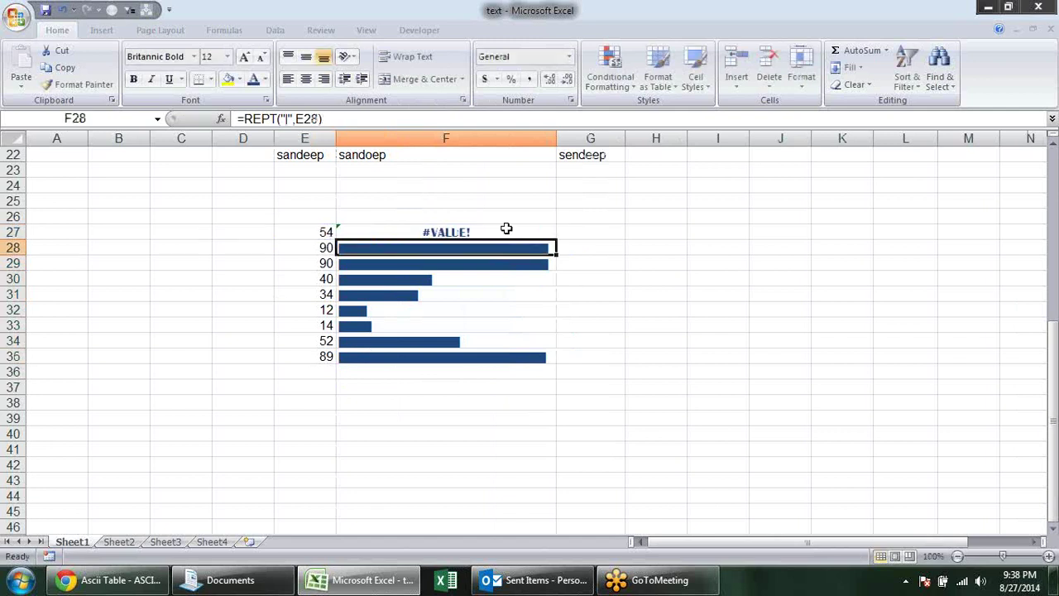
{"action": "double_click", "coordinate": [483, 229]}
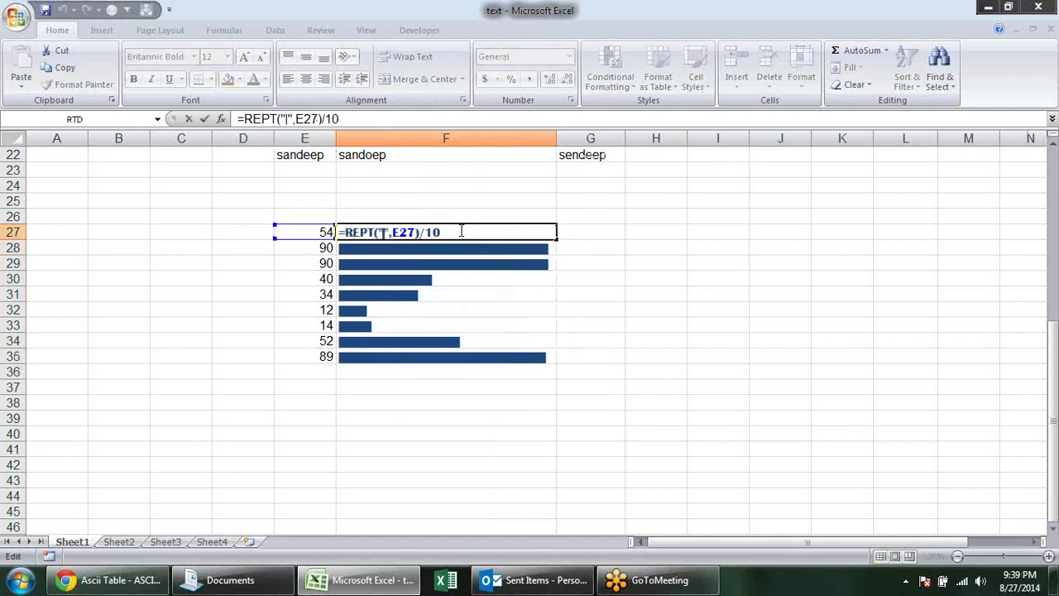
{"action": "key", "text": "BackSpace"}
{"action": "key", "text": "BackSpace"}
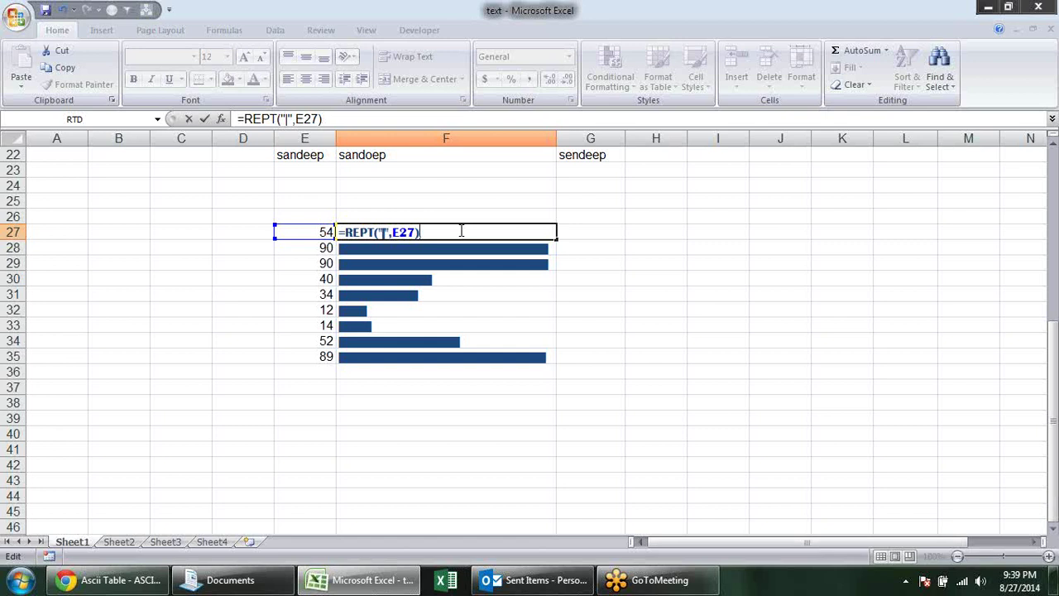
{"action": "left_click", "coordinate": [419, 232]}
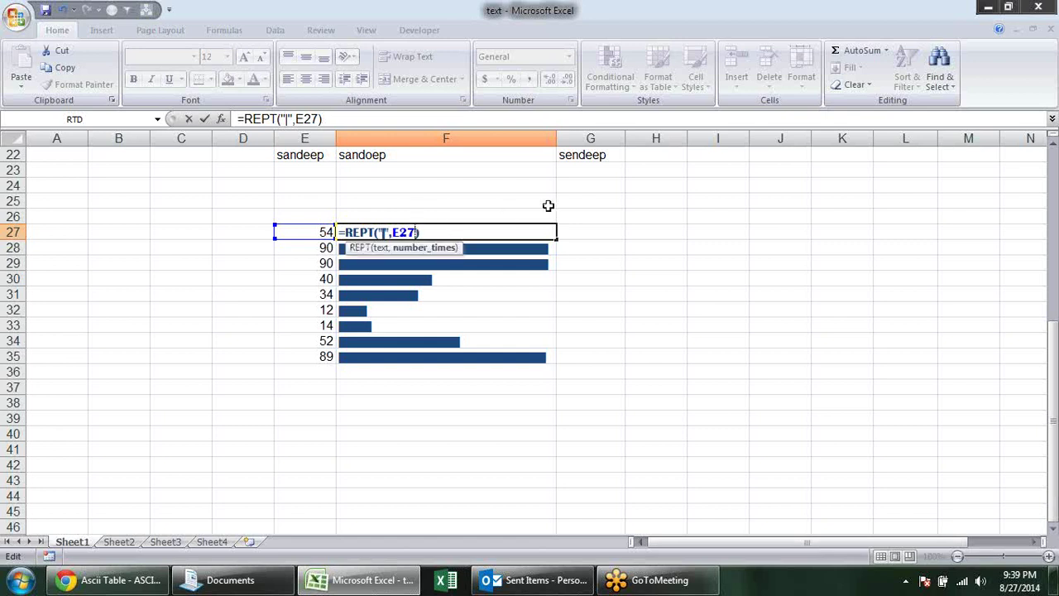
{"action": "type", "text": "/10"}
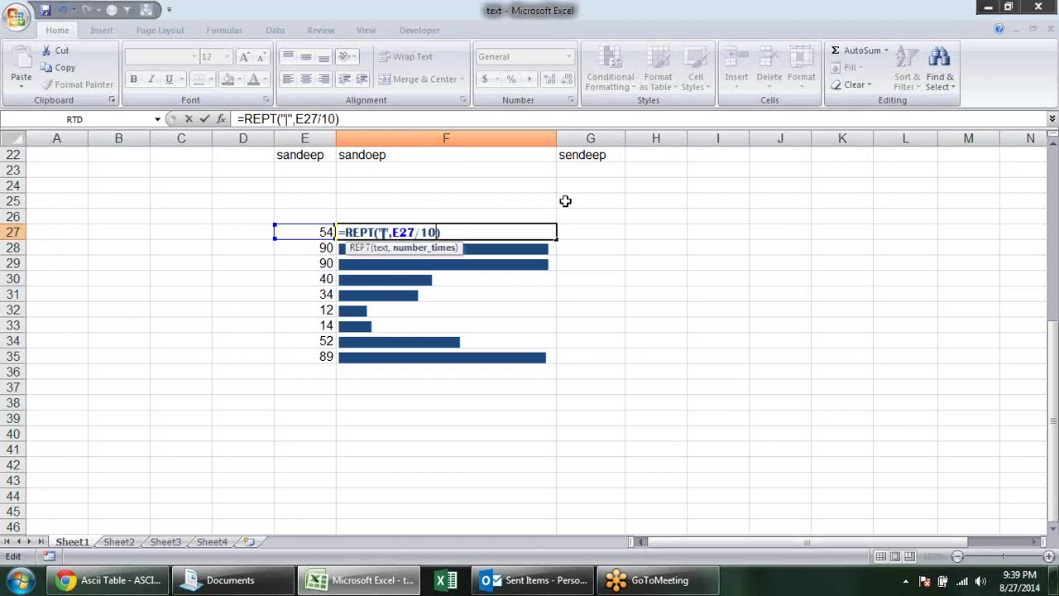
{"action": "key", "text": "Return"}
Step: Fill the /10 formula down to F35 and narrow column F
{"action": "left_click", "coordinate": [439, 231]}
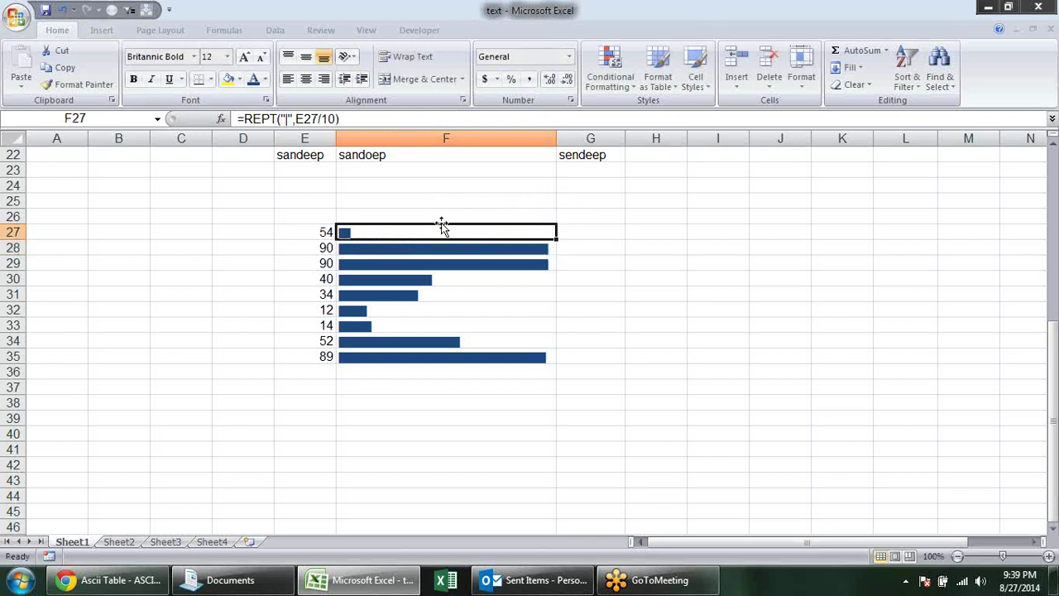
{"action": "double_click", "coordinate": [557, 241]}
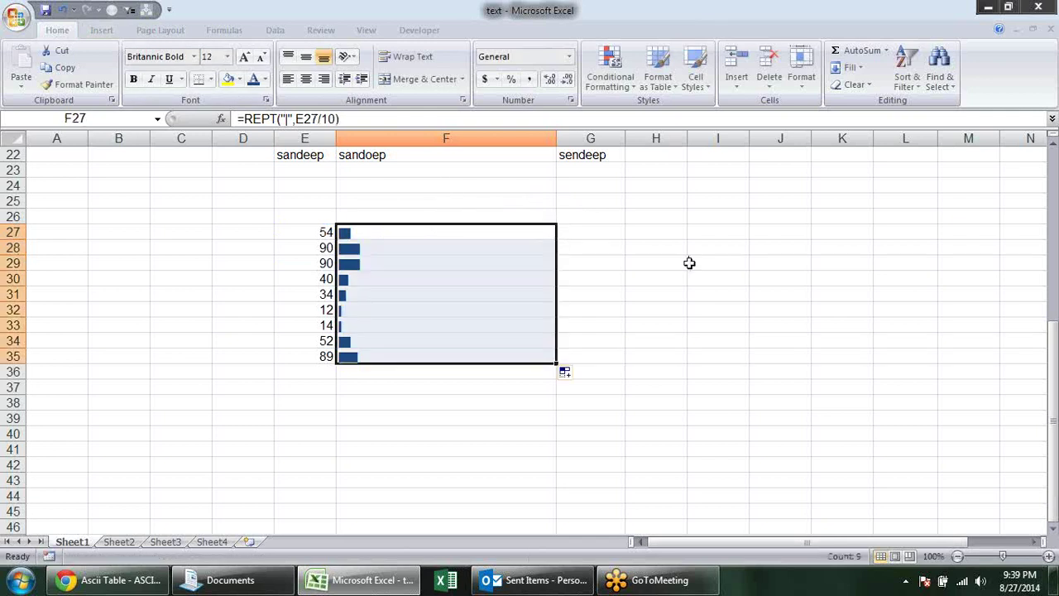
{"action": "left_click", "coordinate": [606, 342]}
{"action": "mouse_move", "coordinate": [555, 135]}
{"action": "left_mouse_down"}
{"action": "mouse_move", "coordinate": [396, 146]}
{"action": "mouse_move", "coordinate": [408, 144]}
{"action": "left_mouse_up"}
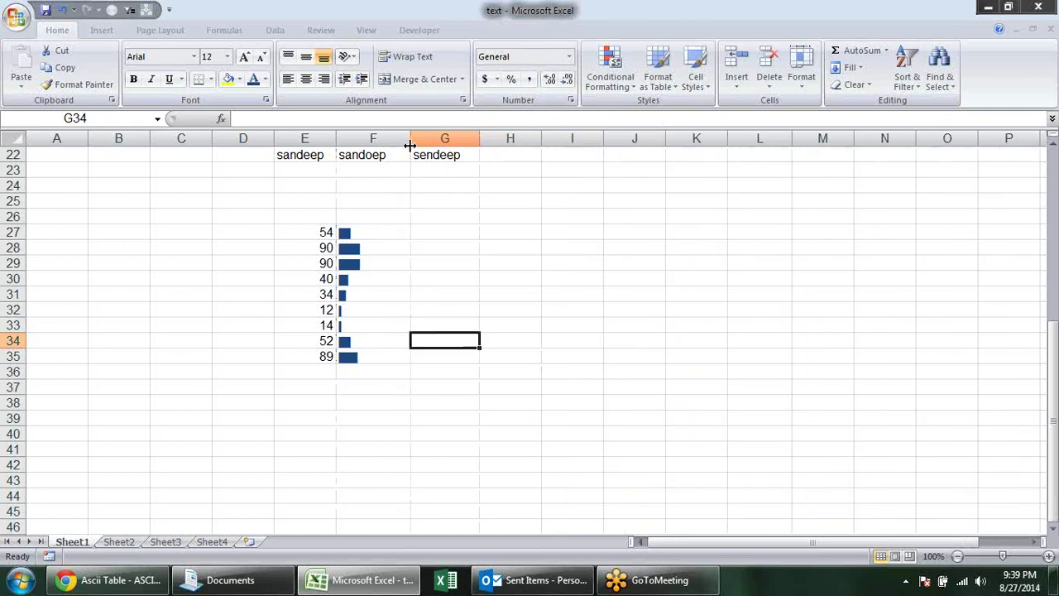
Step: Undo the divide-by-10 edit, restoring F27 to =REPT("|",E27) with full-length bars
{"action": "left_click", "coordinate": [388, 231]}
{"action": "type", "text": "Britannic Bold"}
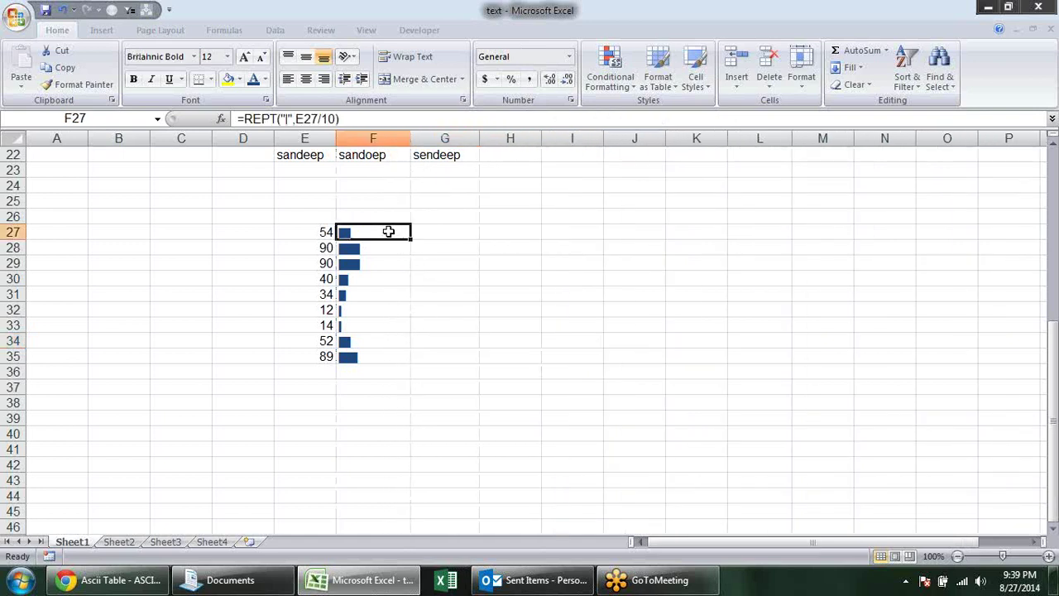
{"action": "left_click", "coordinate": [327, 237]}
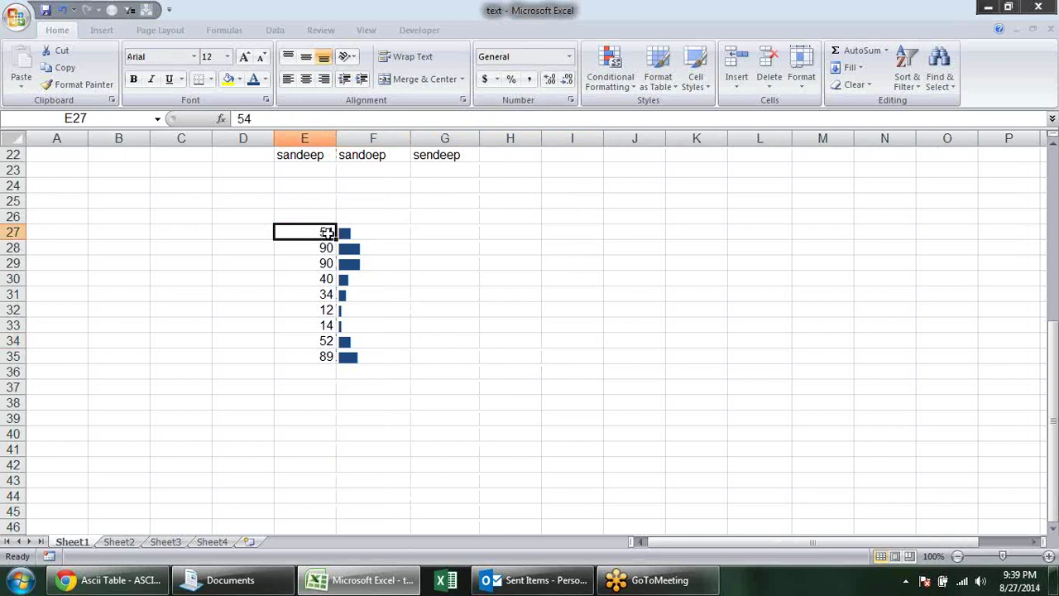
{"action": "double_click", "coordinate": [364, 232]}
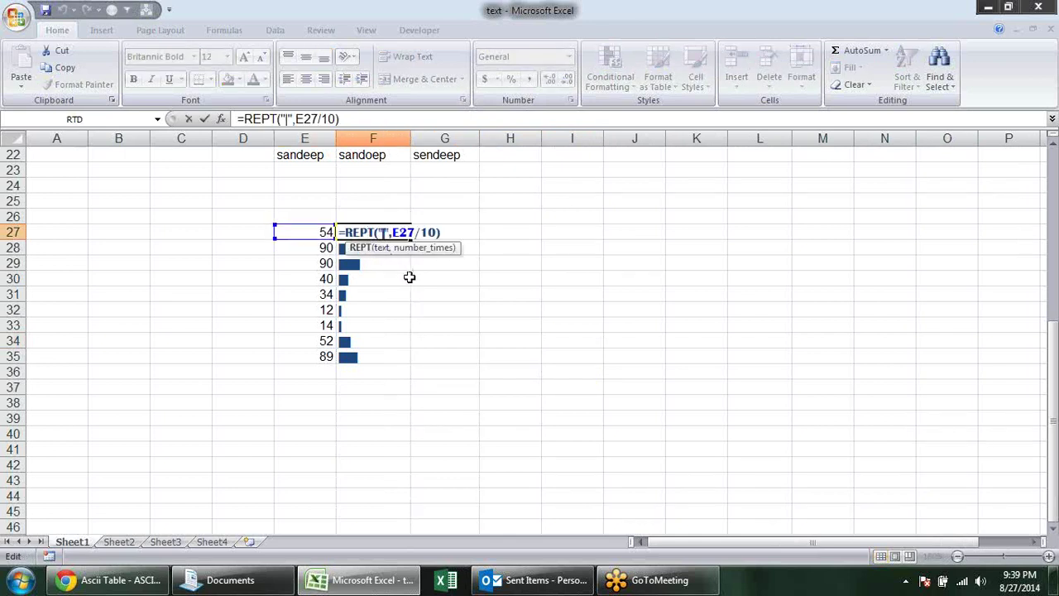
{"action": "key", "text": "Return"}
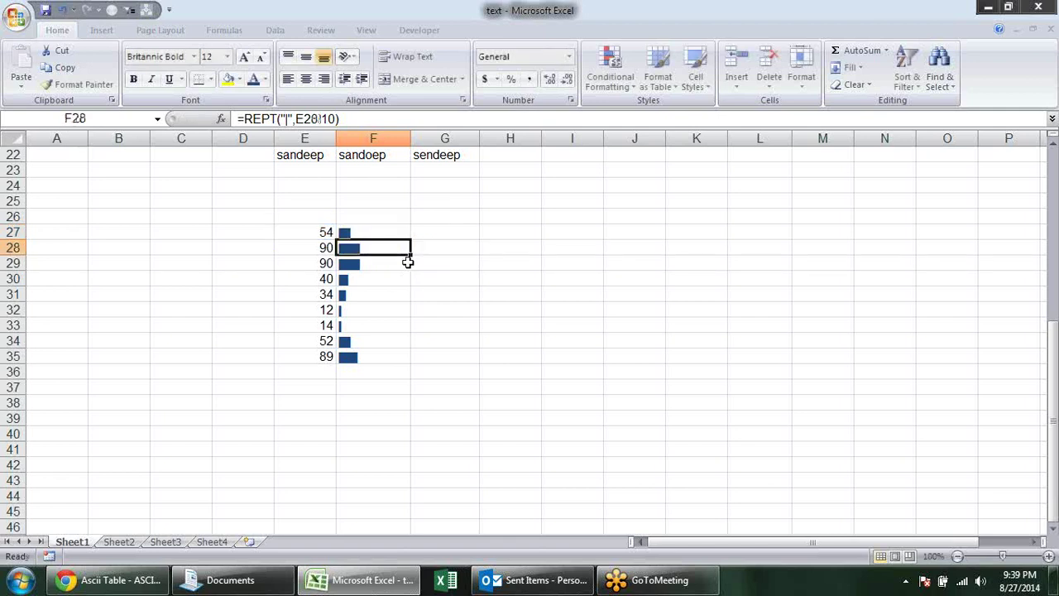
{"action": "left_click", "coordinate": [398, 232]}
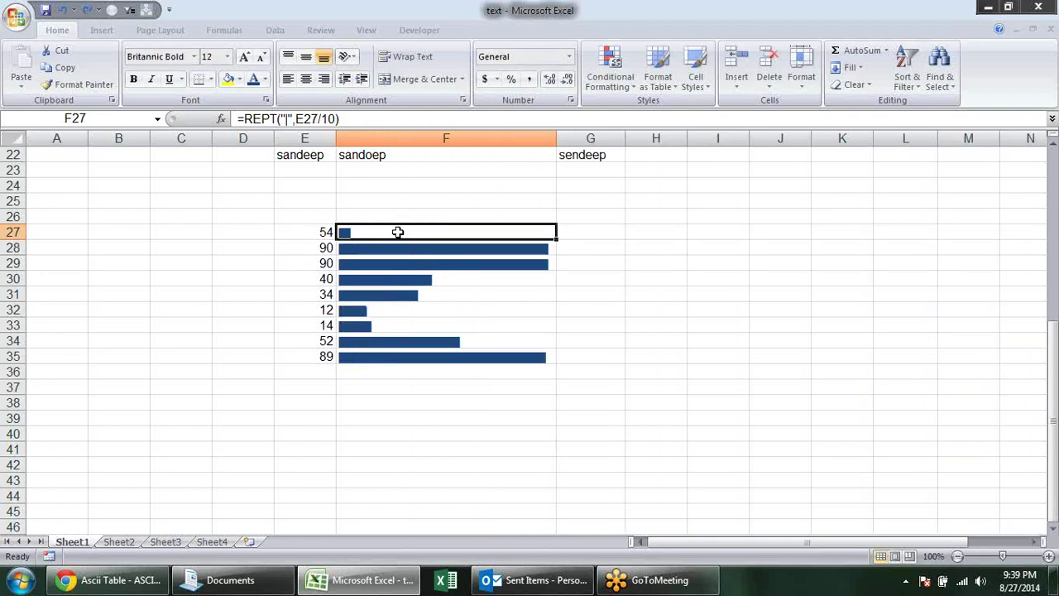
{"action": "key", "text": "ctrl+z"}
{"action": "key", "text": "ctrl+z"}
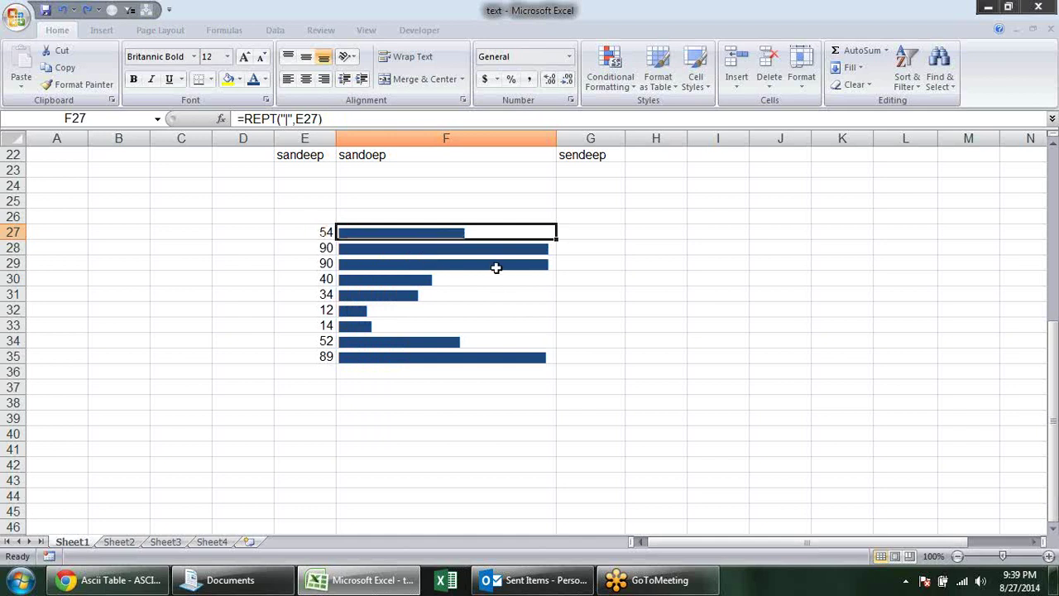
{"action": "left_click", "coordinate": [530, 373]}
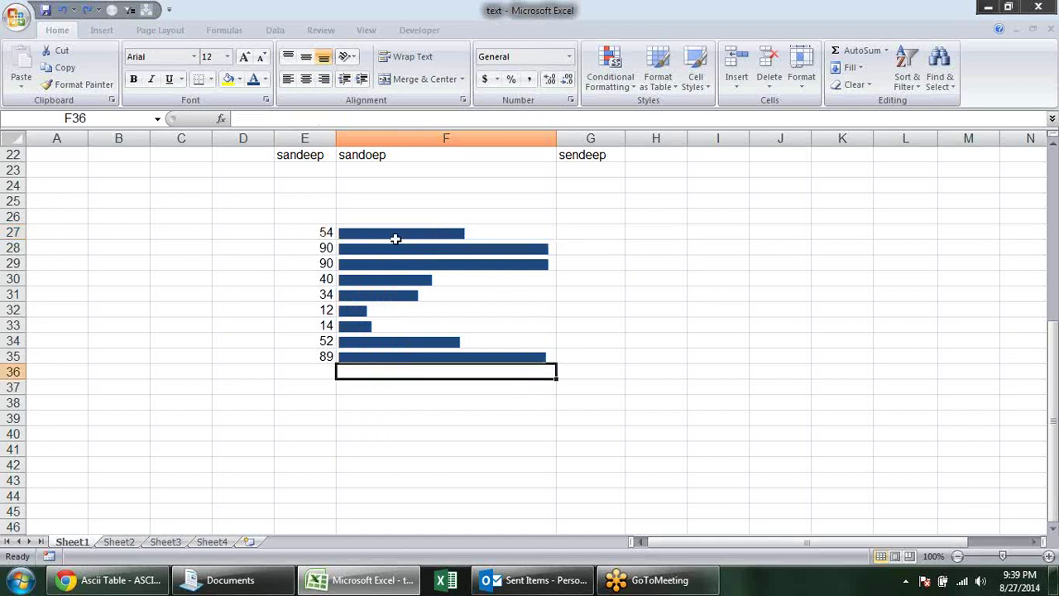
{"action": "left_click", "coordinate": [323, 234]}
{"action": "left_click", "coordinate": [376, 234]}
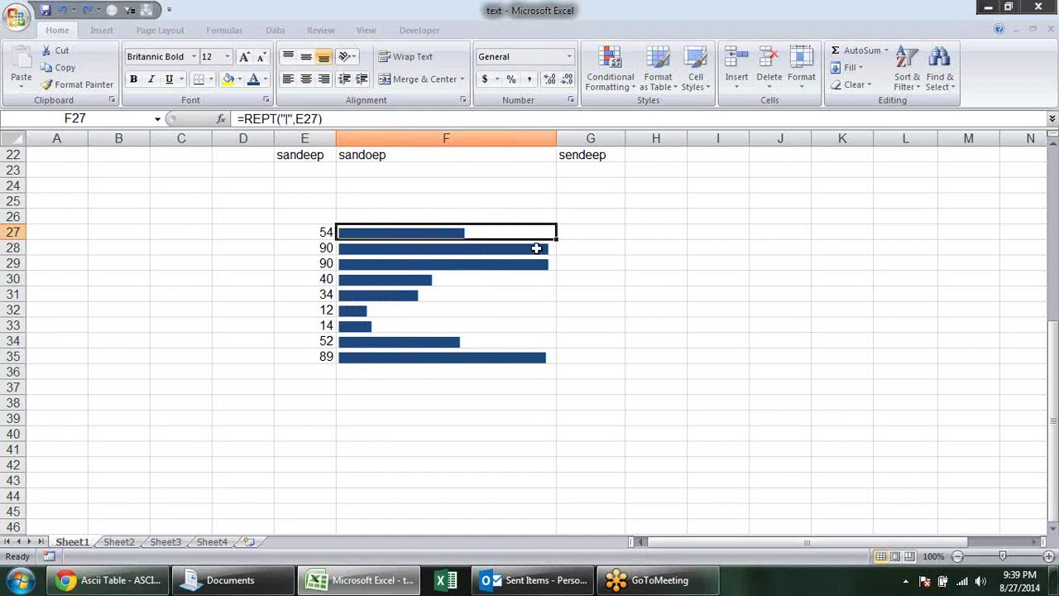
{"action": "double_click", "coordinate": [497, 233]}
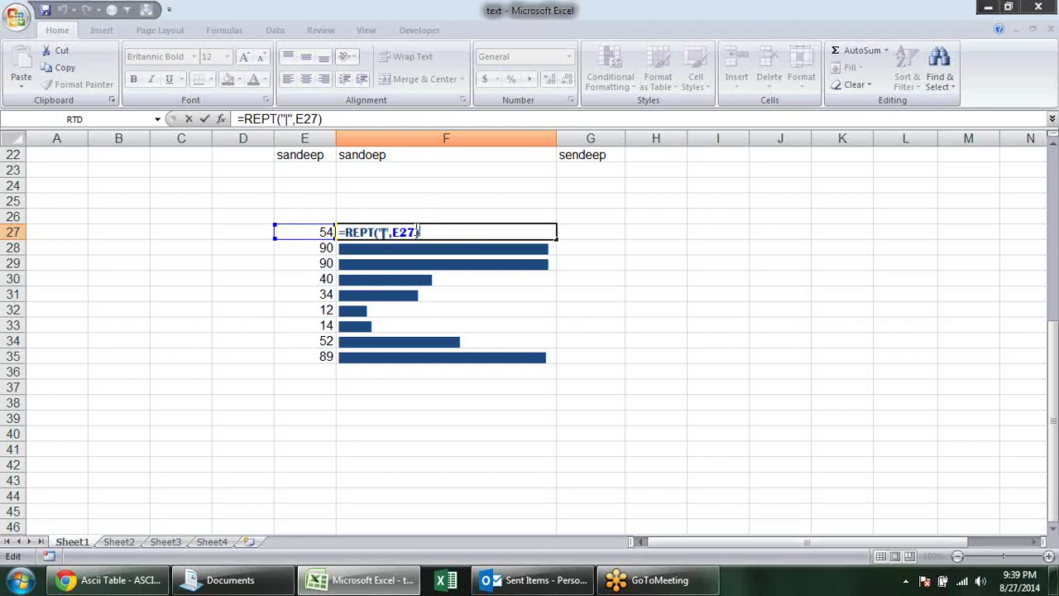
Step: Edit F27 to =REPT("|",E27/2), fill it down to F35, and narrow column F
{"action": "left_click", "coordinate": [419, 231]}
{"action": "type", "text": "/"}
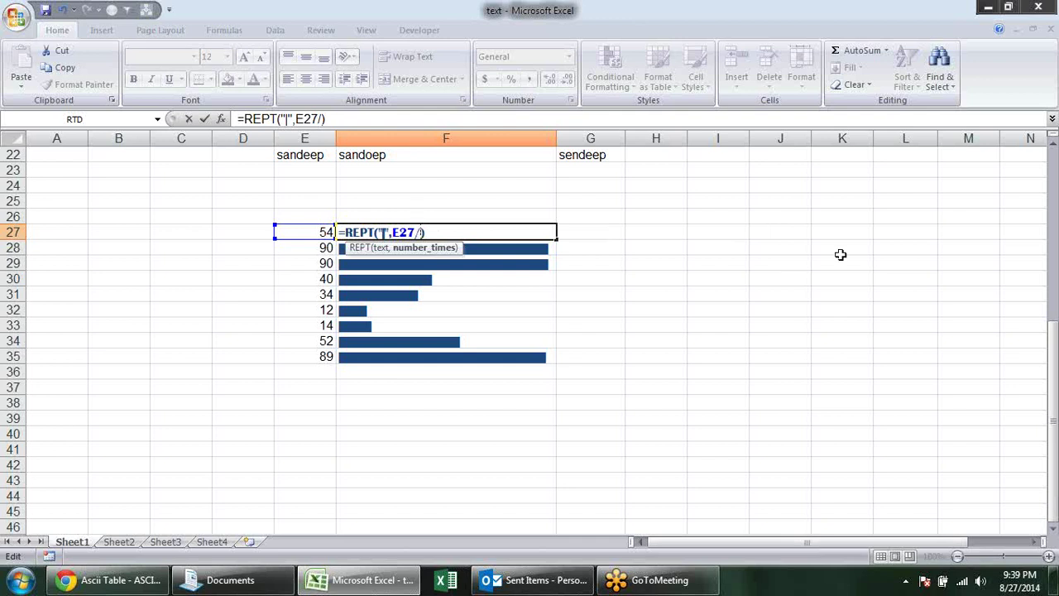
{"action": "type", "text": "2"}
{"action": "key", "text": "Return"}
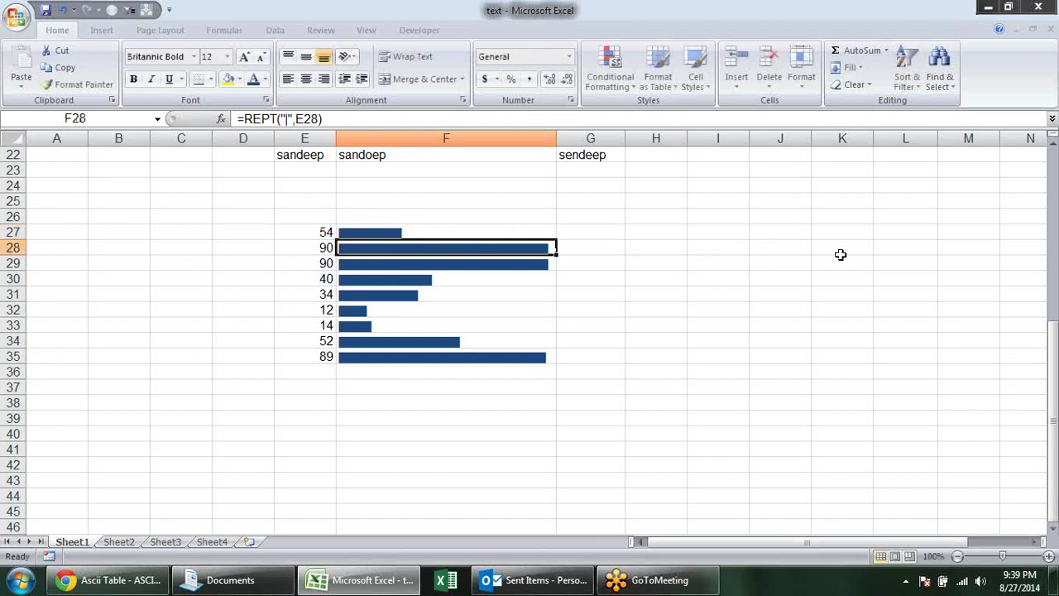
{"action": "left_click", "coordinate": [551, 231]}
{"action": "double_click", "coordinate": [557, 240]}
{"action": "left_click", "coordinate": [667, 294]}
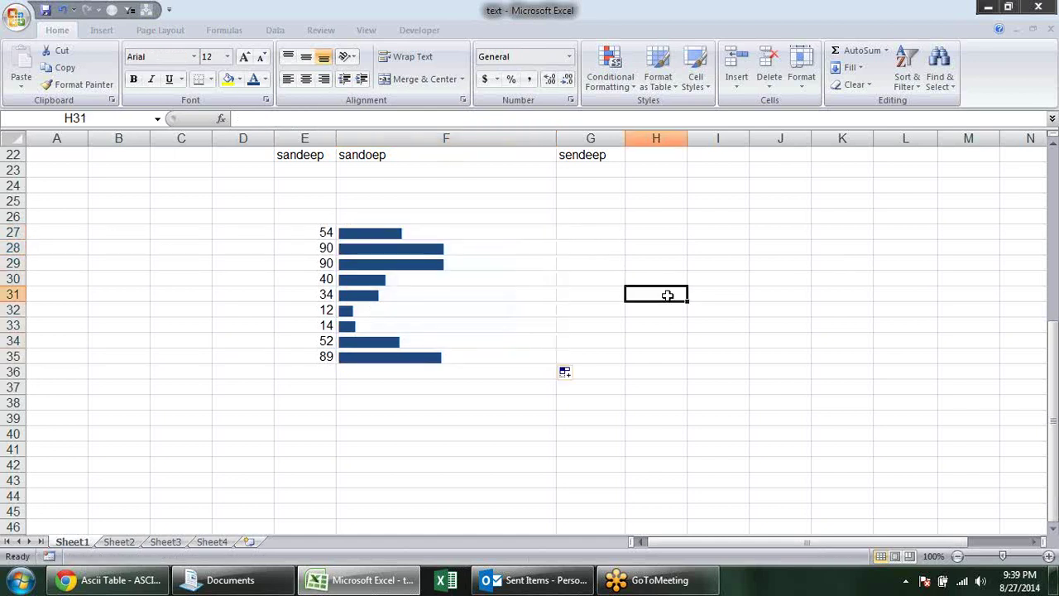
{"action": "left_click_drag", "start_coordinate": [560, 130], "coordinate": [461, 131]}
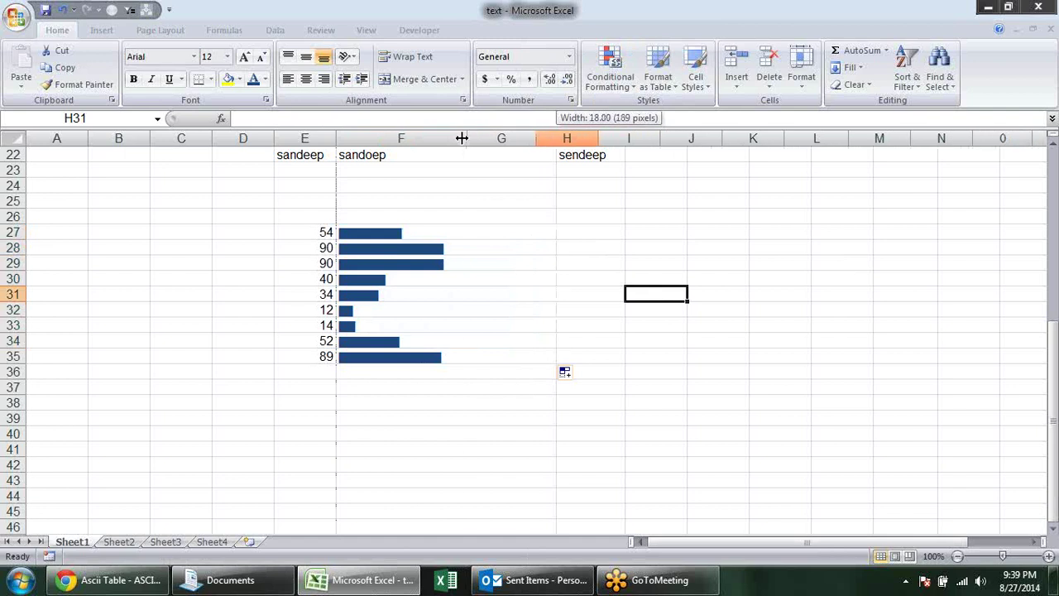
{"action": "left_click", "coordinate": [672, 354]}
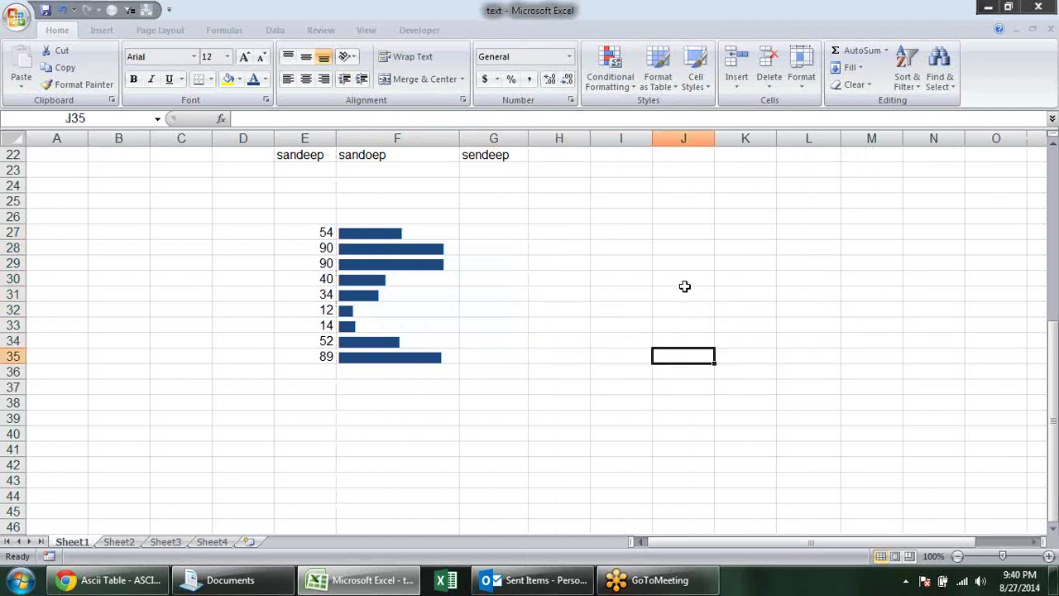
Step: Inspect the halved =REPT("|",E27/2) bar formulas in each cell of F27:F35
{"action": "left_click", "coordinate": [329, 235]}
{"action": "left_click", "coordinate": [375, 234]}
{"action": "left_click", "coordinate": [373, 244]}
{"action": "left_click", "coordinate": [373, 262]}
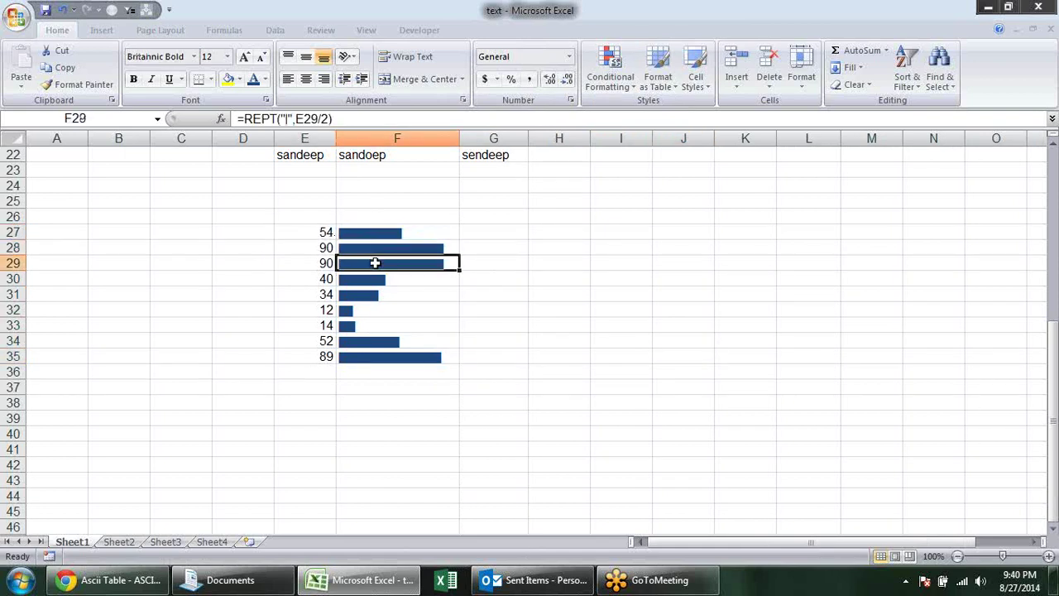
{"action": "left_click", "coordinate": [385, 279]}
{"action": "left_click", "coordinate": [386, 296]}
{"action": "left_click", "coordinate": [388, 312]}
{"action": "left_click", "coordinate": [385, 327]}
{"action": "left_click", "coordinate": [389, 341]}
{"action": "left_click", "coordinate": [389, 357]}
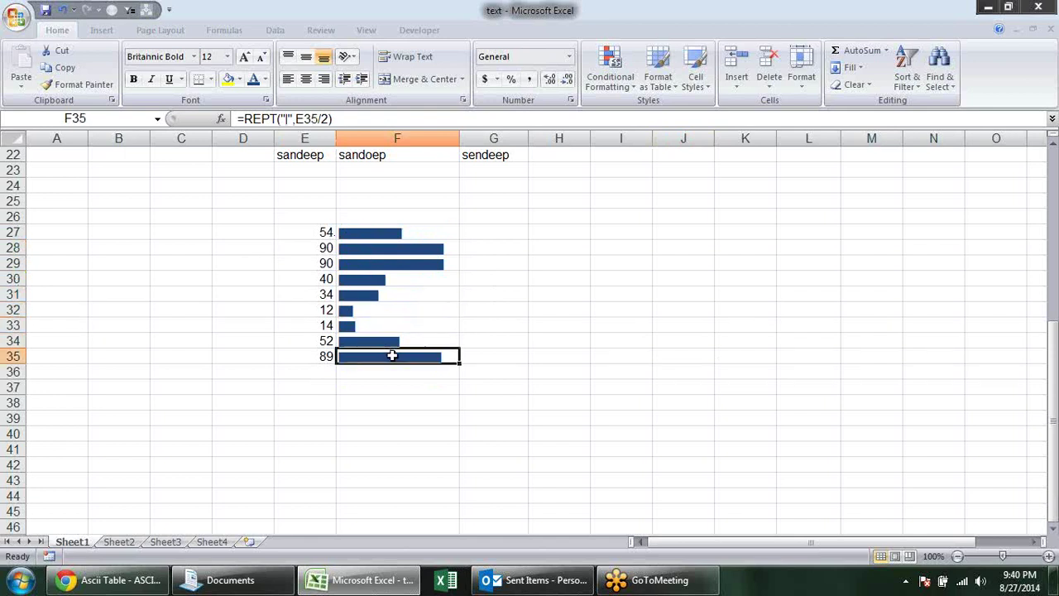
{"action": "left_click", "coordinate": [386, 340]}
{"action": "left_click", "coordinate": [386, 323]}
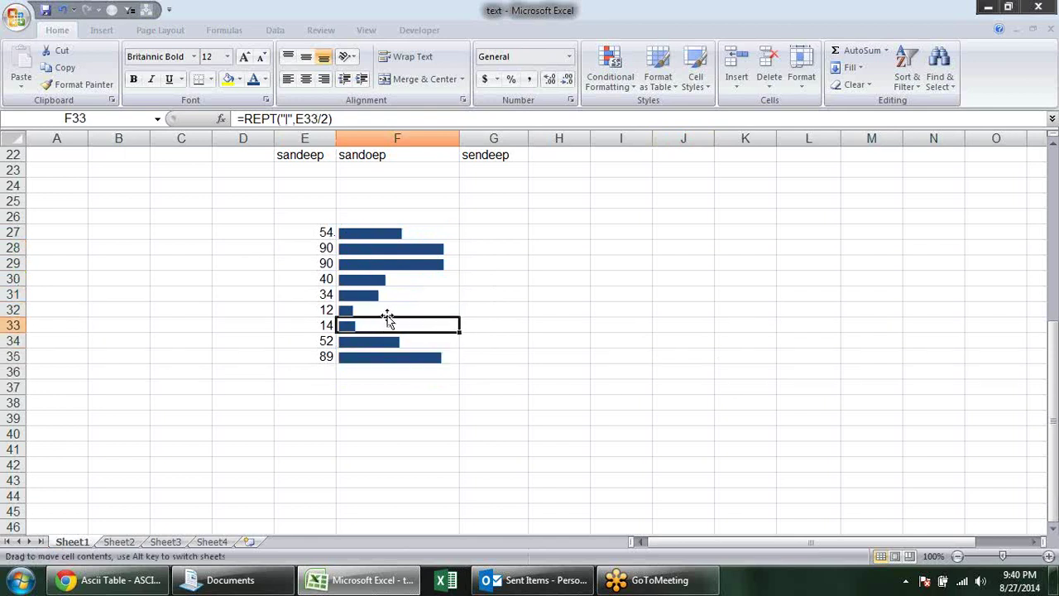
{"action": "left_click", "coordinate": [386, 310]}
{"action": "left_click", "coordinate": [387, 295]}
{"action": "left_click", "coordinate": [394, 235]}
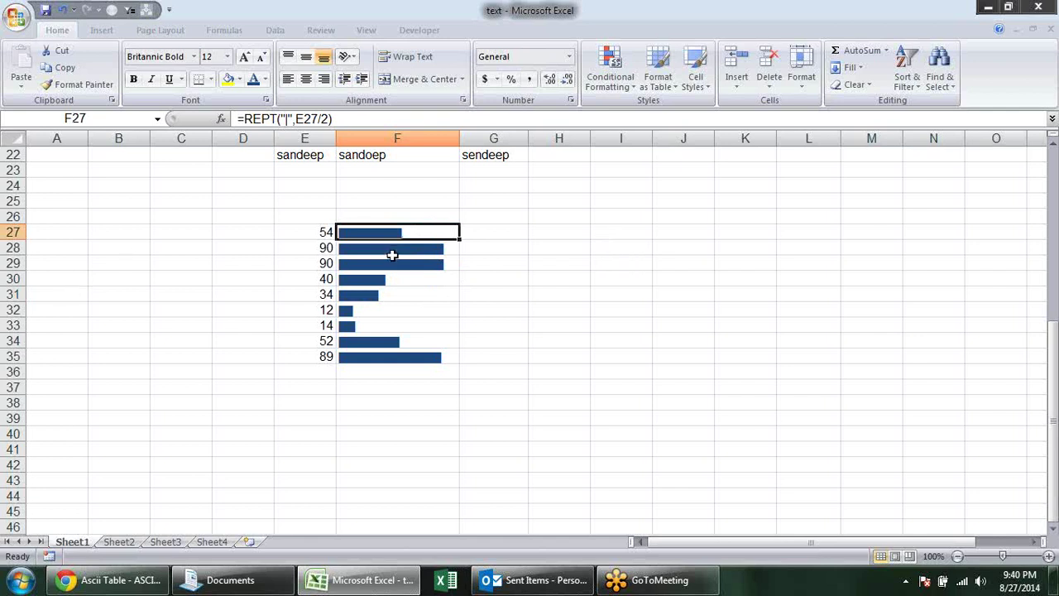
Step: Give I27 List data validation with source =$E$27:$E$35
{"action": "left_click", "coordinate": [627, 230]}
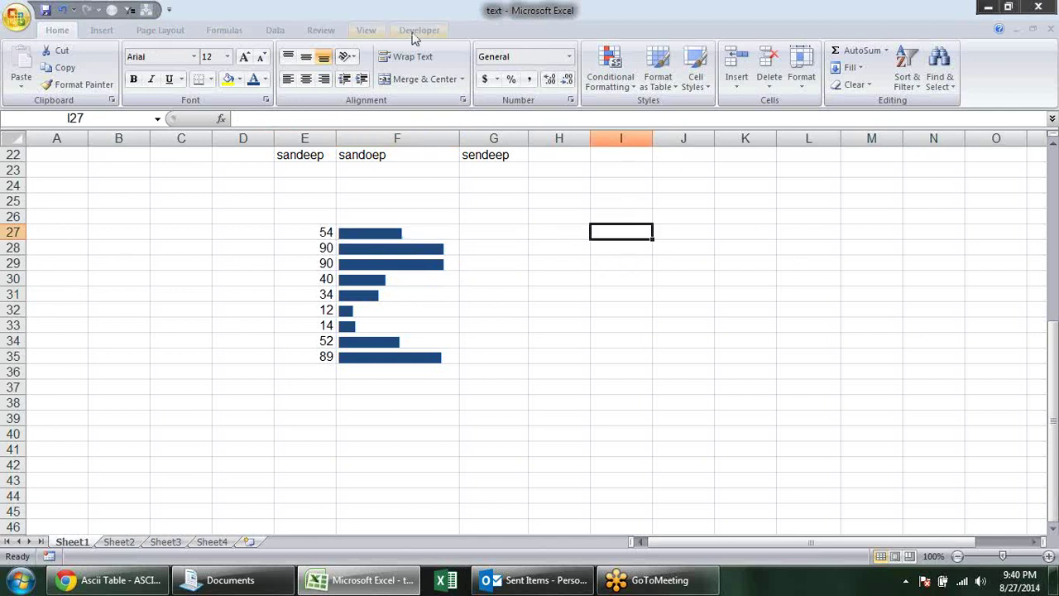
{"action": "left_click", "coordinate": [275, 30]}
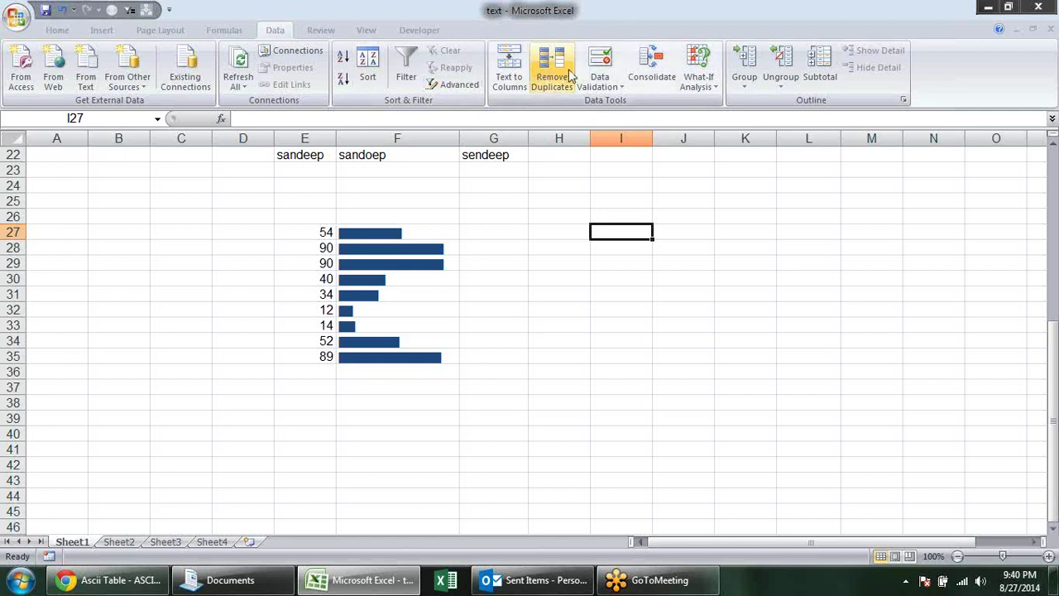
{"action": "left_click", "coordinate": [599, 66]}
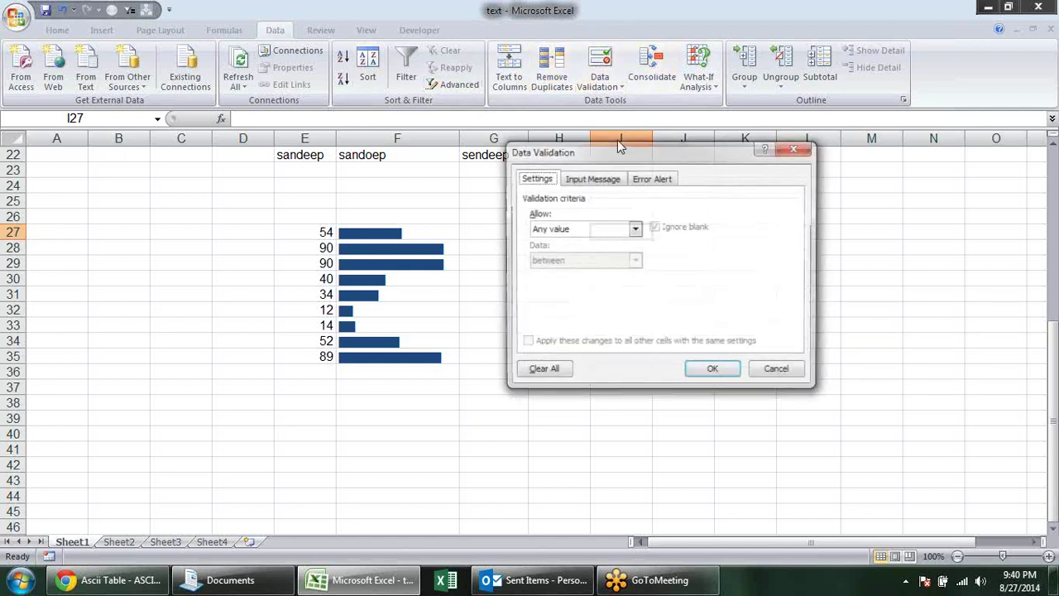
{"action": "left_click", "coordinate": [636, 228]}
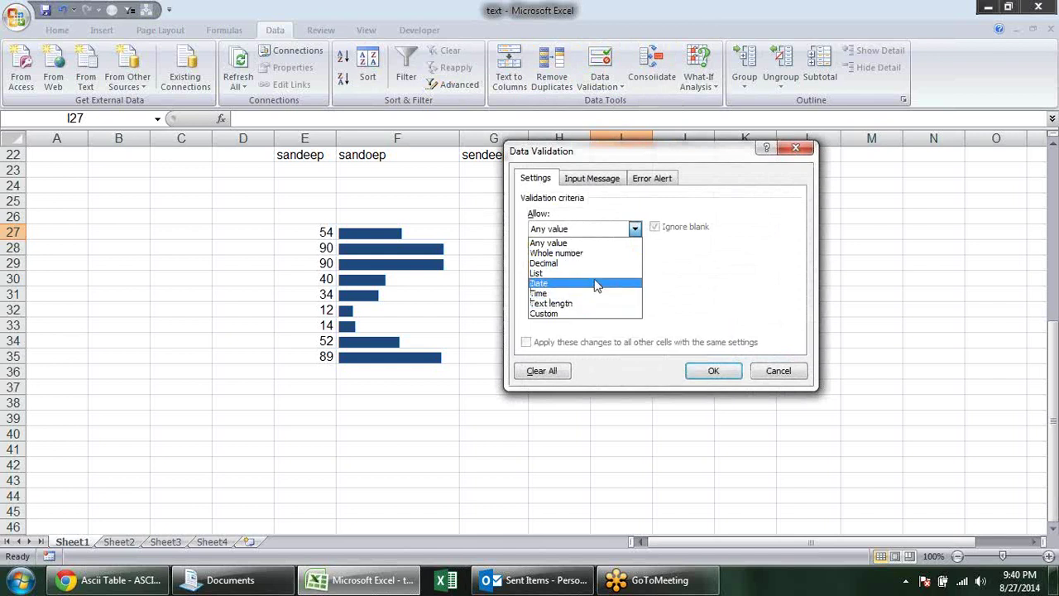
{"action": "left_click", "coordinate": [596, 273]}
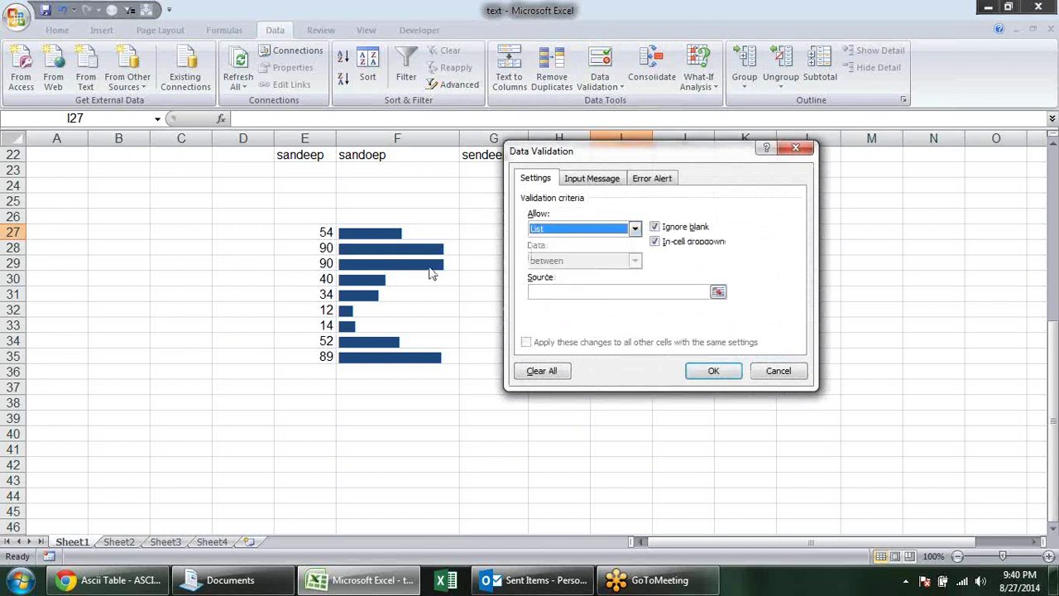
{"action": "left_click", "coordinate": [718, 292]}
{"action": "left_click_drag", "start_coordinate": [317, 229], "coordinate": [318, 356]}
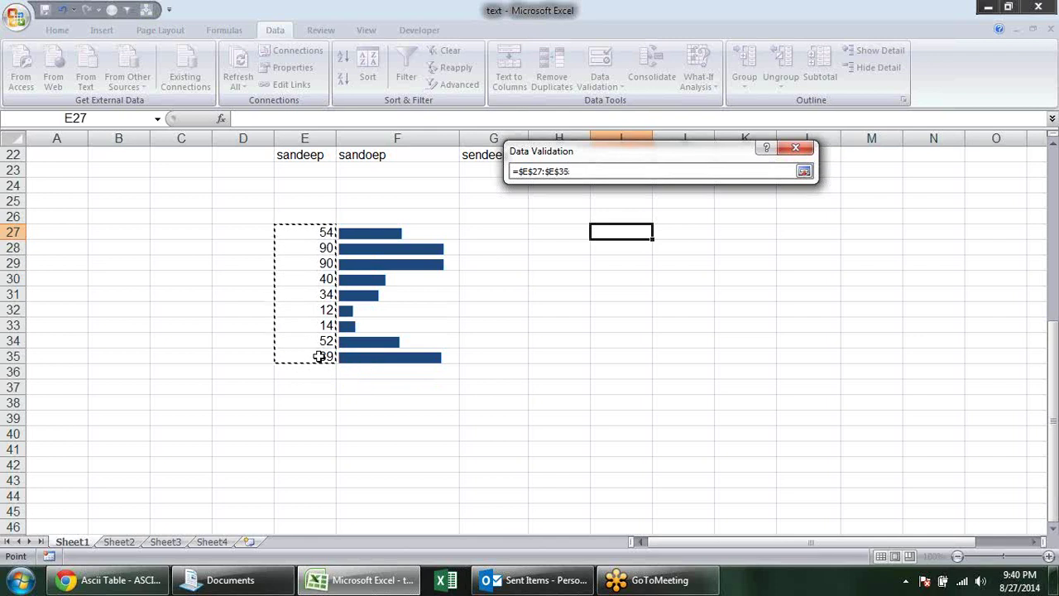
{"action": "key", "text": "Return"}
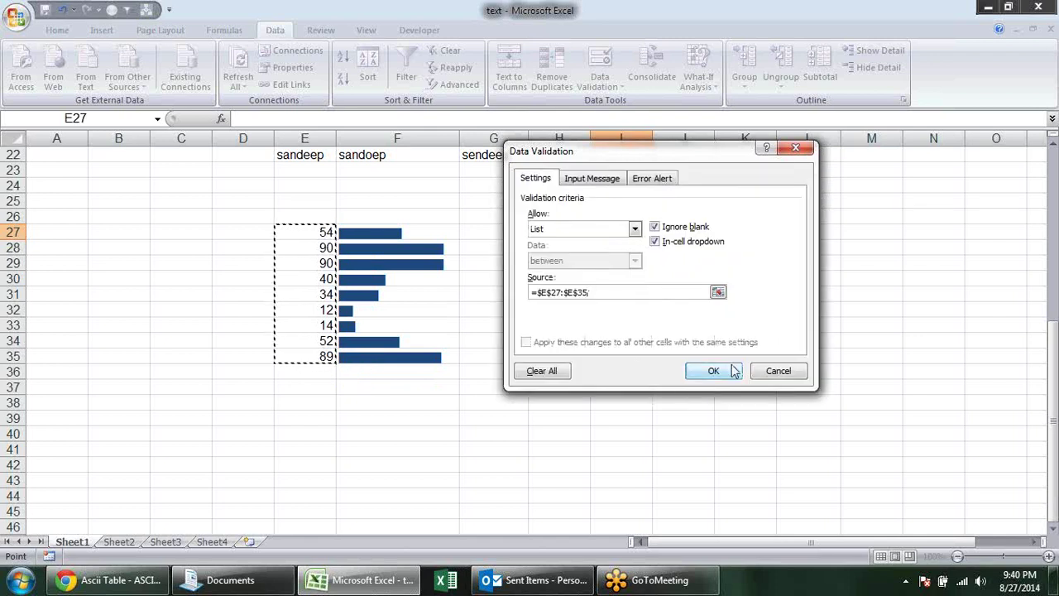
{"action": "left_click", "coordinate": [712, 371]}
{"action": "left_click", "coordinate": [660, 232]}
Step: Pick 90 in I27 and copy the F27 REPT bar formula into J27
{"action": "left_click", "coordinate": [626, 266]}
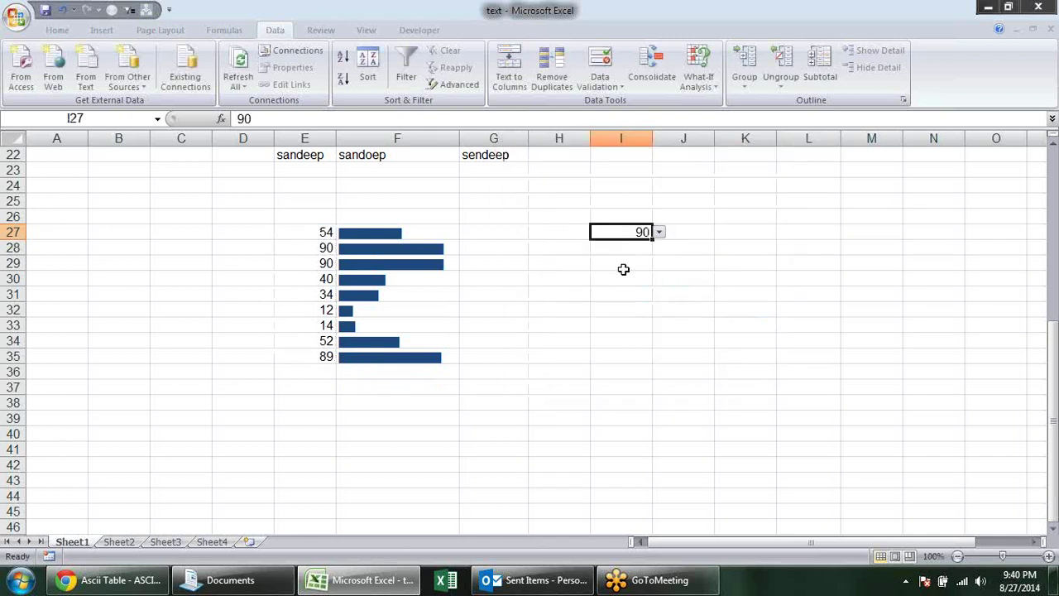
{"action": "left_click", "coordinate": [447, 232]}
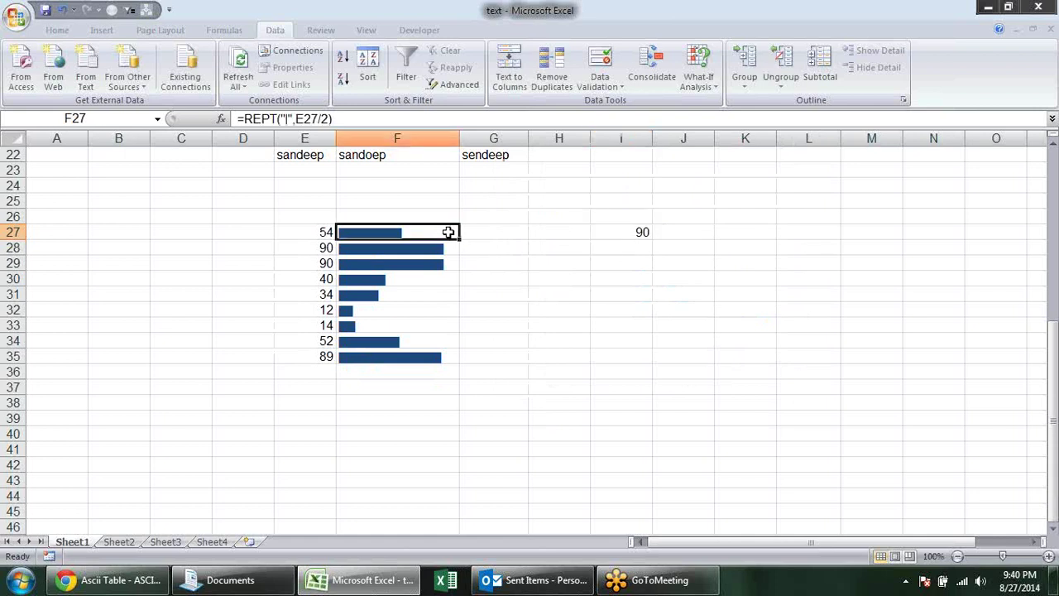
{"action": "key", "text": "ctrl+c"}
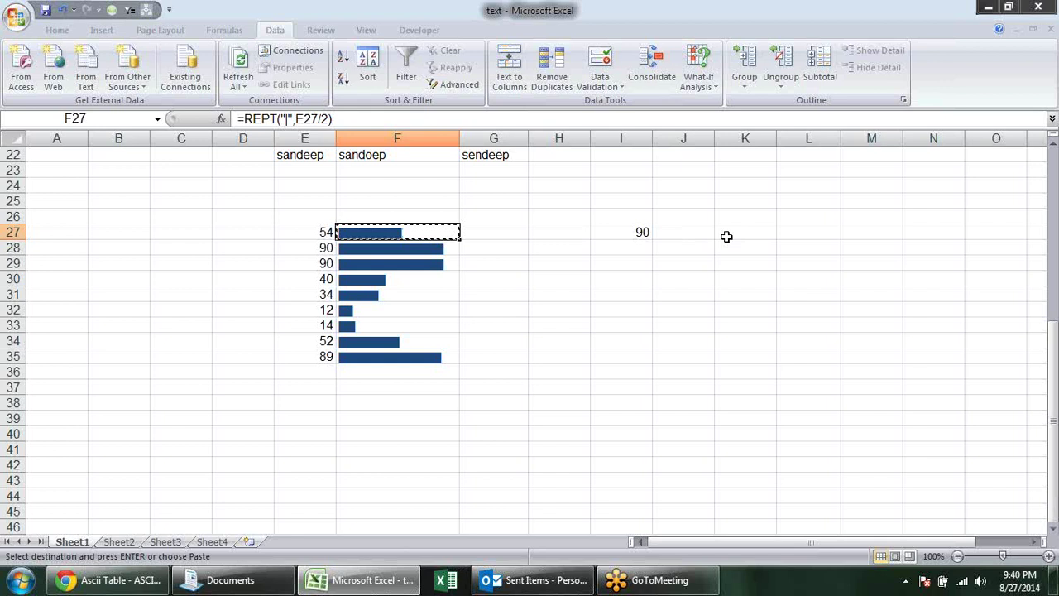
{"action": "left_click", "coordinate": [686, 232]}
{"action": "key", "text": "Return"}
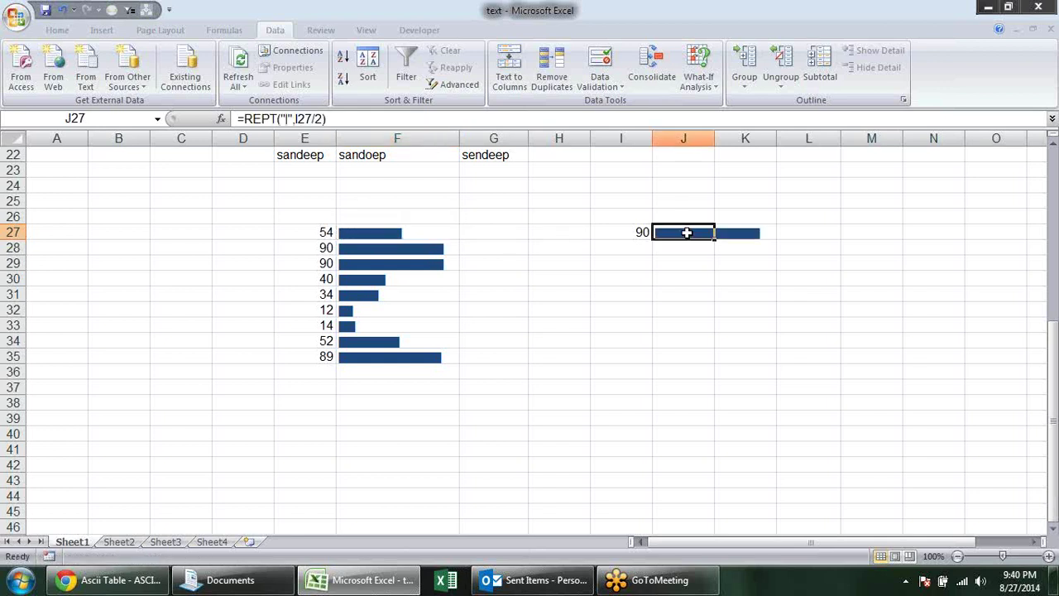
{"action": "left_click", "coordinate": [604, 259]}
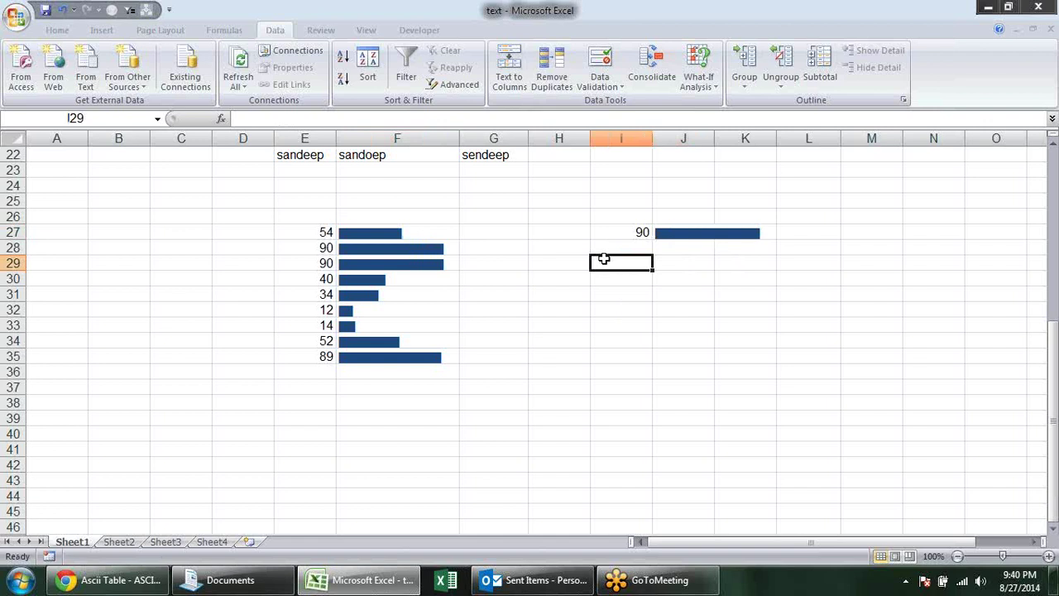
Step: Open the Data Validation dialog with Alt+A+V+V and Alt+D+L, closing it unchanged each time
{"action": "key", "text": "alt"}
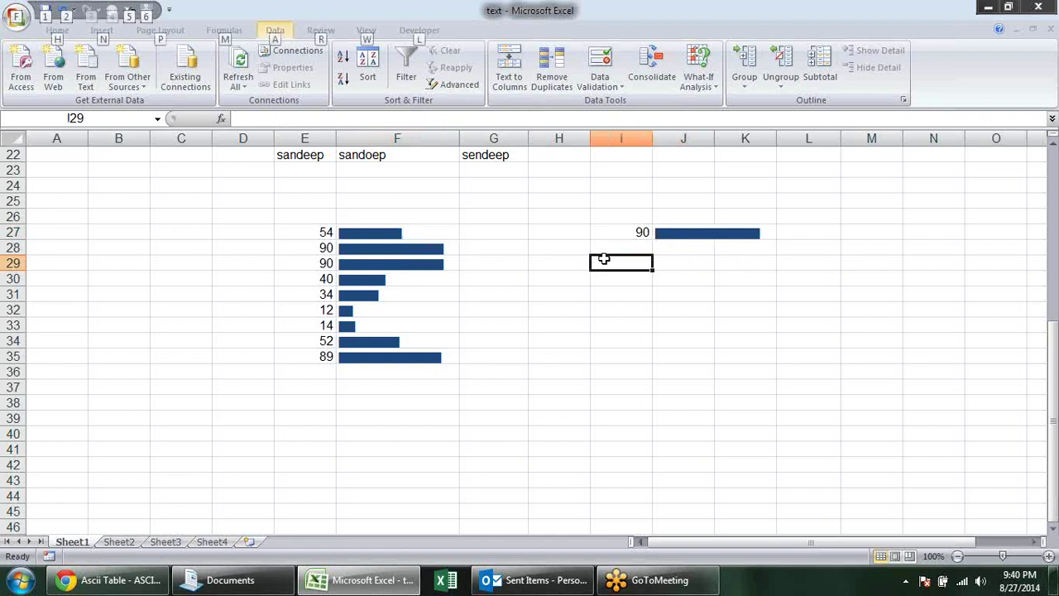
{"action": "key", "text": "a"}
{"action": "key", "text": "v"}
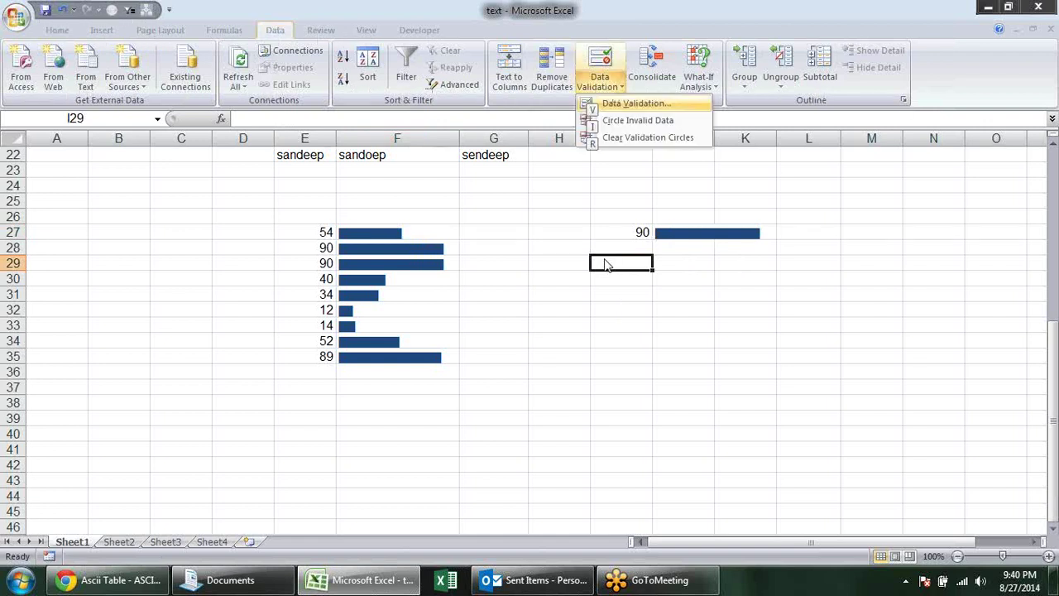
{"action": "key", "text": "v"}
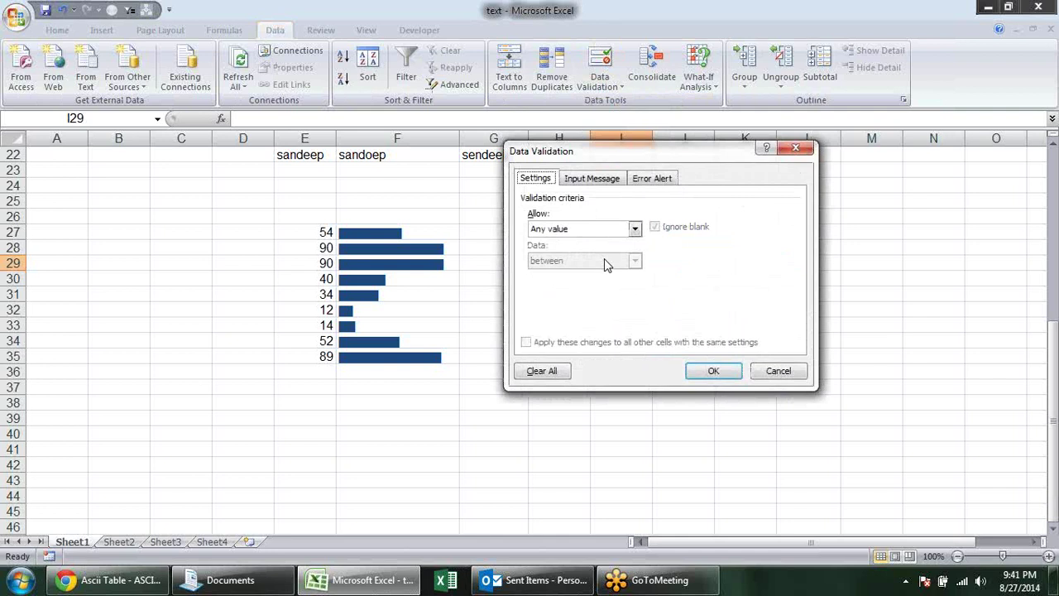
{"action": "key", "text": "Escape"}
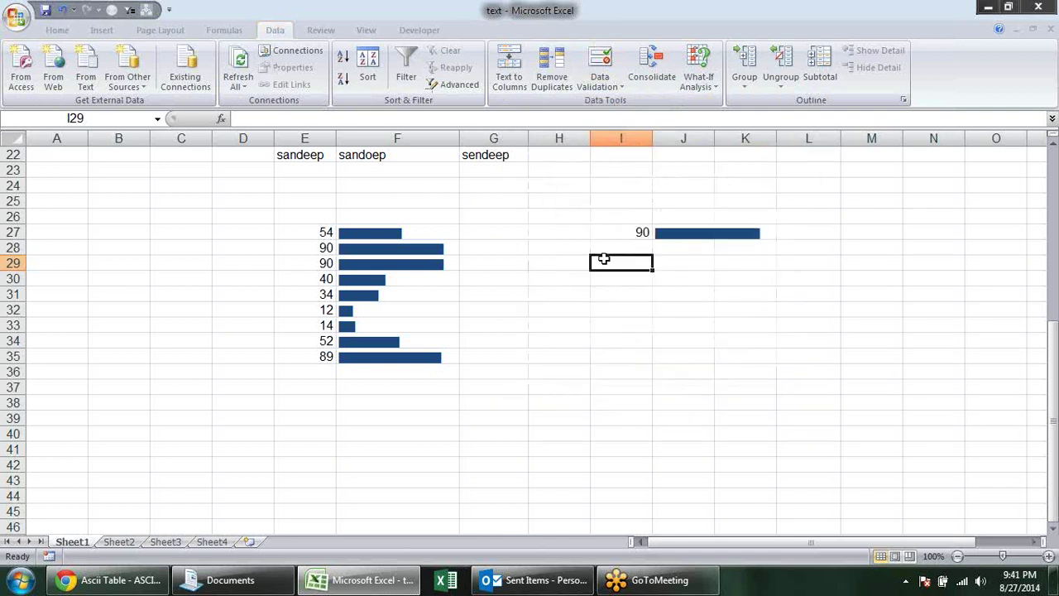
{"action": "key", "text": "alt+d"}
{"action": "key", "text": "l"}
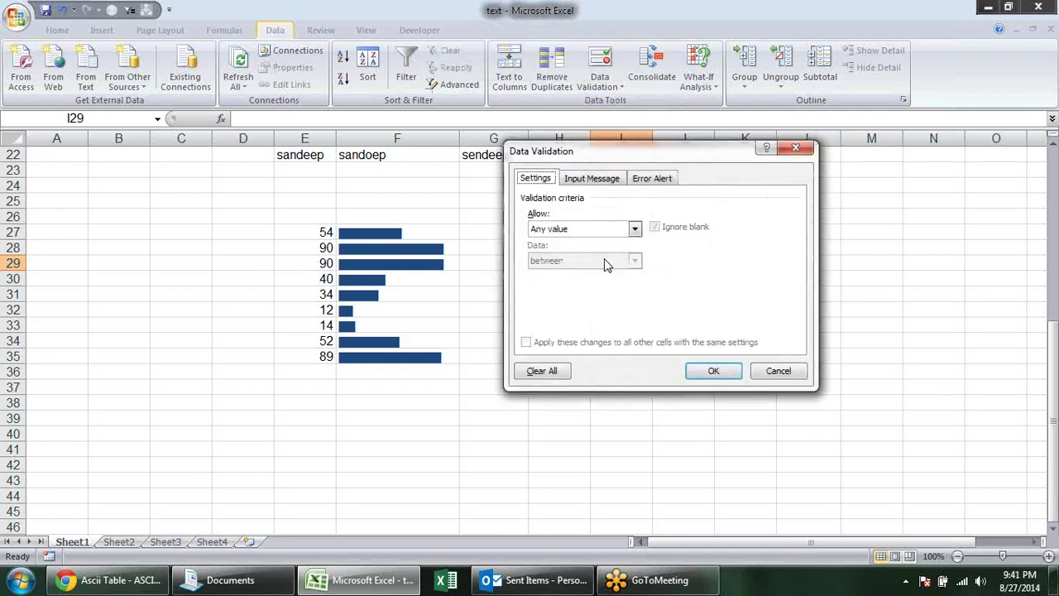
{"action": "key", "text": "Escape"}
Step: Choose 34 from I27's dropdown list
{"action": "left_click", "coordinate": [643, 232]}
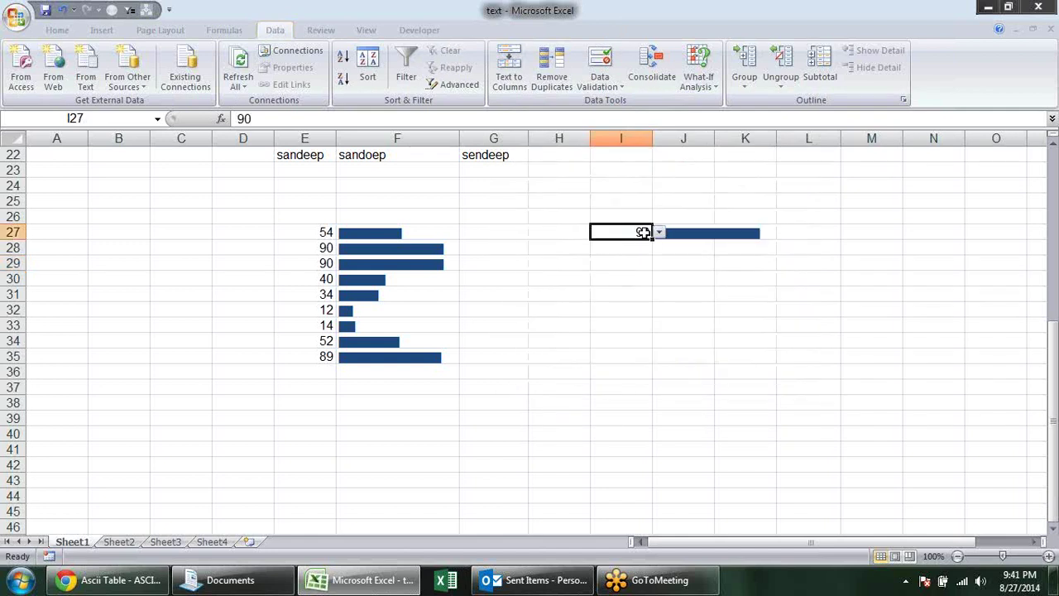
{"action": "left_click", "coordinate": [659, 234]}
{"action": "left_click", "coordinate": [638, 278]}
{"action": "left_click", "coordinate": [654, 306]}
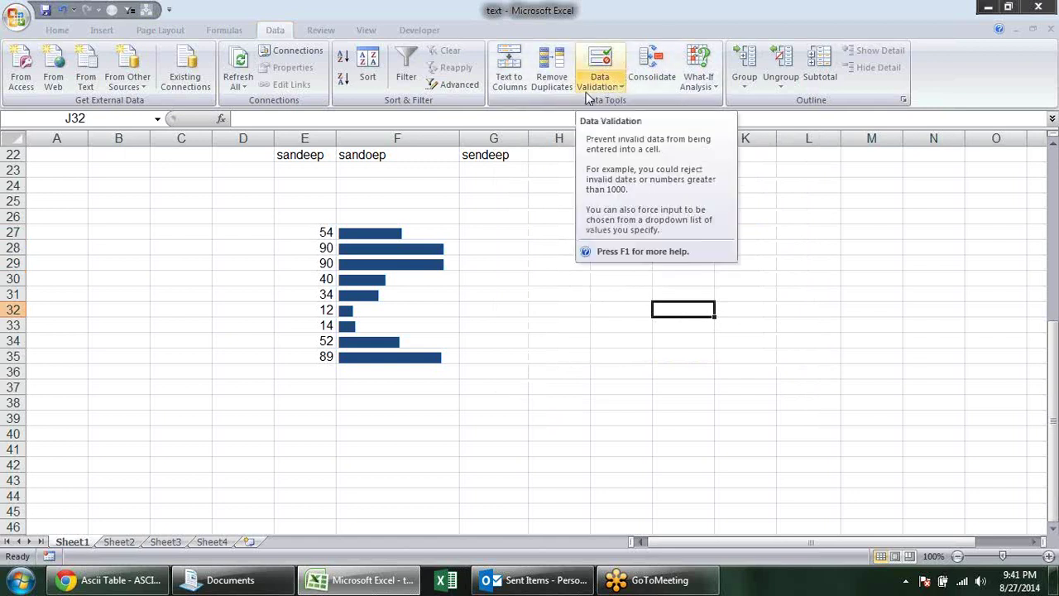
Step: Try the values 14 and then 40 in I27 from its dropdown list
{"action": "left_click", "coordinate": [583, 336]}
{"action": "left_click", "coordinate": [617, 233]}
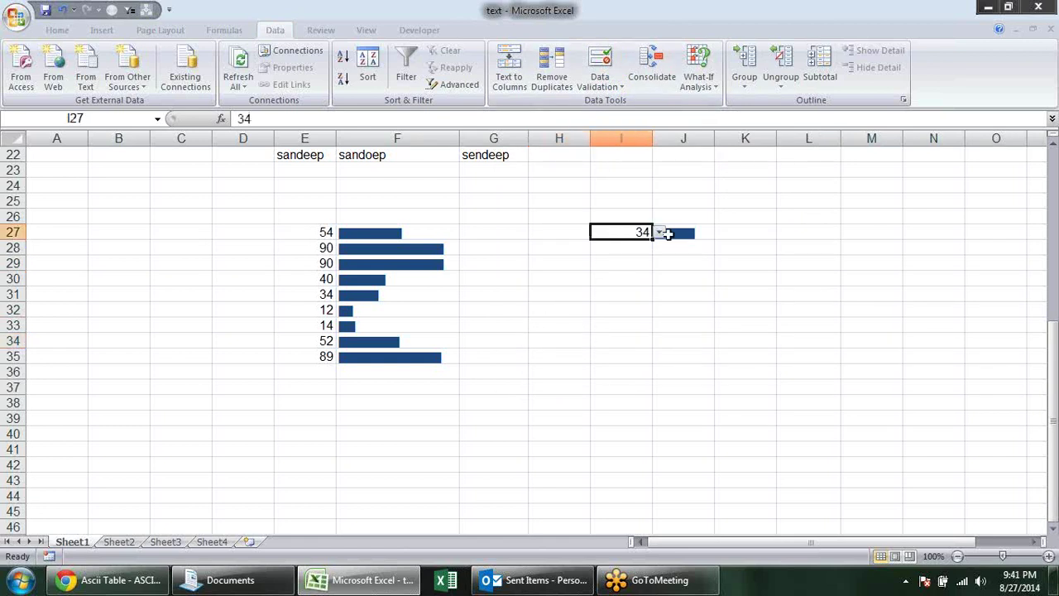
{"action": "left_click", "coordinate": [659, 232]}
{"action": "left_click", "coordinate": [636, 302]}
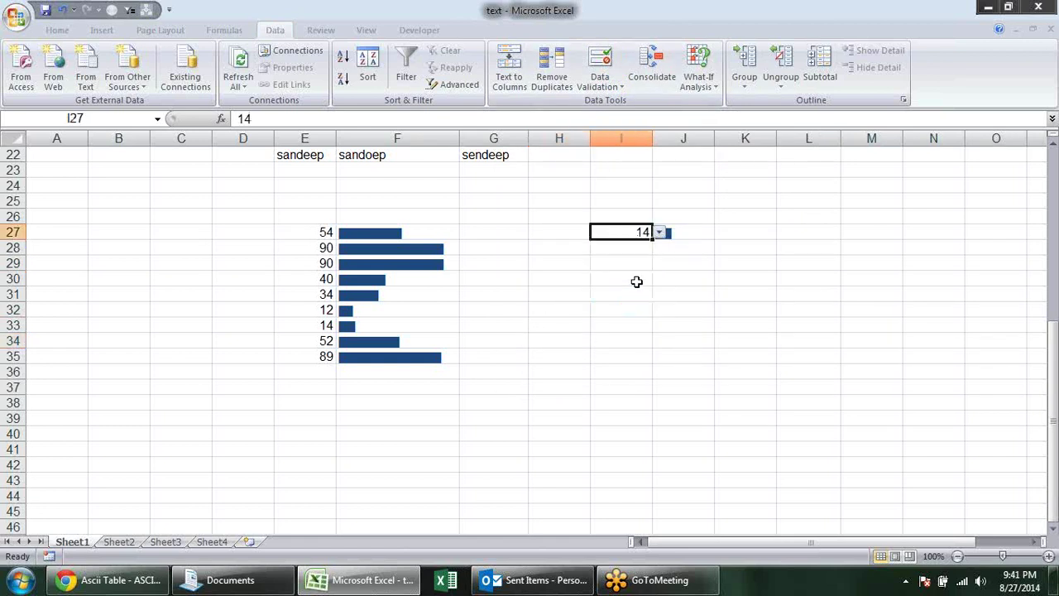
{"action": "left_click", "coordinate": [659, 232]}
{"action": "left_click", "coordinate": [639, 272]}
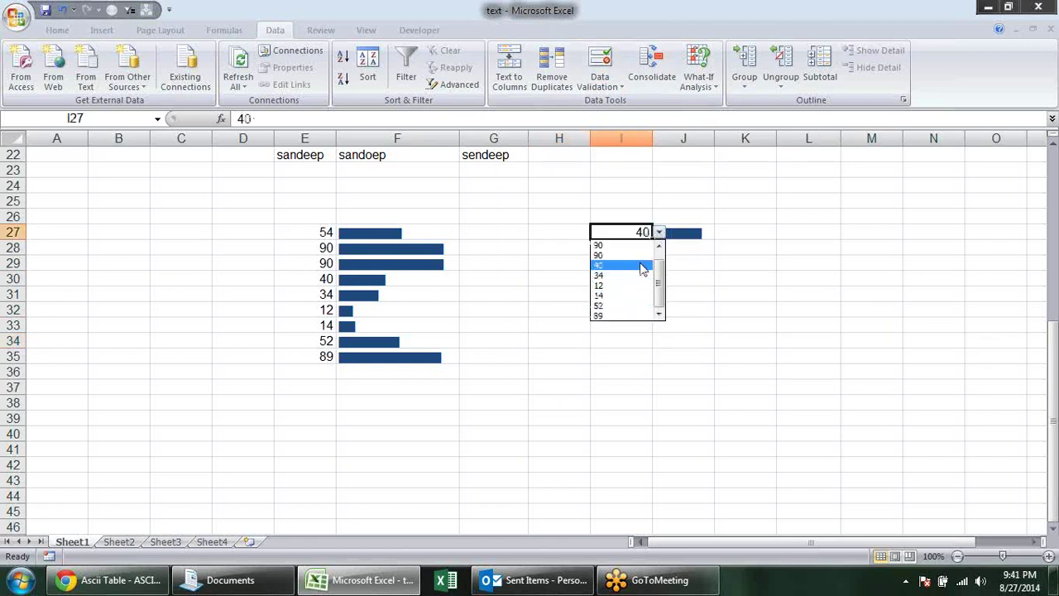
{"action": "left_click", "coordinate": [680, 313]}
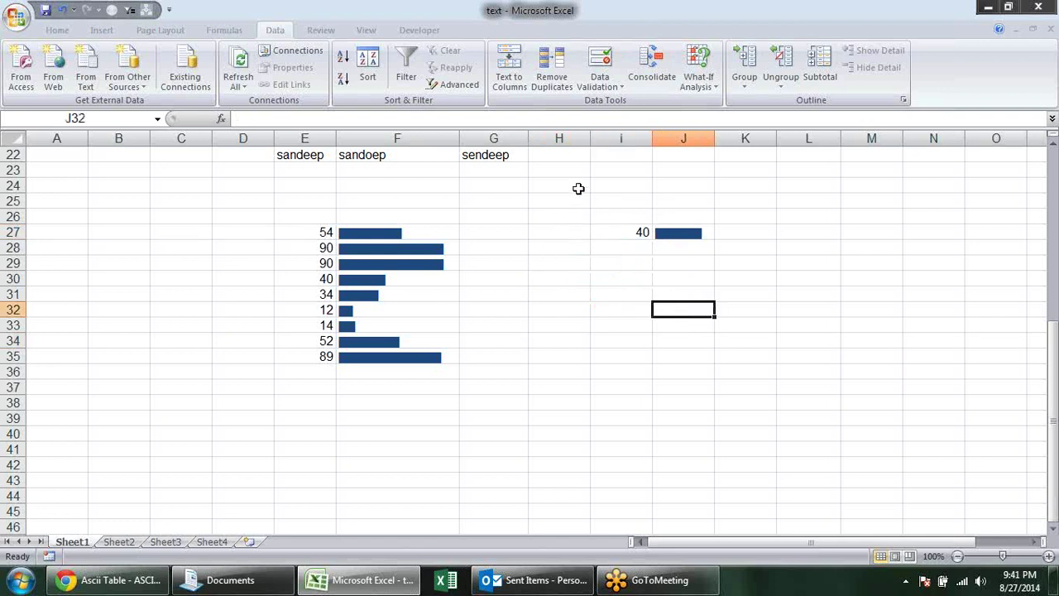
Step: Pick 12 in I27 and check the bar formula in J27
{"action": "left_click", "coordinate": [631, 230]}
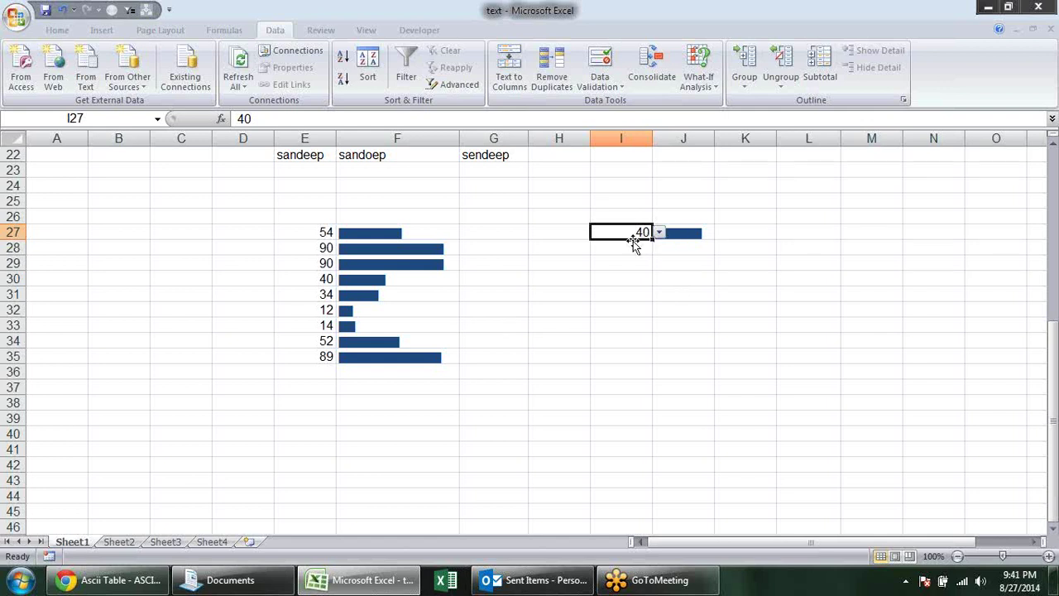
{"action": "left_click", "coordinate": [660, 234]}
{"action": "left_click", "coordinate": [633, 285]}
{"action": "left_click", "coordinate": [630, 294]}
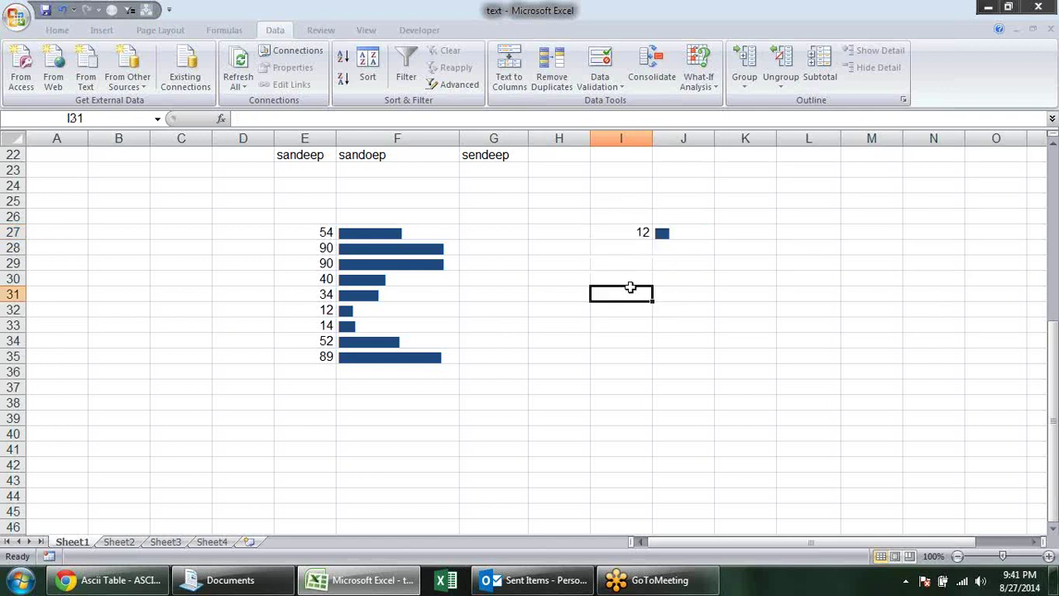
{"action": "left_click", "coordinate": [699, 236]}
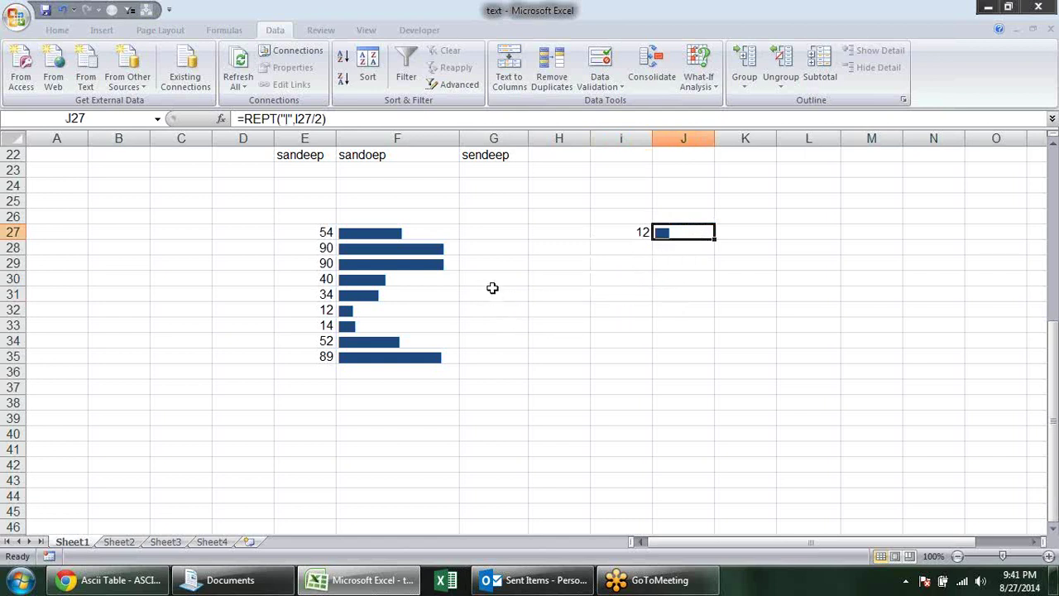
Step: Switch I27 to 89 and then to 90 through its dropdown list
{"action": "left_click", "coordinate": [611, 235]}
{"action": "left_click", "coordinate": [621, 263]}
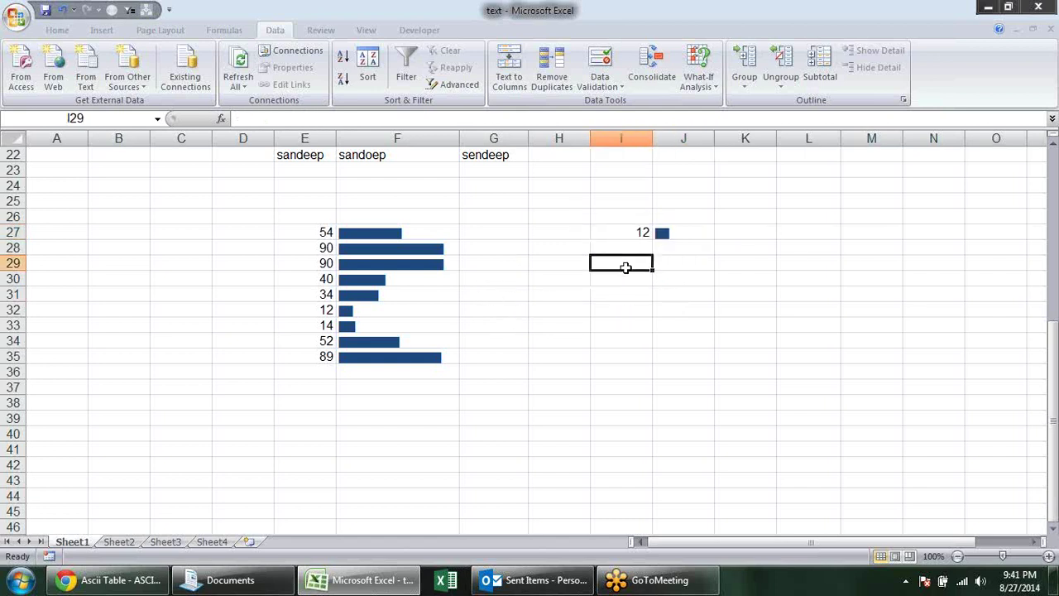
{"action": "left_click", "coordinate": [634, 228]}
{"action": "left_click", "coordinate": [659, 232]}
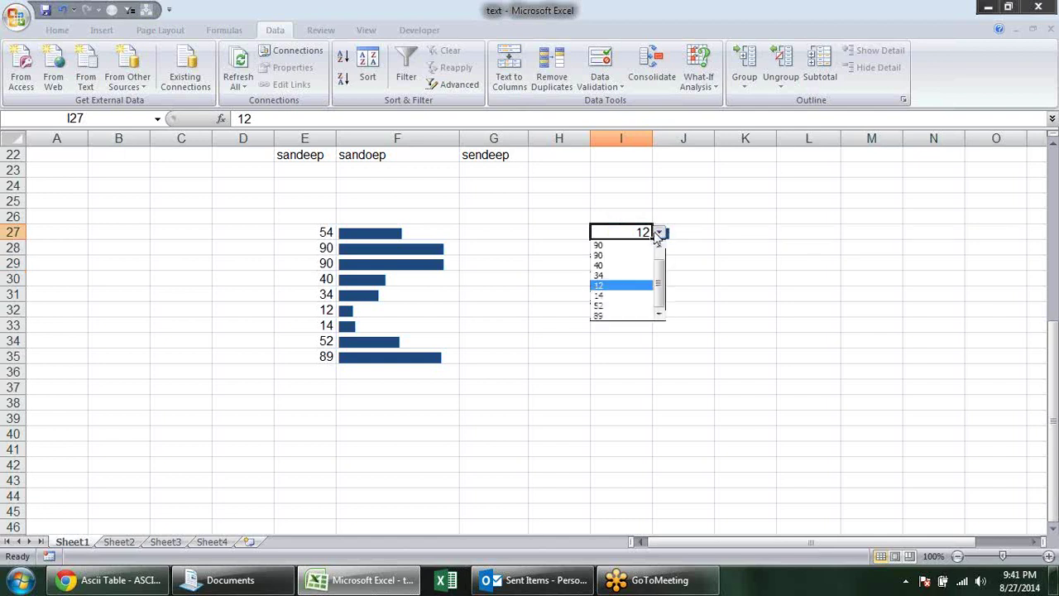
{"action": "left_click", "coordinate": [660, 232]}
{"action": "left_click", "coordinate": [659, 233]}
{"action": "key", "text": "Down"}
{"action": "key", "text": "Down"}
{"action": "key", "text": "Down"}
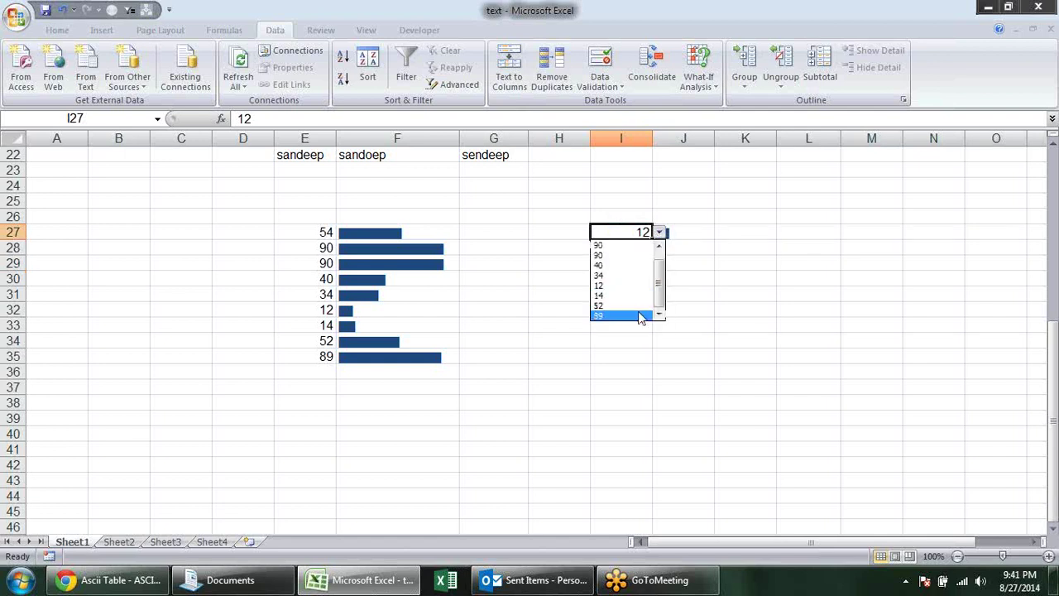
{"action": "key", "text": "Return"}
{"action": "left_click", "coordinate": [663, 235]}
{"action": "key", "text": "Up"}
{"action": "key", "text": "Up"}
{"action": "key", "text": "Up"}
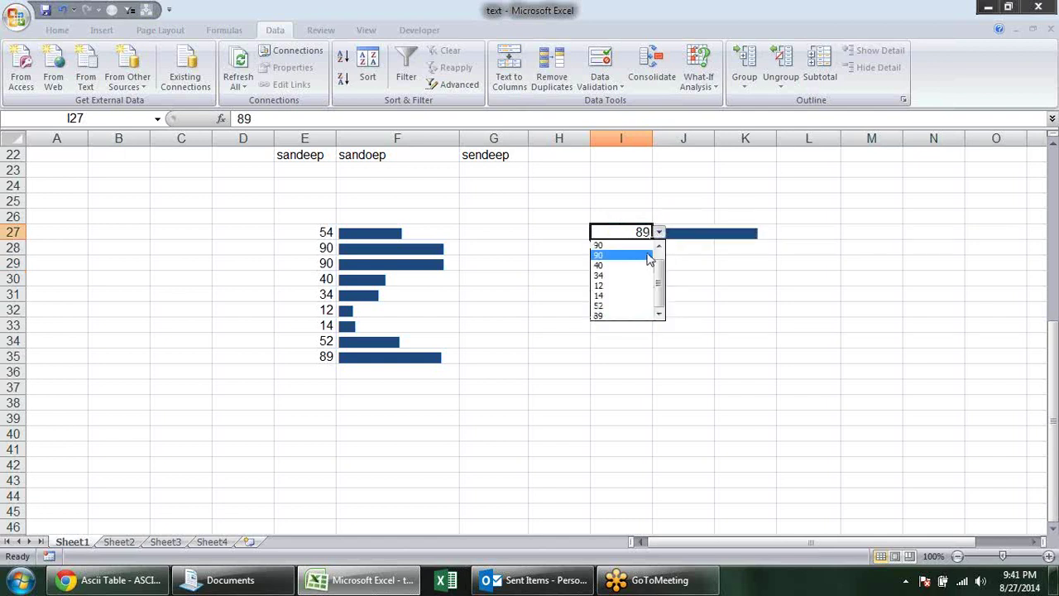
{"action": "key", "text": "Return"}
Step: Set I27 back to 12, then settle on 52
{"action": "left_click", "coordinate": [660, 232]}
{"action": "left_click", "coordinate": [638, 286]}
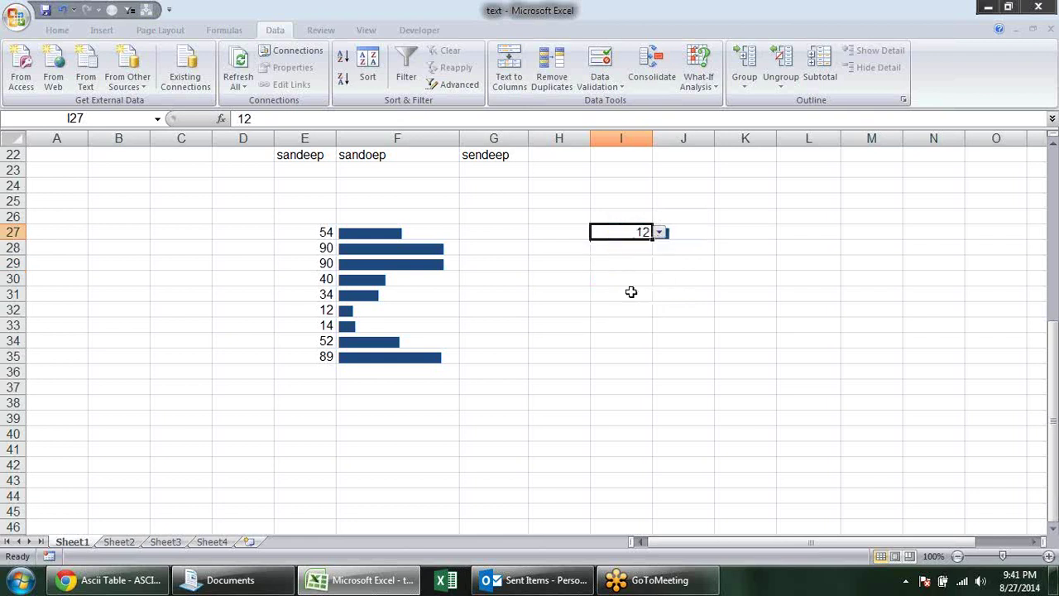
{"action": "left_click", "coordinate": [662, 233]}
{"action": "left_click", "coordinate": [652, 306]}
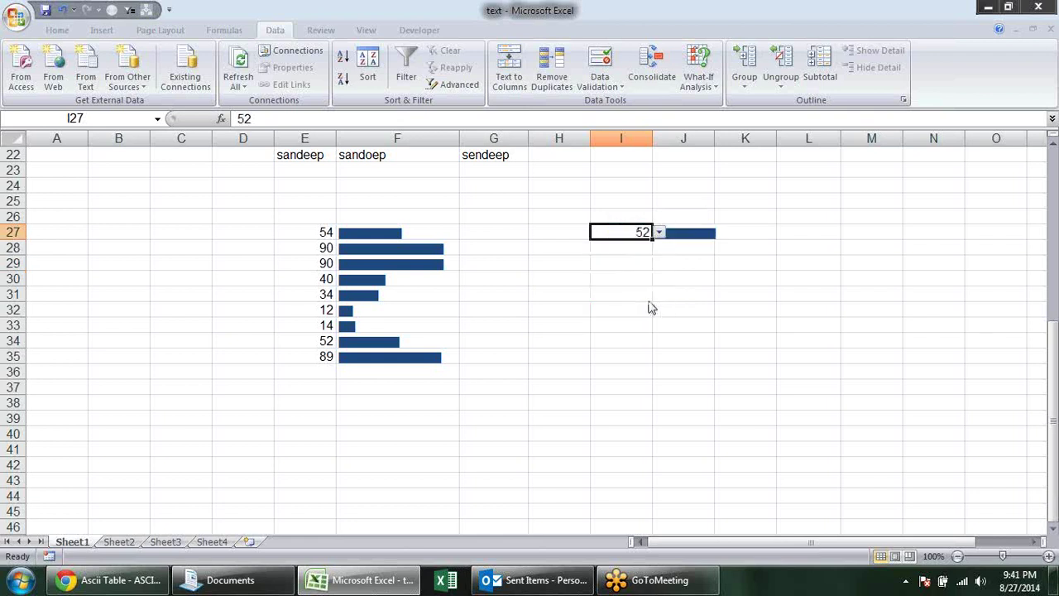
Step: Inspect the REPT bar formulas in J27 and column F, ending on F27
{"action": "left_click", "coordinate": [683, 309]}
{"action": "left_click", "coordinate": [686, 231]}
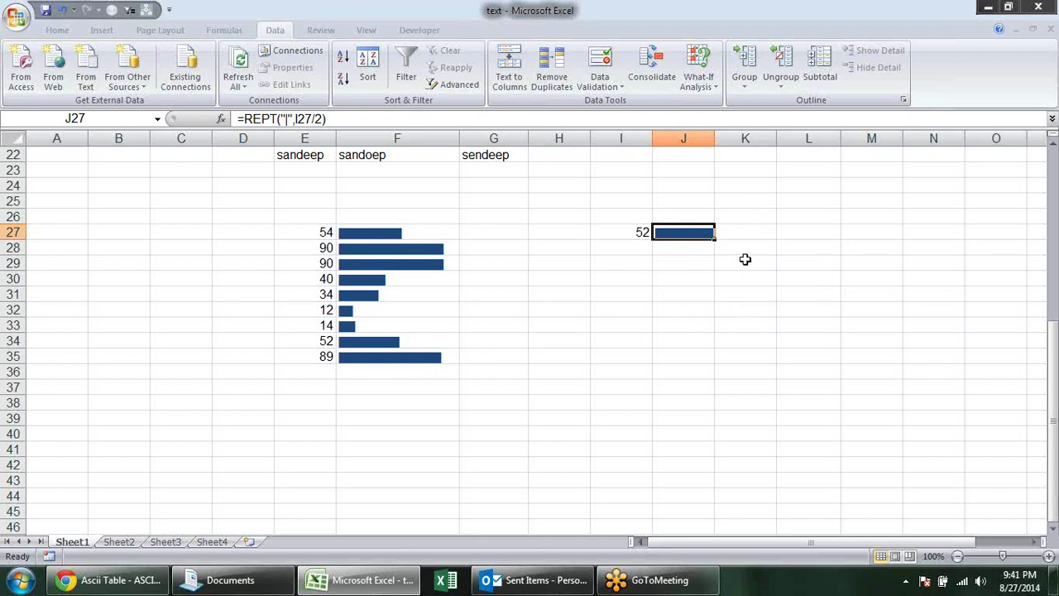
{"action": "left_click", "coordinate": [387, 252]}
{"action": "left_click", "coordinate": [389, 311]}
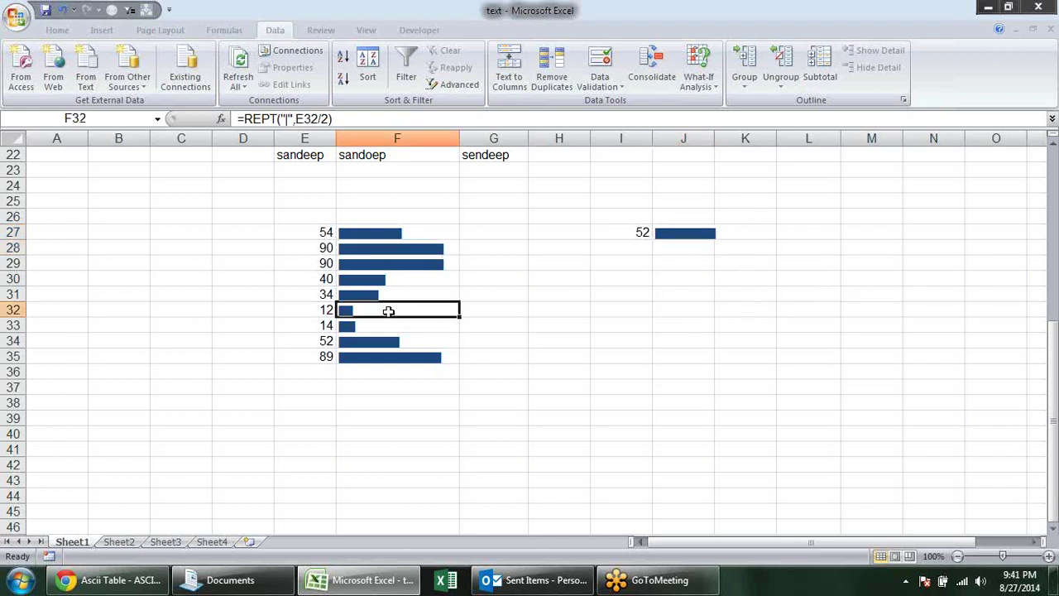
{"action": "left_click", "coordinate": [391, 369]}
{"action": "left_click", "coordinate": [394, 336]}
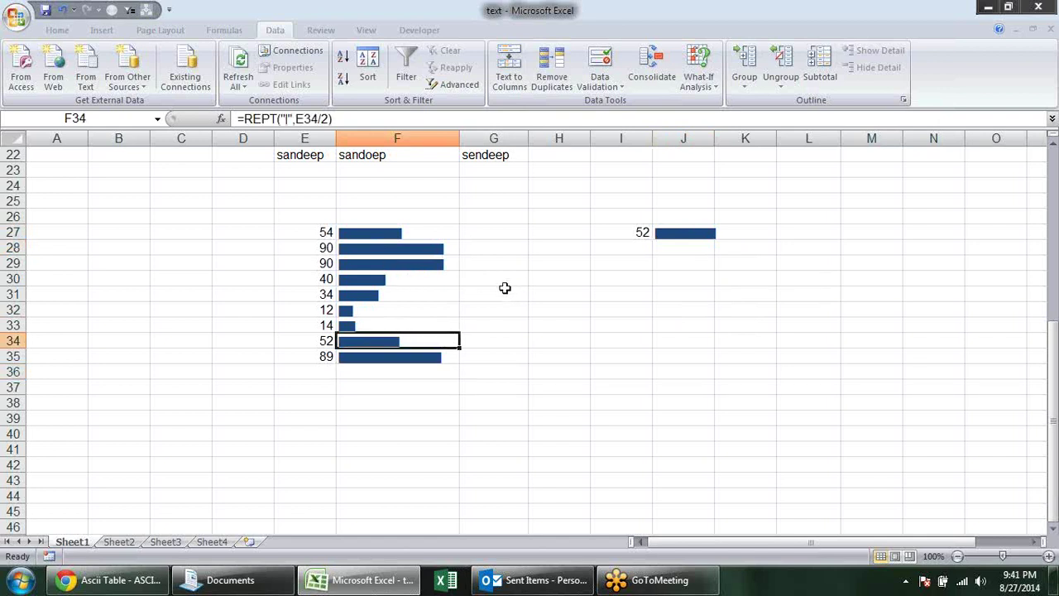
{"action": "left_click", "coordinate": [428, 231]}
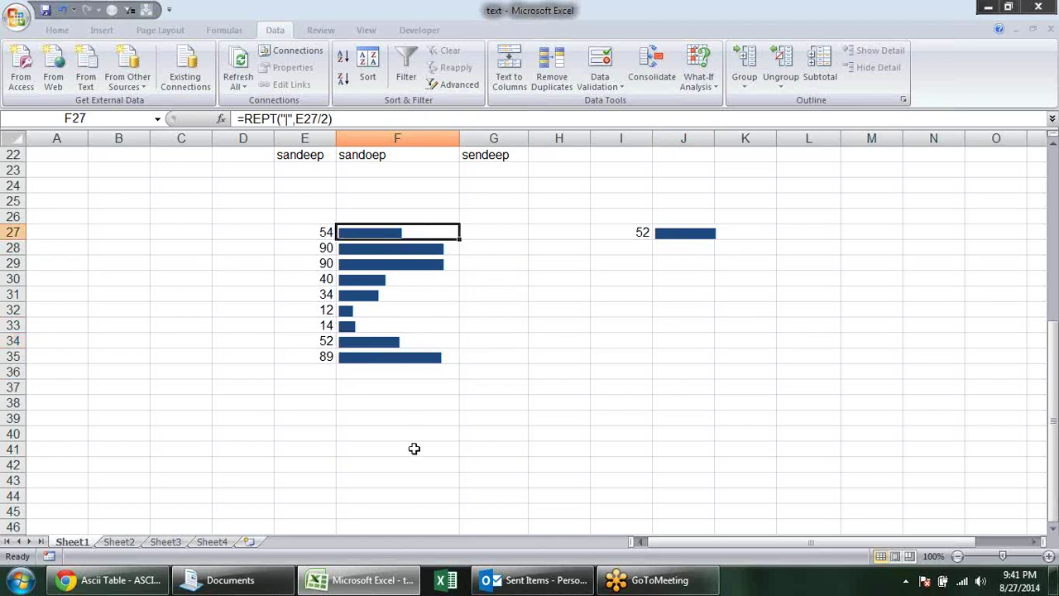
Step: Copy E30:E33 and paste the values into D27:D30 and E27:E30
{"action": "left_click_drag", "start_coordinate": [324, 235], "coordinate": [318, 340]}
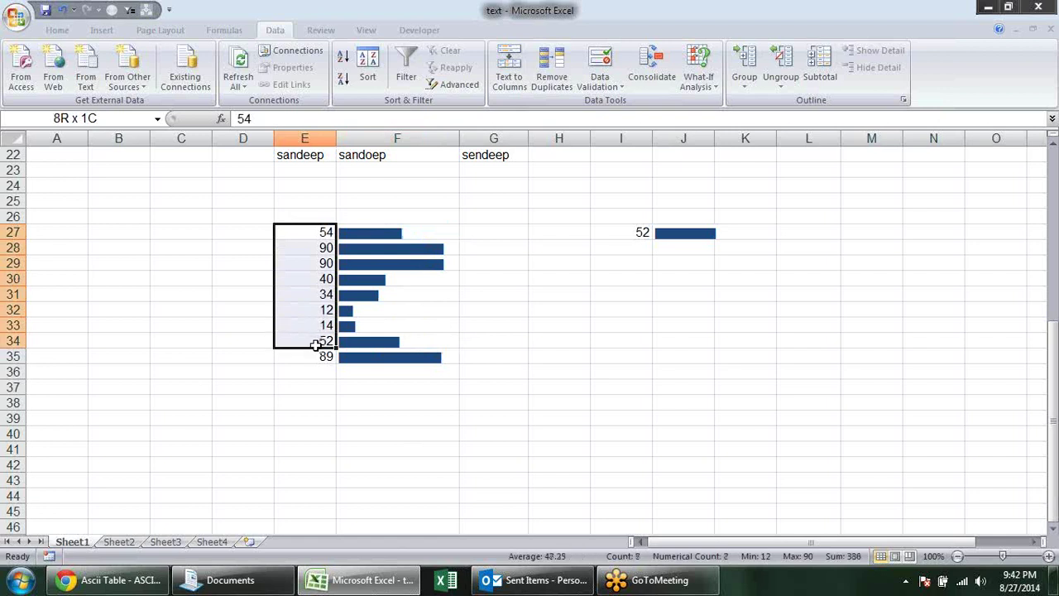
{"action": "left_click_drag", "start_coordinate": [326, 280], "coordinate": [331, 329]}
{"action": "key", "text": "ctrl+c"}
{"action": "left_click", "coordinate": [269, 231]}
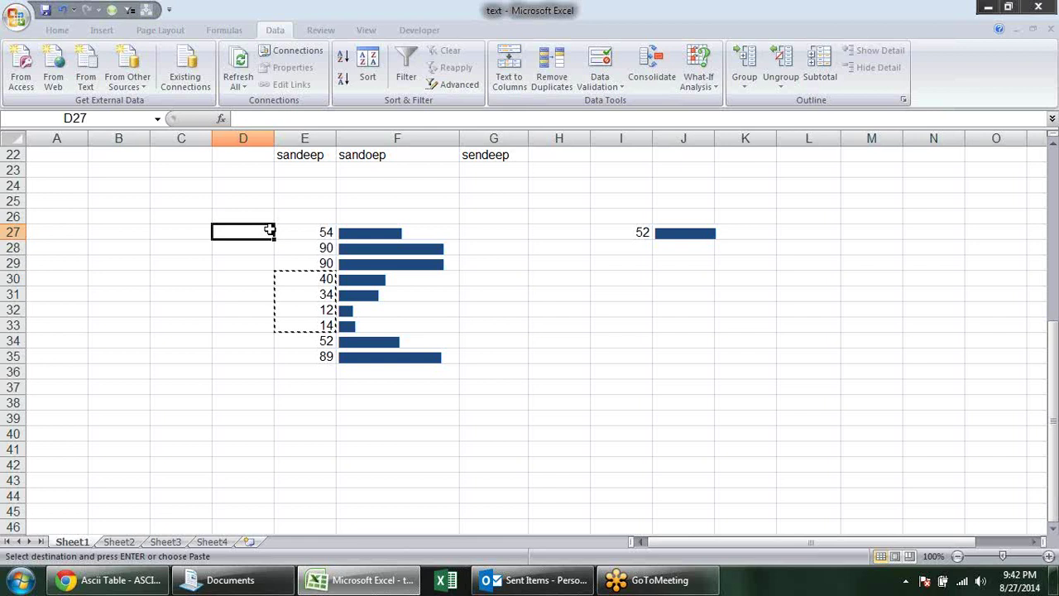
{"action": "key", "text": "ctrl+v"}
{"action": "left_click_drag", "start_coordinate": [314, 231], "coordinate": [314, 298]}
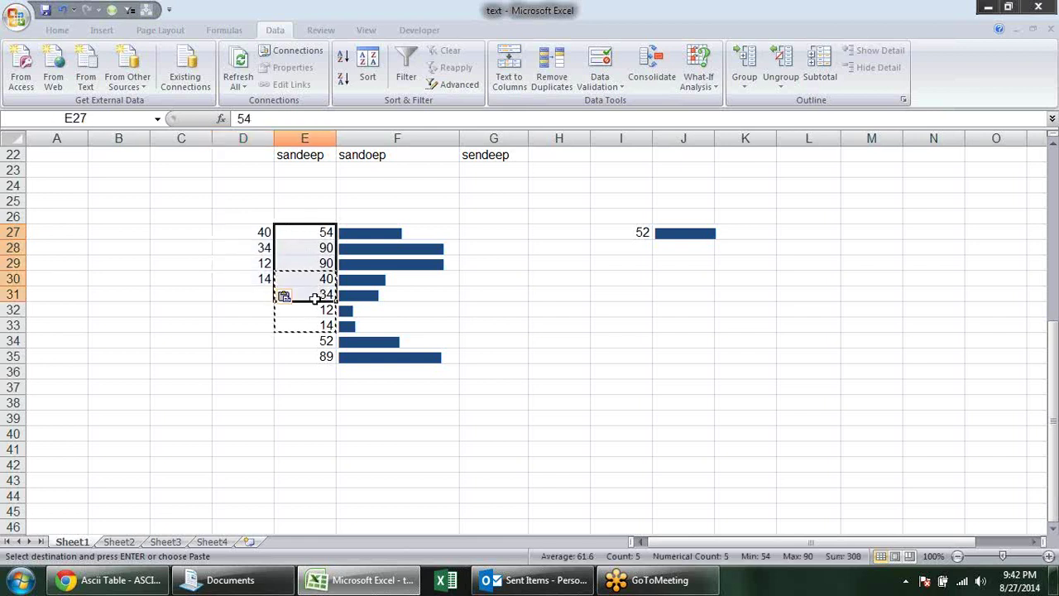
{"action": "key", "text": "ctrl+v"}
Step: Copy E27:E30 into D31:D34 and fill D35 down with 14
{"action": "key", "text": "ctrl+c"}
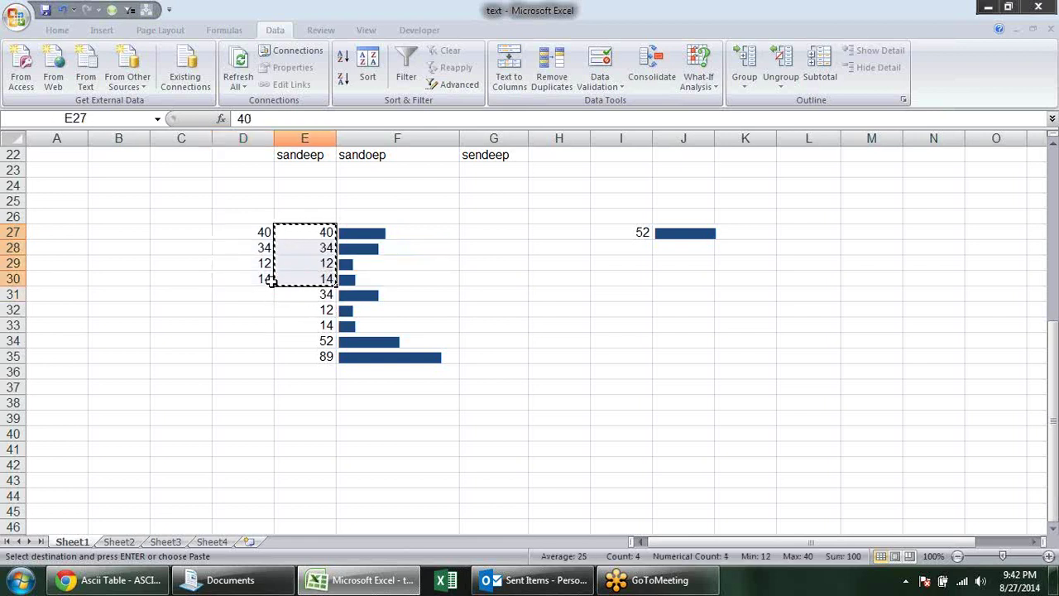
{"action": "left_click", "coordinate": [268, 294]}
{"action": "key", "text": "ctrl+v"}
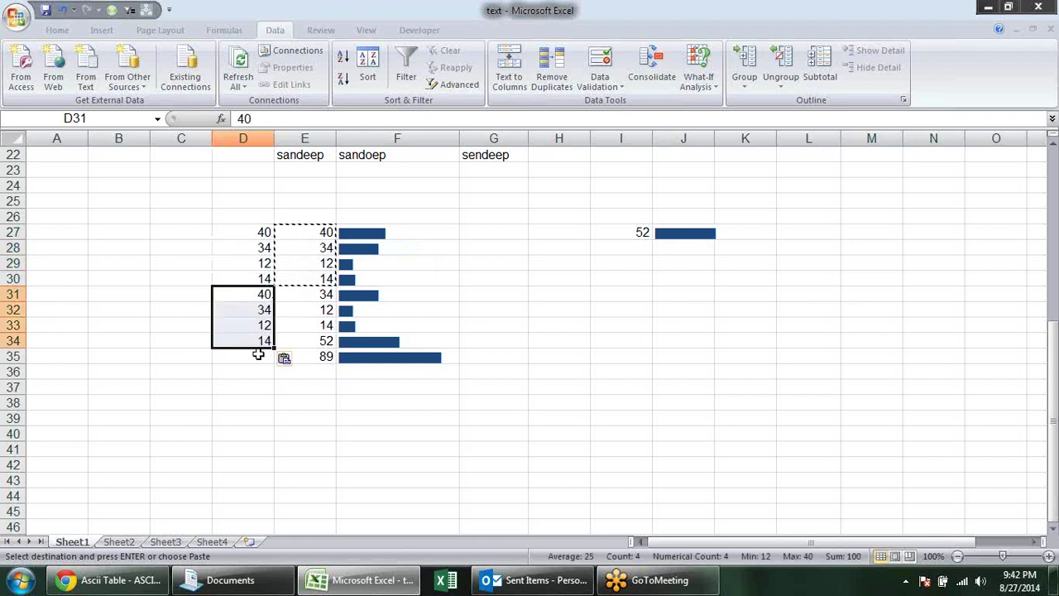
{"action": "left_click", "coordinate": [269, 339]}
{"action": "left_click", "coordinate": [272, 357]}
{"action": "key", "text": "ctrl+d"}
{"action": "left_click", "coordinate": [476, 385]}
{"action": "left_click", "coordinate": [428, 237]}
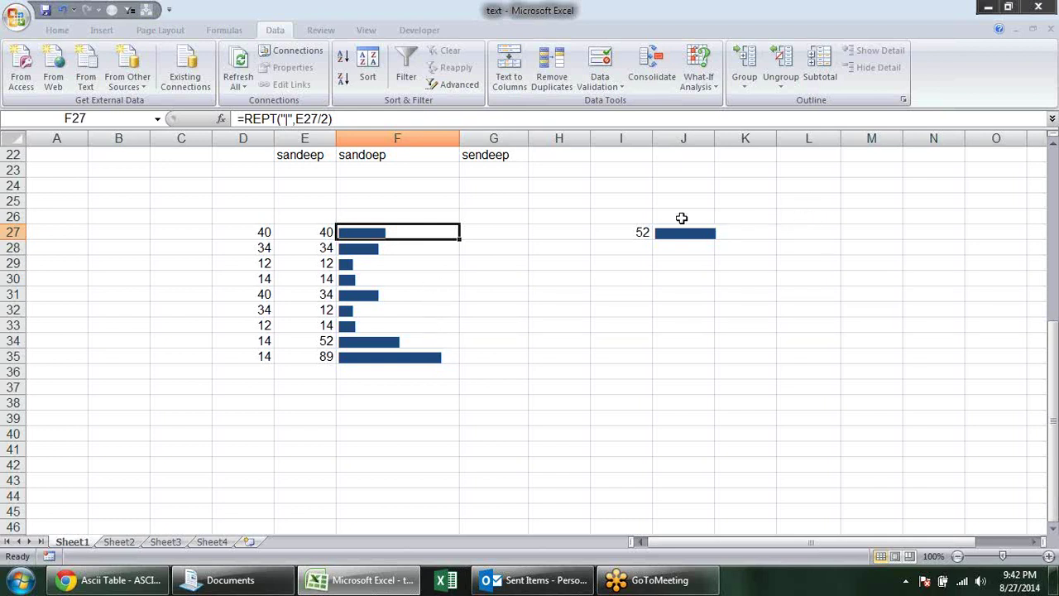
Step: Extend F27 to =REPT("|",E27/2)&CODE(10)&REPT("|",D27/2)
{"action": "double_click", "coordinate": [421, 233]}
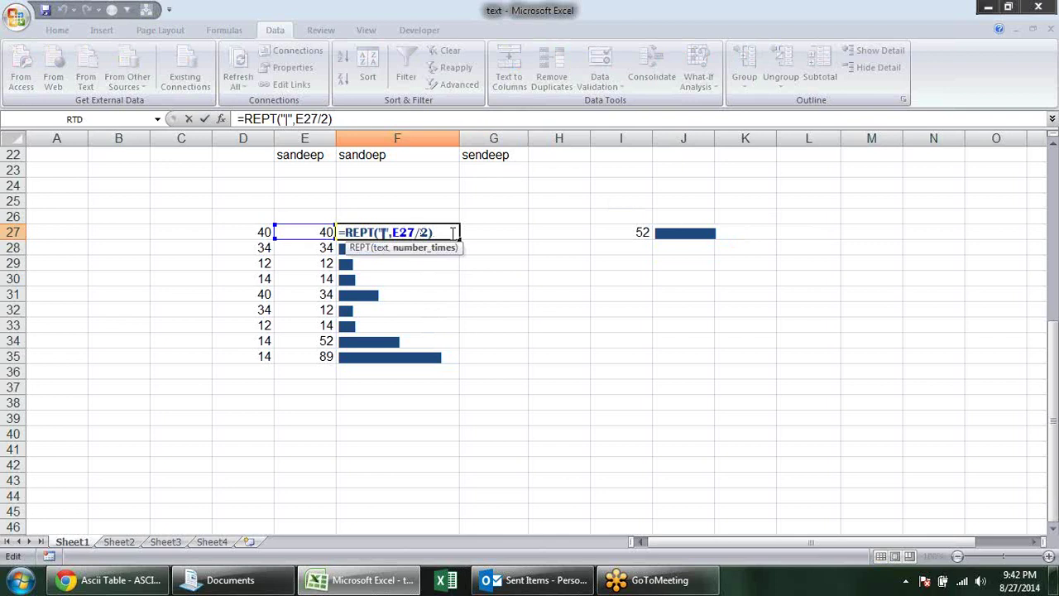
{"action": "left_click", "coordinate": [452, 232]}
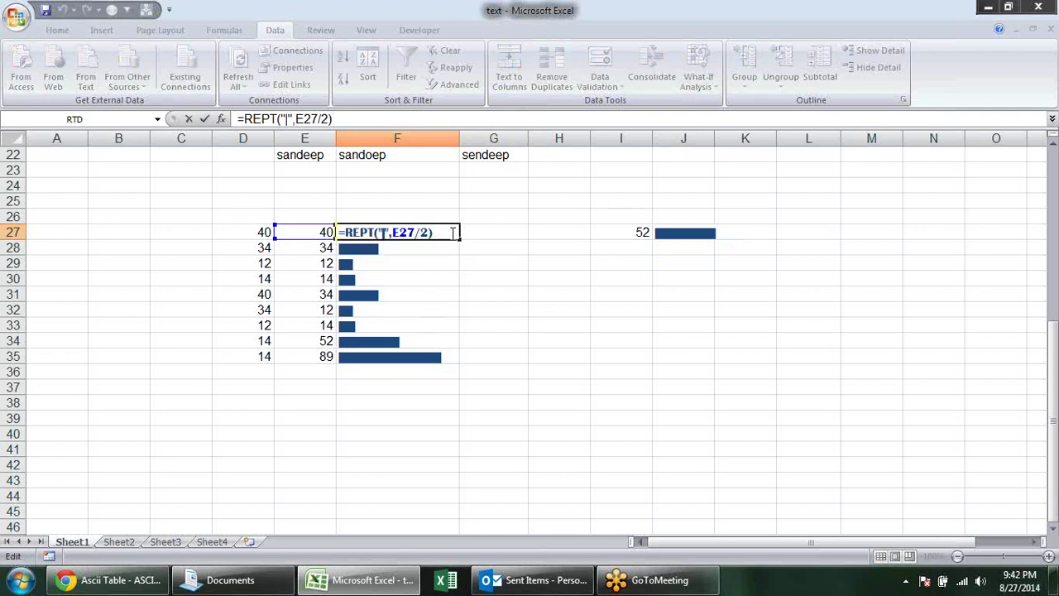
{"action": "left_click_drag", "start_coordinate": [453, 233], "coordinate": [346, 233]}
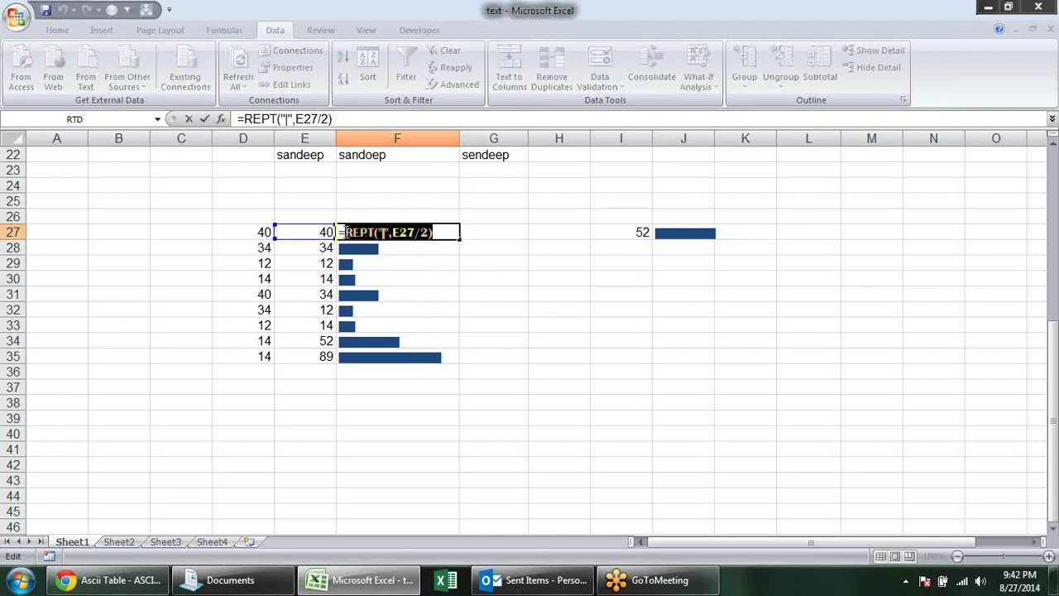
{"action": "left_click", "coordinate": [443, 232]}
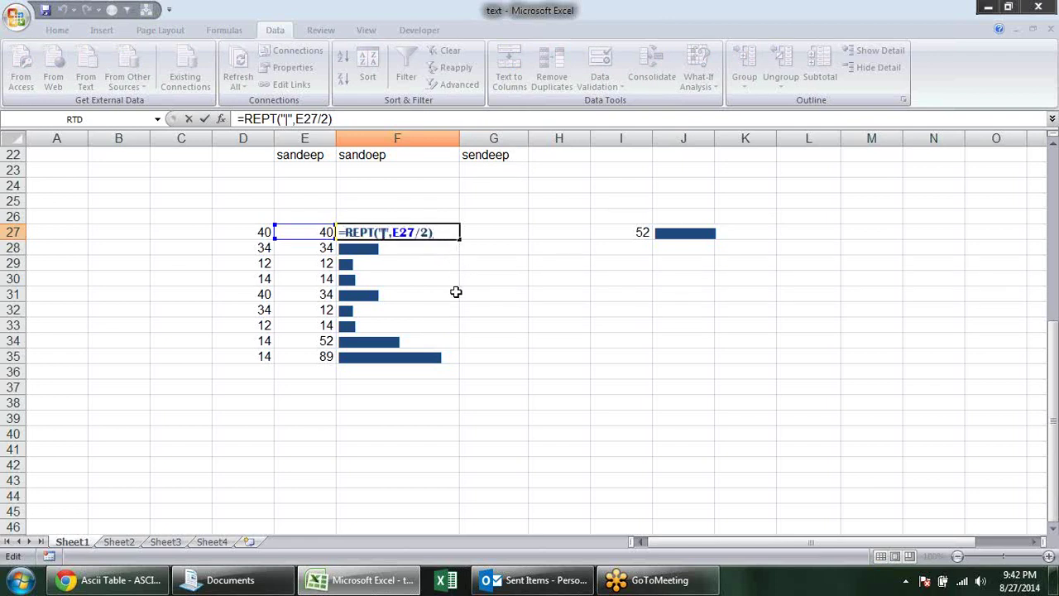
{"action": "type", "text": "&cod"}
{"action": "key", "text": "Tab"}
{"action": "type", "text": "10)"}
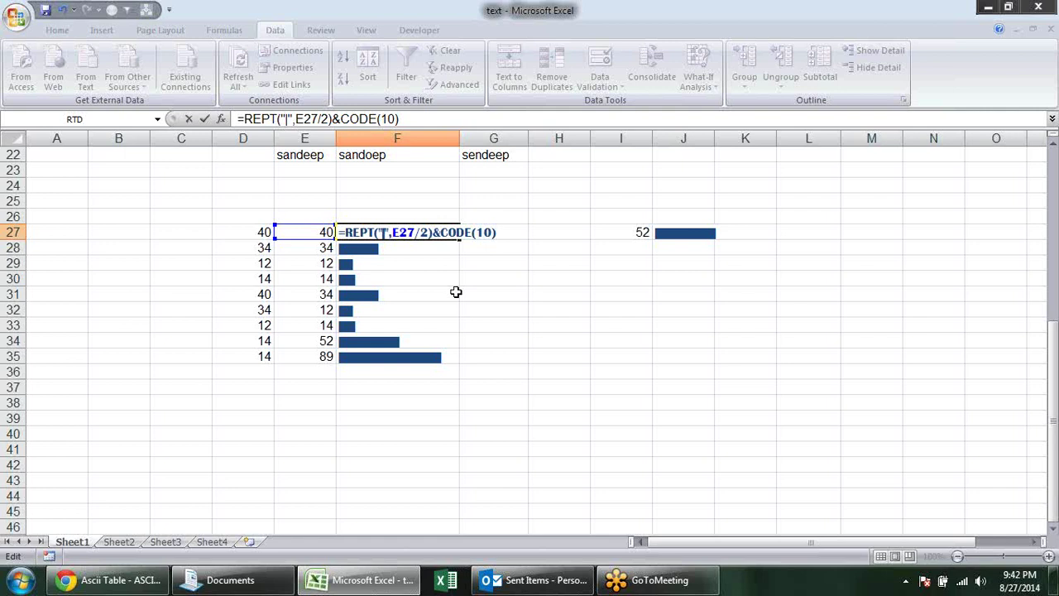
{"action": "type", "text": "&"}
{"action": "key", "text": "ctrl+v"}
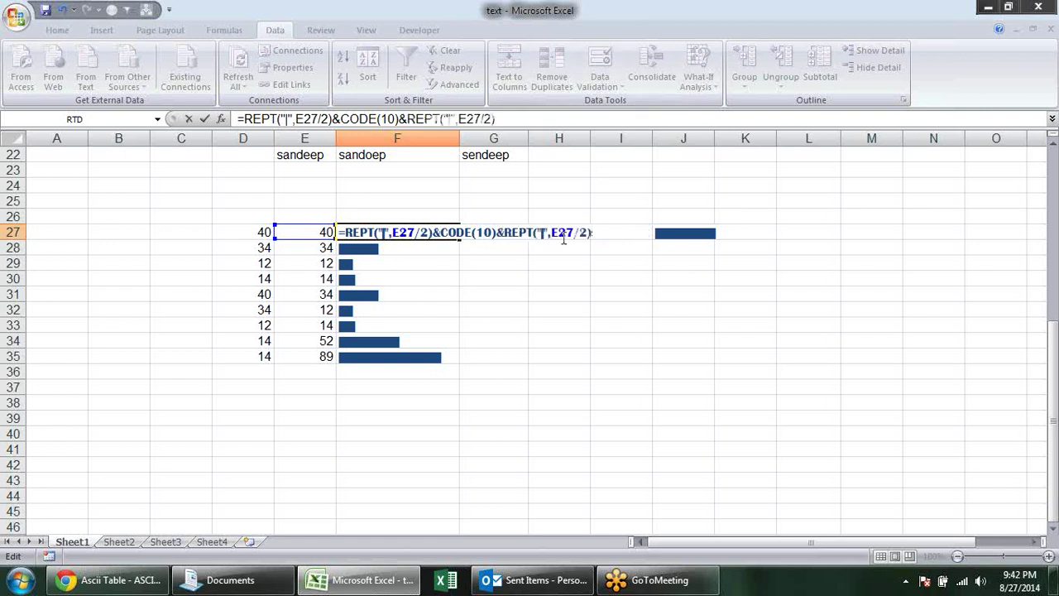
{"action": "left_click", "coordinate": [560, 233]}
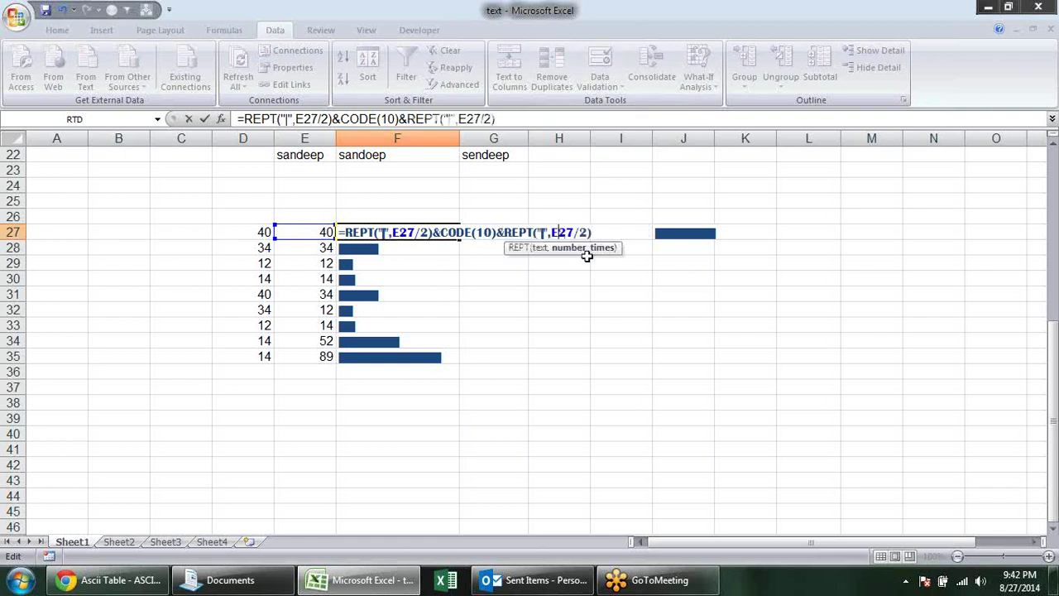
{"action": "key", "text": "BackSpace"}
{"action": "type", "text": "d"}
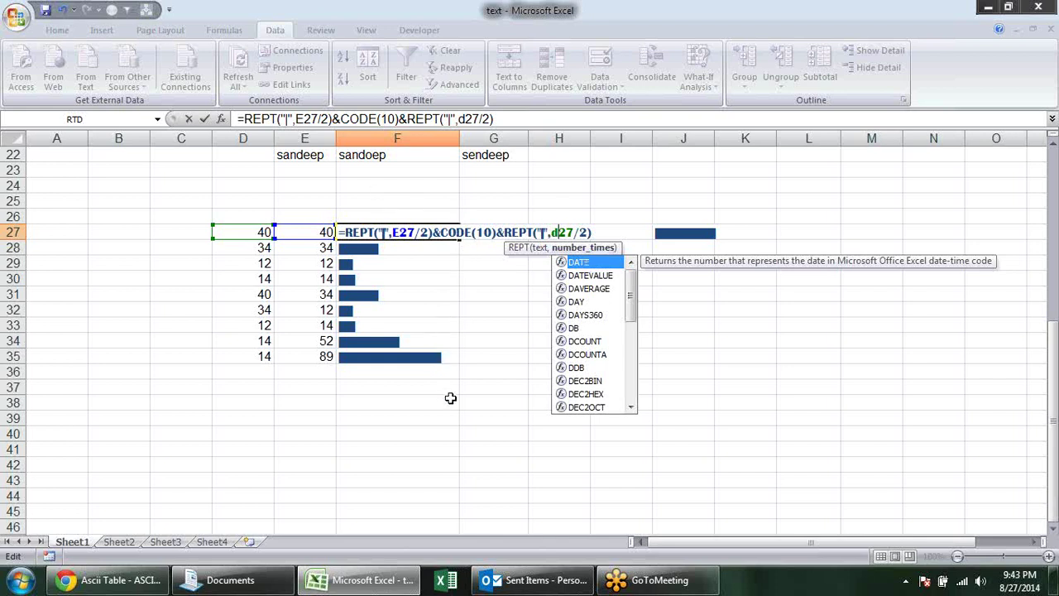
{"action": "key", "text": "Return"}
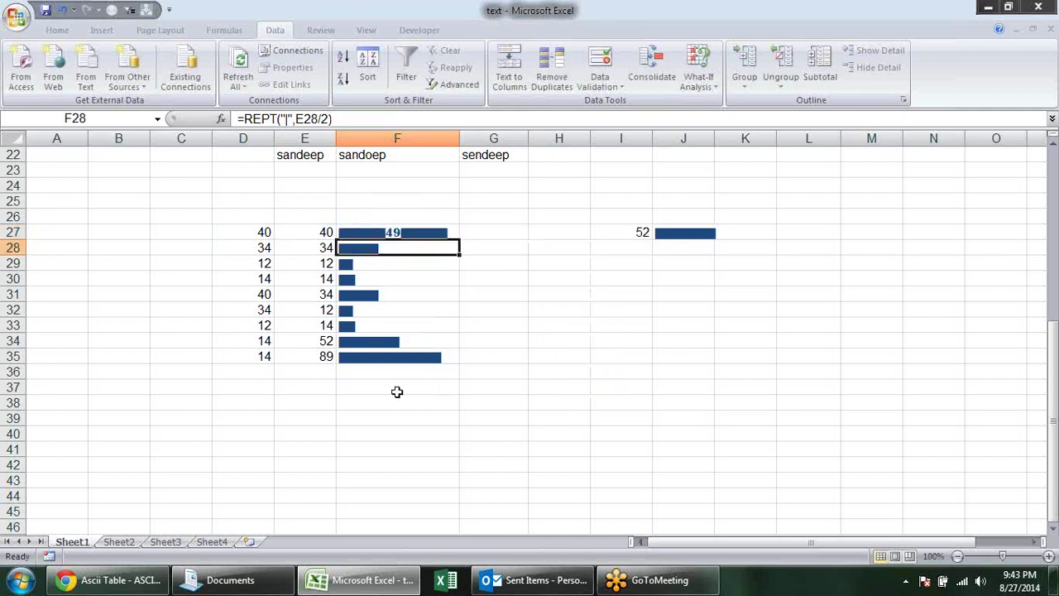
Step: Re-commit the F27 formula and turn on Wrap Text for F27
{"action": "double_click", "coordinate": [408, 234]}
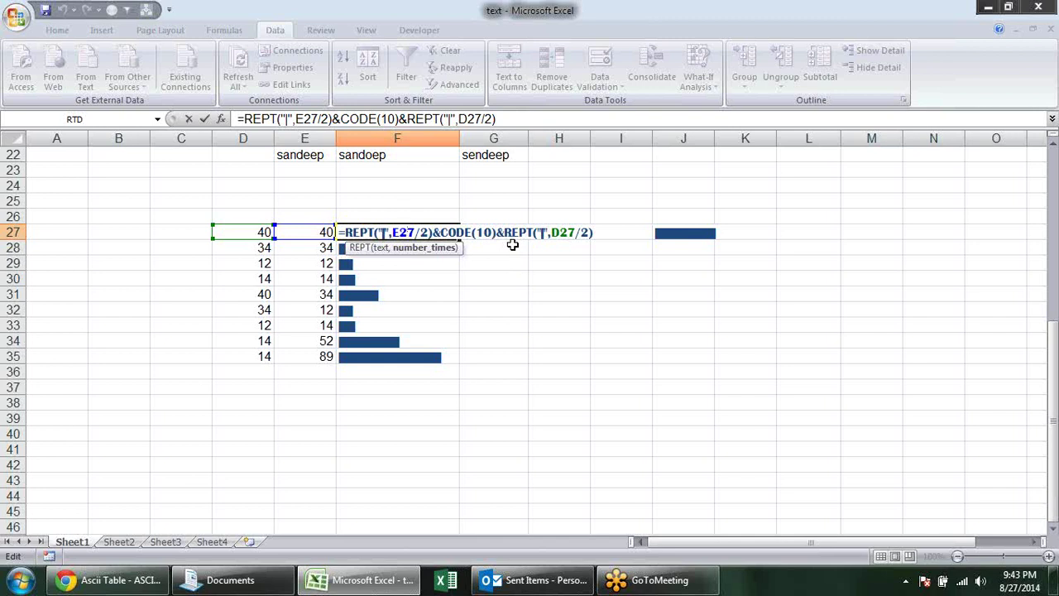
{"action": "key", "text": "Return"}
{"action": "left_click", "coordinate": [392, 232]}
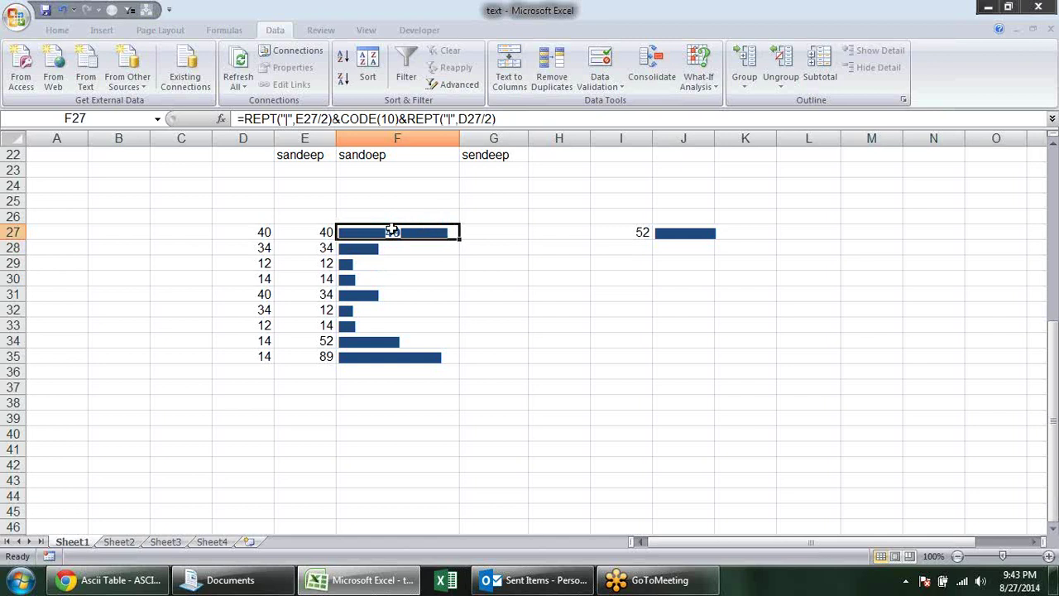
{"action": "left_click", "coordinate": [53, 29]}
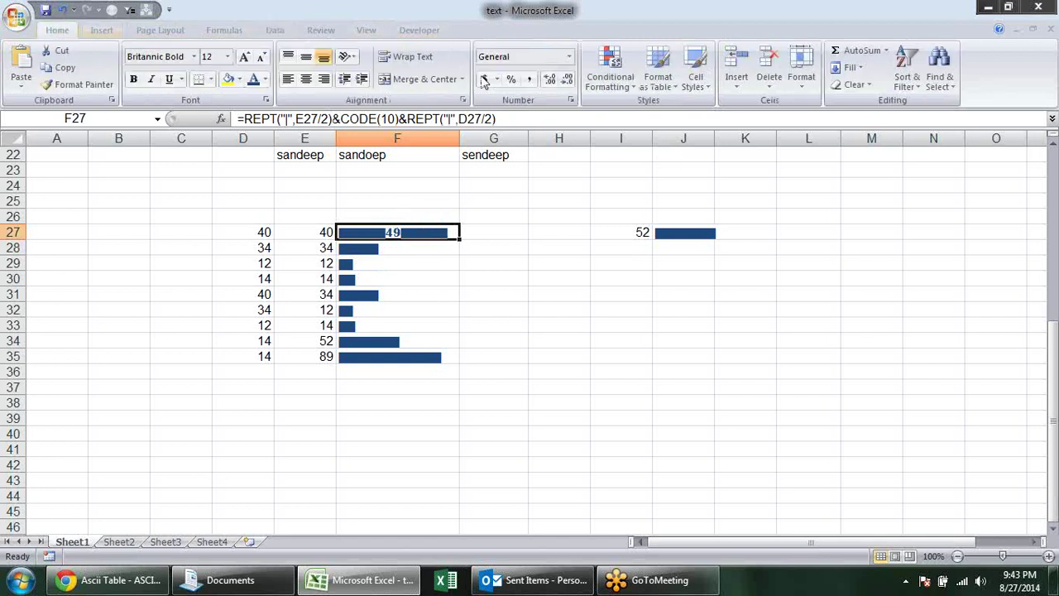
{"action": "left_click", "coordinate": [407, 56]}
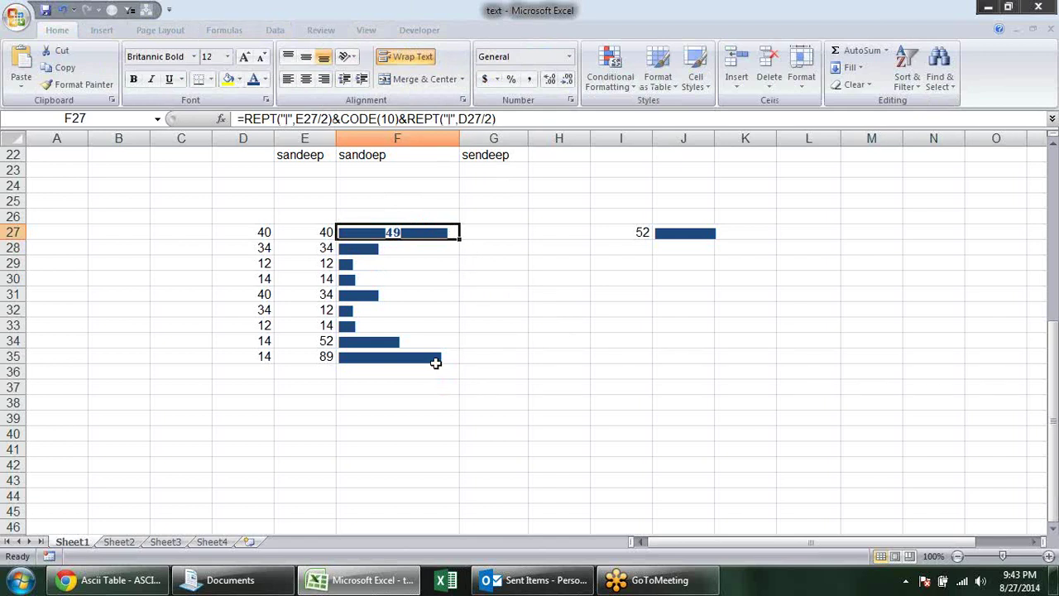
Step: Review the F27:F35 bar cells and the F27 formula without making changes
{"action": "left_click_drag", "start_coordinate": [435, 362], "coordinate": [436, 233]}
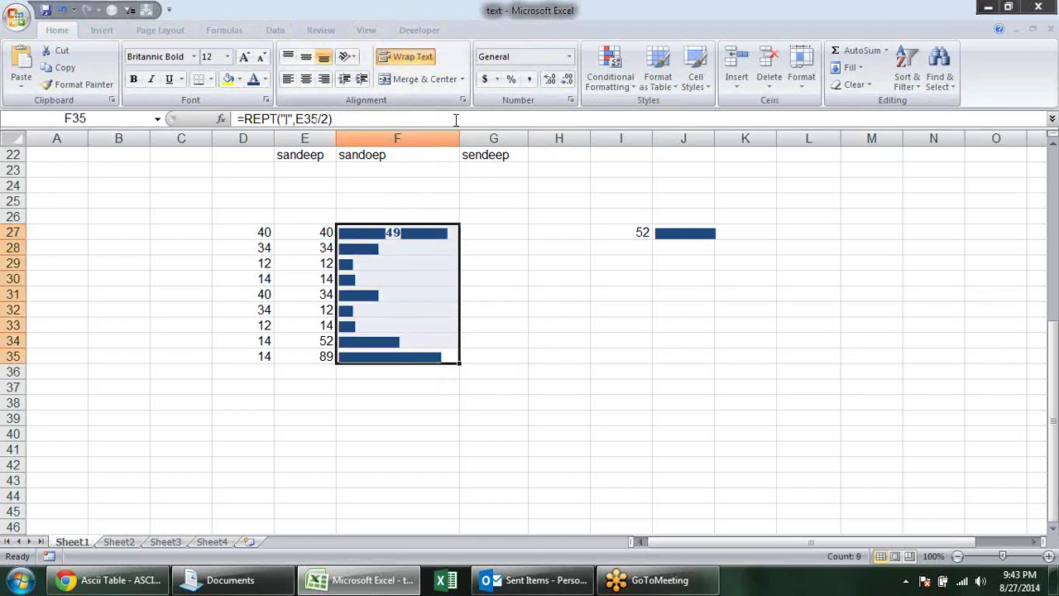
{"action": "left_click", "coordinate": [559, 369]}
{"action": "double_click", "coordinate": [414, 232]}
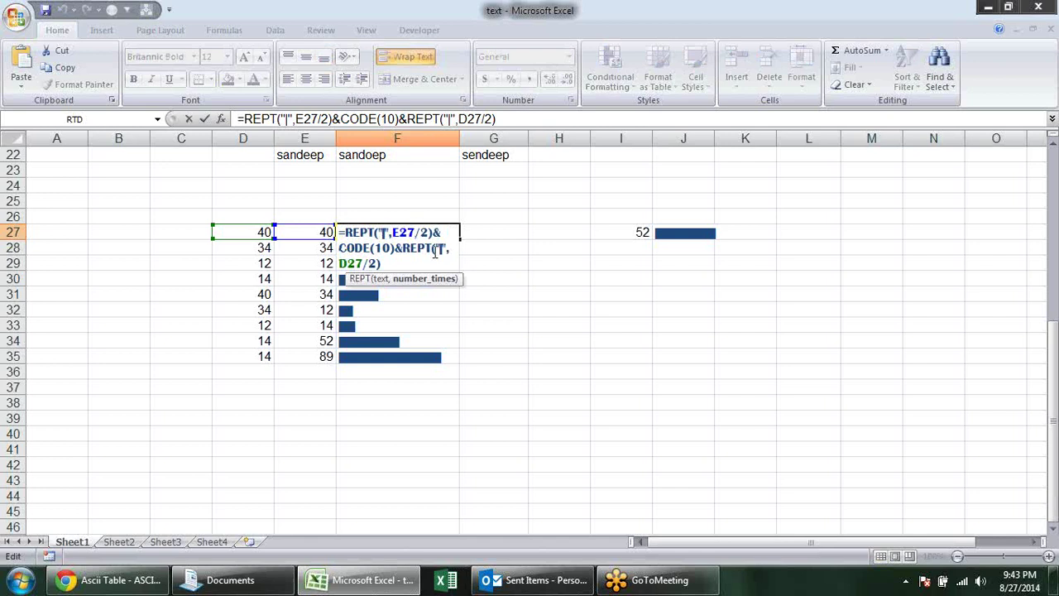
{"action": "key", "text": "Escape"}
{"action": "left_click", "coordinate": [523, 184]}
Step: Enter a line break (Alt+Enter) in cell G24
{"action": "type", "text": "="}
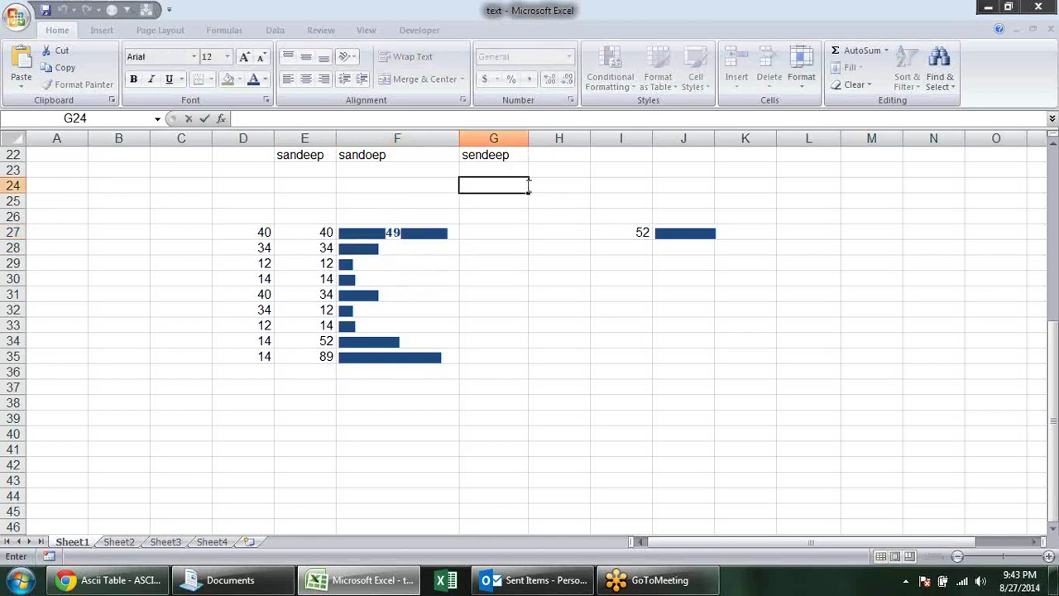
{"action": "key", "text": "alt+Return"}
{"action": "key", "text": "Return"}
{"action": "type", "text": "10"}
{"action": "key", "text": "Escape"}
Step: Enter =CODE(G24) in H24, which returns 10
{"action": "left_click", "coordinate": [530, 189]}
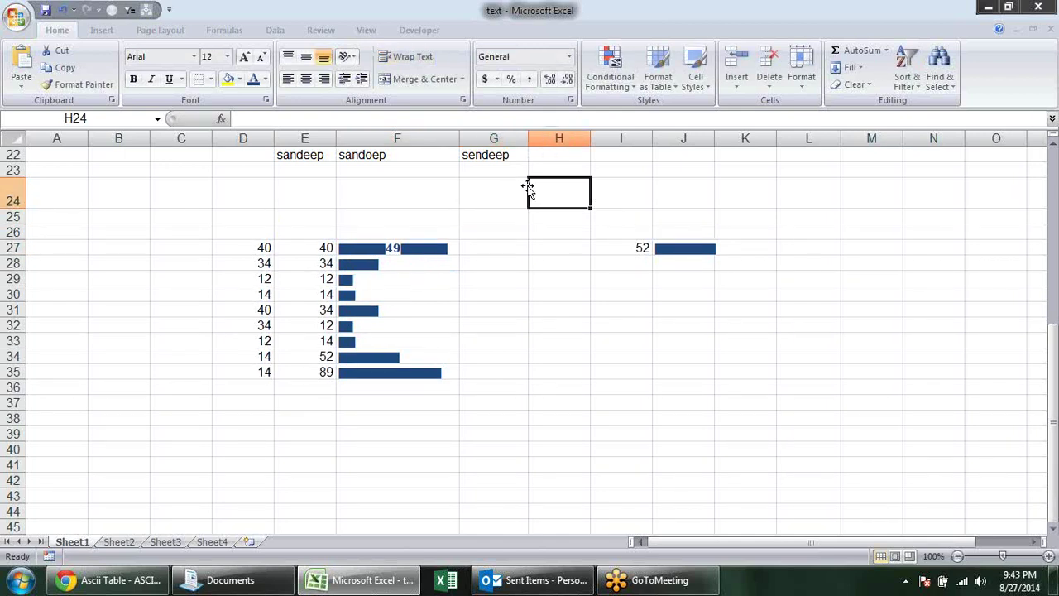
{"action": "type", "text": "=cha"}
{"action": "key", "text": "Tab"}
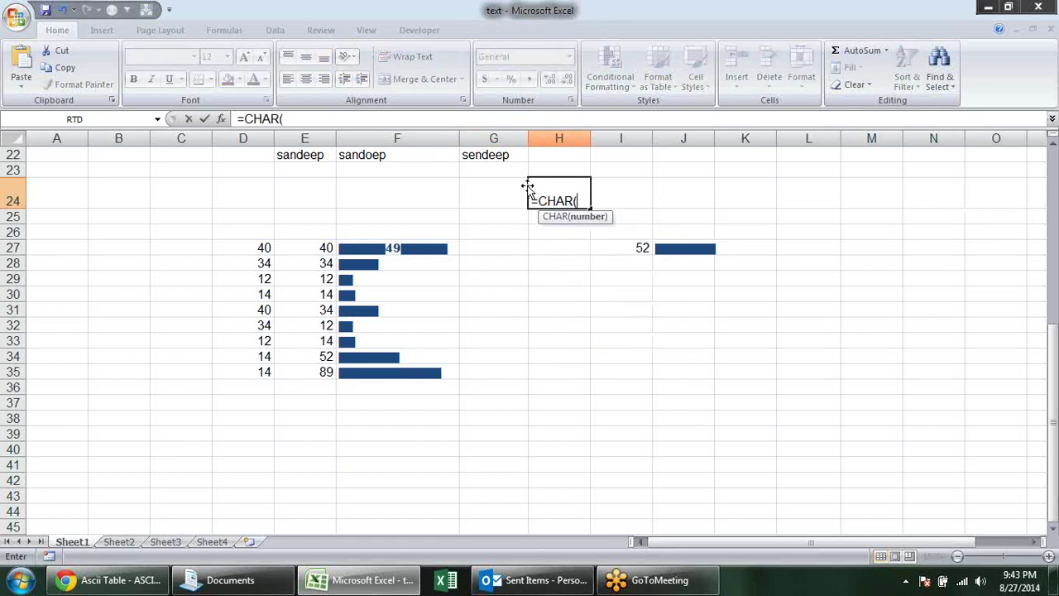
{"action": "key", "text": "Escape"}
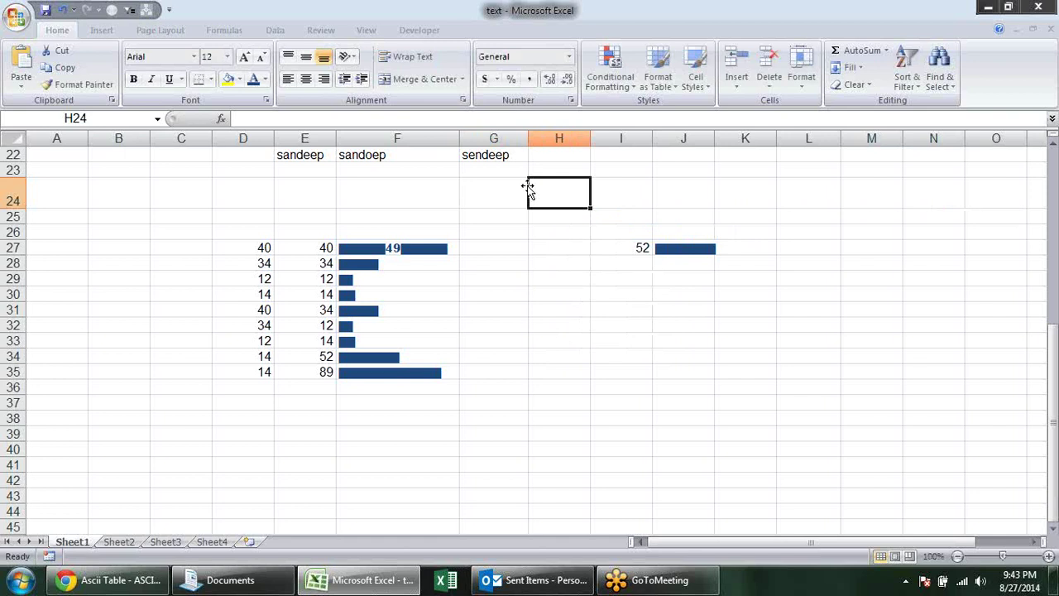
{"action": "type", "text": "=cod"}
{"action": "key", "text": "Tab"}
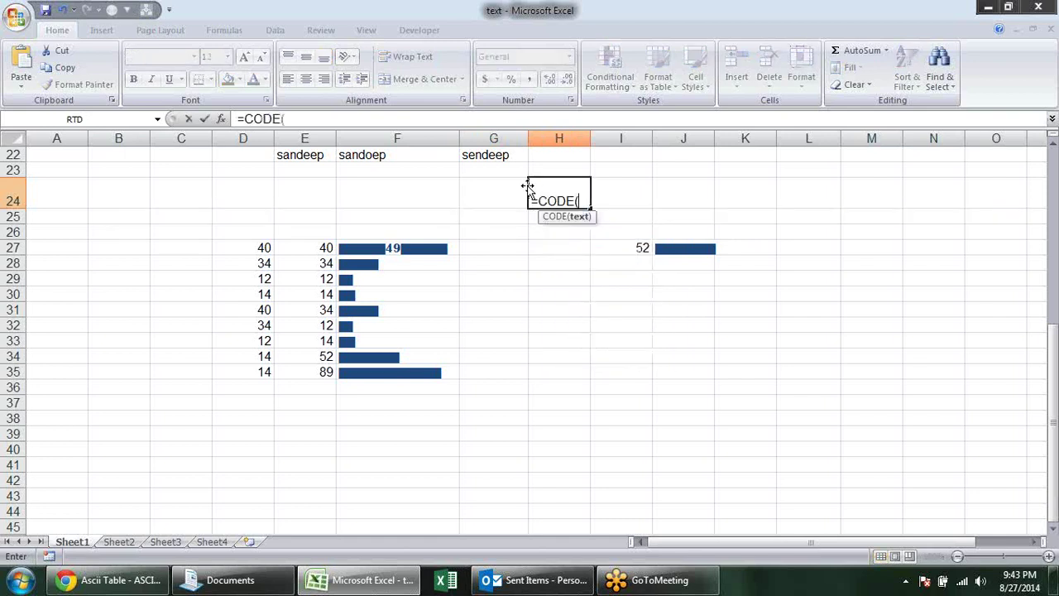
{"action": "left_click", "coordinate": [527, 185]}
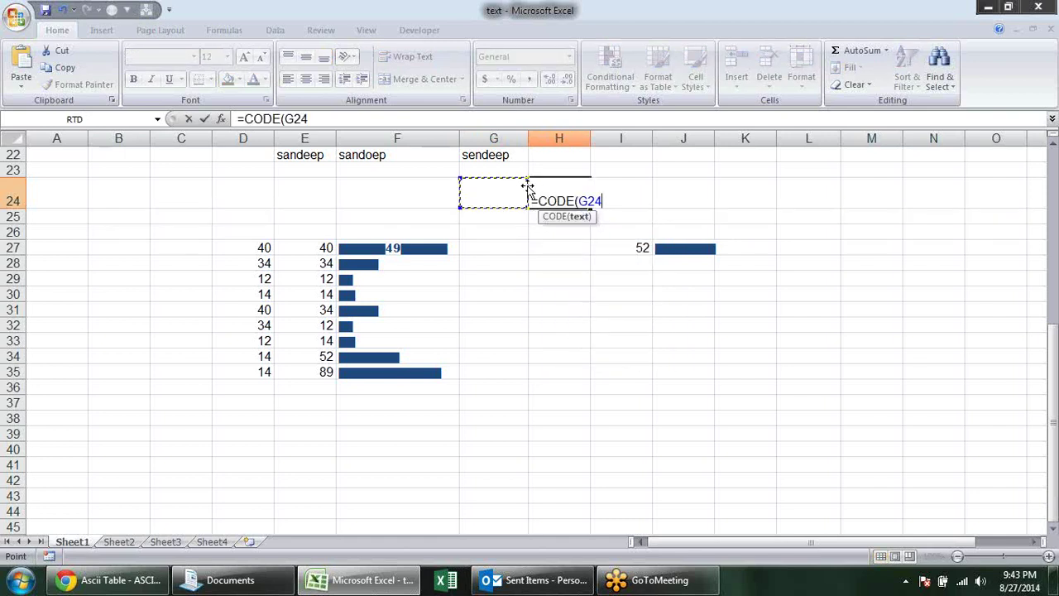
{"action": "type", "text": ")"}
{"action": "key", "text": "Return"}
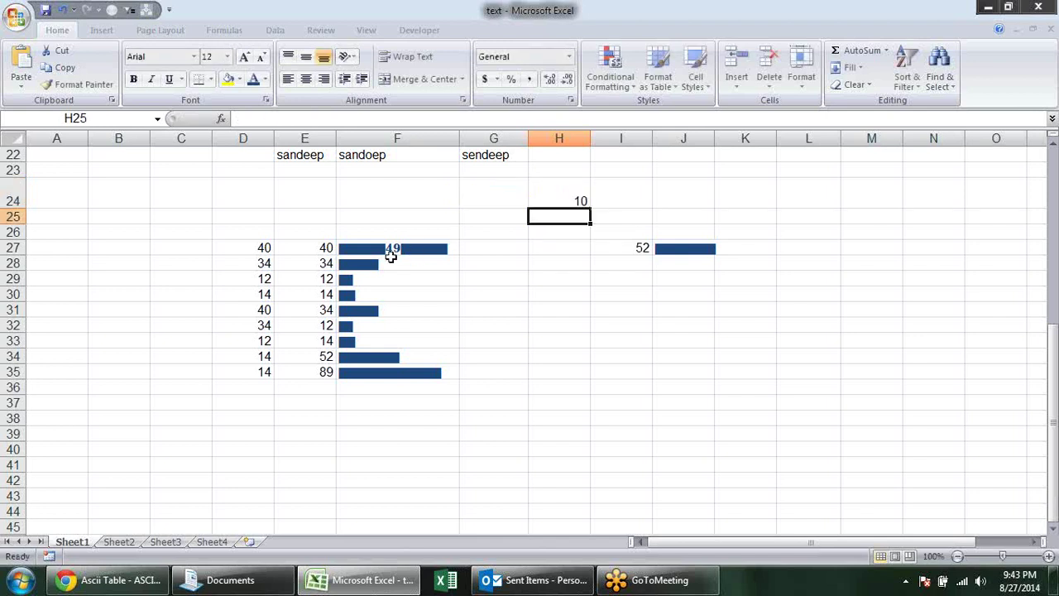
Step: Change CODE(10) to CHAR(10) in the F27 formula and fill it down to F35
{"action": "double_click", "coordinate": [385, 250]}
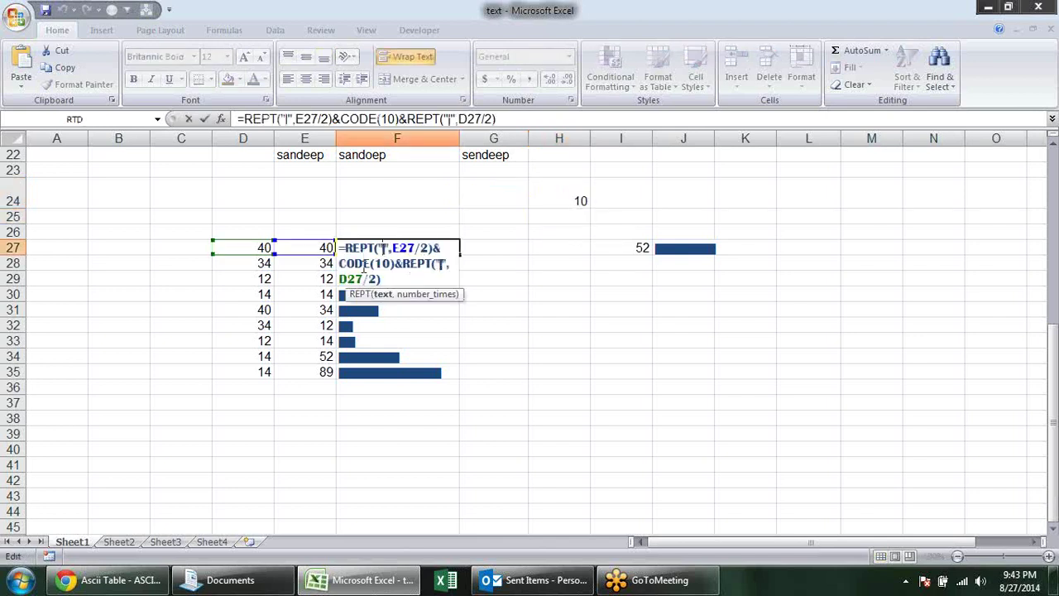
{"action": "left_click", "coordinate": [366, 264]}
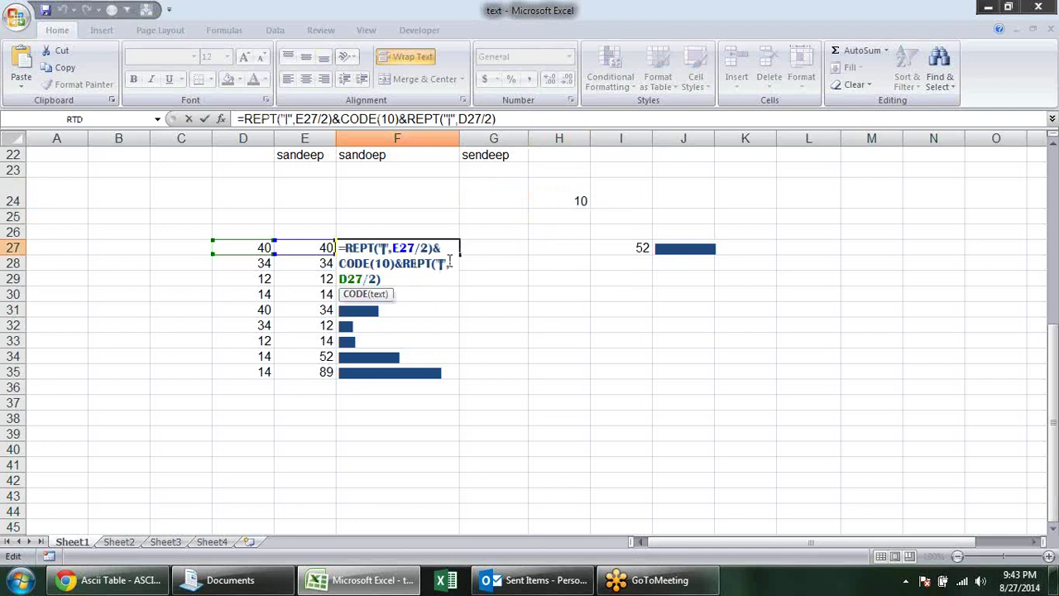
{"action": "key", "text": "BackSpace"}
{"action": "key", "text": "BackSpace"}
{"action": "key", "text": "BackSpace"}
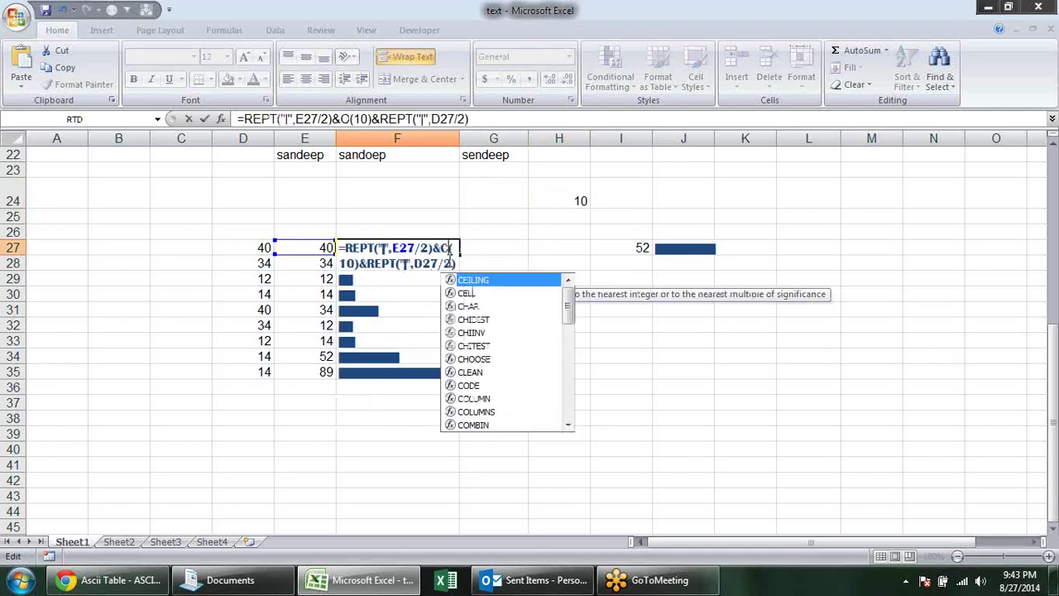
{"action": "type", "text": "h"}
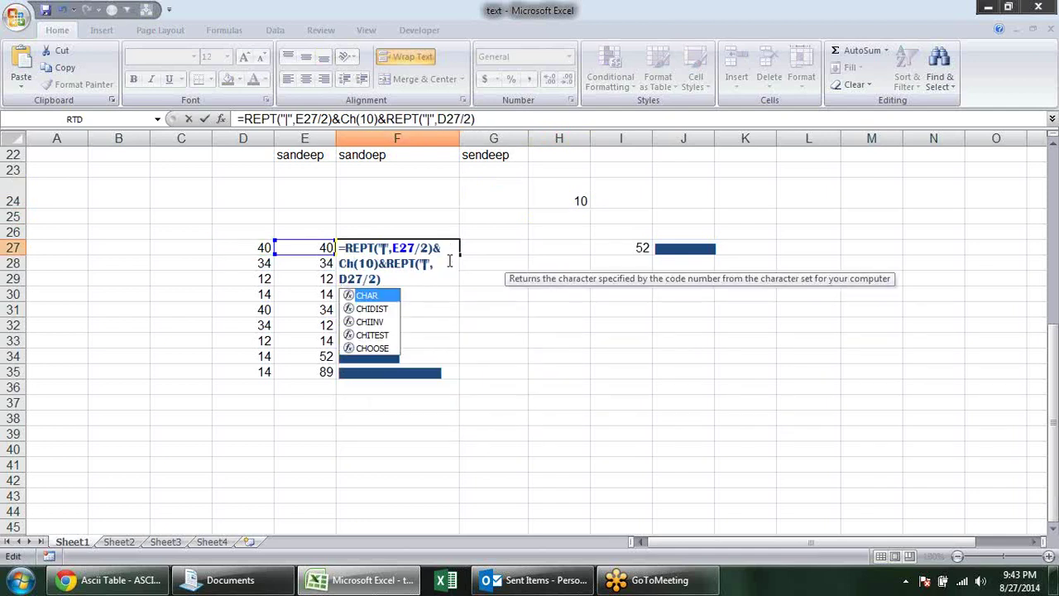
{"action": "type", "text": "ar"}
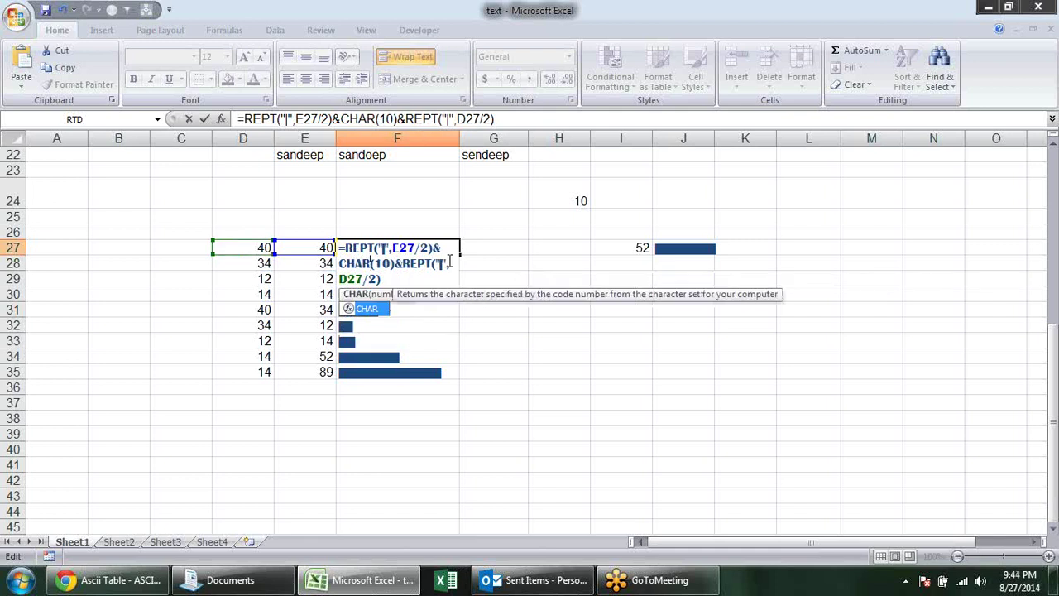
{"action": "key", "text": "Return"}
{"action": "left_click", "coordinate": [442, 248]}
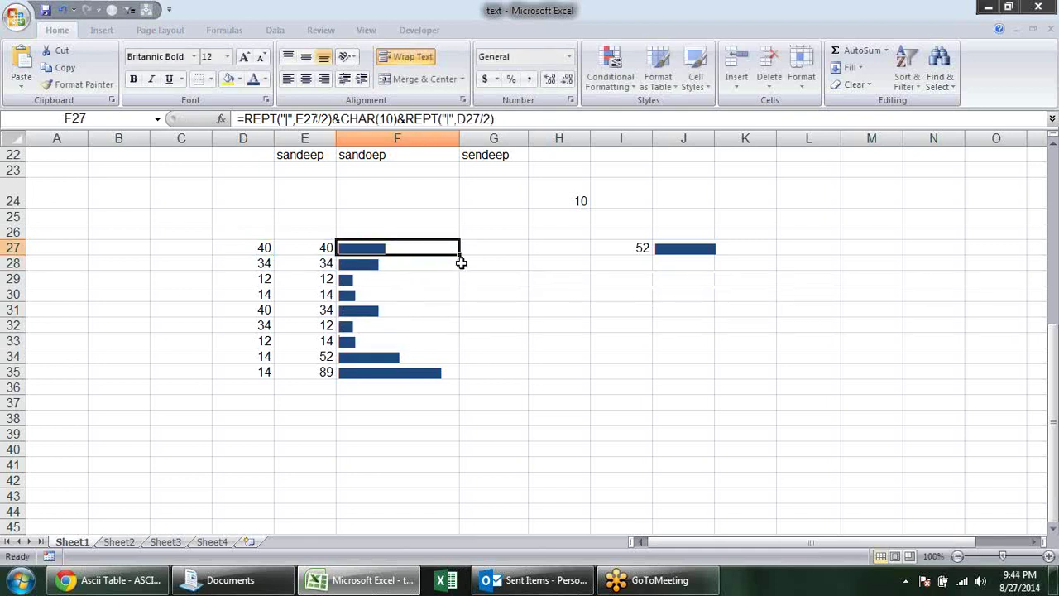
{"action": "double_click", "coordinate": [461, 258]}
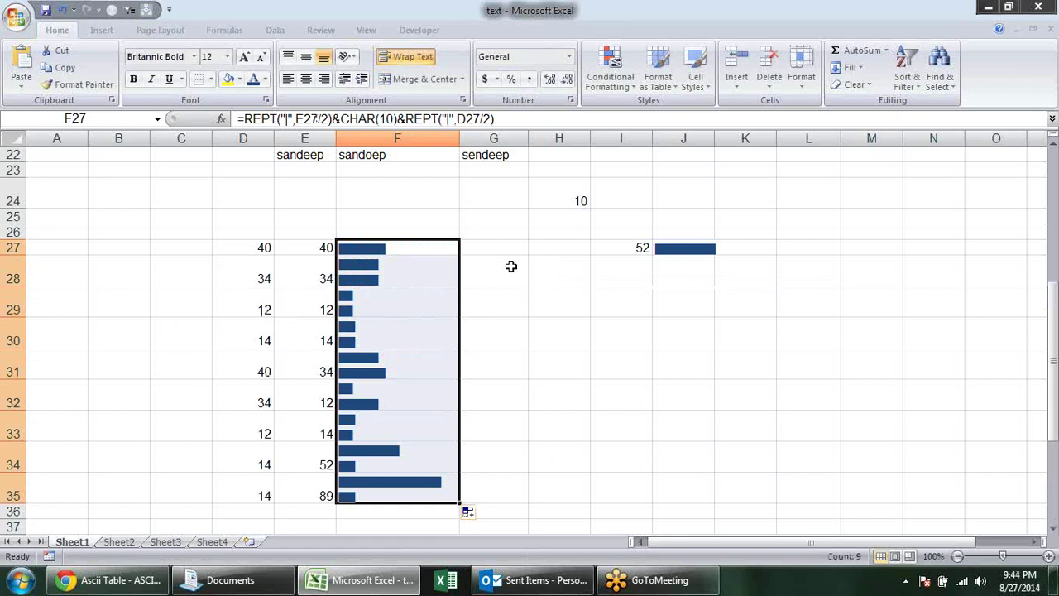
Step: Increase row 27's height to 37.50
{"action": "left_click", "coordinate": [535, 313]}
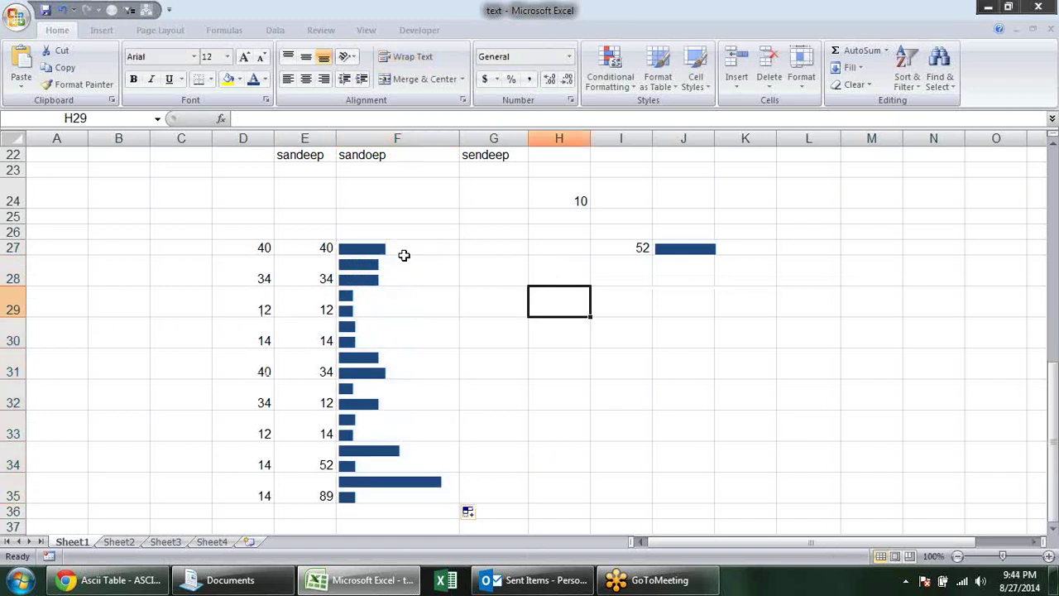
{"action": "left_click_drag", "start_coordinate": [18, 263], "coordinate": [19, 280]}
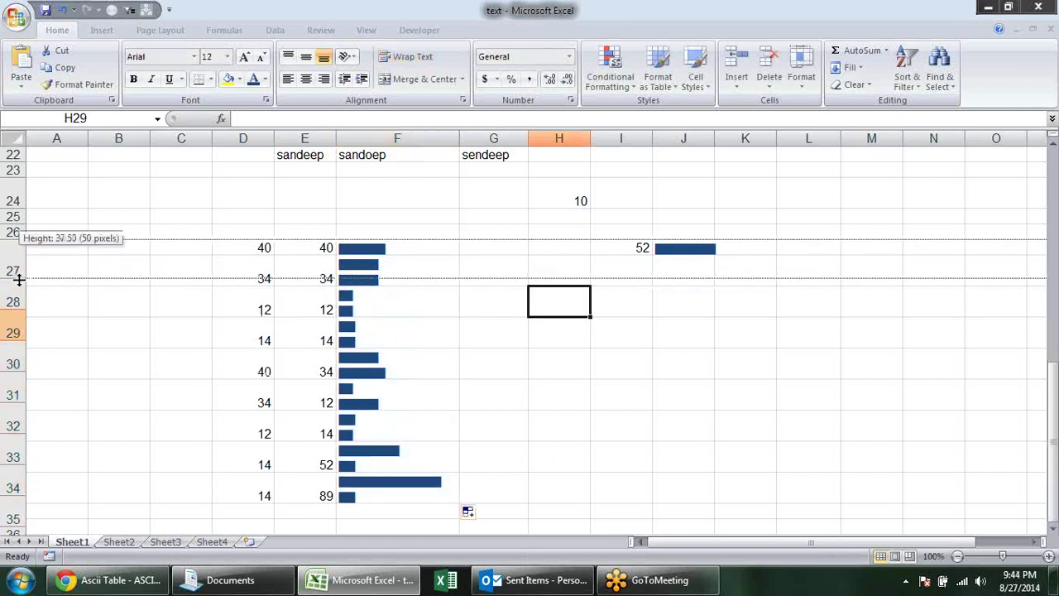
{"action": "scroll", "coordinate": [613, 215], "scroll_direction": "down", "scroll_amount": 1}
{"action": "scroll", "coordinate": [621, 203], "scroll_direction": "down", "scroll_amount": 1}
{"action": "scroll", "coordinate": [625, 216], "scroll_direction": "up", "scroll_amount": 1}
Step: Rotate the text in F27:F35 to a 90-degree orientation
{"action": "mouse_move", "coordinate": [402, 201]}
{"action": "left_mouse_down"}
{"action": "mouse_move", "coordinate": [385, 377]}
{"action": "mouse_move", "coordinate": [408, 447]}
{"action": "left_mouse_up"}
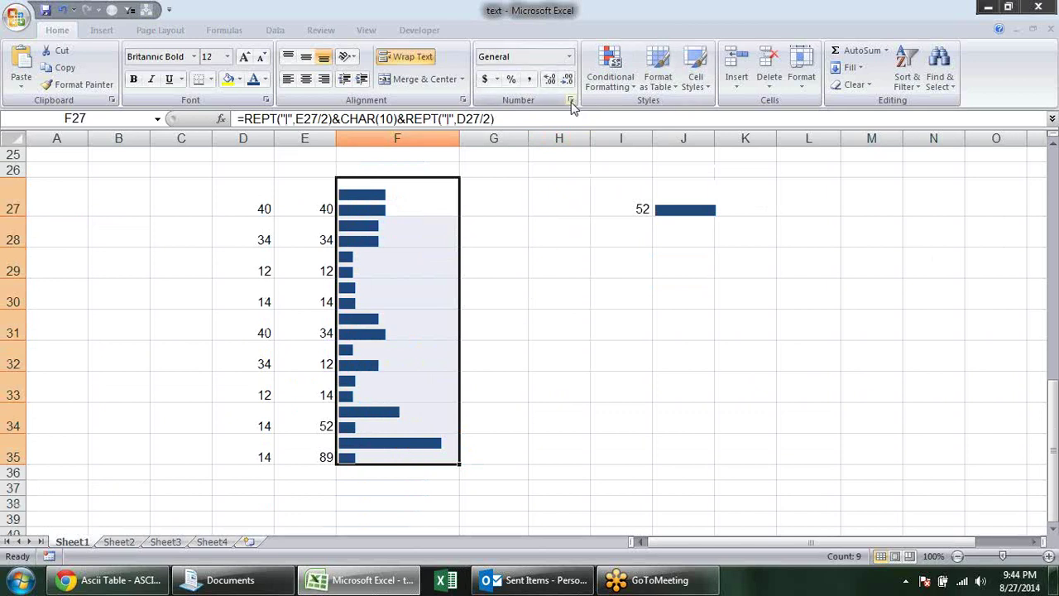
{"action": "left_click", "coordinate": [462, 100]}
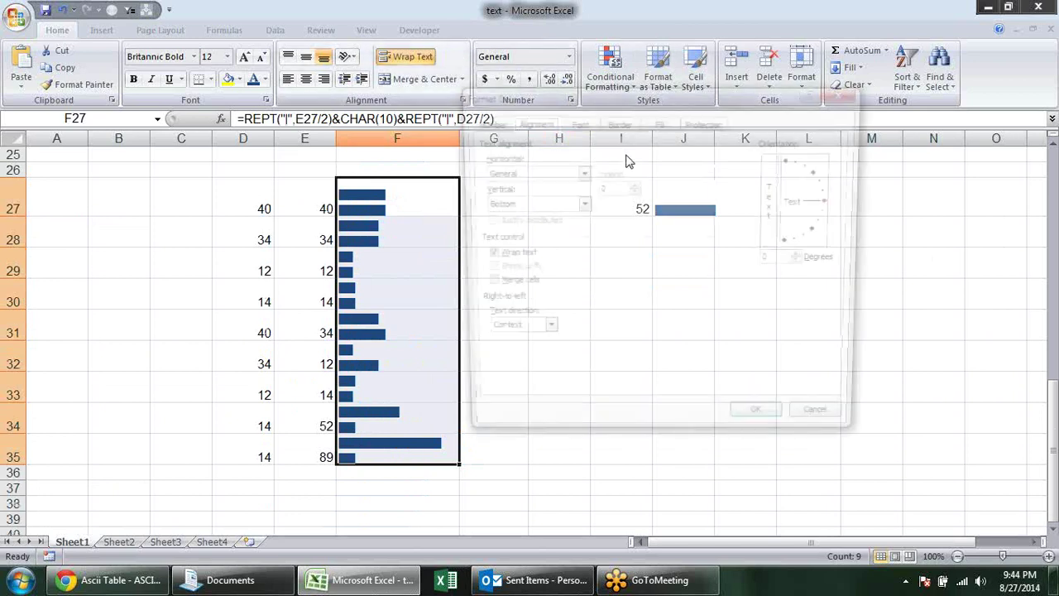
{"action": "left_click_drag", "start_coordinate": [835, 200], "coordinate": [795, 128]}
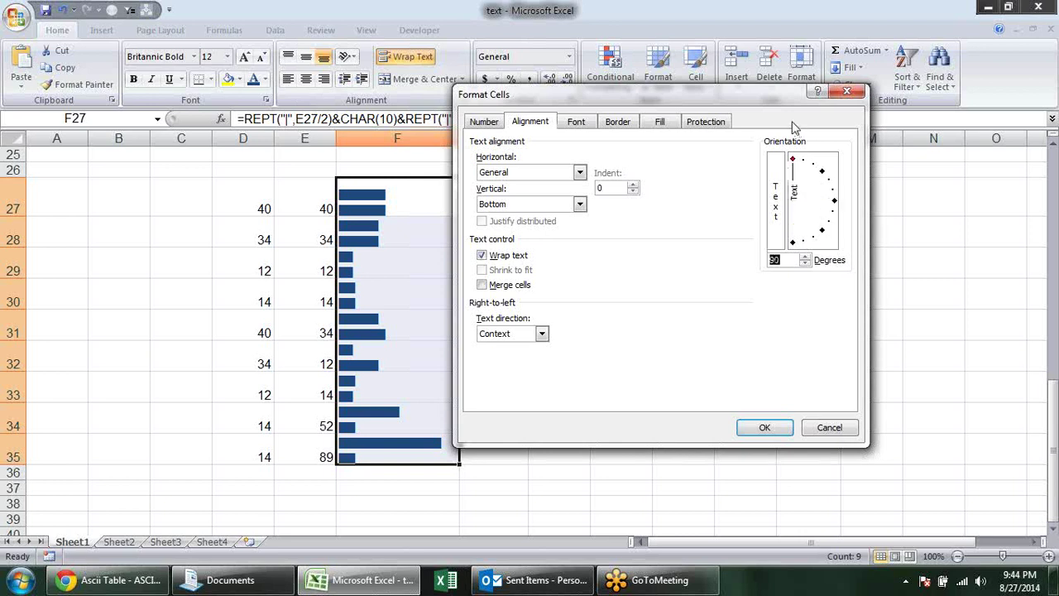
{"action": "left_click", "coordinate": [764, 427]}
{"action": "left_click", "coordinate": [571, 361]}
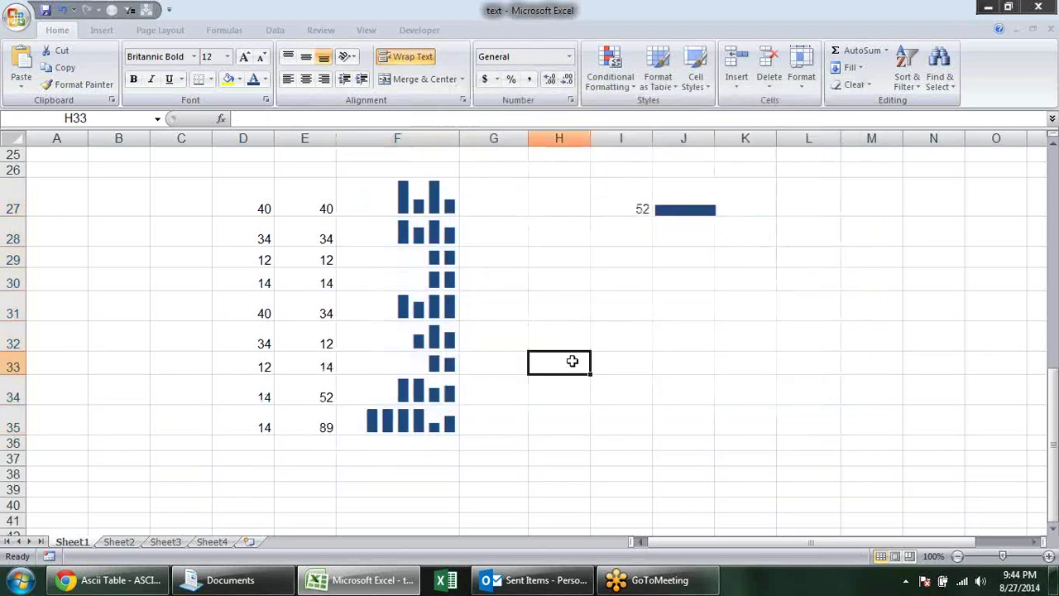
{"action": "left_click_drag", "start_coordinate": [16, 188], "coordinate": [3, 427]}
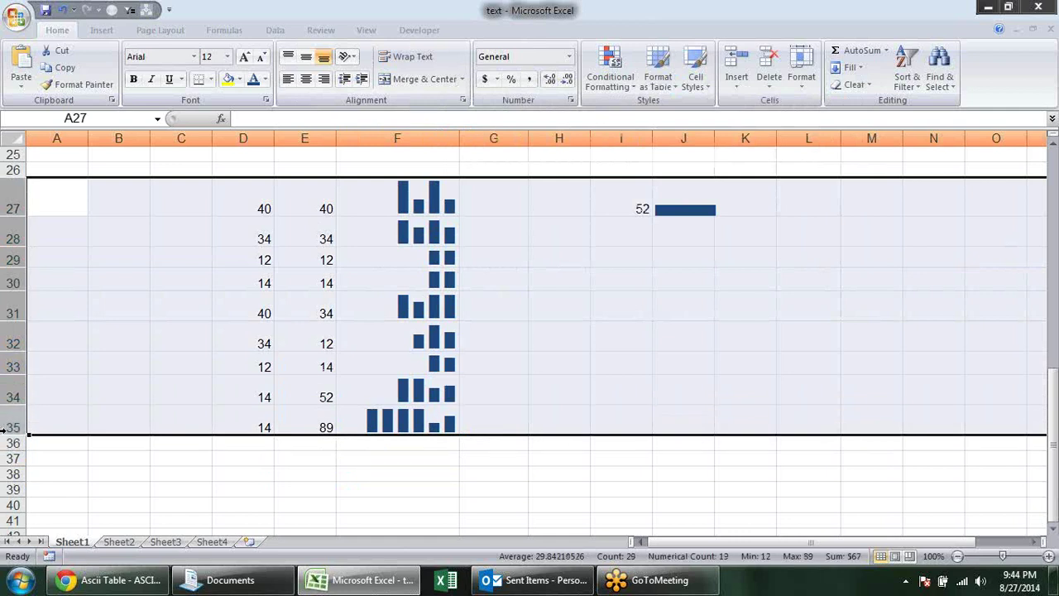
Step: Change both REPT divisors in the F27 formula, for column E and column D, to /10
{"action": "left_click", "coordinate": [402, 187]}
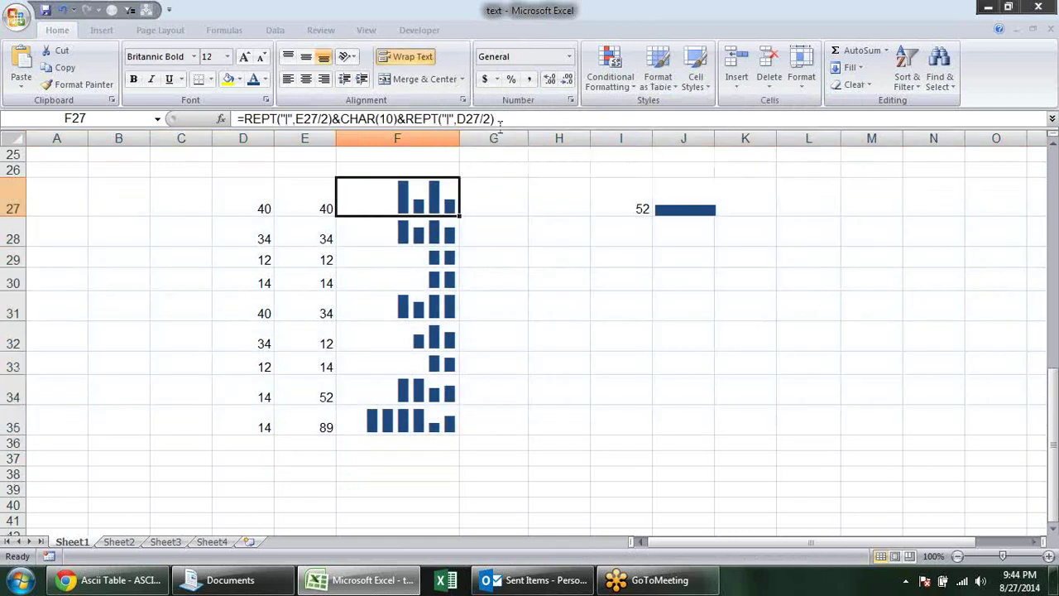
{"action": "left_click", "coordinate": [324, 120]}
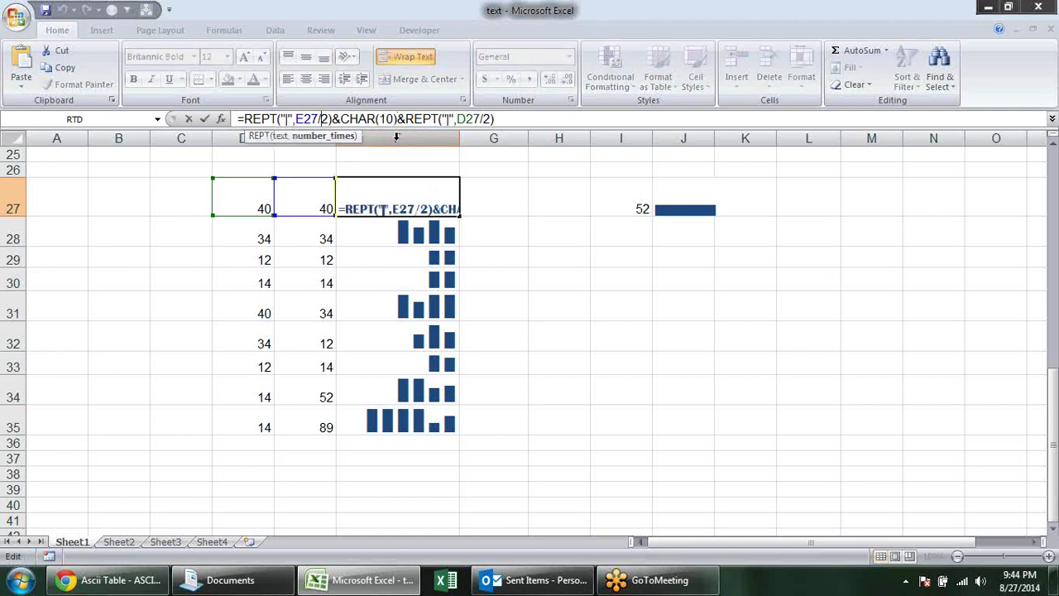
{"action": "key", "text": "Delete"}
{"action": "type", "text": "10"}
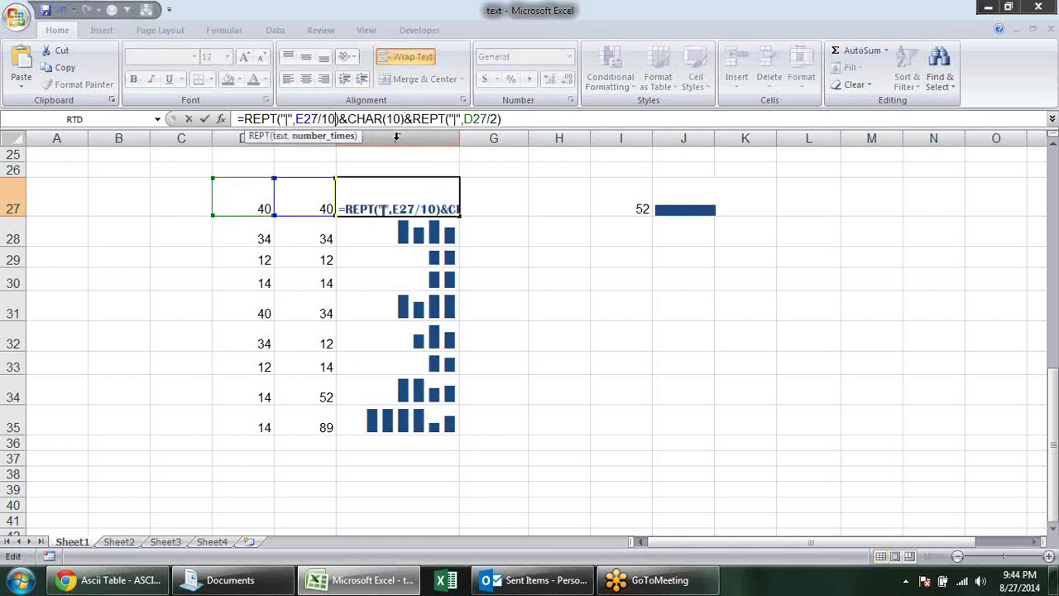
{"action": "left_click", "coordinate": [496, 118]}
{"action": "key", "text": "BackSpace"}
{"action": "type", "text": "10)"}
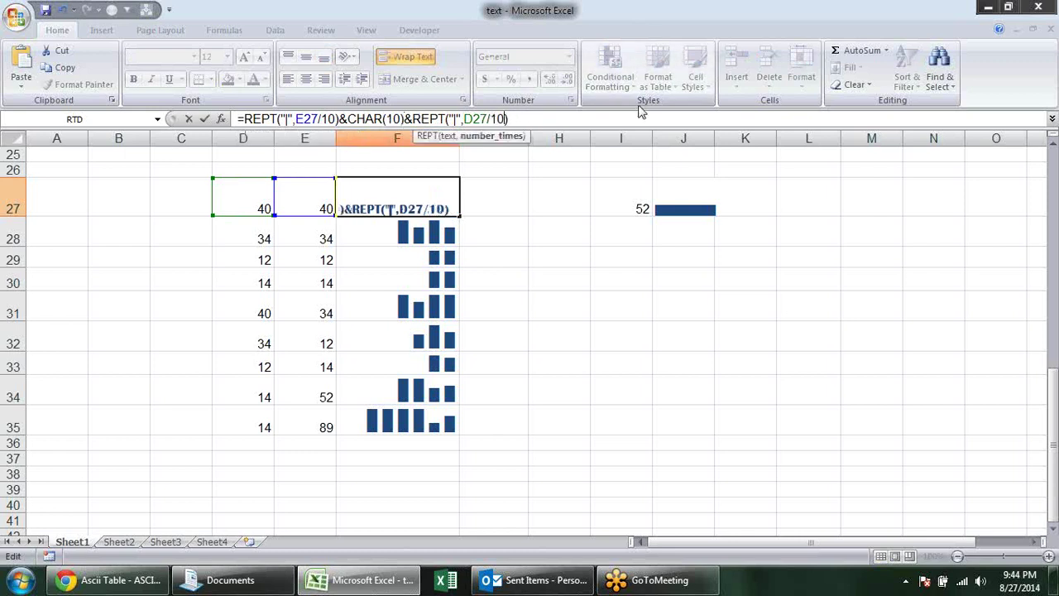
{"action": "key", "text": "Return"}
Step: Fill the F27 bar formula down to F35 and make rows 27–35 taller
{"action": "left_click", "coordinate": [437, 193]}
{"action": "left_click_drag", "start_coordinate": [460, 214], "coordinate": [458, 426]}
{"action": "left_click", "coordinate": [549, 379]}
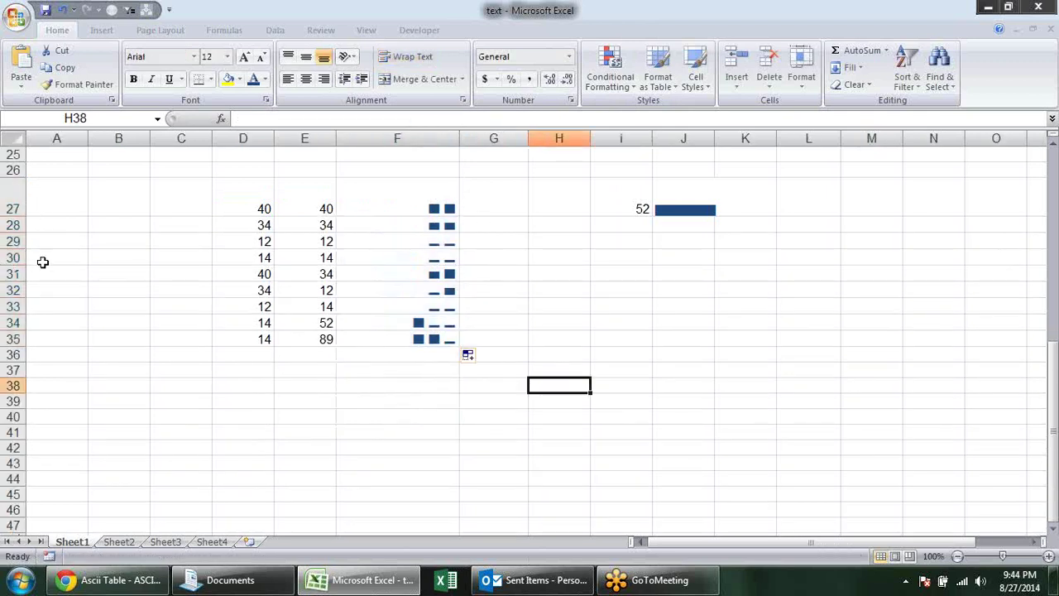
{"action": "left_click_drag", "start_coordinate": [15, 209], "coordinate": [10, 391]}
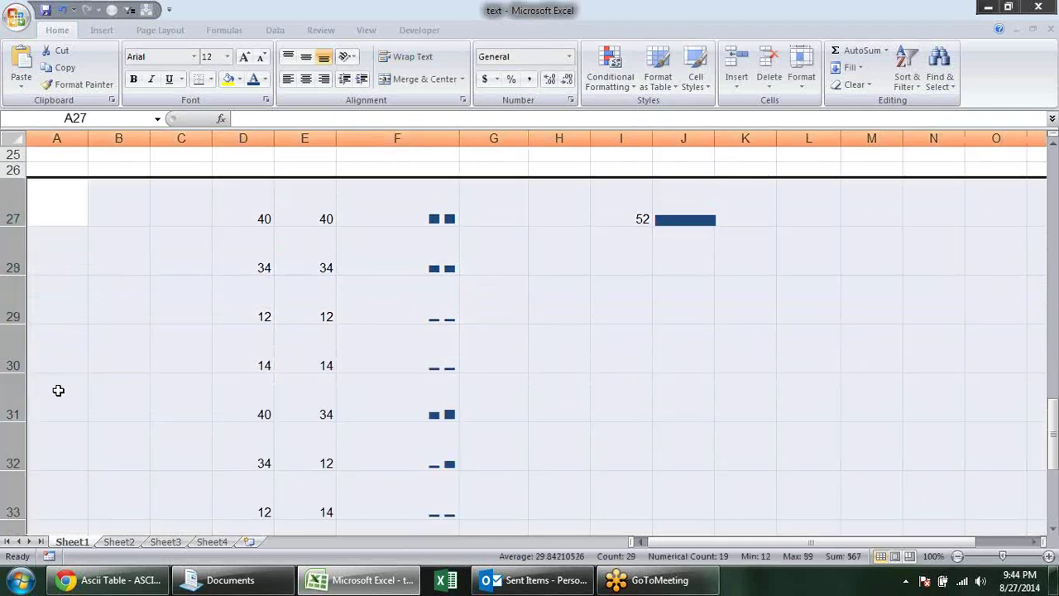
{"action": "left_click", "coordinate": [516, 262]}
Step: Check the bar formula copied into F35
{"action": "scroll", "coordinate": [518, 218], "scroll_direction": "down", "scroll_amount": 2}
{"action": "scroll", "coordinate": [518, 218], "scroll_direction": "down", "scroll_amount": 1}
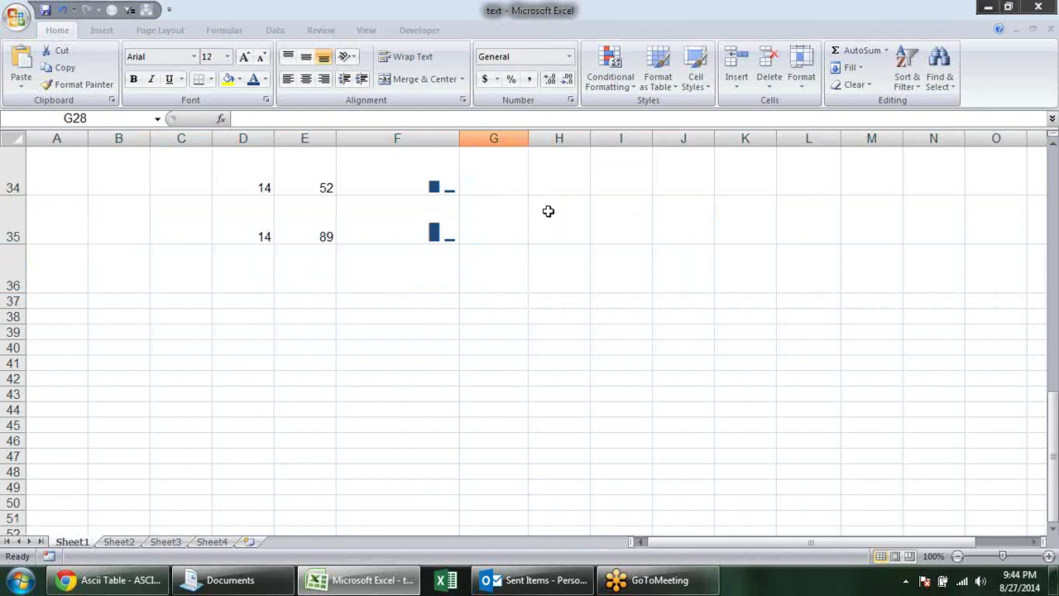
{"action": "left_click", "coordinate": [437, 229]}
{"action": "scroll", "coordinate": [475, 200], "scroll_direction": "up", "scroll_amount": 1}
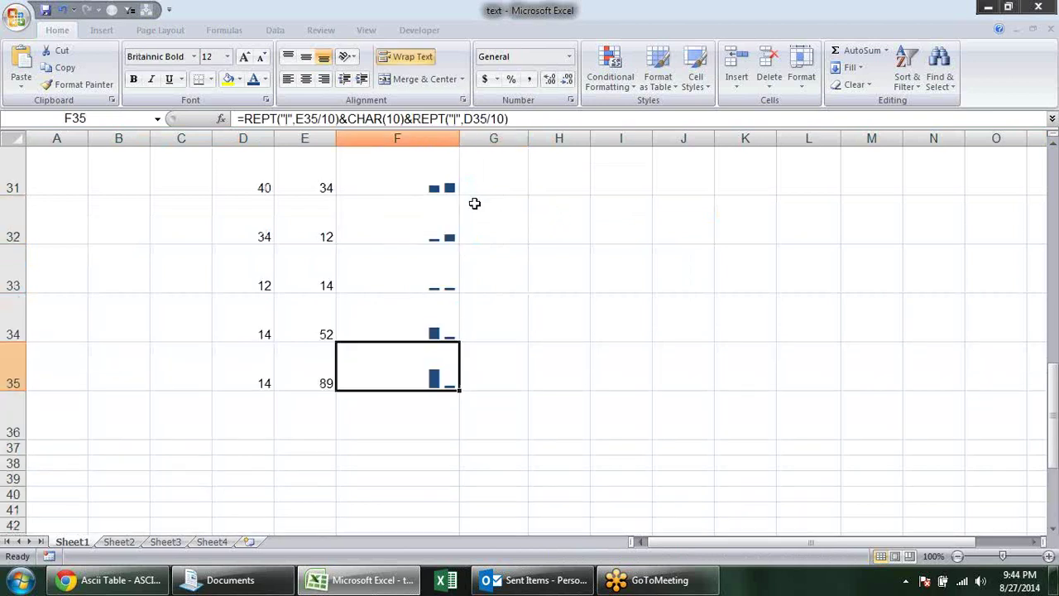
{"action": "scroll", "coordinate": [474, 203], "scroll_direction": "up", "scroll_amount": 1}
{"action": "scroll", "coordinate": [472, 208], "scroll_direction": "up", "scroll_amount": 1}
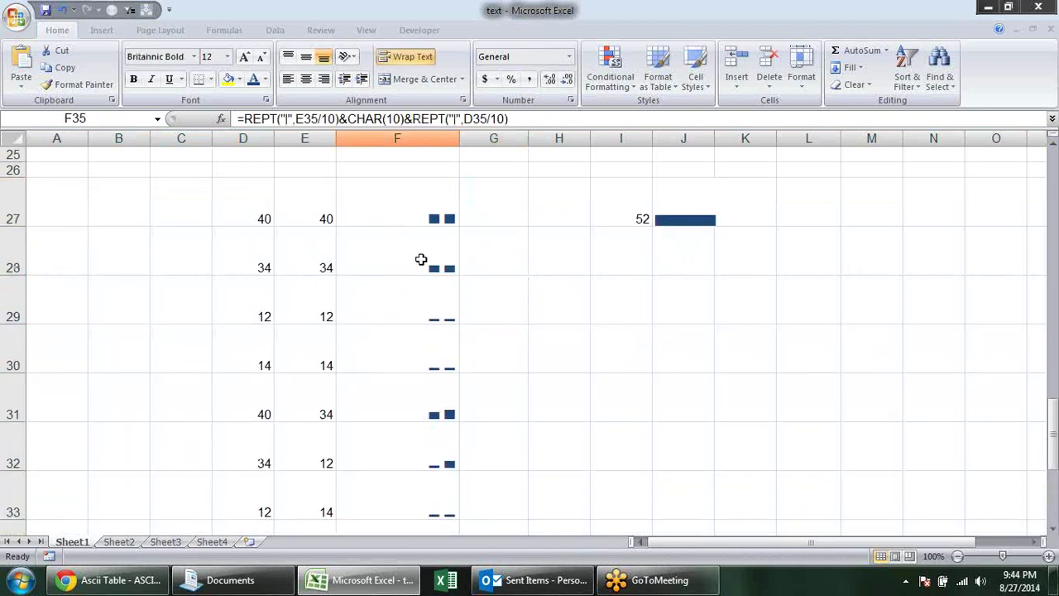
Step: Inspect the bar formulas in F27, F29, F31 and F34 against the D values
{"action": "left_click", "coordinate": [230, 221]}
{"action": "left_click", "coordinate": [455, 217]}
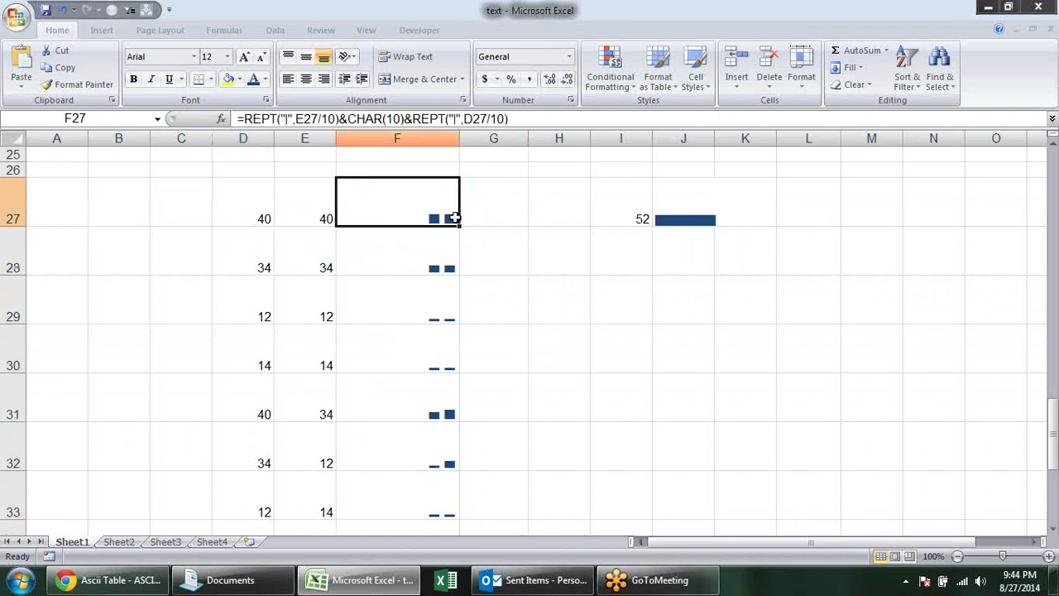
{"action": "left_click", "coordinate": [449, 318]}
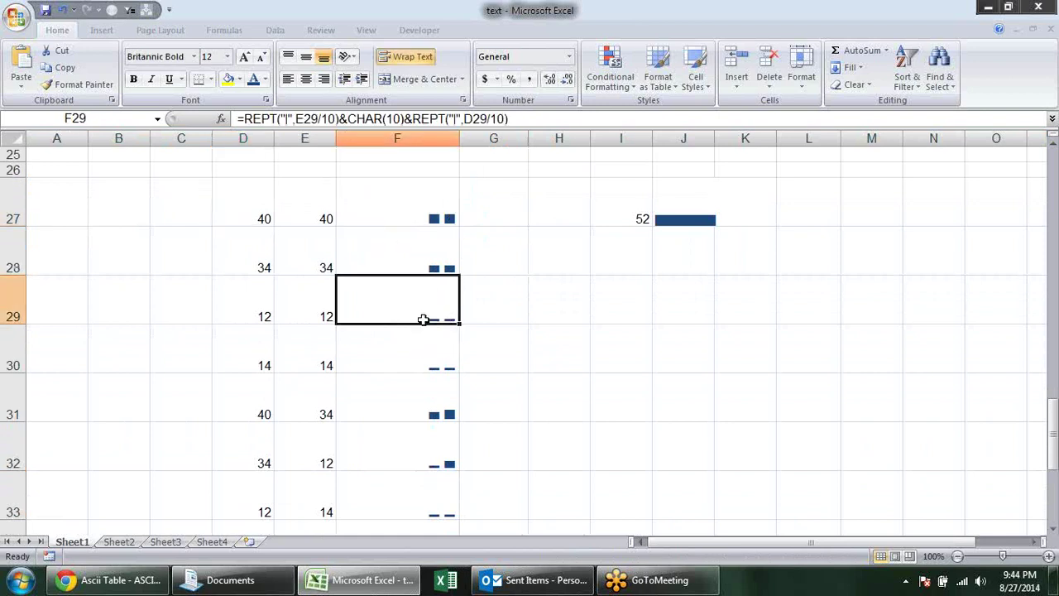
{"action": "left_click", "coordinate": [455, 416]}
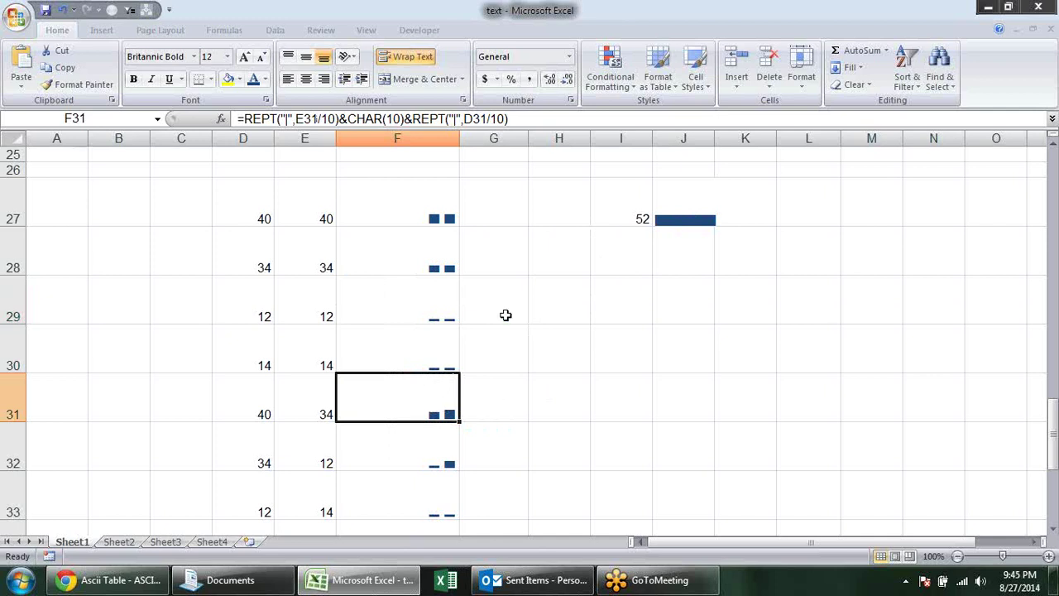
{"action": "scroll", "coordinate": [505, 315], "scroll_direction": "down", "scroll_amount": 1}
{"action": "scroll", "coordinate": [508, 265], "scroll_direction": "down", "scroll_amount": 1}
{"action": "left_click", "coordinate": [467, 316]}
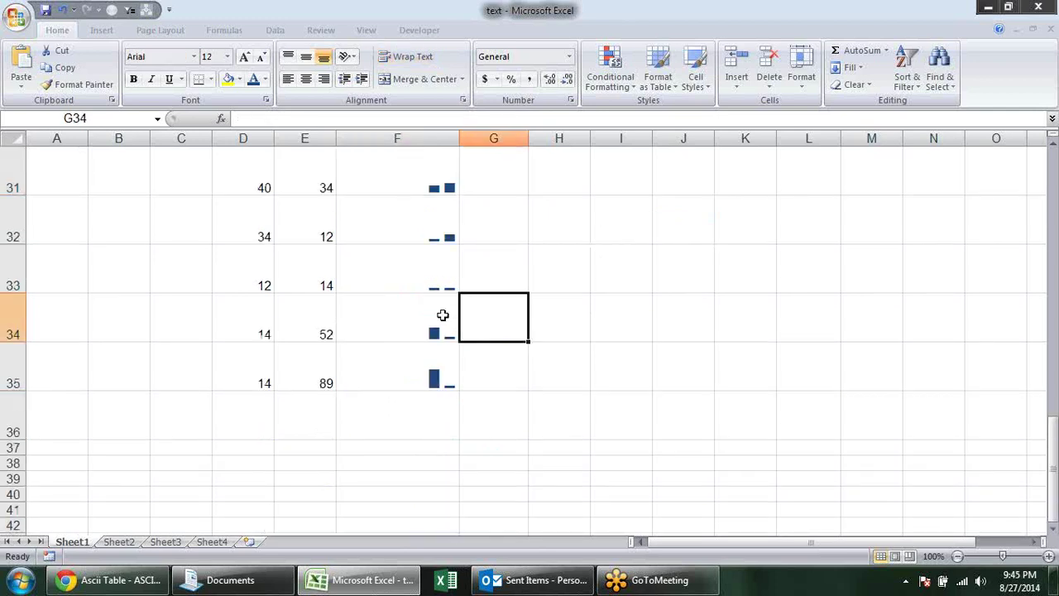
{"action": "left_click", "coordinate": [443, 315]}
{"action": "scroll", "coordinate": [872, 287], "scroll_direction": "up", "scroll_amount": 1}
{"action": "scroll", "coordinate": [878, 288], "scroll_direction": "up", "scroll_amount": 2}
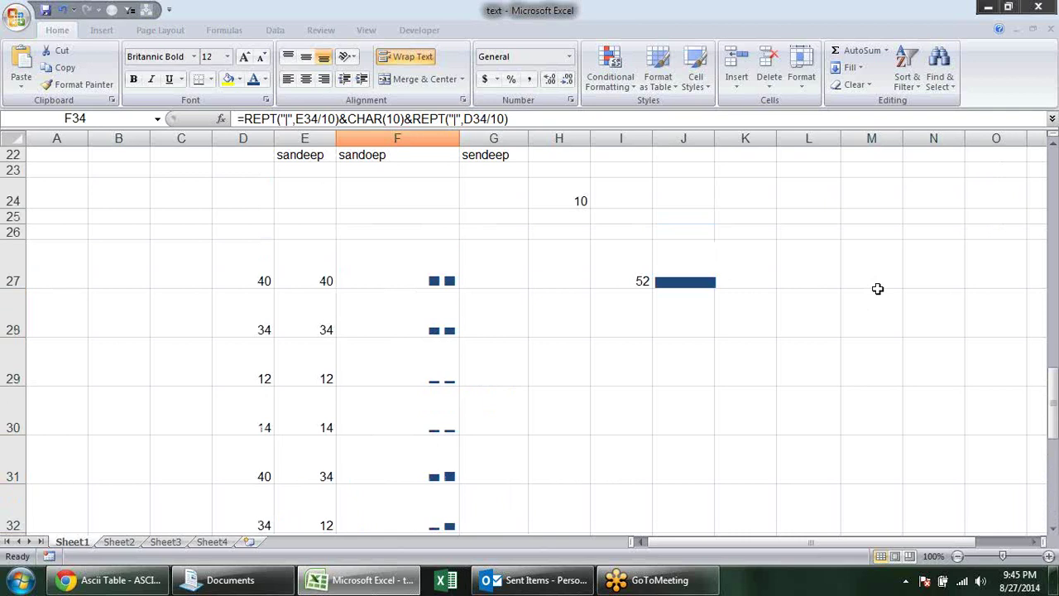
Step: Try 12 and 52 from I27's allowed-values list, finally setting it to 14
{"action": "left_click", "coordinate": [641, 277]}
{"action": "left_click", "coordinate": [659, 281]}
{"action": "left_click", "coordinate": [642, 334]}
{"action": "left_click", "coordinate": [659, 281]}
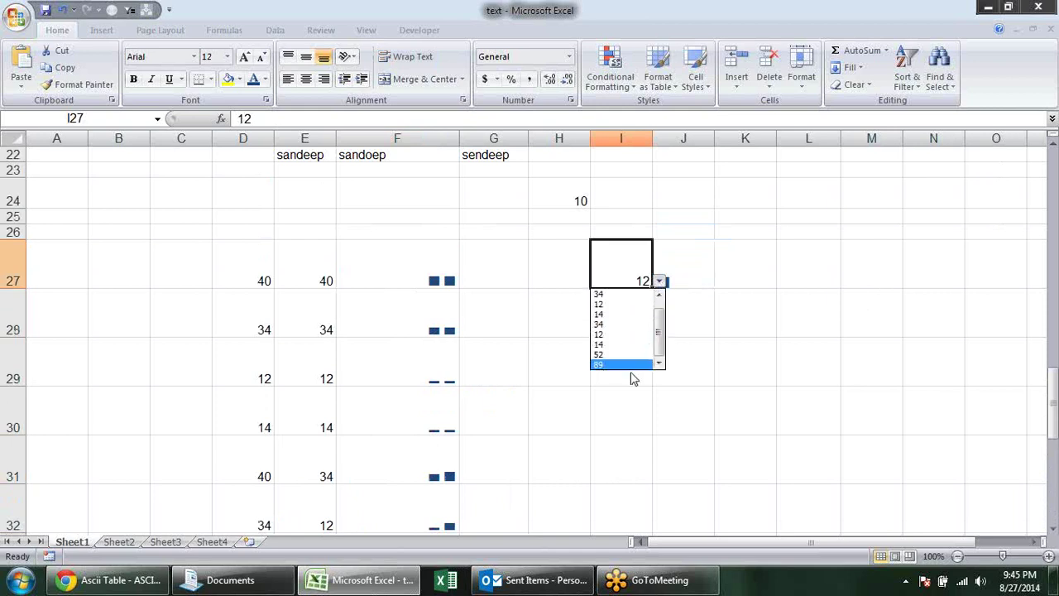
{"action": "left_click", "coordinate": [647, 356]}
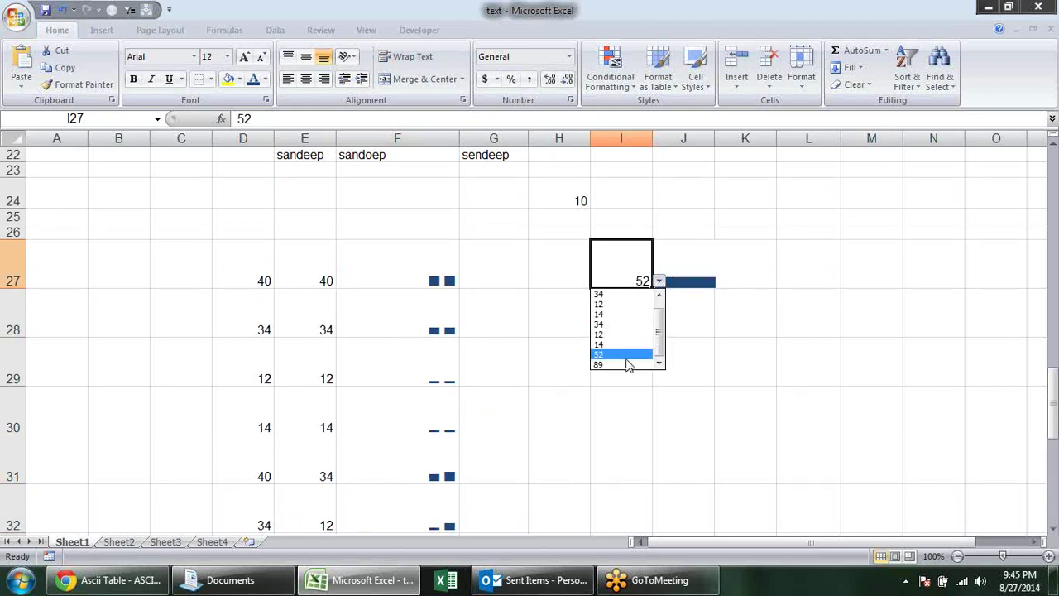
{"action": "left_click", "coordinate": [631, 355]}
{"action": "left_click", "coordinate": [660, 282]}
{"action": "left_click", "coordinate": [629, 305]}
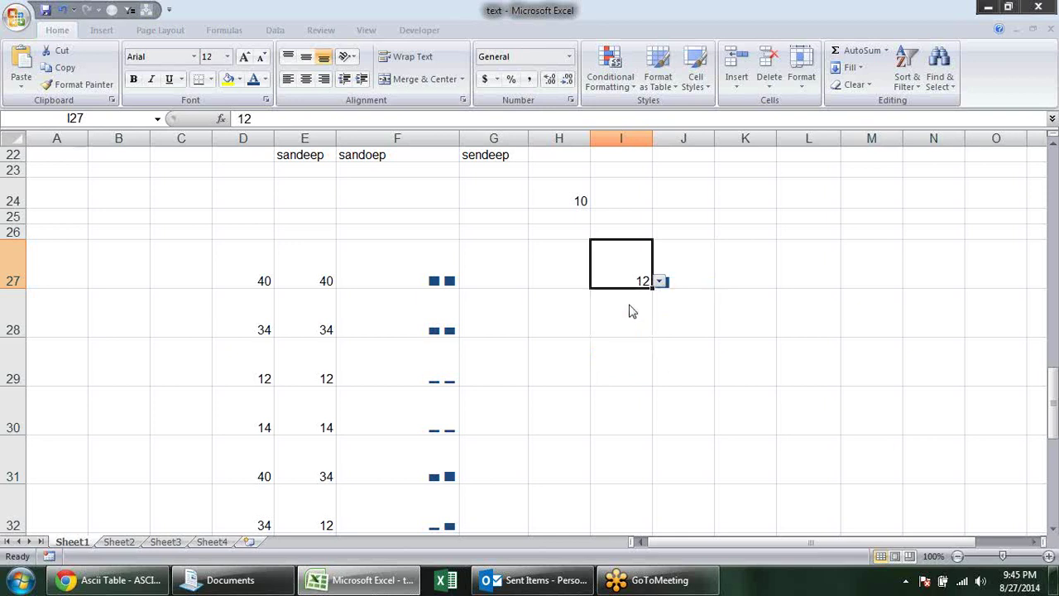
{"action": "left_click", "coordinate": [659, 282]}
{"action": "left_click", "coordinate": [631, 344]}
Step: Review the F27 bar formula and nearby cells, leaving the selection on H27
{"action": "left_click", "coordinate": [431, 261]}
{"action": "left_click", "coordinate": [203, 251]}
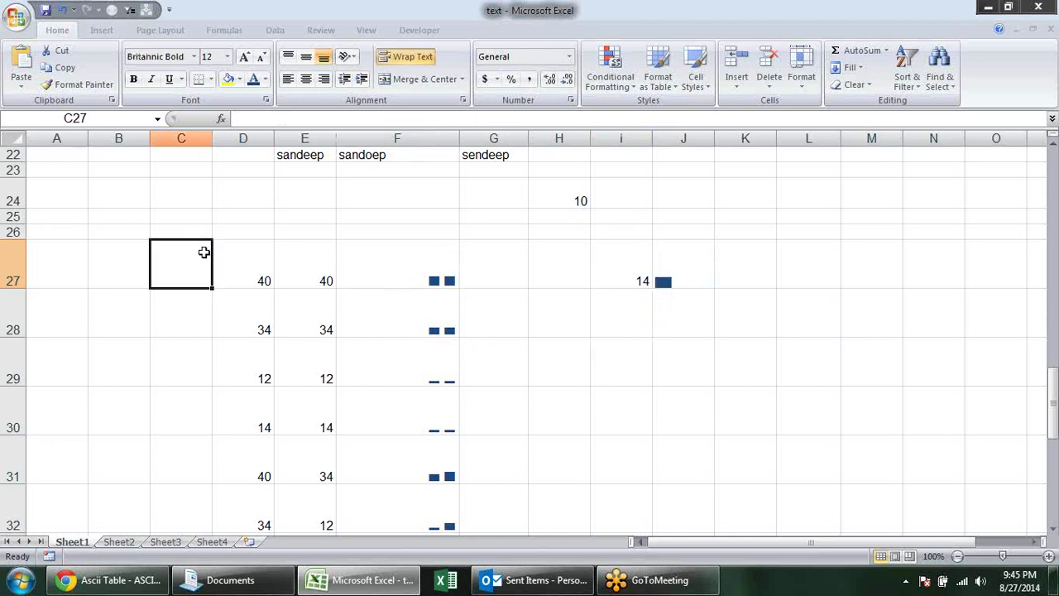
{"action": "left_click", "coordinate": [426, 254]}
{"action": "left_click", "coordinate": [768, 278]}
{"action": "left_click", "coordinate": [457, 269]}
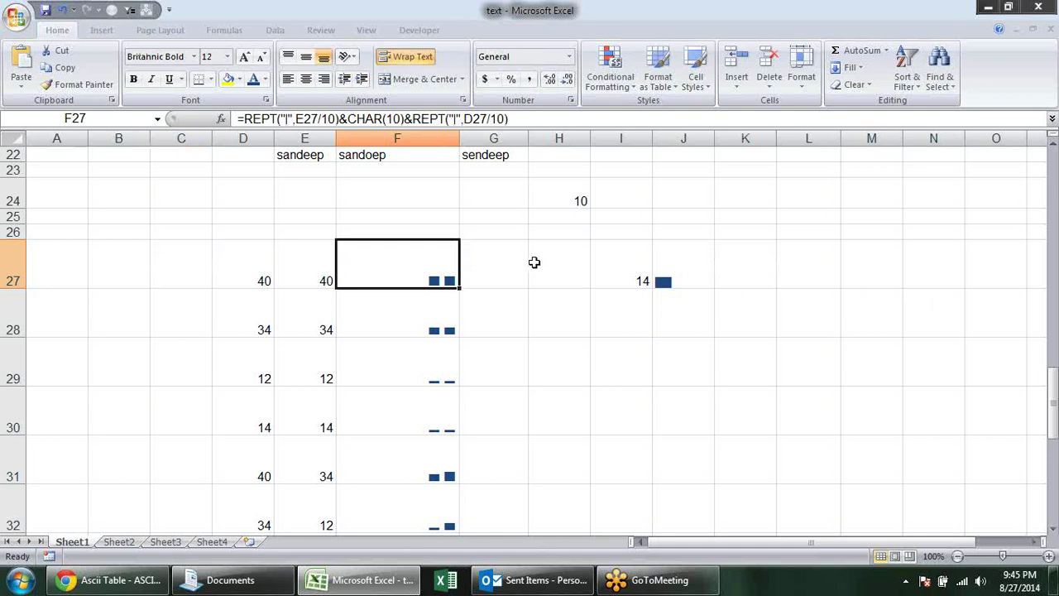
{"action": "left_click", "coordinate": [534, 262]}
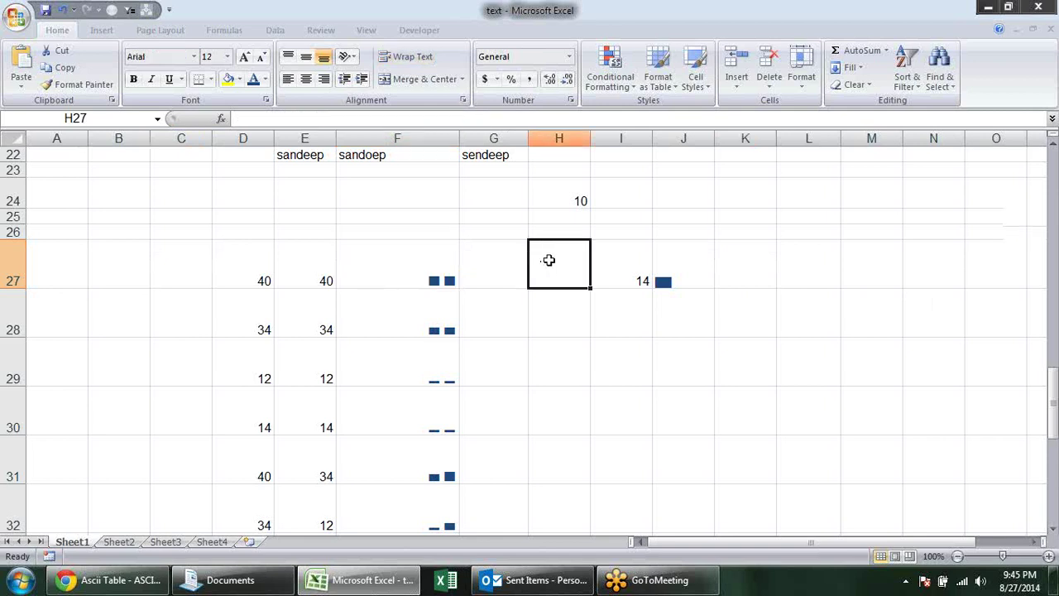
Step: Take a brief look at Sheet2, then return to Sheet1 with Ctrl+PageUp
{"action": "scroll", "coordinate": [546, 261], "scroll_direction": "down", "scroll_amount": 2}
{"action": "scroll", "coordinate": [549, 260], "scroll_direction": "down", "scroll_amount": 1}
{"action": "scroll", "coordinate": [548, 260], "scroll_direction": "down", "scroll_amount": 2}
{"action": "scroll", "coordinate": [549, 260], "scroll_direction": "up", "scroll_amount": 5}
{"action": "scroll", "coordinate": [549, 260], "scroll_direction": "up", "scroll_amount": 5}
{"action": "scroll", "coordinate": [549, 260], "scroll_direction": "up", "scroll_amount": 2}
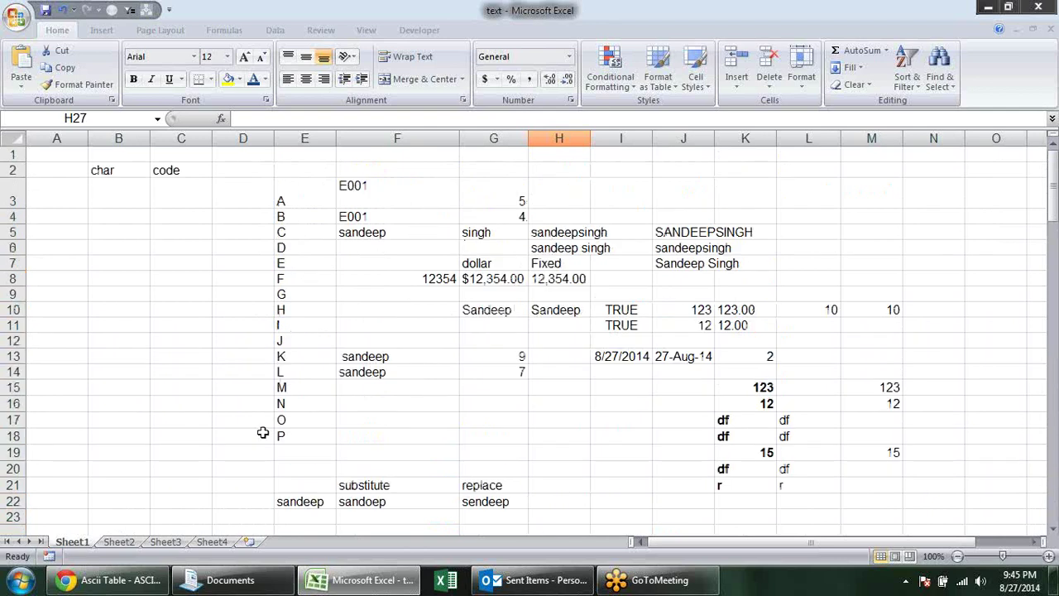
{"action": "left_click", "coordinate": [112, 531]}
{"action": "left_click", "coordinate": [118, 542]}
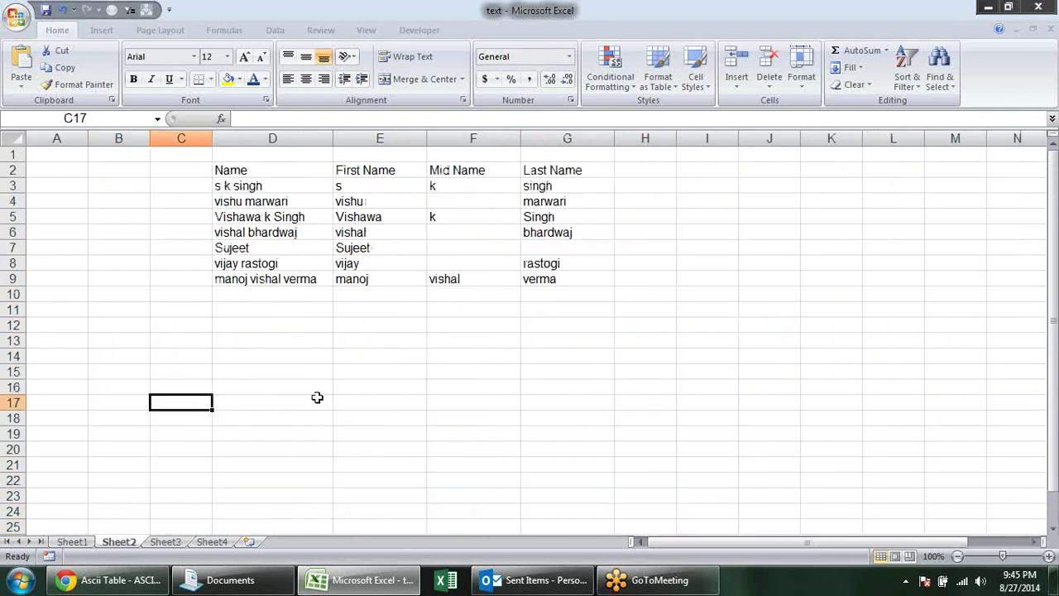
{"action": "key", "text": "ctrl+Page_Up"}
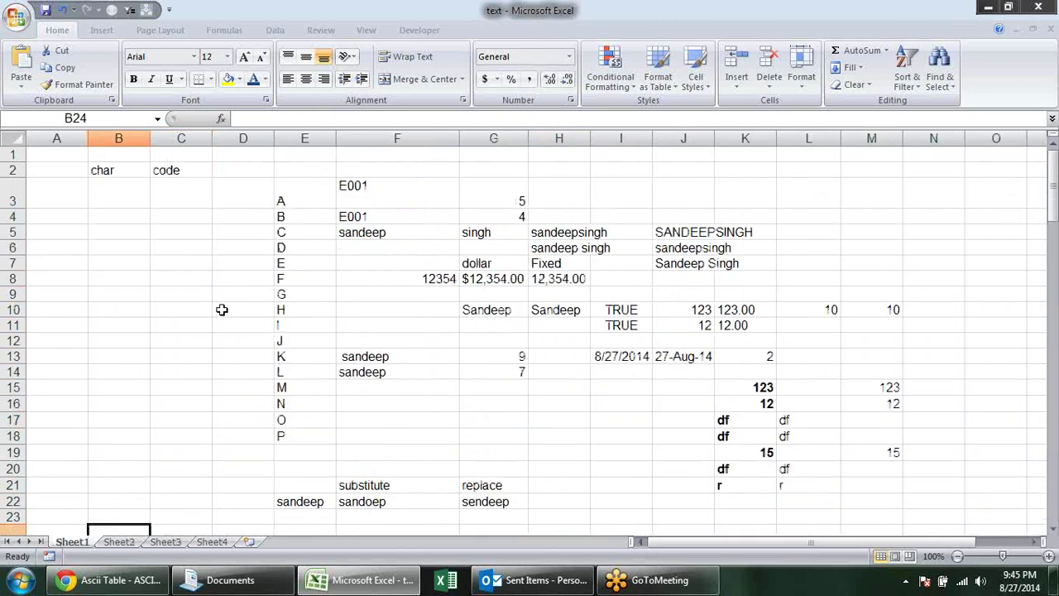
Step: Browse cells D10, D3 and F2 and bring up the Formulas function library, ending at L5
{"action": "left_click", "coordinate": [221, 310]}
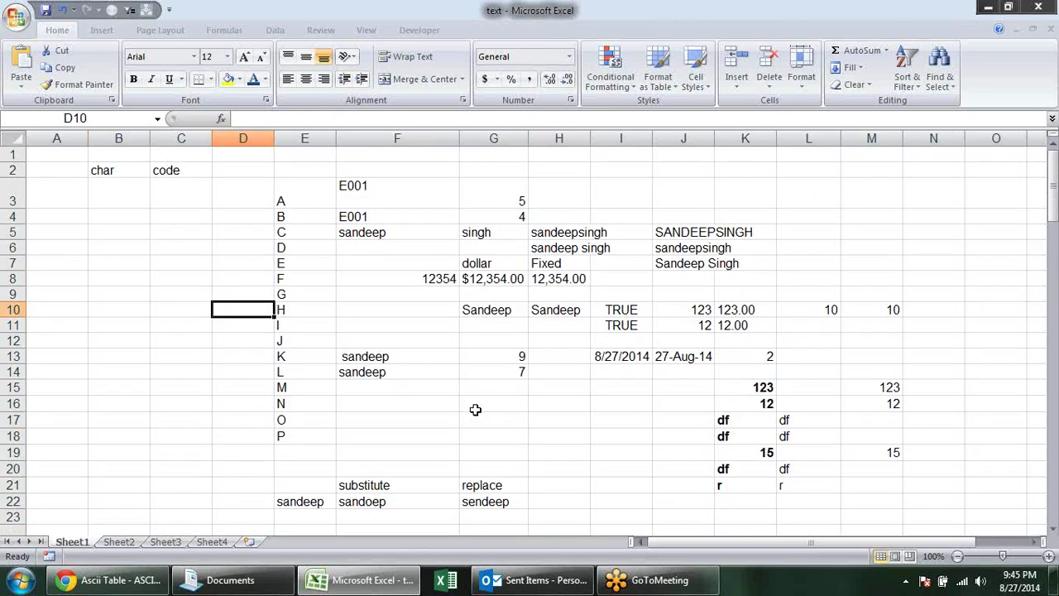
{"action": "left_click", "coordinate": [220, 179]}
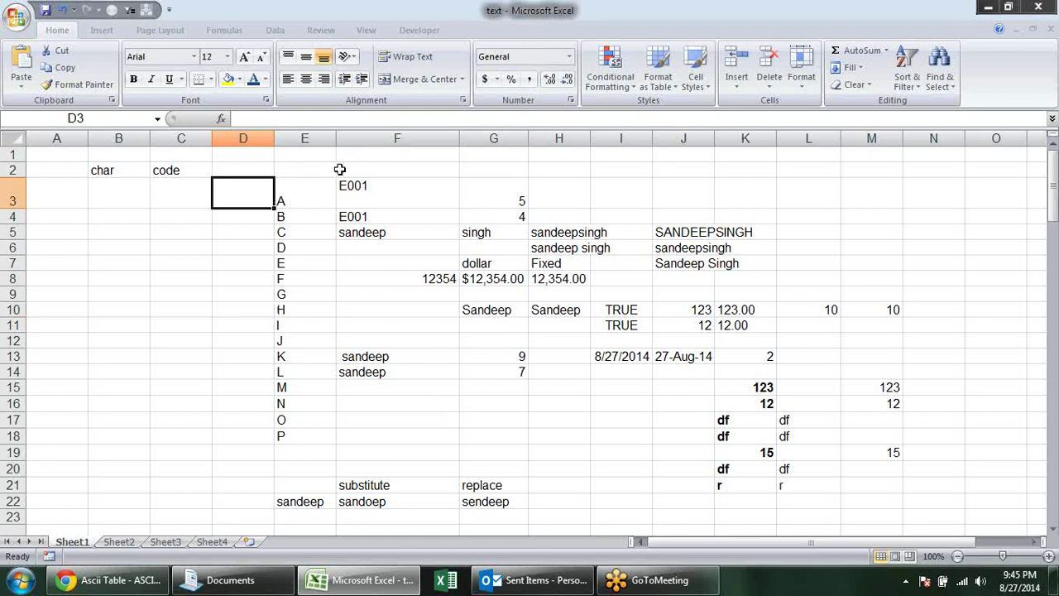
{"action": "left_click", "coordinate": [338, 171]}
{"action": "left_click", "coordinate": [278, 30]}
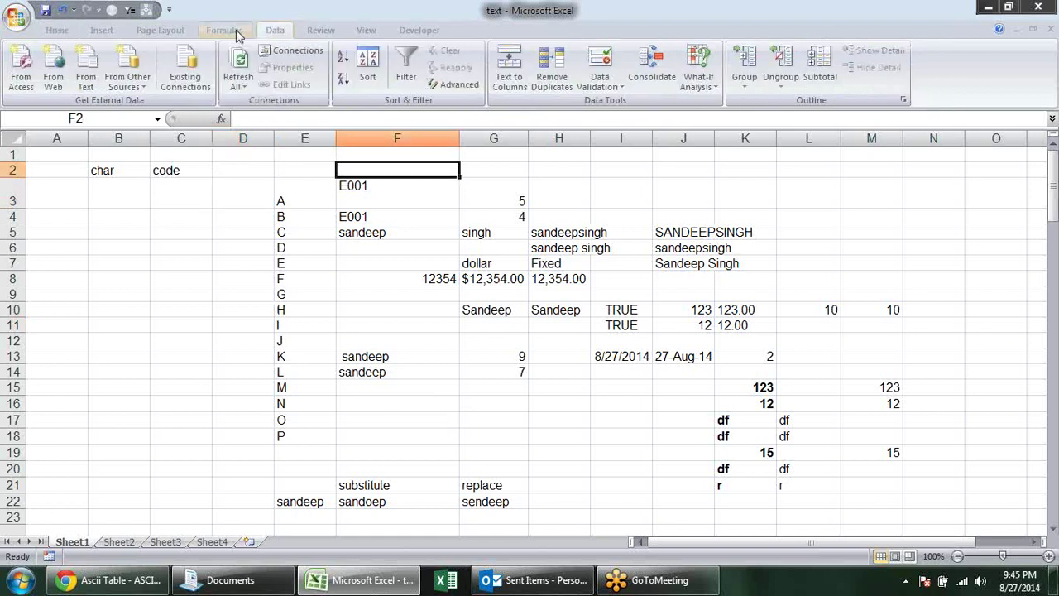
{"action": "left_click", "coordinate": [234, 31]}
{"action": "left_click", "coordinate": [878, 260]}
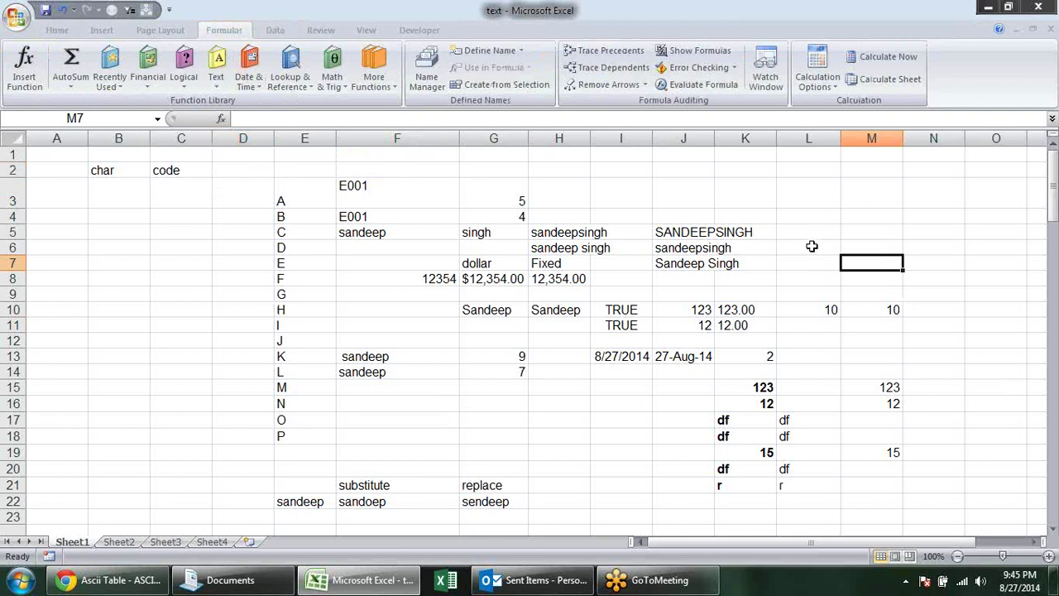
{"action": "left_click", "coordinate": [811, 233]}
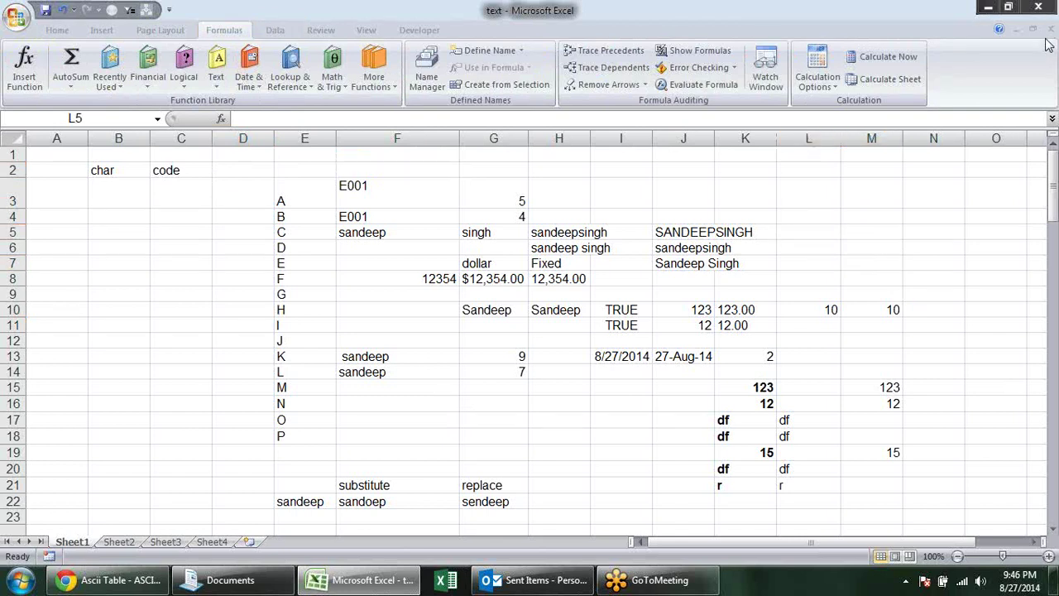